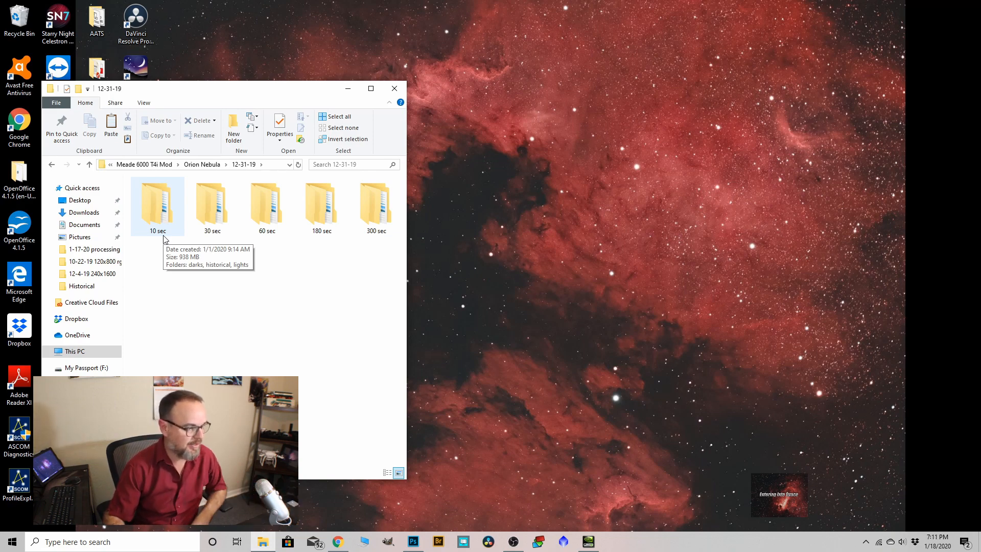
# Step: Open the lights folder inside the 10 sec folder and browse its images as thumbnails
pyautogui.doubleClick(164, 224)
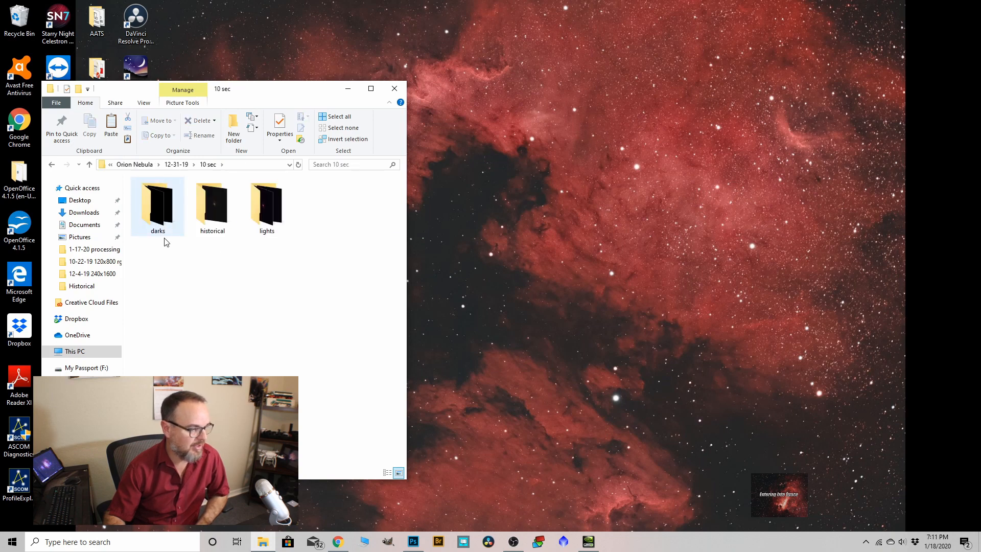
pyautogui.click(90, 164)
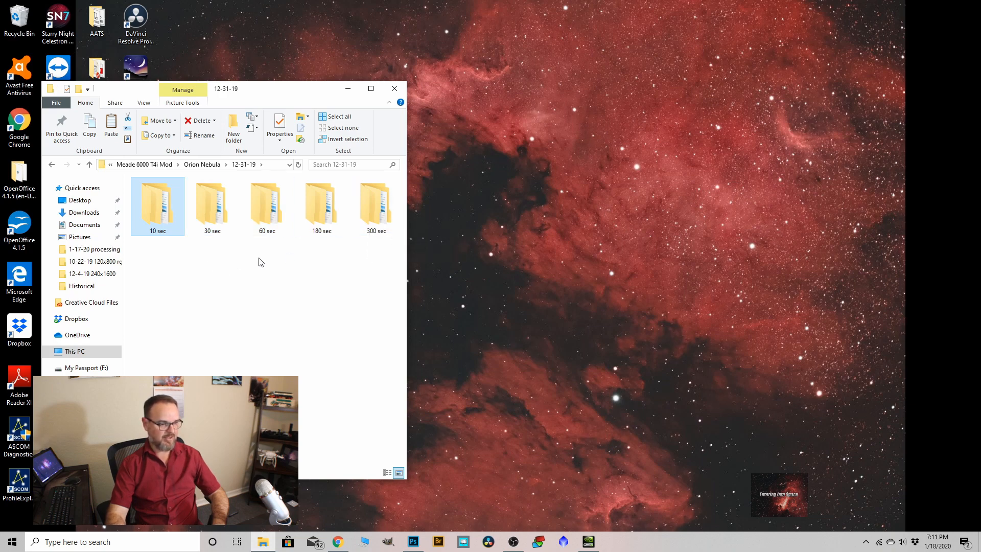
pyautogui.doubleClick(160, 215)
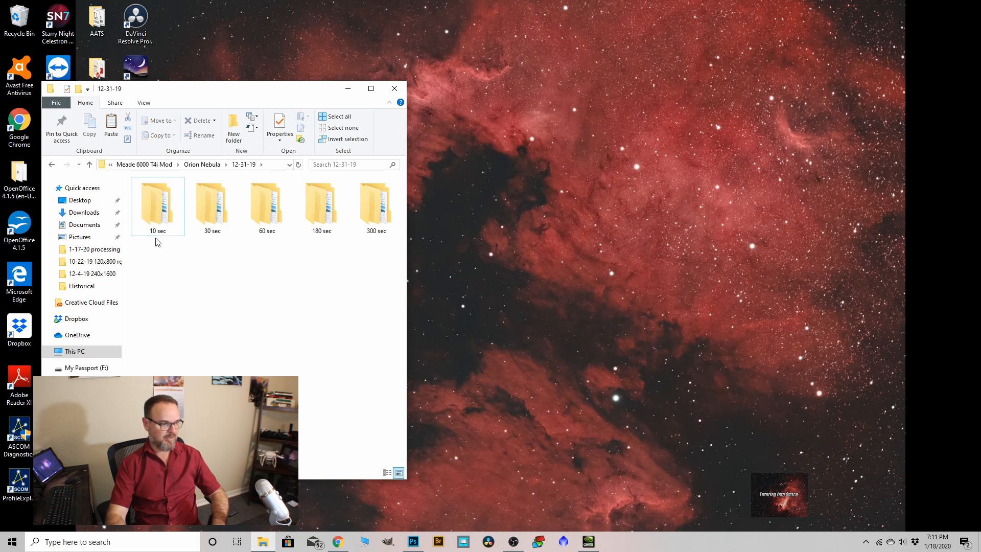
pyautogui.doubleClick(254, 223)
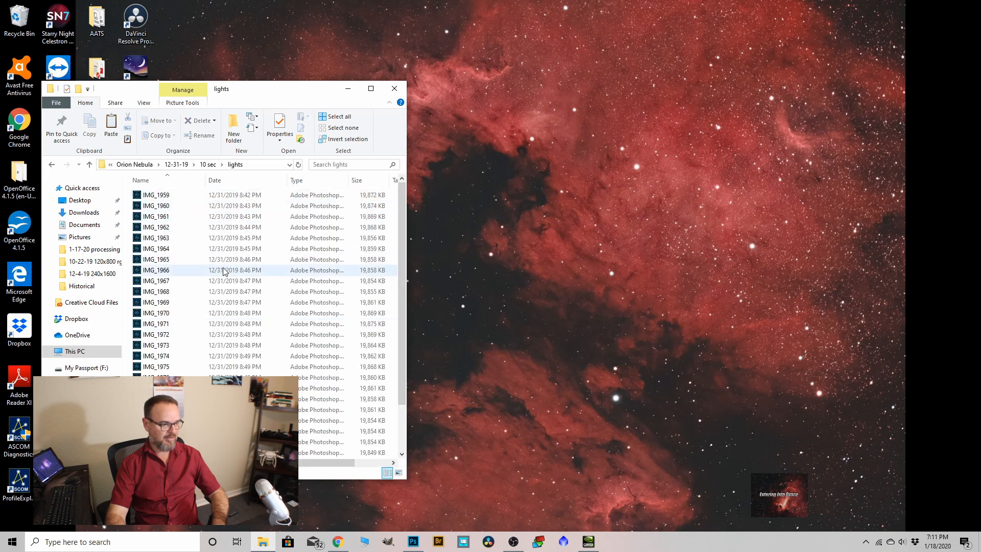
pyautogui.rightClick(199, 272)
pyautogui.moveTo(228, 280)
pyautogui.click(343, 291)
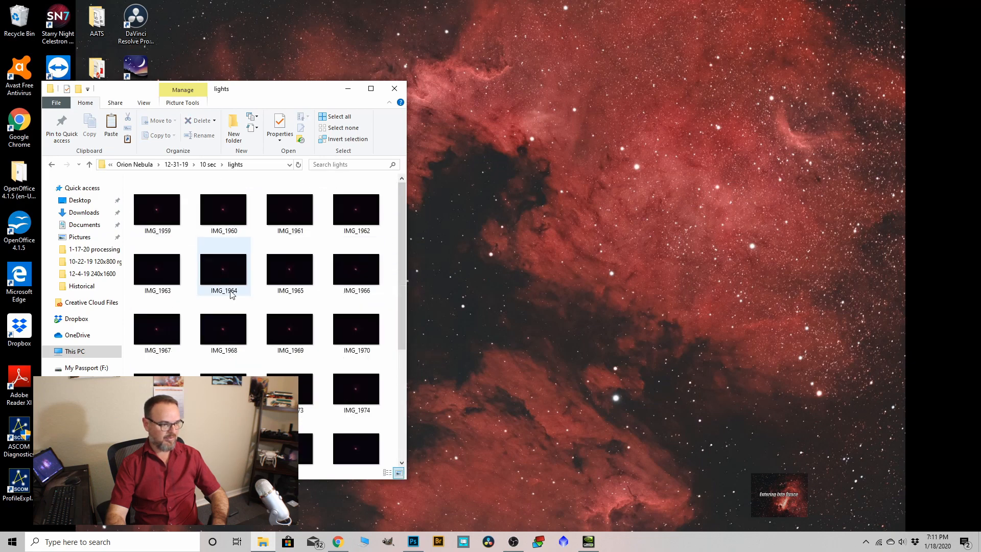
pyautogui.scroll(-3, 280, 256)
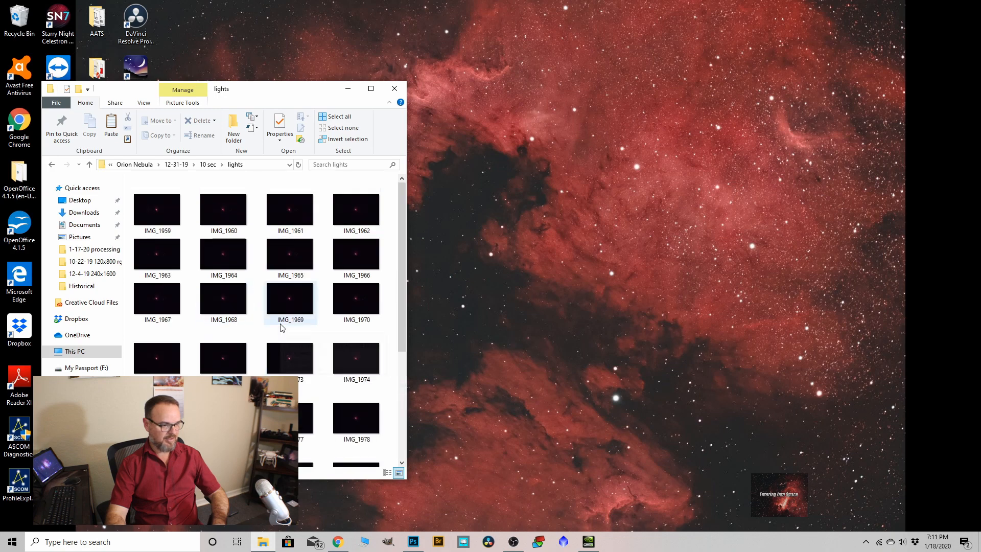
pyautogui.scroll(1, 286, 327)
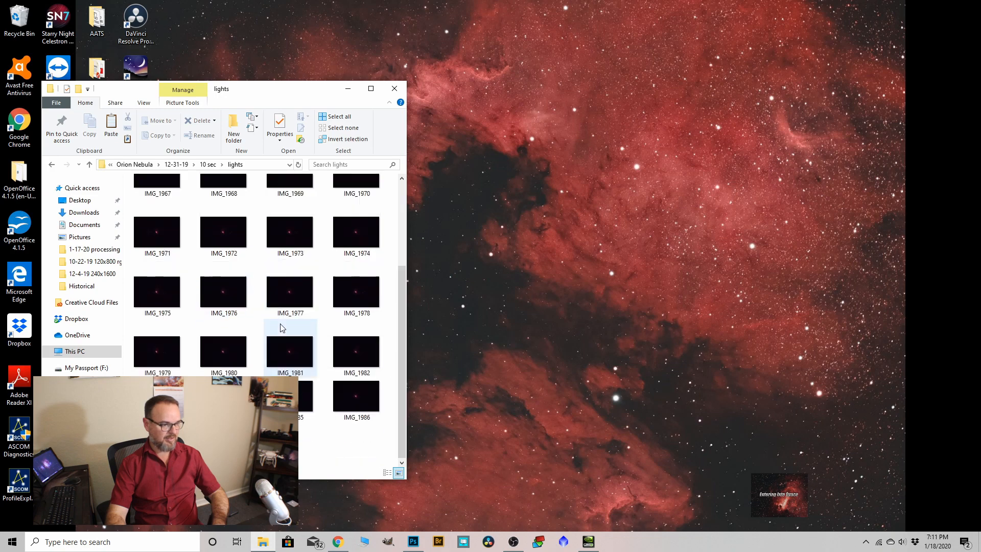
# Step: Open the darks folder inside the 10 sec folder to view the dark frames
pyautogui.click(89, 165)
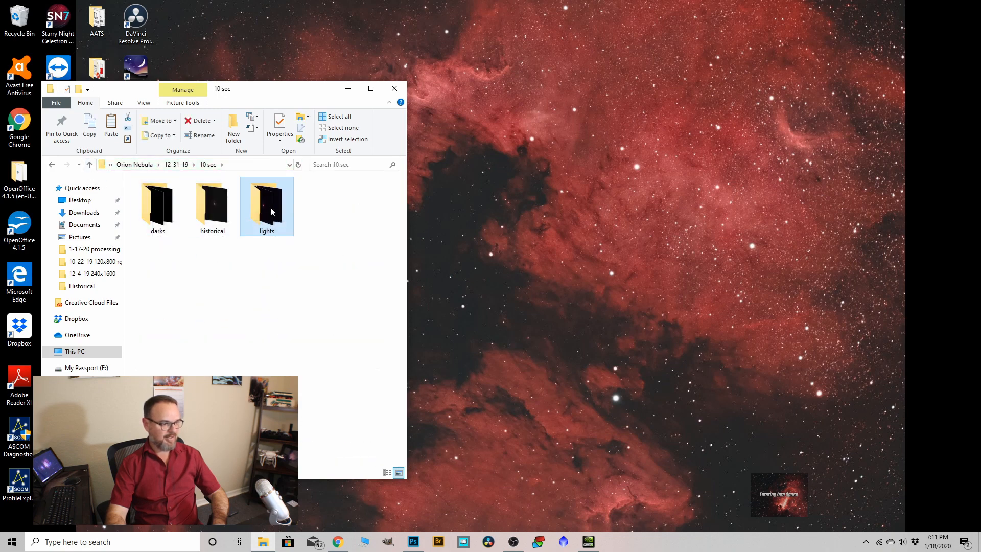
pyautogui.doubleClick(162, 206)
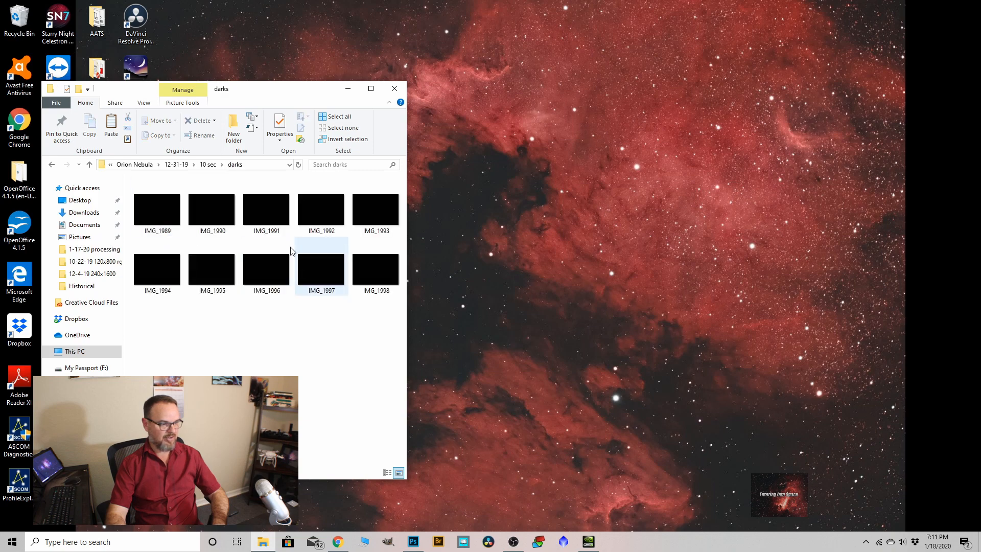
pyautogui.moveTo(204, 225)
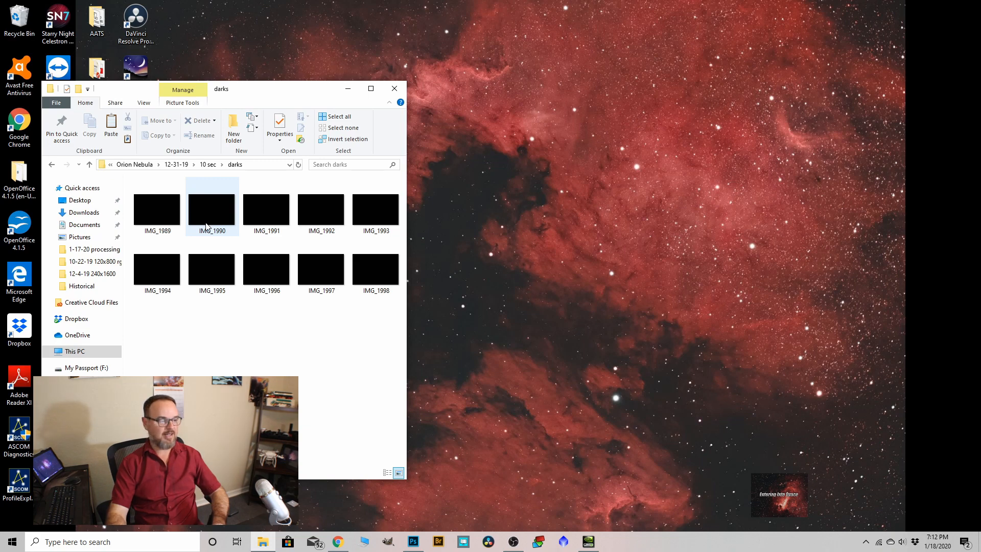
# Step: Switch to DeepSkyStacker and start opening light frames from the lights folder under Orion Nebula, 12-31-19, 10 sec
pyautogui.click(347, 89)
pyautogui.click(538, 541)
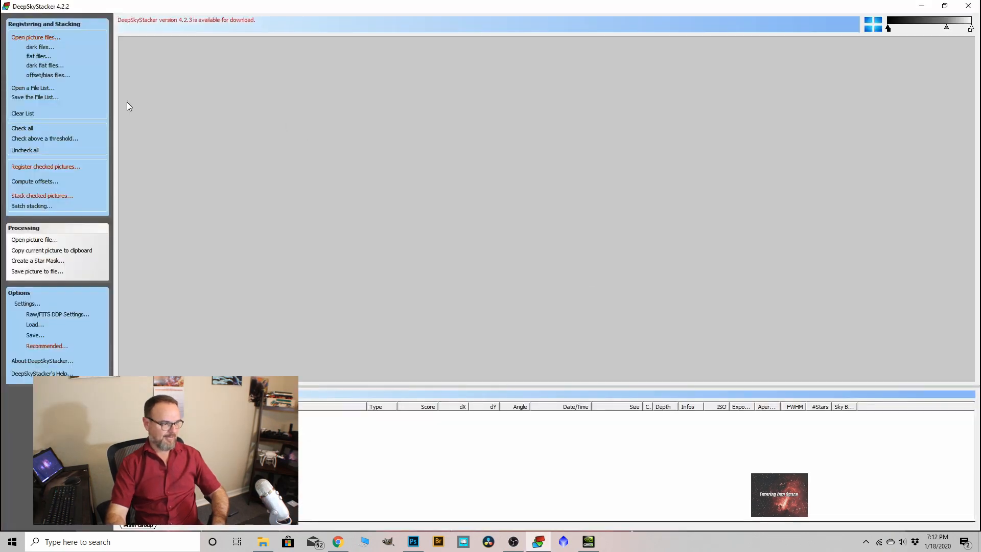
pyautogui.click(24, 41)
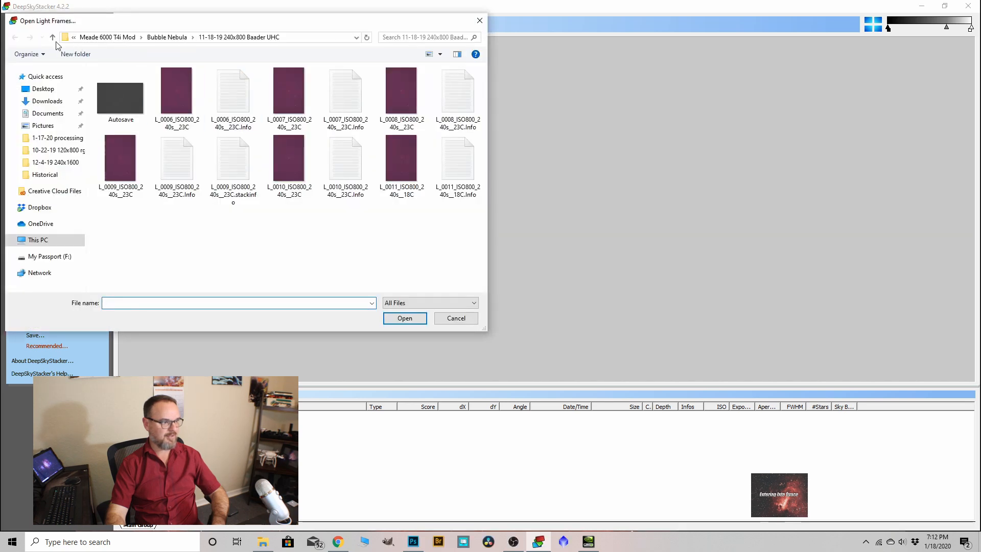
pyautogui.click(53, 39)
pyautogui.click(53, 39)
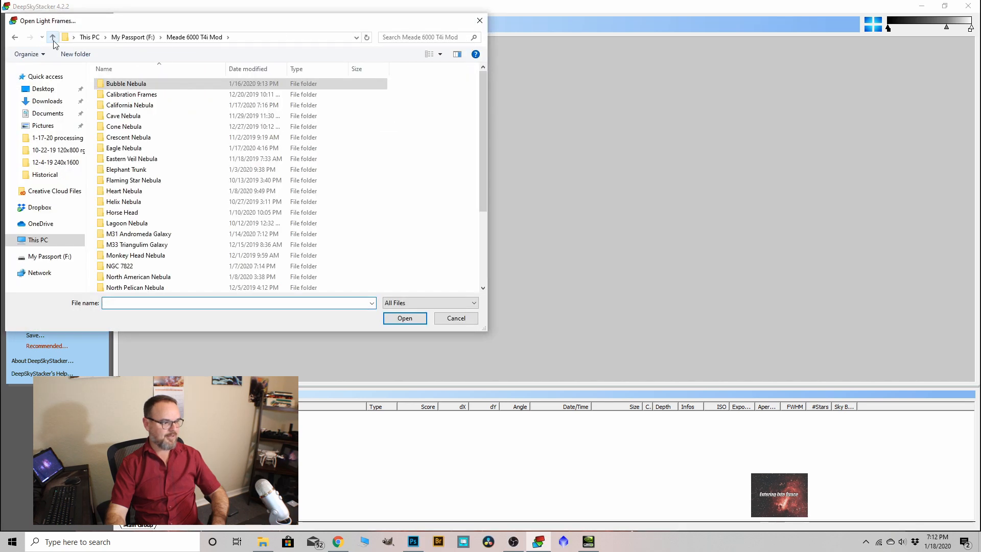
pyautogui.scroll(-1, 138, 276)
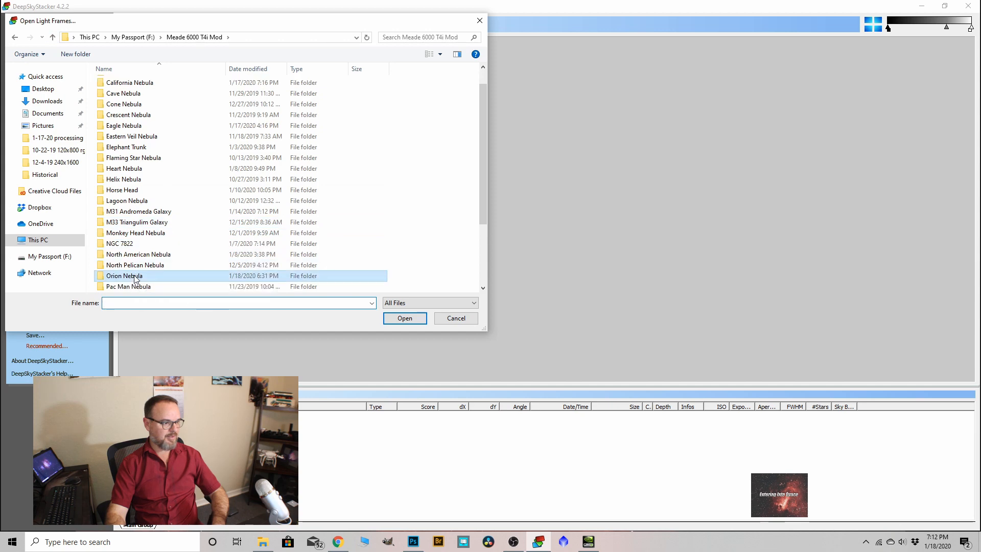
pyautogui.doubleClick(137, 278)
pyautogui.doubleClick(123, 94)
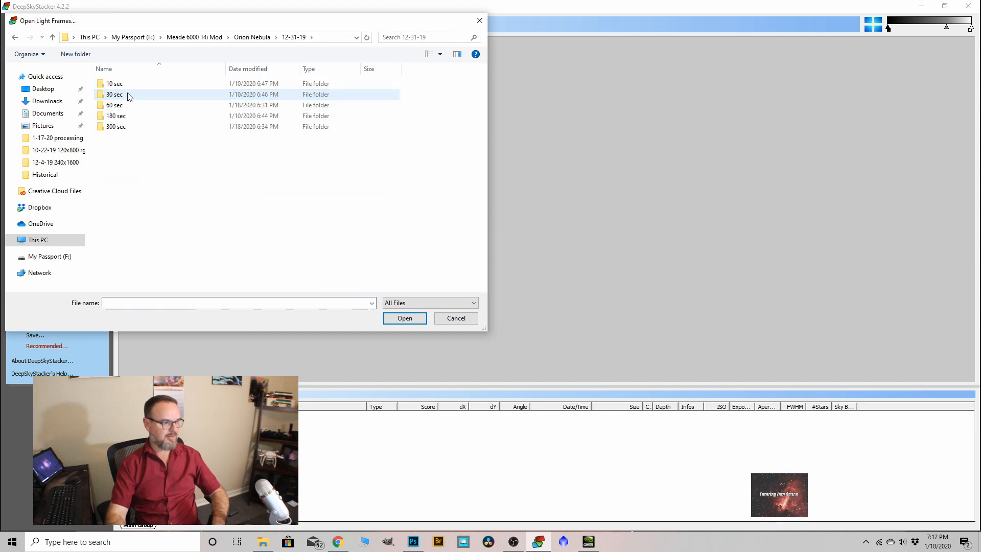
pyautogui.doubleClick(120, 85)
pyautogui.click(224, 100)
pyautogui.doubleClick(225, 100)
# Step: Add all light frames from IMG_1959 through IMG_1988 to the stacking list
pyautogui.click(118, 84)
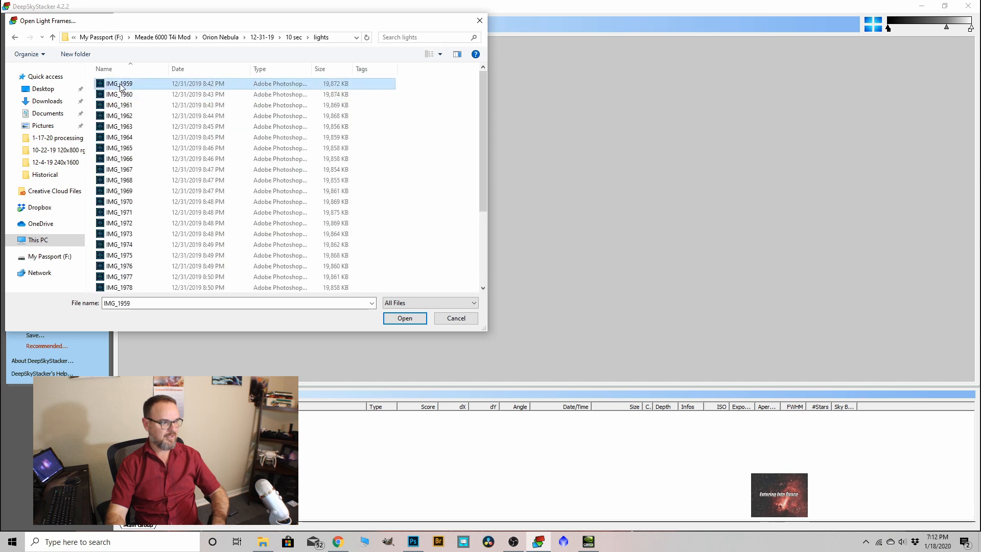
pyautogui.scroll(-3, 119, 133)
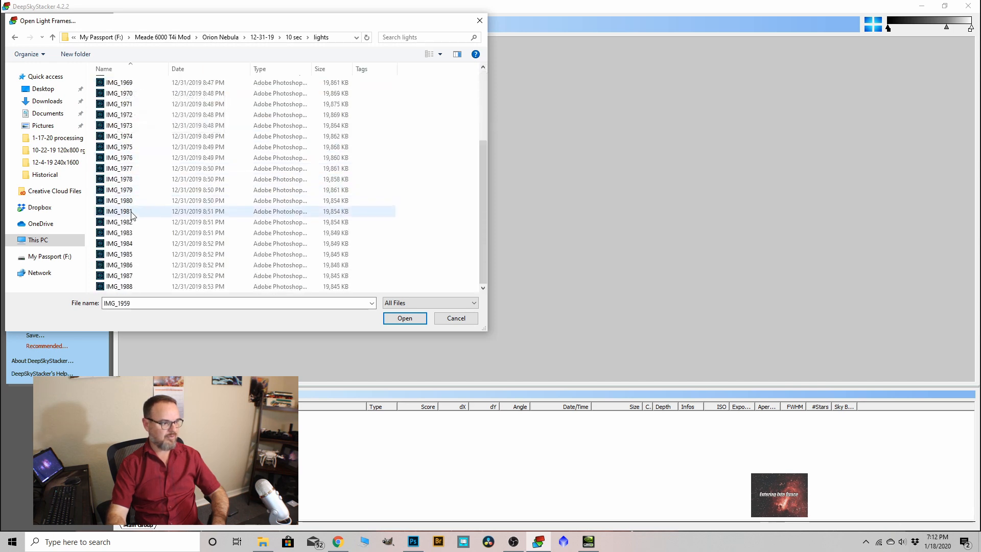
pyautogui.keyDown('shift'); pyautogui.click(119, 286); pyautogui.keyUp('shift')
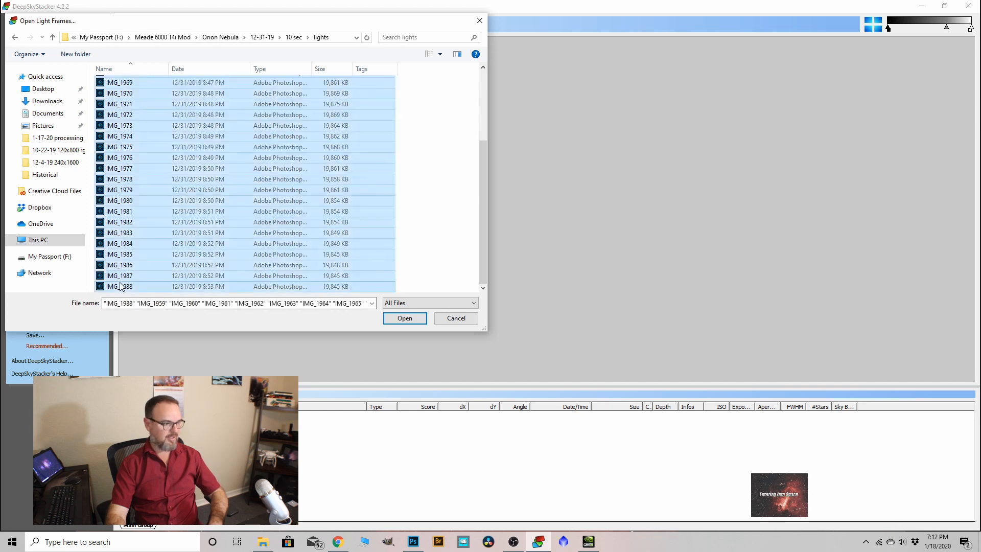
pyautogui.click(405, 318)
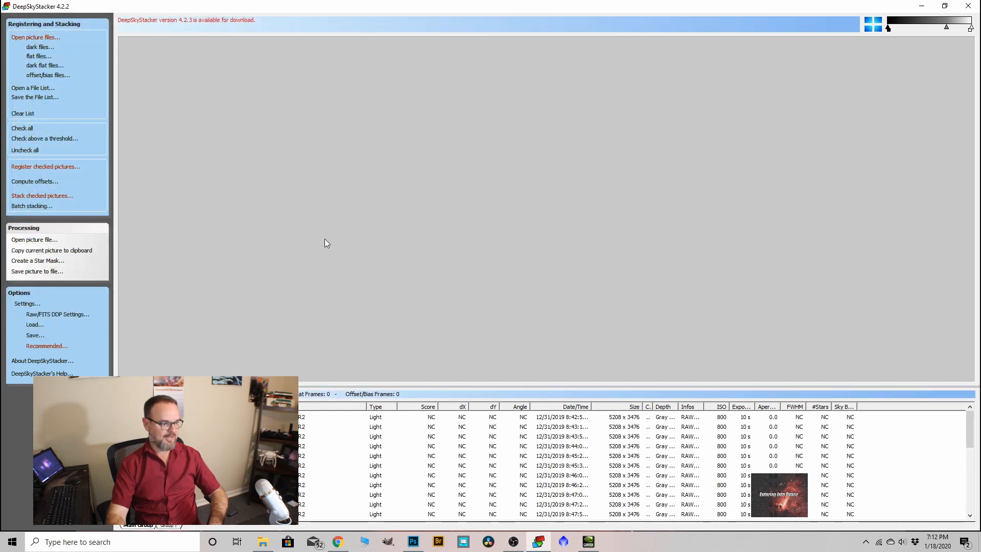
# Step: Add dark frames IMG_1989 through IMG_1998 from the darks folder under Orion Nebula, 12-31-19, 10 sec
pyautogui.click(41, 46)
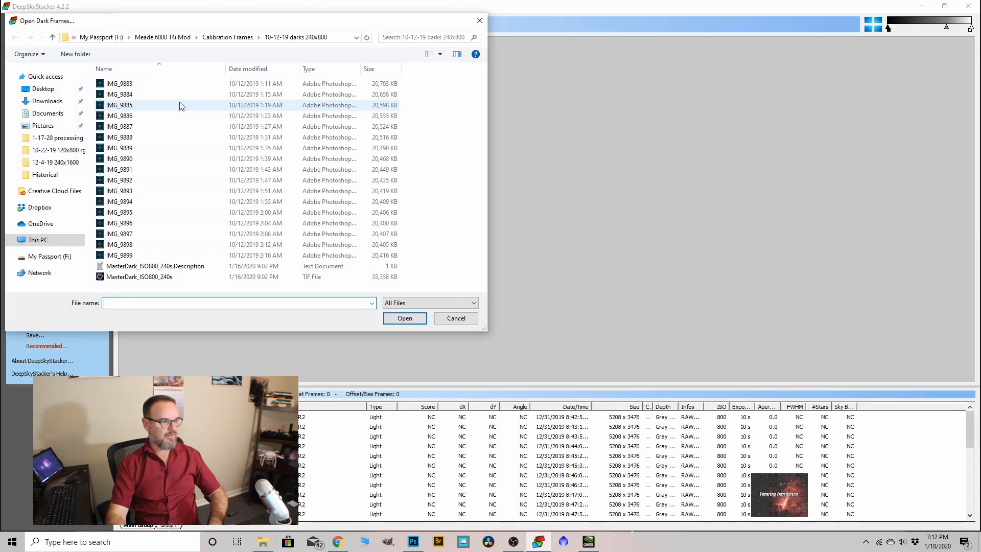
pyautogui.click(53, 38)
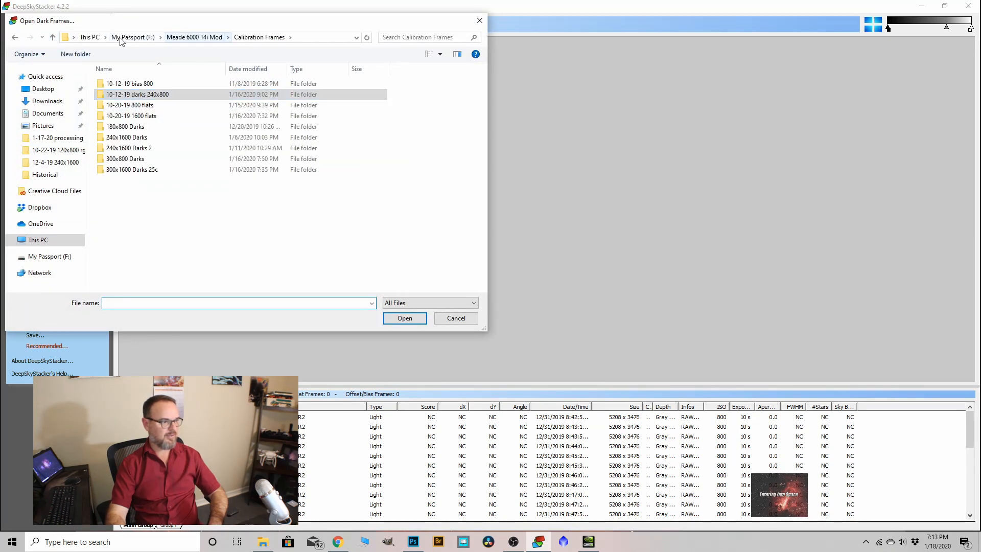
pyautogui.click(53, 38)
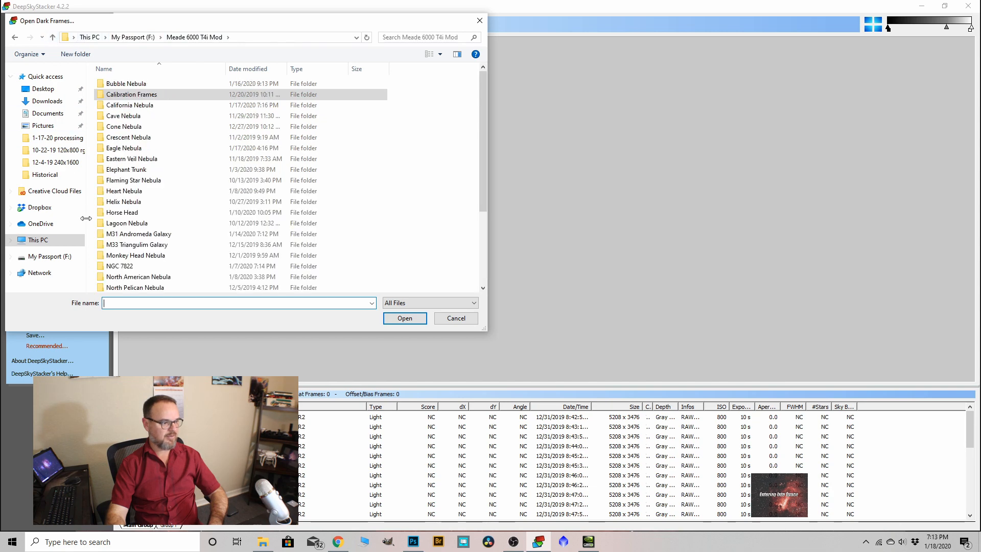
pyautogui.scroll(-3, 117, 271)
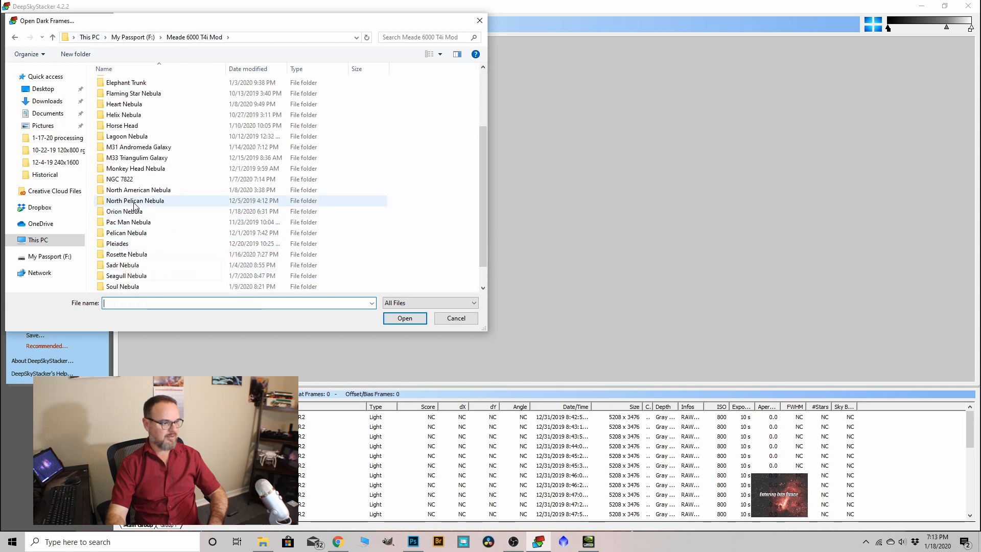
pyautogui.doubleClick(124, 211)
pyautogui.doubleClick(125, 95)
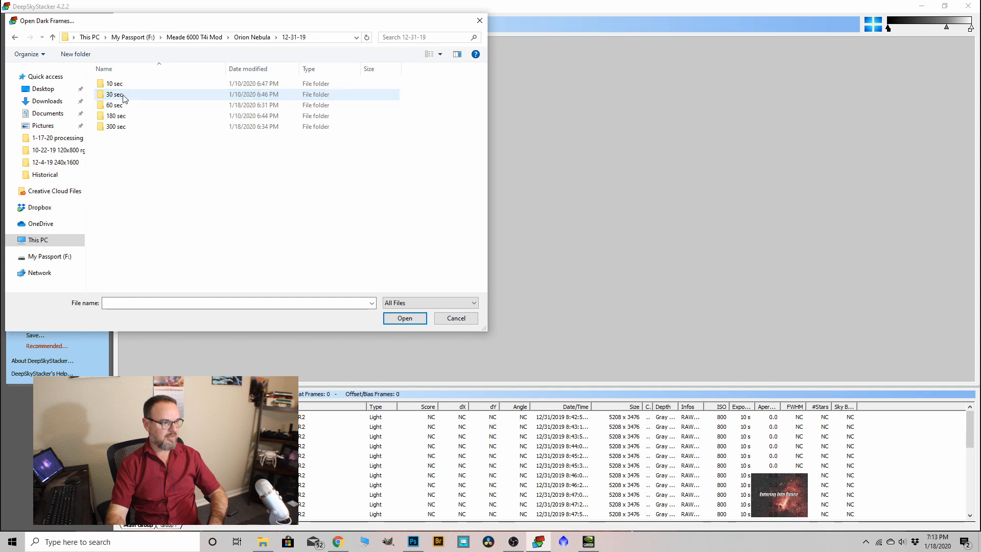
pyautogui.doubleClick(120, 84)
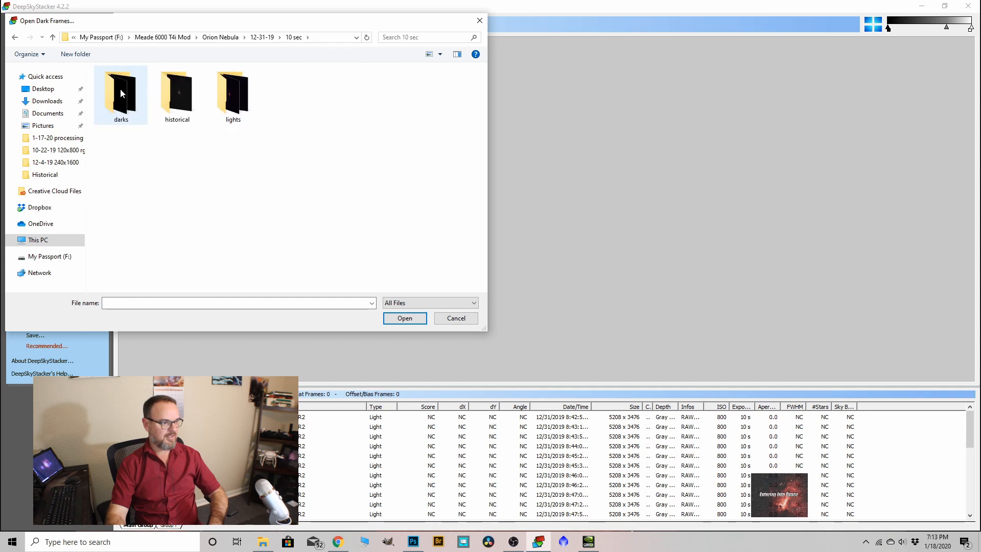
pyautogui.doubleClick(132, 102)
pyautogui.click(123, 96)
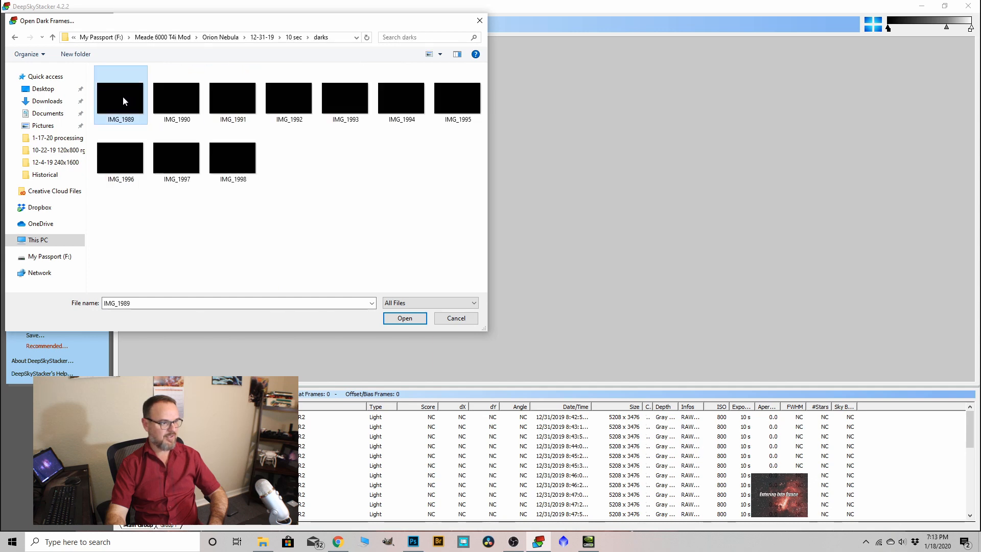
pyautogui.keyDown('shift'); pyautogui.click(228, 157); pyautogui.keyUp('shift')
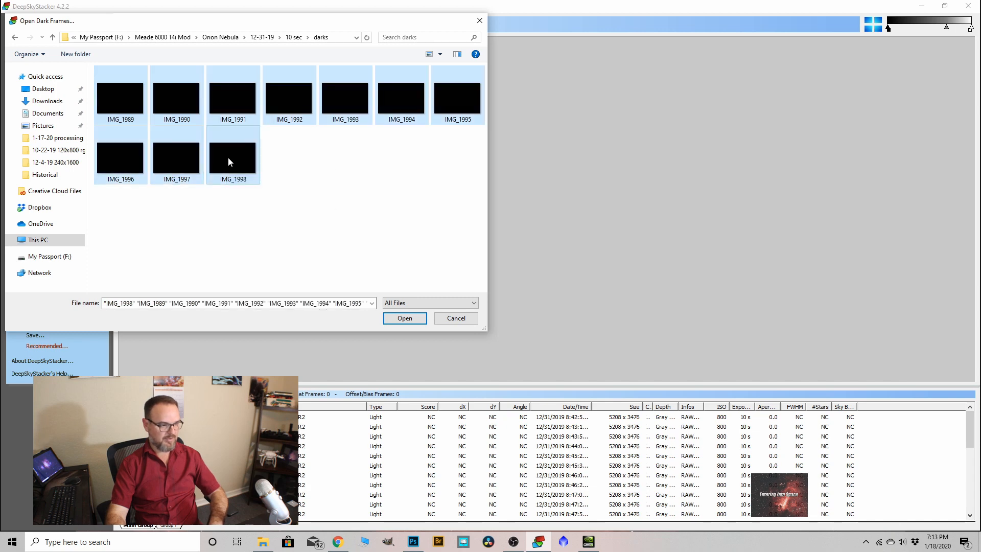
pyautogui.click(403, 319)
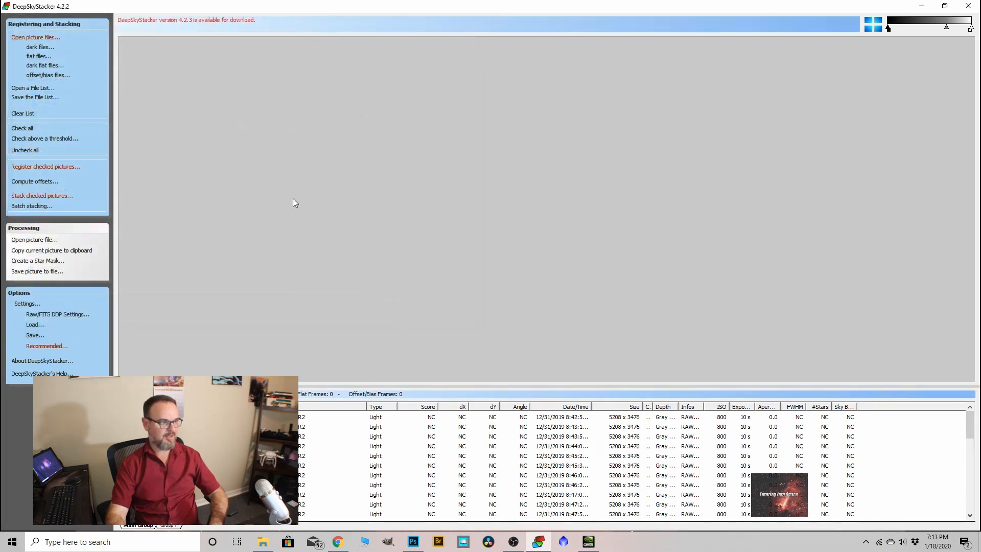
# Step: Try to add flat frames IMG_0111 through IMG_0117 from the 10-20-19 800 flats folder under Calibration Frames
pyautogui.click(41, 57)
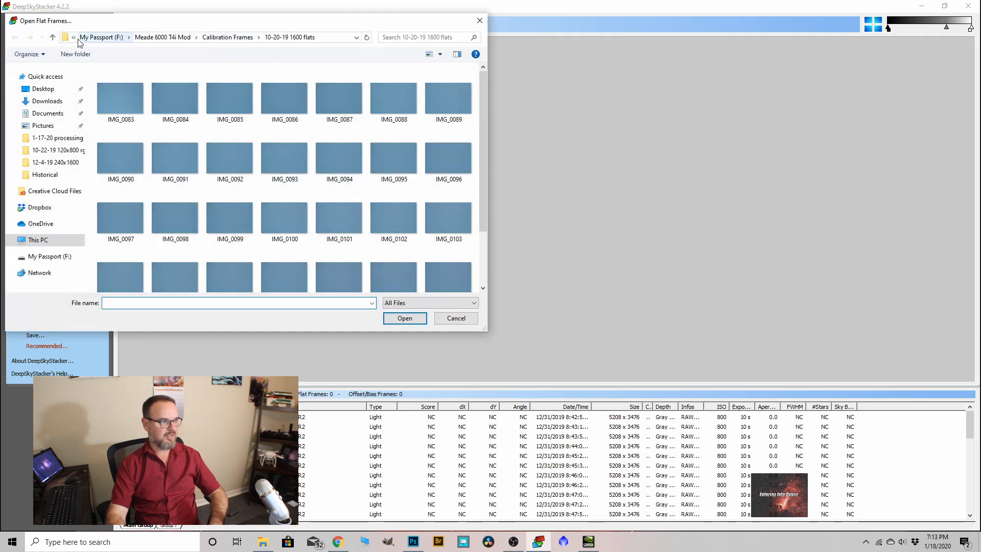
pyautogui.click(52, 37)
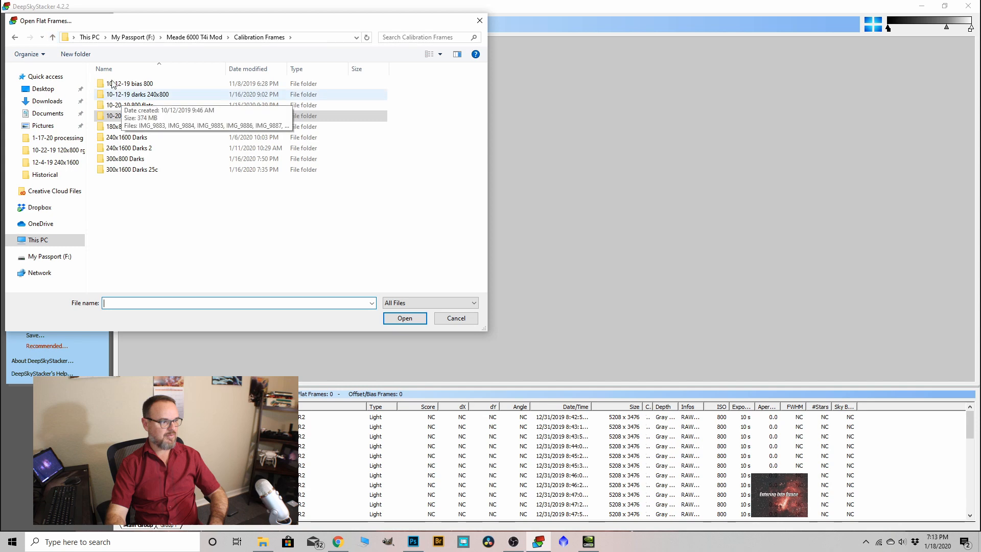
pyautogui.click(53, 36)
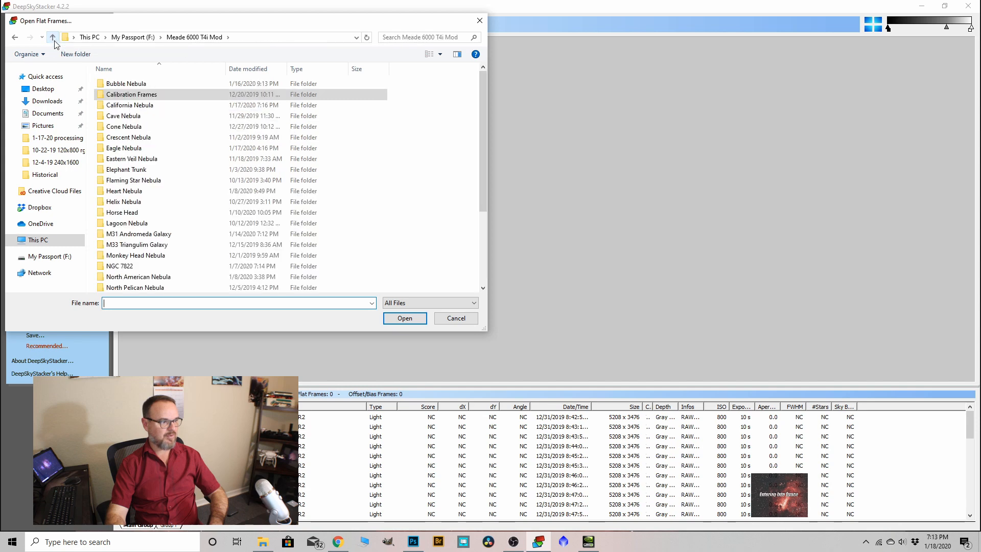
pyautogui.doubleClick(126, 97)
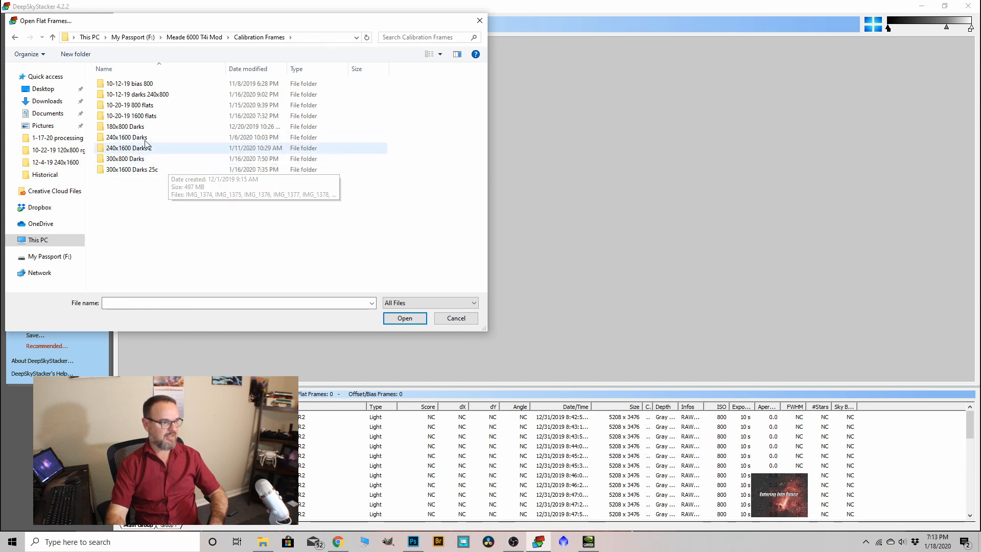
pyautogui.doubleClick(149, 106)
pyautogui.click(137, 104)
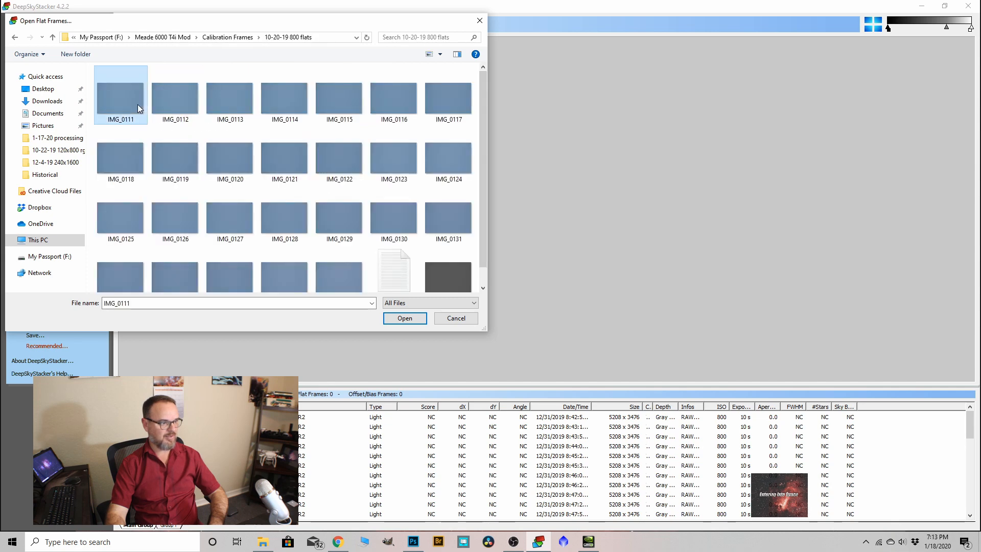
pyautogui.keyDown('shift'); pyautogui.click(436, 101); pyautogui.keyUp('shift')
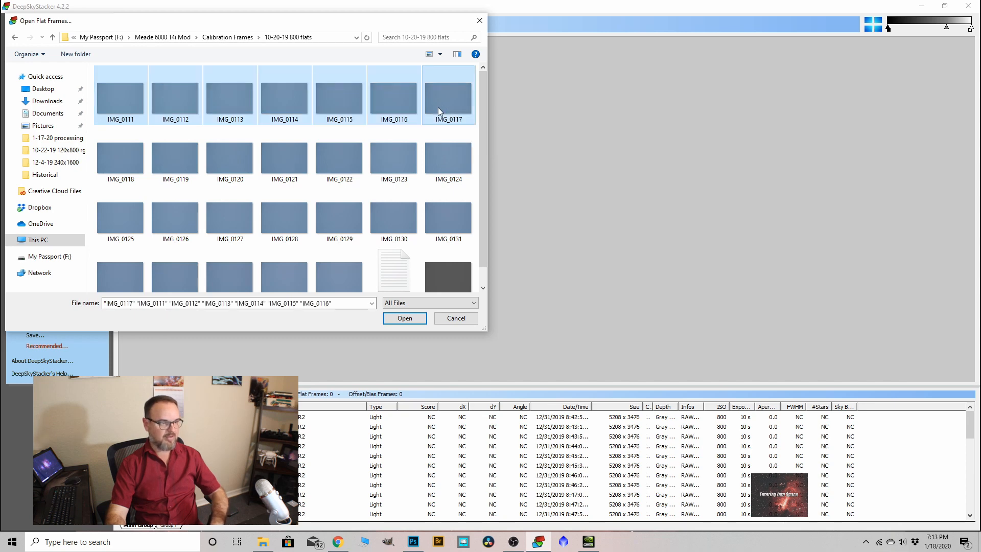
pyautogui.click(400, 313)
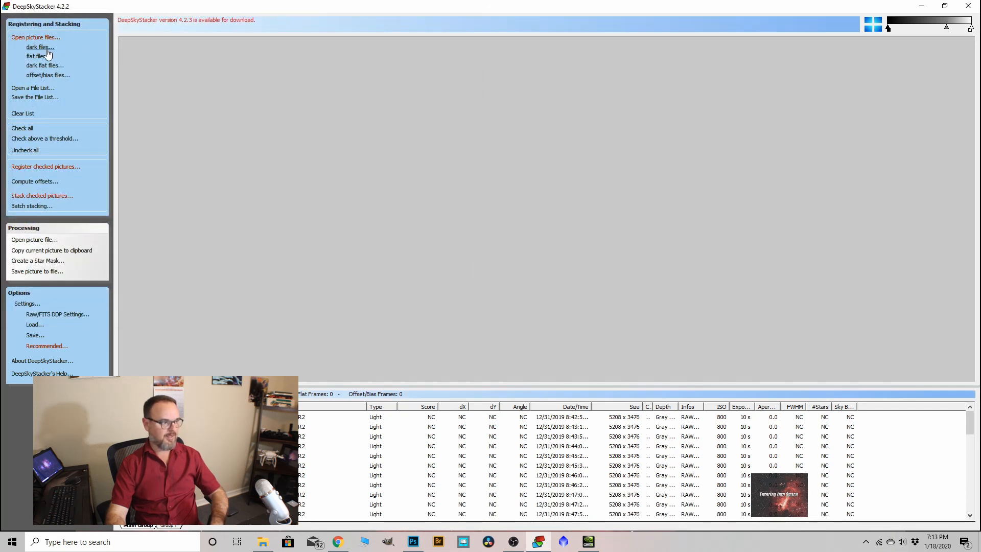
# Step: Check all frames and compute the number of detected stars for registration at a 25 % star detection threshold
pyautogui.click(23, 128)
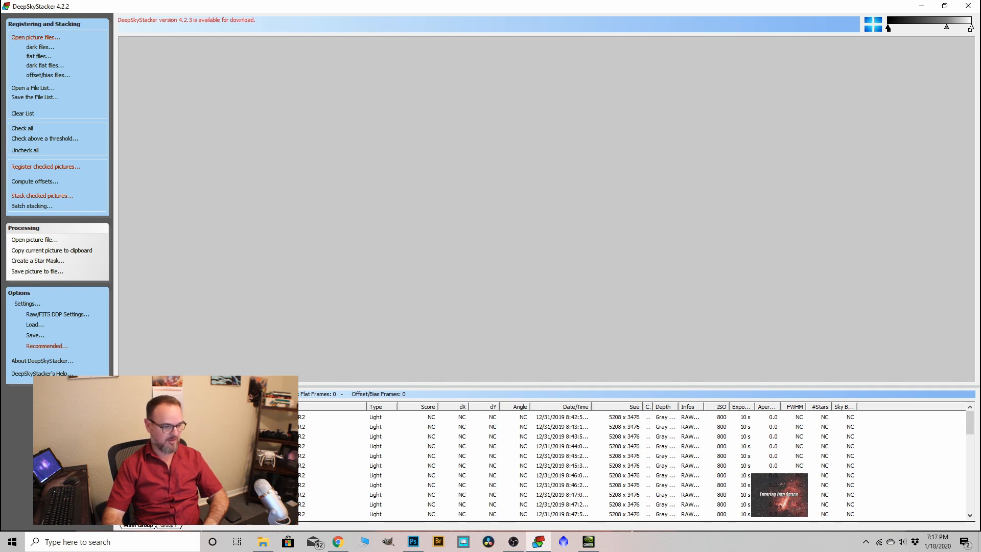
pyautogui.click(40, 168)
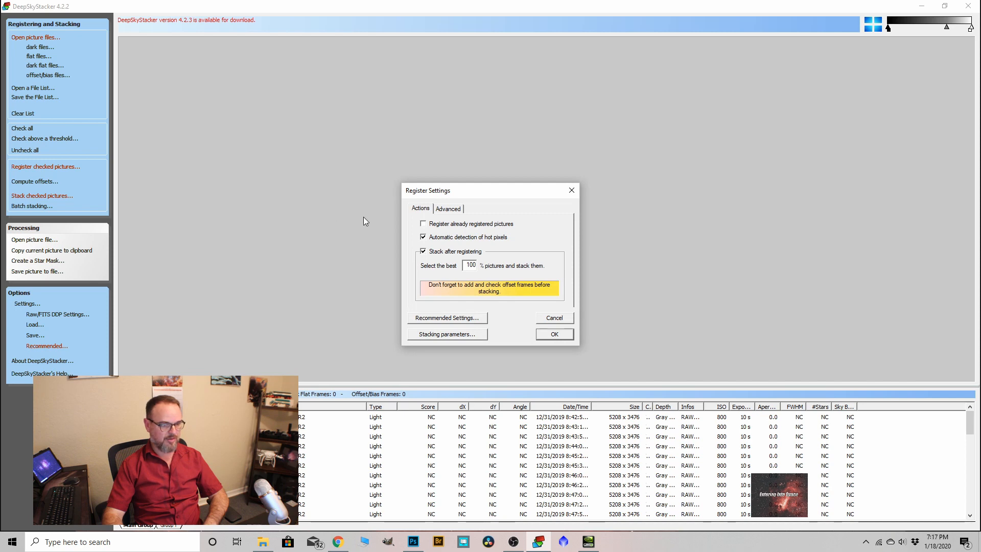
pyautogui.click(452, 209)
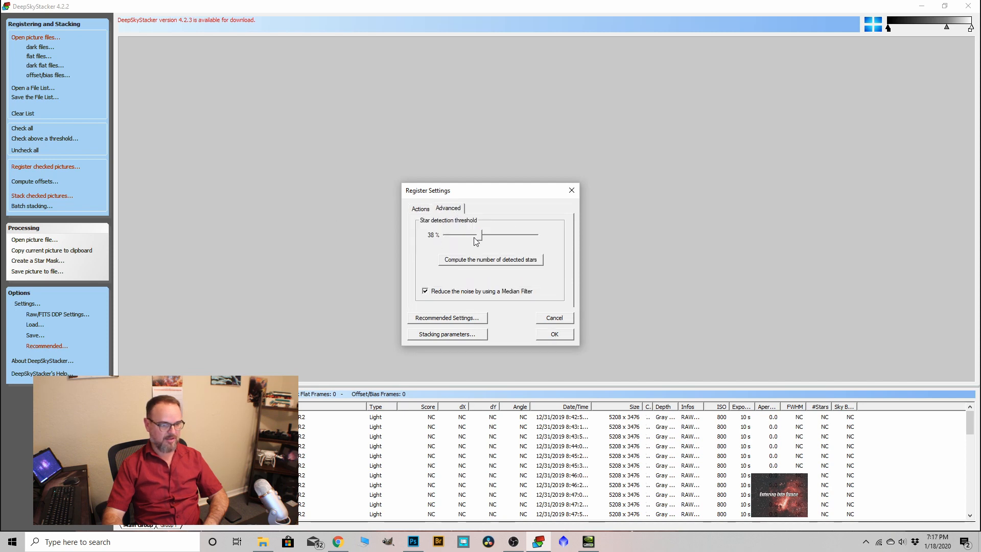
pyautogui.moveTo(479, 241); pyautogui.dragTo(466, 241)
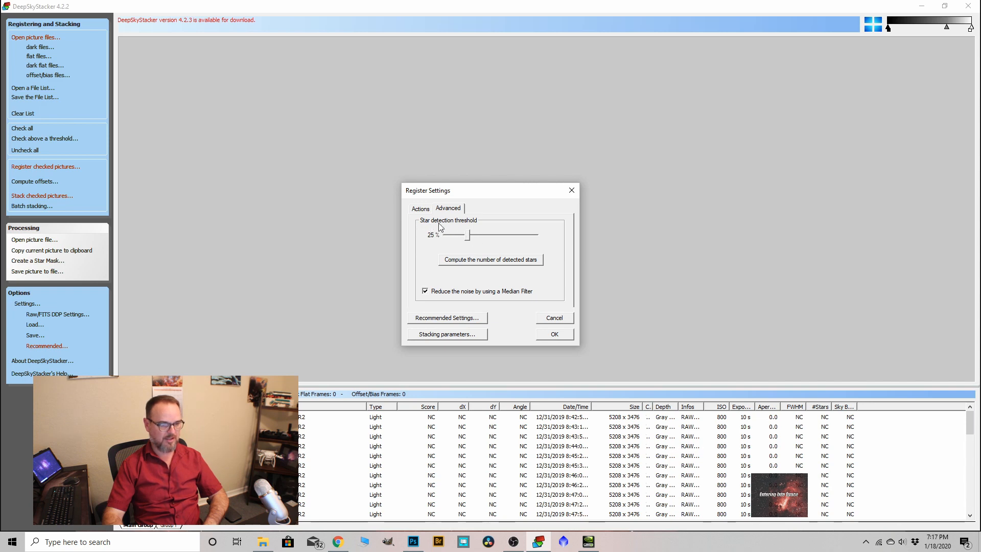
pyautogui.click(478, 260)
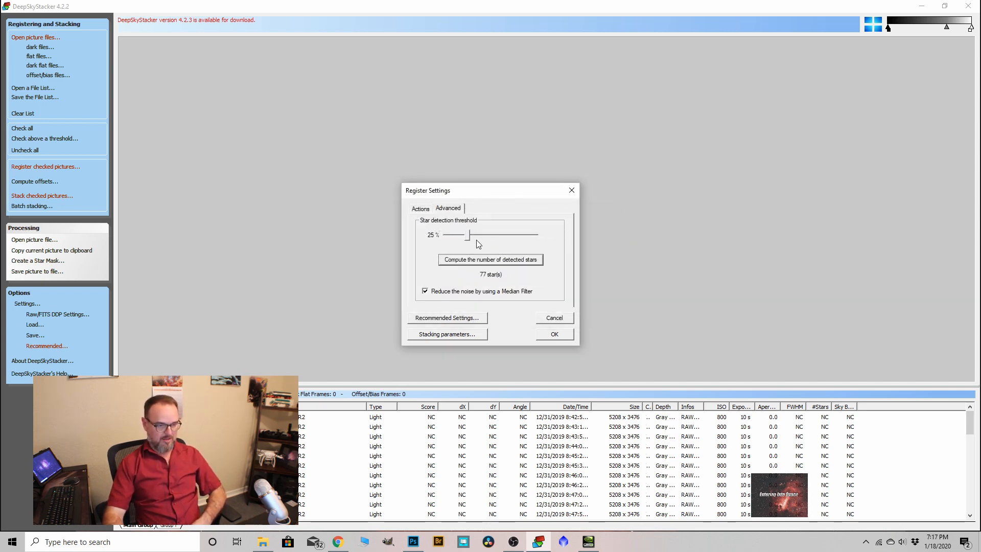
# Step: Lower the star detection threshold to 11 %, trying 16 % on the way and computing the number of detected stars at each value
pyautogui.moveTo(468, 237); pyautogui.dragTo(460, 237)
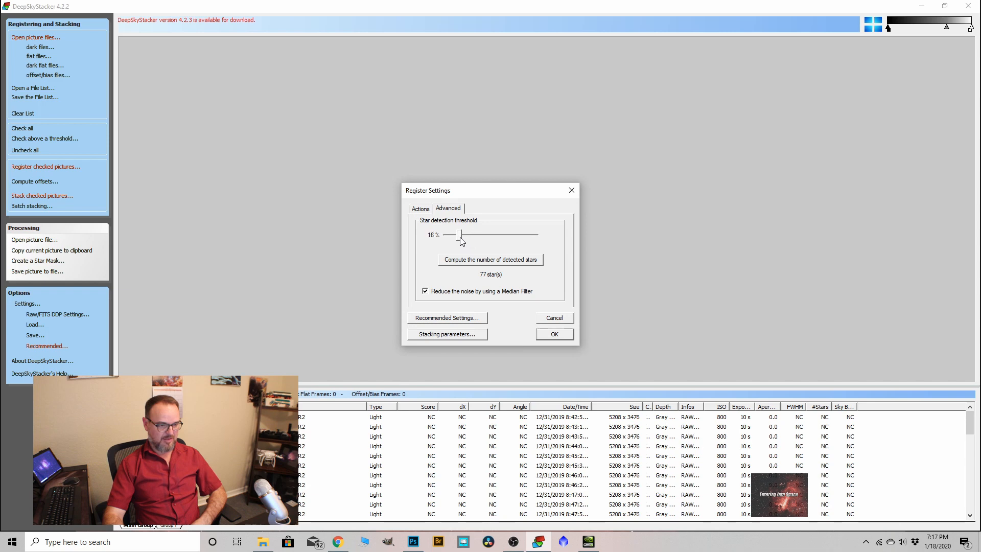
pyautogui.click(481, 260)
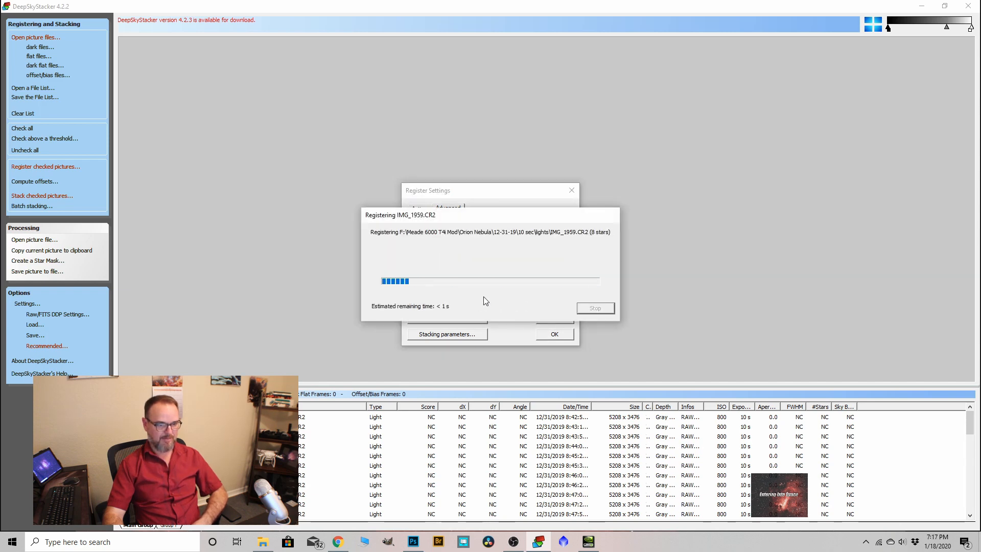
pyautogui.moveTo(460, 236); pyautogui.dragTo(457, 238)
pyautogui.click(459, 259)
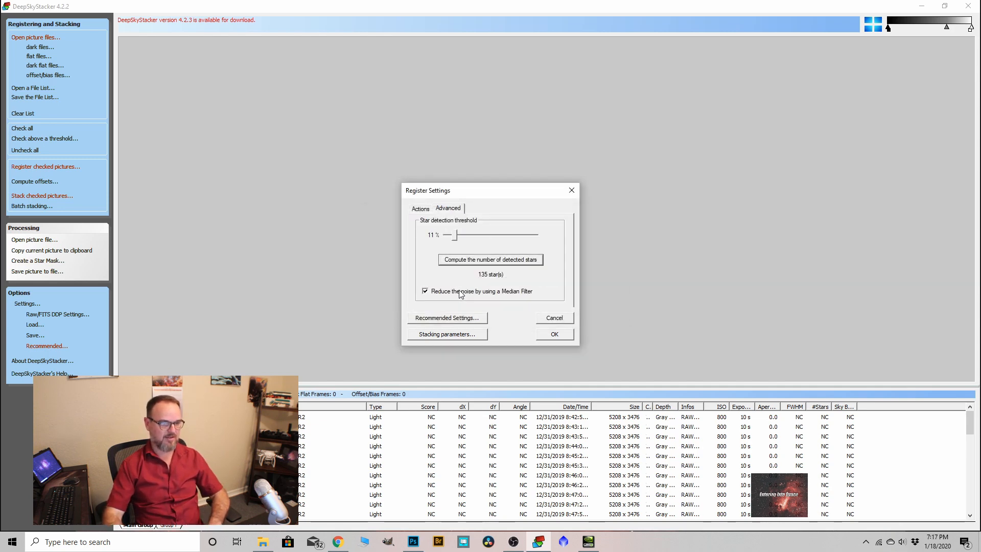
# Step: Review the result and light-frame stacking parameters, accept them as set, and start registering and stacking the checked frames
pyautogui.click(452, 336)
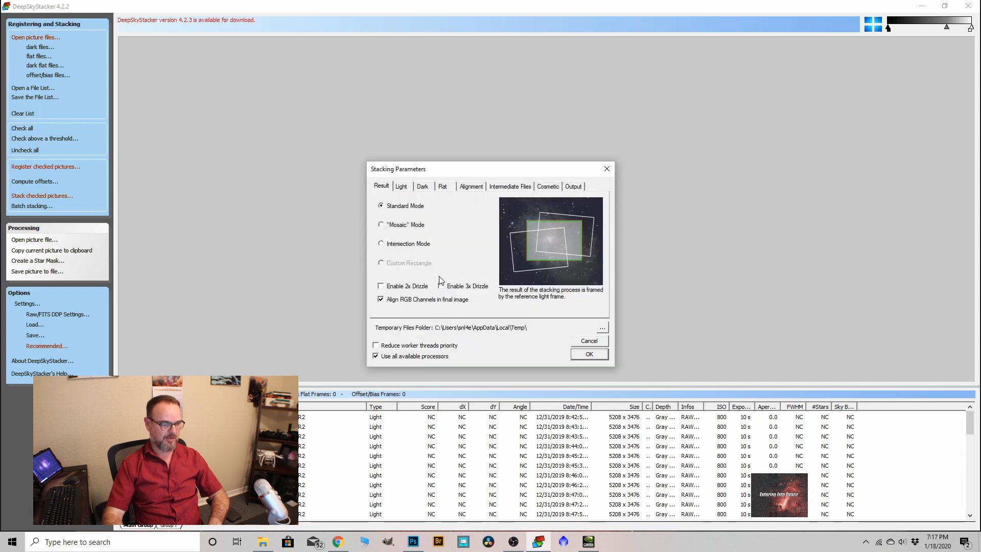
pyautogui.click(405, 189)
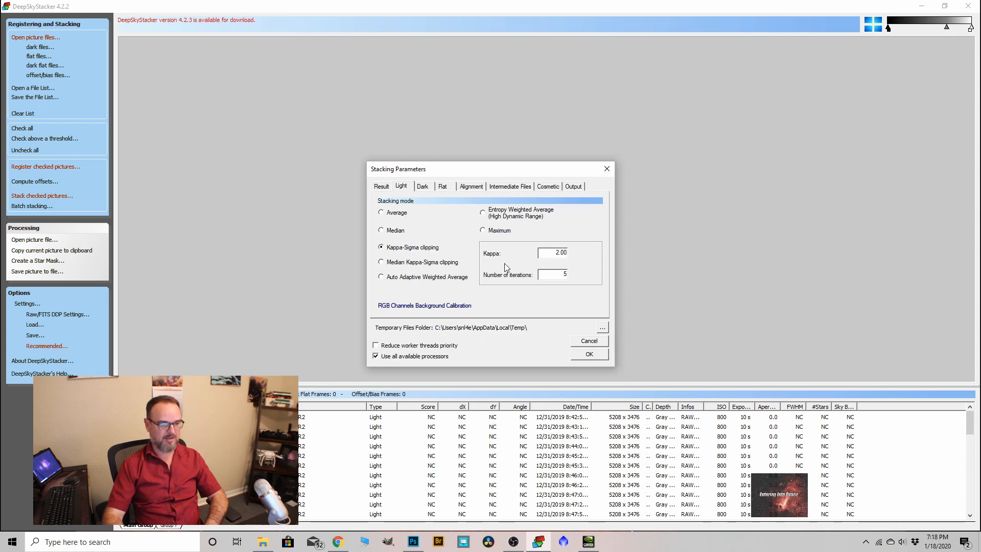
pyautogui.click(592, 357)
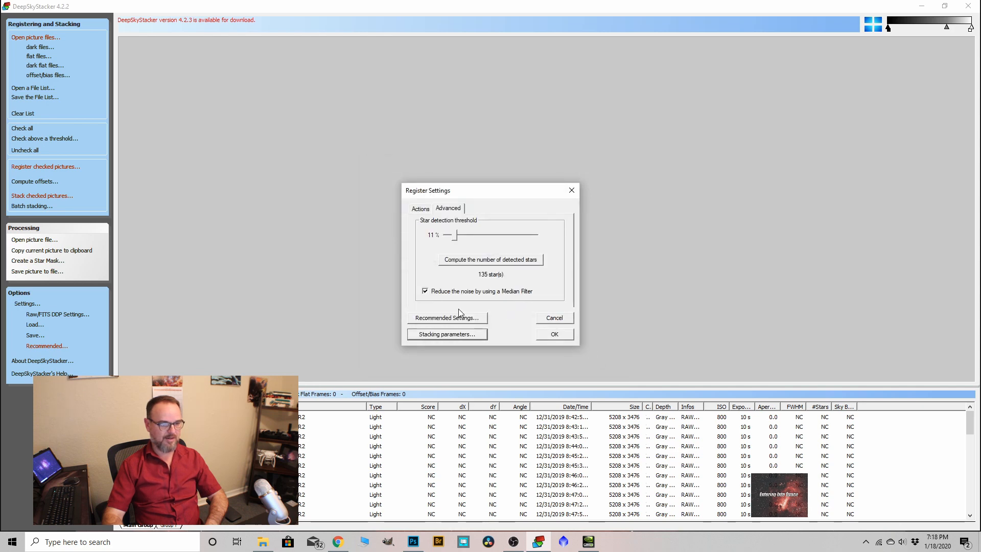
pyautogui.click(552, 338)
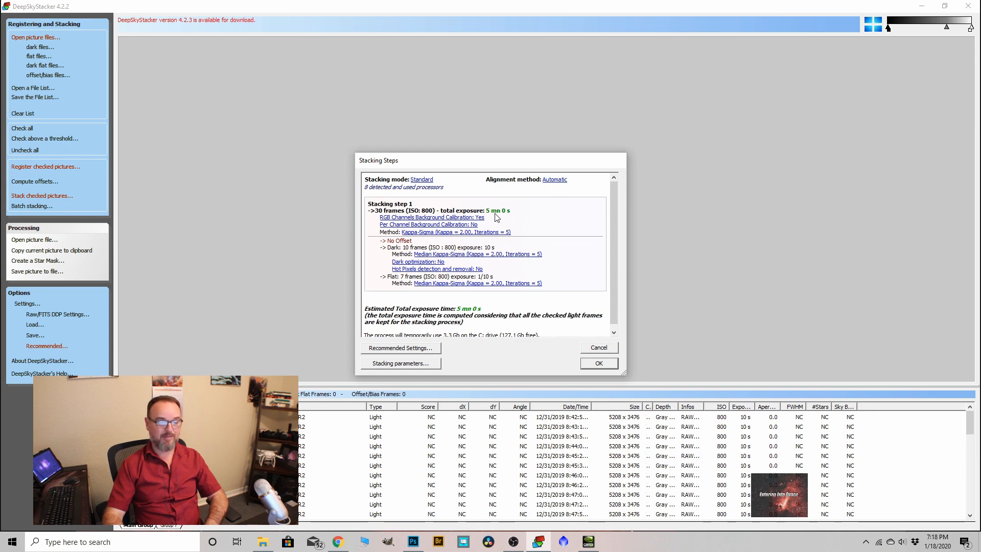
pyautogui.click(600, 363)
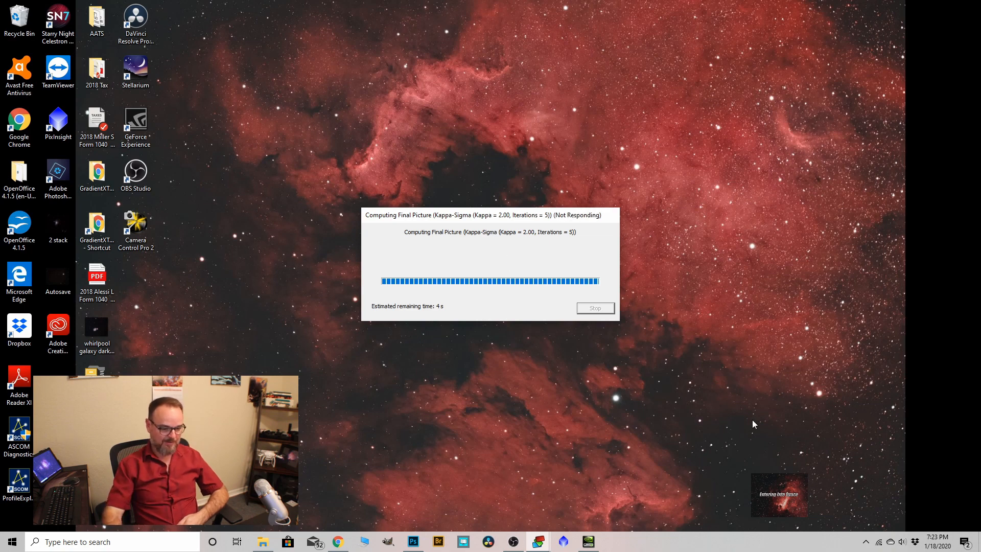
# Step: Close DeepSkyStacker without saving the file list and settings changes, and reopen it for a fresh stack
pyautogui.moveTo(538, 541)
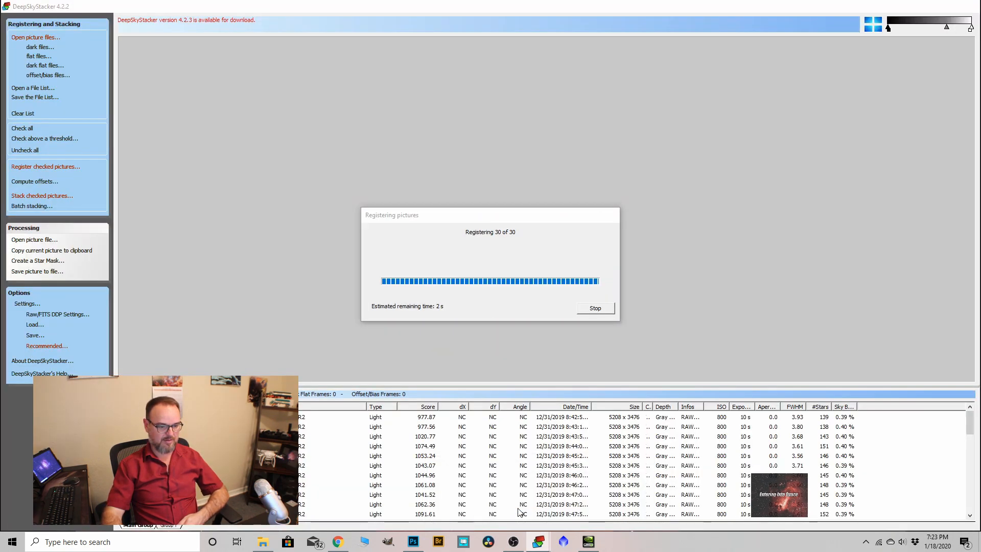
pyautogui.click(518, 509)
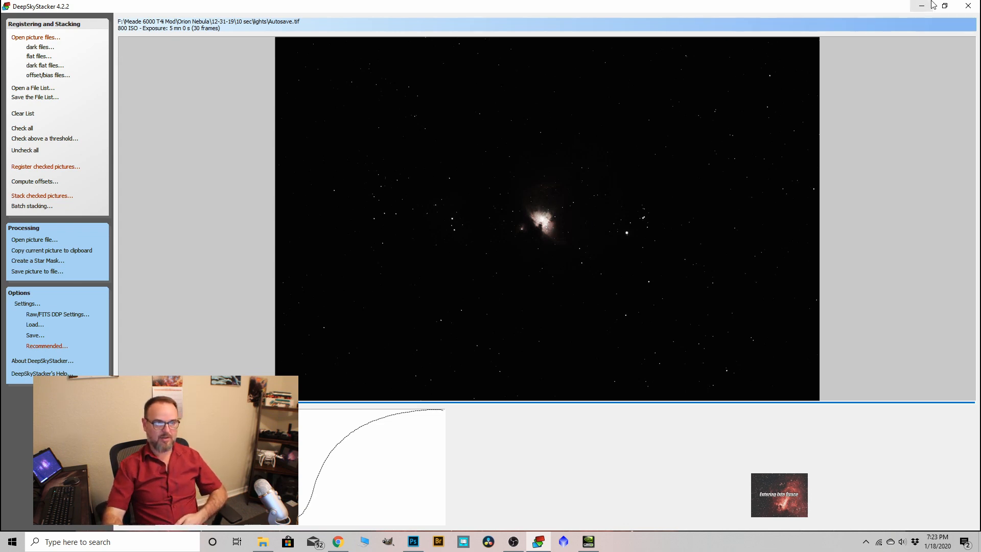
pyautogui.click(968, 5)
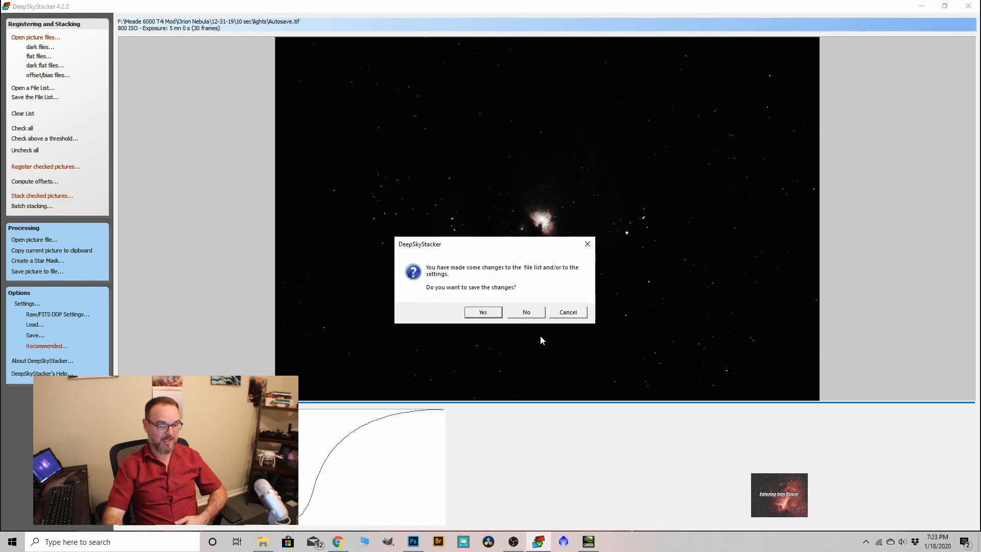
pyautogui.click(526, 313)
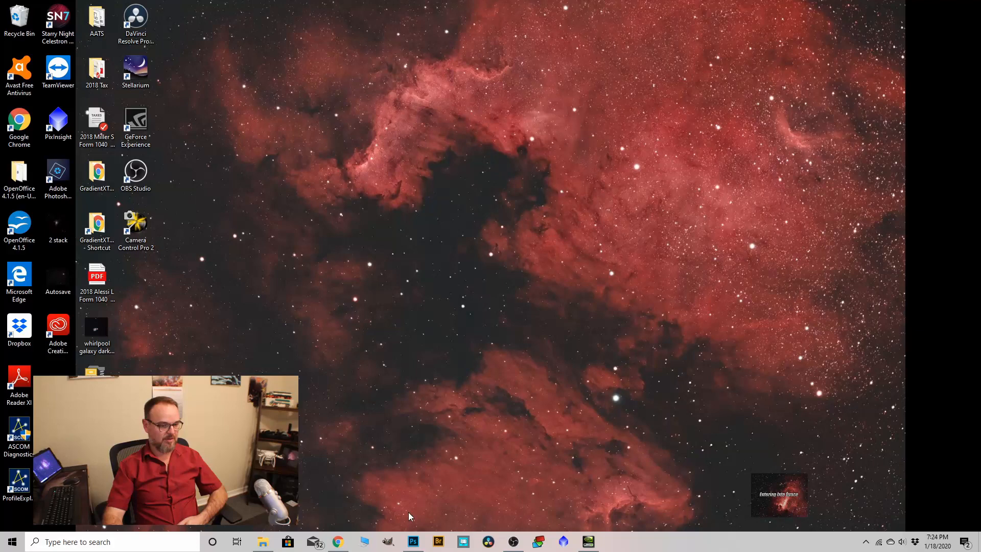
pyautogui.click(539, 541)
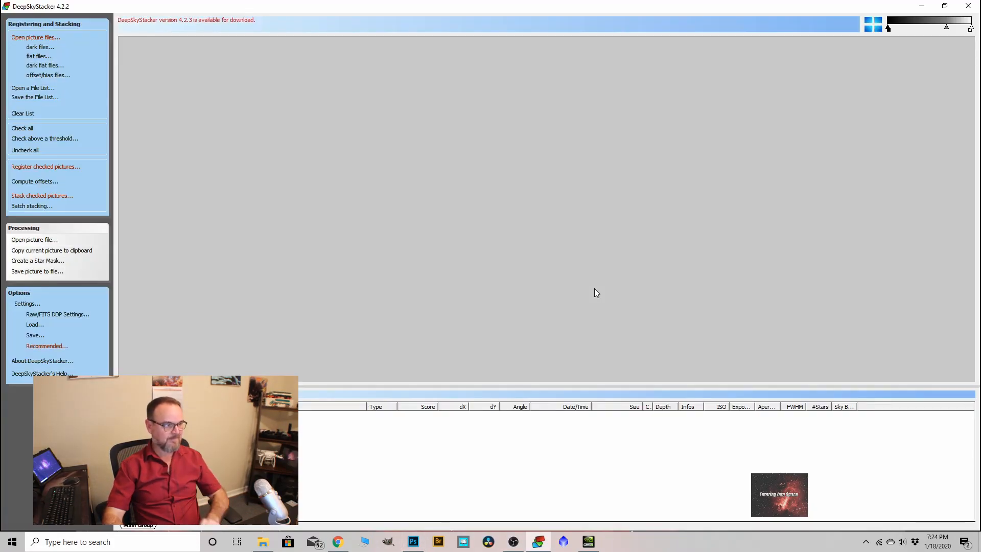
# Step: Add light frames IMG_2000 through IMG_2029 from the lights folder under Orion Nebula, 12-31-19, 30 sec
pyautogui.click(41, 38)
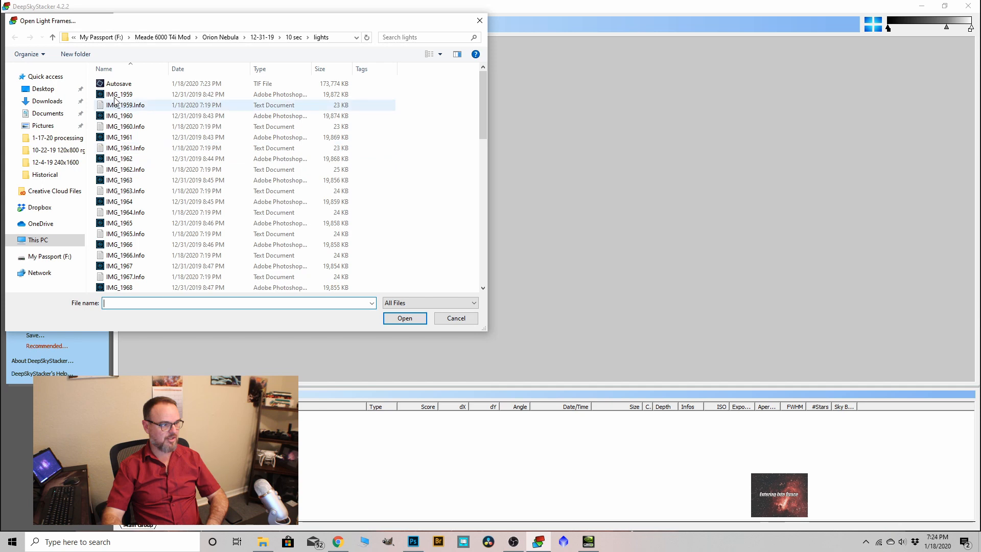
pyautogui.click(52, 37)
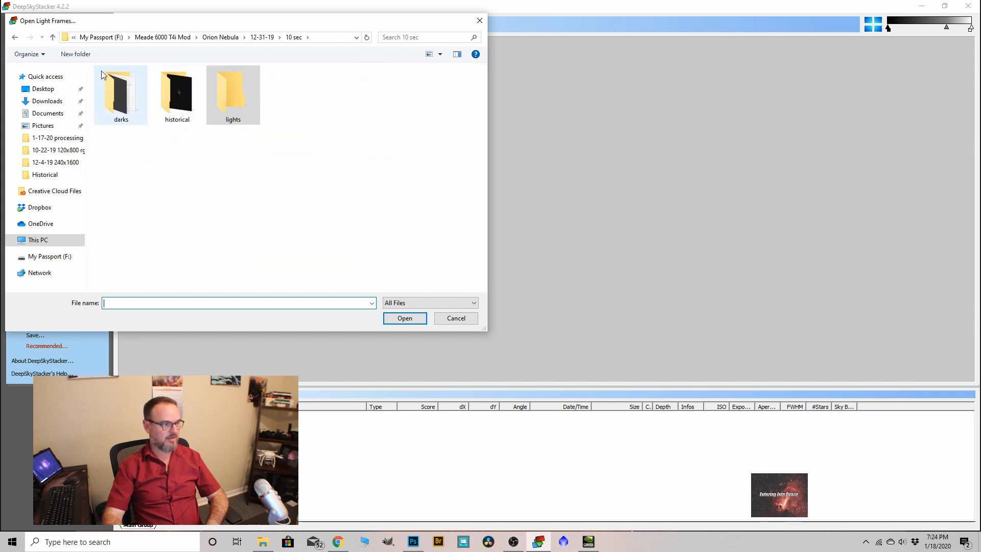
pyautogui.click(54, 36)
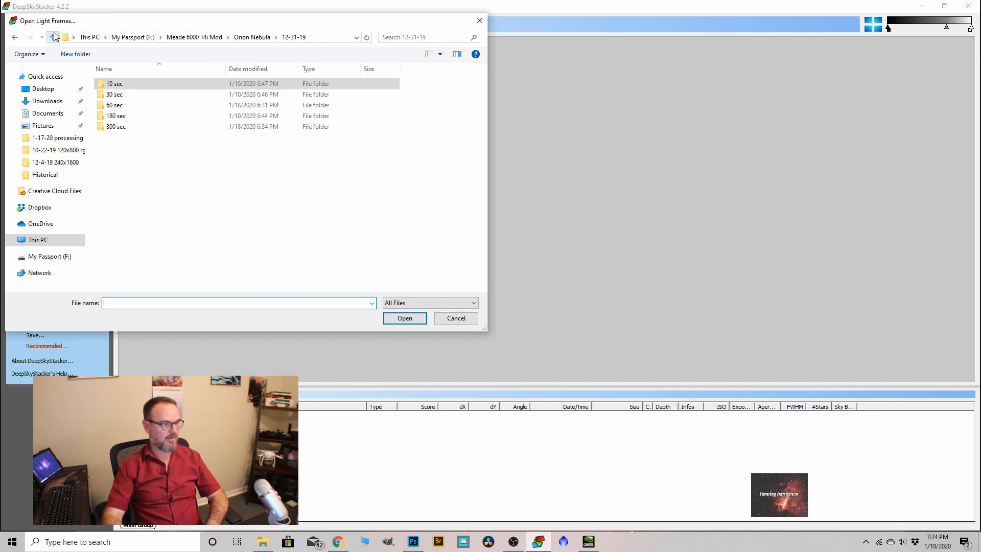
pyautogui.doubleClick(119, 96)
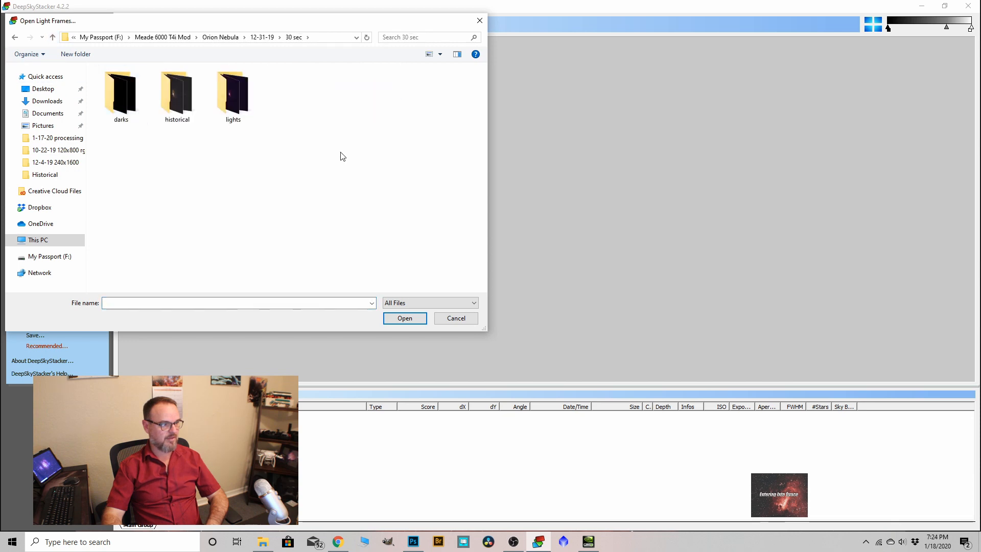
pyautogui.doubleClick(237, 104)
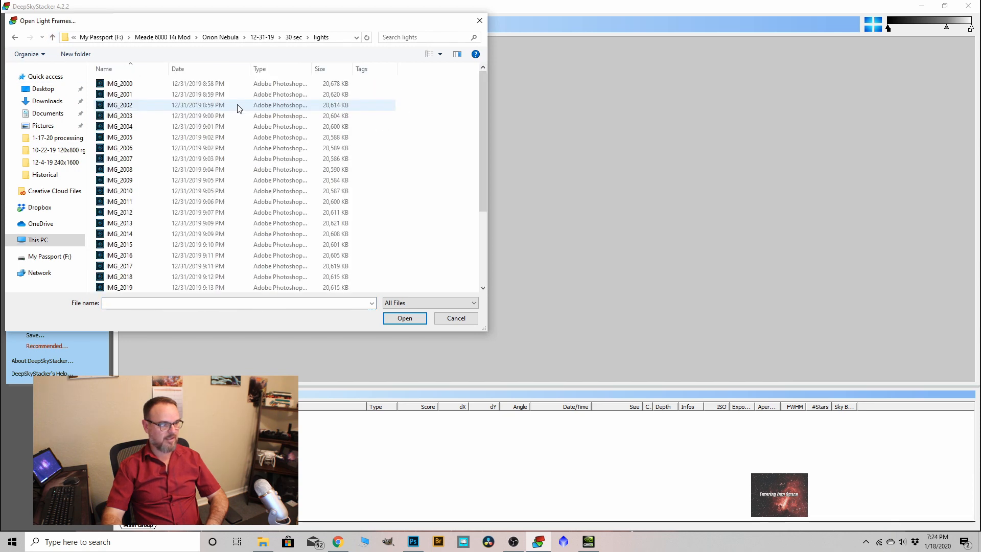
pyautogui.click(128, 86)
pyautogui.scroll(-3, 126, 240)
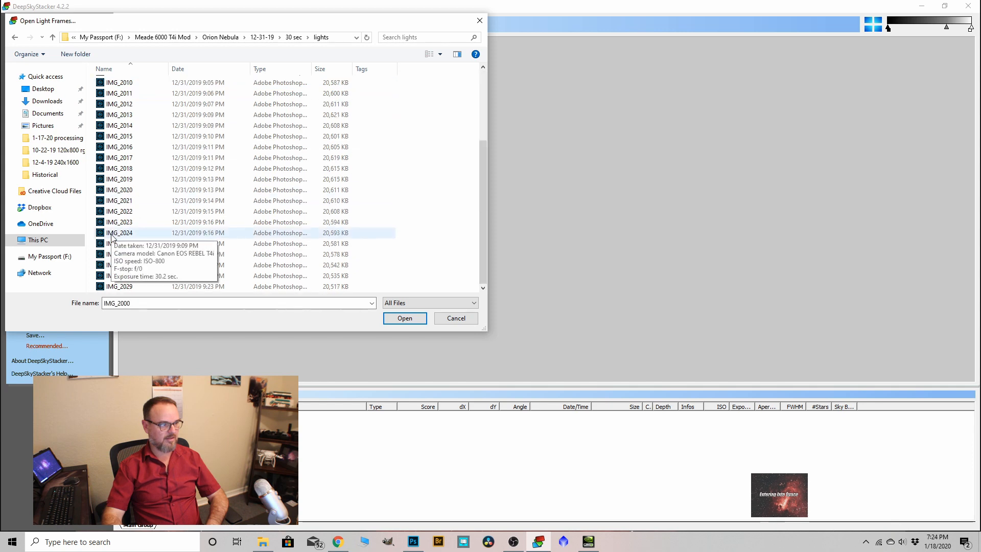
pyautogui.keyDown('shift'); pyautogui.click(124, 285); pyautogui.keyUp('shift')
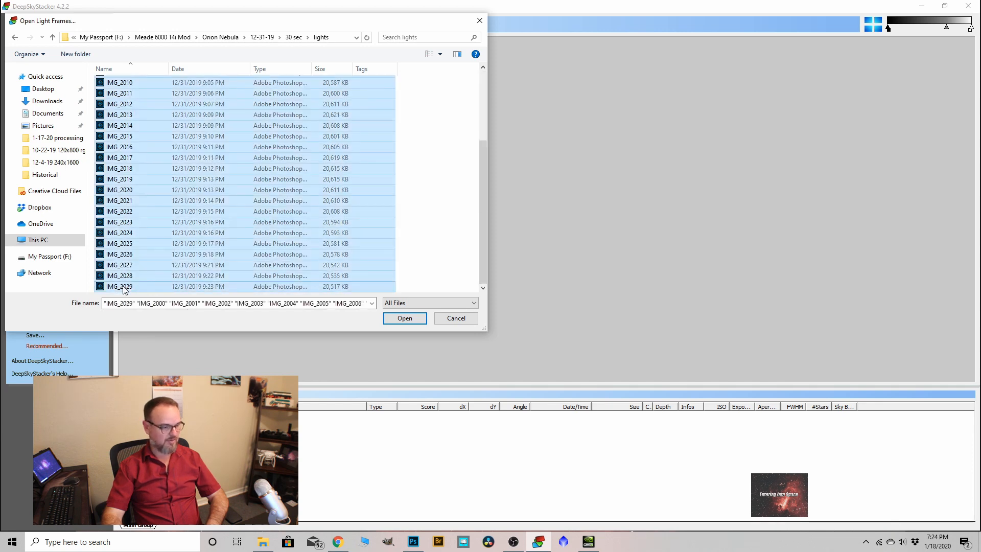
pyautogui.click(398, 318)
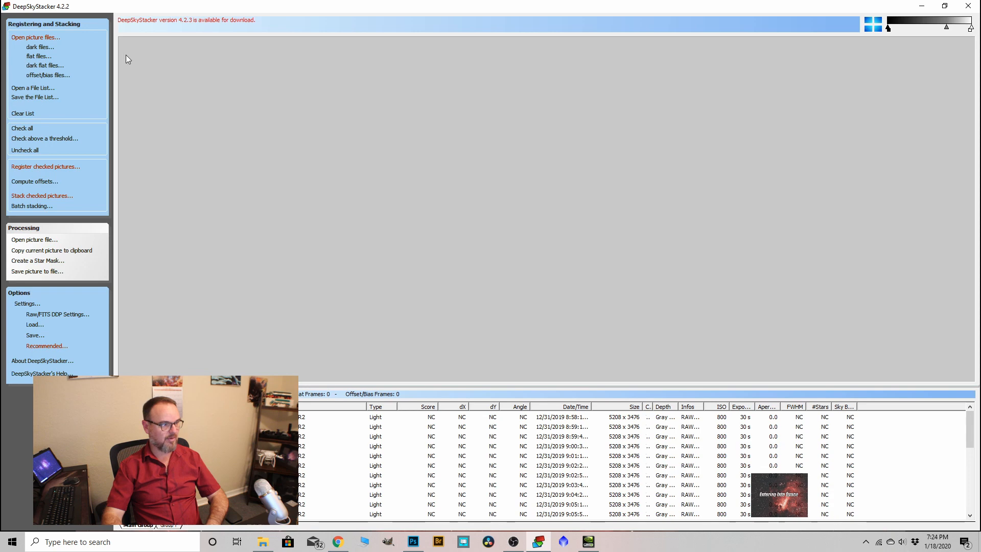
# Step: Add dark frames IMG_2030 through IMG_2039 from the darks folder under Orion Nebula, 12-31-19, 30 sec
pyautogui.click(41, 47)
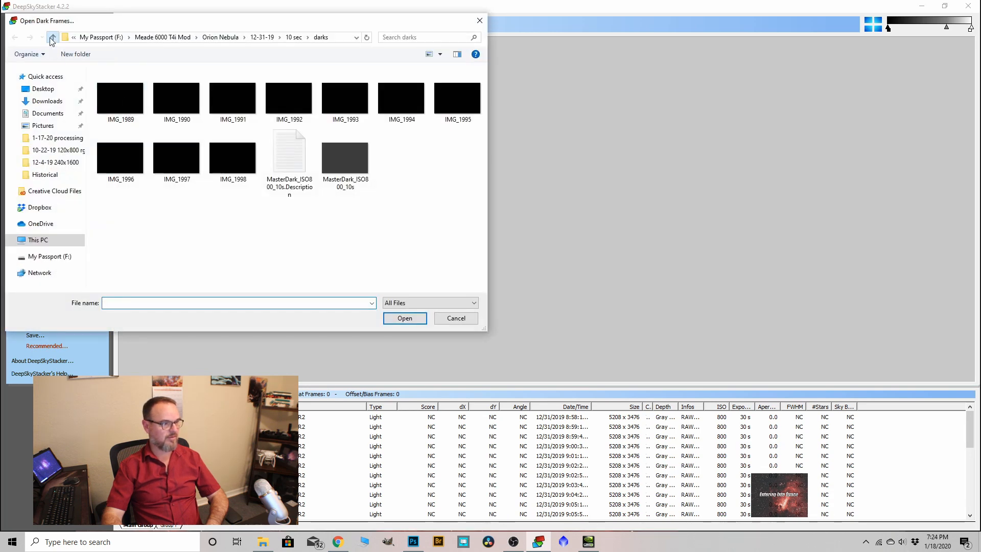
pyautogui.click(52, 37)
pyautogui.click(53, 37)
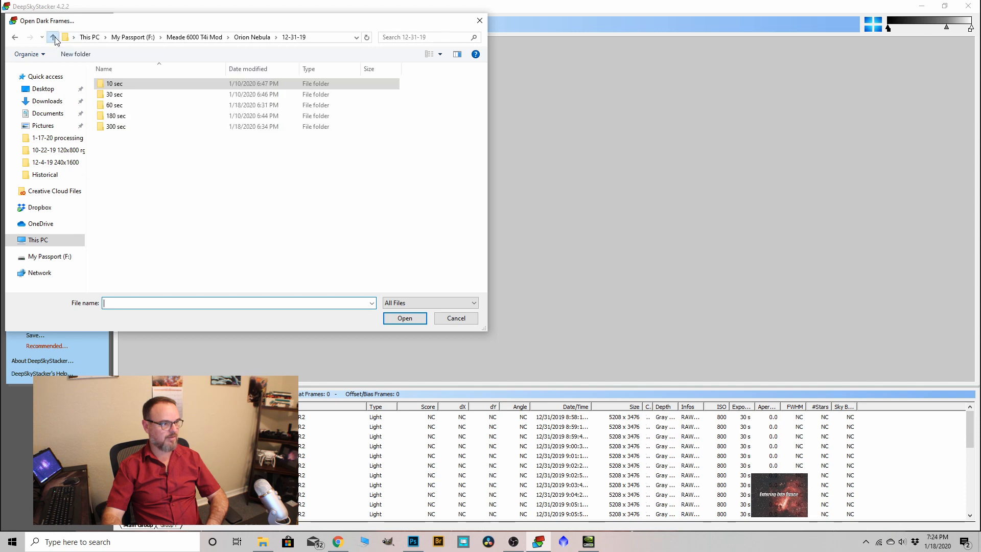
pyautogui.click(107, 95)
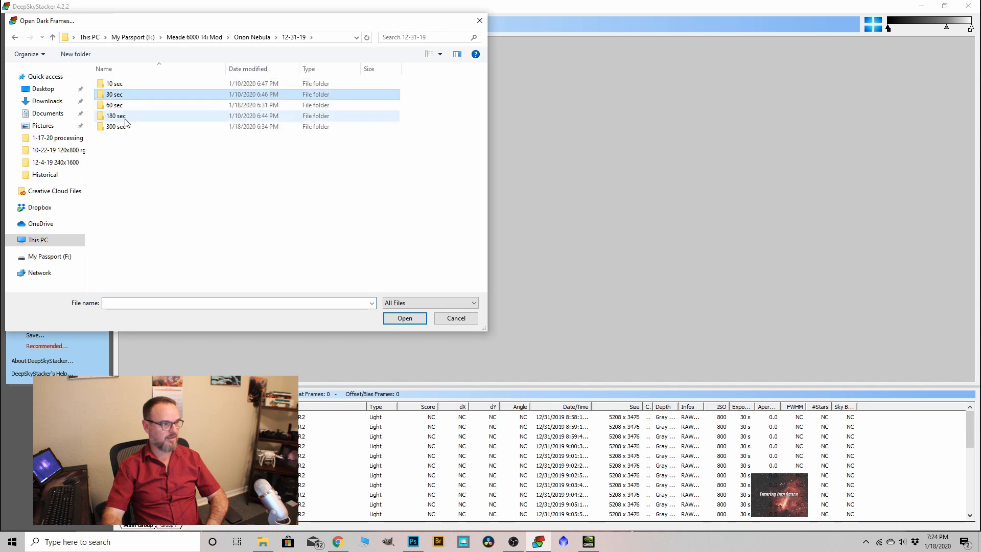
pyautogui.doubleClick(129, 95)
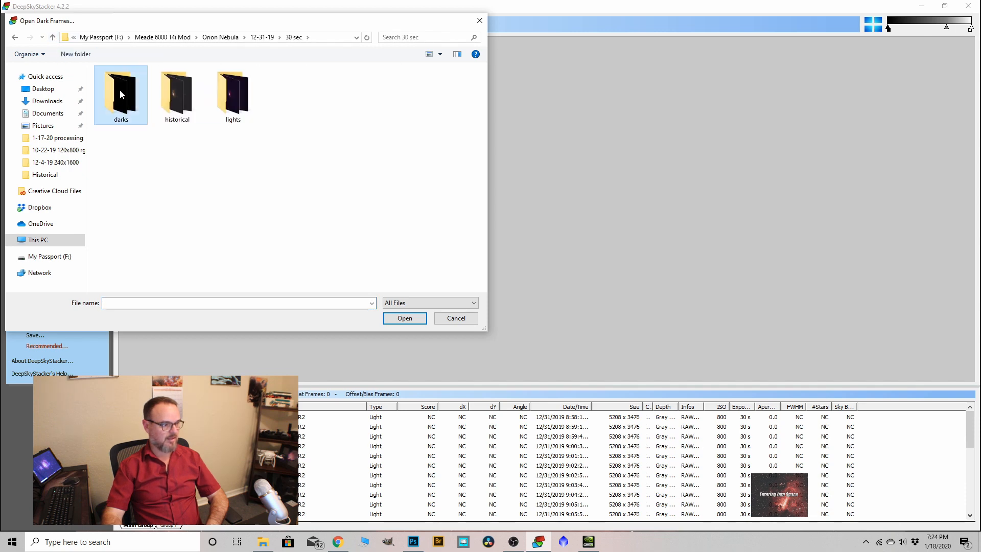
pyautogui.doubleClick(119, 90)
pyautogui.click(126, 93)
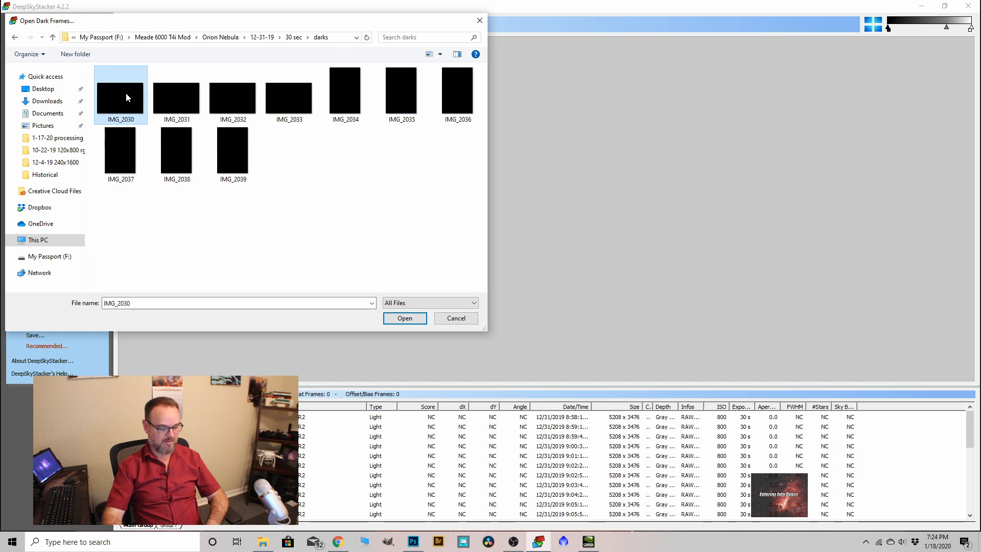
pyautogui.keyDown('shift'); pyautogui.click(229, 160); pyautogui.keyUp('shift')
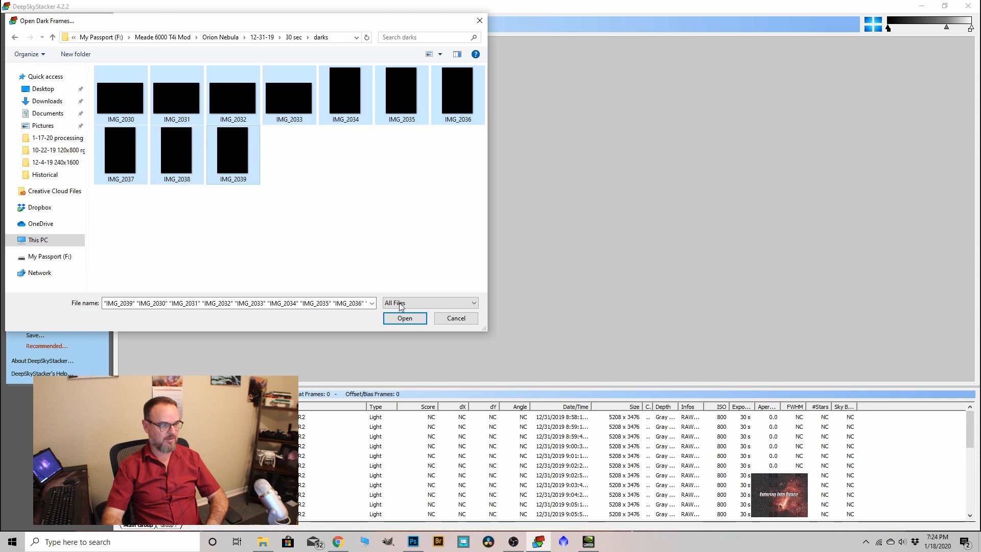
pyautogui.click(405, 318)
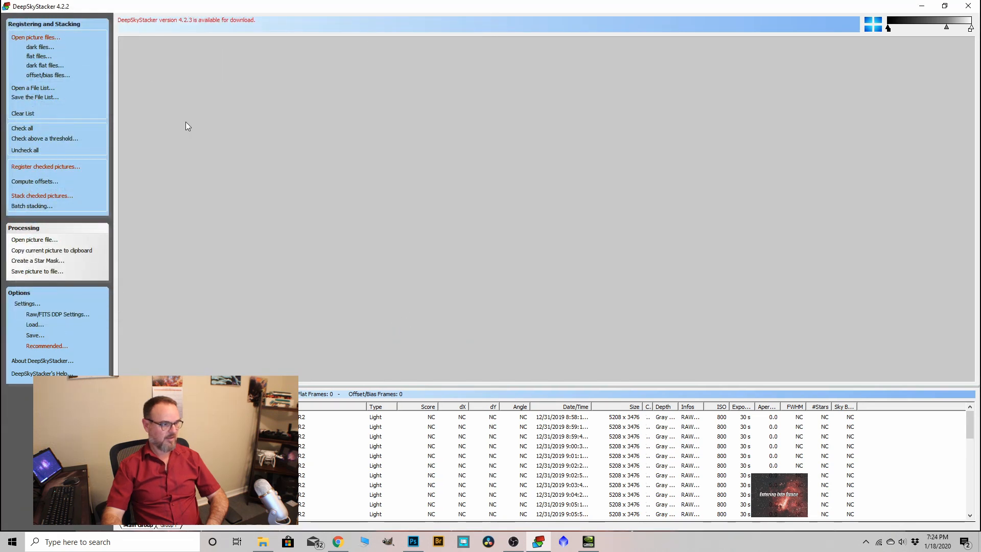
# Step: Add flat frames IMG_0118 through IMG_0124 from the 10-20-19 800 flats folder and check all listed frames
pyautogui.click(38, 56)
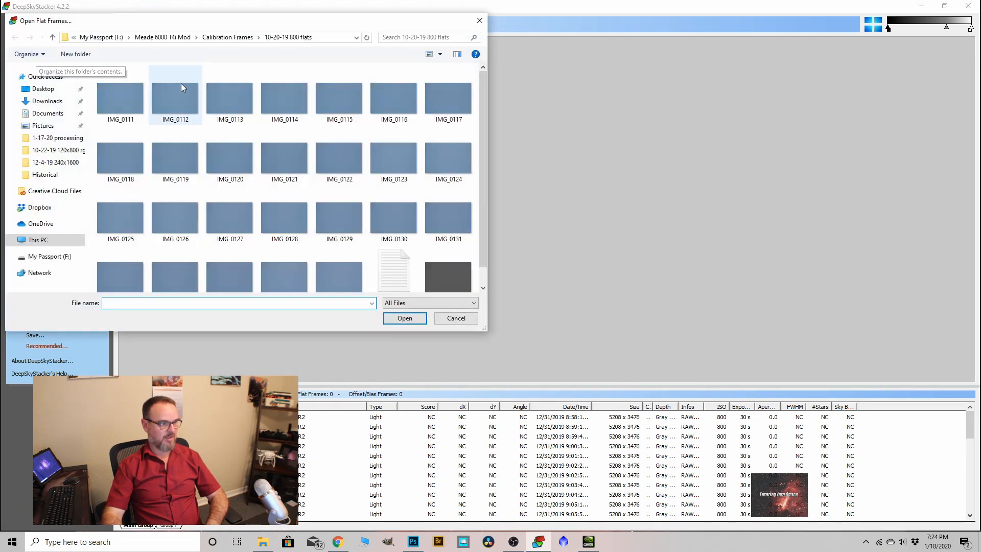
pyautogui.click(118, 159)
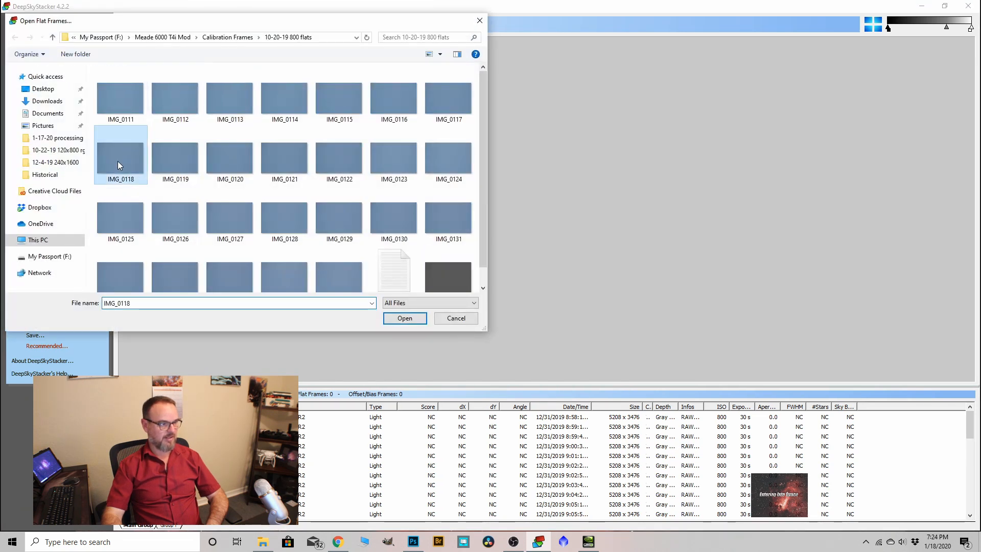
pyautogui.keyDown('shift'); pyautogui.click(432, 164); pyautogui.keyUp('shift')
pyautogui.click(389, 319)
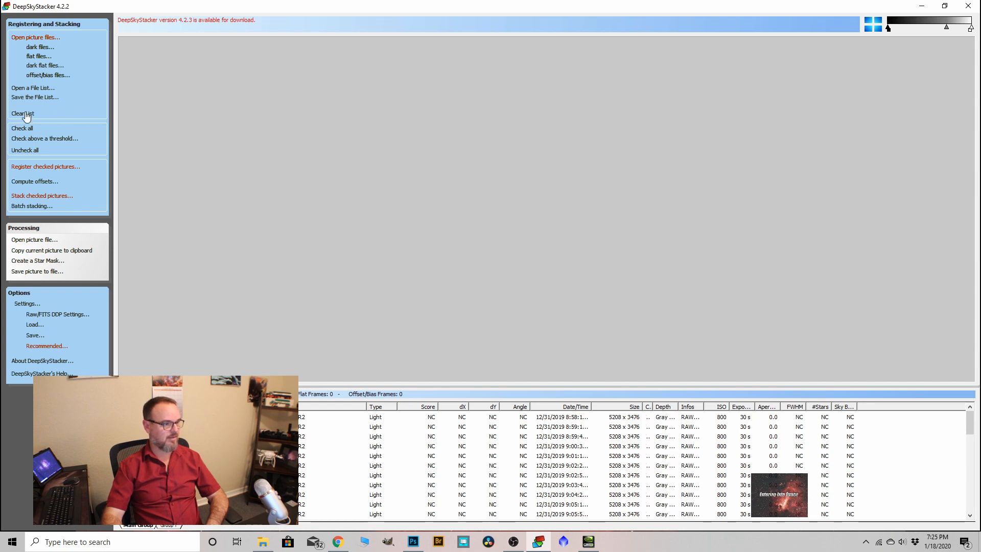
pyautogui.click(26, 131)
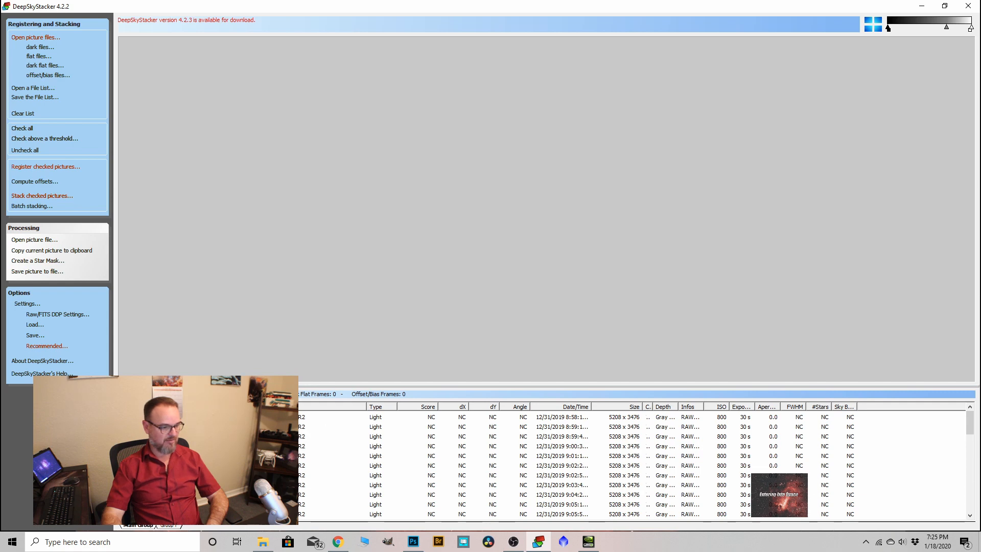
# Step: Set the star detection threshold for registering to 13%, computing the number of detected stars before and after, and accept the register settings
pyautogui.click(57, 168)
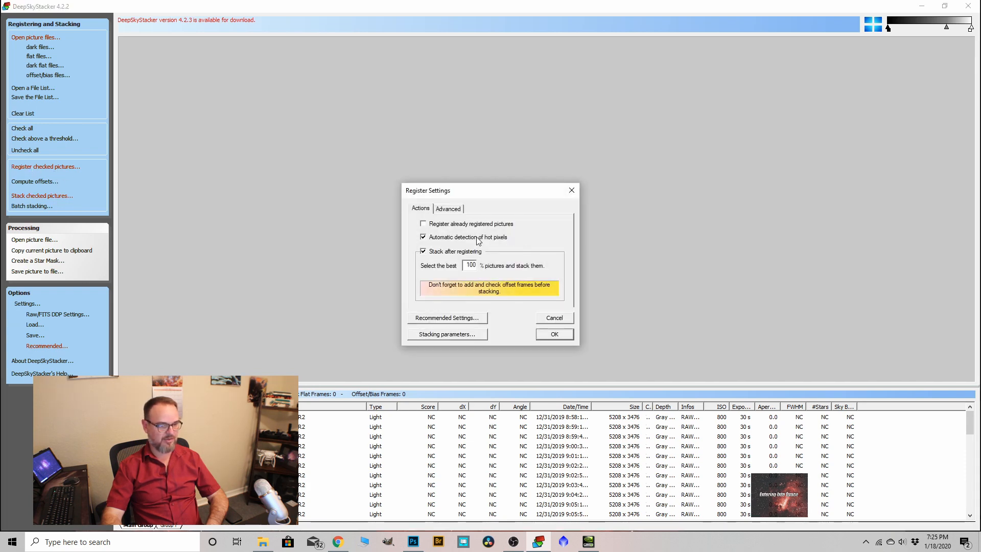
pyautogui.click(459, 211)
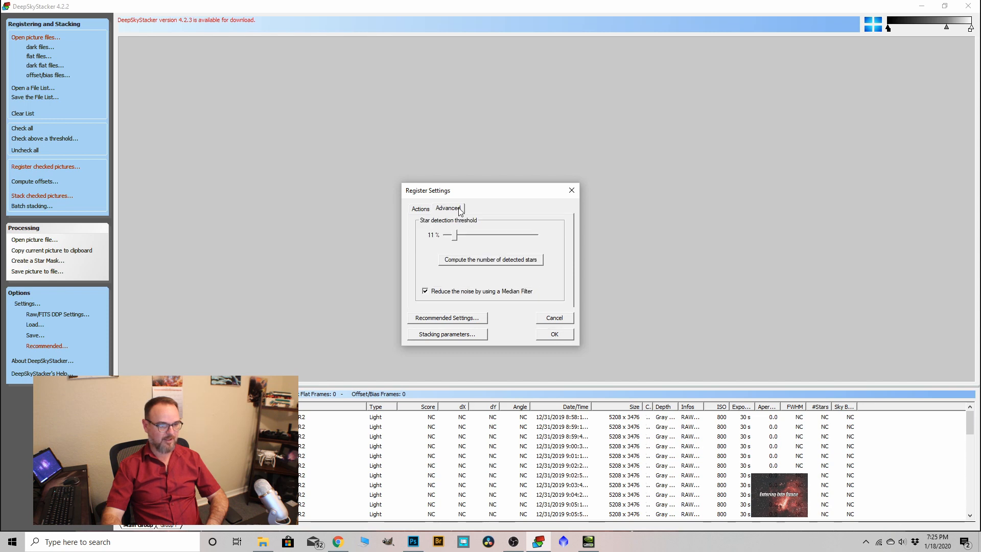
pyautogui.click(469, 261)
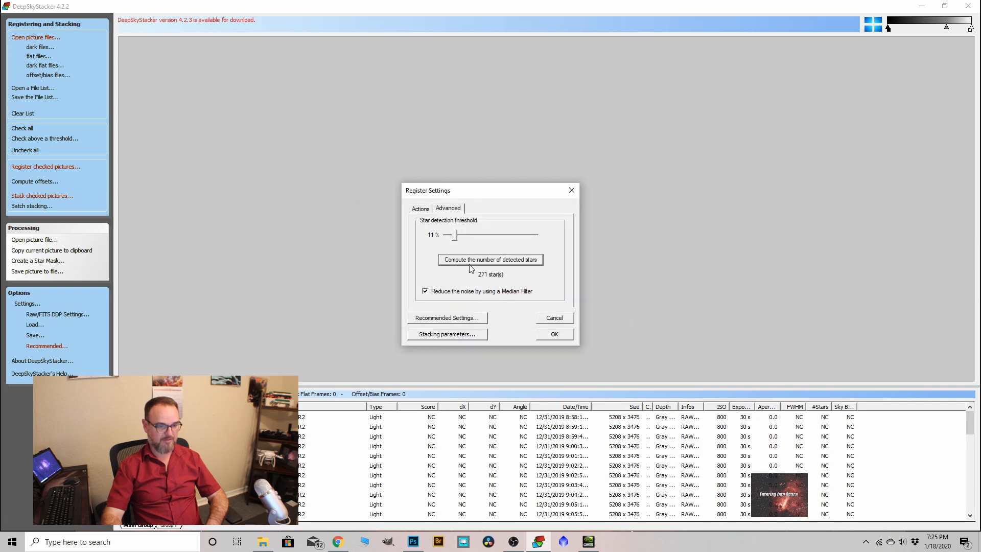
pyautogui.click(455, 238)
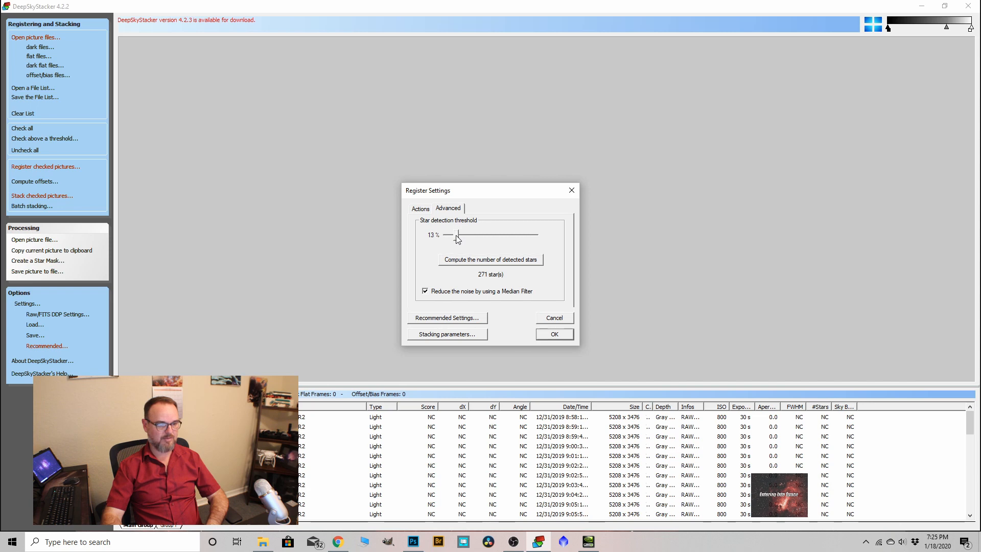
pyautogui.click(488, 260)
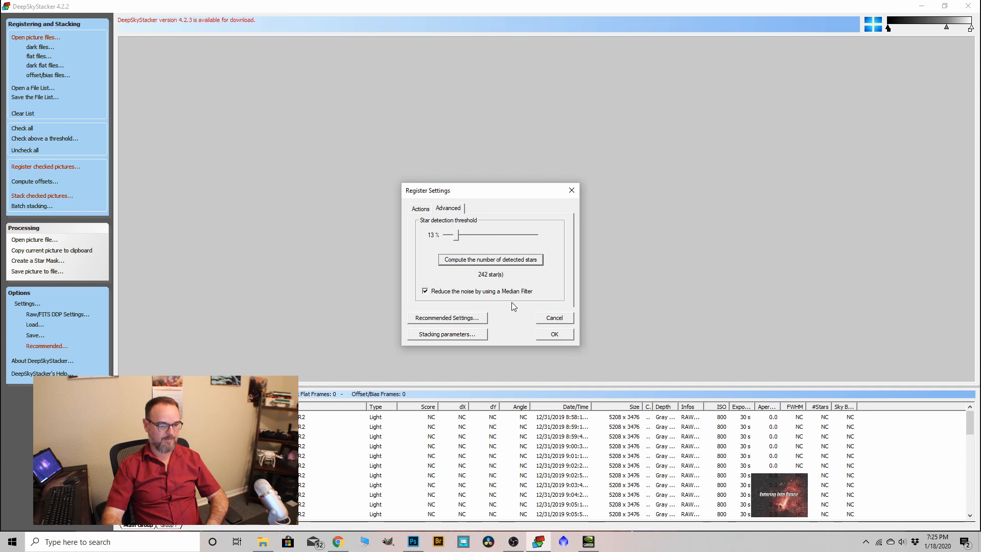
pyautogui.click(565, 336)
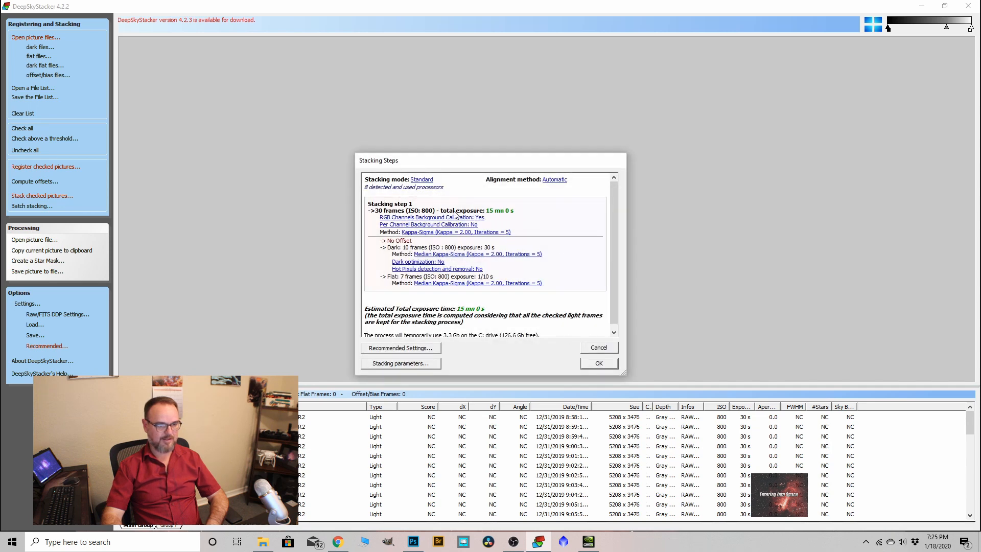
# Step: Review the stacking steps summary for the 30 sec set and start registering and stacking
pyautogui.scroll(-1, 474, 276)
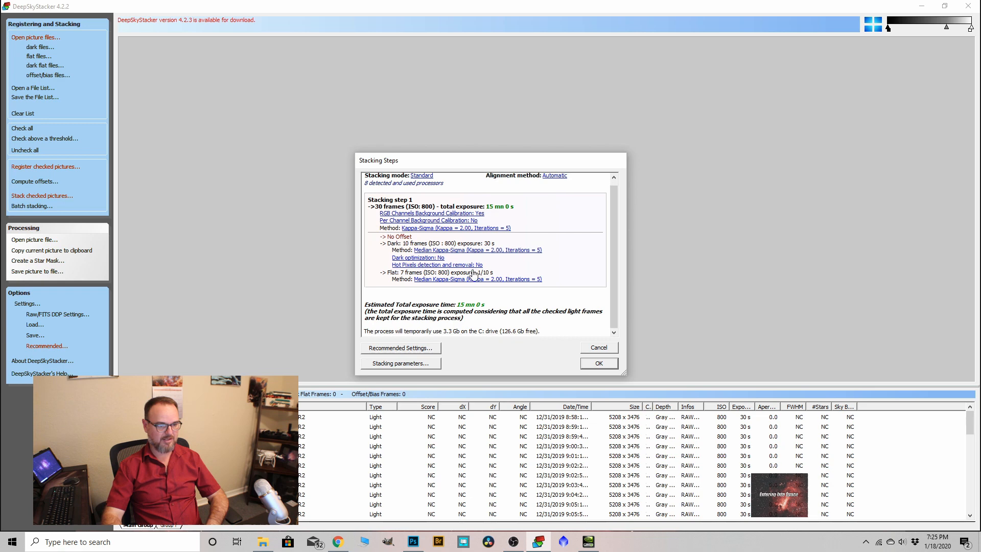
pyautogui.scroll(1, 491, 280)
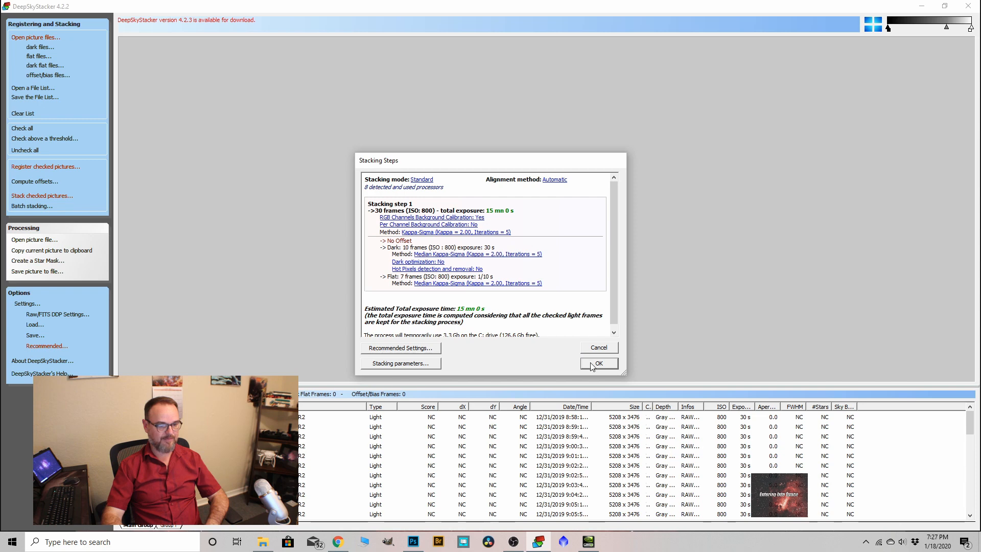
pyautogui.click(608, 366)
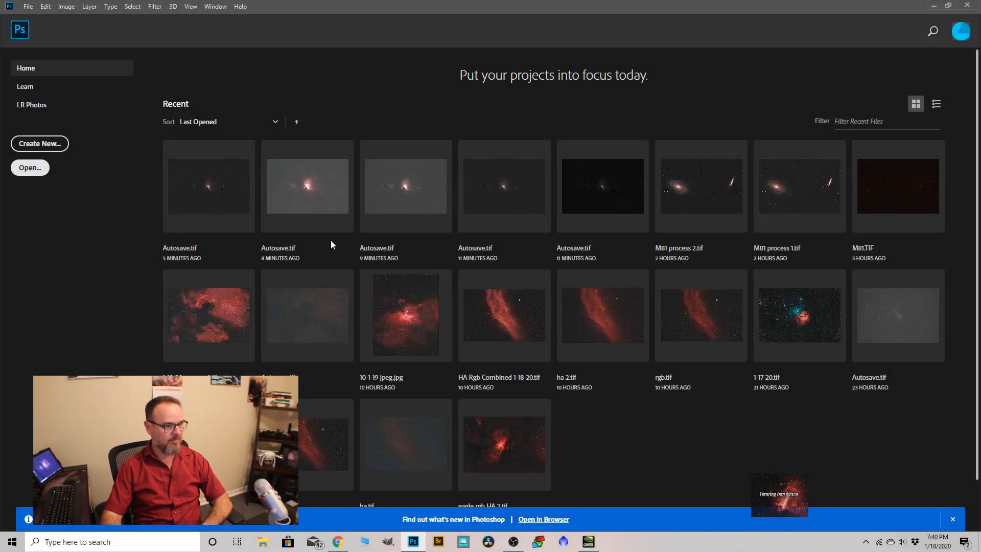
# Step: In Photoshop, open the Autosave TIFF from the lights folder under Orion Nebula, 12-31-19, 60 sec
pyautogui.hotkey('ctrl', 'o')
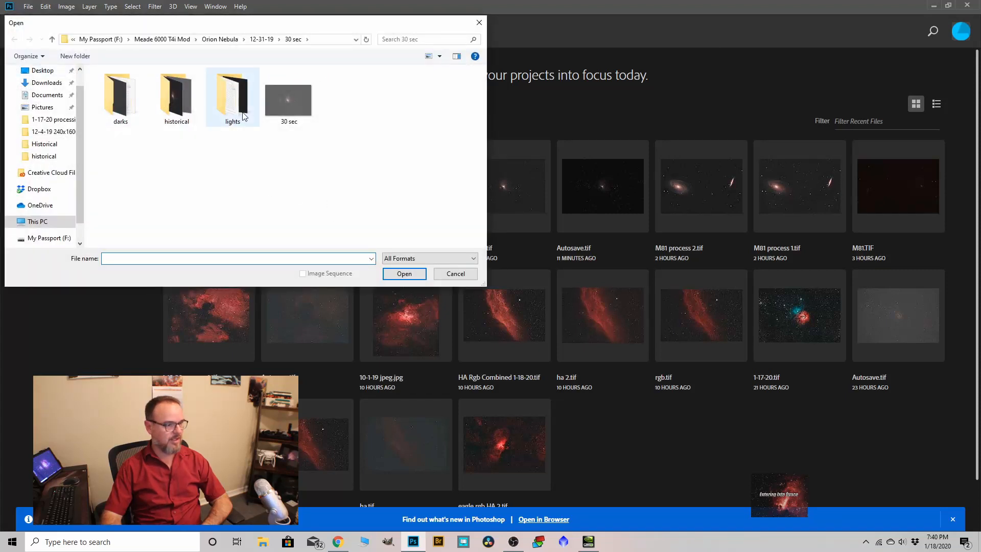
pyautogui.click(52, 39)
pyautogui.doubleClick(115, 107)
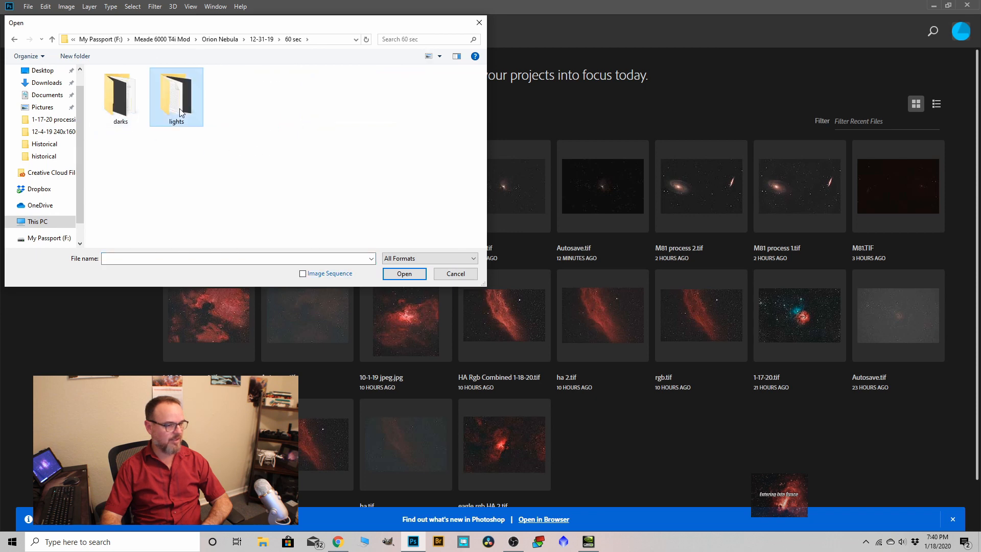
pyautogui.doubleClick(180, 112)
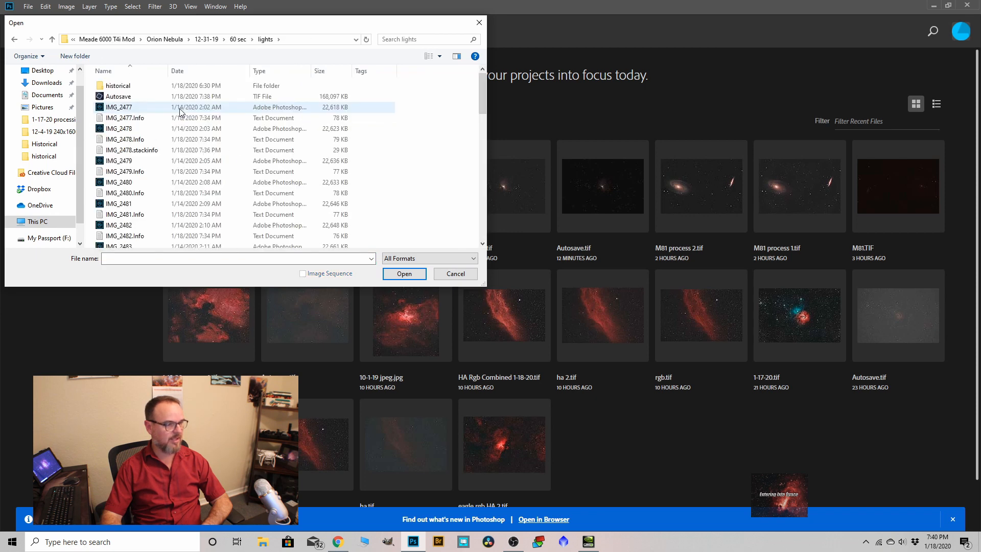
pyautogui.doubleClick(112, 99)
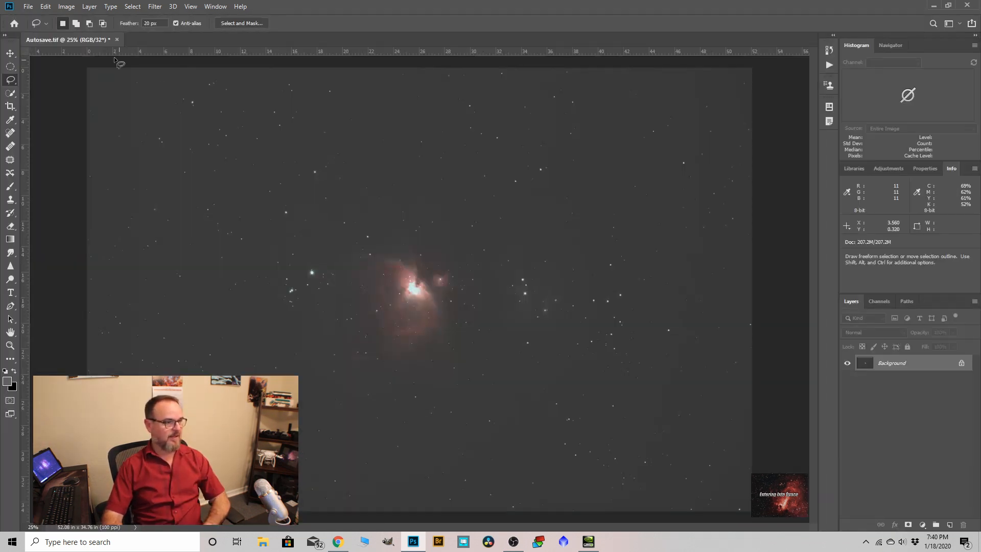
# Step: Save the stacked image as a TIFF named 60 sec in the 12-31-19, 60 sec folder, and close the document
pyautogui.click(28, 6)
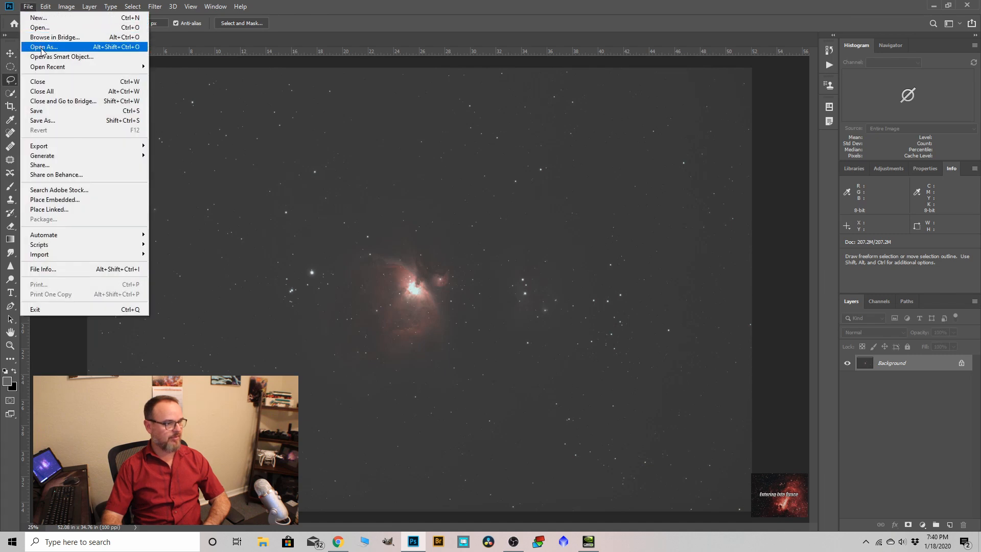
pyautogui.click(45, 121)
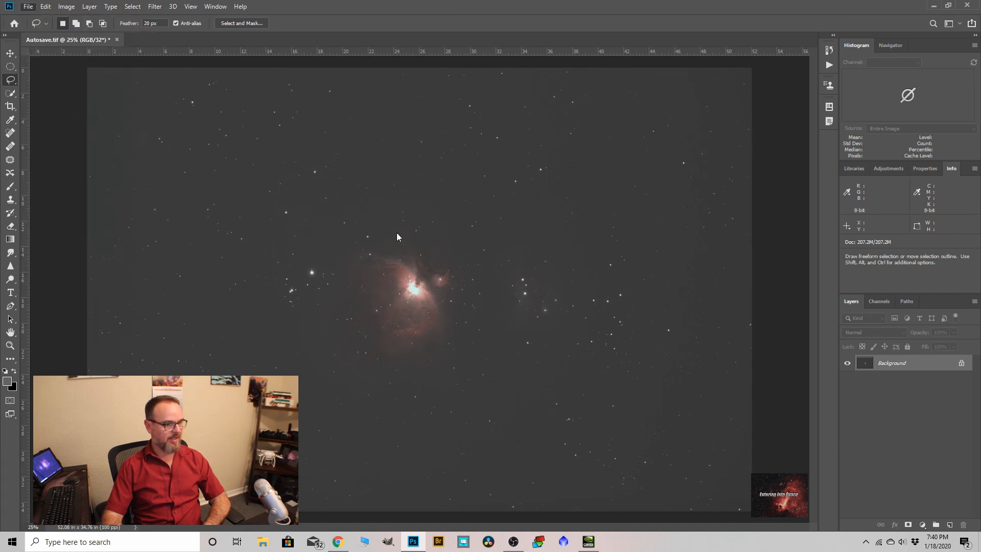
pyautogui.click(52, 25)
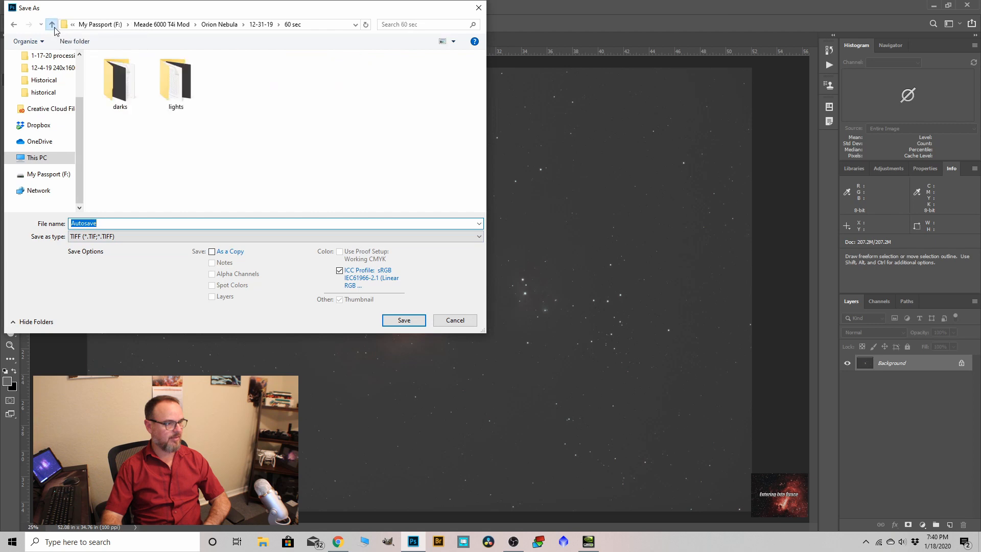
pyautogui.click(53, 26)
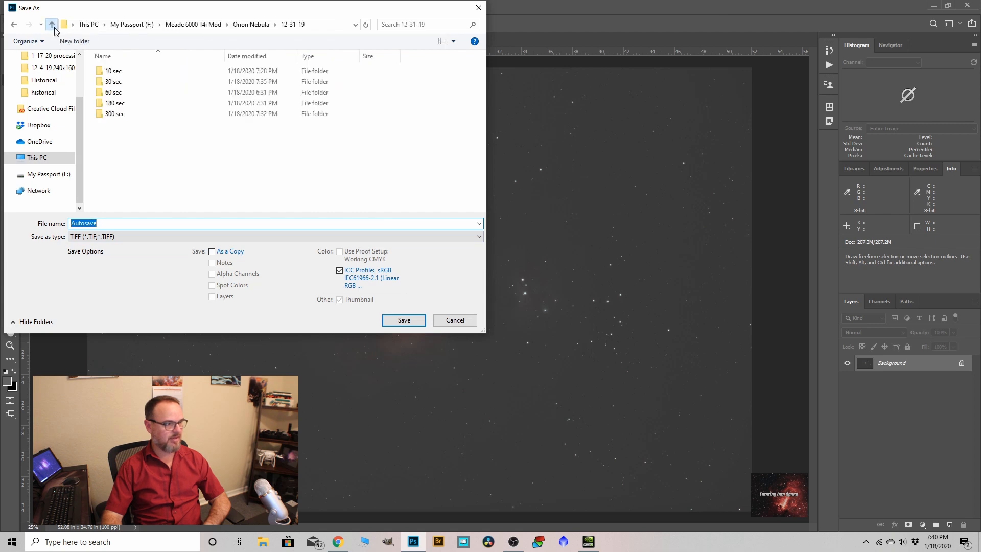
pyautogui.doubleClick(109, 93)
pyautogui.doubleClick(109, 222)
pyautogui.write('60 sec')
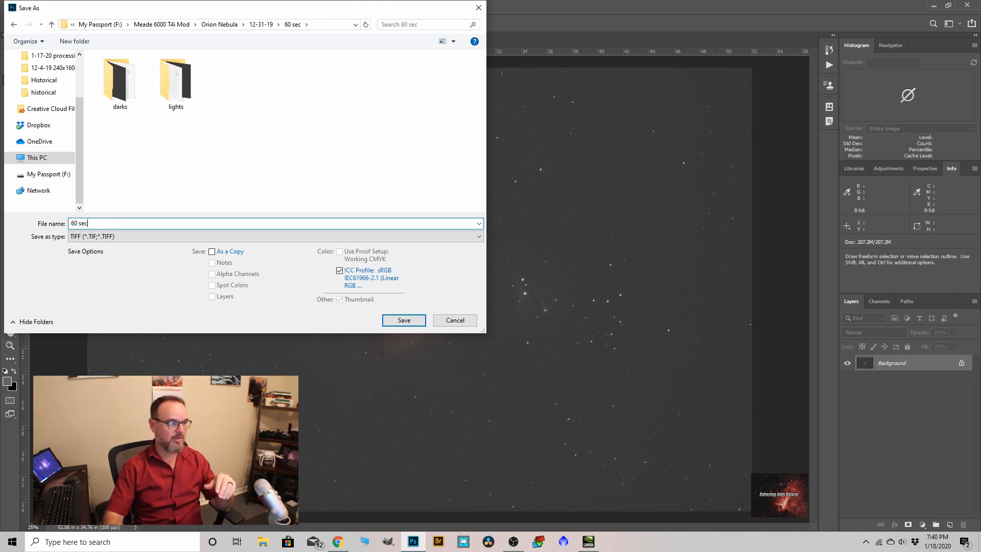
pyautogui.click(405, 320)
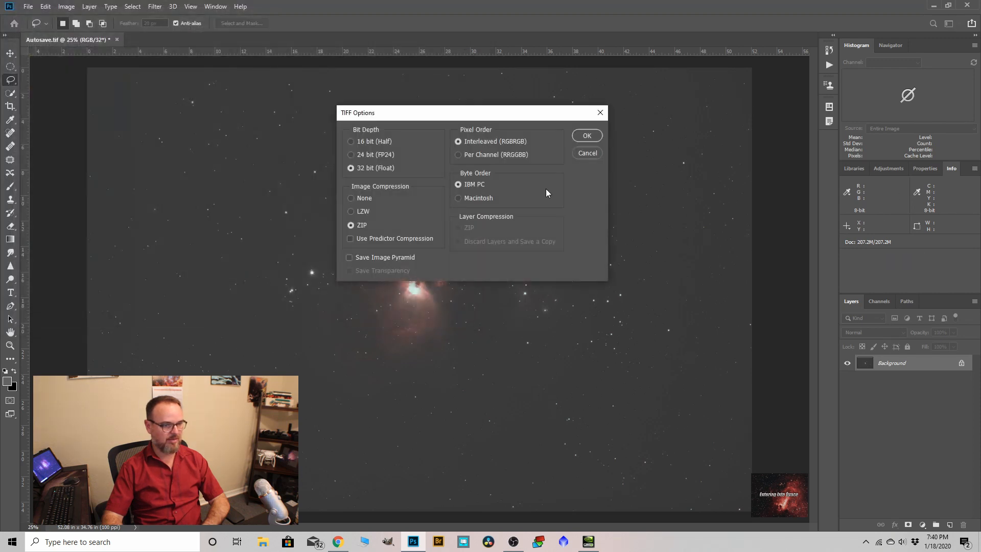
pyautogui.click(581, 141)
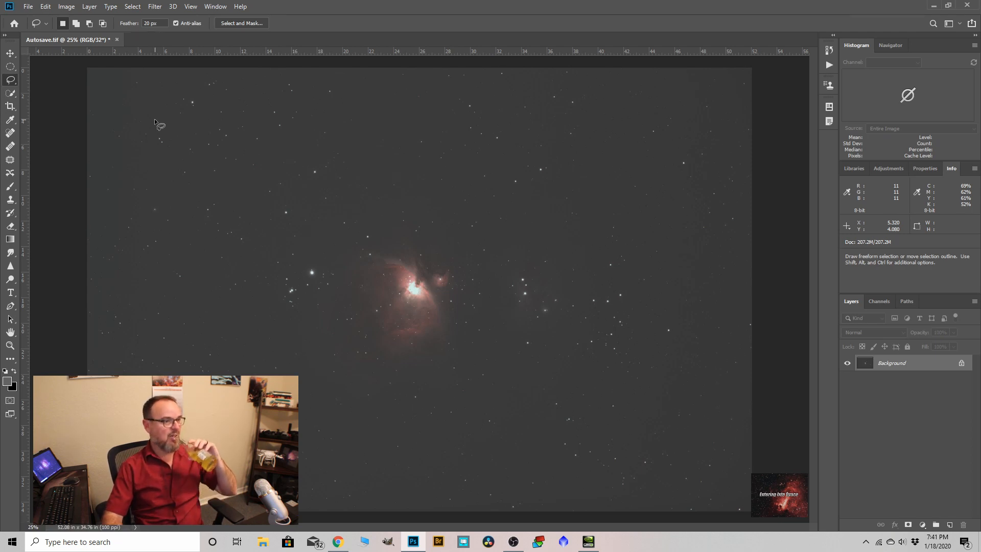
pyautogui.click(117, 40)
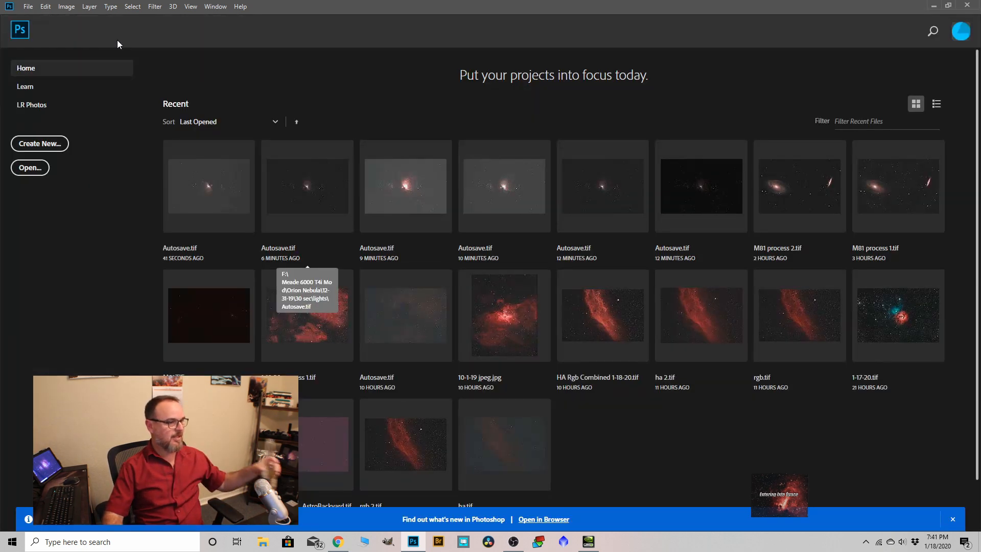
# Step: Open the 10 sec TIFF from the 10 sec folder under Orion Nebula, 12-31-19
pyautogui.click(30, 168)
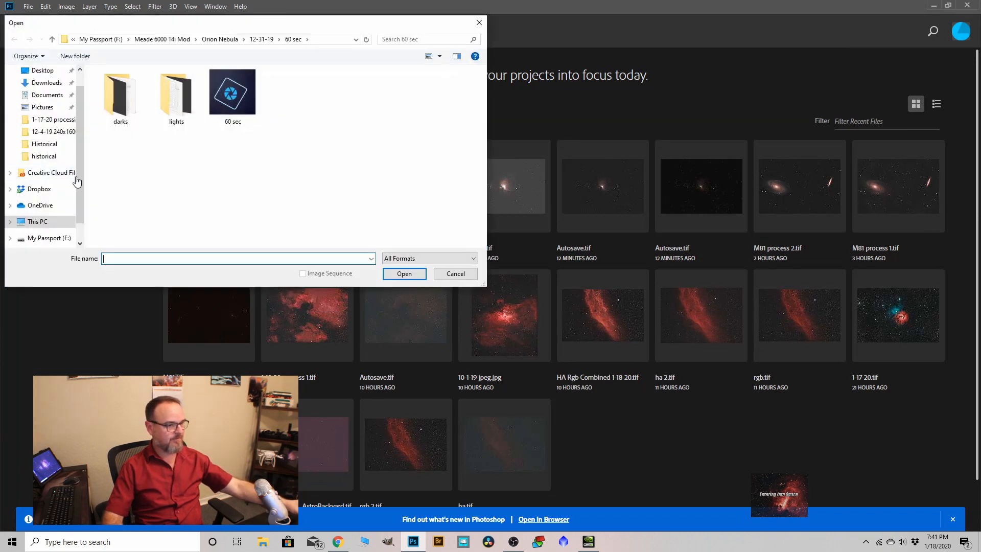
pyautogui.click(51, 39)
pyautogui.doubleClick(125, 87)
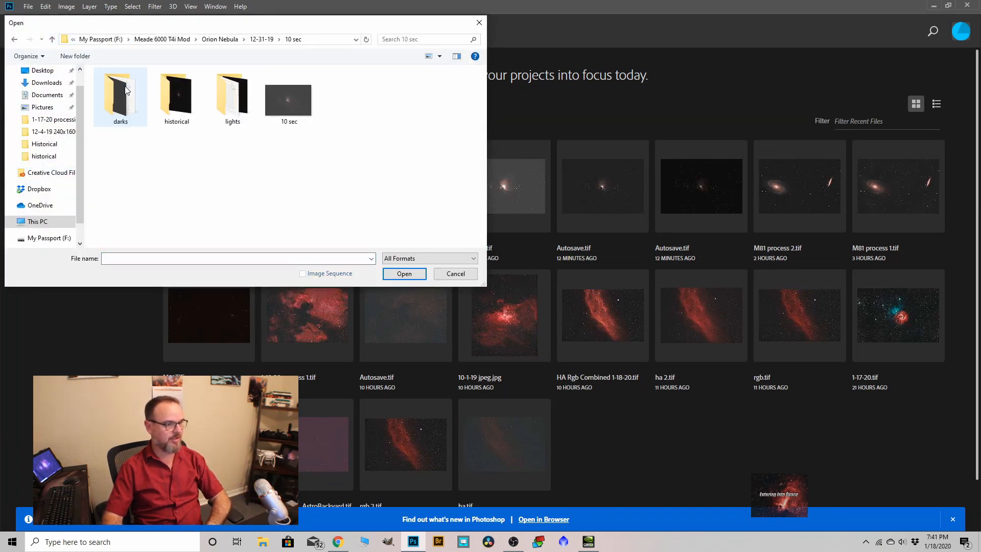
pyautogui.click(286, 96)
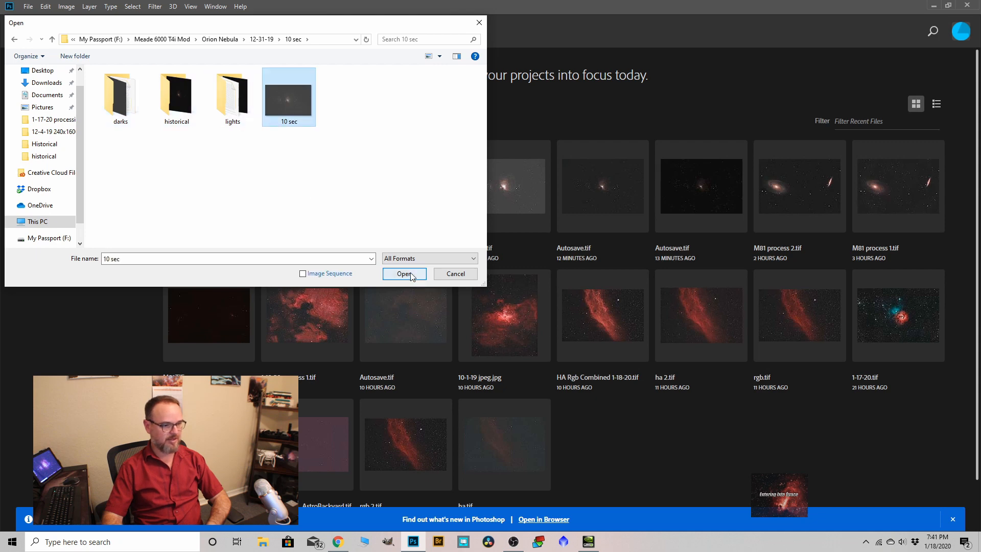
pyautogui.click(409, 273)
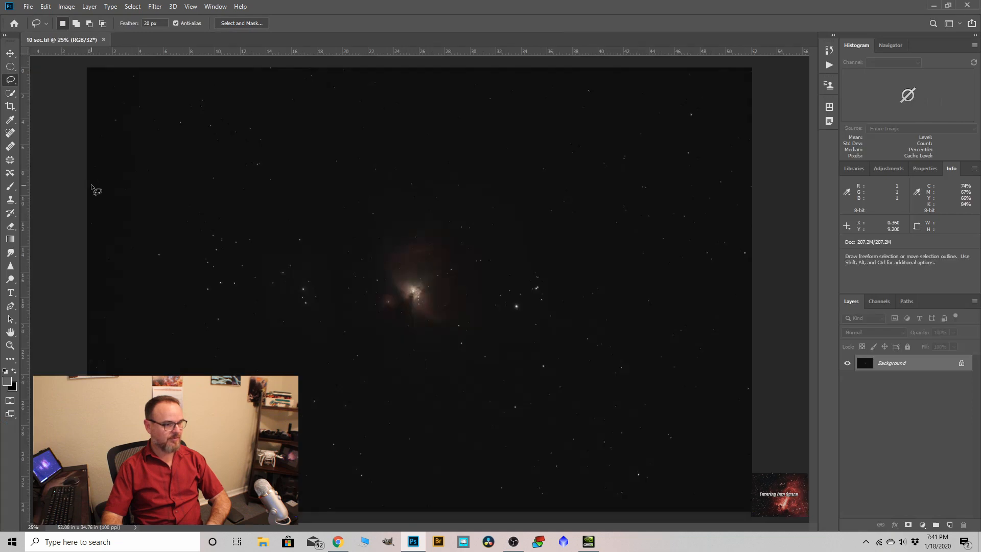
# Step: Open the 30 sec TIFF from the 30 sec folder under Orion Nebula, 12-31-19
pyautogui.click(28, 7)
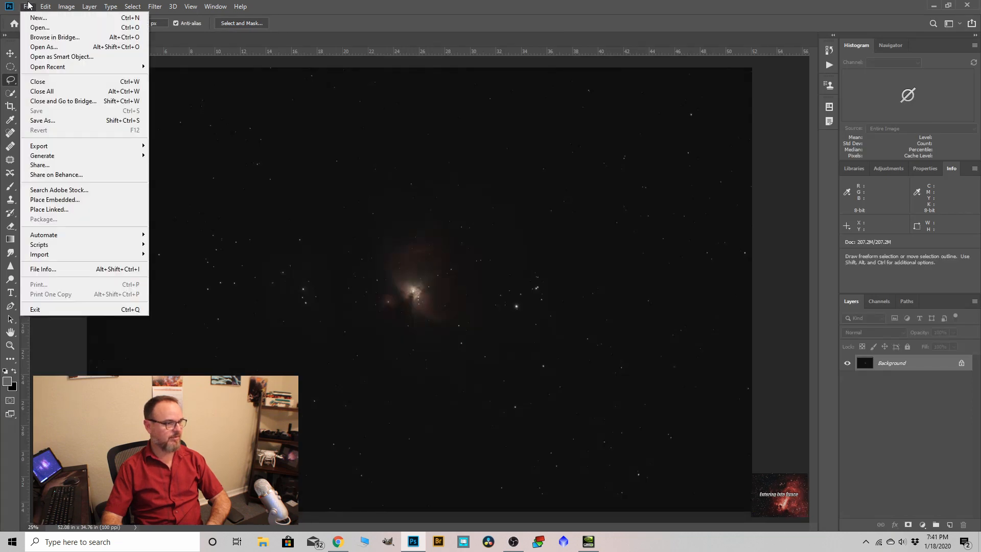
pyautogui.click(41, 27)
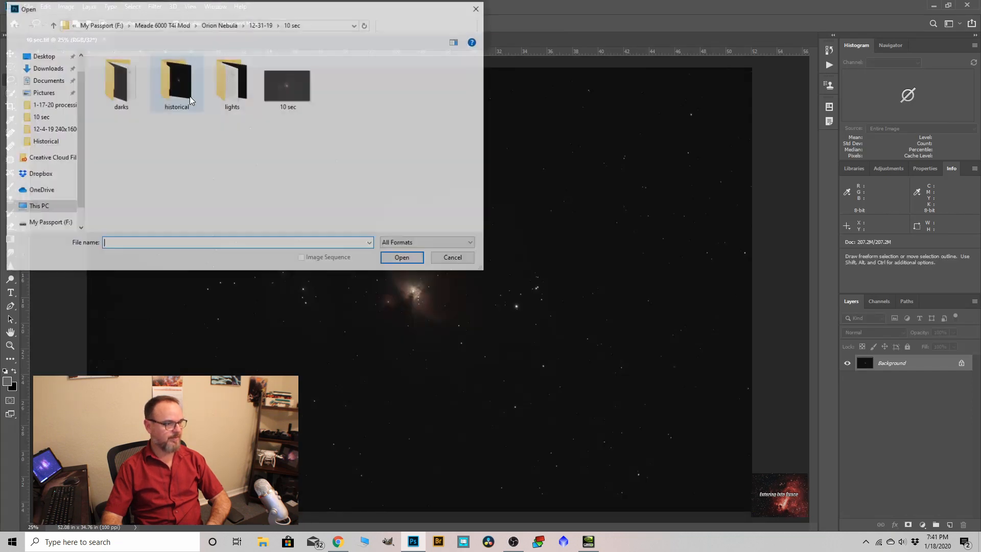
pyautogui.click(52, 24)
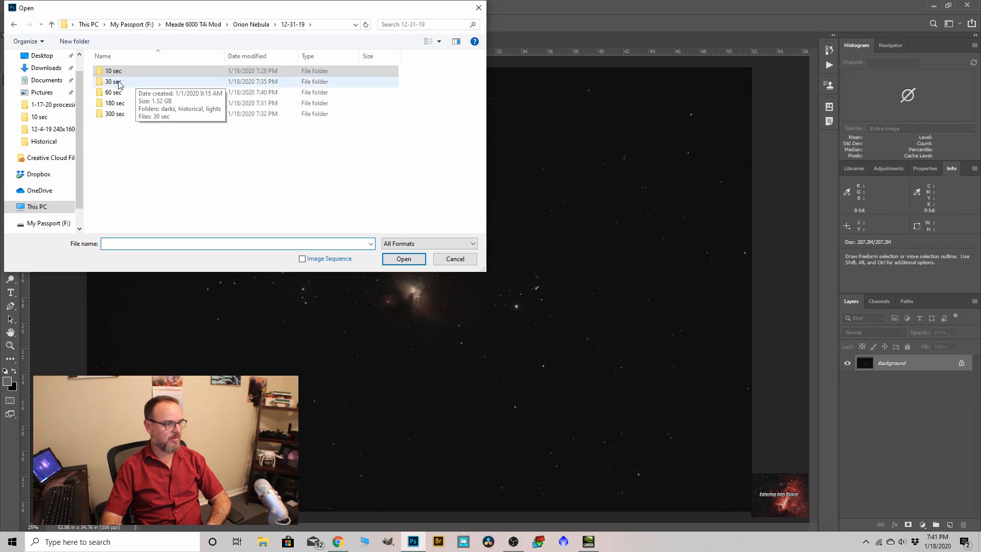
pyautogui.doubleClick(118, 81)
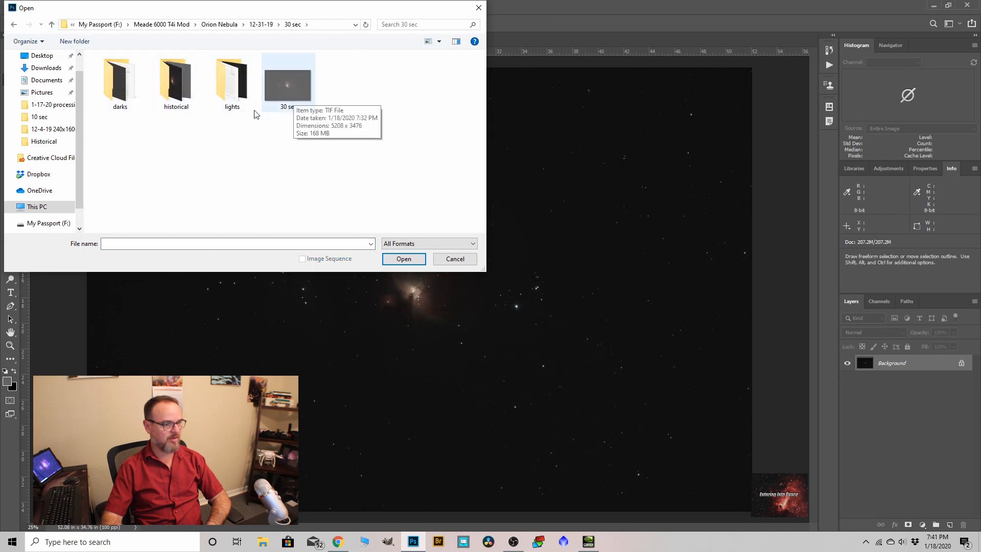
pyautogui.click(274, 91)
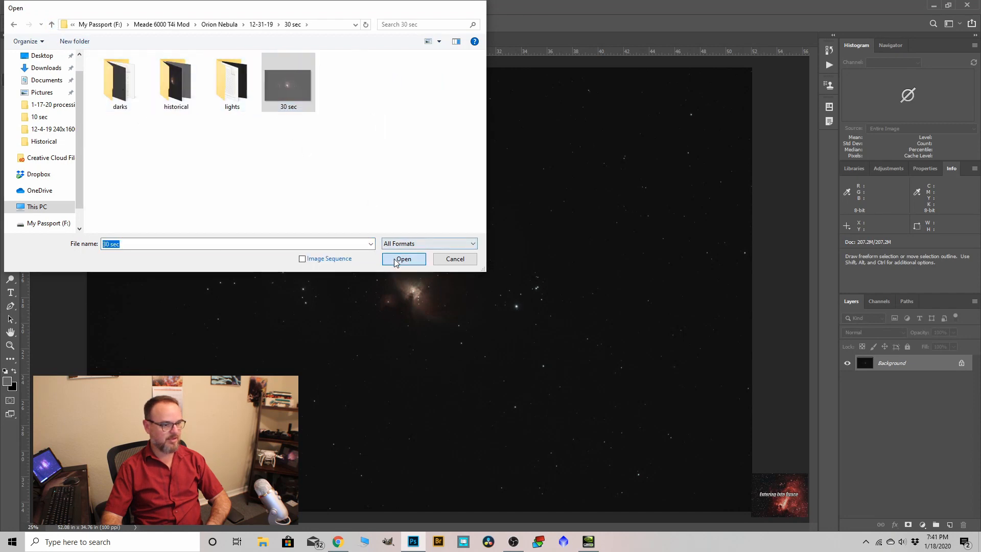
pyautogui.click(403, 259)
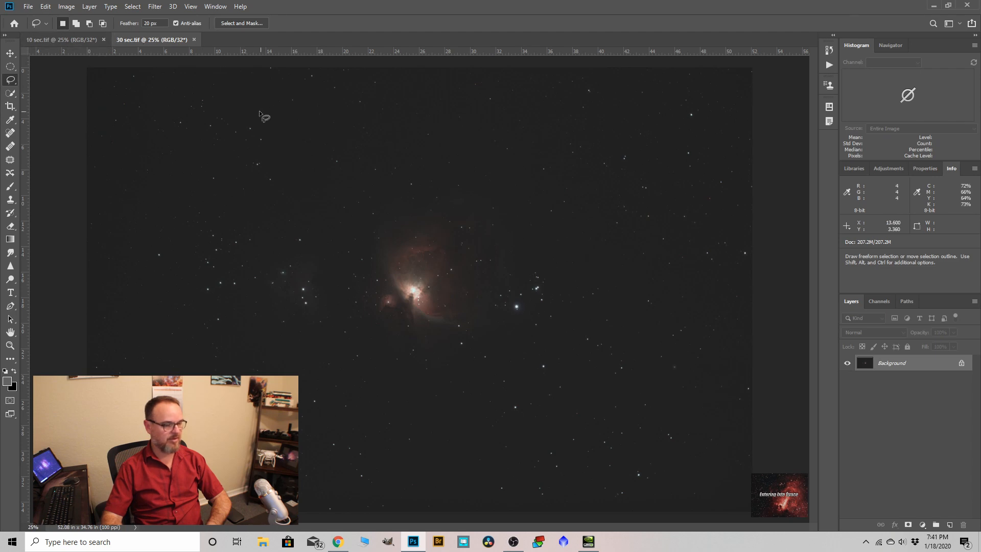
pyautogui.click(33, 10)
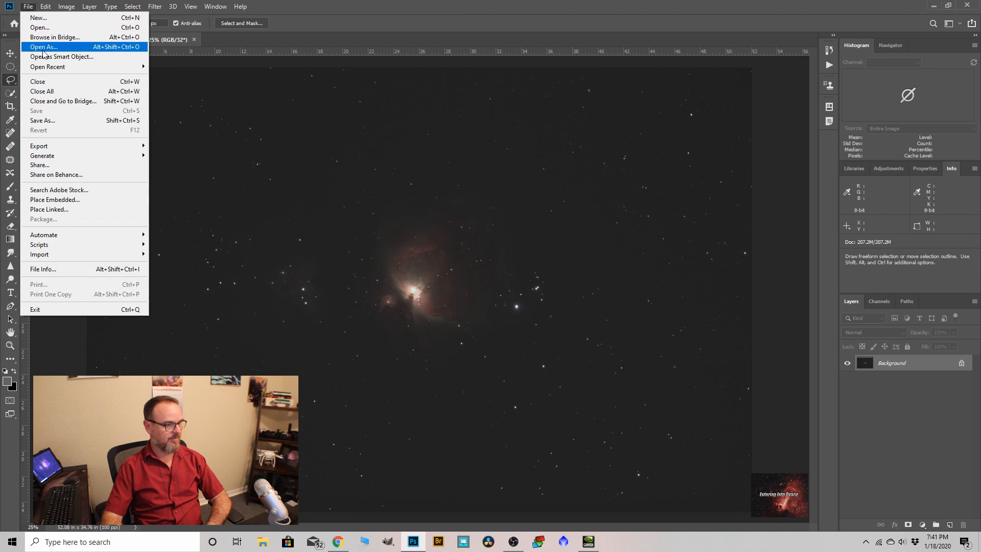
pyautogui.click(39, 19)
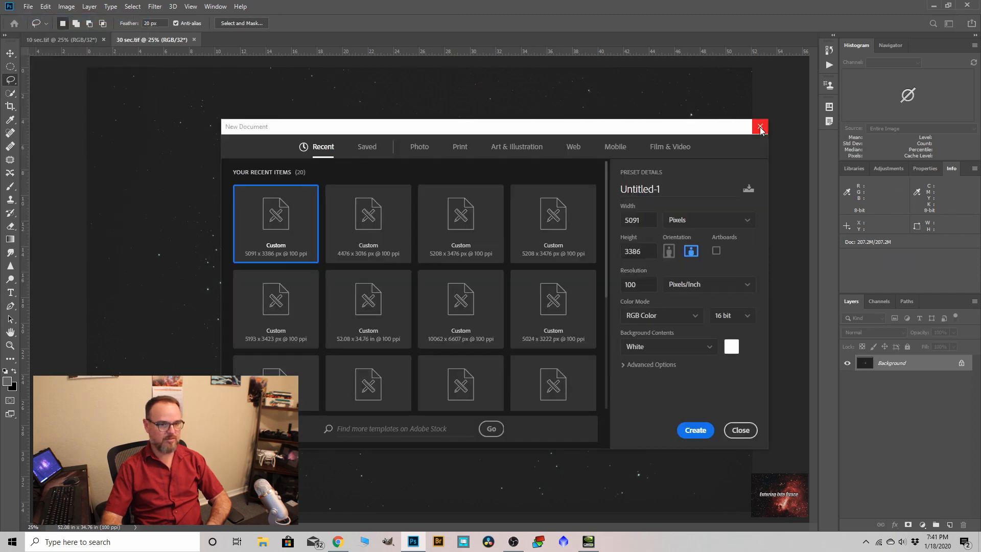
pyautogui.click(760, 128)
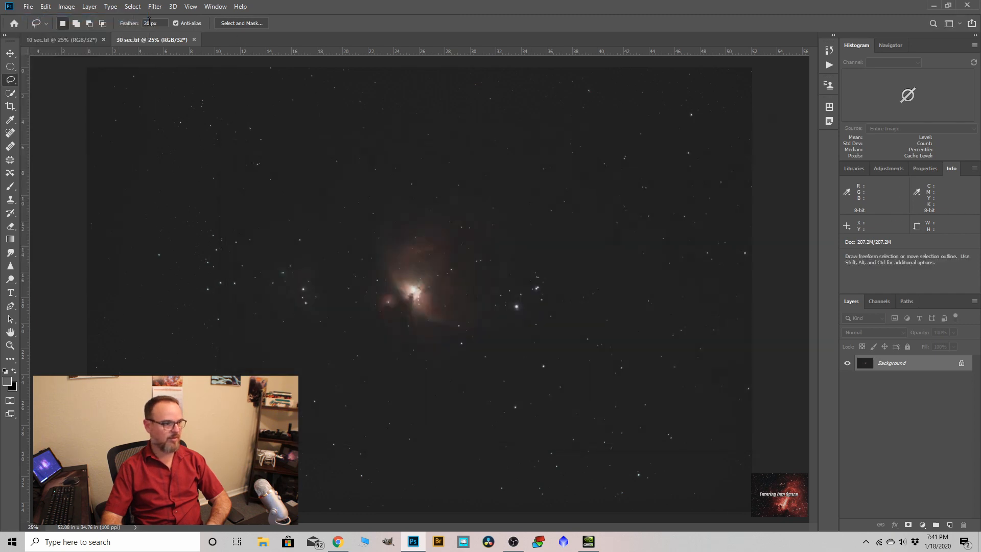
# Step: Open the 60 sec TIFF from the 60 sec folder under Orion Nebula, 12-31-19
pyautogui.click(29, 7)
pyautogui.click(39, 27)
pyautogui.hotkey('alt', 'Up')
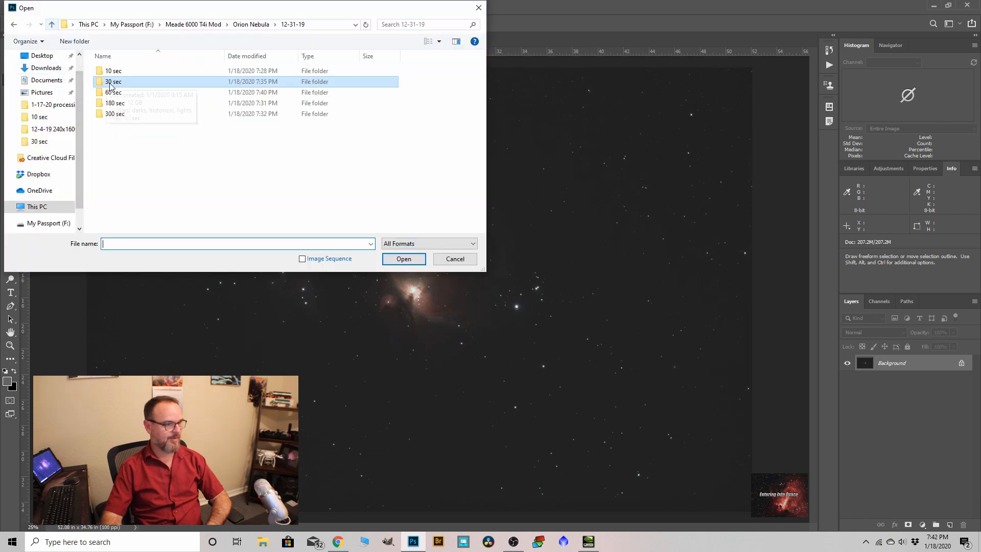
pyautogui.click(109, 94)
pyautogui.doubleClick(108, 94)
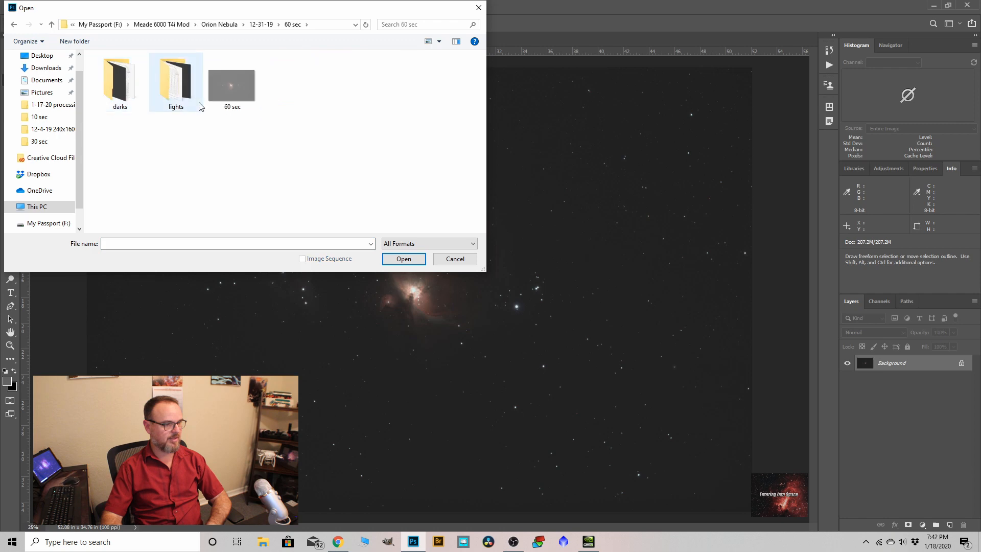
pyautogui.click(231, 85)
pyautogui.click(402, 258)
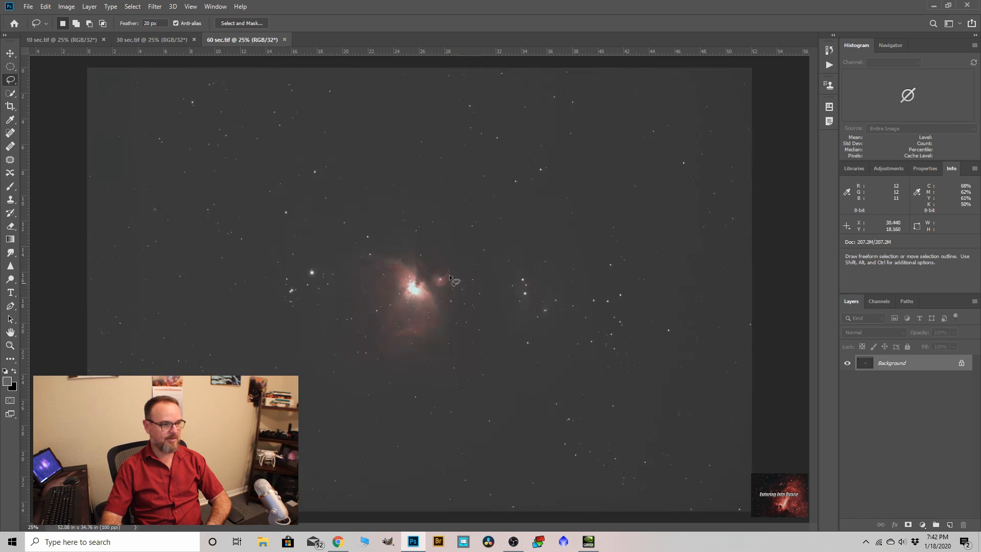
# Step: Rotate the 60 sec image by 180° to match the orientation of the 30 sec image
pyautogui.click(66, 7)
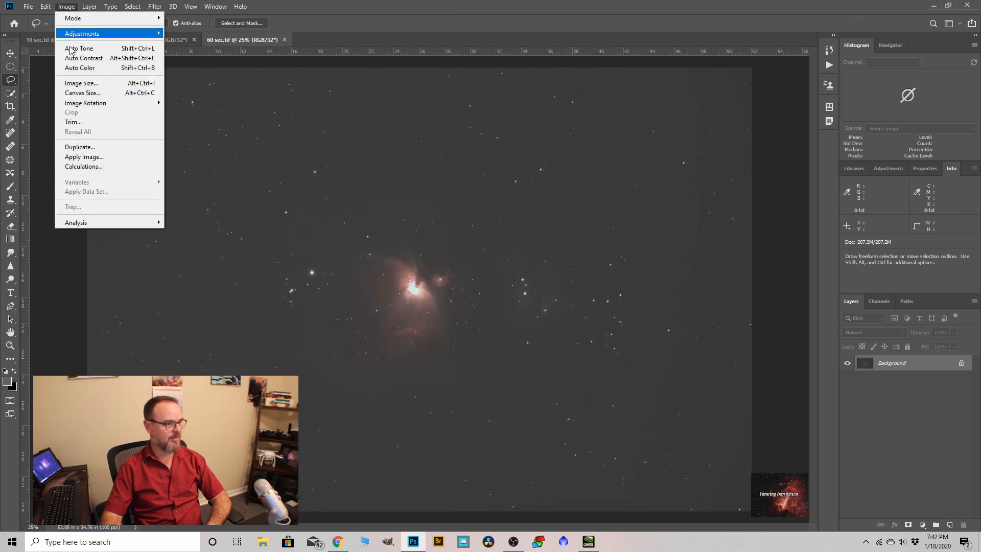
pyautogui.click(503, 292)
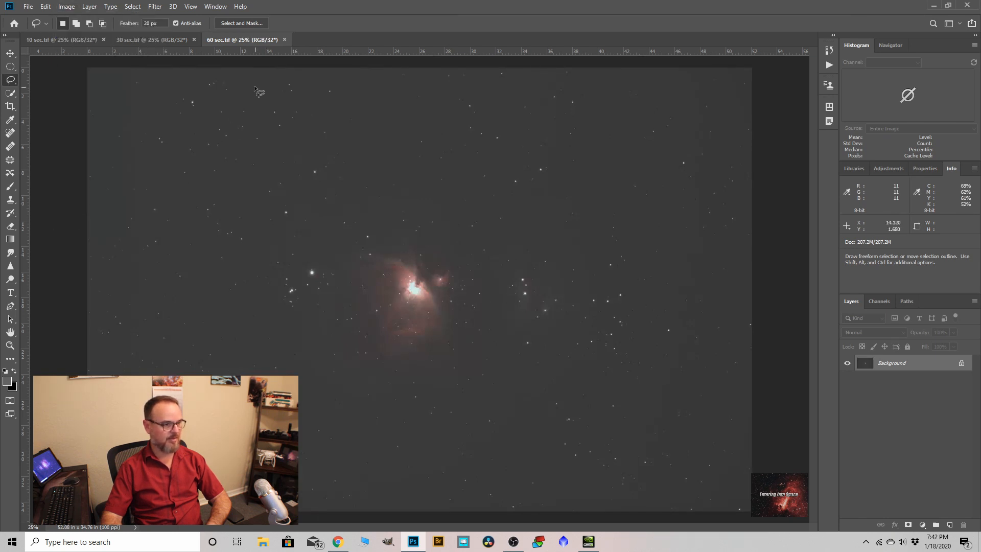
pyautogui.click(167, 40)
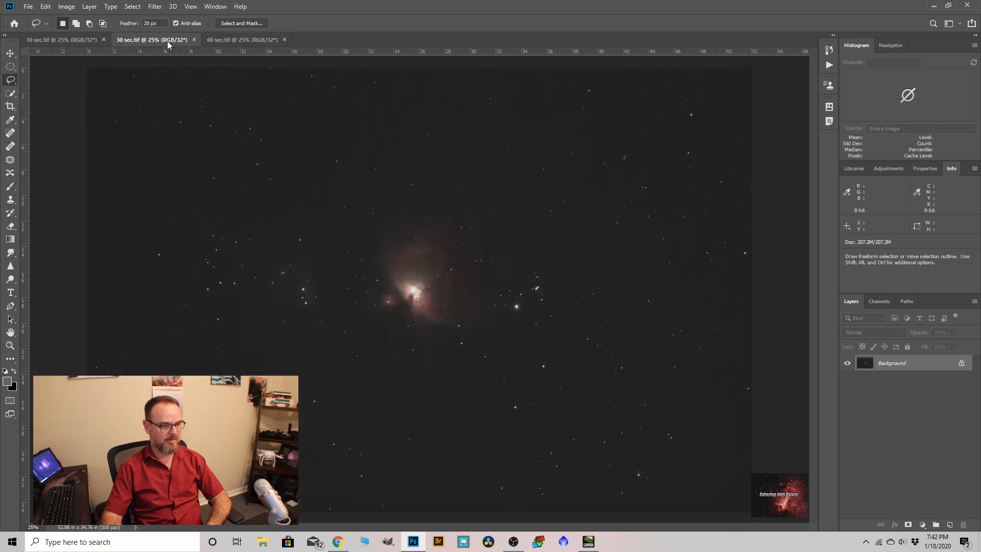
pyautogui.click(240, 40)
pyautogui.click(67, 6)
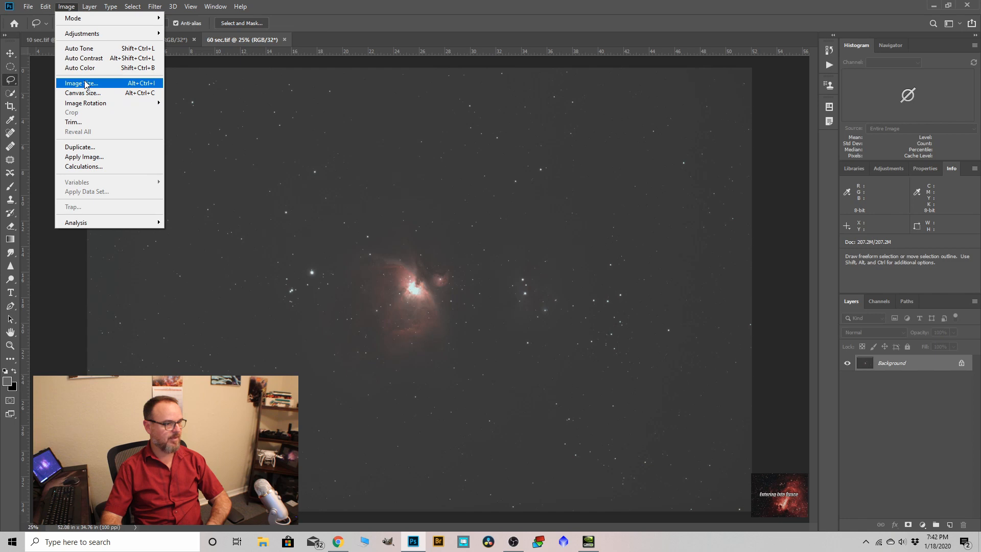
pyautogui.moveTo(97, 103)
pyautogui.click(176, 102)
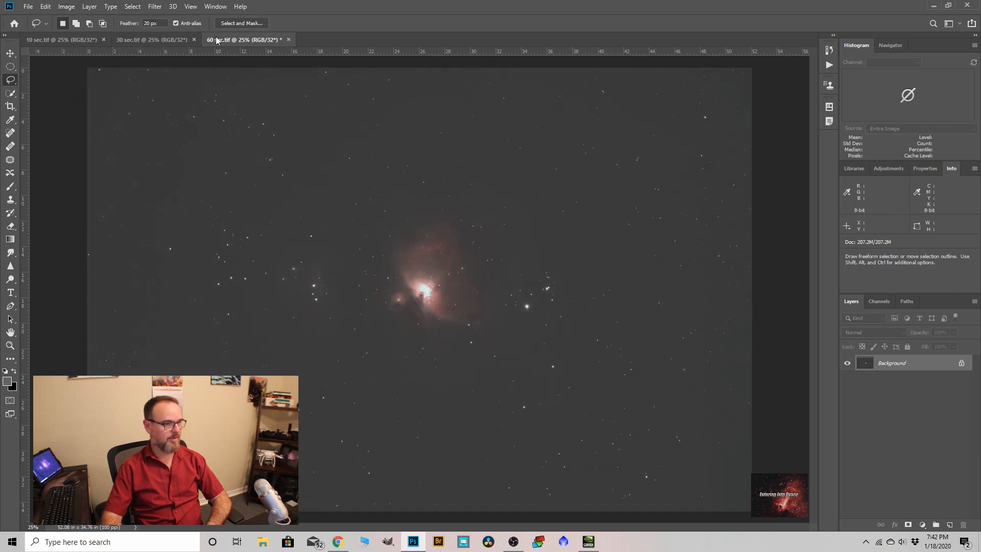
# Step: Open the 180 sec TIFF from the 180 sec folder under Orion Nebula, 12-31-19
pyautogui.click(29, 7)
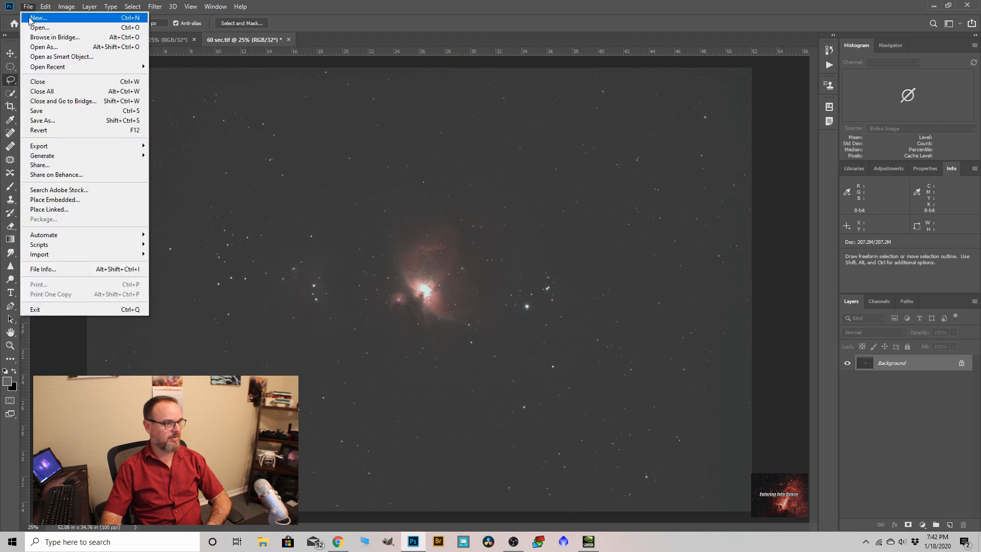
pyautogui.click(37, 27)
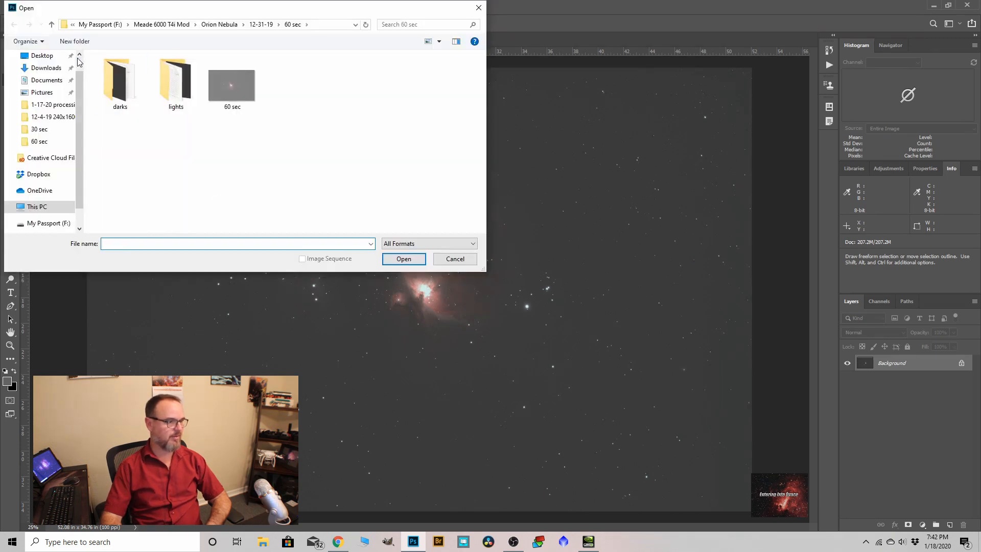
pyautogui.click(52, 24)
pyautogui.doubleClick(115, 103)
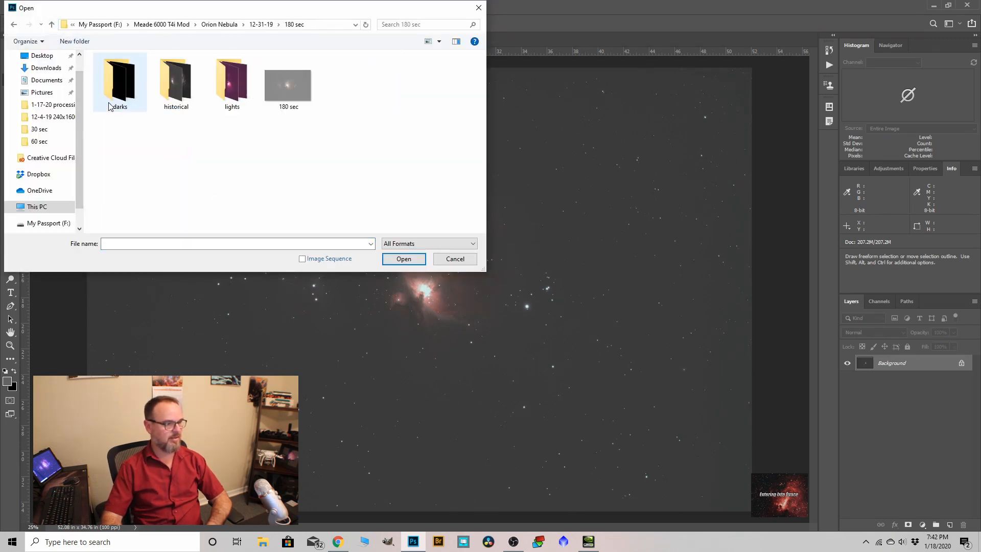
pyautogui.click(270, 96)
pyautogui.click(404, 259)
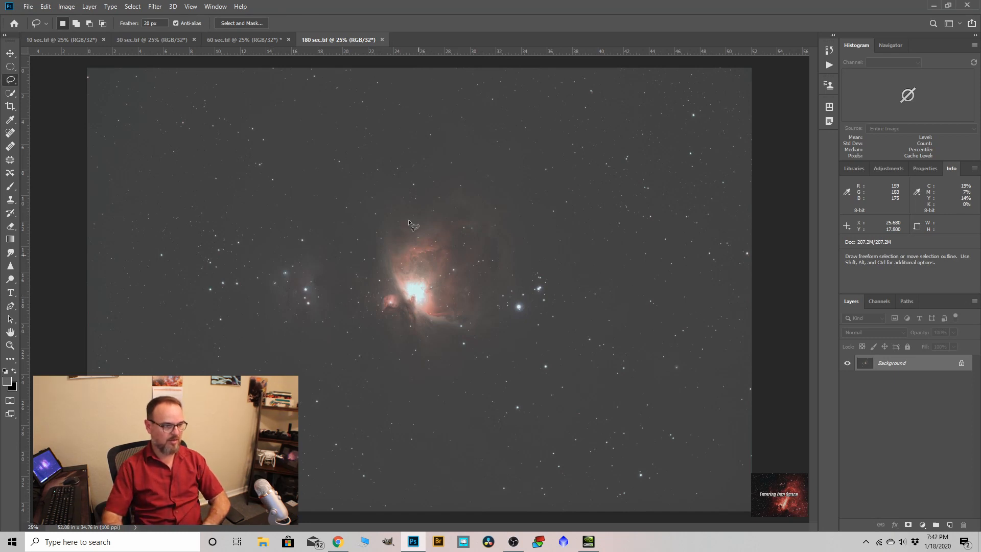
# Step: Open the 300 sec TIFF from the 300 sec folder under Orion Nebula, 12-31-19
pyautogui.click(28, 7)
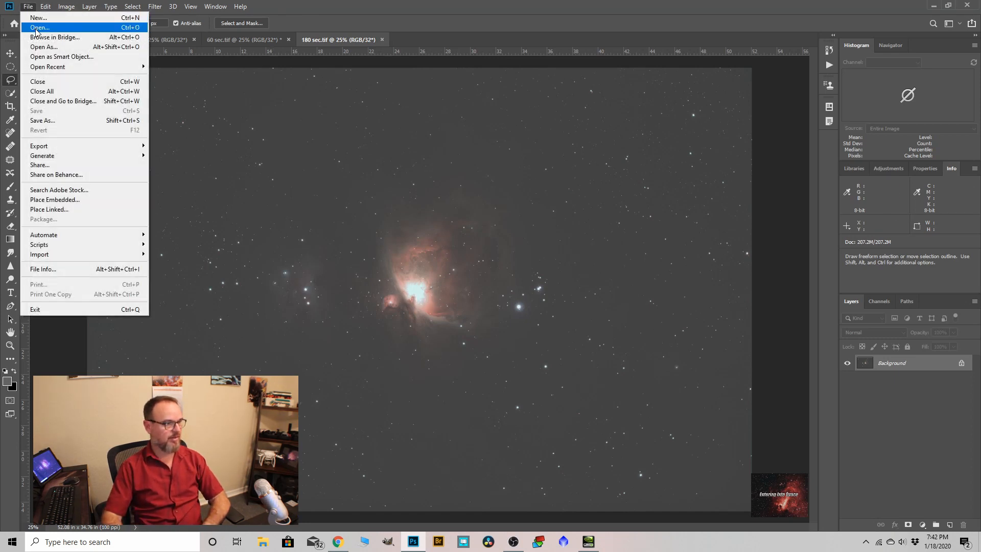
pyautogui.click(37, 28)
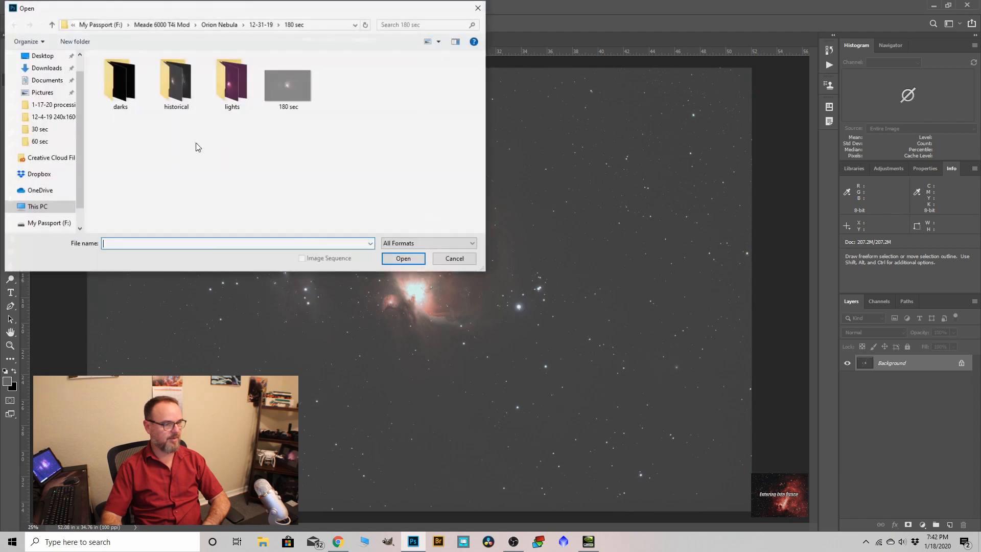
pyautogui.click(51, 24)
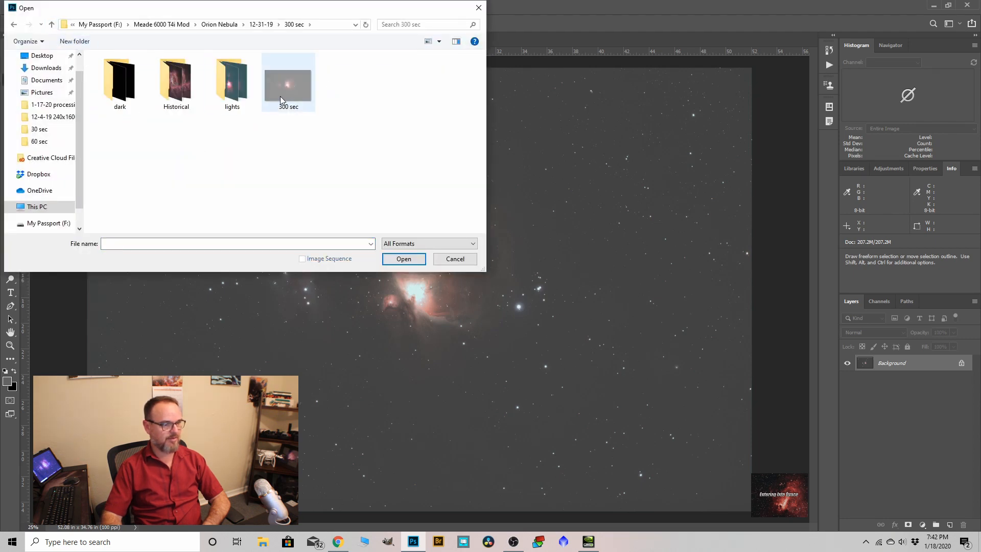
pyautogui.doubleClick(280, 96)
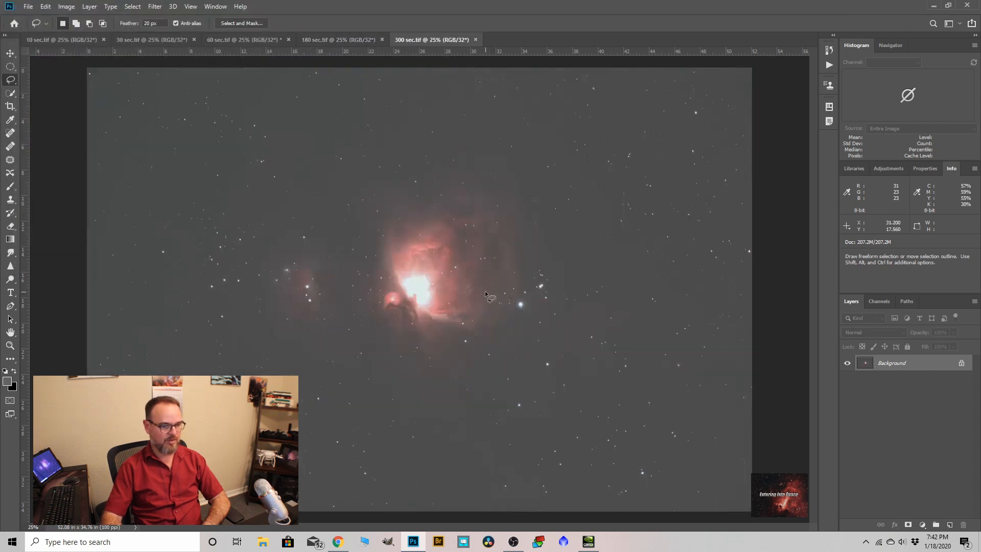
# Step: Compare the nebula's core up close in the 10 sec and 300 sec images
pyautogui.click(60, 40)
pyautogui.scroll(3, 389, 275)
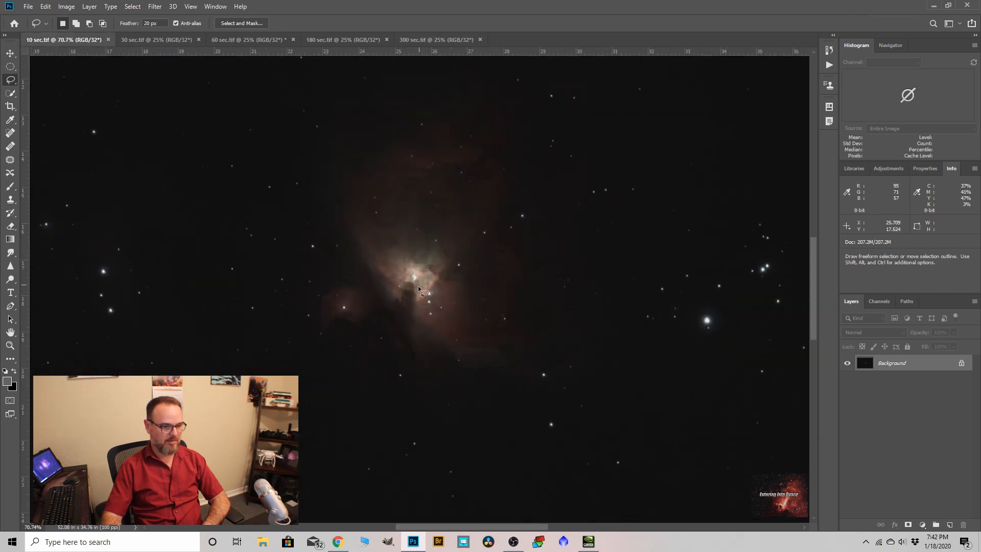
pyautogui.scroll(2, 415, 276)
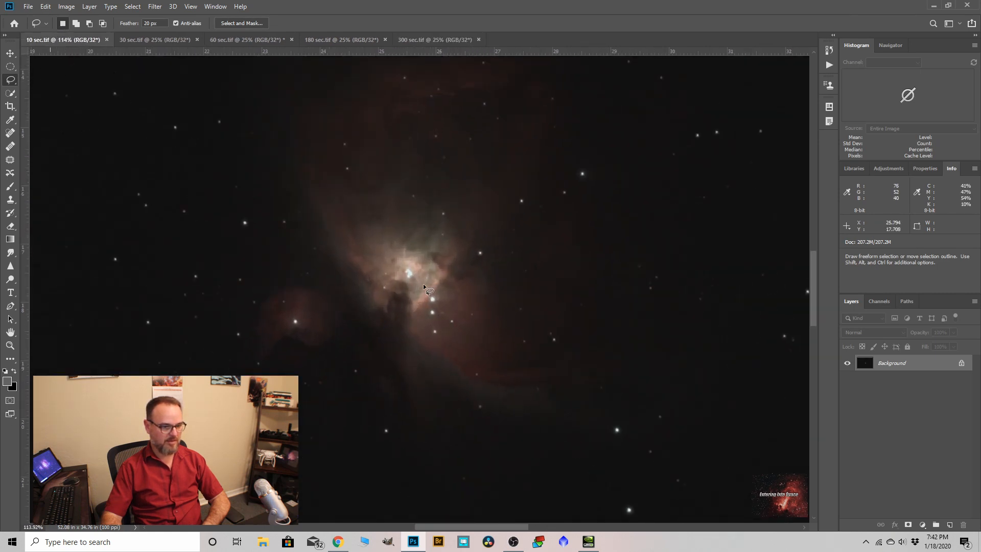
pyautogui.click(418, 39)
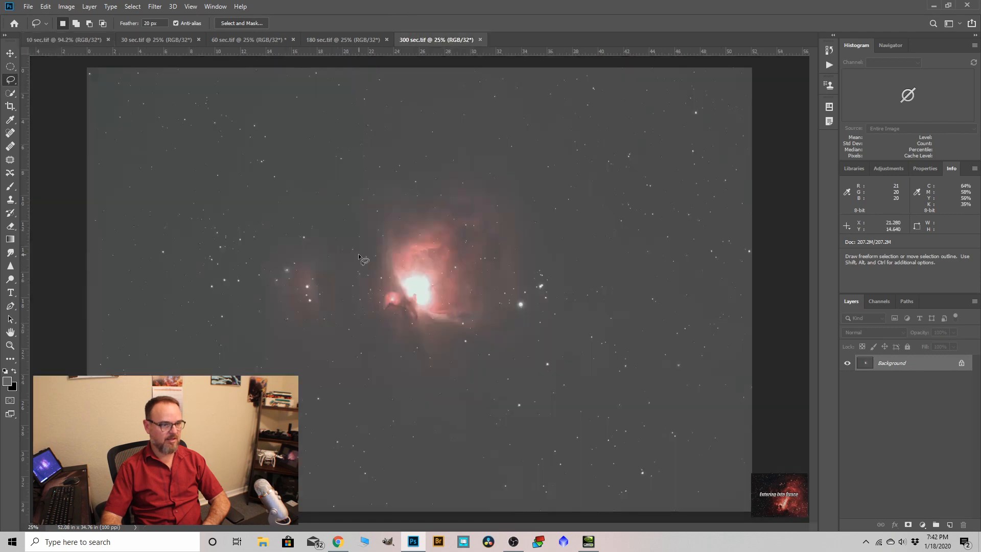
pyautogui.scroll(3, 408, 288)
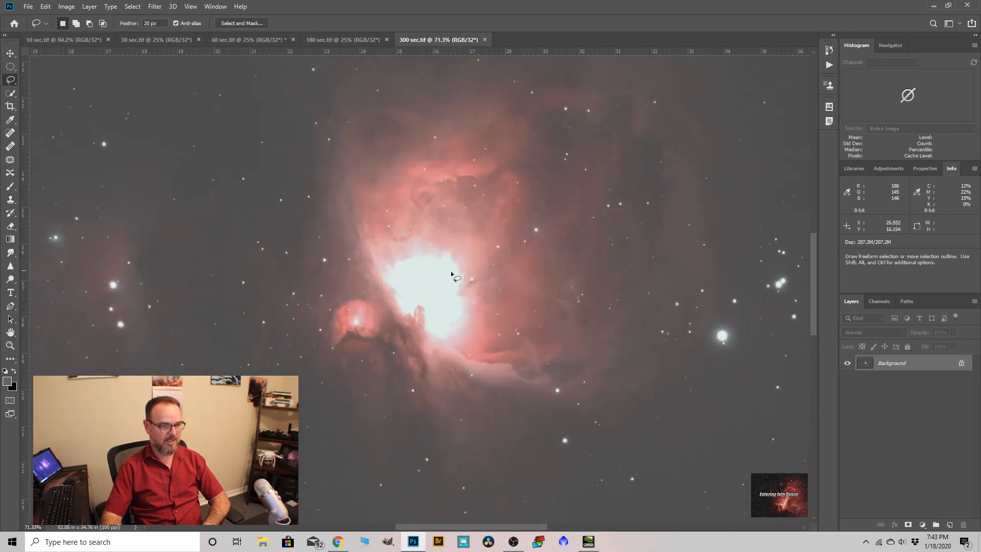
pyautogui.scroll(-4, 369, 281)
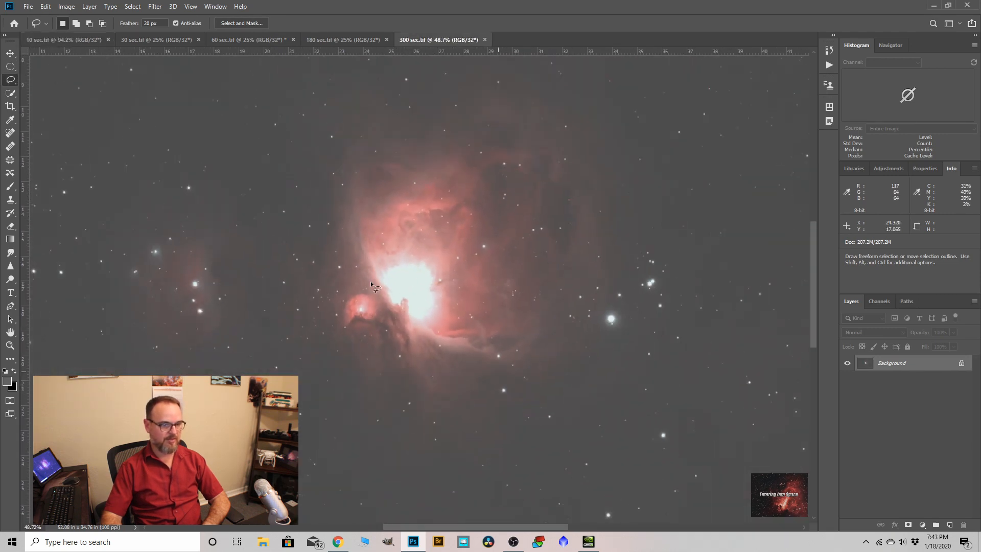
pyautogui.scroll(-1, 401, 254)
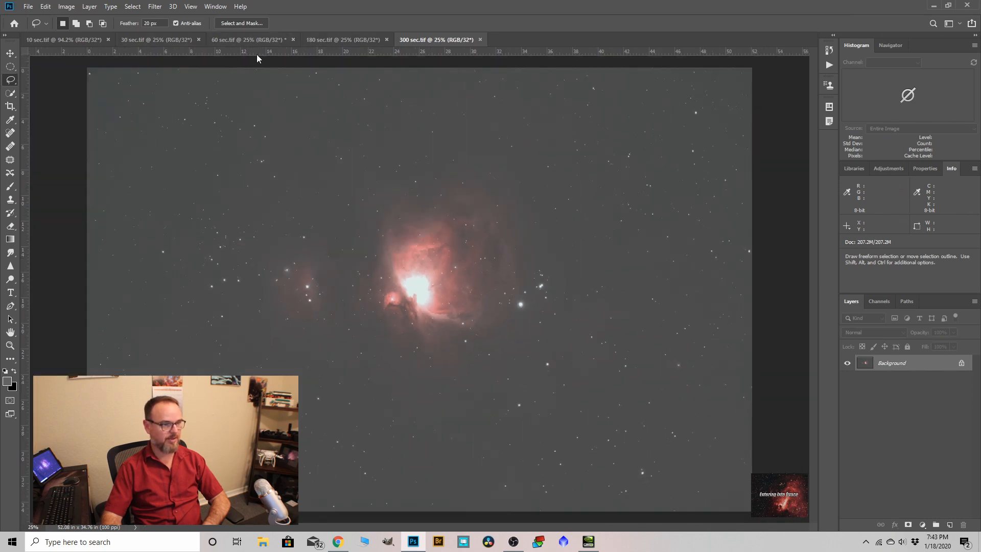
pyautogui.click(513, 540)
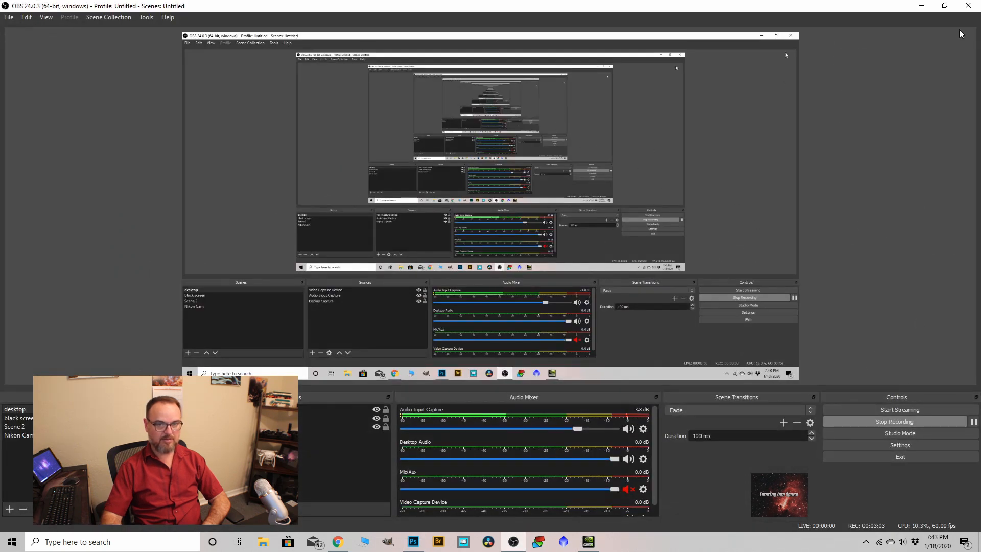
pyautogui.click(922, 6)
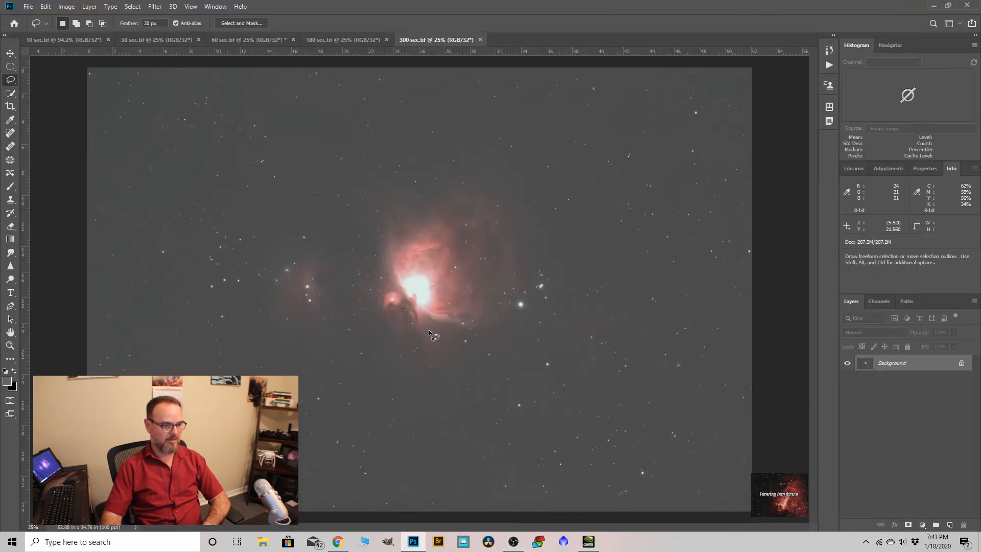
# Step: Convert the 10 sec image to 16 Bits/Channel, using the Exposure and Gamma method for the HDR toning
pyautogui.click(55, 40)
pyautogui.scroll(-5, 468, 316)
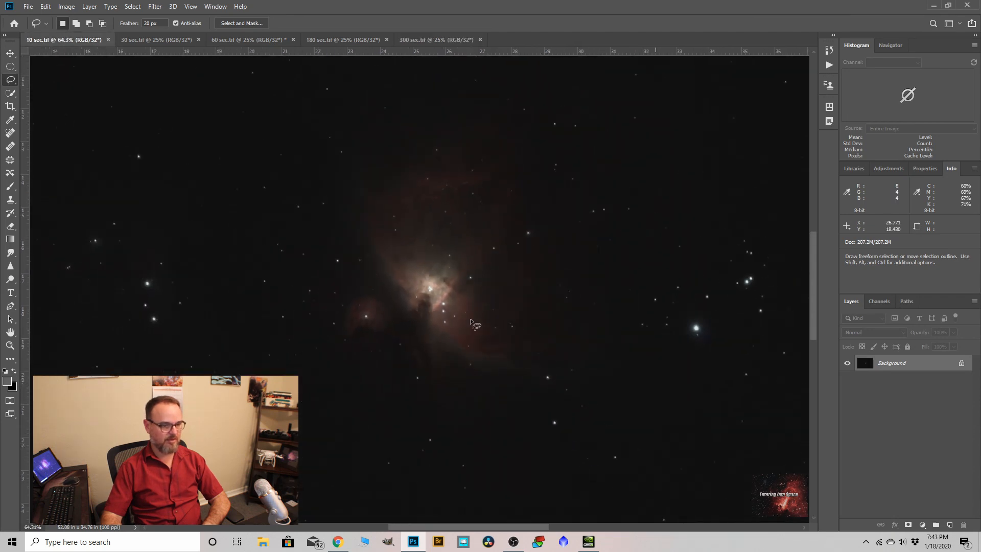
pyautogui.click(74, 9)
pyautogui.moveTo(151, 19)
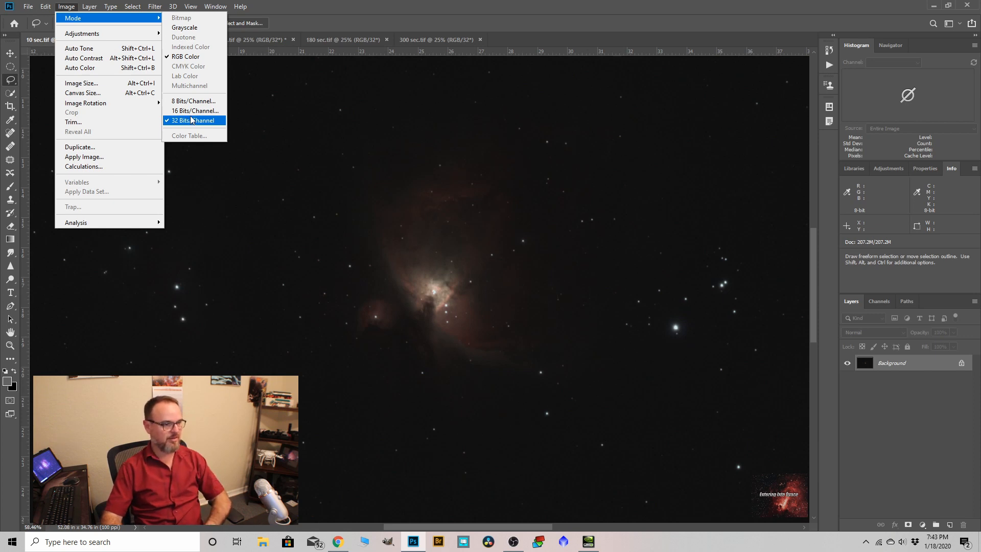
pyautogui.click(191, 111)
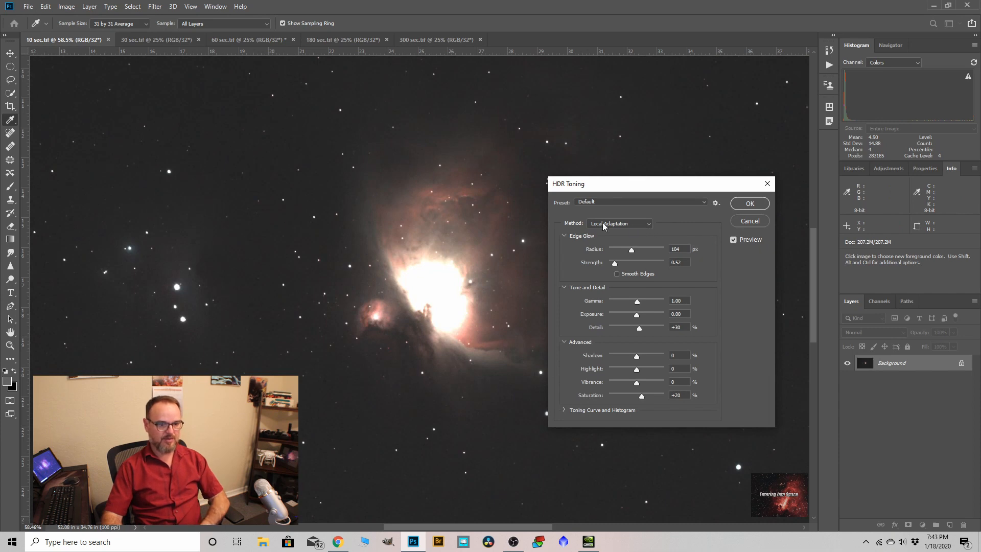
pyautogui.click(649, 224)
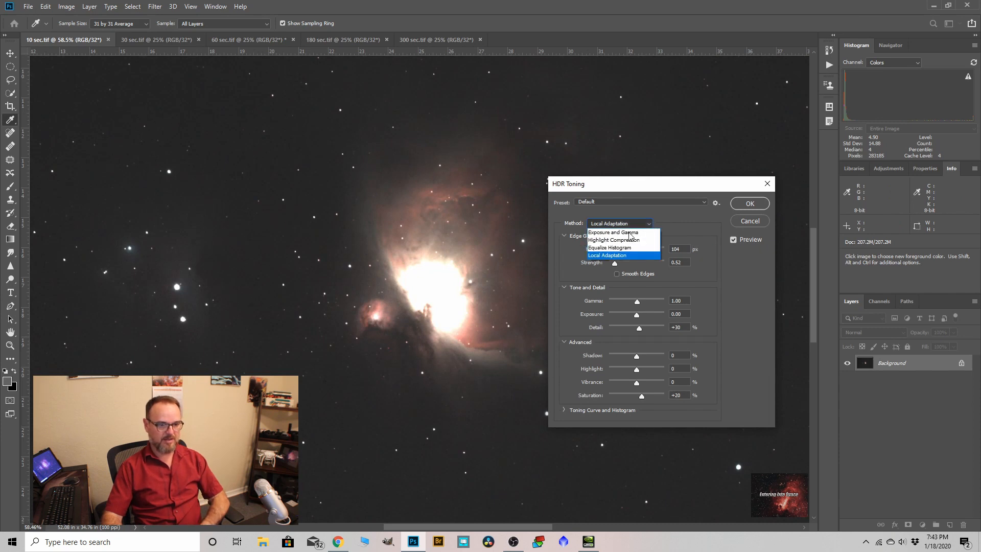
pyautogui.click(630, 233)
pyautogui.click(742, 206)
pyautogui.press('l')
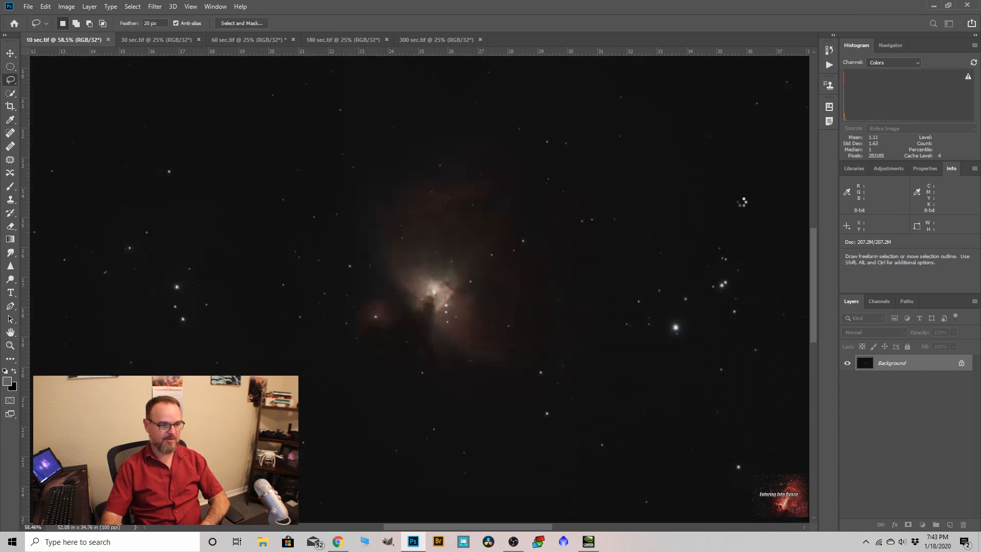
# Step: Apply a Levels adjustment to the 10 sec image with the white input level at 238 and brighter midtones
pyautogui.scroll(-5, 434, 262)
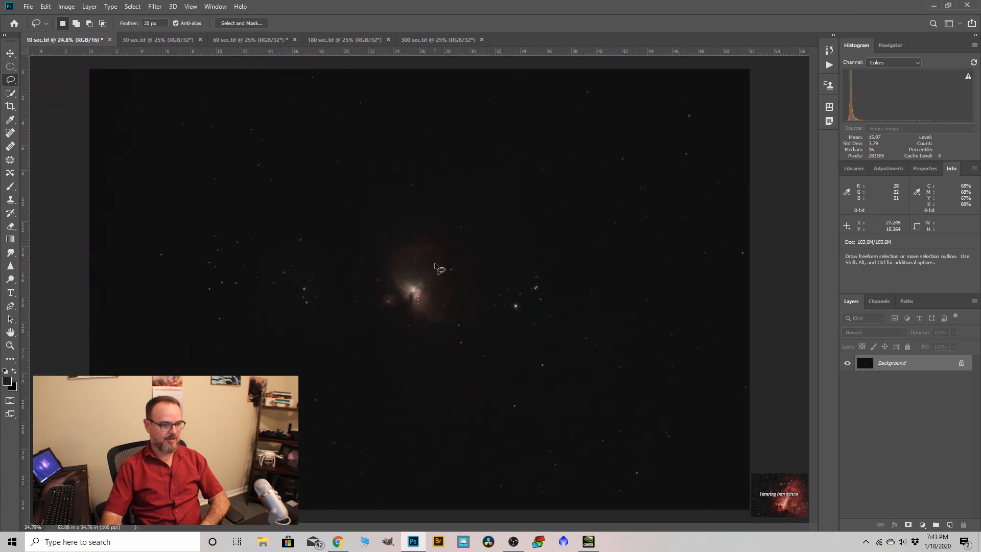
pyautogui.scroll(1, 425, 304)
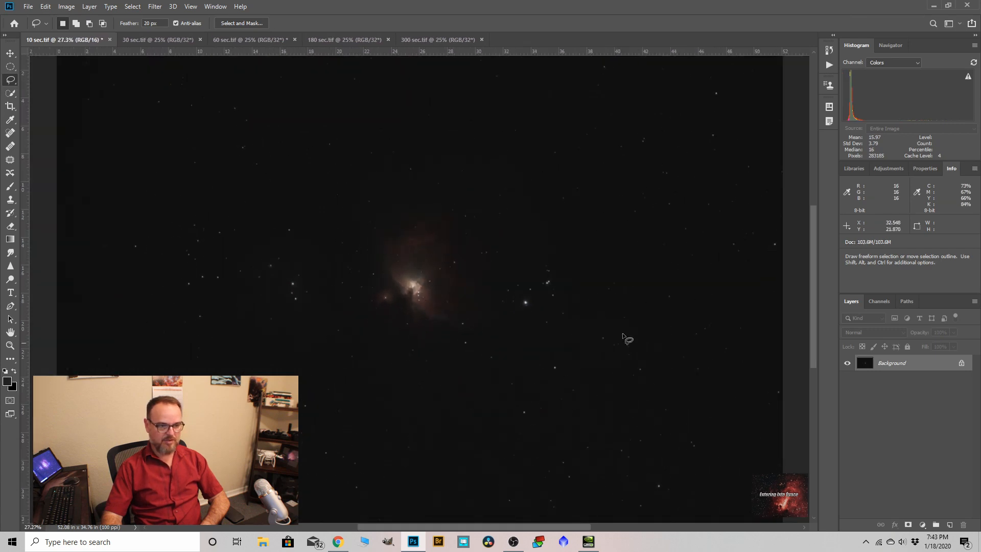
pyautogui.click(74, 7)
pyautogui.moveTo(97, 33)
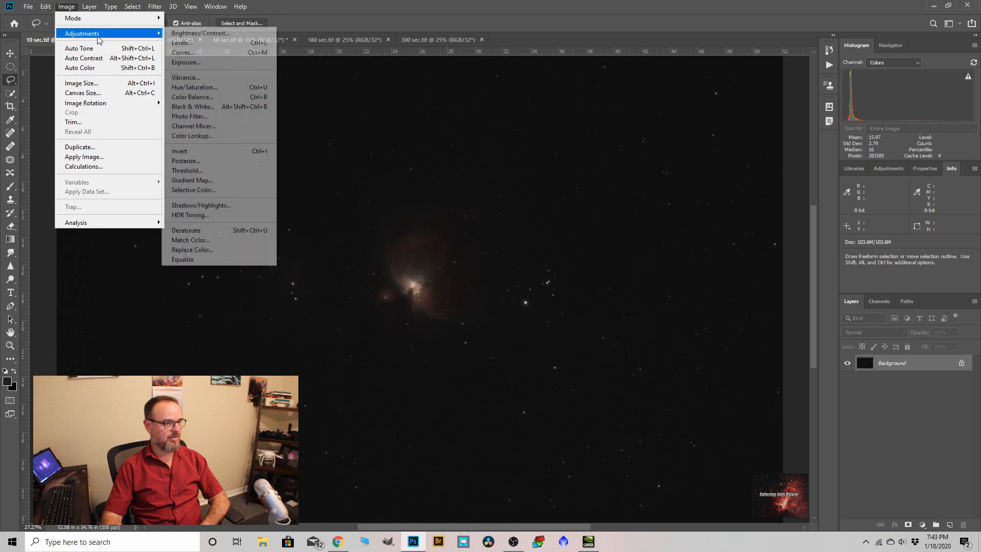
pyautogui.click(188, 46)
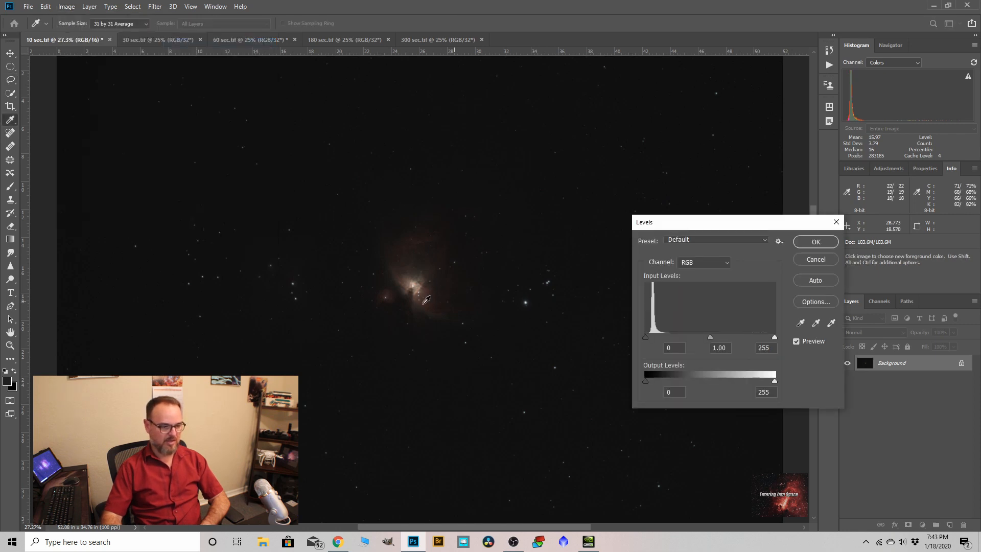
pyautogui.scroll(3, 420, 287)
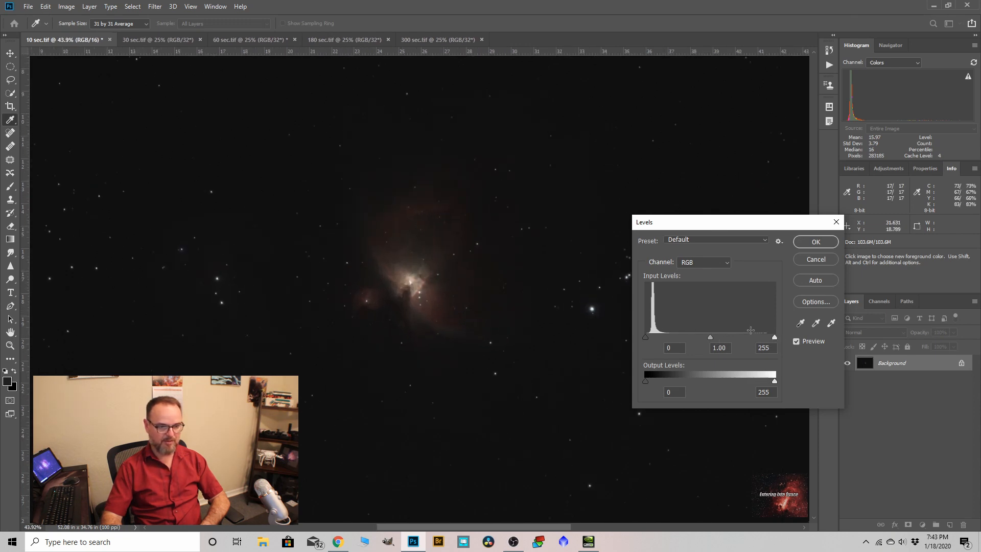
pyautogui.moveTo(774, 337); pyautogui.dragTo(765, 337)
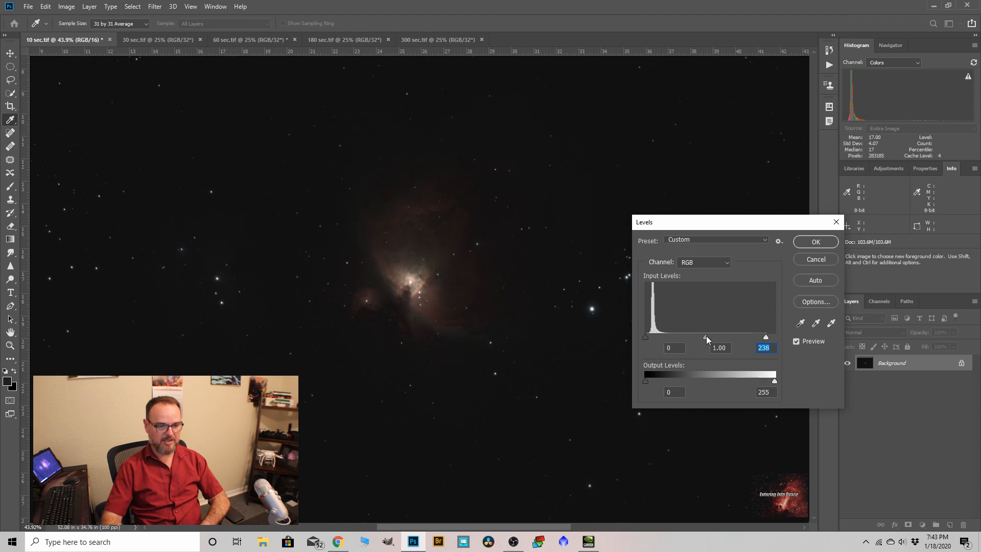
pyautogui.moveTo(695, 336); pyautogui.dragTo(693, 337)
pyautogui.click(813, 244)
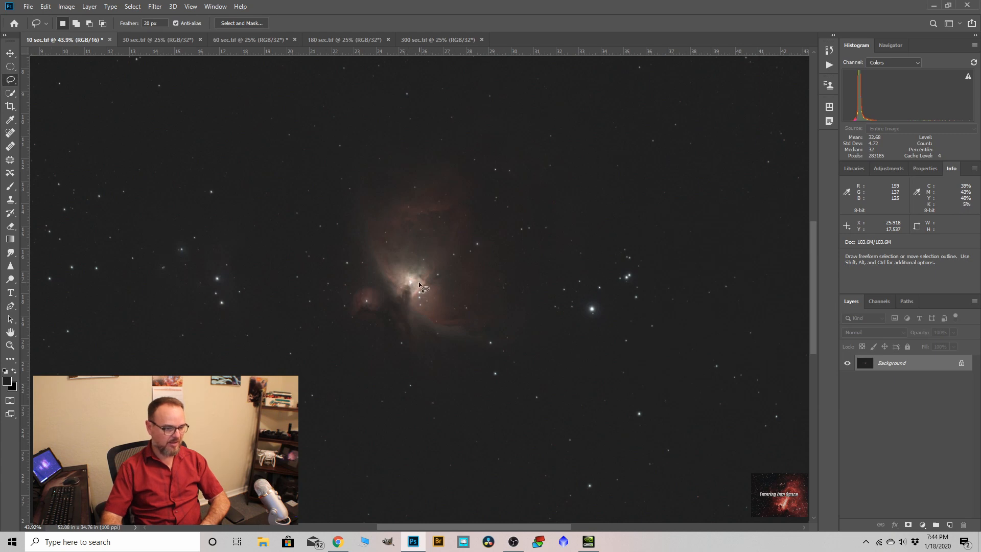
pyautogui.scroll(-1, 413, 279)
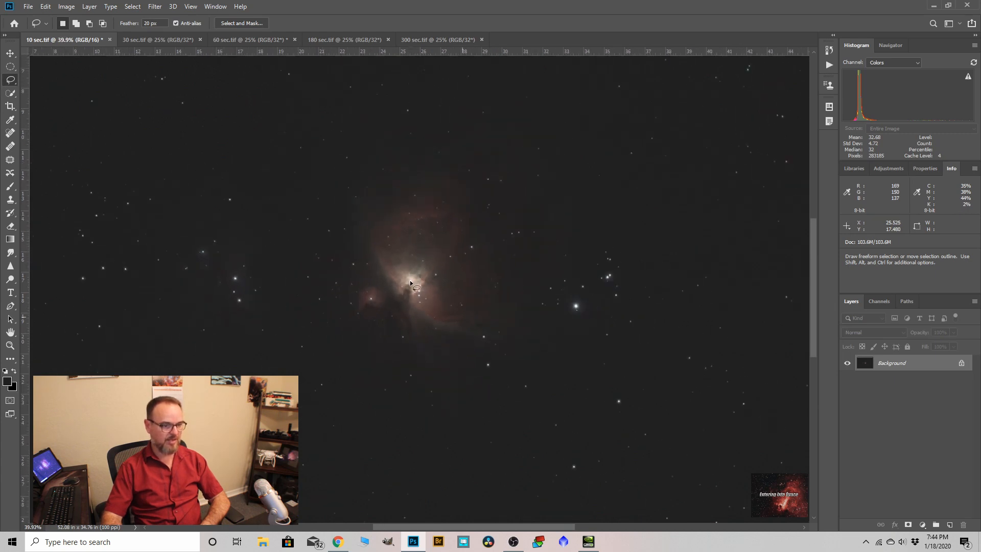
# Step: Apply a second Levels adjustment to the 10 sec image, raising the black input level to 5
pyautogui.click(66, 7)
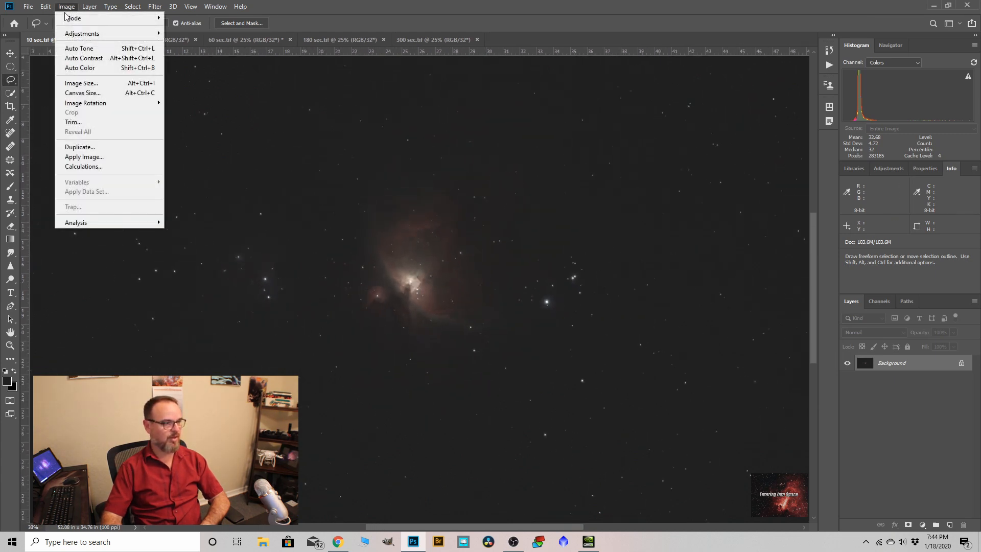
pyautogui.moveTo(108, 34)
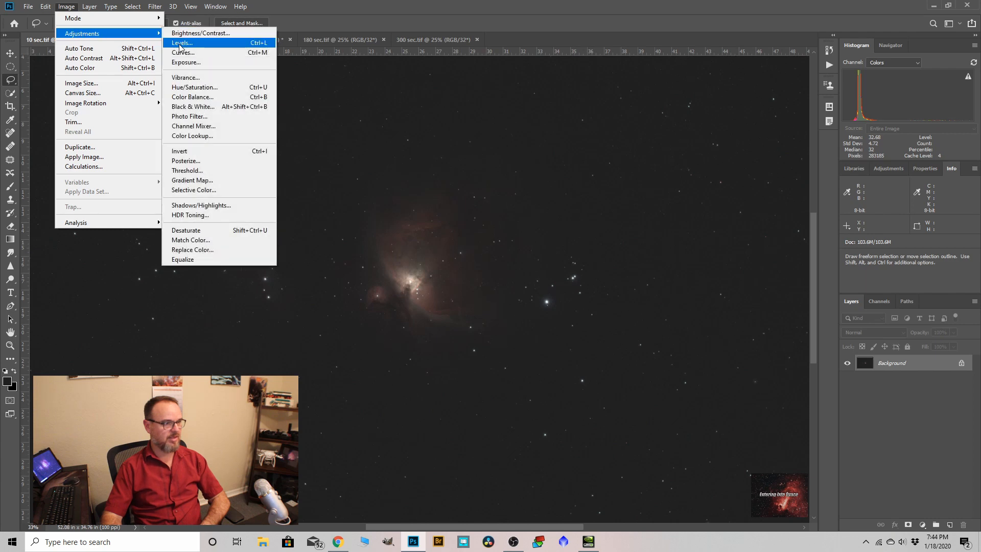
pyautogui.click(180, 44)
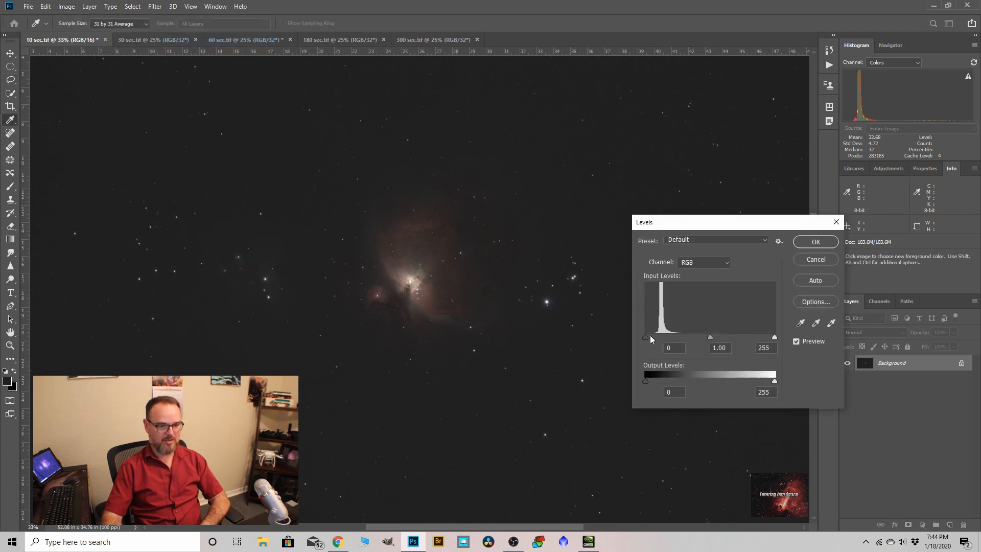
pyautogui.click(647, 338)
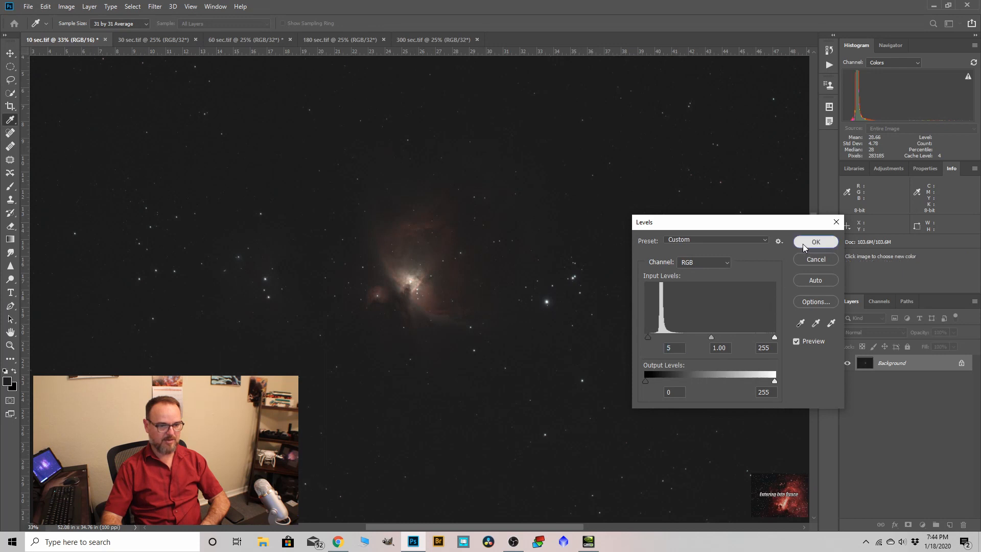
pyautogui.click(803, 246)
pyautogui.press('l')
# Step: Examine the nebula's core and the surrounding background in the 10 sec image, both up close and as a whole
pyautogui.scroll(-1, 417, 265)
pyautogui.scroll(-1, 418, 265)
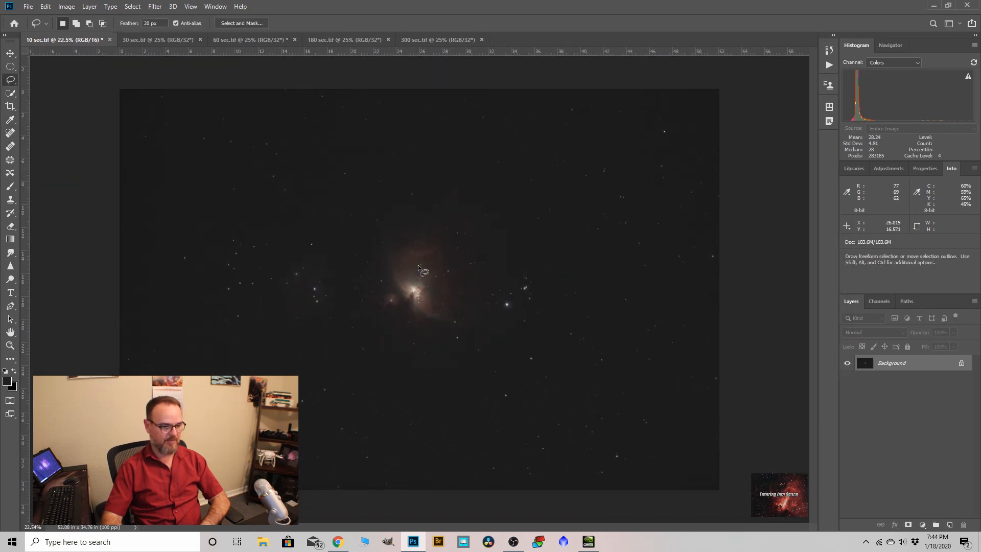
pyautogui.scroll(-1, 403, 260)
pyautogui.scroll(2, 397, 258)
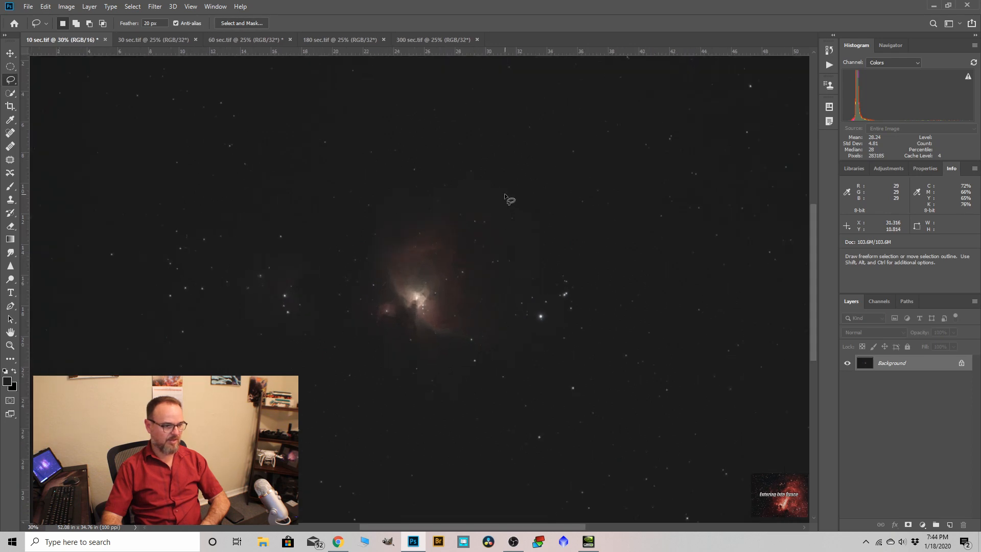
pyautogui.scroll(-1, 498, 236)
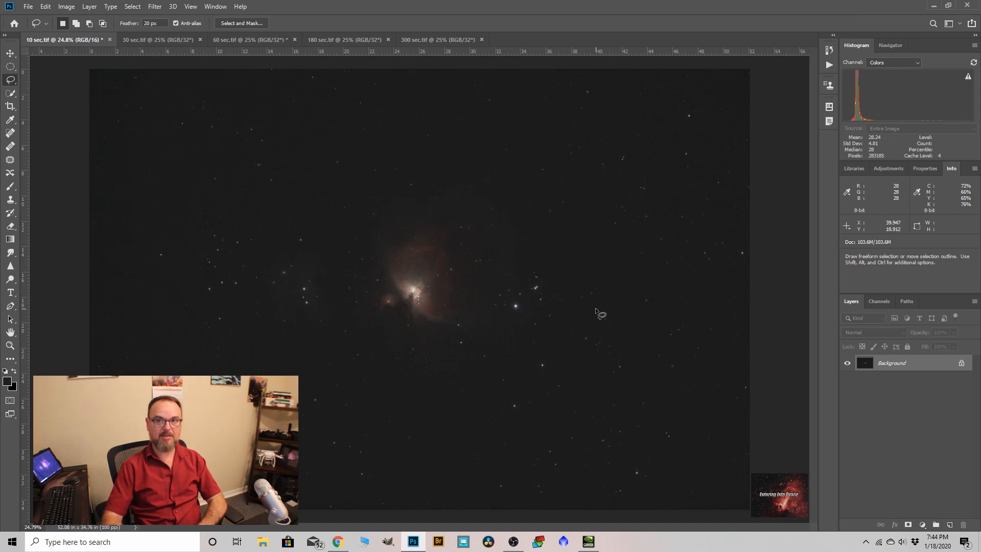
pyautogui.scroll(2, 427, 309)
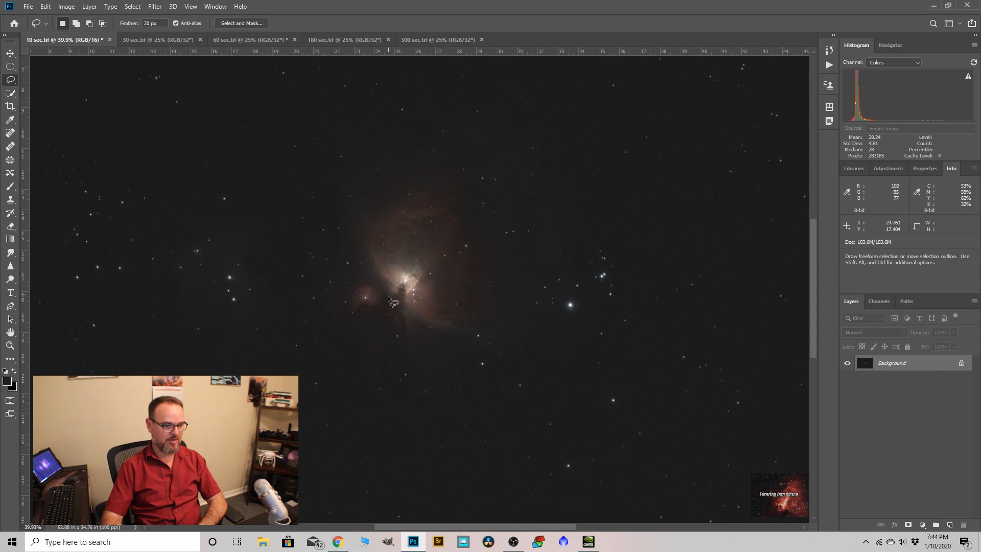
pyautogui.scroll(-2, 403, 275)
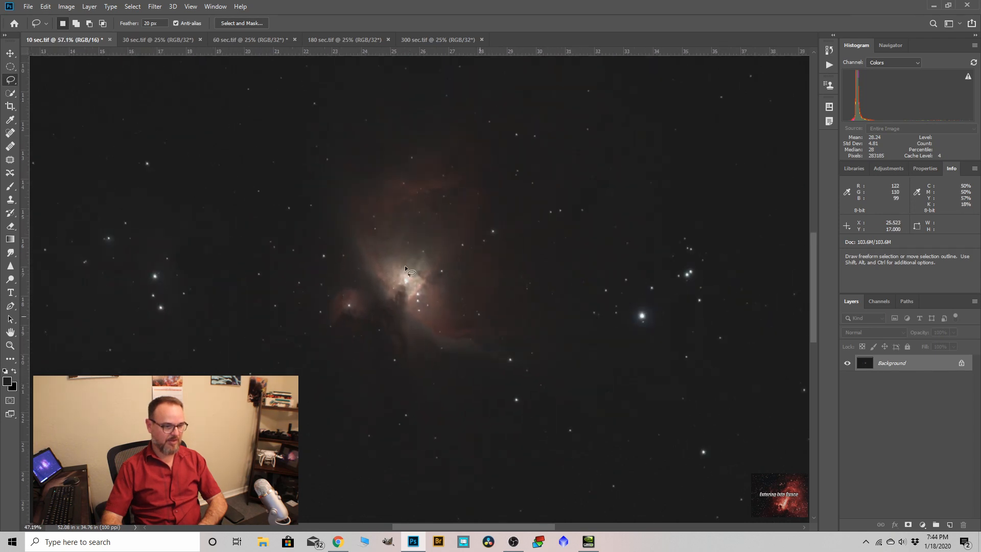
pyautogui.scroll(1, 402, 258)
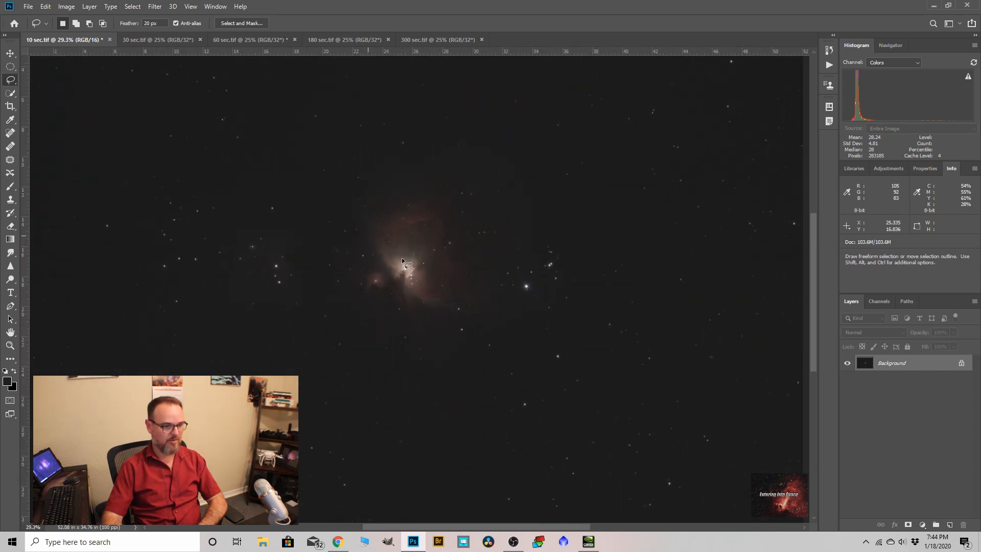
# Step: Apply a Vibrance adjustment to the 10 sec image with Vibrance +28 and Saturation +19
pyautogui.click(66, 7)
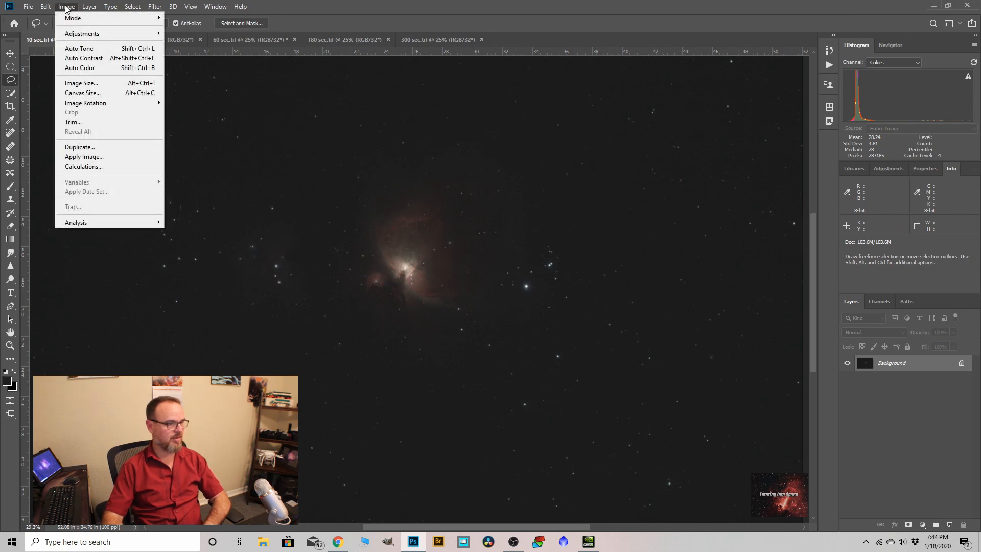
pyautogui.moveTo(78, 33)
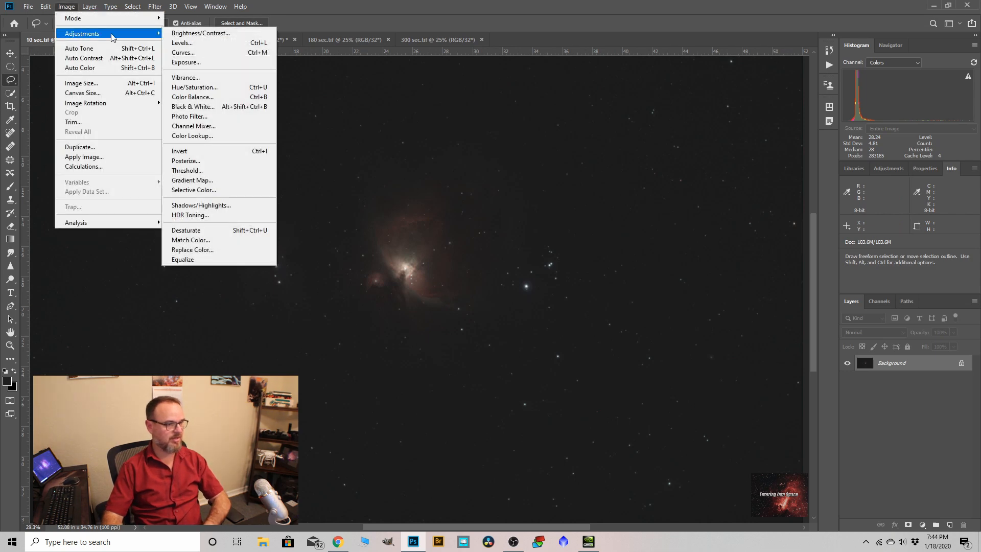
pyautogui.click(194, 79)
pyautogui.moveTo(684, 449); pyautogui.dragTo(692, 480)
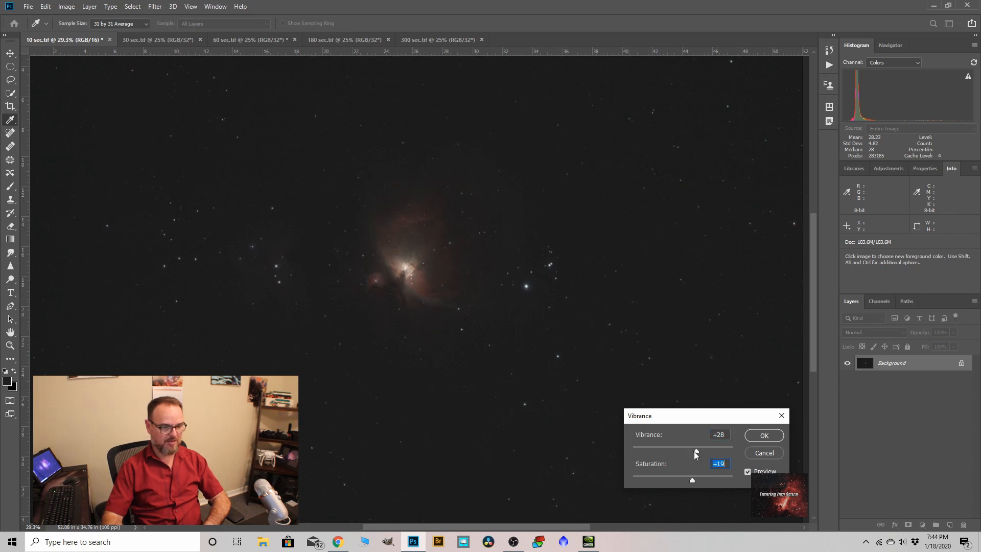
pyautogui.click(755, 438)
pyautogui.press('l')
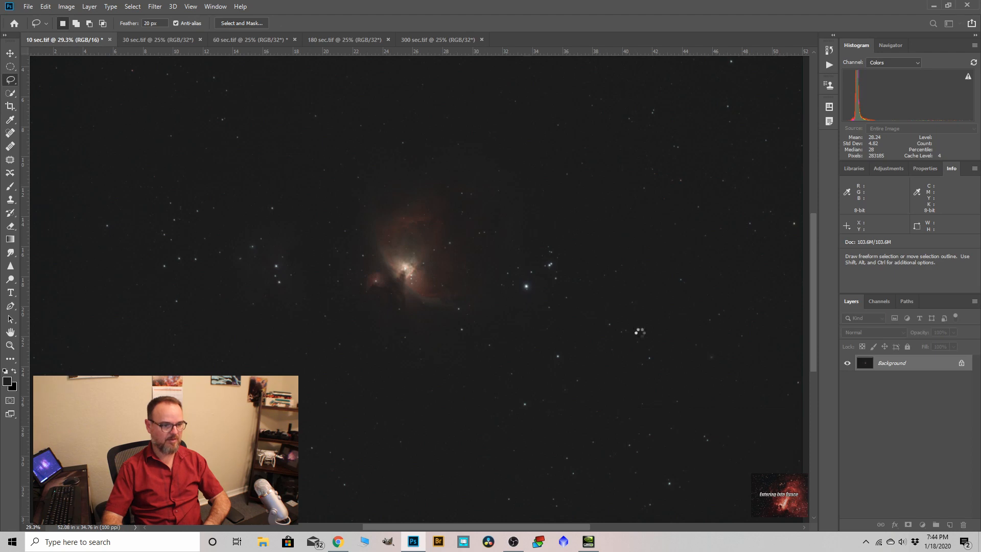
# Step: Open the Camera Raw Filter on the 10 sec image and set Clarity +13, Vibrance +6, Dehaze +4 and Contrast +4
pyautogui.scroll(3, 415, 256)
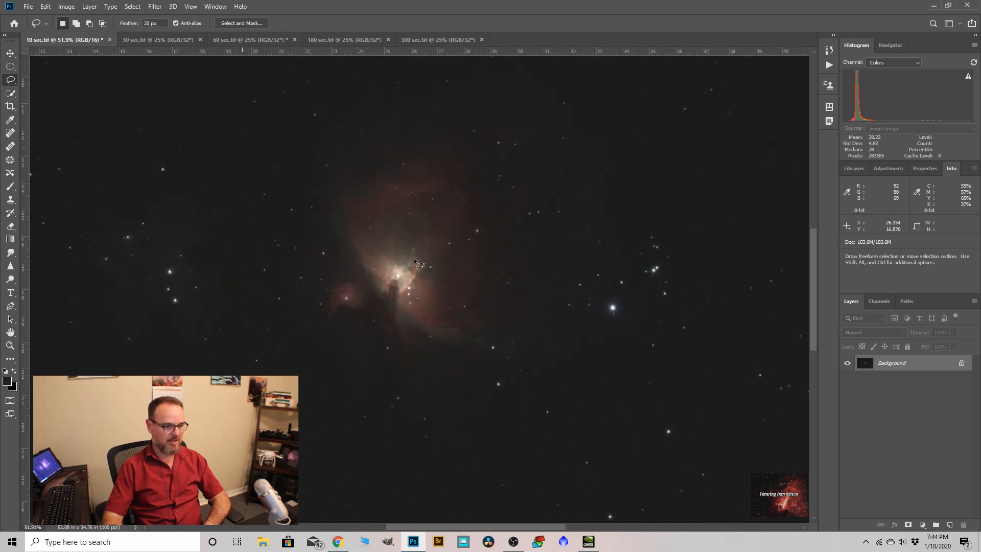
pyautogui.scroll(1, 412, 262)
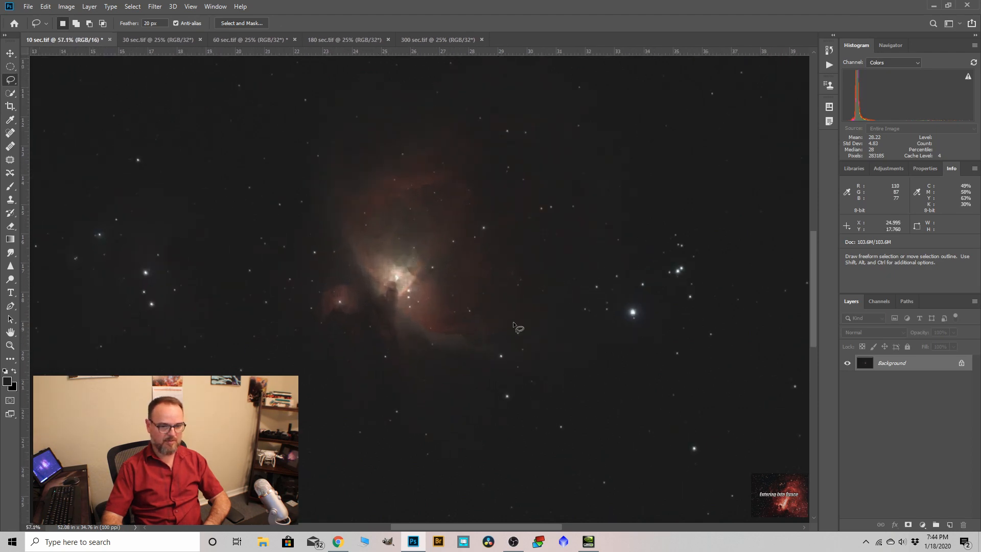
pyautogui.click(161, 8)
pyautogui.click(173, 68)
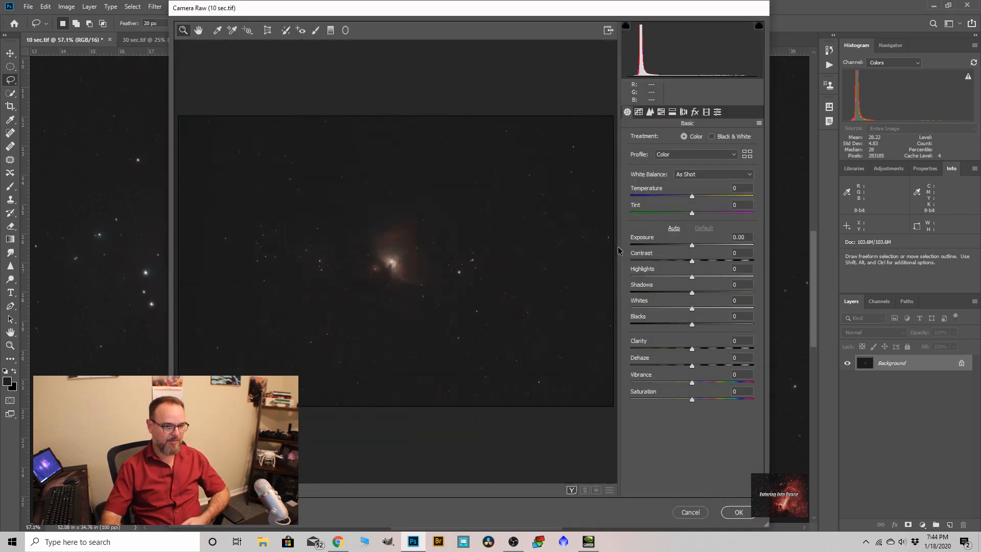
pyautogui.moveTo(691, 349); pyautogui.dragTo(694, 350)
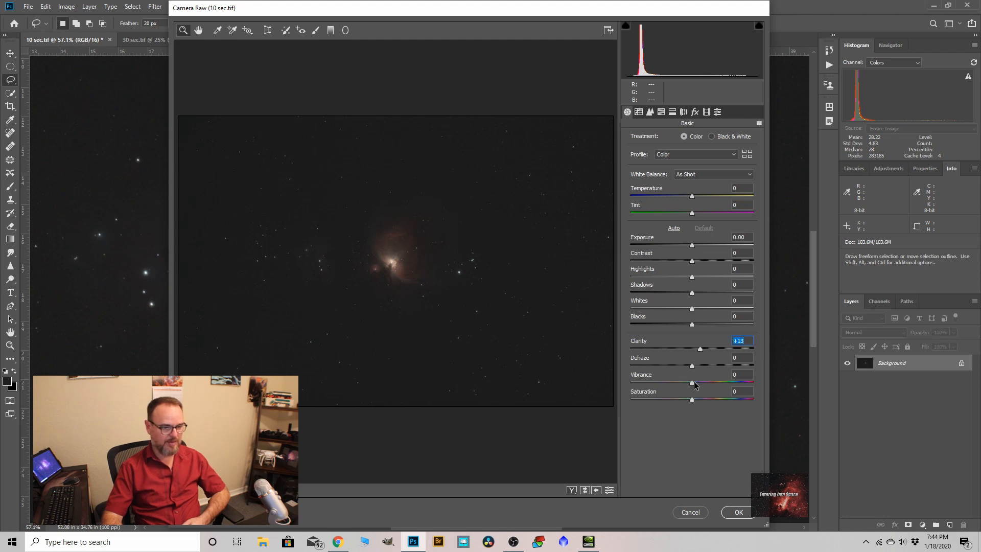
pyautogui.moveTo(692, 385); pyautogui.dragTo(696, 386)
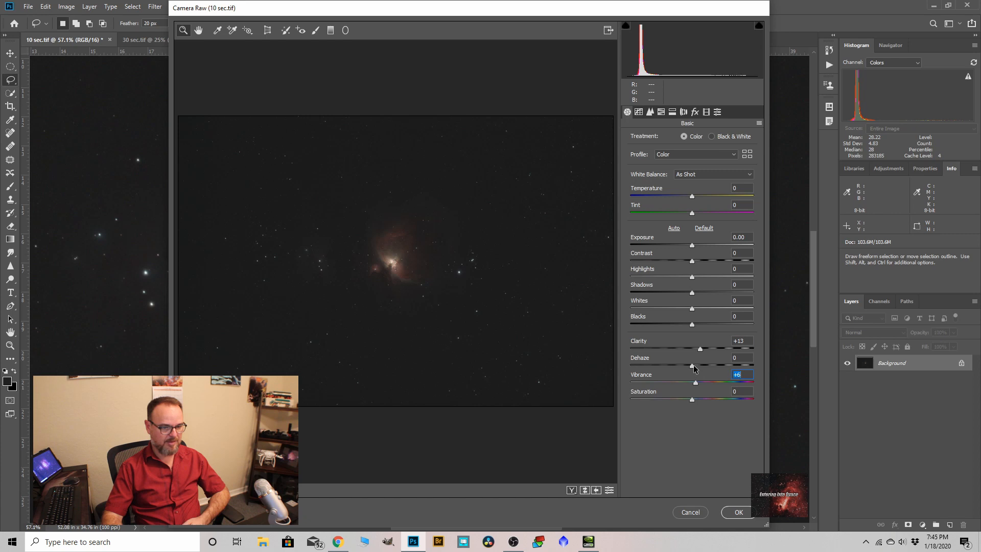
pyautogui.moveTo(692, 261); pyautogui.dragTo(695, 261)
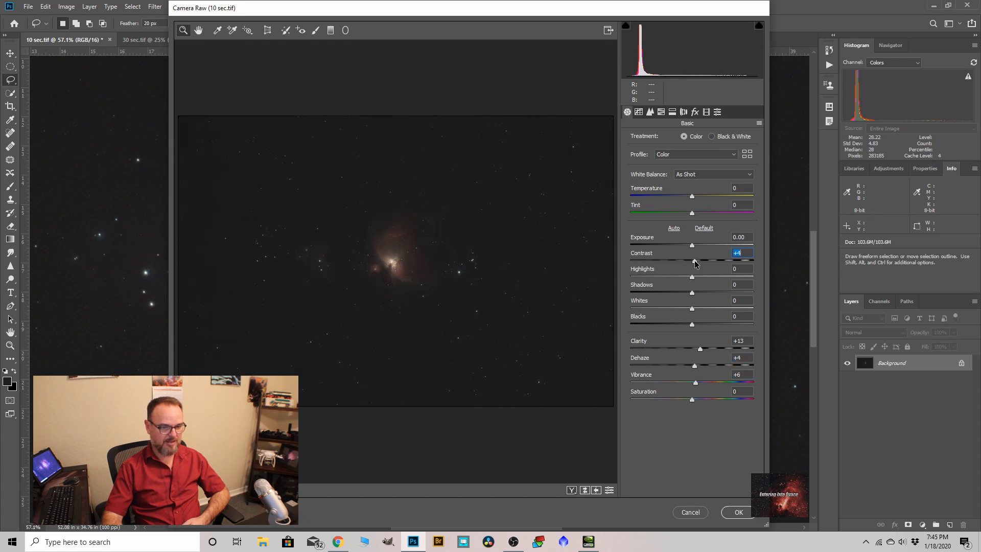
# Step: Set the Luminance noise reduction to 8 and apply the Camera Raw Filter
pyautogui.click(650, 113)
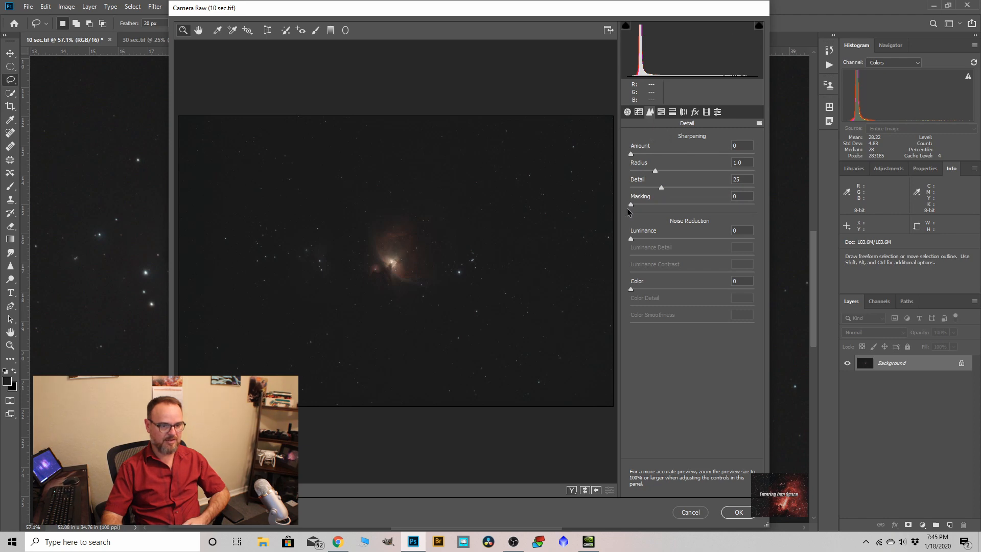
pyautogui.moveTo(630, 238); pyautogui.dragTo(640, 238)
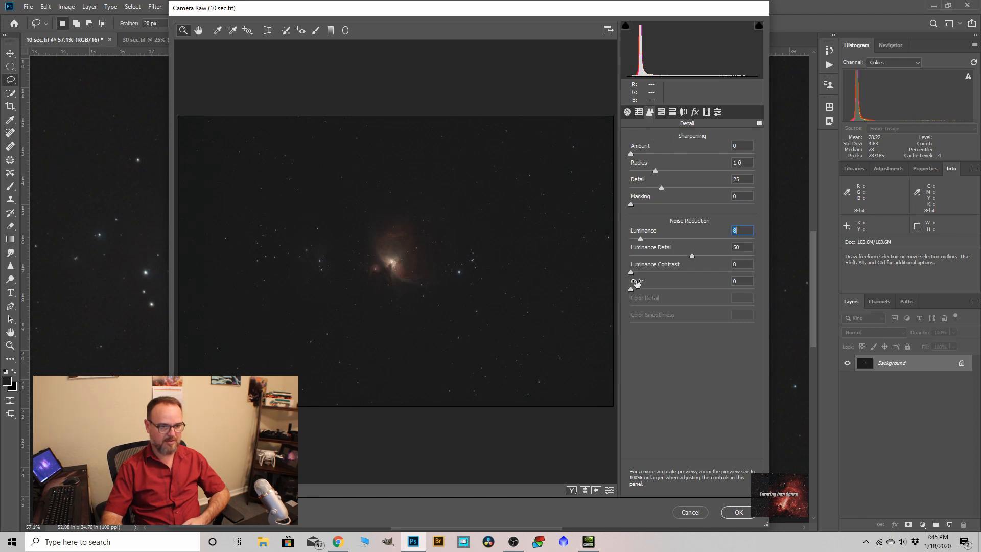
pyautogui.click(739, 511)
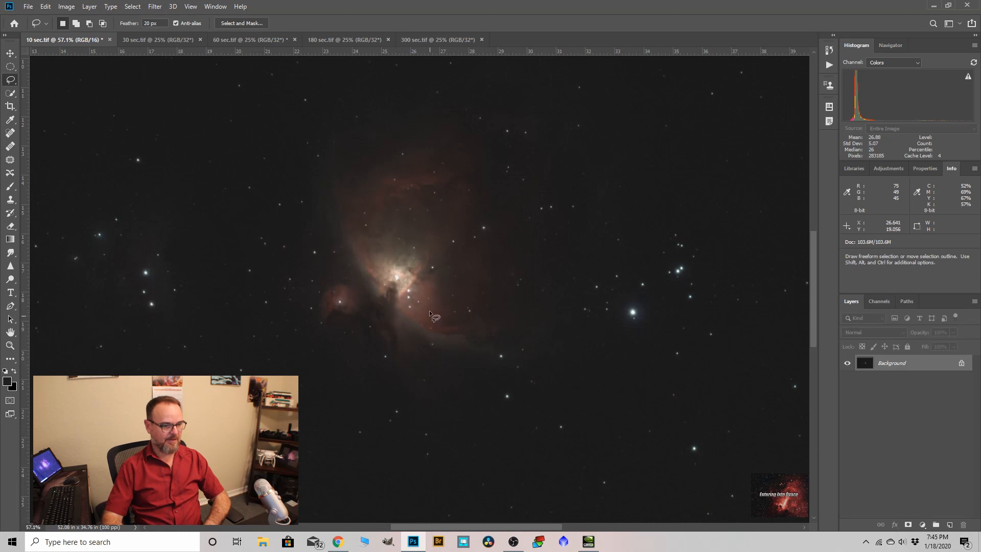
# Step: Duplicate the Background layer of the 10 sec image and check the nebula's core up close
pyautogui.scroll(2, 413, 287)
pyautogui.moveTo(898, 366); pyautogui.dragTo(948, 523)
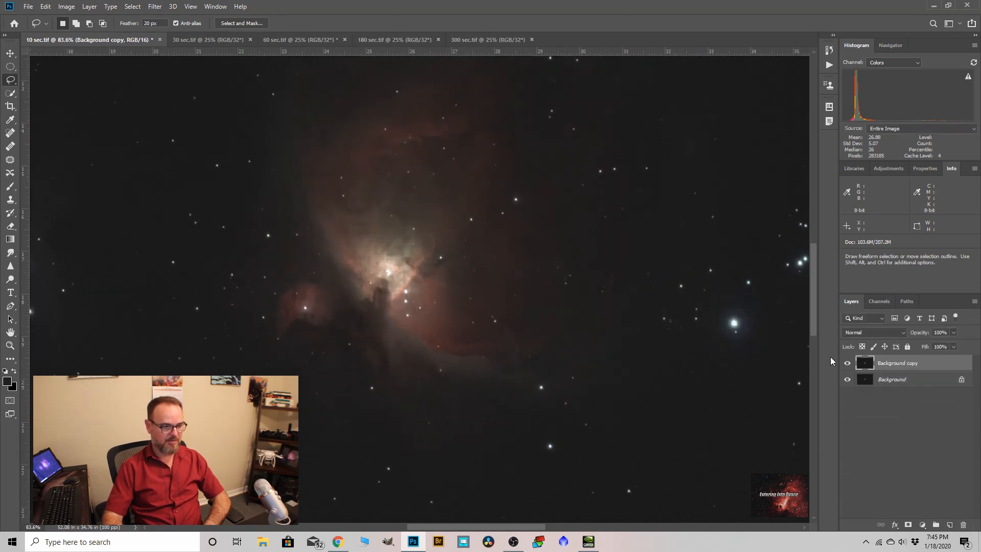
pyautogui.scroll(2, 388, 260)
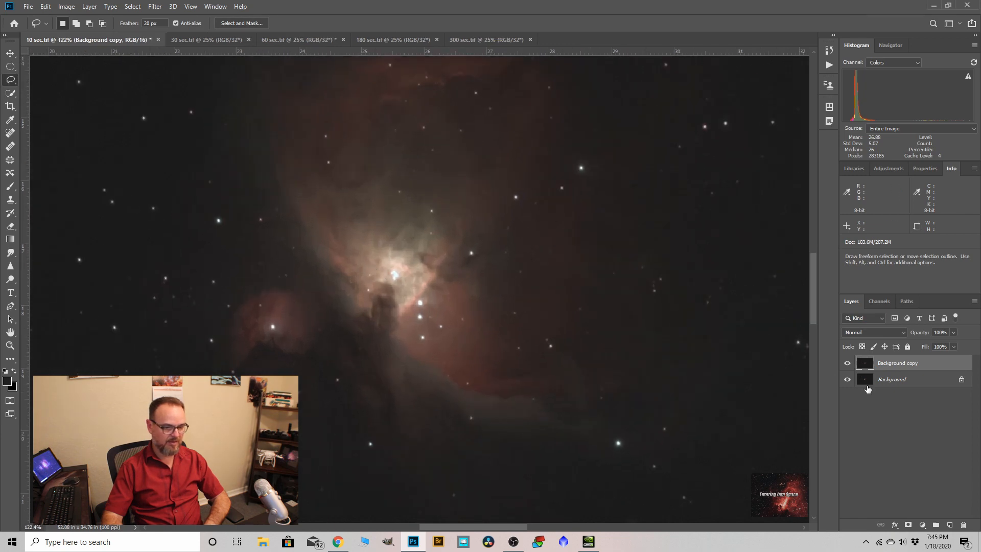
pyautogui.scroll(1, 388, 260)
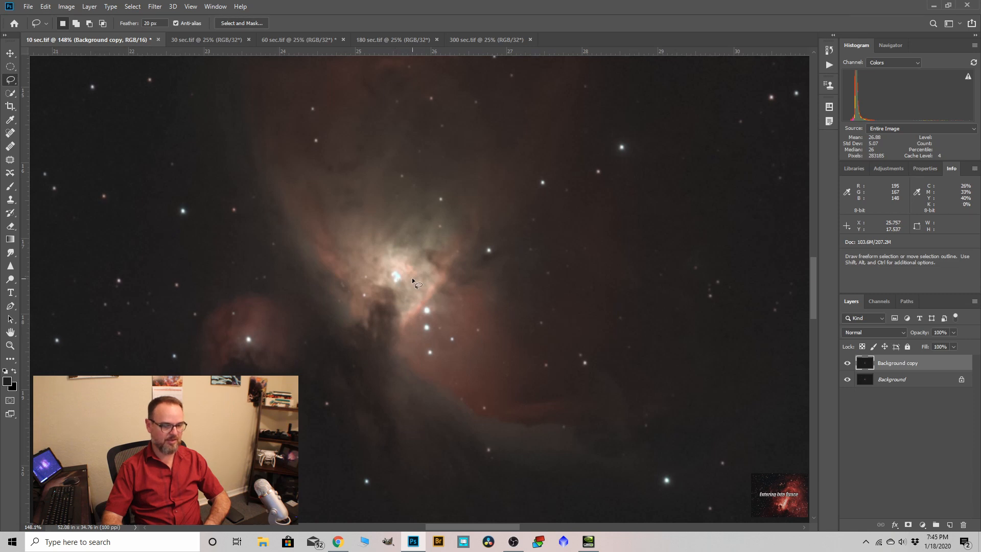
pyautogui.scroll(-5, 412, 277)
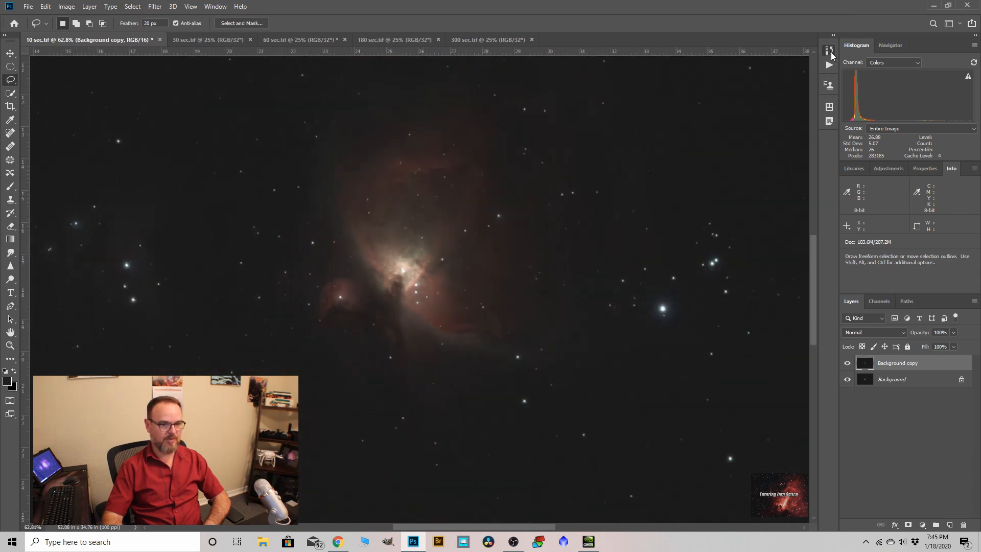
# Step: Compare the 10 sec image's 16 Bits/Channel history state with its Duplicate Layer state around the nebula's core
pyautogui.click(829, 50)
pyautogui.scroll(2, 426, 252)
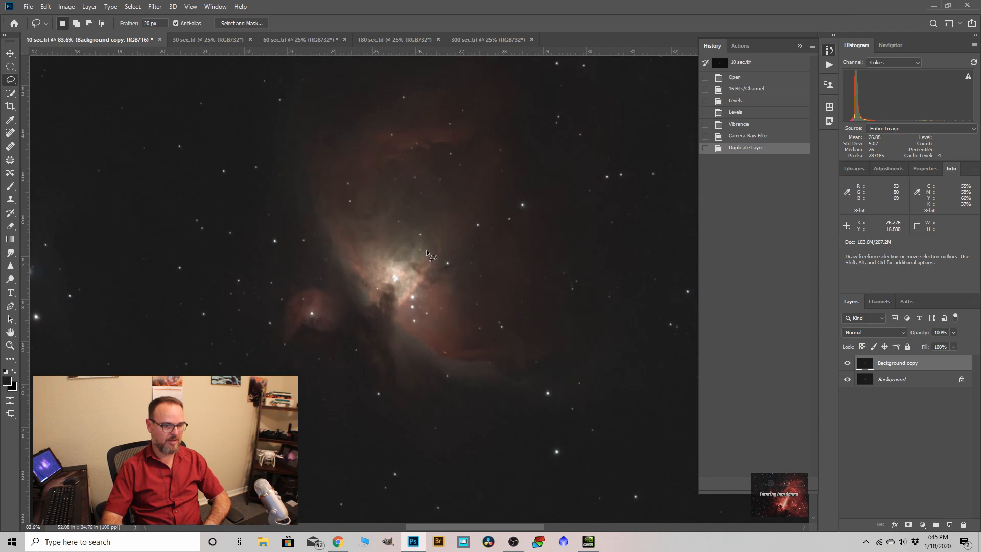
pyautogui.click(738, 90)
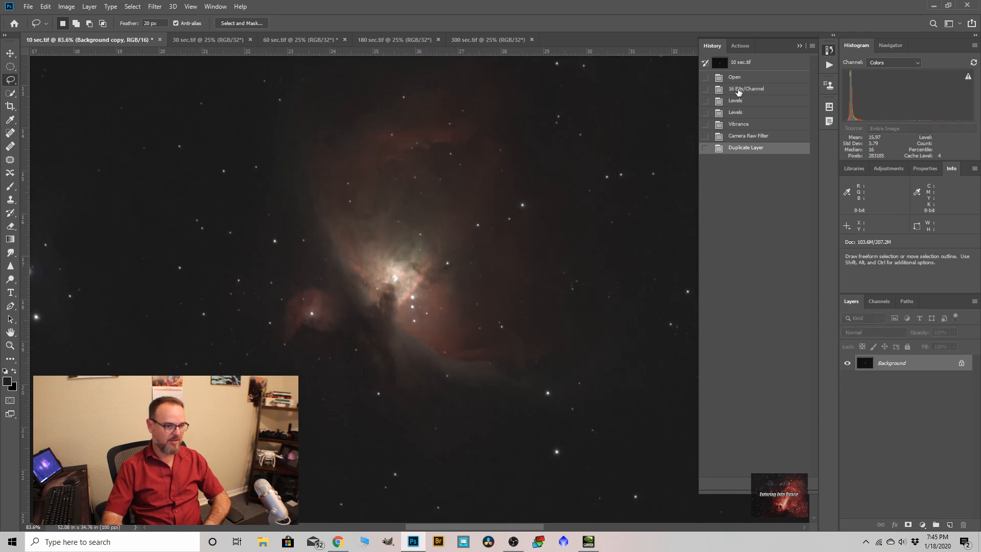
pyautogui.scroll(4, 409, 286)
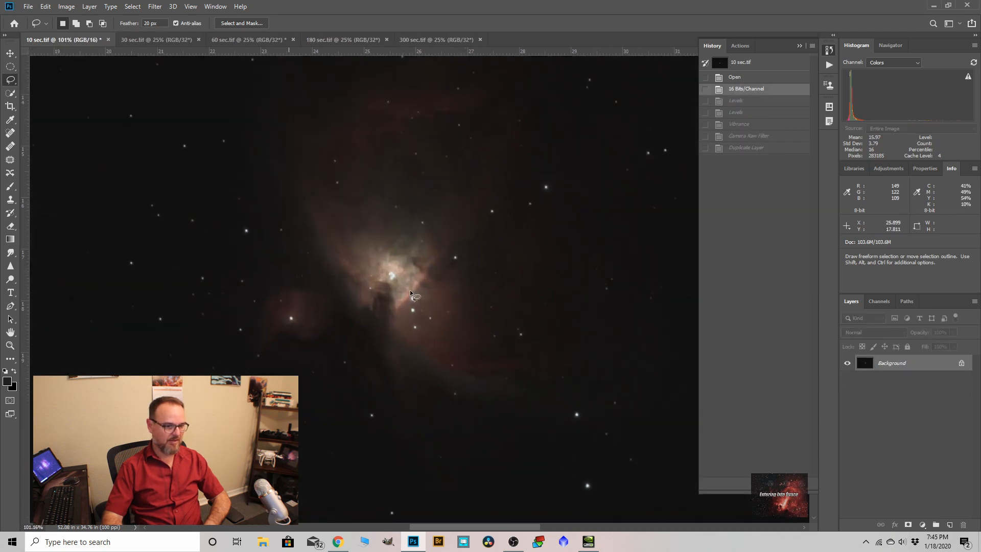
pyautogui.scroll(1, 390, 276)
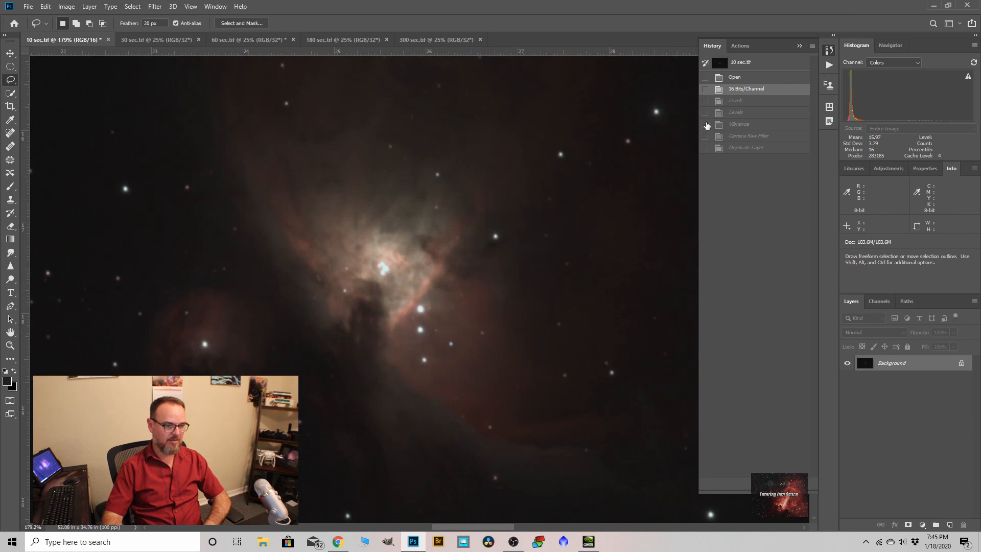
pyautogui.click(737, 149)
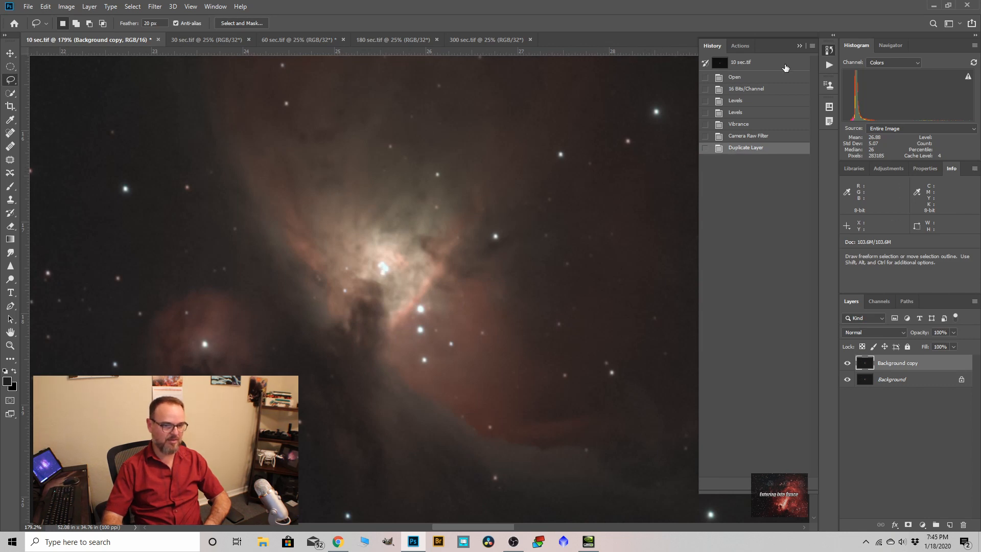
pyautogui.click(800, 46)
pyautogui.scroll(-10, 455, 232)
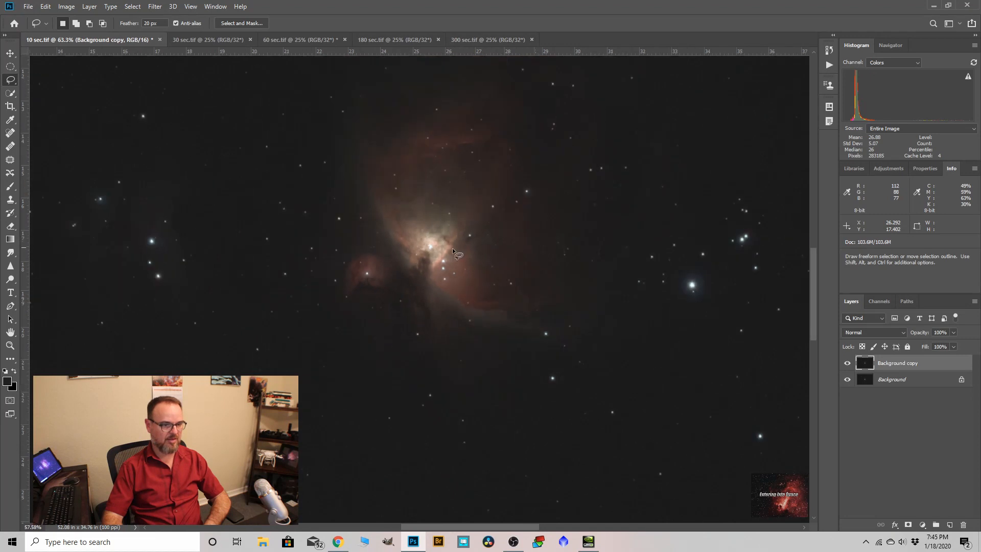
# Step: Merge the Background copy layer down into the Background and save the 10 sec image
pyautogui.rightClick(896, 363)
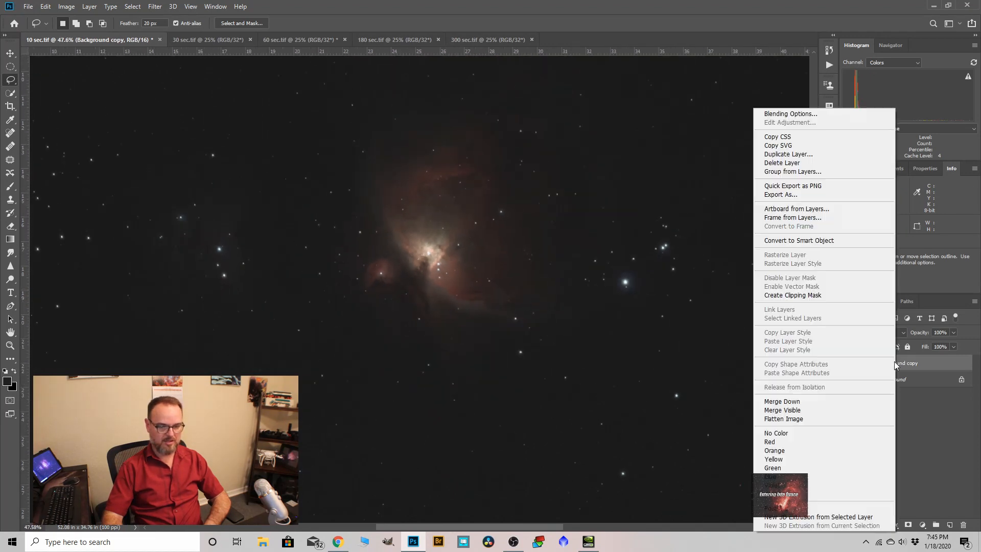
pyautogui.click(781, 402)
pyautogui.scroll(-4, 429, 255)
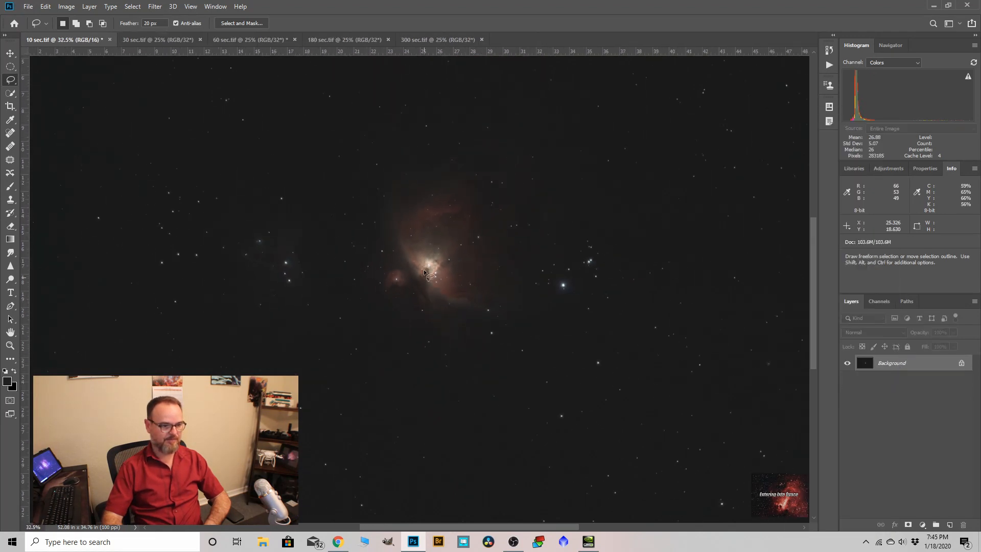
pyautogui.click(146, 41)
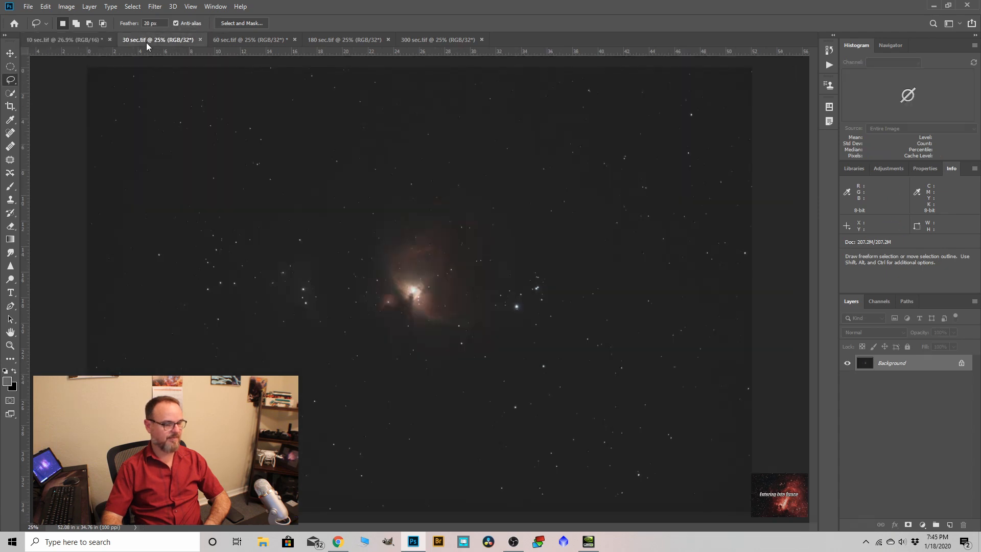
pyautogui.click(51, 39)
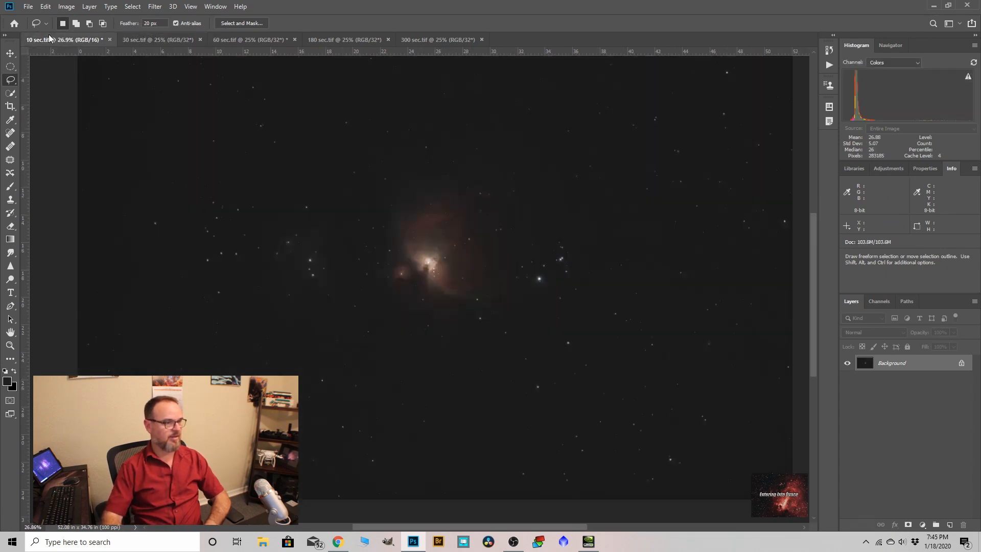
pyautogui.click(28, 7)
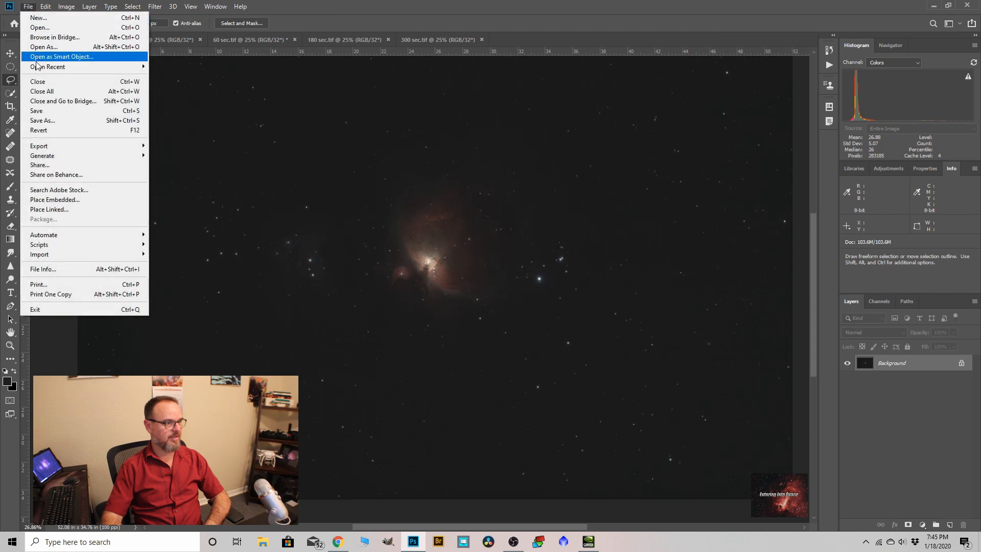
pyautogui.click(40, 111)
# Step: Switch to the 30 sec image and examine the nebula's core and surrounding glow at different magnifications
pyautogui.click(178, 43)
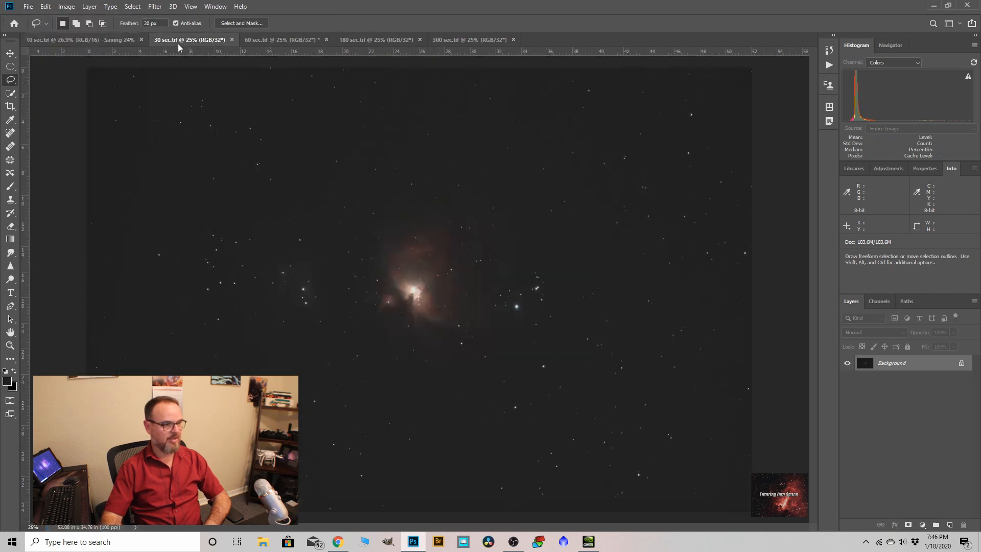
pyautogui.scroll(5, 413, 243)
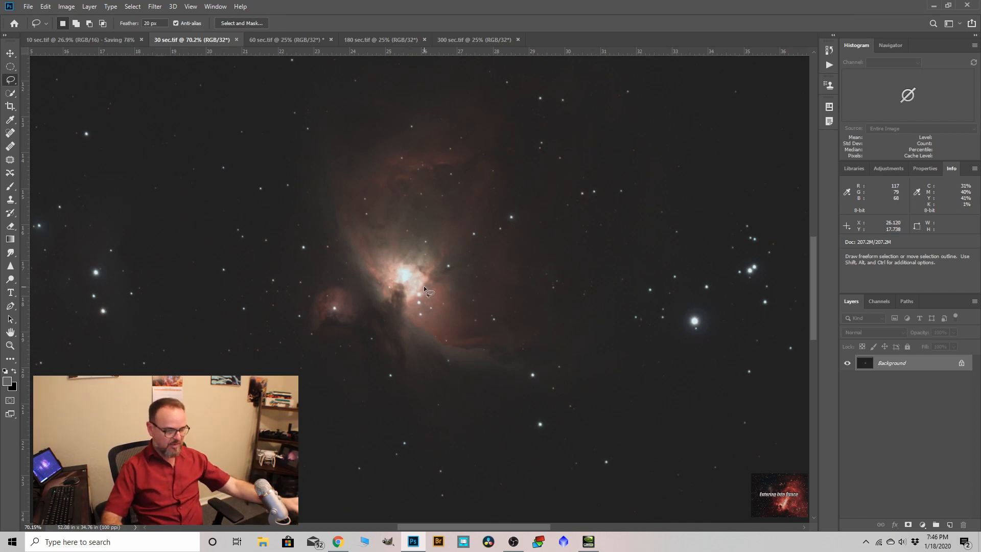
pyautogui.scroll(-3, 424, 286)
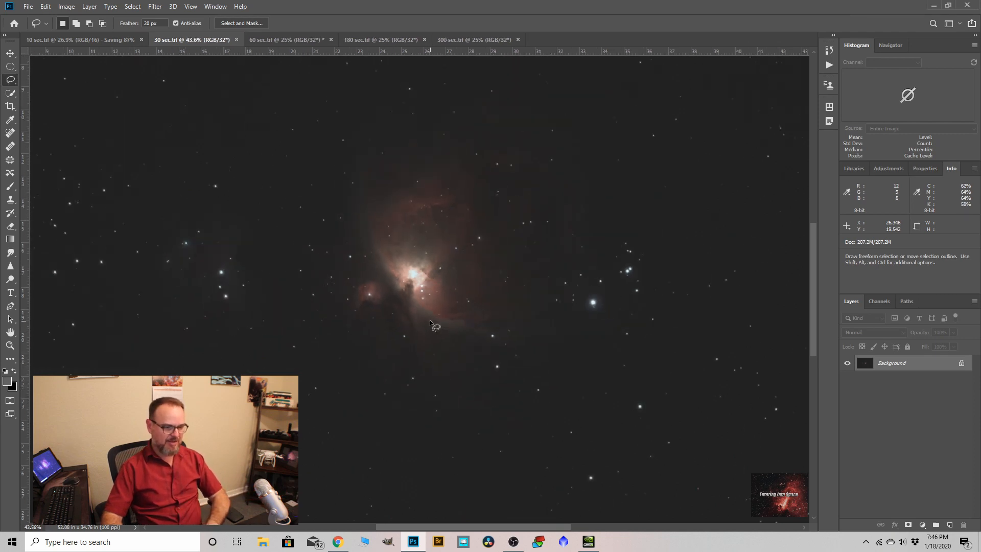
pyautogui.scroll(-1, 401, 238)
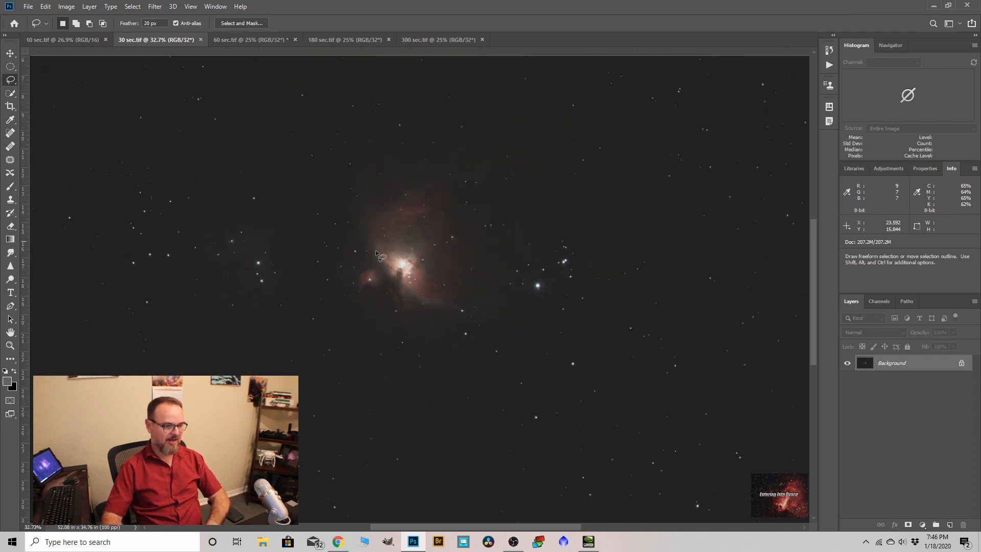
pyautogui.scroll(2, 402, 257)
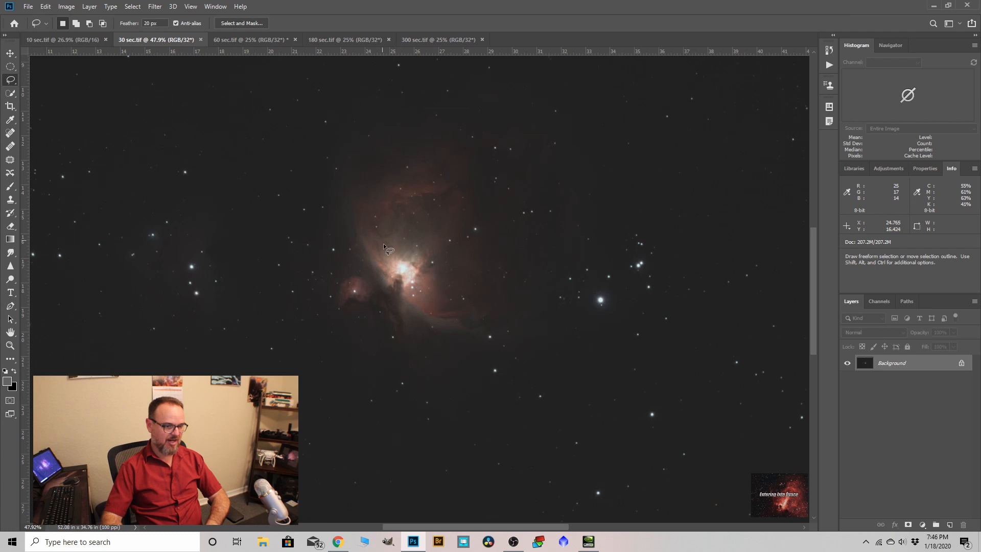
pyautogui.scroll(-3, 388, 259)
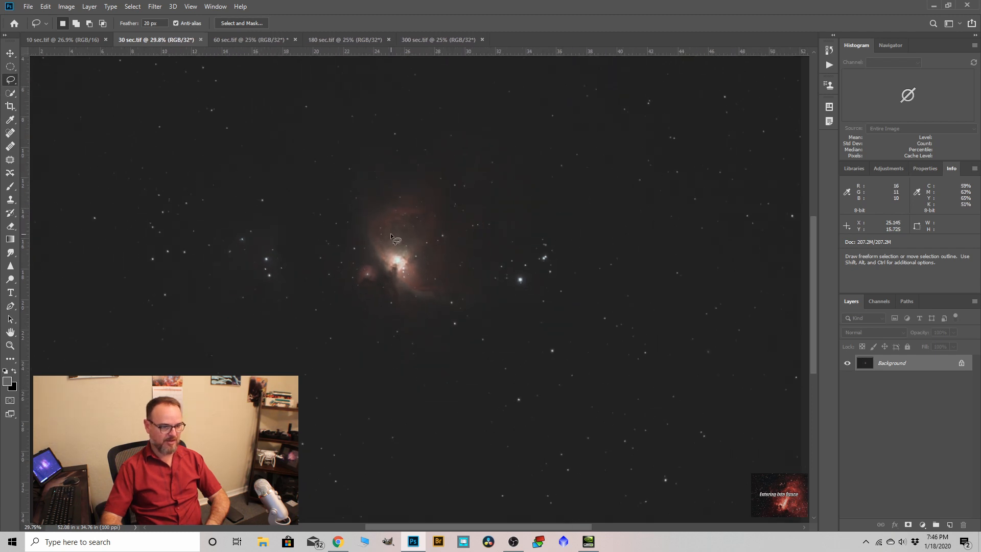
pyautogui.scroll(-1, 463, 263)
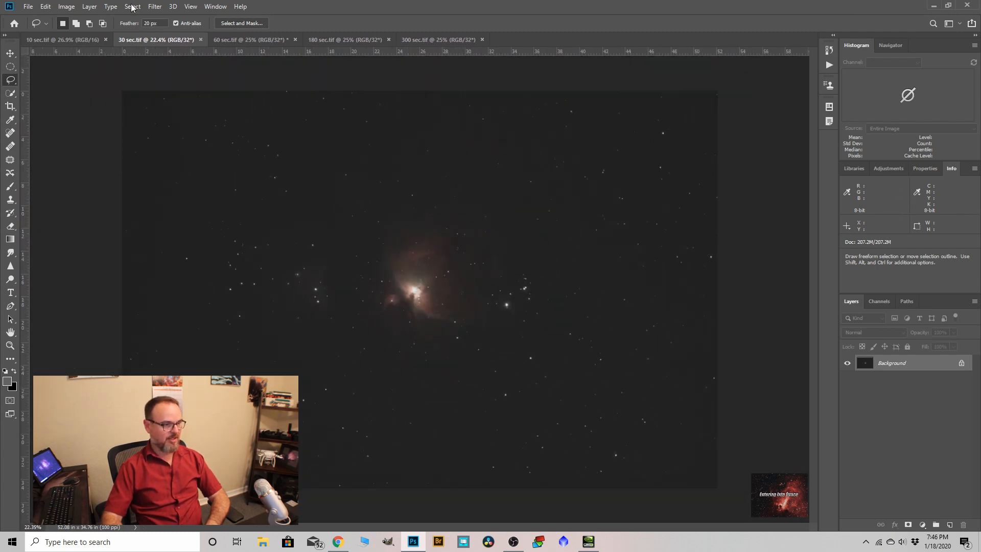
# Step: Convert the 30 sec image to 16 Bits/Channel, using the Exposure and Gamma method for HDR Toning
pyautogui.click(64, 8)
pyautogui.moveTo(76, 18)
pyautogui.click(183, 112)
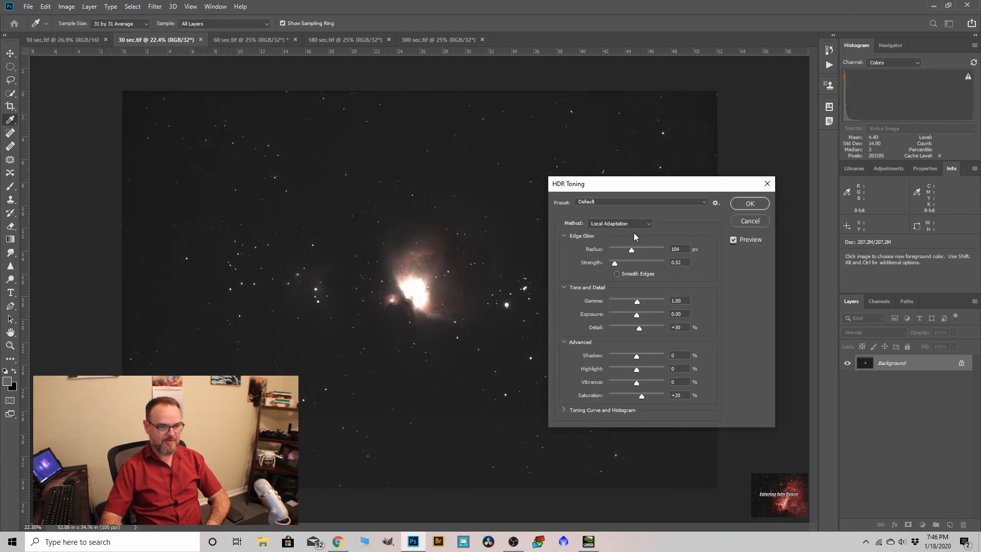
pyautogui.click(650, 225)
pyautogui.click(616, 233)
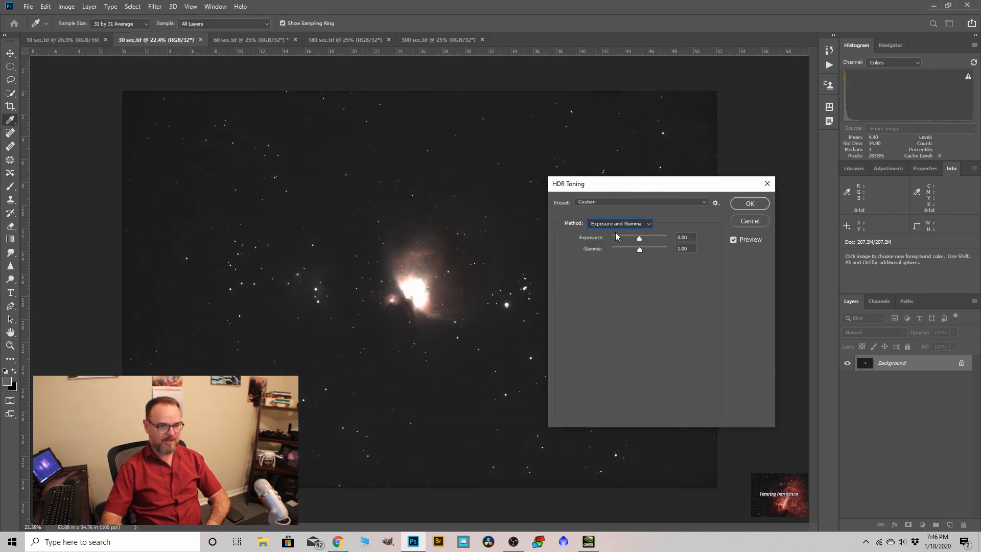
pyautogui.click(737, 207)
pyautogui.press('l')
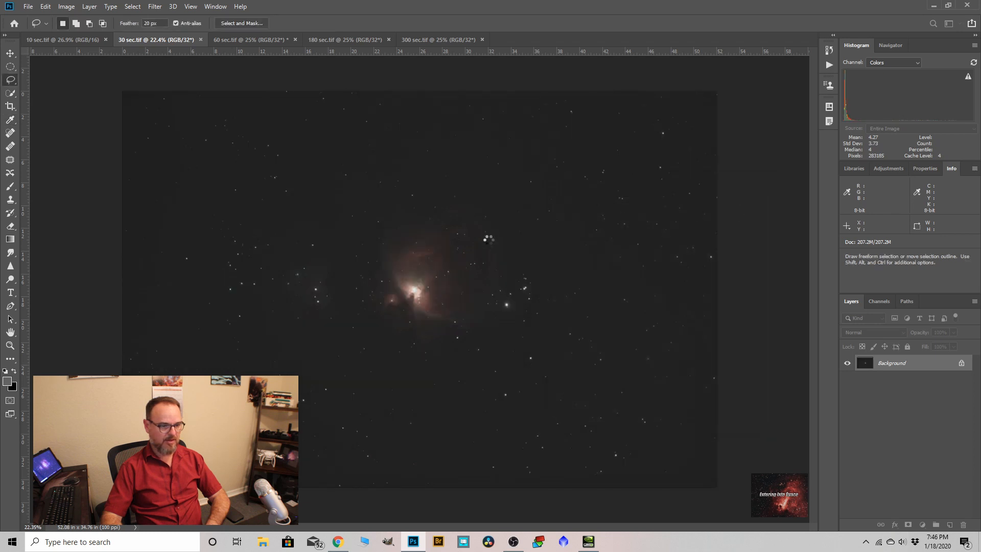
# Step: Duplicate the Background layer of the 30 sec image
pyautogui.moveTo(897, 364); pyautogui.dragTo(947, 523)
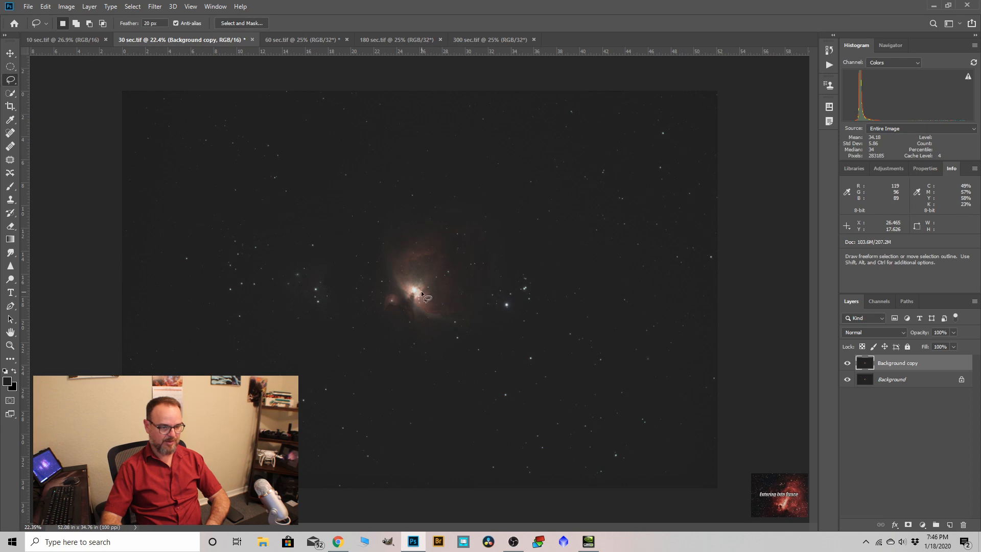
pyautogui.scroll(3, 421, 294)
pyautogui.scroll(-2, 396, 239)
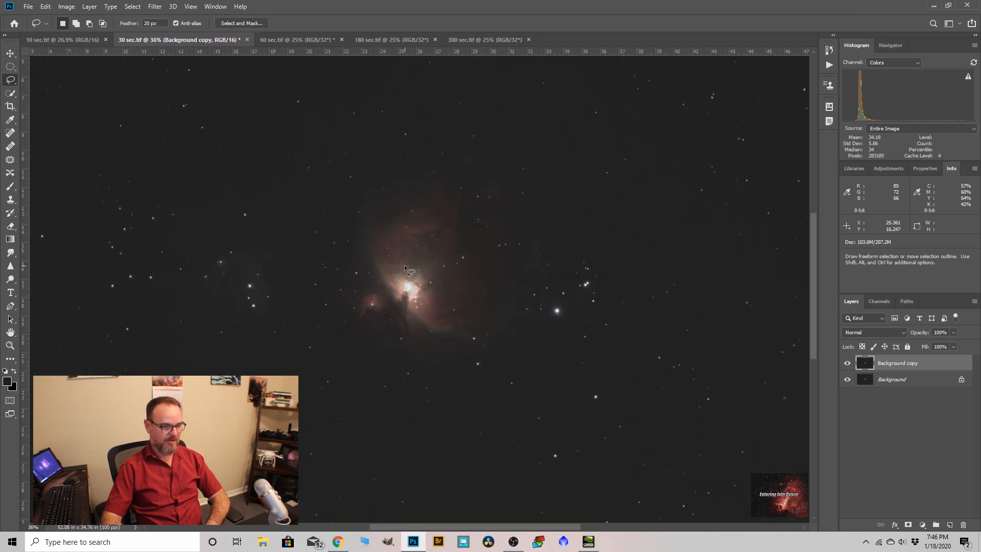
# Step: Apply a Curves adjustment to the Background copy layer with points at input 93, output 116 and input 28, output 30
pyautogui.click(67, 7)
pyautogui.moveTo(69, 34)
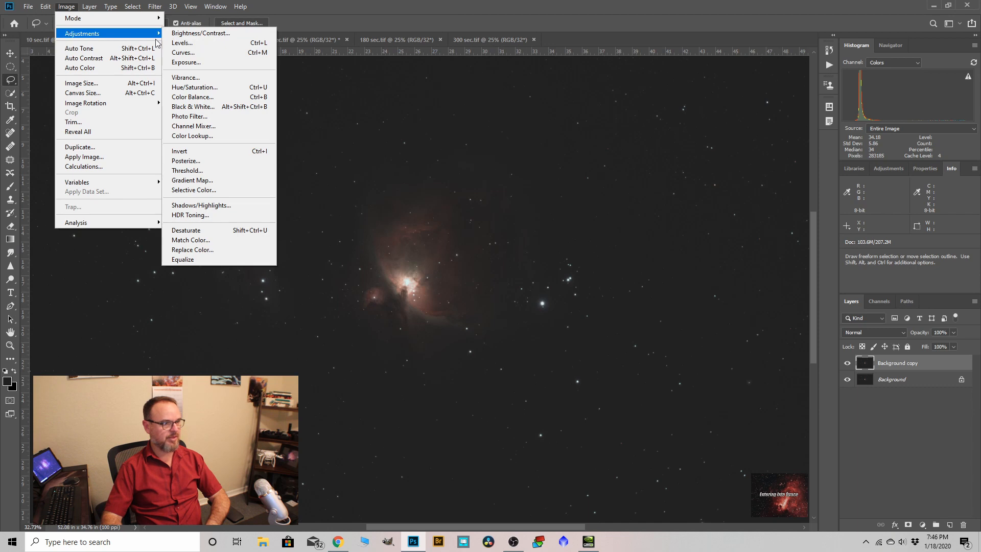
pyautogui.click(183, 52)
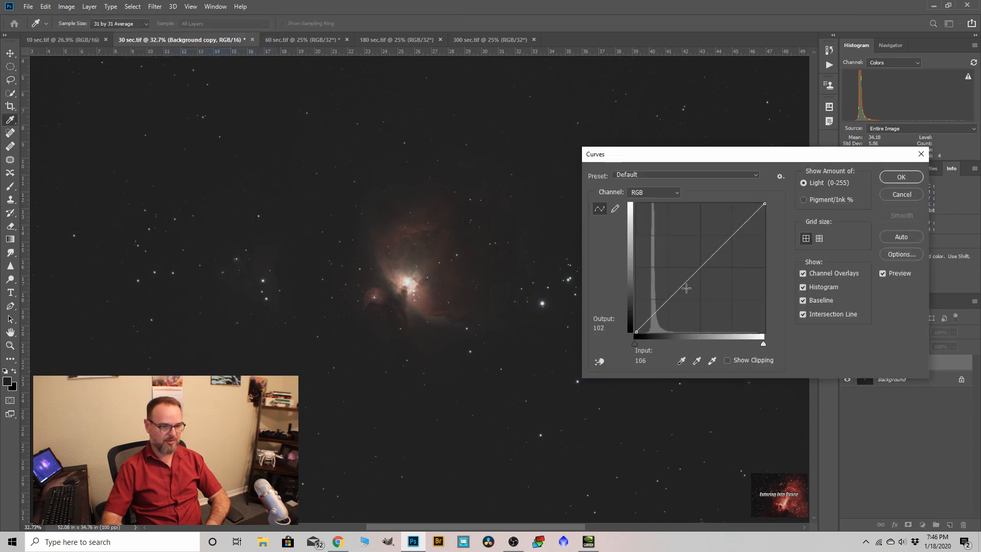
pyautogui.moveTo(686, 279); pyautogui.dragTo(683, 273)
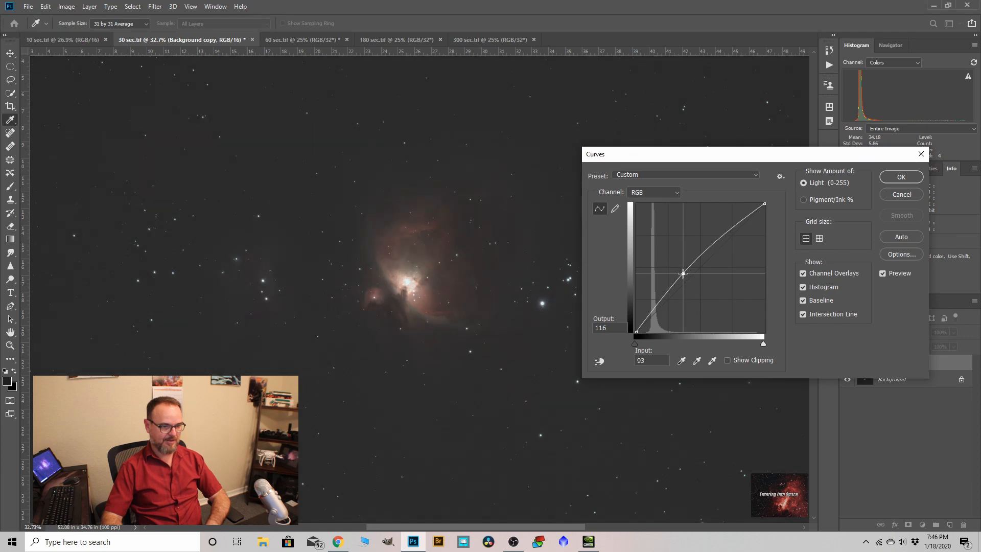
pyautogui.moveTo(648, 315); pyautogui.dragTo(651, 317)
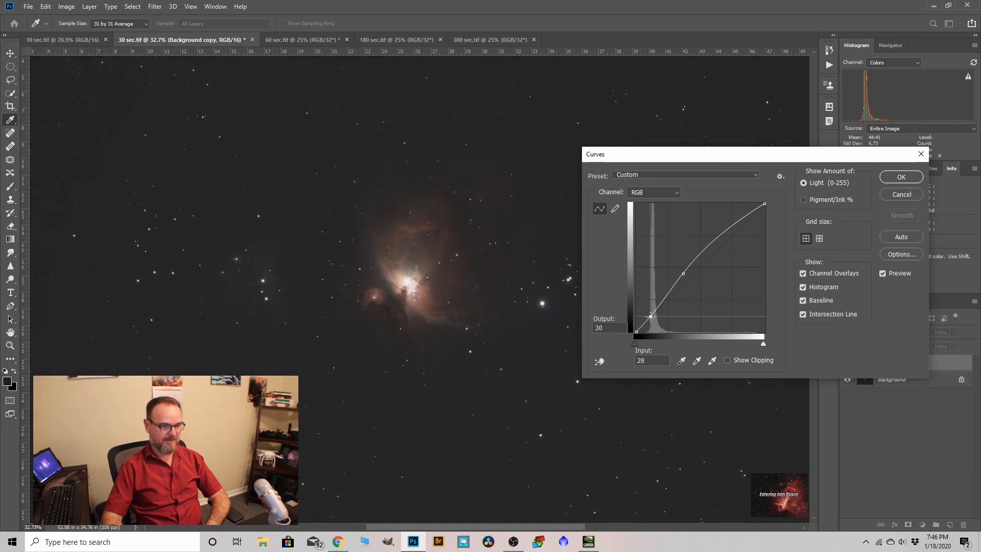
pyautogui.click(901, 177)
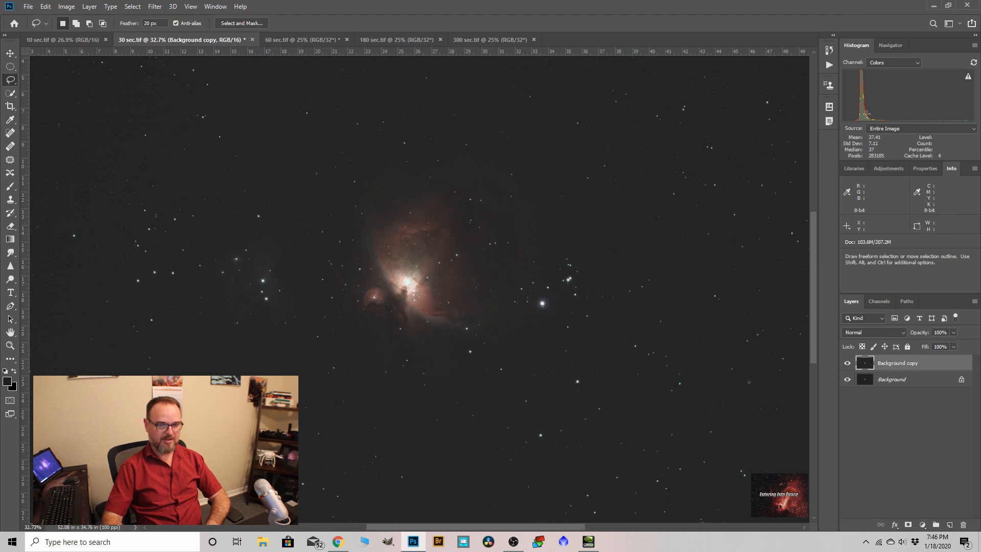
# Step: Rename the Background copy layer of the 30 sec image to "curve"
pyautogui.scroll(-1, 404, 229)
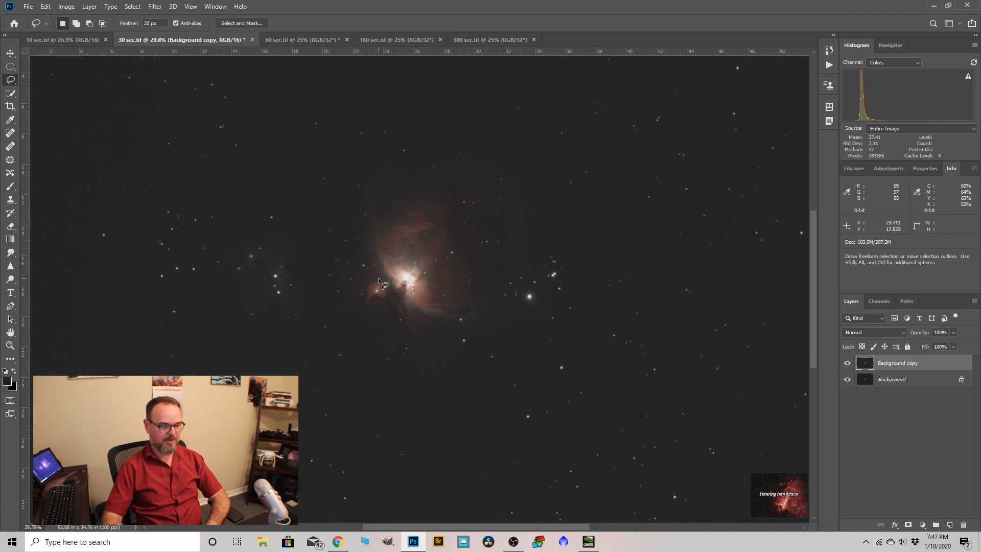
pyautogui.doubleClick(899, 369)
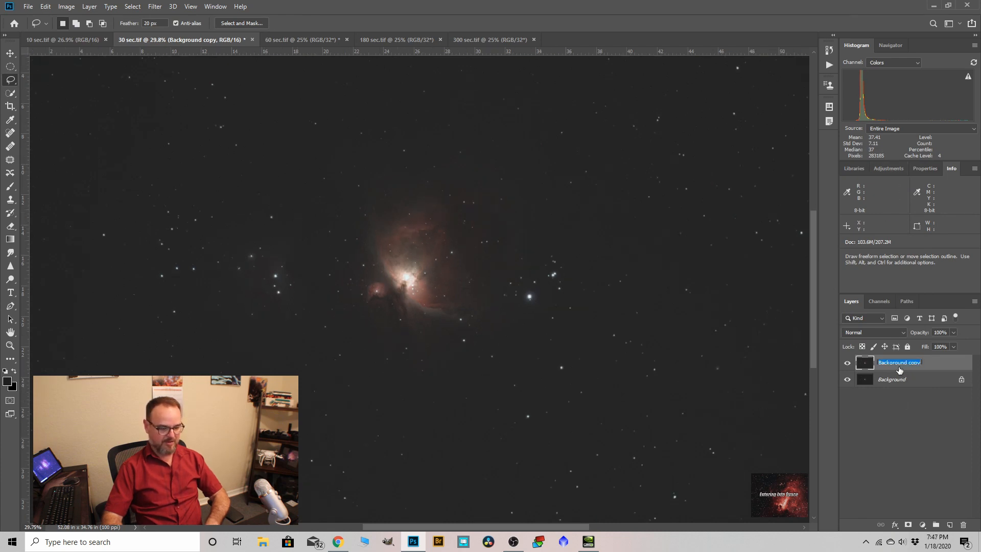
pyautogui.write('curve')
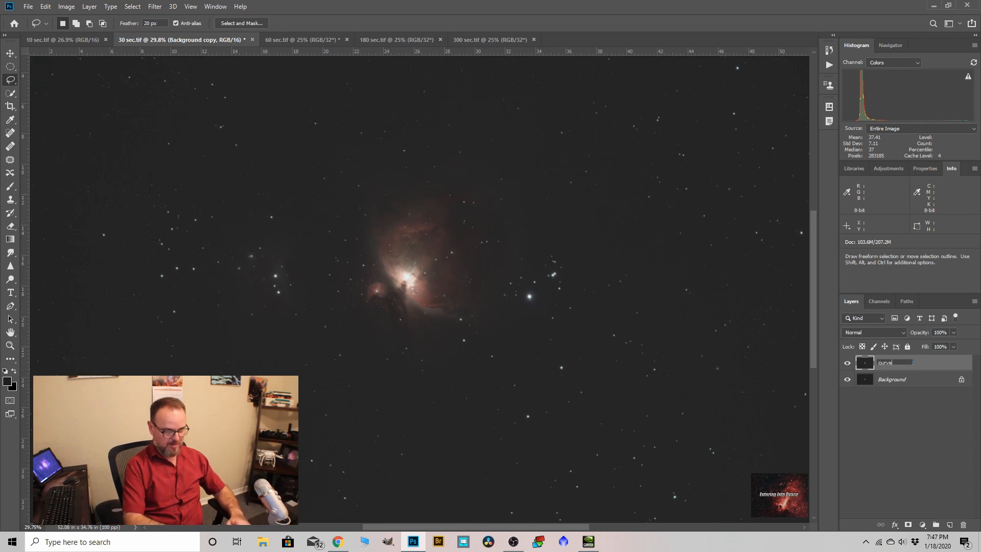
pyautogui.press('Return')
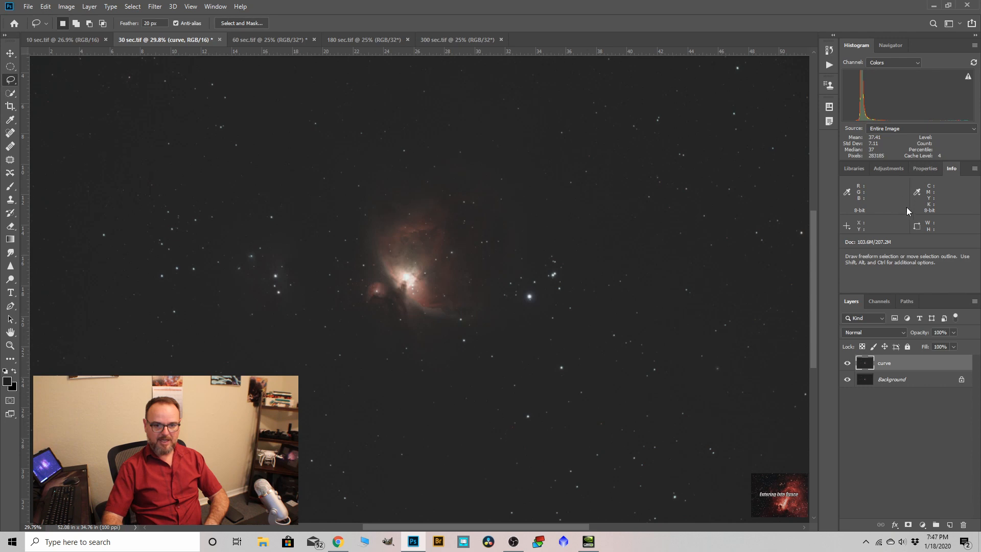
pyautogui.scroll(-3, 475, 241)
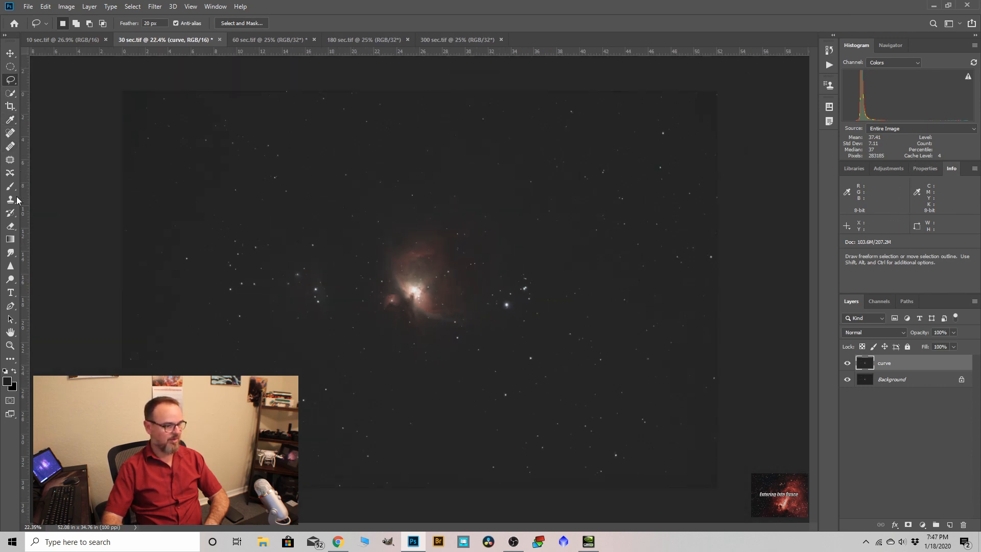
pyautogui.scroll(3, 393, 305)
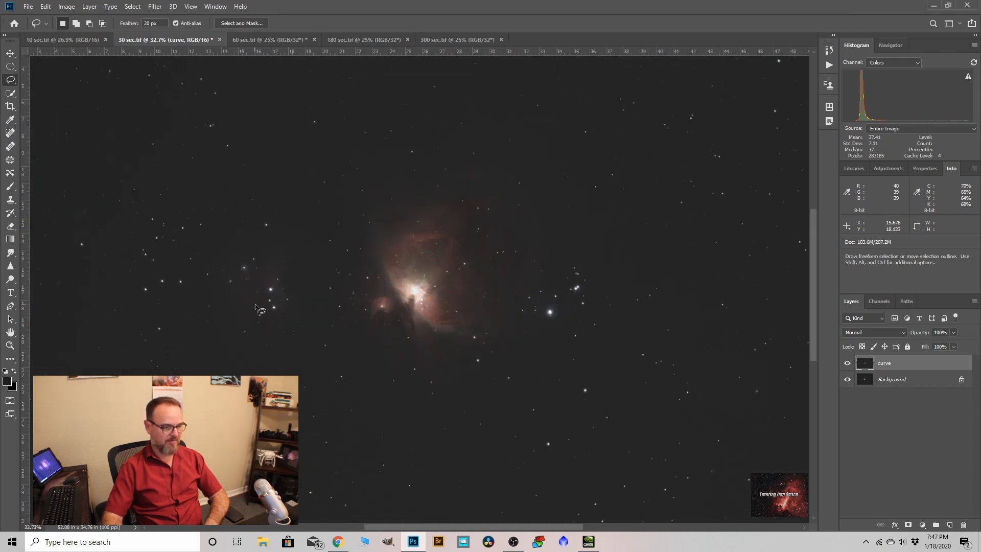
pyautogui.scroll(2, 444, 306)
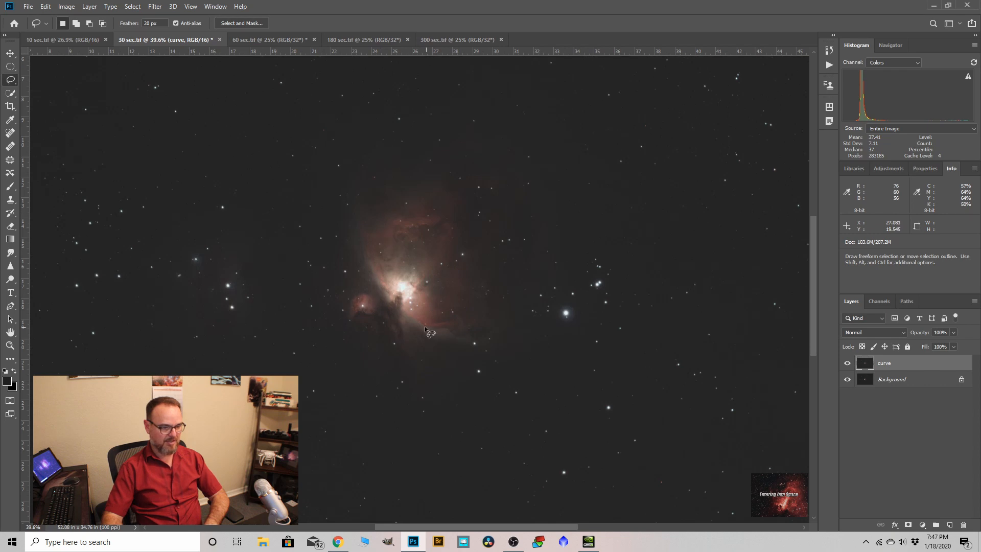
# Step: Duplicate the curve layer of the 30 sec image and rename the copy "cam raw"
pyautogui.scroll(-1, 385, 251)
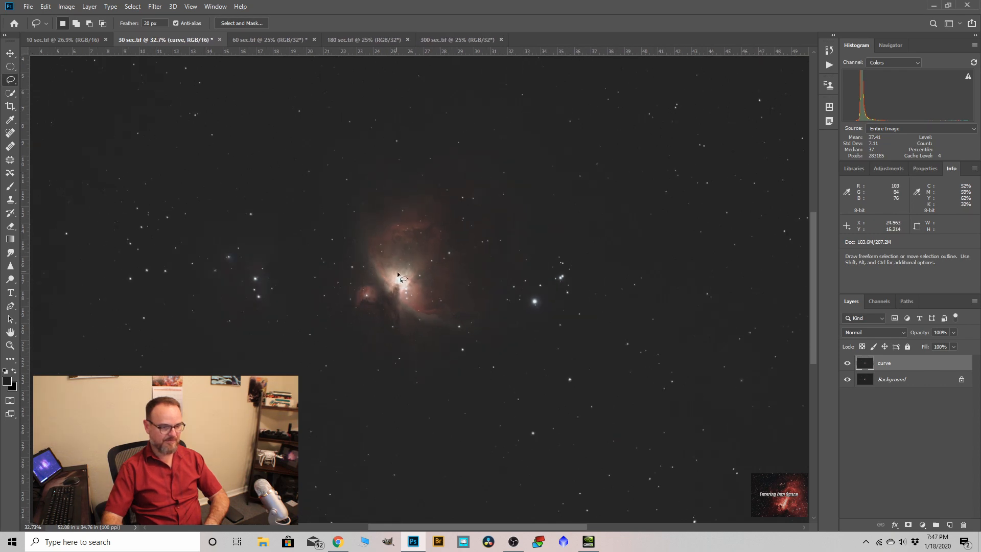
pyautogui.moveTo(883, 365); pyautogui.dragTo(945, 520)
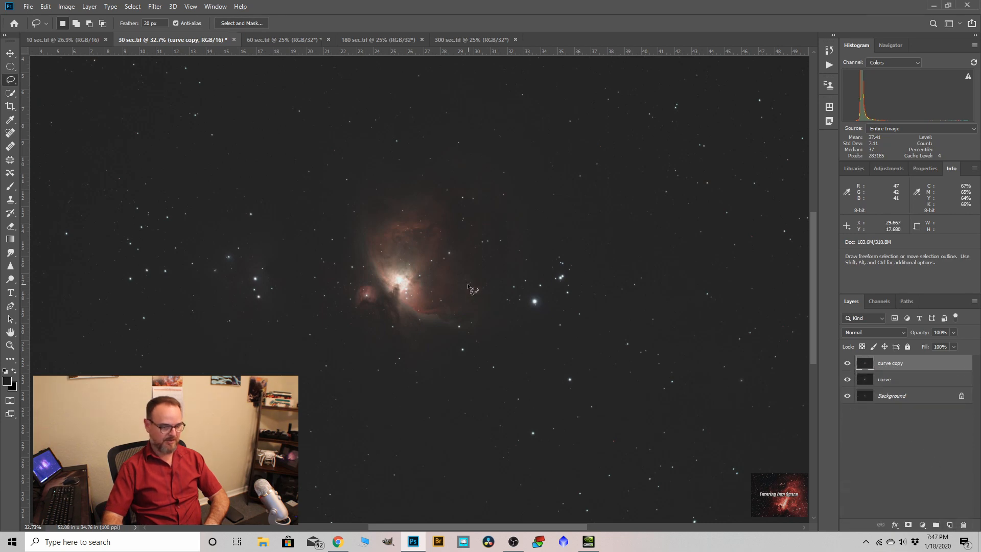
pyautogui.doubleClick(886, 367)
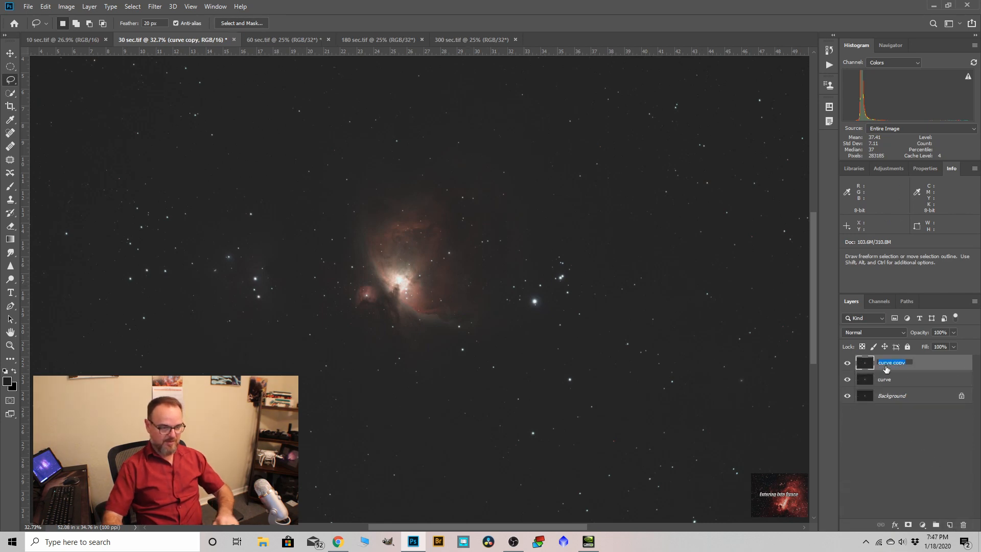
pyautogui.write('cam')
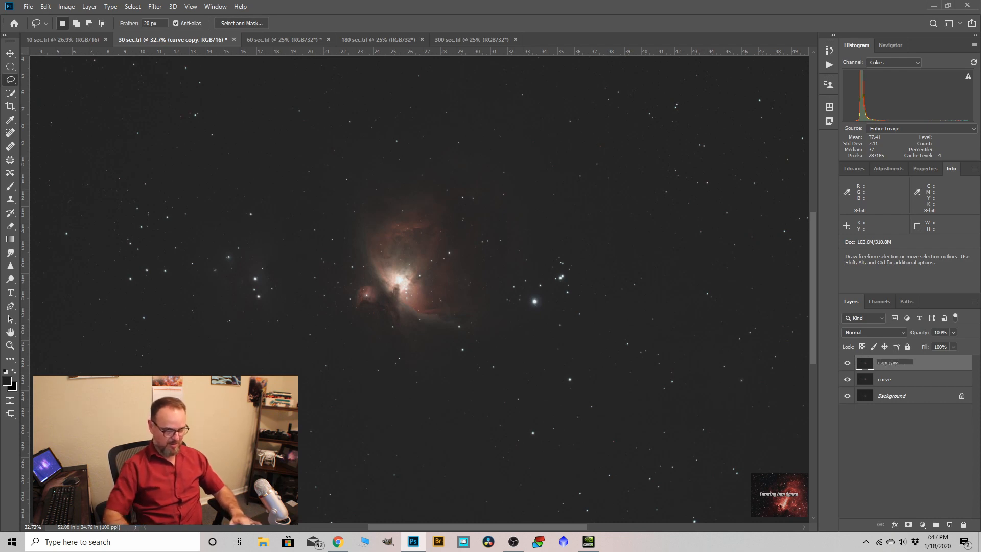
pyautogui.write(' raw')
pyautogui.press('Return')
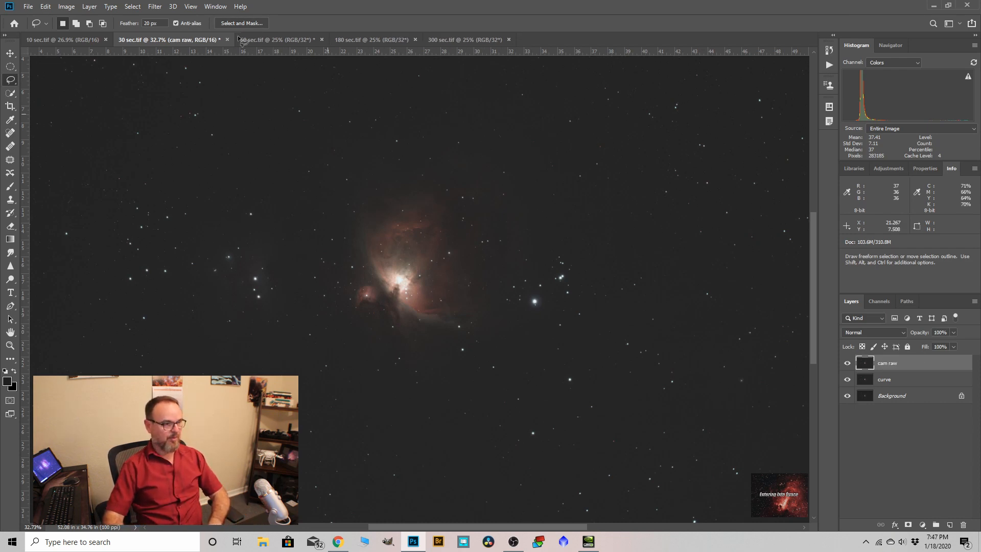
# Step: Start the Camera Raw Filter on the cam raw layer with Clarity +13, Vibrance +23, Saturation +8 and Contrast +3
pyautogui.click(156, 7)
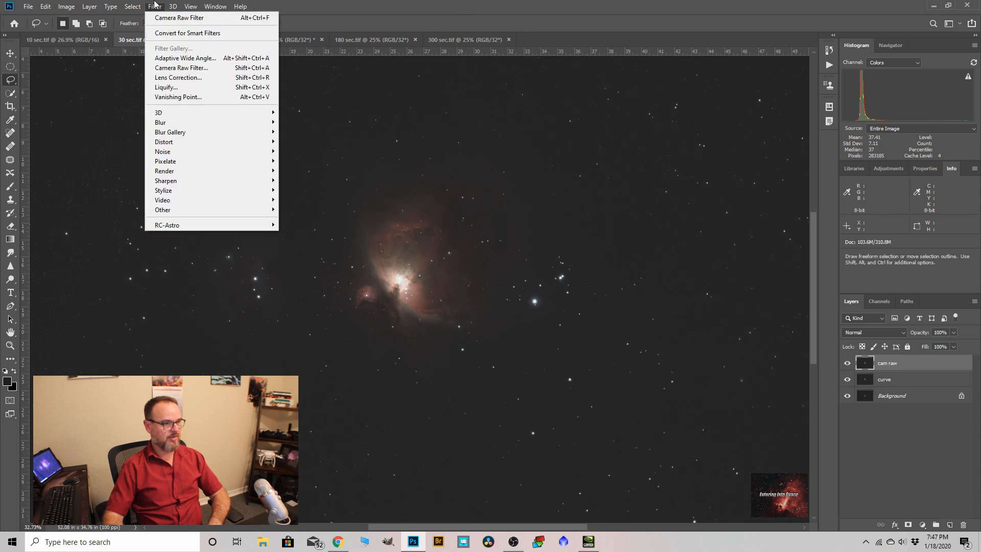
pyautogui.click(174, 68)
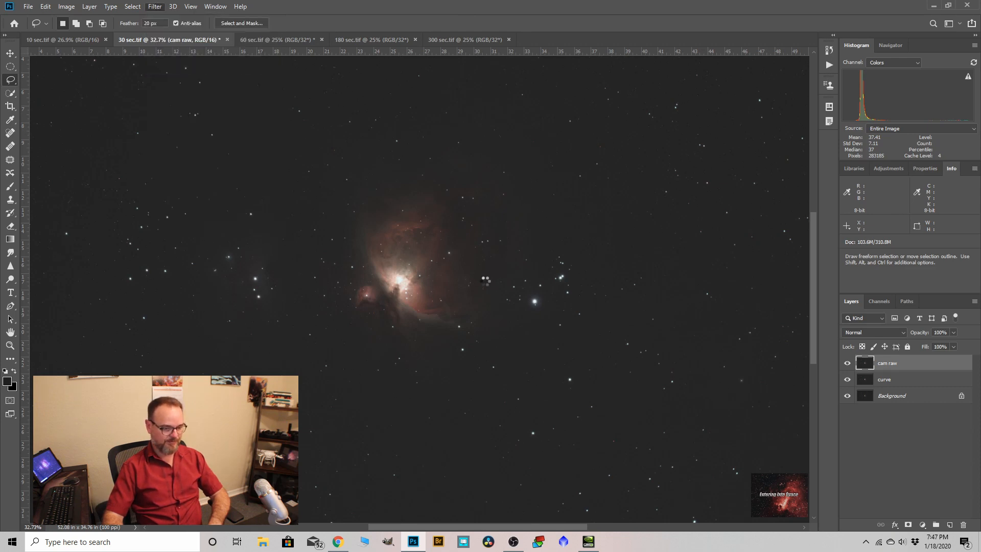
pyautogui.click(379, 253)
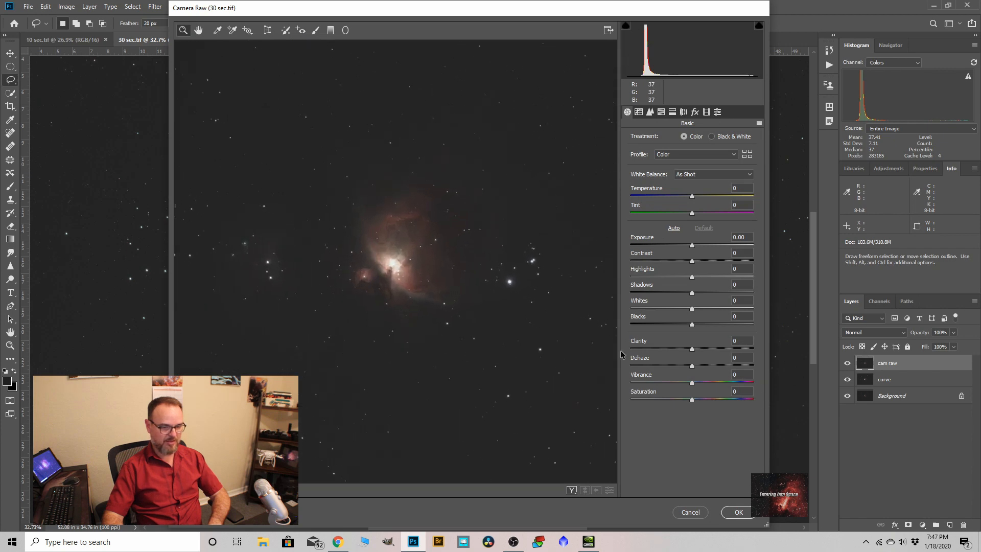
pyautogui.moveTo(692, 352); pyautogui.dragTo(701, 353)
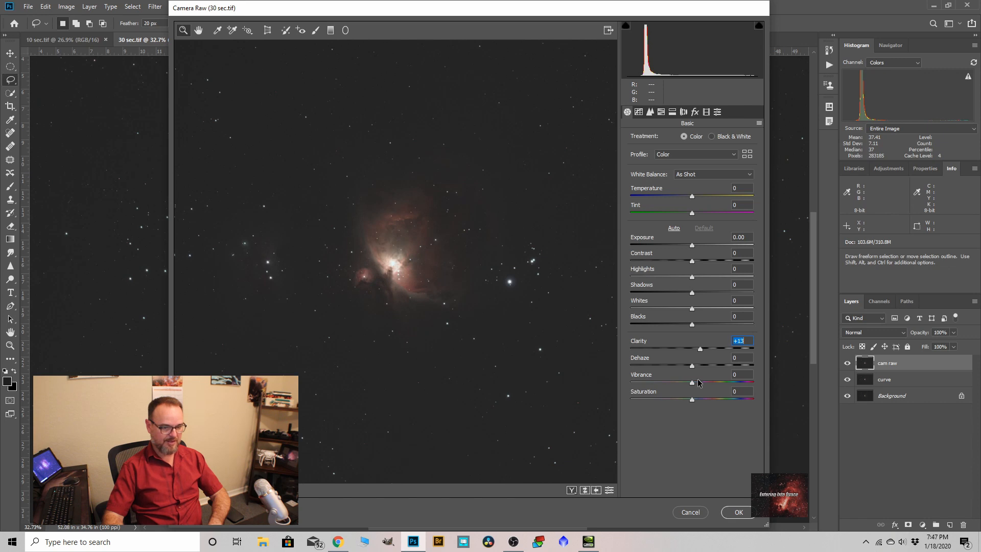
pyautogui.moveTo(692, 384); pyautogui.dragTo(697, 403)
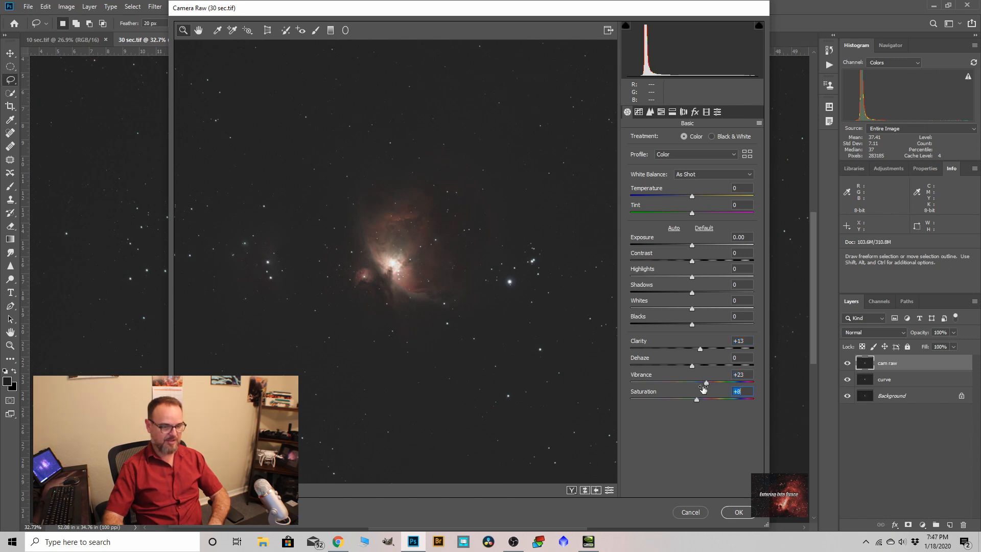
pyautogui.moveTo(693, 263); pyautogui.dragTo(698, 277)
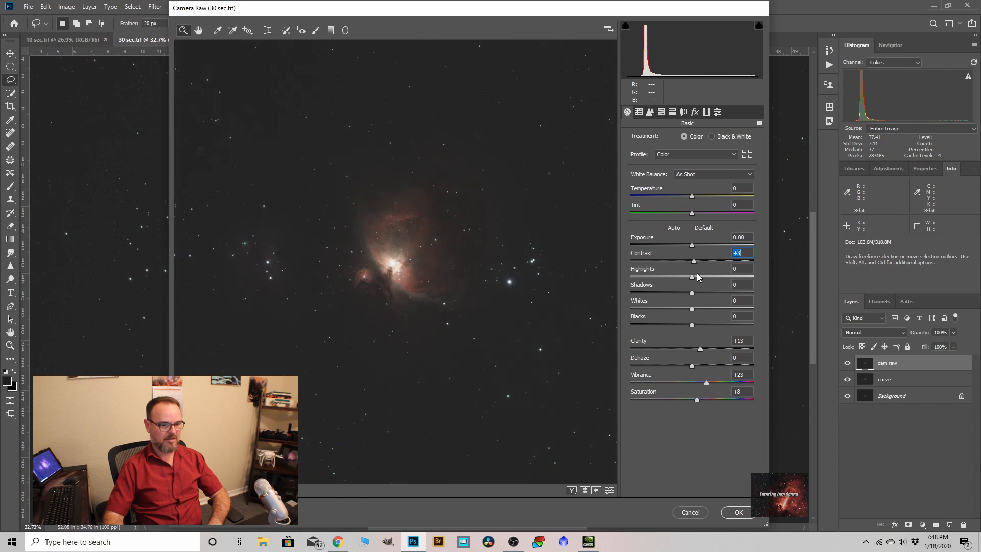
# Step: Set the parametric tone curve's Highlights to -32 and Lights to -10, and apply the Camera Raw filter
pyautogui.click(638, 112)
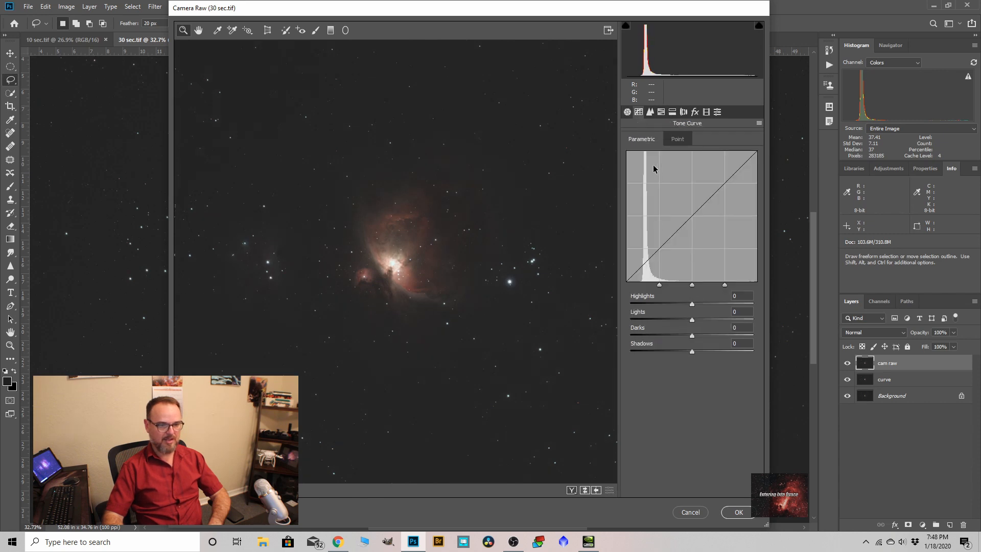
pyautogui.moveTo(692, 304)
pyautogui.mouseDown()
pyautogui.moveTo(654, 305)
pyautogui.moveTo(672, 305)
pyautogui.mouseUp()
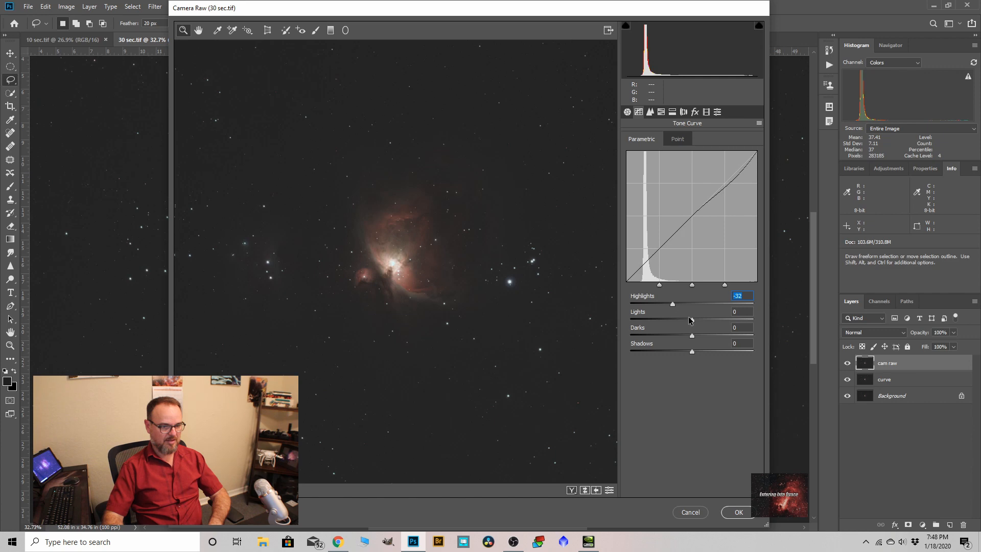
pyautogui.moveTo(692, 320); pyautogui.dragTo(686, 320)
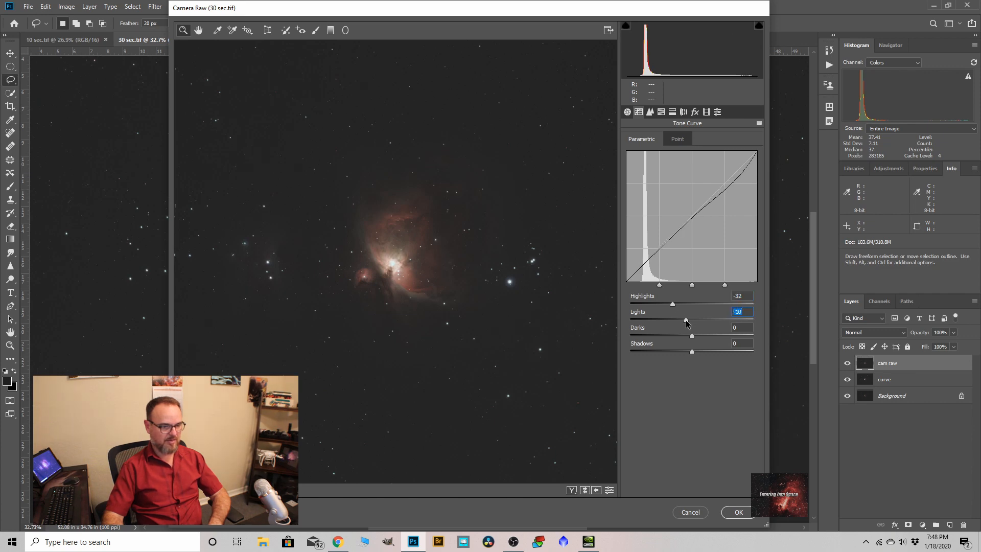
pyautogui.click(410, 270)
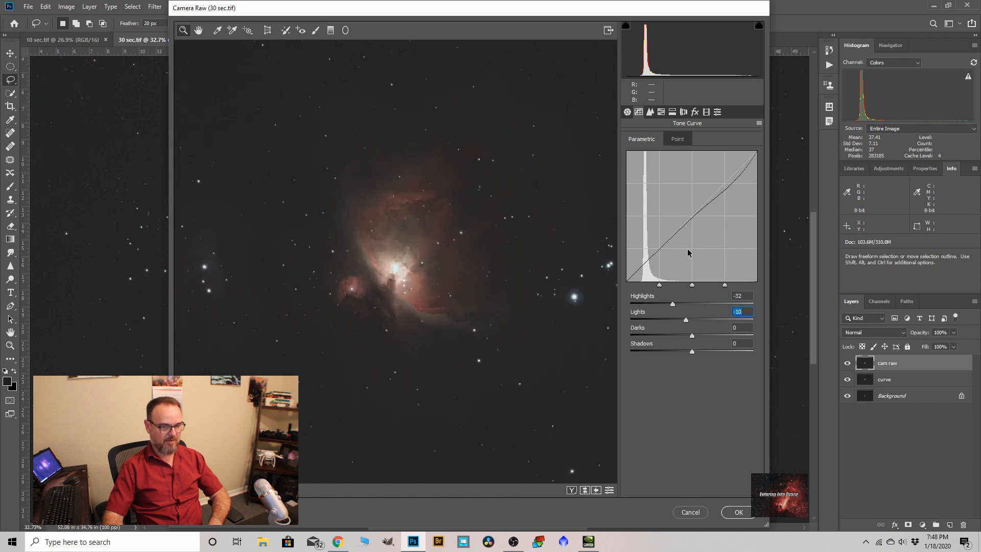
pyautogui.click(738, 512)
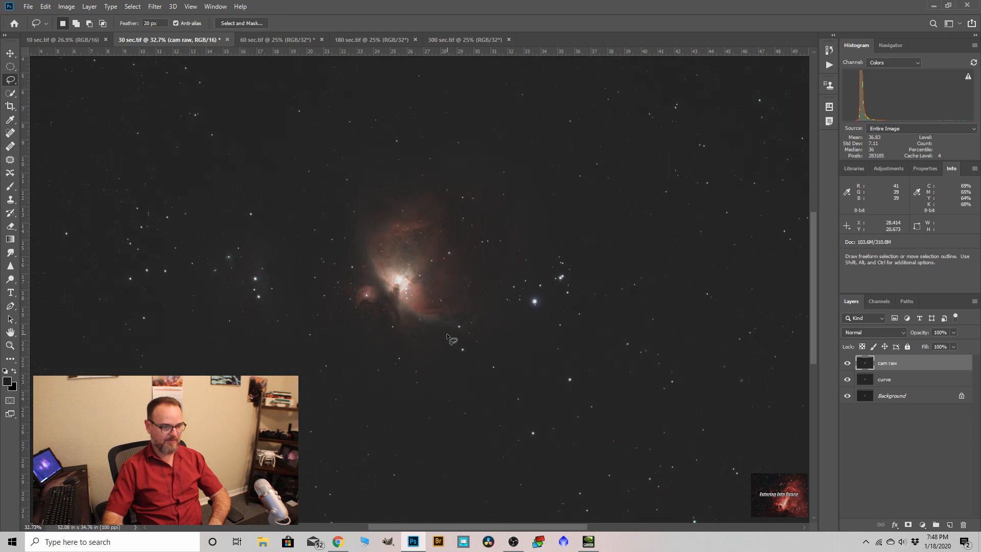
# Step: Compare the nebula core with and without the cam raw layer by toggling the layer's visibility at close range
pyautogui.scroll(5, 446, 333)
pyautogui.click(846, 365)
pyautogui.click(846, 366)
pyautogui.click(846, 366)
pyautogui.click(846, 366)
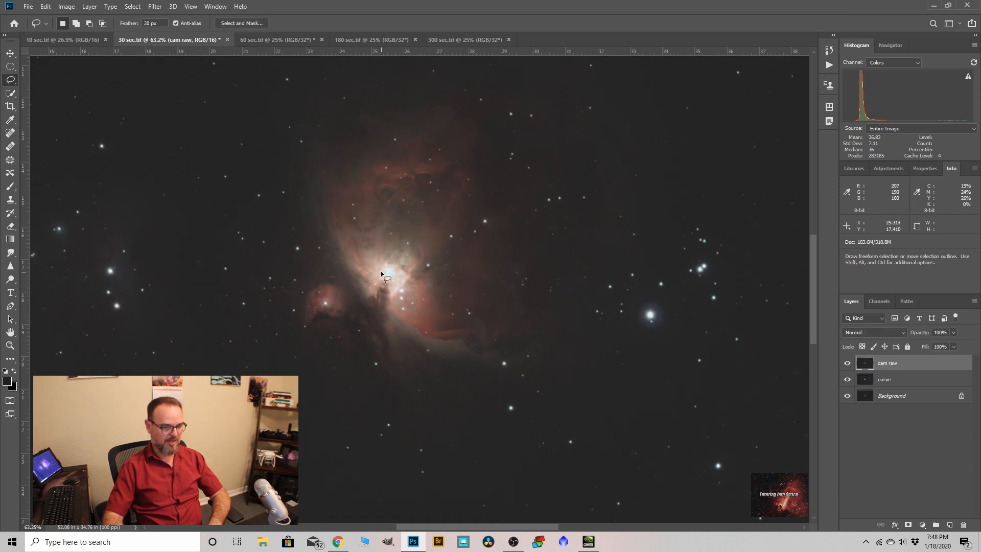
pyautogui.scroll(5, 381, 273)
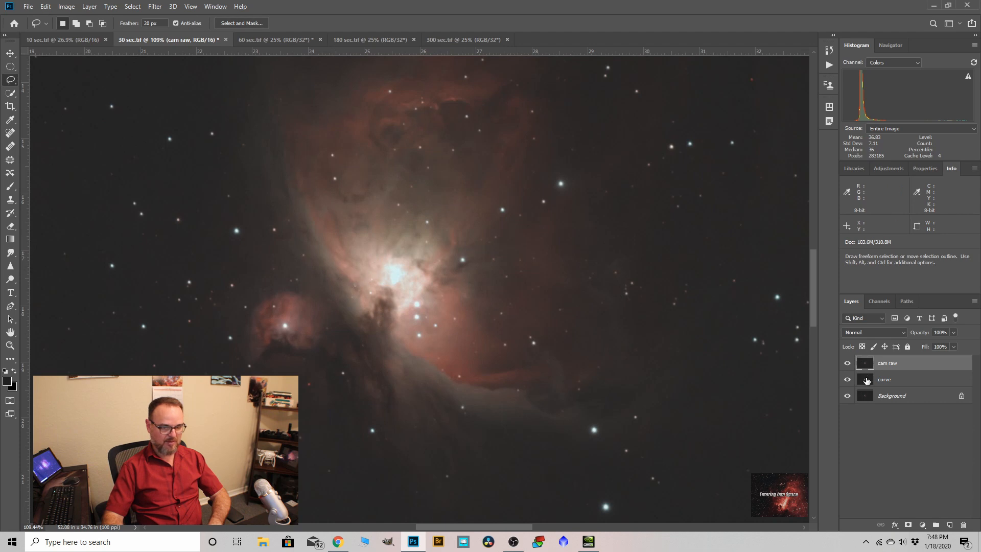
pyautogui.click(846, 363)
pyautogui.click(846, 364)
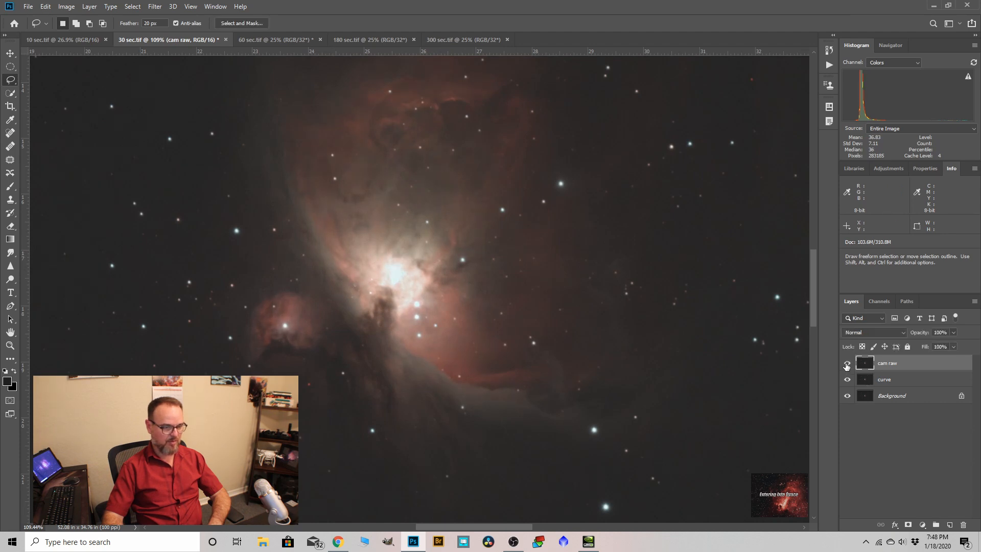
pyautogui.scroll(-4, 369, 308)
pyautogui.scroll(-2, 369, 308)
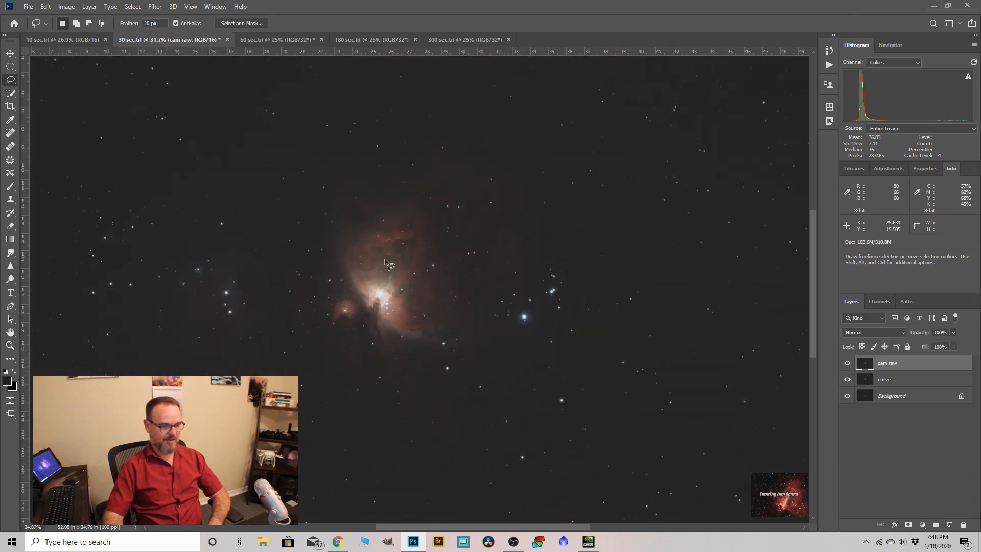
# Step: Duplicate the cam raw layer and rename the copy "unsharp"
pyautogui.moveTo(889, 367); pyautogui.dragTo(949, 524)
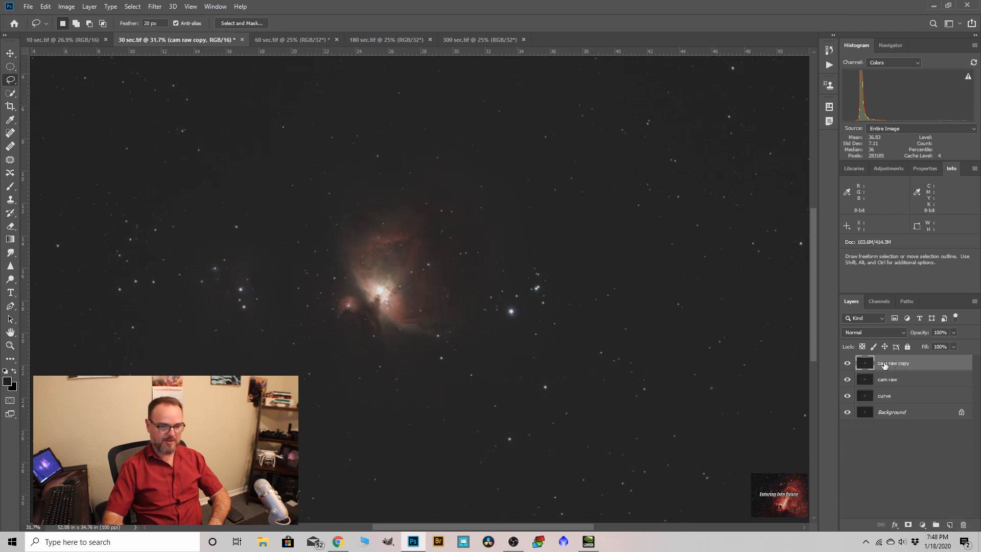
pyautogui.doubleClick(894, 363)
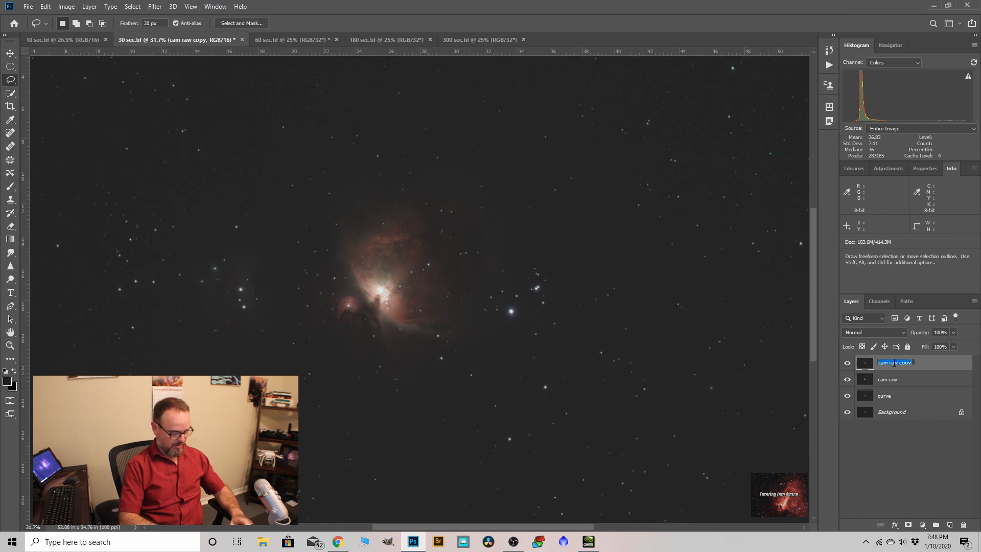
pyautogui.write('unsharp')
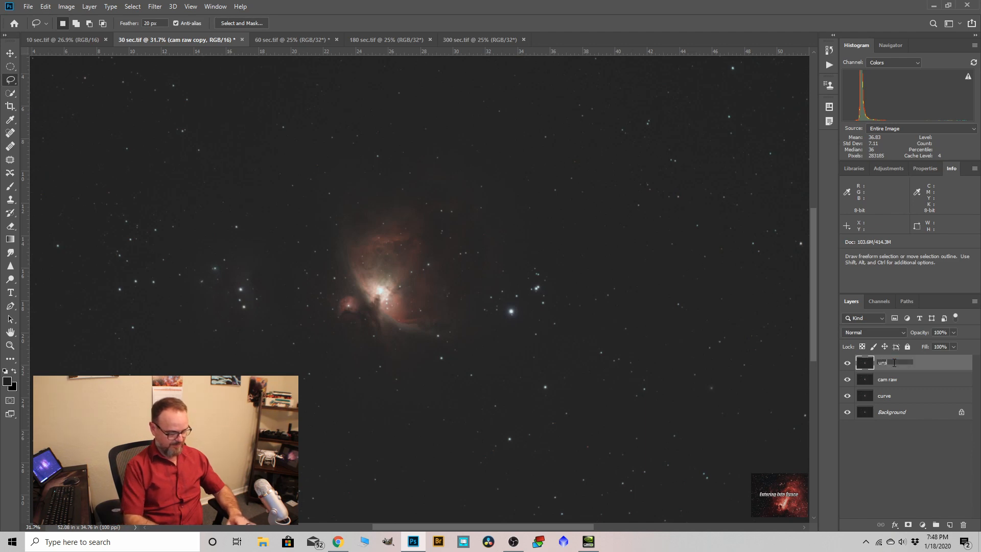
pyautogui.press('Return')
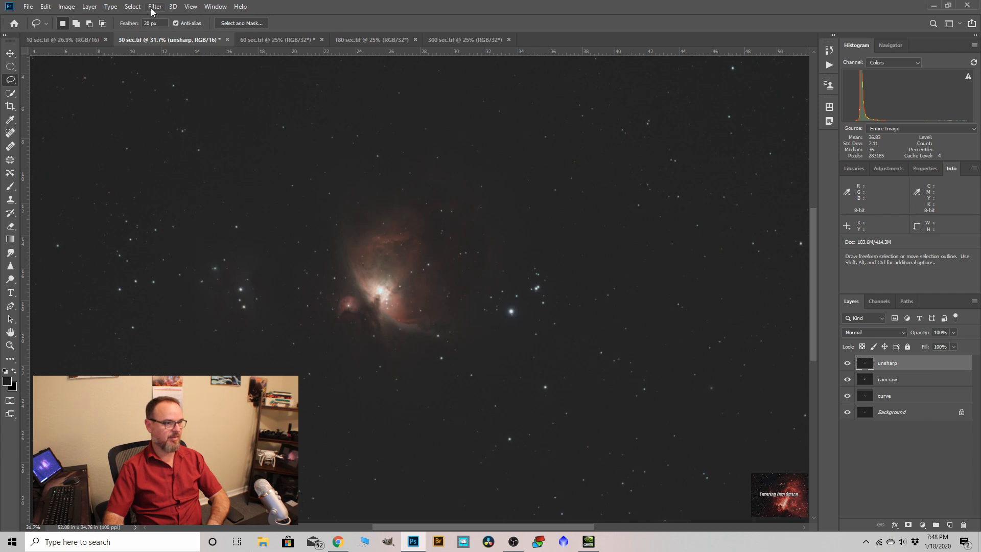
# Step: Apply Unsharp Mask to the unsharp layer with Amount 44%, Radius 4.4 pixels and Threshold 0, previewing the nebula core
pyautogui.click(152, 7)
pyautogui.moveTo(241, 185)
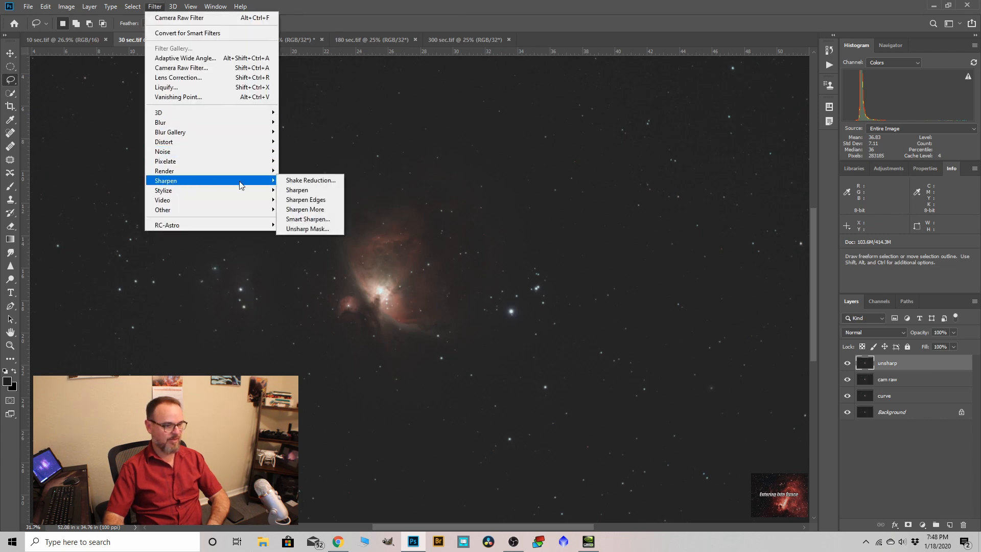
pyautogui.click(293, 229)
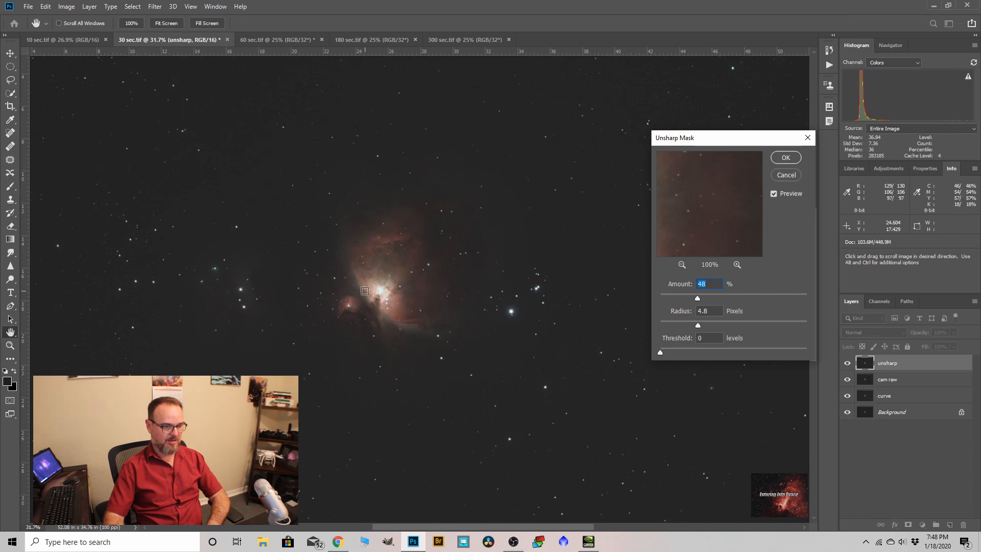
pyautogui.click(382, 292)
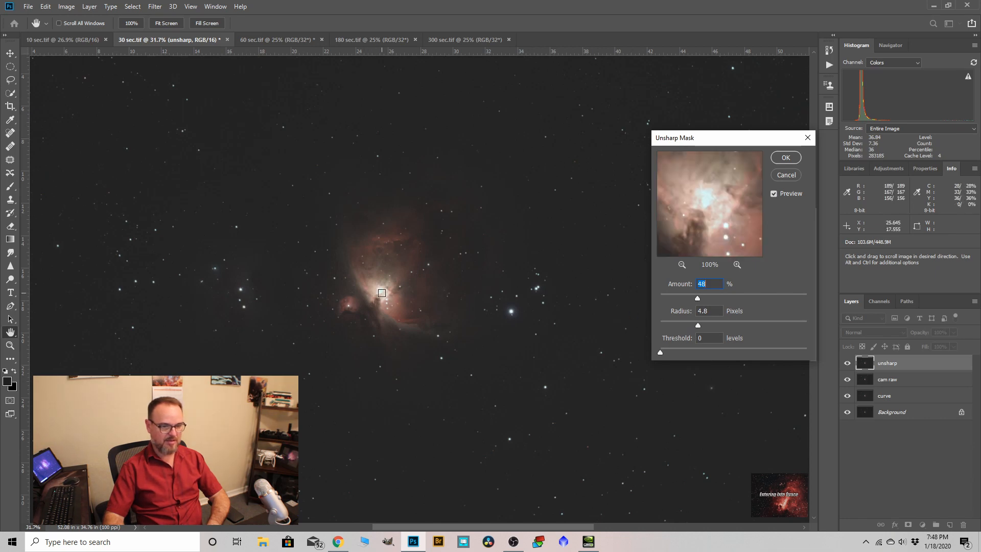
pyautogui.moveTo(698, 299); pyautogui.dragTo(694, 298)
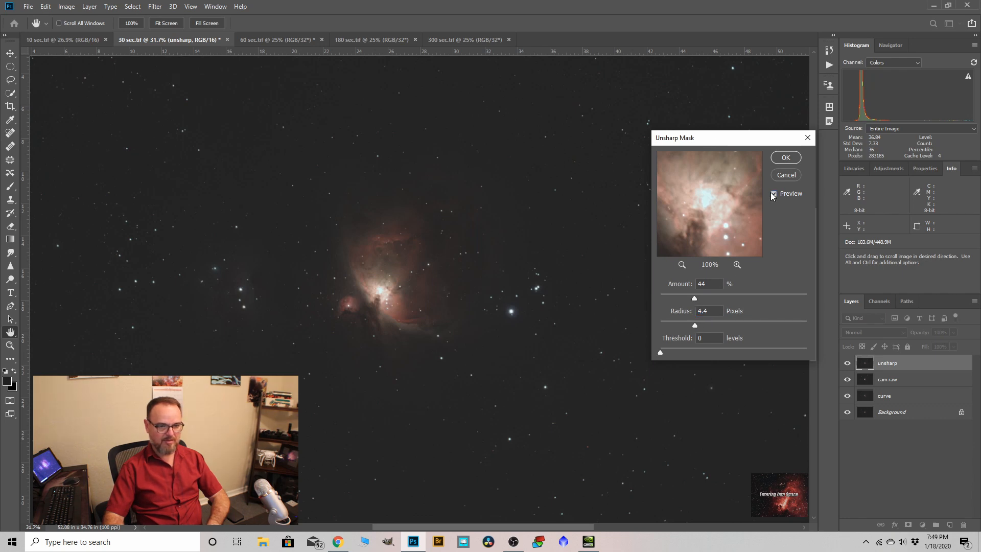
pyautogui.click(785, 158)
# Step: Duplicate the unsharp layer and rename the copy "curves"
pyautogui.scroll(-2, 374, 251)
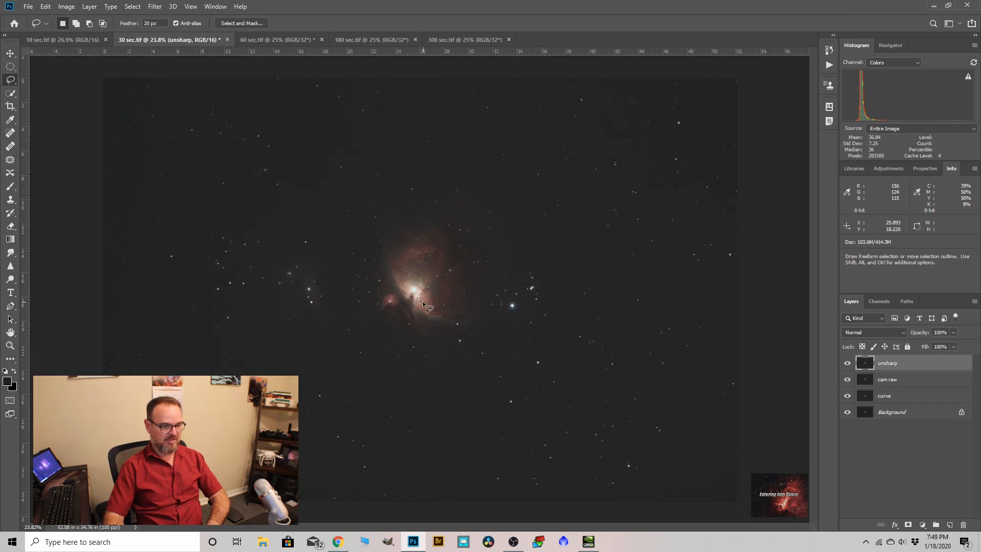
pyautogui.scroll(2, 422, 302)
pyautogui.scroll(3, 422, 301)
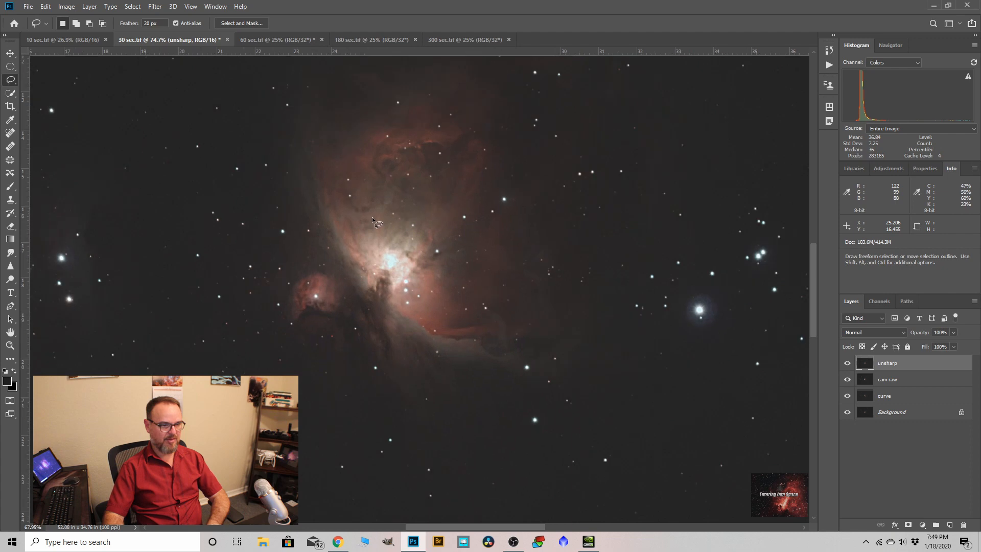
pyautogui.scroll(-1, 395, 286)
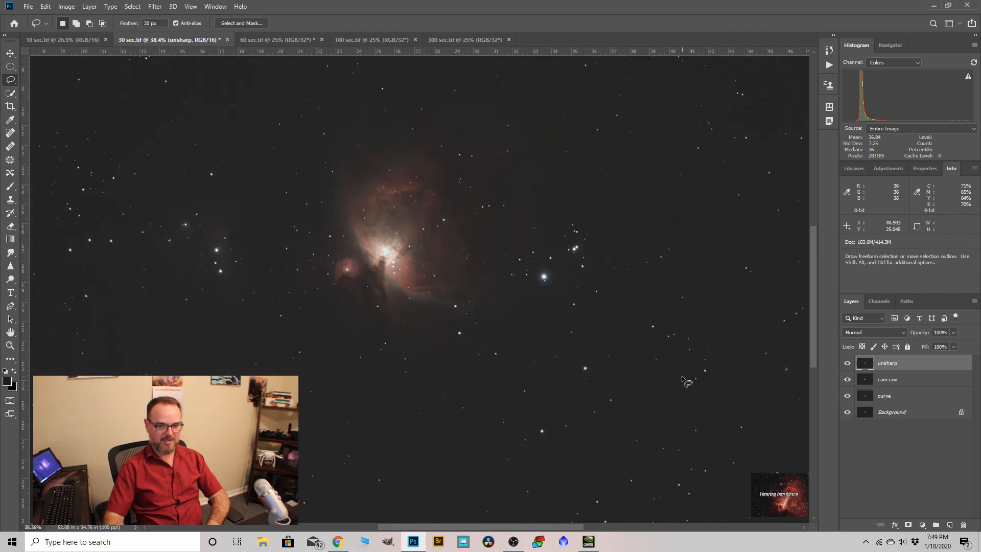
pyautogui.moveTo(889, 369); pyautogui.dragTo(949, 525)
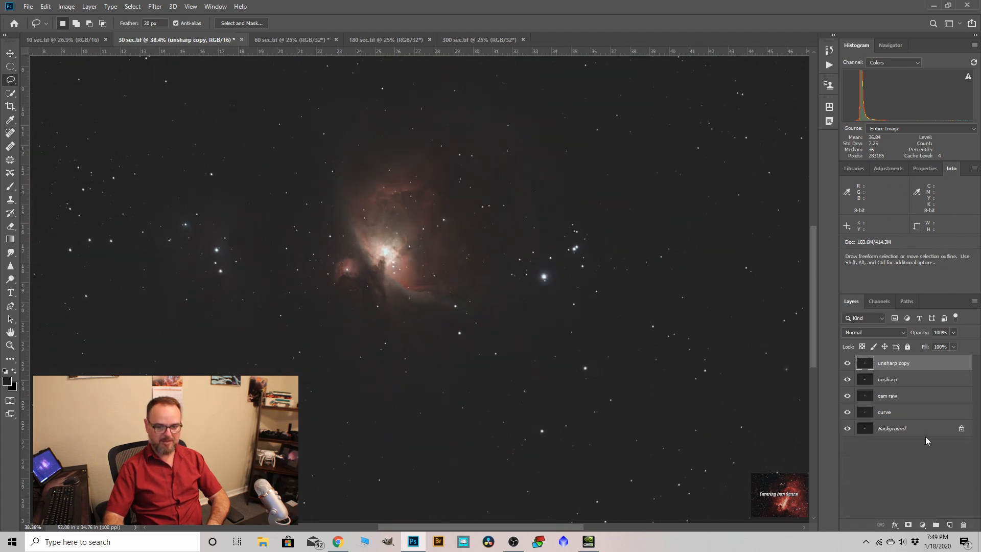
pyautogui.doubleClick(890, 364)
pyautogui.write('curves')
pyautogui.press('Return')
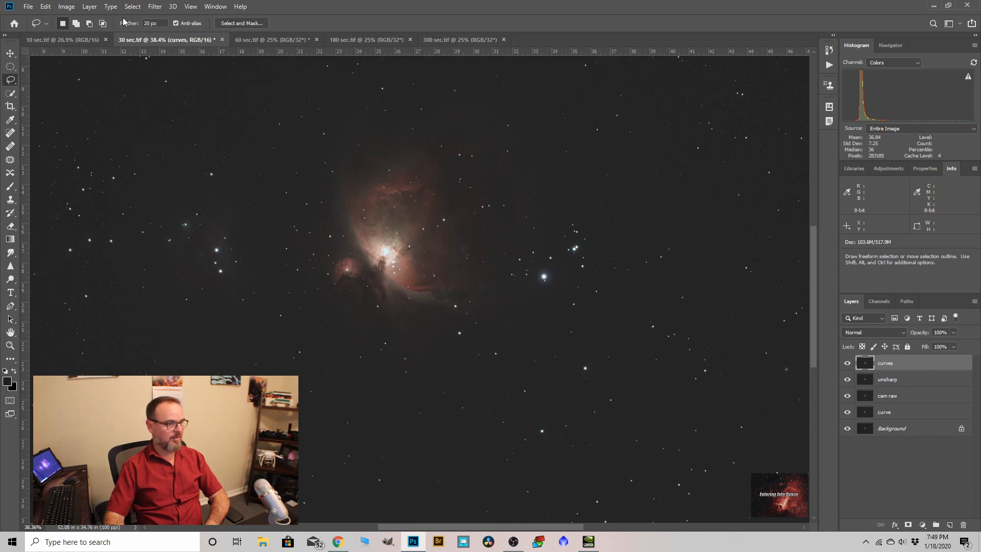
# Step: Start a Curves adjustment on the curves layer and lock the bright nebula core with baseline points at 159 and 168
pyautogui.click(67, 7)
pyautogui.moveTo(75, 34)
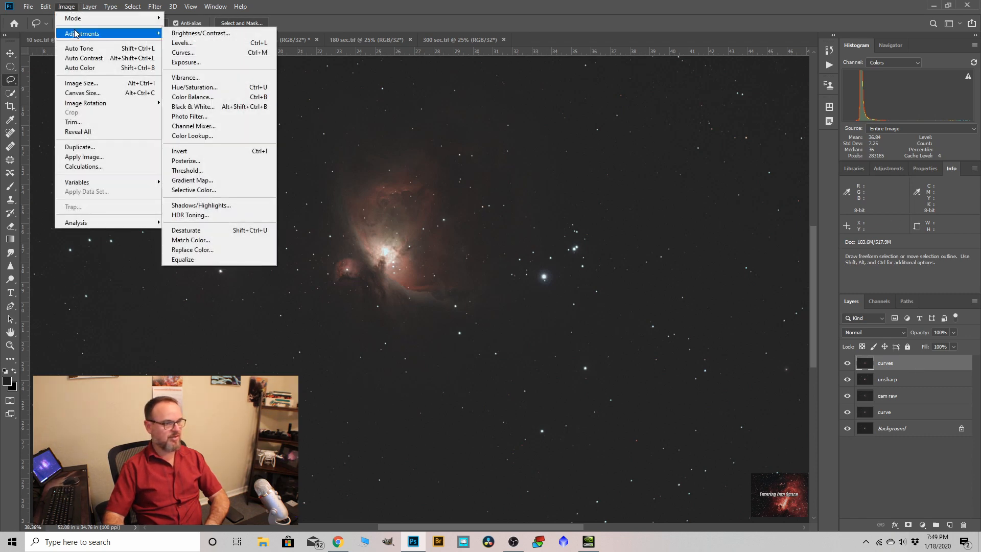
pyautogui.click(183, 52)
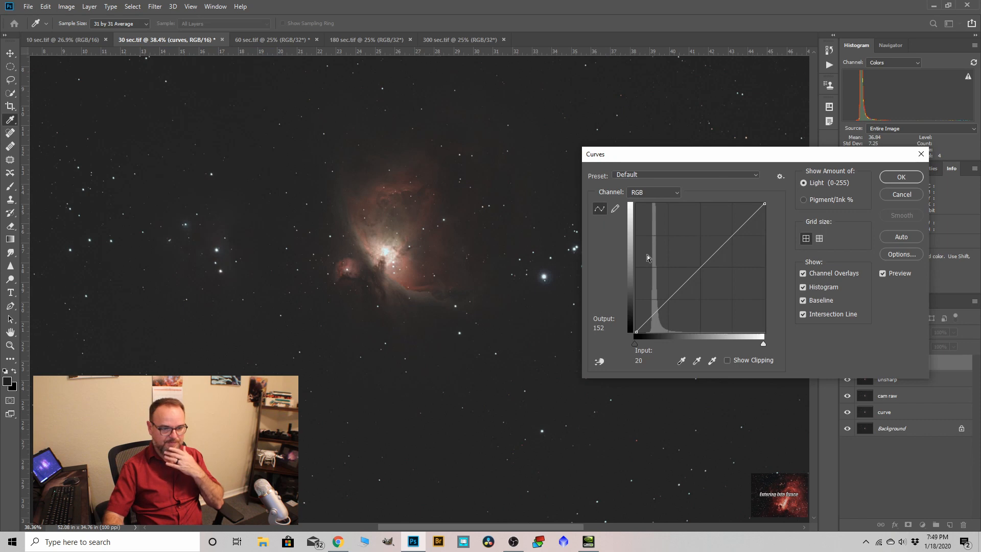
pyautogui.click(600, 361)
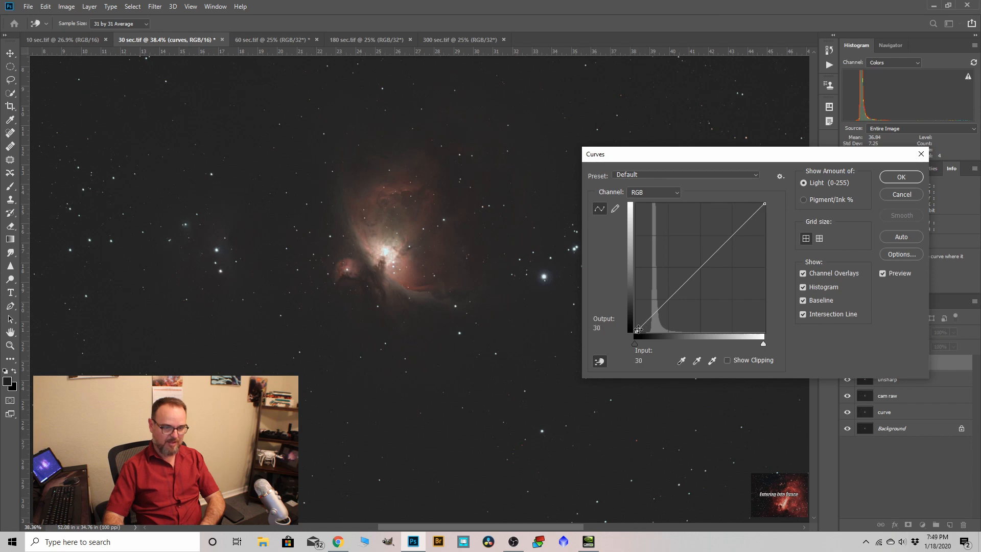
pyautogui.keyDown('ctrl'); pyautogui.click(399, 244); pyautogui.keyUp('ctrl')
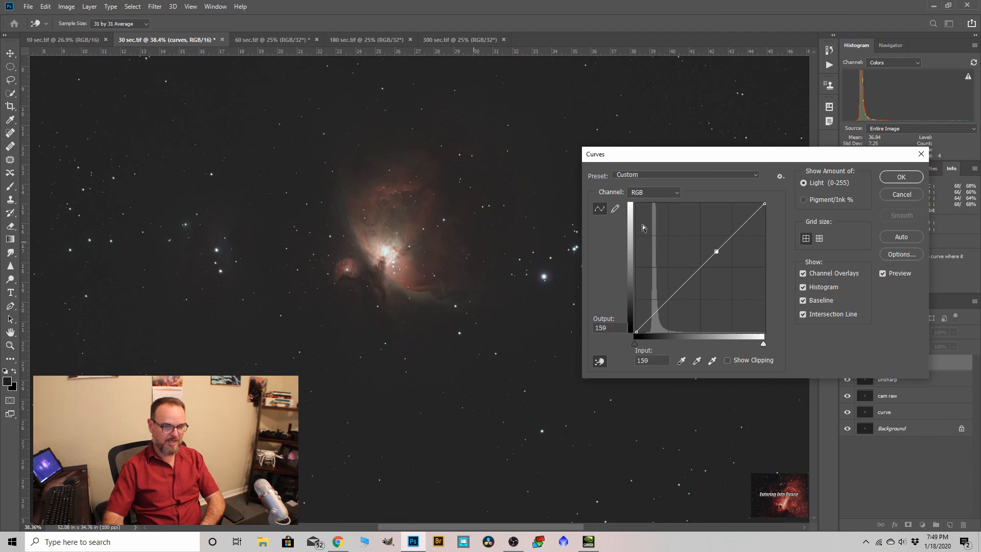
pyautogui.click(720, 247)
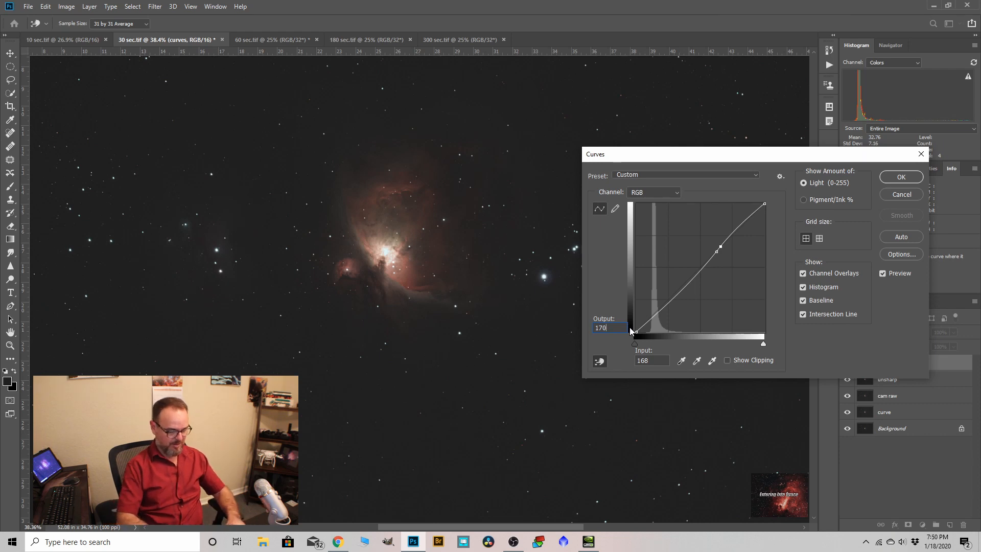
pyautogui.press('BackSpace')
pyautogui.press('BackSpace')
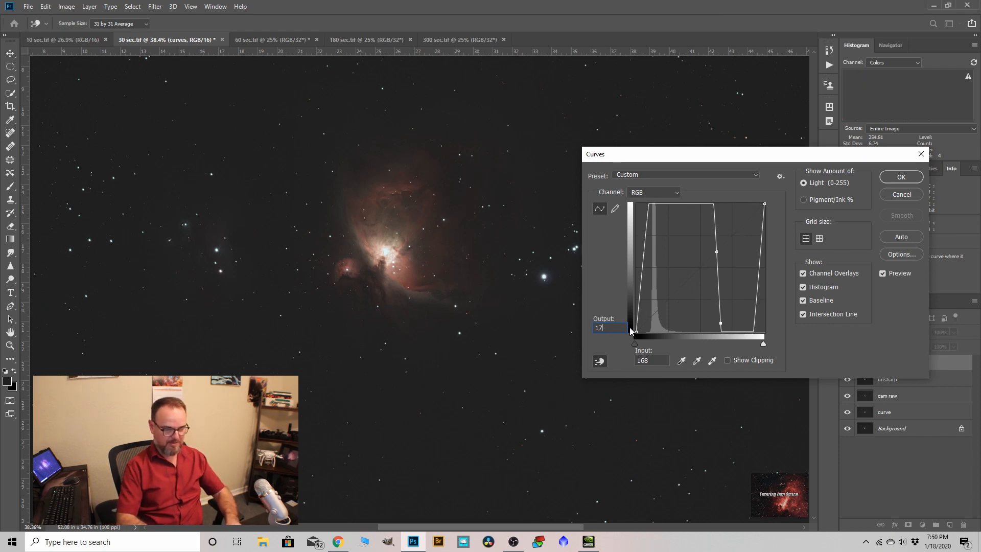
pyautogui.write('68')
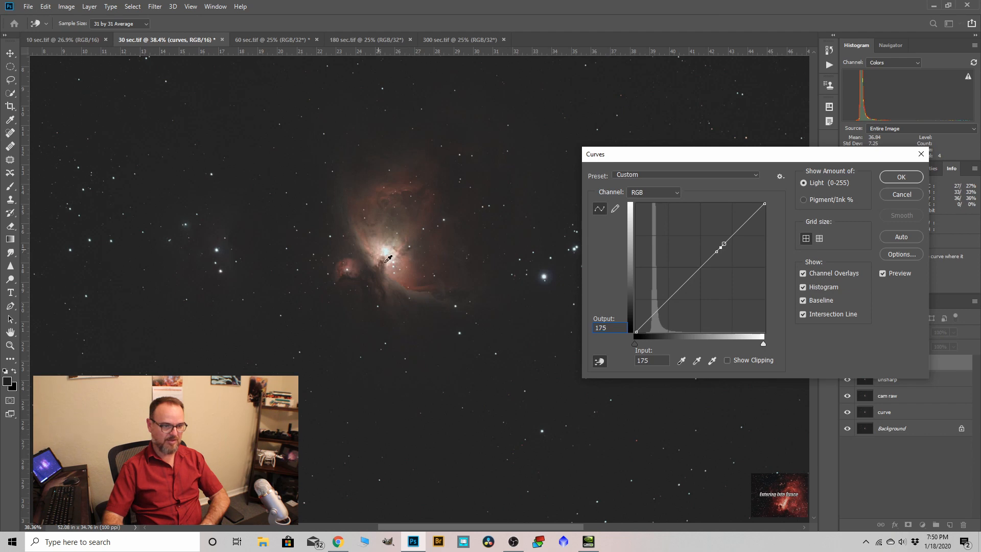
# Step: Shape the curve with a shadow point at input 31, output 28 and a nebula point at input 67, output 72, and apply it
pyautogui.moveTo(676, 292)
pyautogui.mouseDown()
pyautogui.moveTo(682, 306)
pyautogui.moveTo(672, 293)
pyautogui.mouseUp()
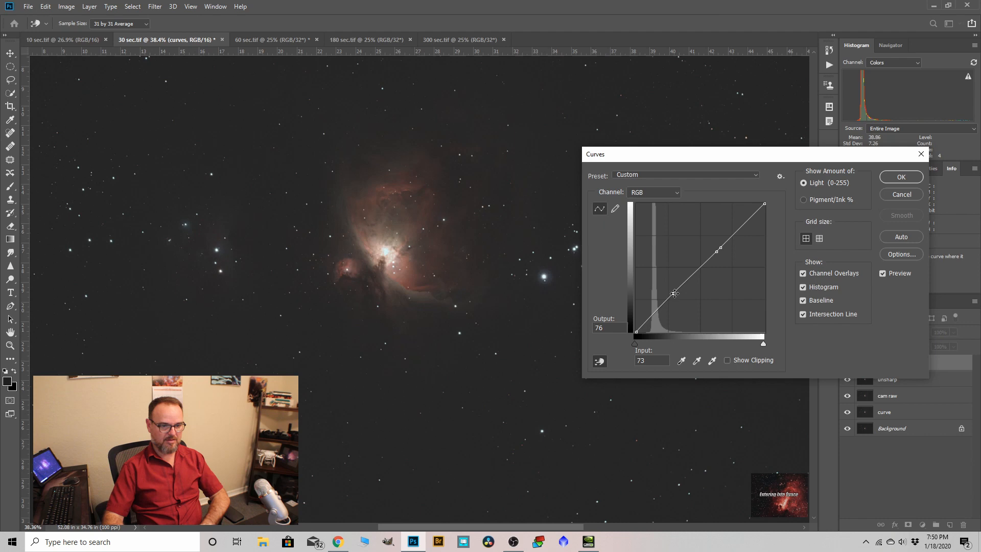
pyautogui.moveTo(674, 293); pyautogui.dragTo(625, 292)
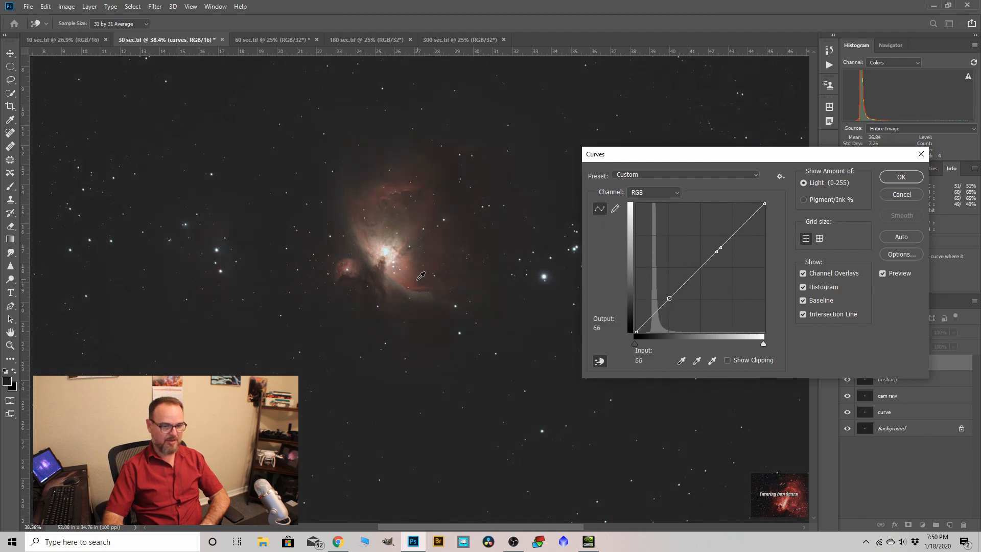
pyautogui.keyDown('ctrl'); pyautogui.click(421, 275); pyautogui.keyUp('ctrl')
pyautogui.moveTo(669, 298); pyautogui.dragTo(652, 317)
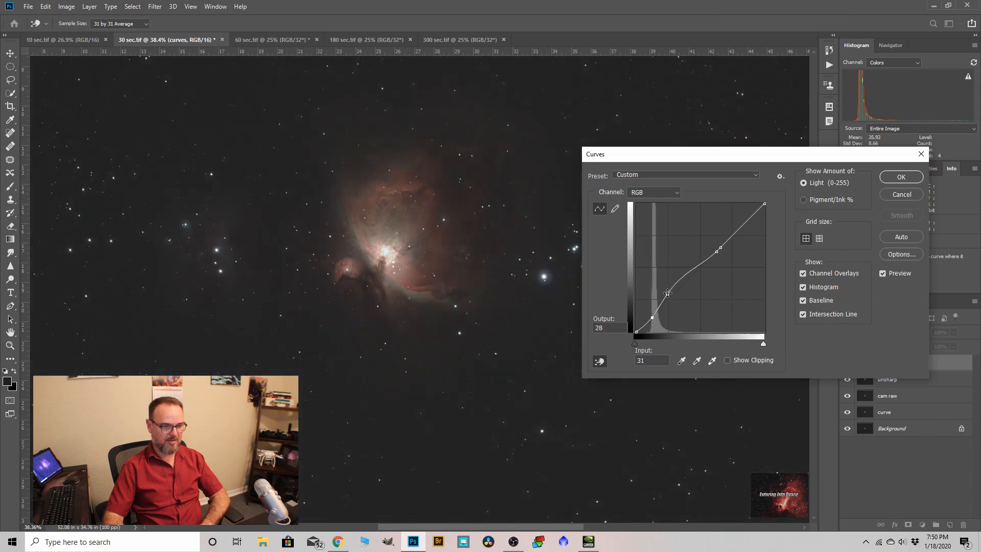
pyautogui.moveTo(667, 293); pyautogui.dragTo(670, 295)
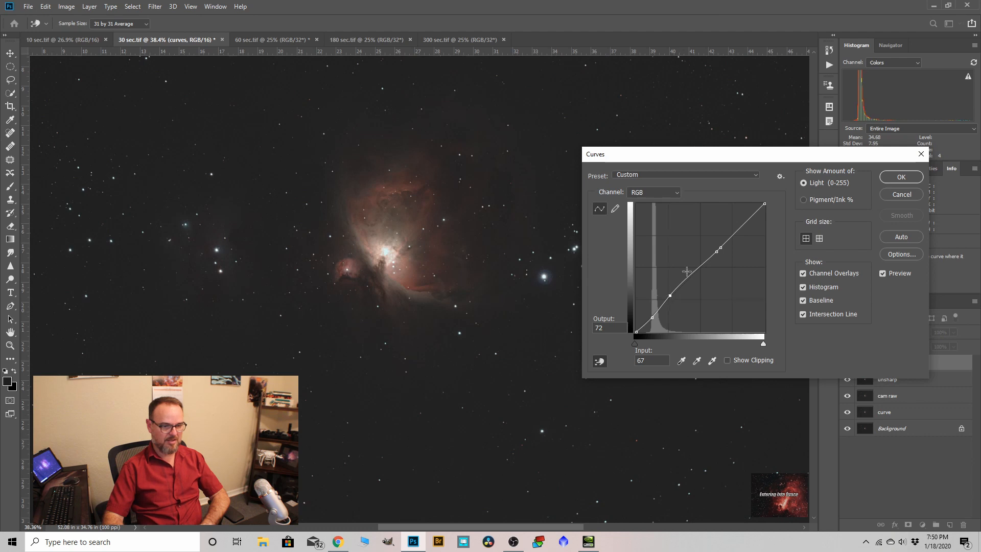
pyautogui.click(882, 273)
pyautogui.click(900, 177)
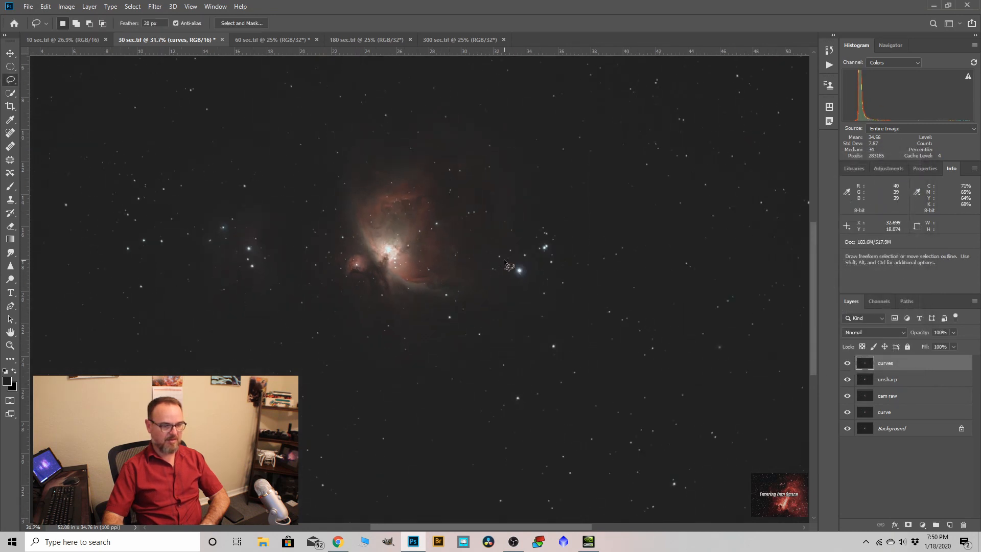
# Step: Fit the 30 sec image in the window and save it as a ZIP-compressed TIFF with its layers included
pyautogui.hotkey('ctrl', '0')
pyautogui.click(28, 6)
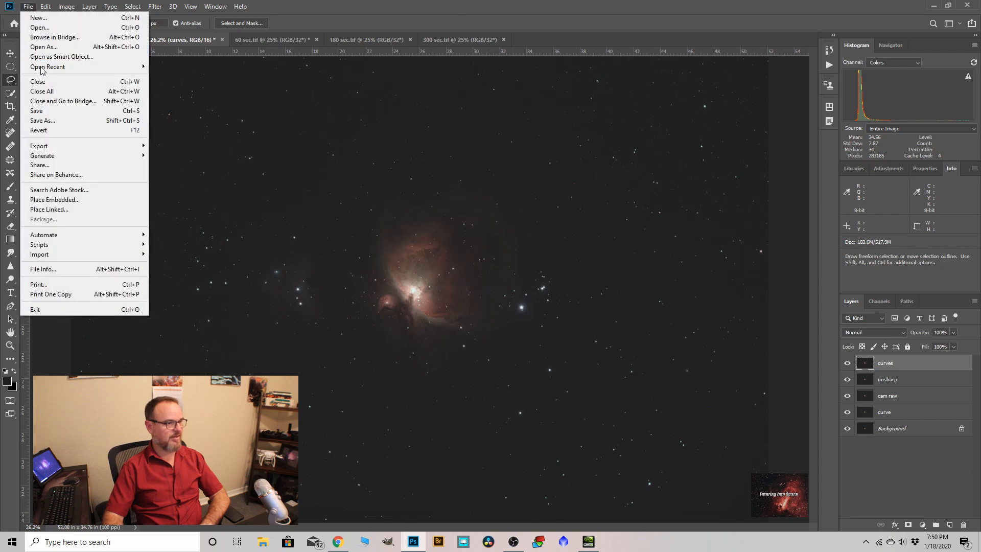
pyautogui.click(37, 111)
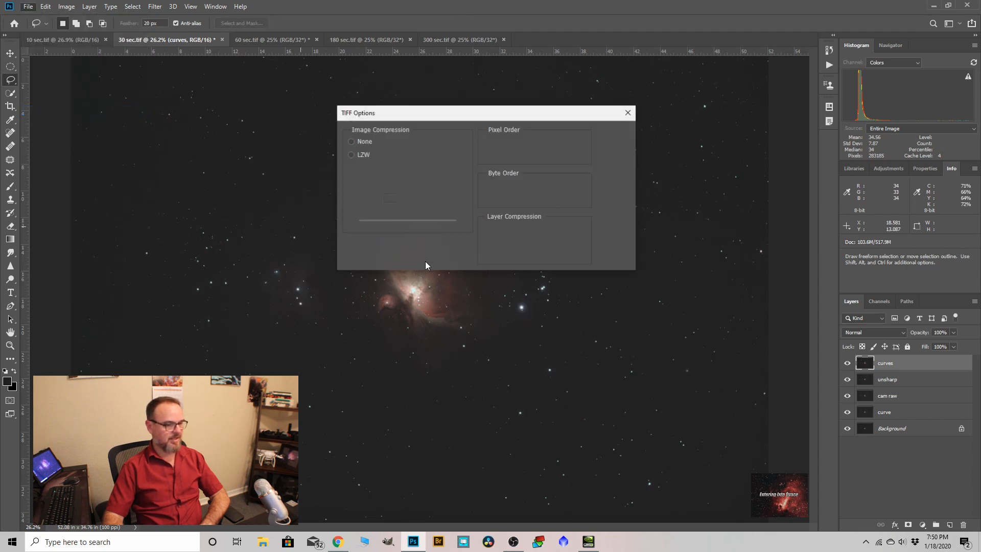
pyautogui.click(604, 140)
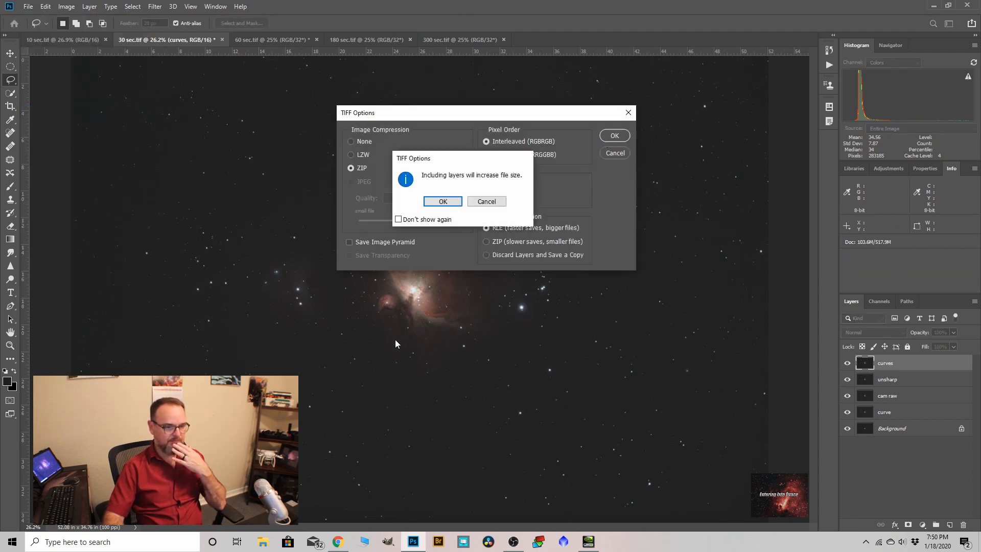
pyautogui.click(442, 202)
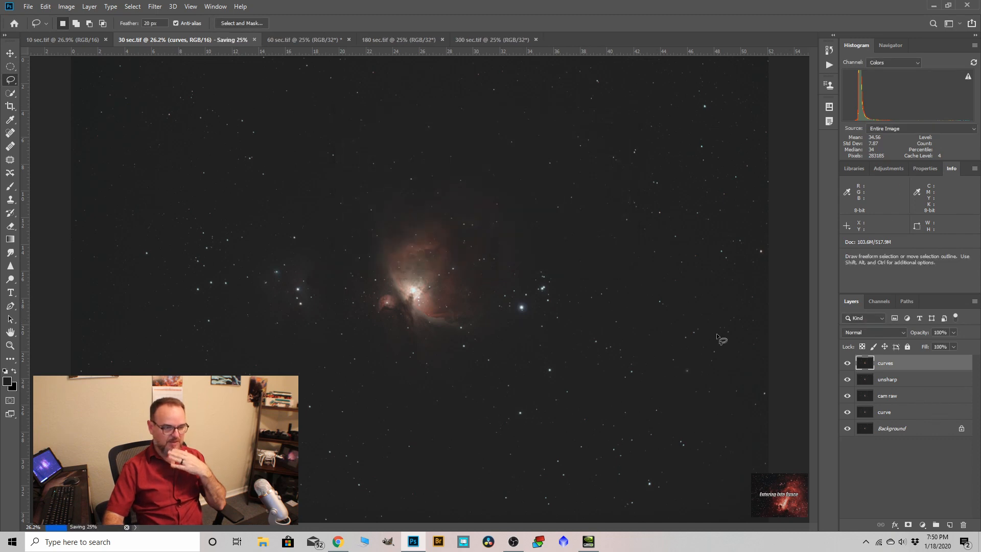
pyautogui.scroll(5, 418, 293)
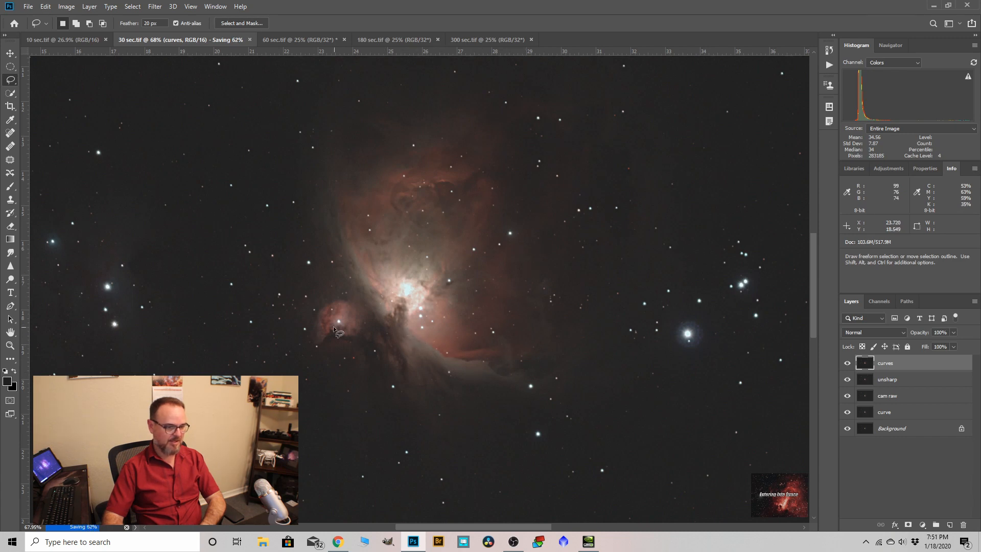
pyautogui.scroll(-4, 371, 275)
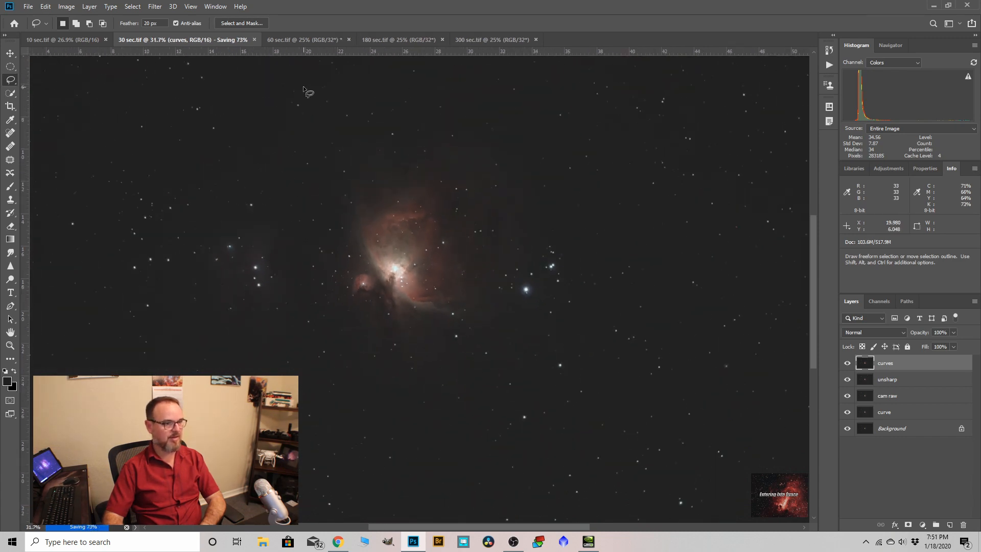
# Step: Switch to the 60 sec image and apply a Levels adjustment with the white input level at 220
pyautogui.click(272, 40)
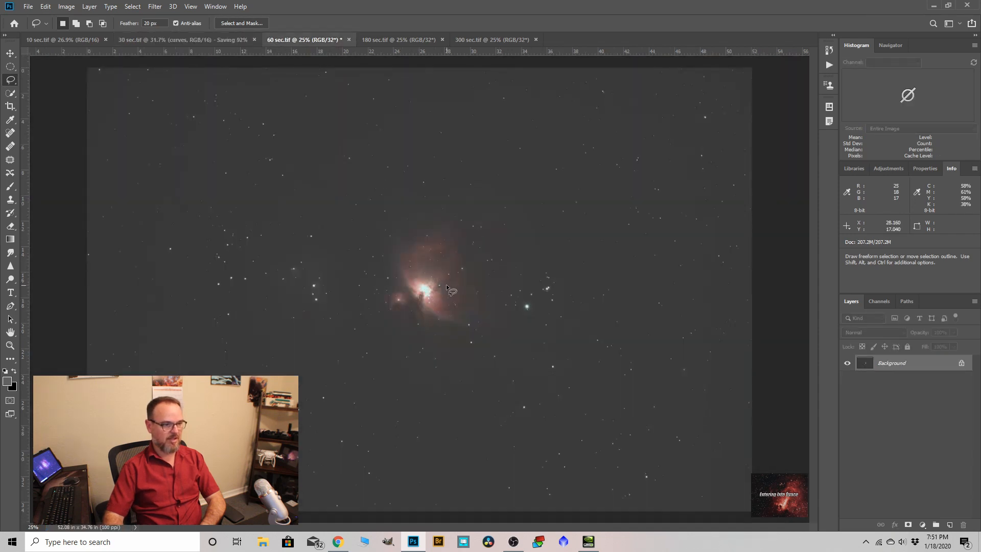
pyautogui.scroll(1, 446, 287)
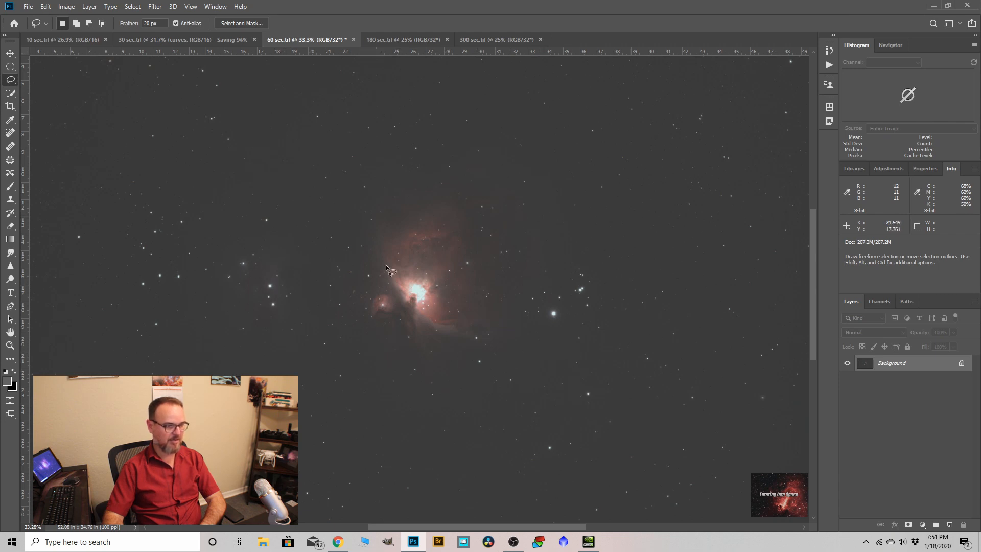
pyautogui.scroll(-1, 425, 228)
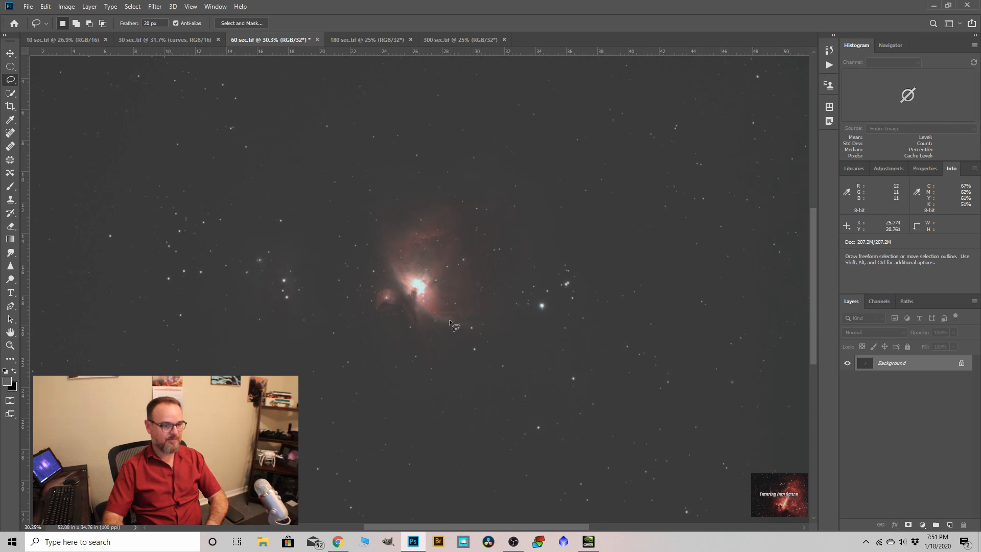
pyautogui.click(72, 7)
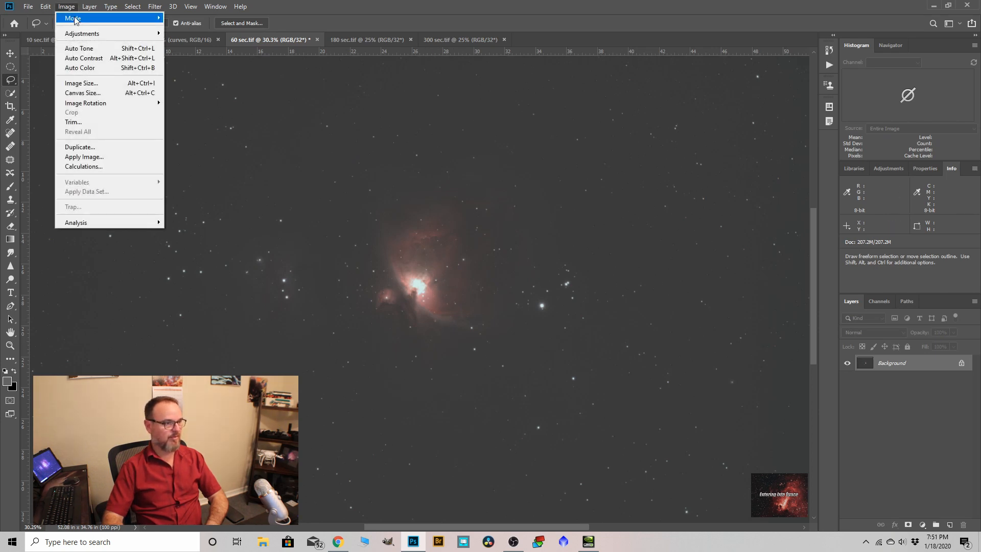
pyautogui.moveTo(79, 18)
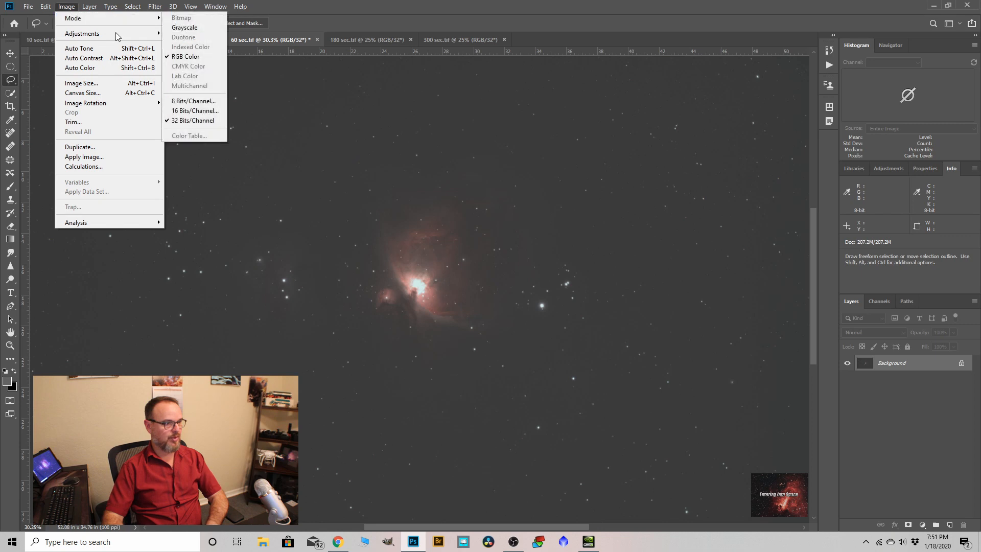
pyautogui.click(193, 120)
pyautogui.click(67, 7)
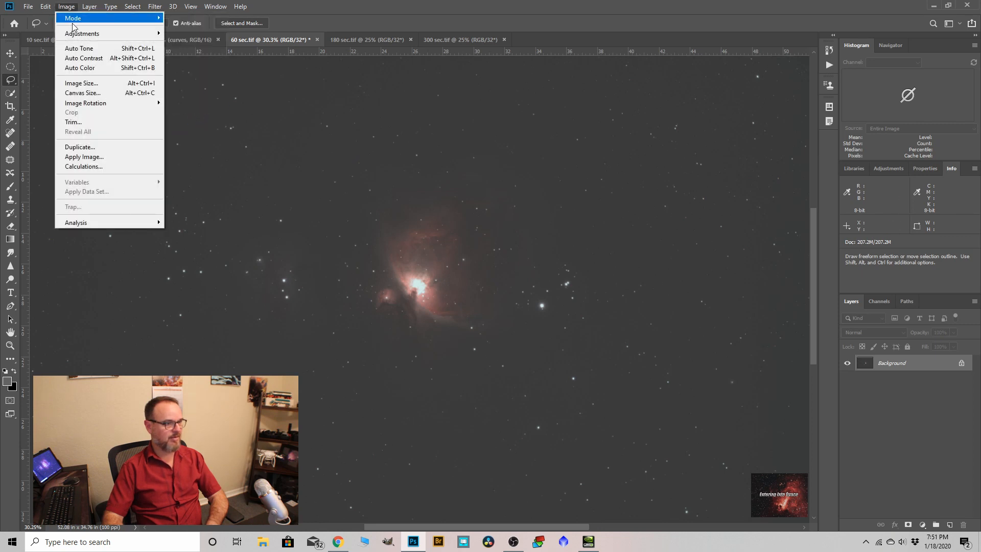
pyautogui.moveTo(75, 35)
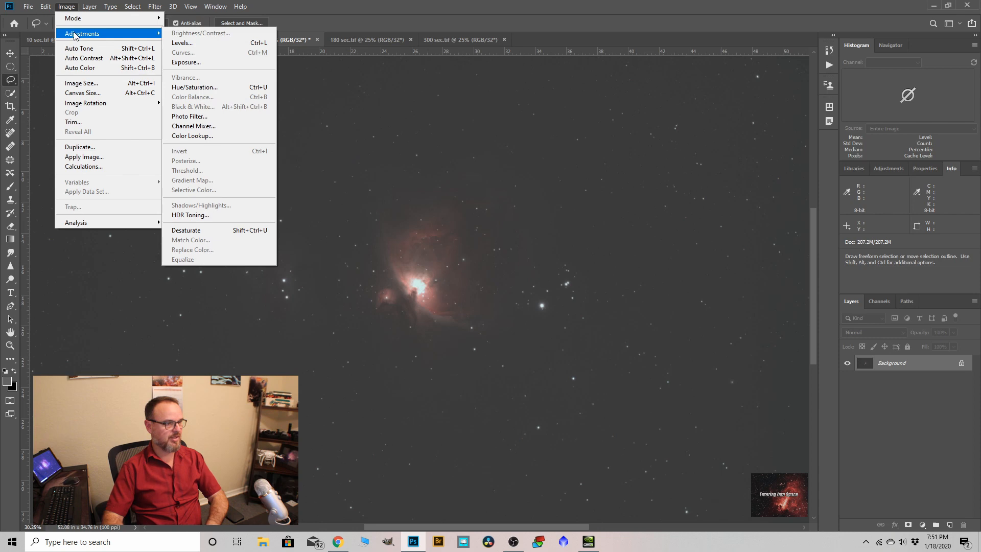
pyautogui.click(182, 43)
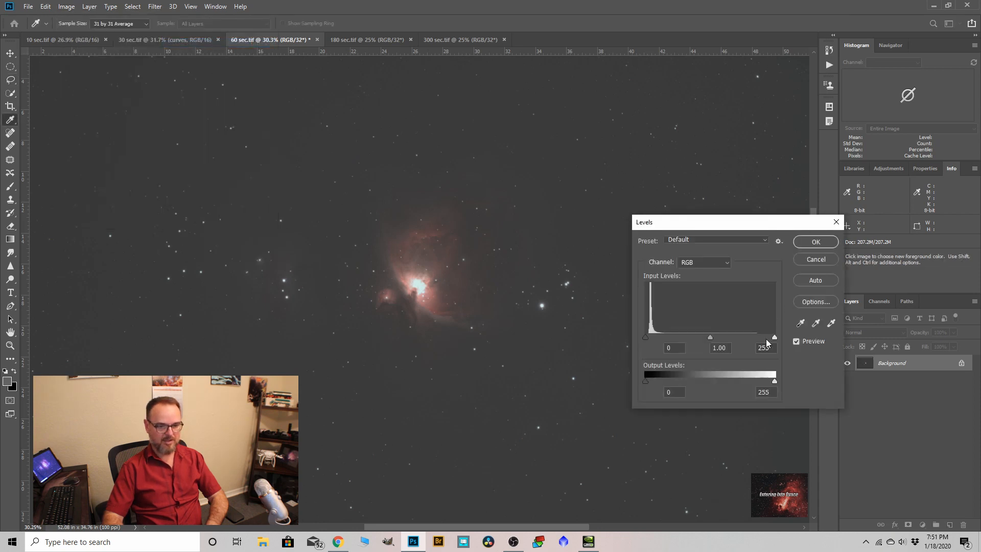
pyautogui.moveTo(771, 338); pyautogui.dragTo(758, 335)
pyautogui.click(816, 241)
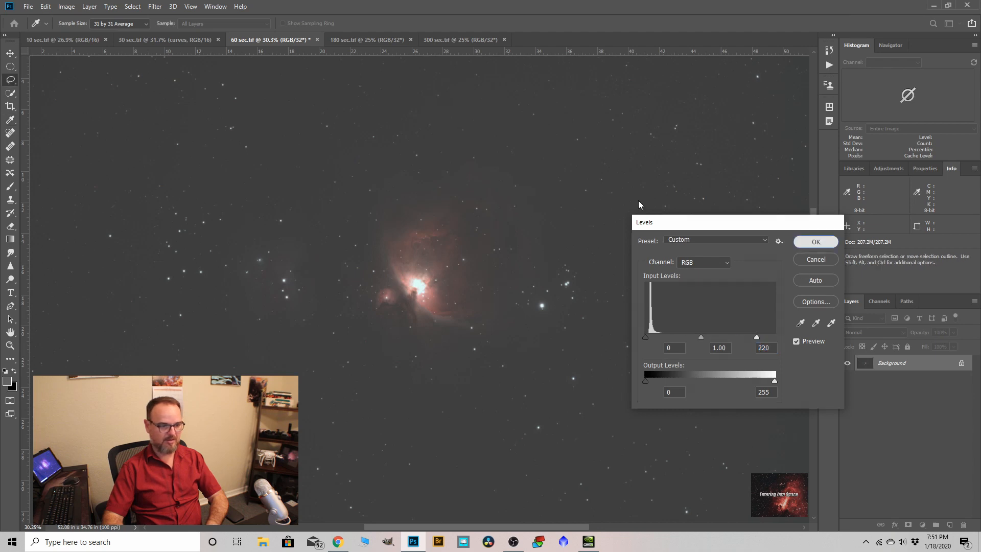
# Step: Brighten the 60 sec image's midtones with another Levels adjustment, shifting the midtone input slightly toward the shadows
pyautogui.click(66, 6)
pyautogui.moveTo(81, 33)
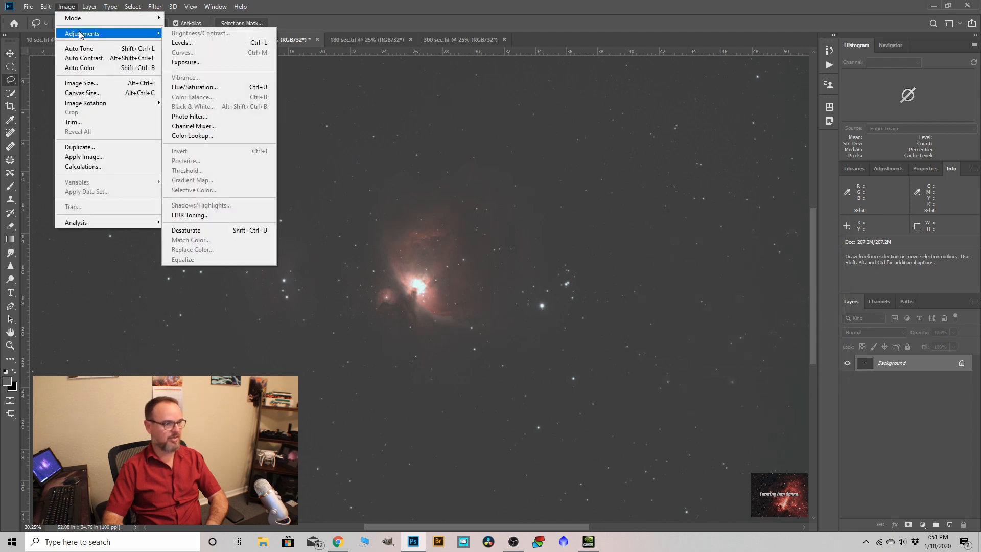
pyautogui.click(174, 43)
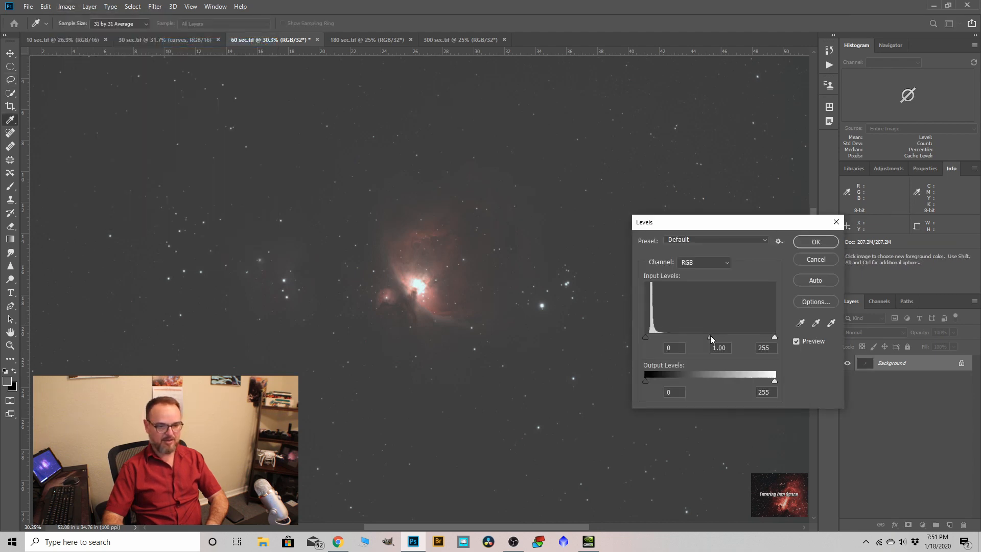
pyautogui.click(703, 337)
pyautogui.click(805, 246)
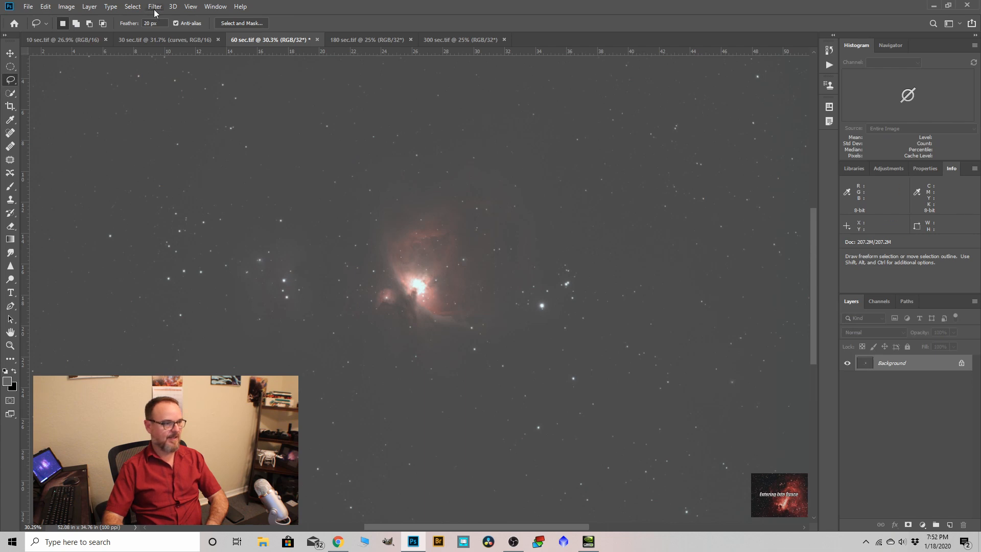
# Step: Darken the 60 sec image's background with a Levels adjustment that sets the black input level to 6
pyautogui.click(92, 7)
pyautogui.moveTo(100, 21)
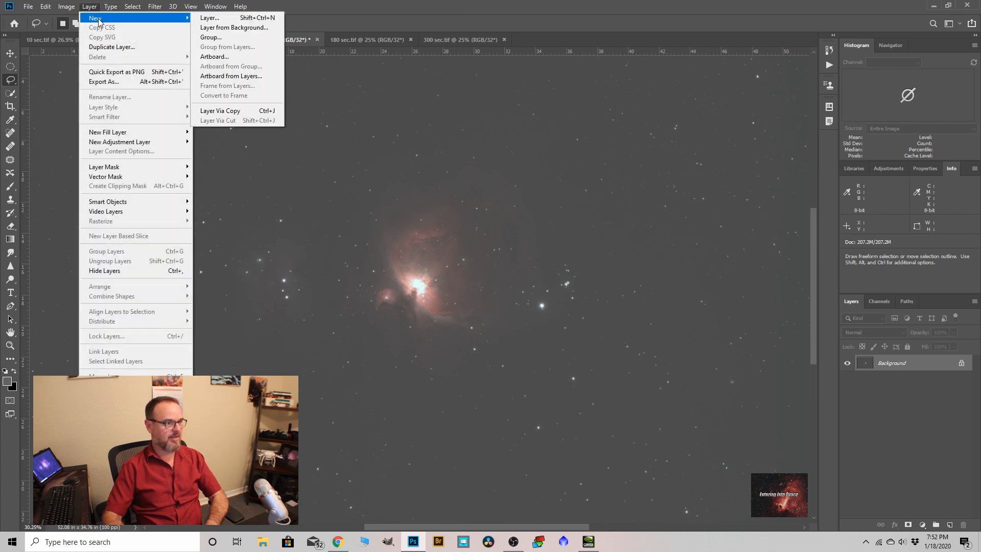
pyautogui.moveTo(67, 6)
pyautogui.moveTo(67, 35)
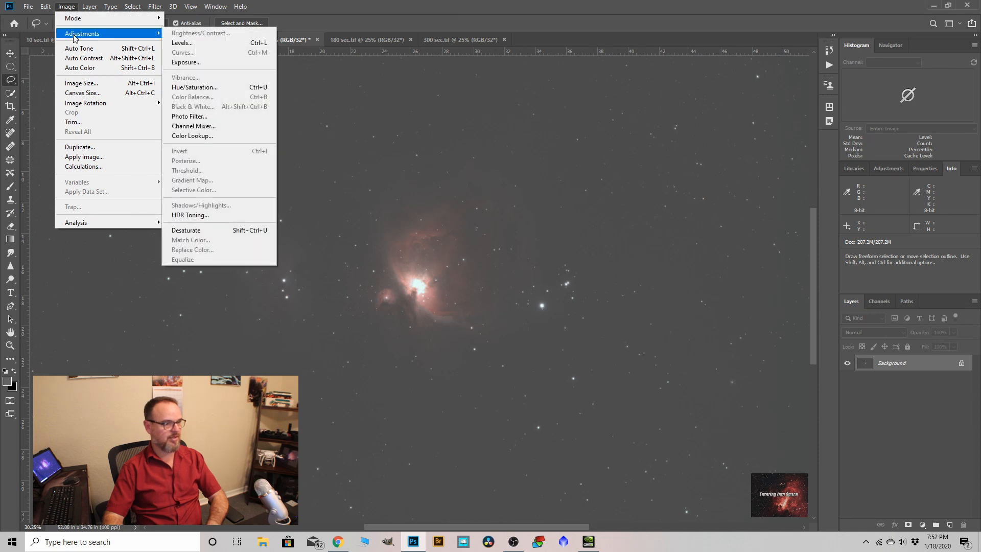
pyautogui.click(181, 44)
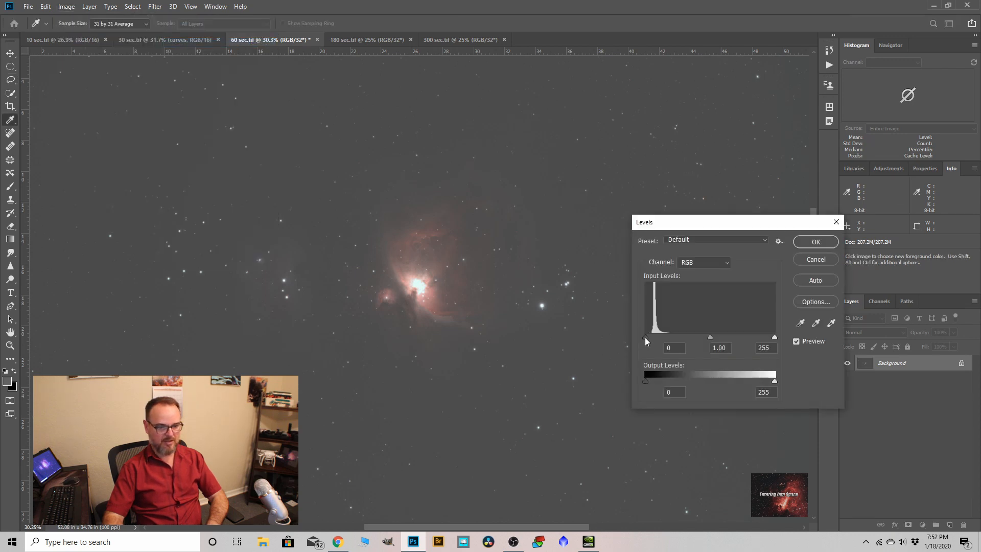
pyautogui.moveTo(644, 337); pyautogui.dragTo(649, 335)
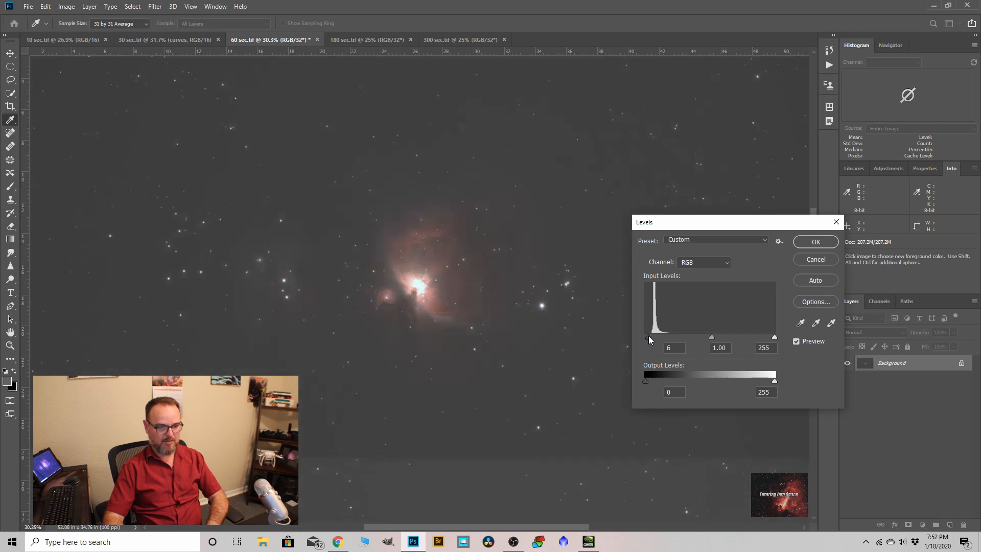
pyautogui.click(815, 242)
pyautogui.press('l')
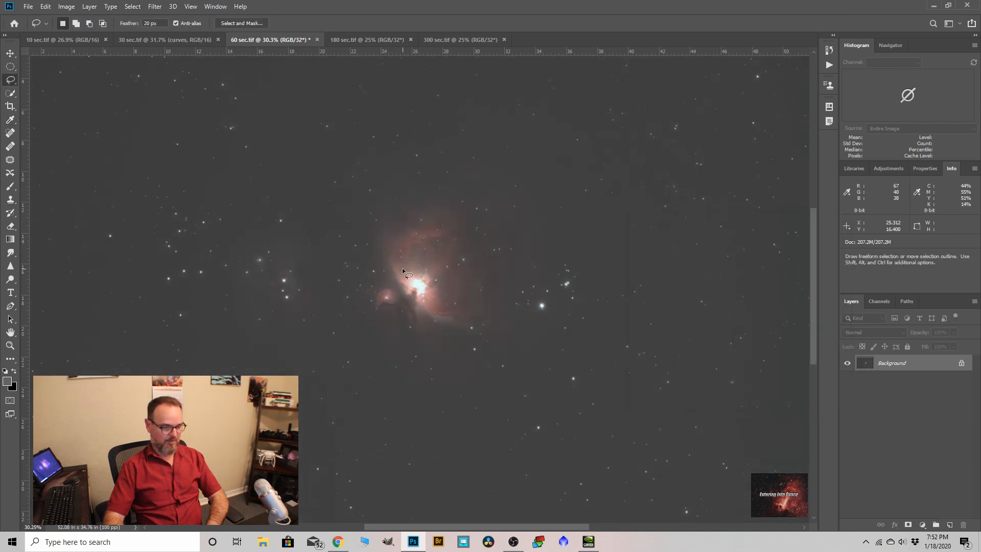
# Step: Convert the 60 sec image to 16 bits per channel using the Exposure and Gamma toning method with exposure 0.00 and gamma 1.00
pyautogui.hotkey('ctrl', '-')
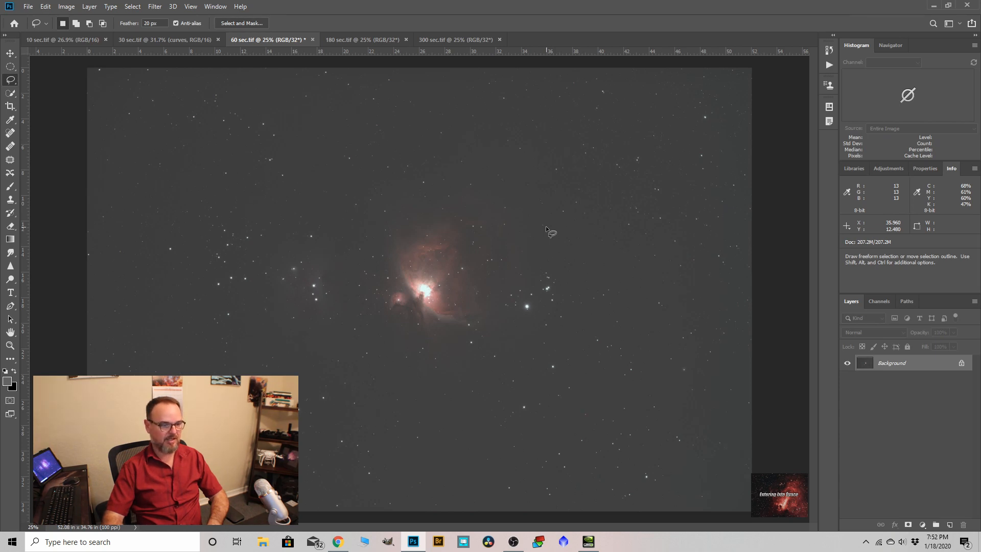
pyautogui.click(67, 7)
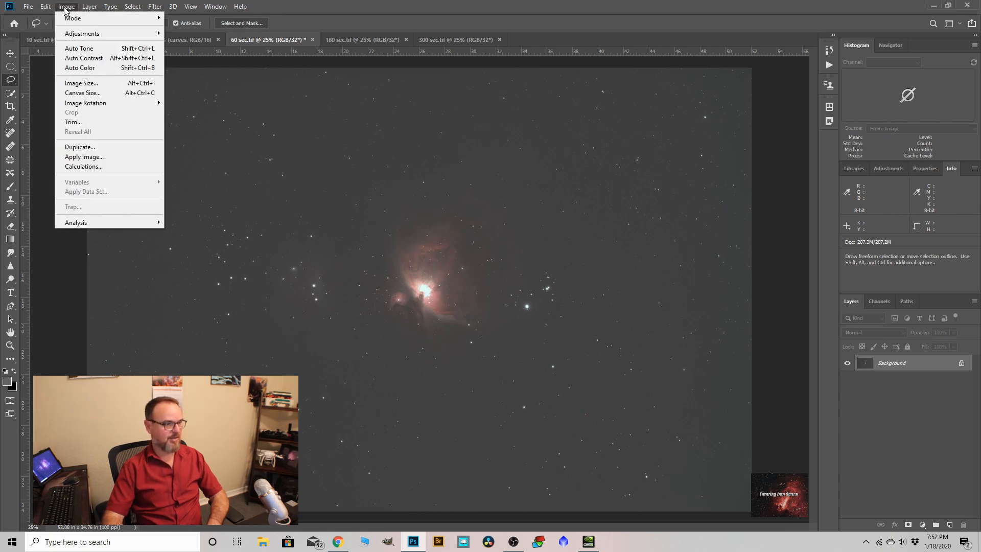
pyautogui.moveTo(70, 19)
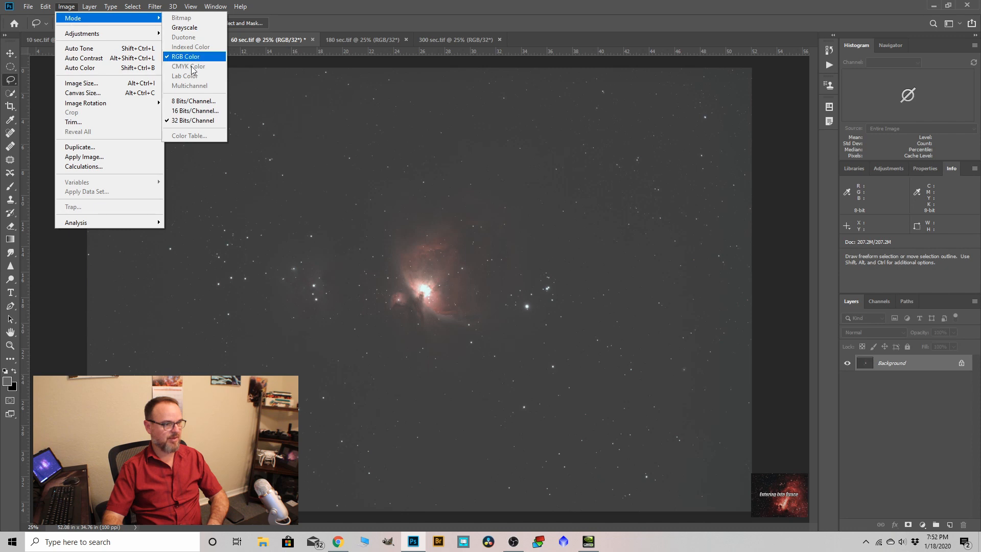
pyautogui.click(195, 112)
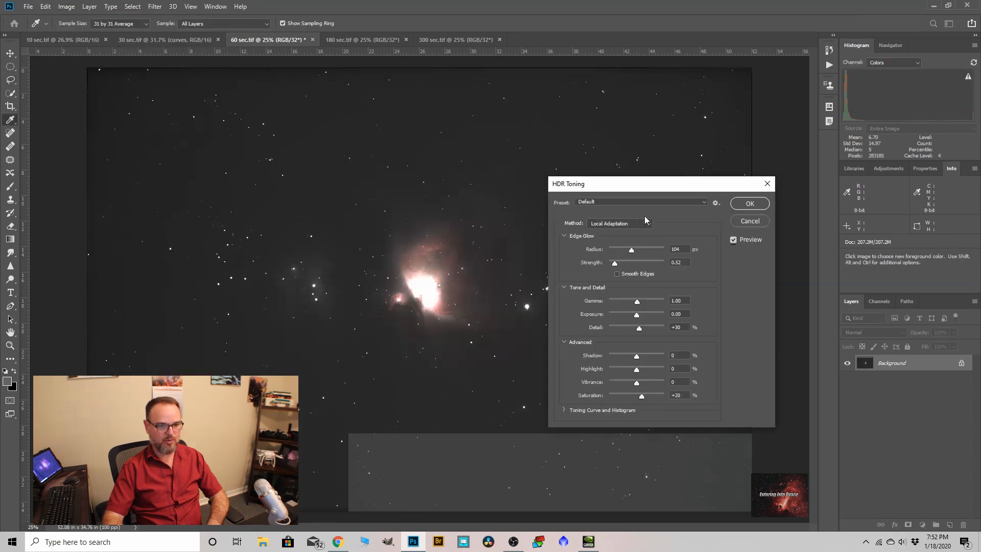
pyautogui.click(650, 225)
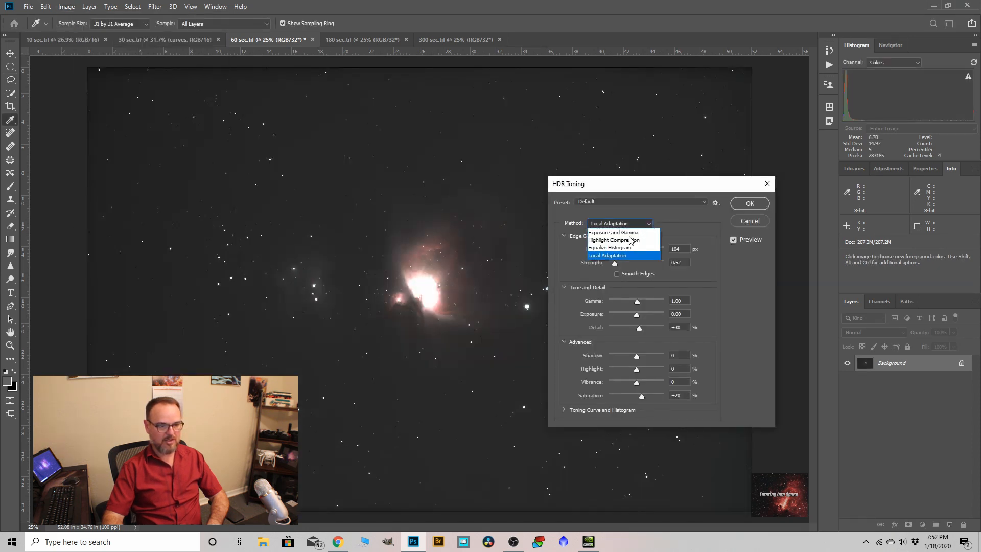
pyautogui.click(613, 232)
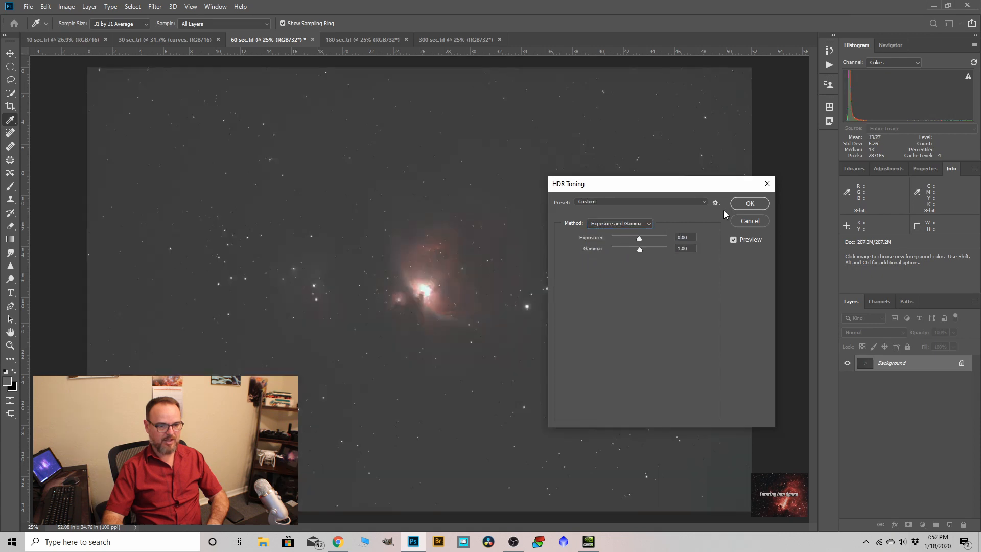
pyautogui.click(750, 204)
pyautogui.press('l')
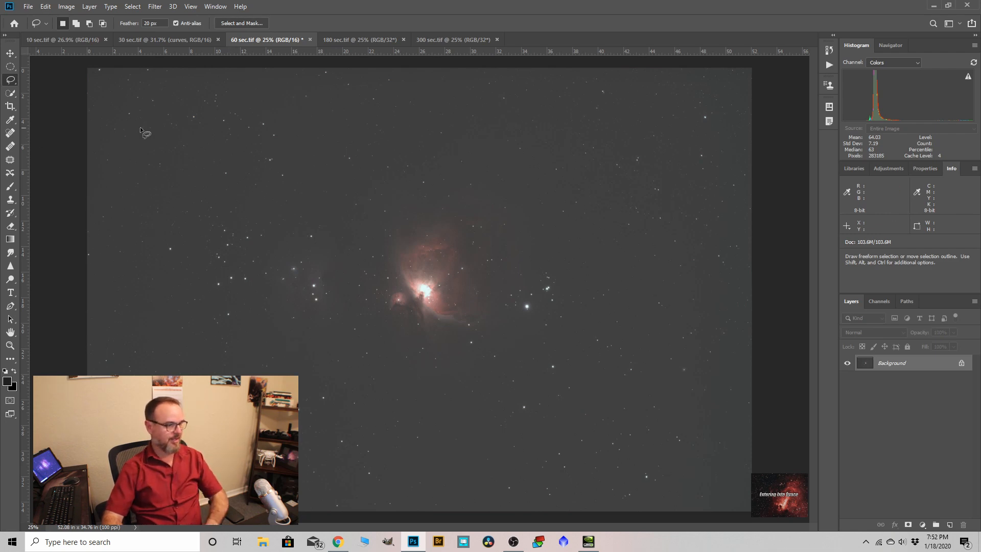
# Step: Place a Color Sampler point on the dark, star-free sky in the lower-left part of the image
pyautogui.click(14, 123)
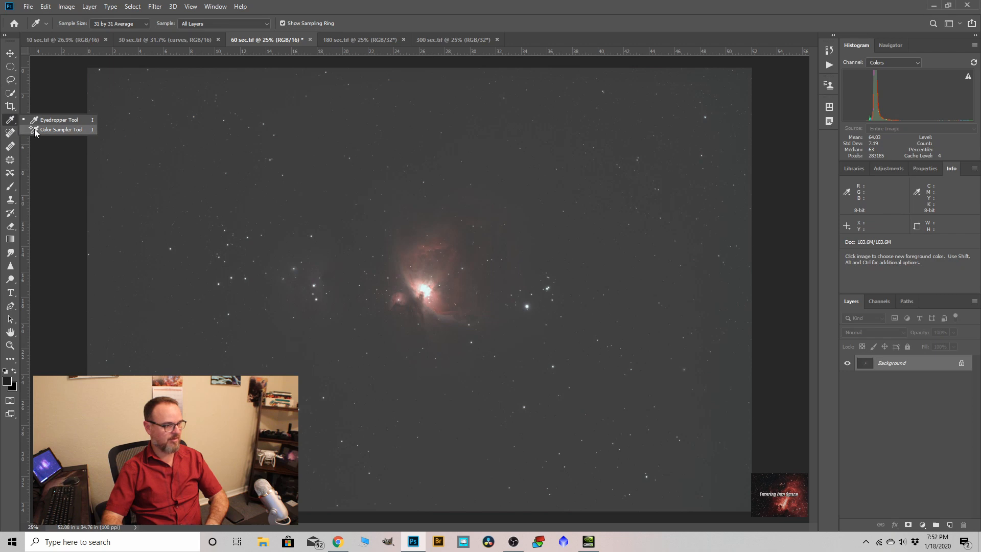
pyautogui.click(34, 131)
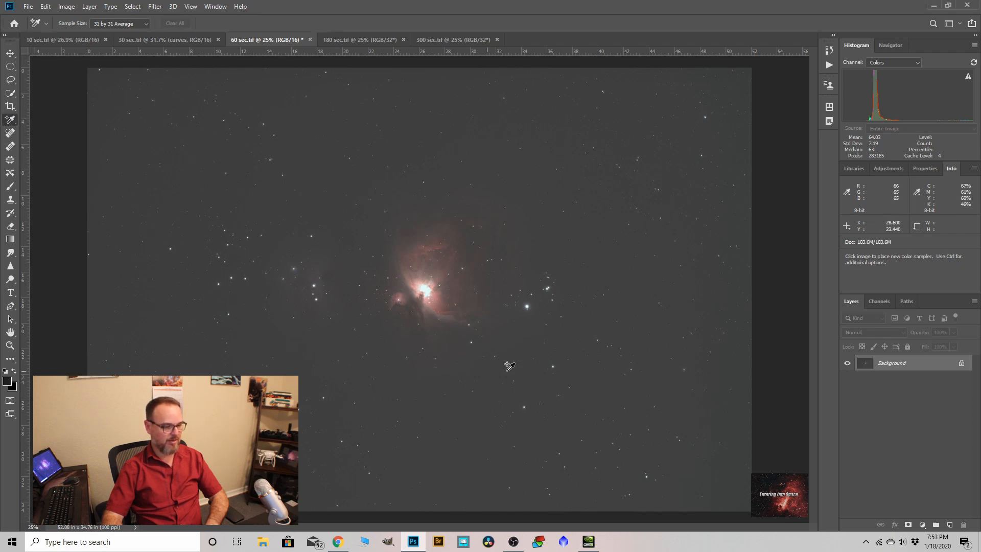
pyautogui.scroll(3, 197, 486)
pyautogui.scroll(1, 198, 485)
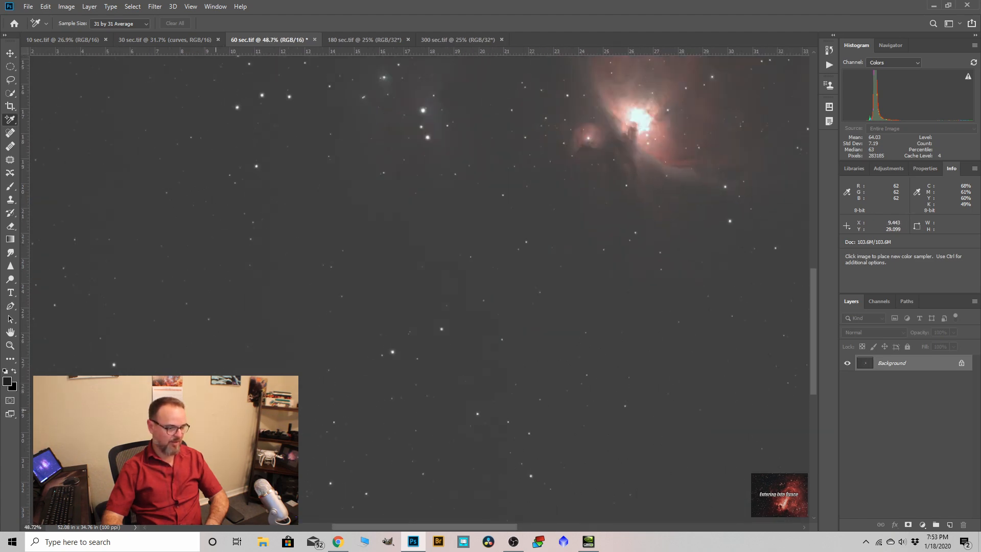
pyautogui.click(215, 409)
pyautogui.scroll(-7, 288, 333)
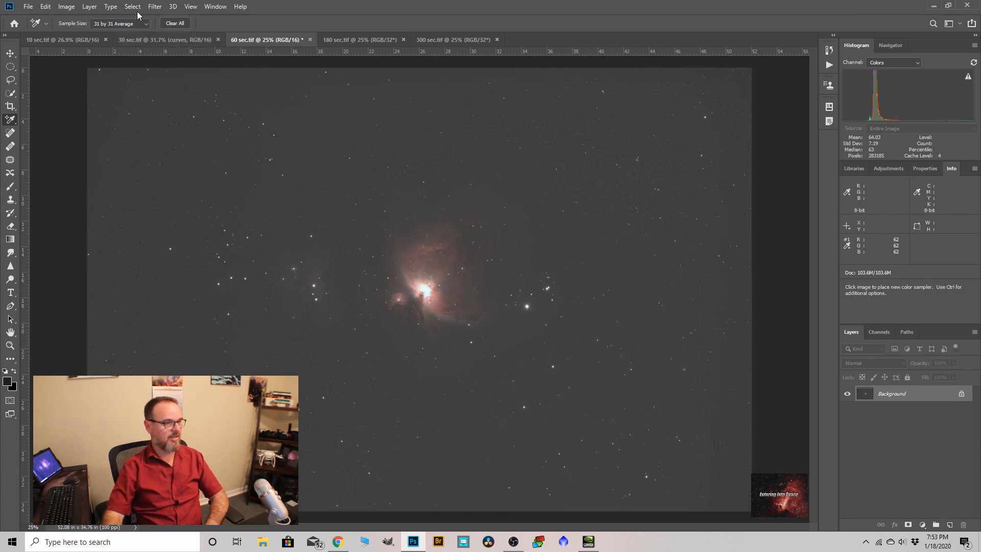
# Step: Darken the sky background with a Levels adjustment that sets the black input level to 31
pyautogui.click(60, 7)
pyautogui.moveTo(83, 34)
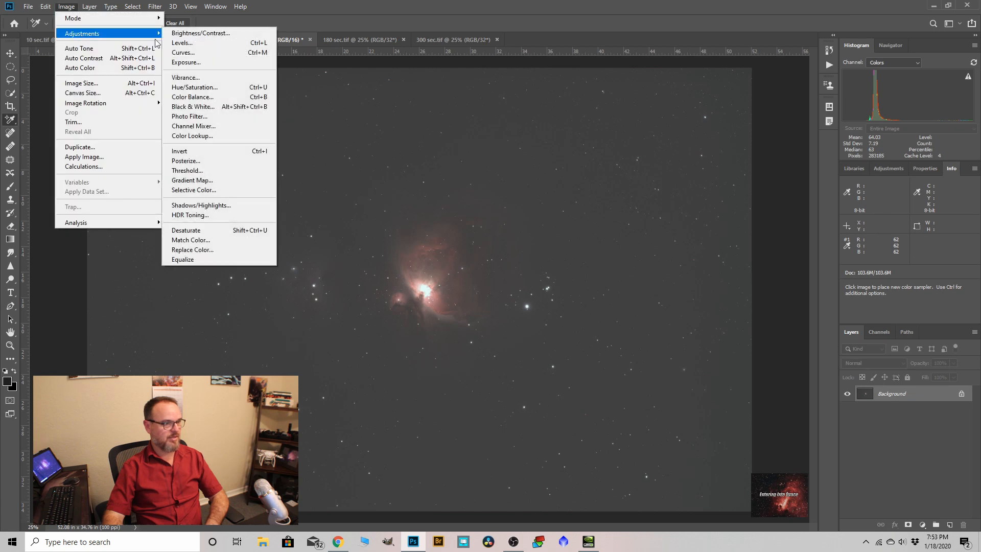
pyautogui.click(187, 45)
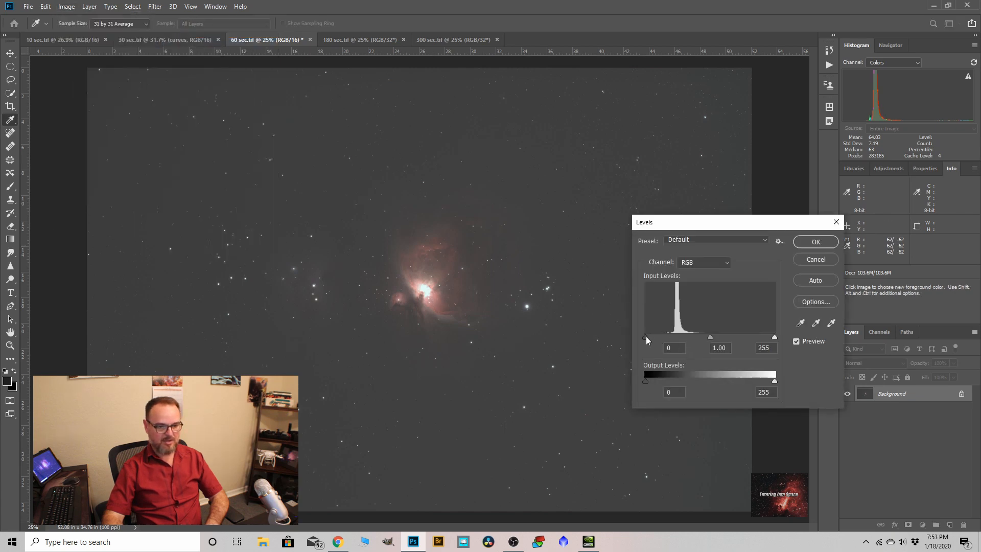
pyautogui.moveTo(647, 335); pyautogui.dragTo(654, 336)
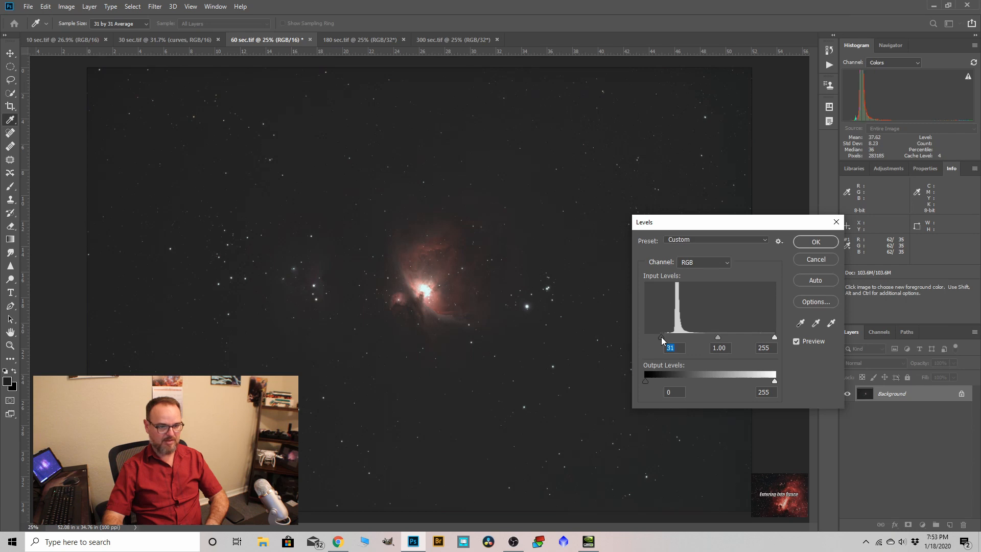
pyautogui.click(814, 238)
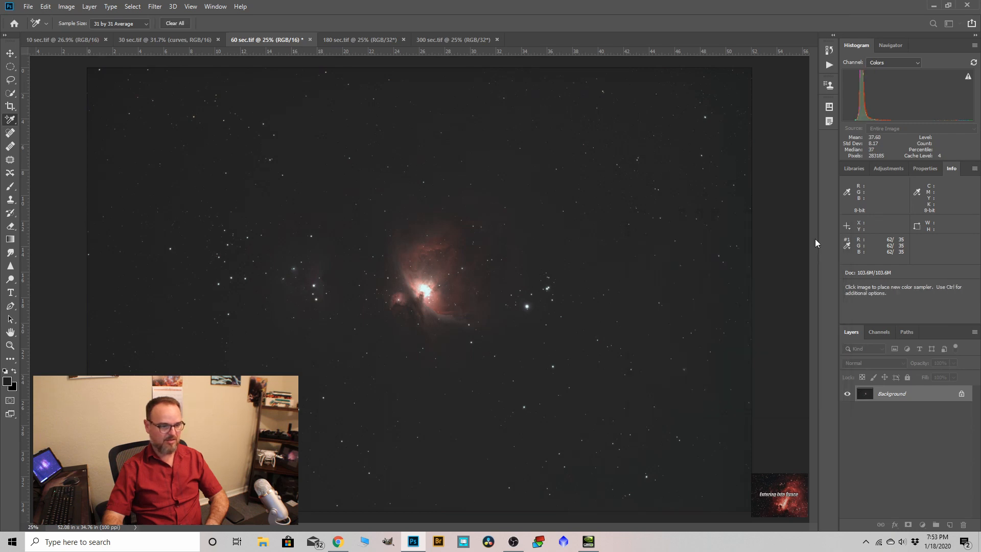
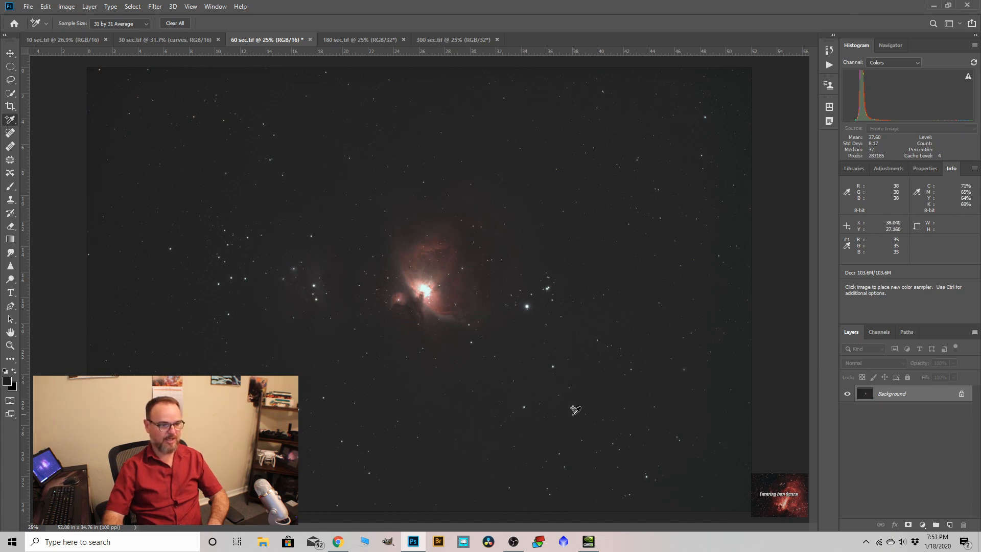
# Step: Duplicate the Background layer and rename the copy "precurve"
pyautogui.moveTo(875, 399); pyautogui.dragTo(949, 524)
pyautogui.scroll(3, 524, 283)
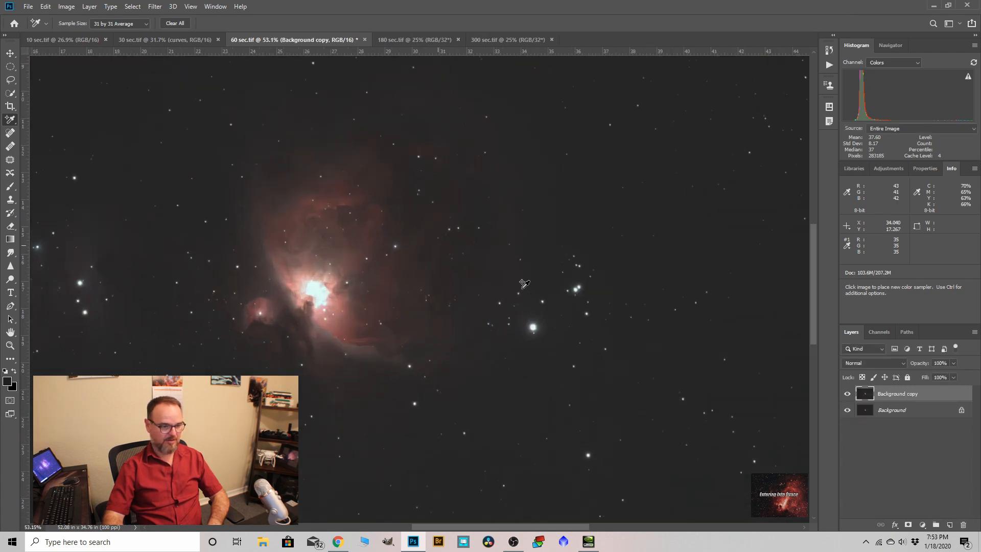
pyautogui.scroll(-2, 380, 231)
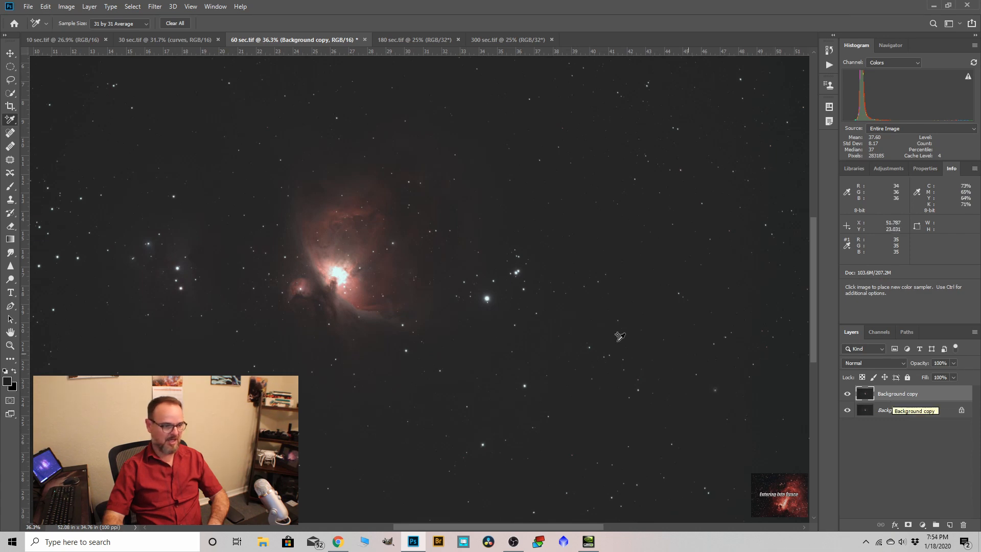
pyautogui.doubleClick(889, 395)
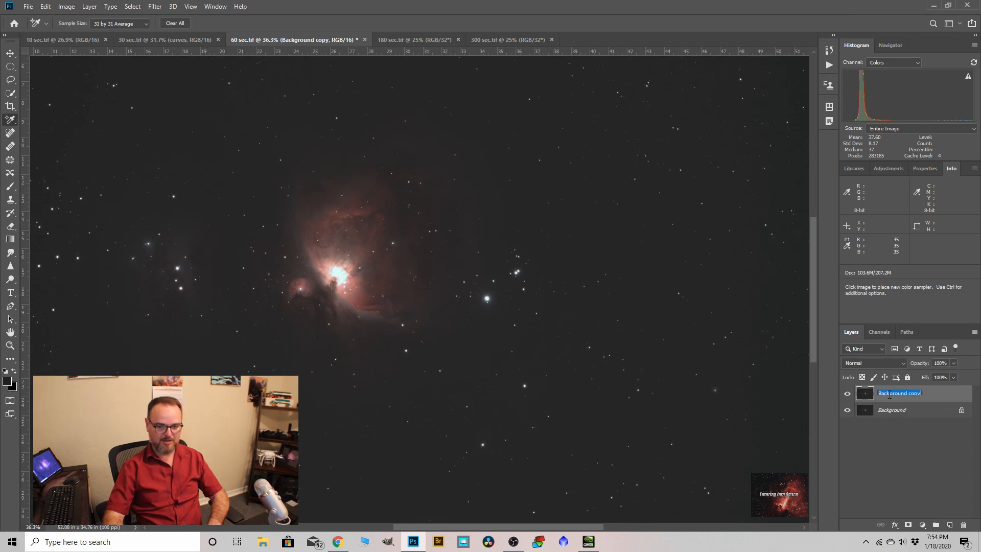
pyautogui.write('ecurve')
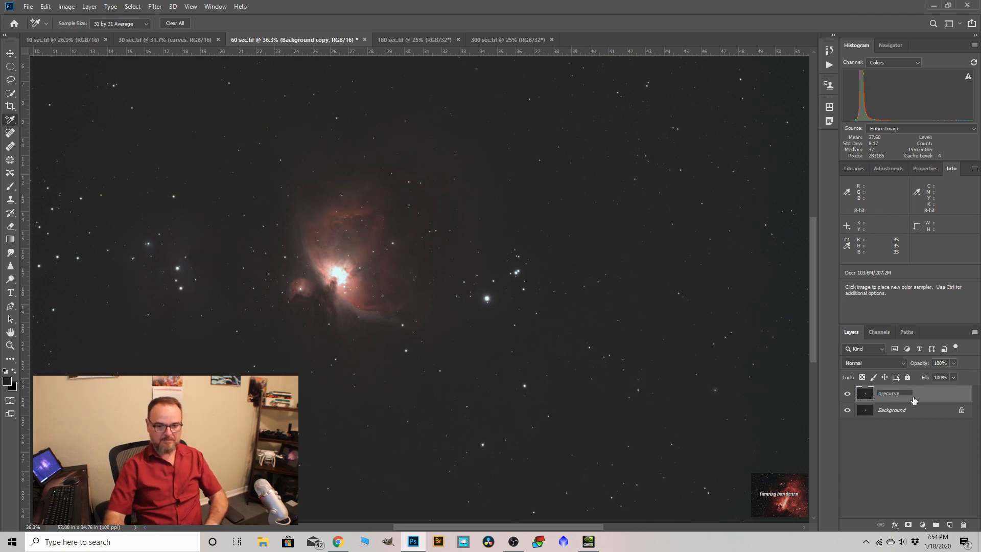
pyautogui.press('Return')
pyautogui.scroll(-3, 586, 296)
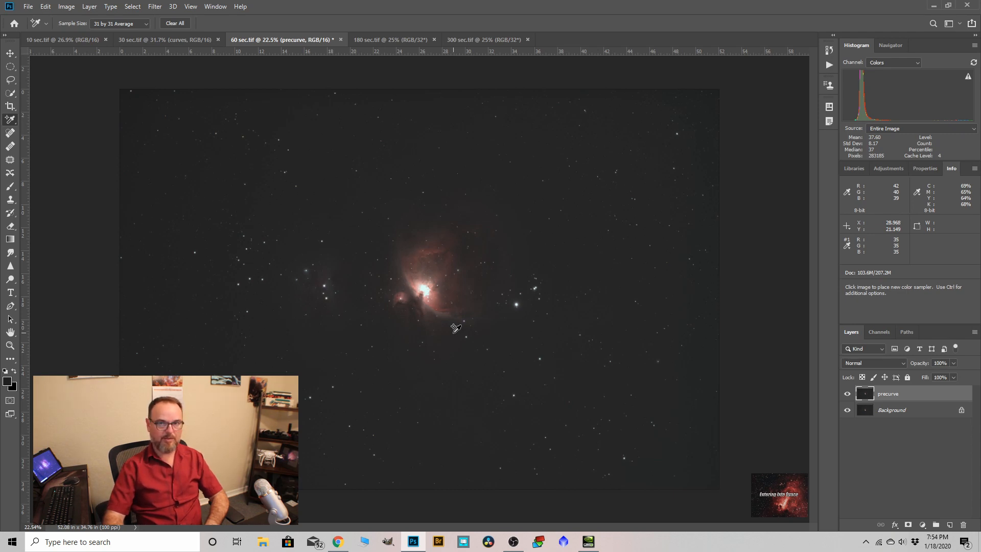
# Step: Apply a Curves adjustment to the precurve layer, anchoring the background at input and output 24 and raising input 45 to output 54
pyautogui.scroll(1, 427, 295)
pyautogui.scroll(-1, 433, 295)
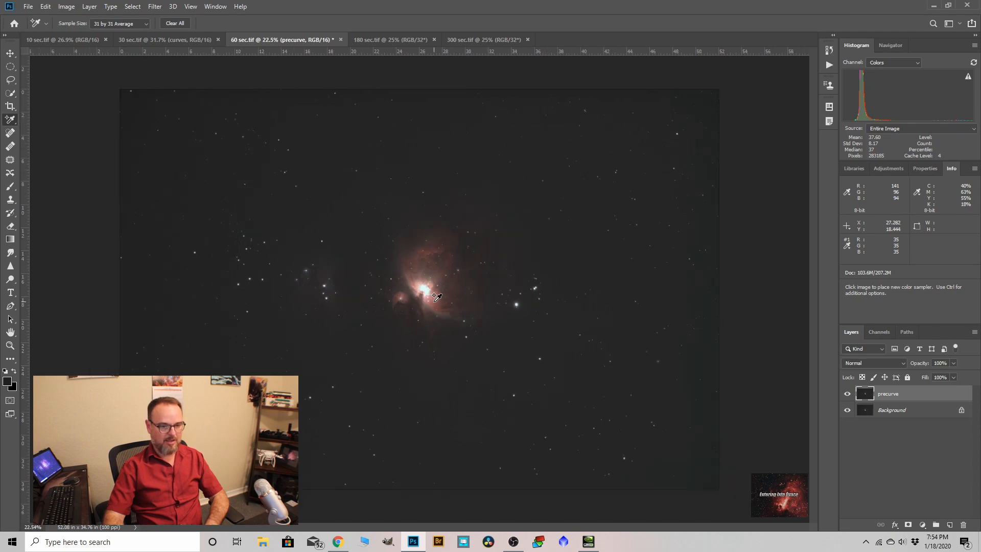
pyautogui.click(68, 7)
pyautogui.moveTo(78, 35)
pyautogui.click(190, 52)
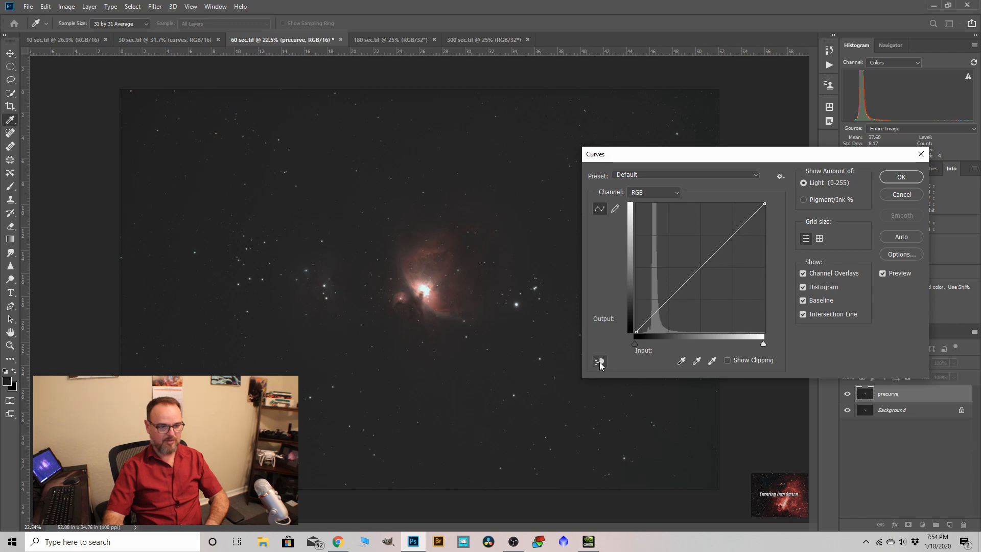
pyautogui.click(599, 362)
pyautogui.click(407, 403)
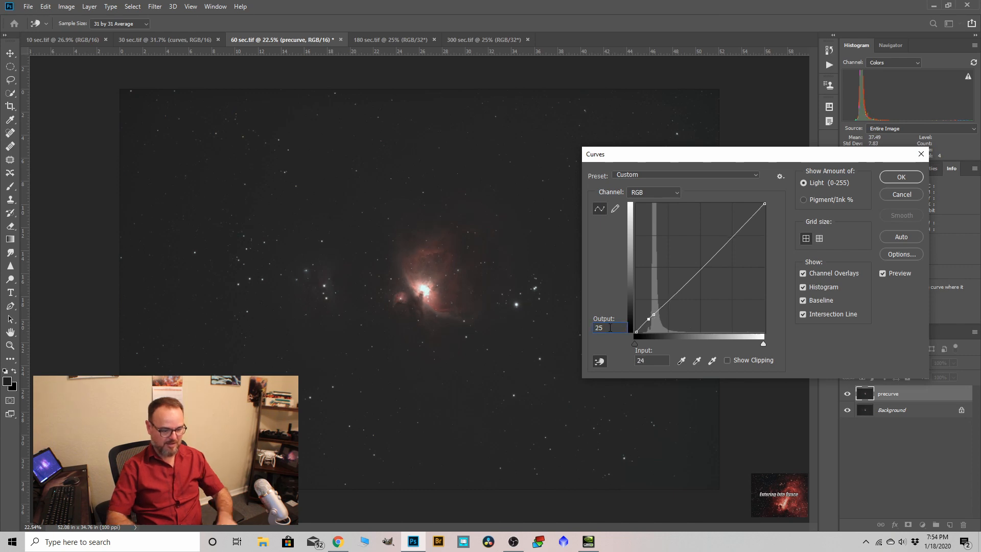
pyautogui.press('BackSpace')
pyautogui.write('4')
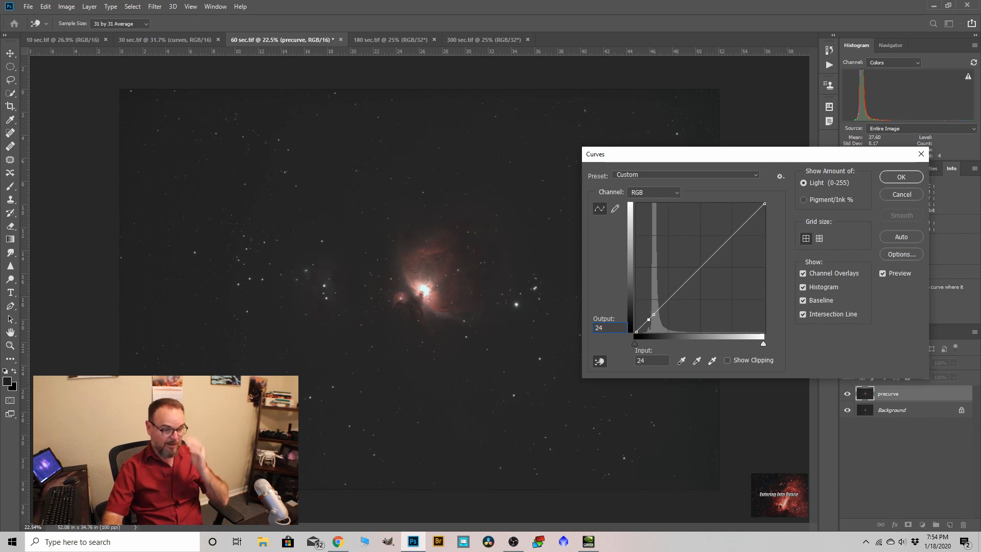
pyautogui.moveTo(659, 308); pyautogui.dragTo(659, 305)
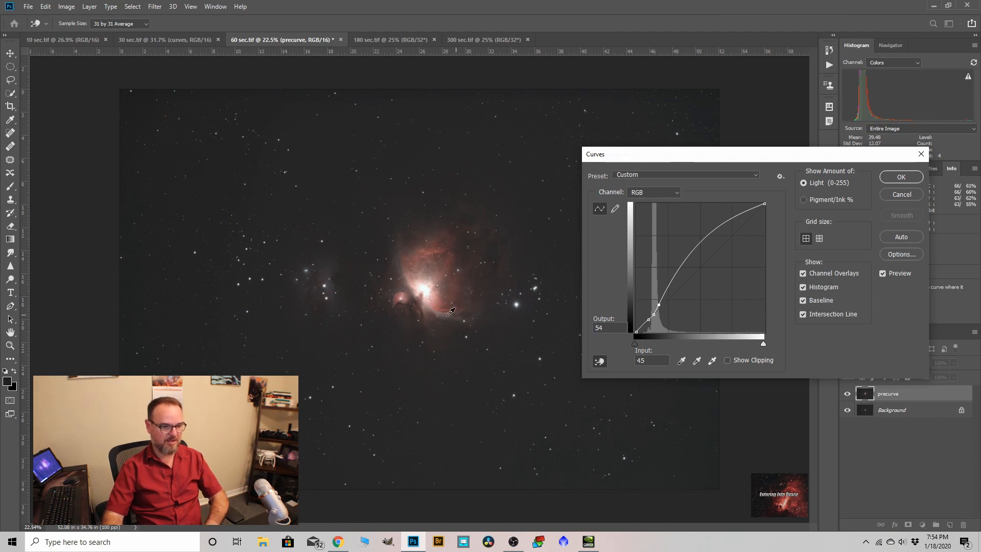
pyautogui.click(902, 177)
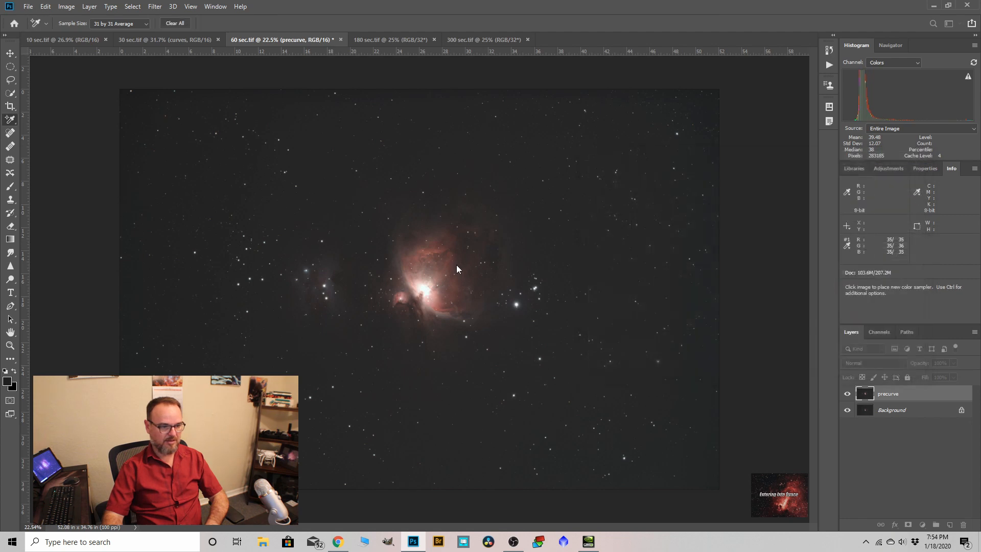
# Step: Duplicate the precurve layer and rename the copy "bg noise"
pyautogui.moveTo(886, 395); pyautogui.dragTo(949, 525)
pyautogui.doubleClick(887, 394)
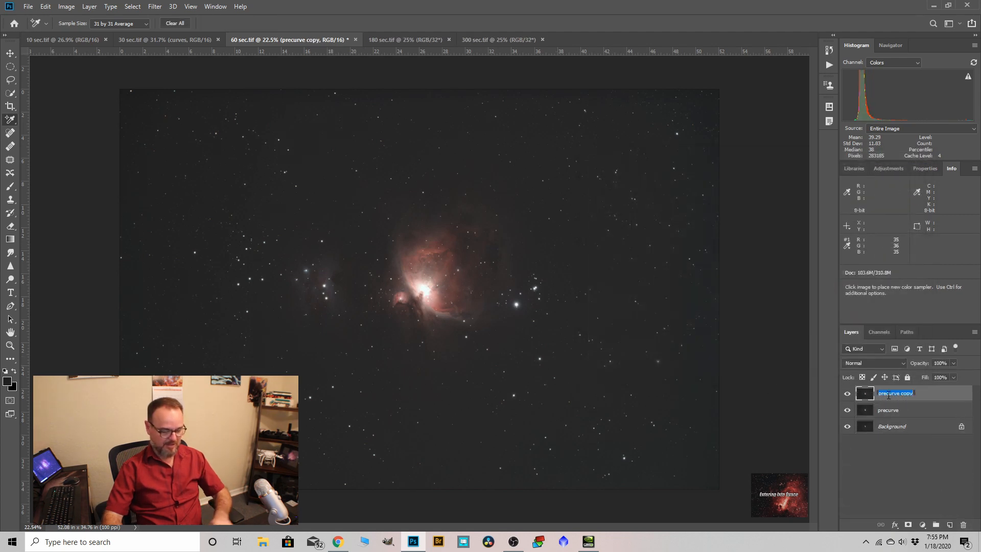
pyautogui.write('bo noise')
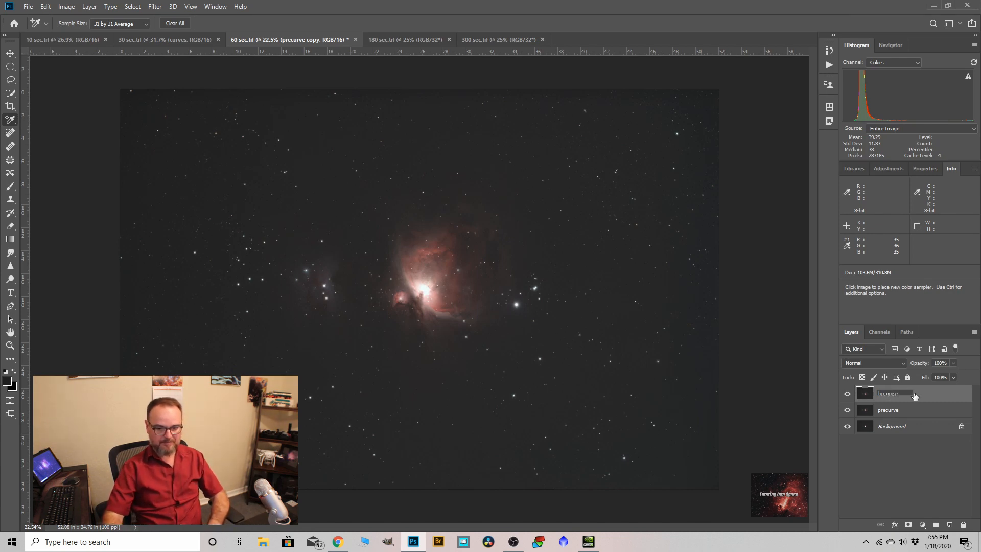
pyautogui.press('Return')
# Step: Select the nebula and stars on the bg noise layer with Color Range set to Highlights, fuzziness 20% and range 48
pyautogui.scroll(2, 432, 229)
pyautogui.scroll(7, 618, 265)
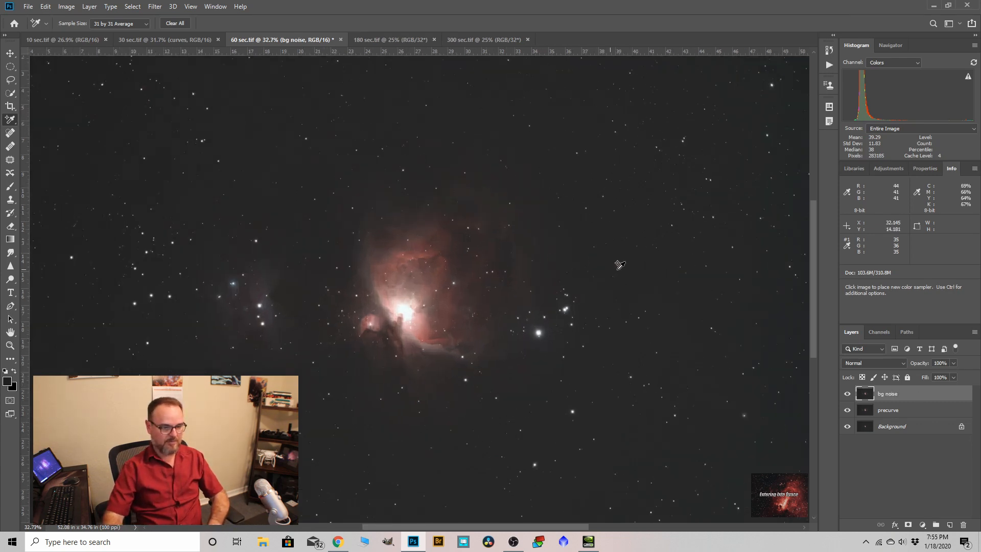
pyautogui.scroll(5, 677, 277)
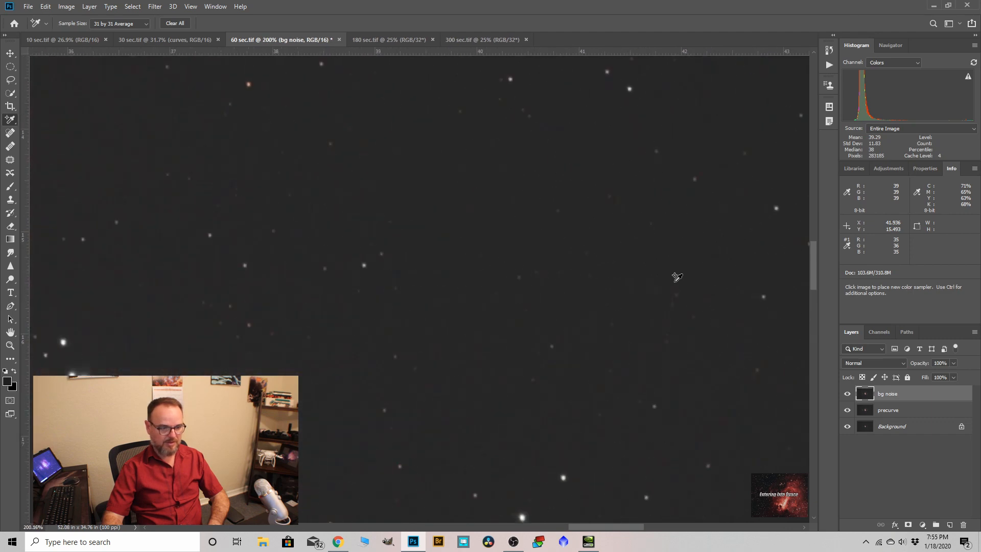
pyautogui.scroll(-6, 539, 275)
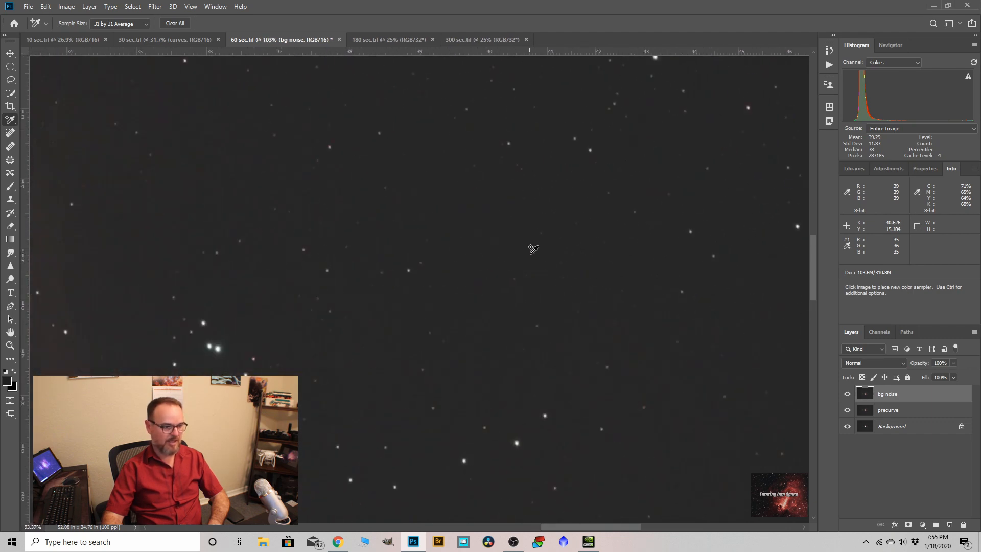
pyautogui.scroll(-3, 542, 235)
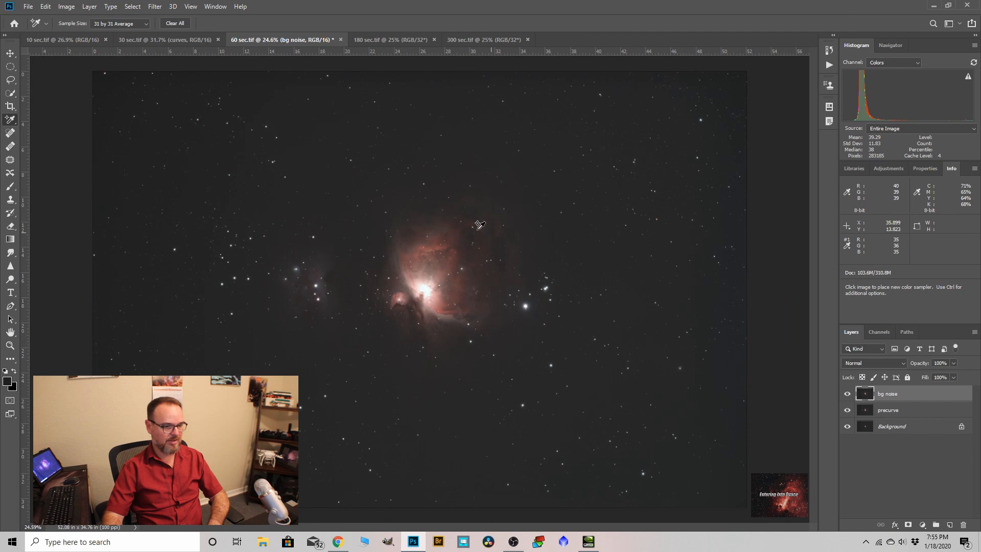
pyautogui.click(133, 6)
pyautogui.click(152, 108)
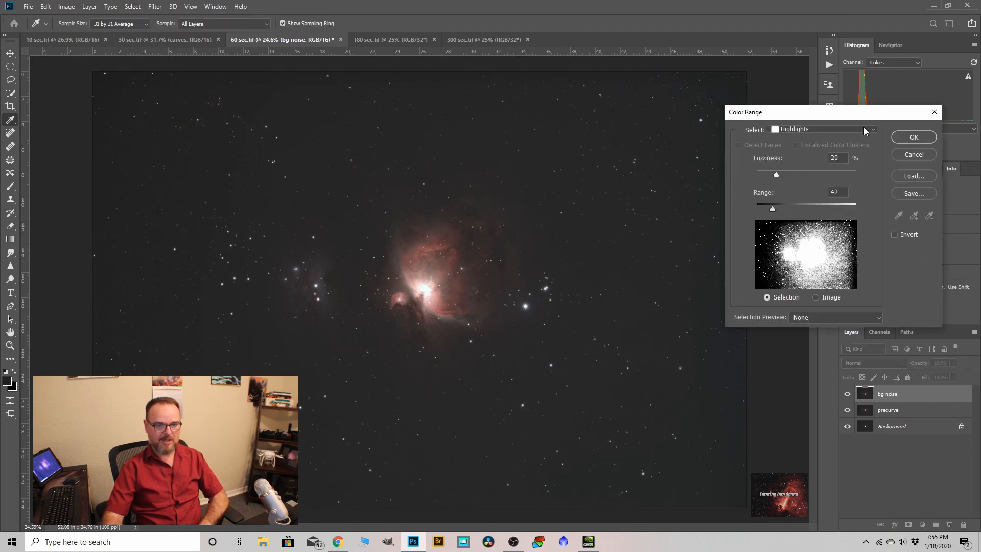
pyautogui.moveTo(772, 209); pyautogui.dragTo(775, 210)
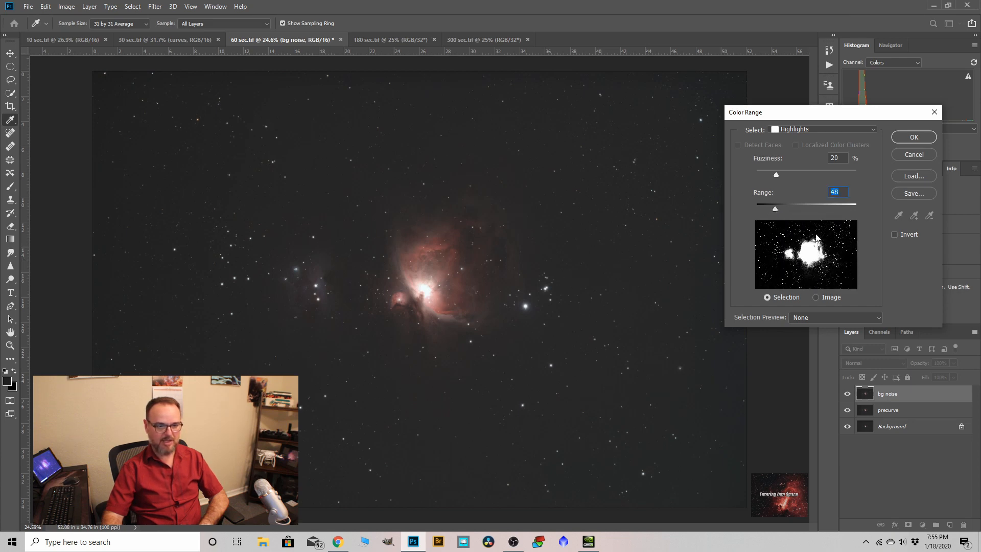
pyautogui.click(902, 137)
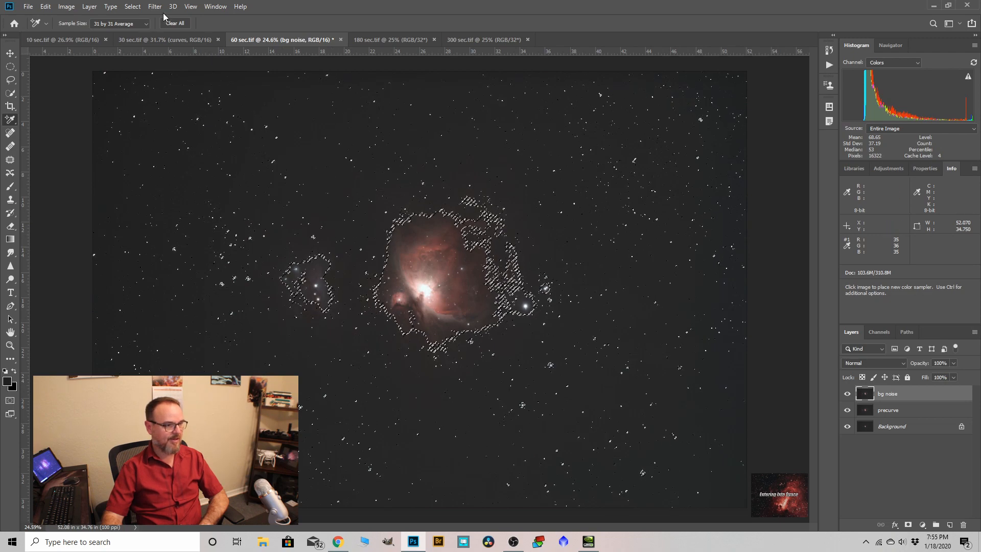
# Step: Examine how closely the highlights selection follows the individual stars and the edges of the nebula
pyautogui.scroll(8, 292, 171)
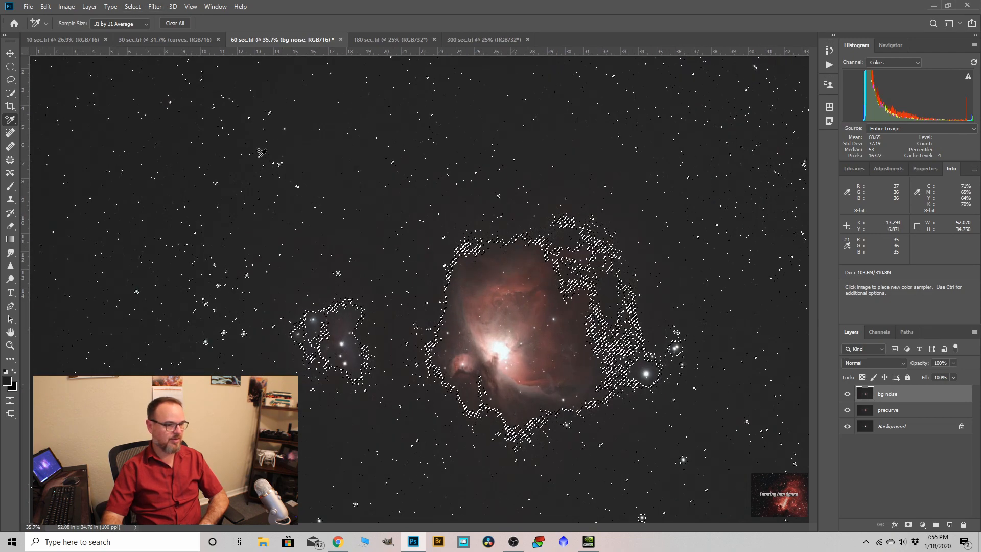
pyautogui.scroll(5, 363, 230)
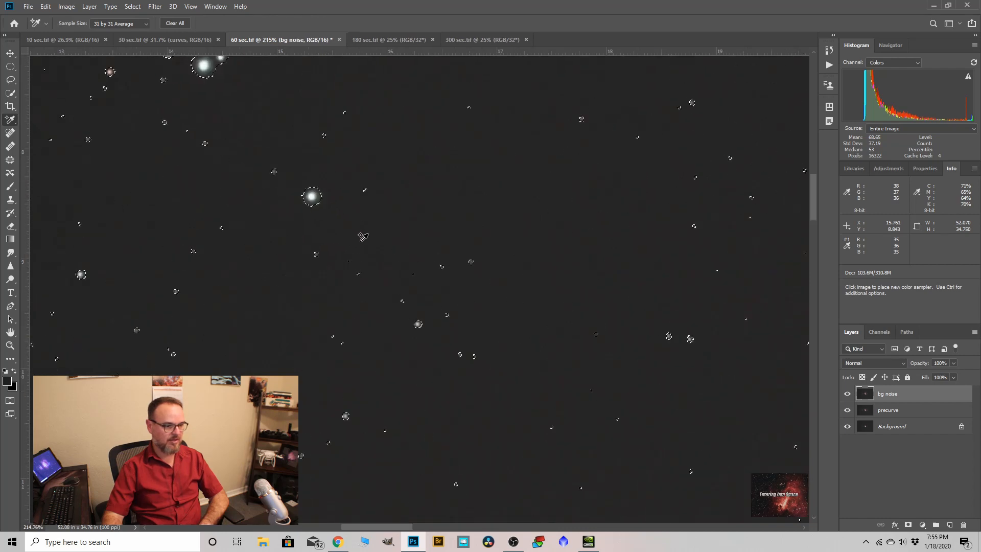
pyautogui.scroll(-3, 564, 300)
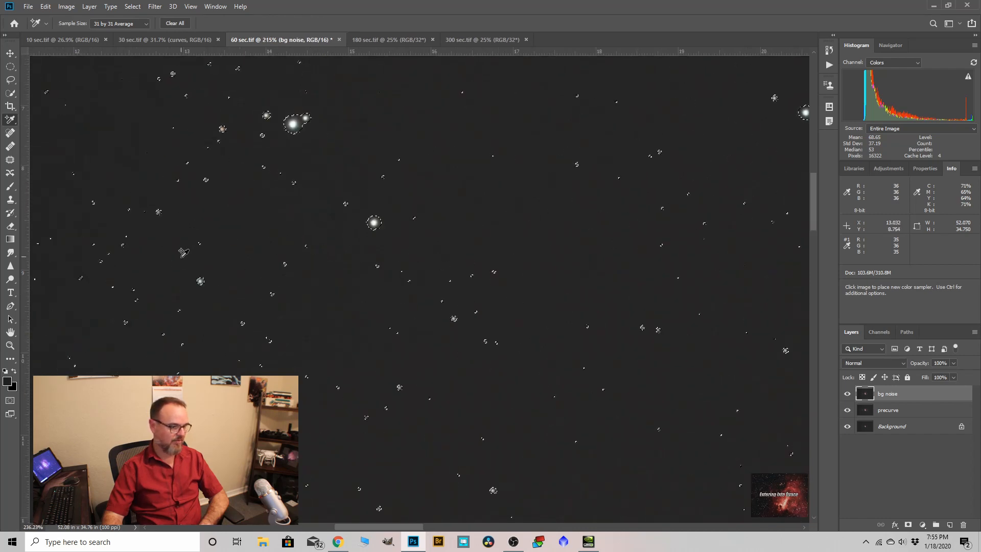
pyautogui.scroll(7, 186, 255)
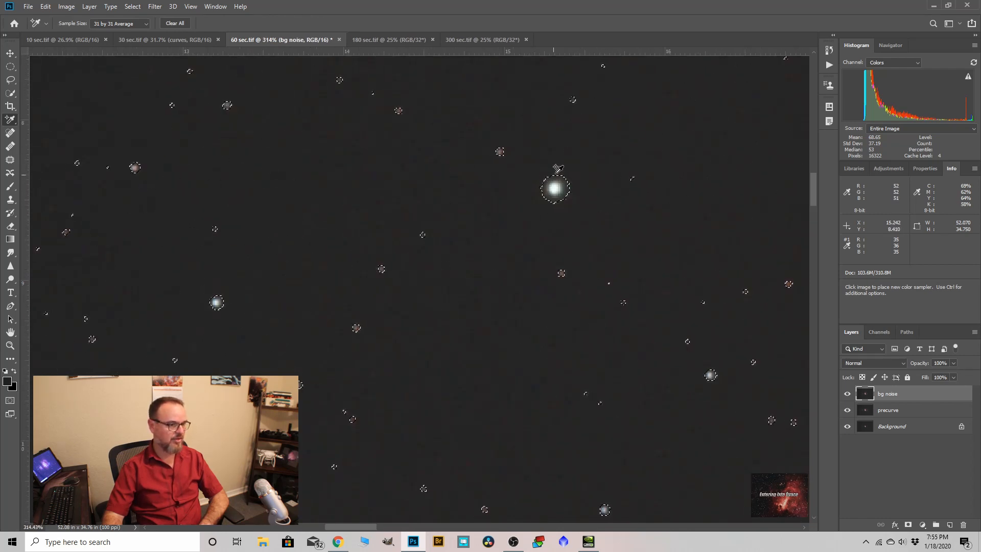
pyautogui.scroll(-5, 557, 189)
pyautogui.scroll(-3, 351, 225)
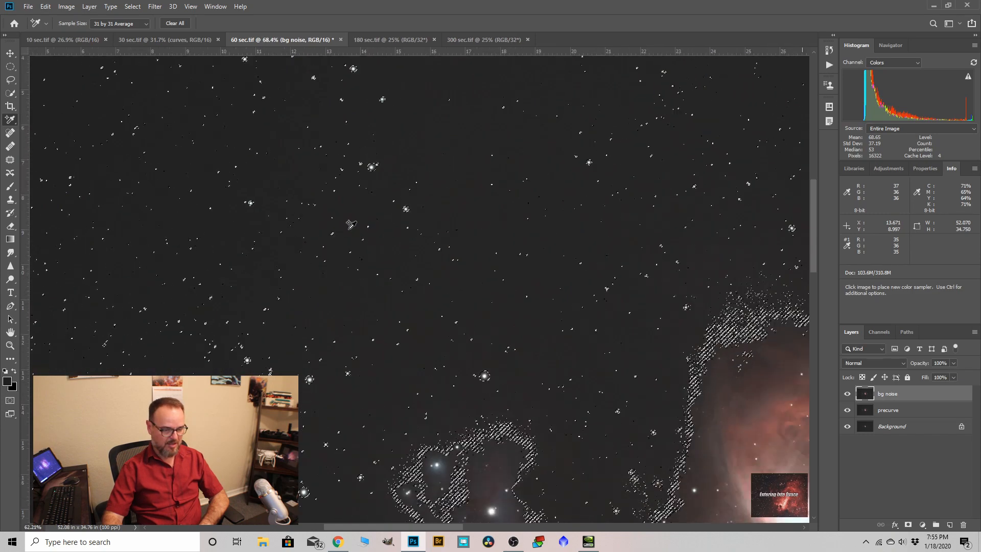
pyautogui.scroll(-2, 685, 378)
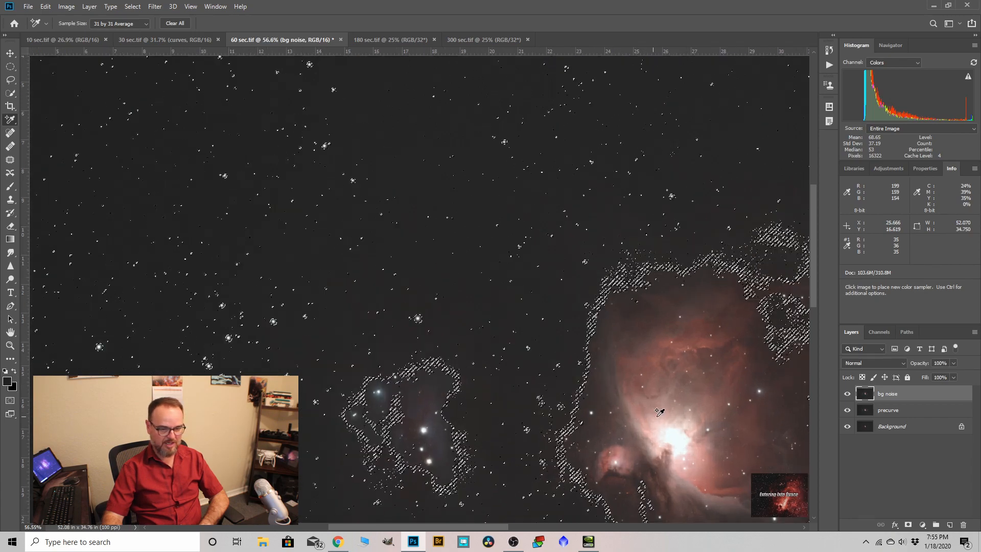
pyautogui.scroll(3, 624, 400)
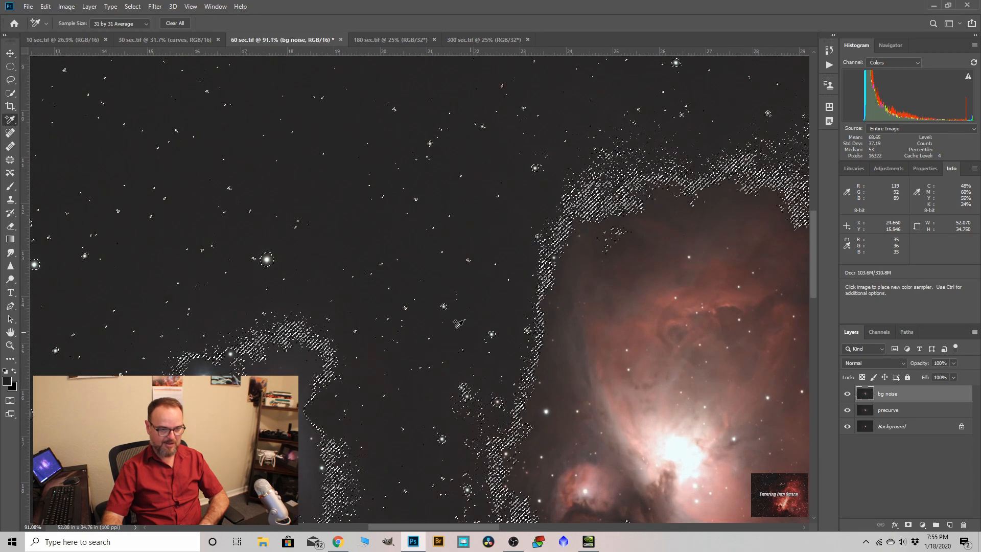
pyautogui.scroll(-3, 412, 232)
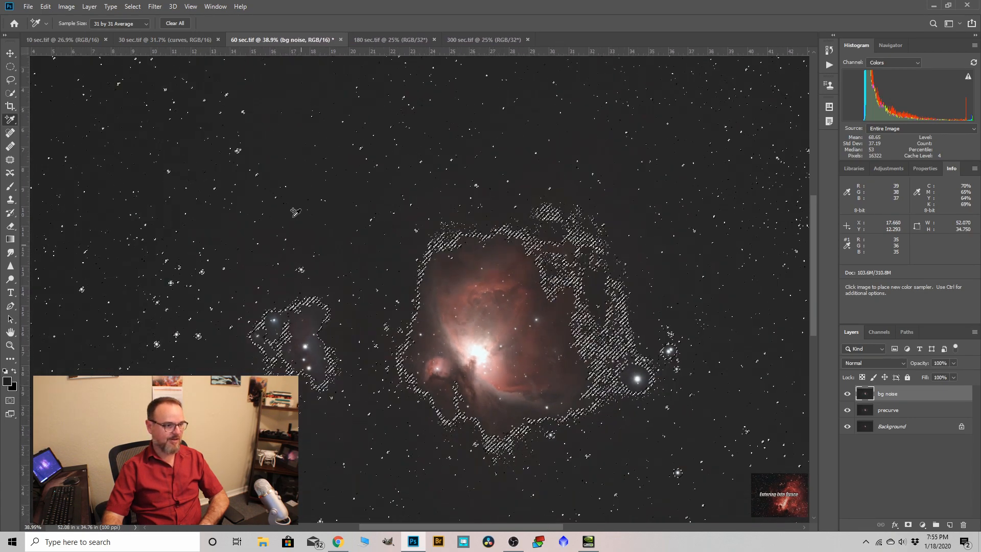
# Step: Soften the highlights selection in Select and Mask with a feather of 6.0 px
pyautogui.click(129, 8)
pyautogui.click(151, 142)
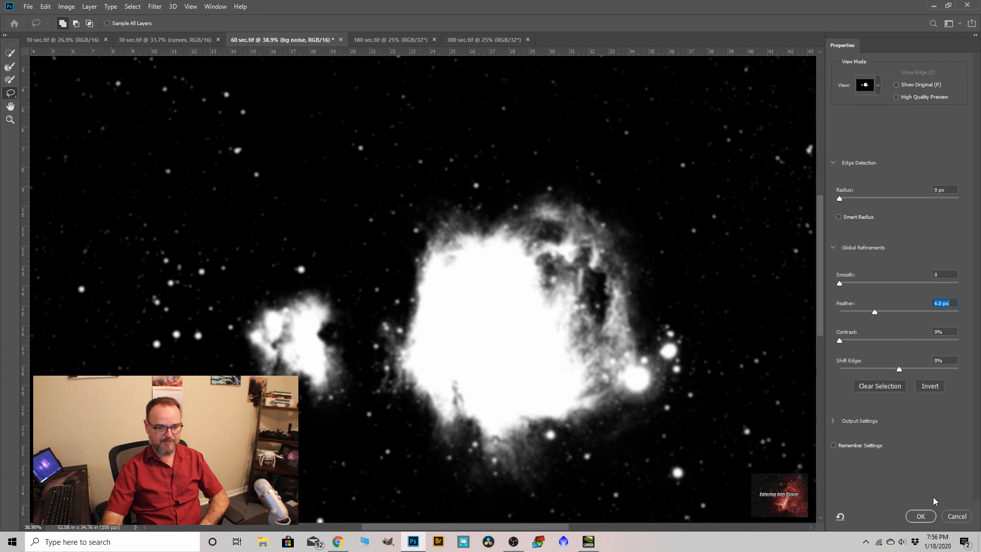
pyautogui.click(921, 517)
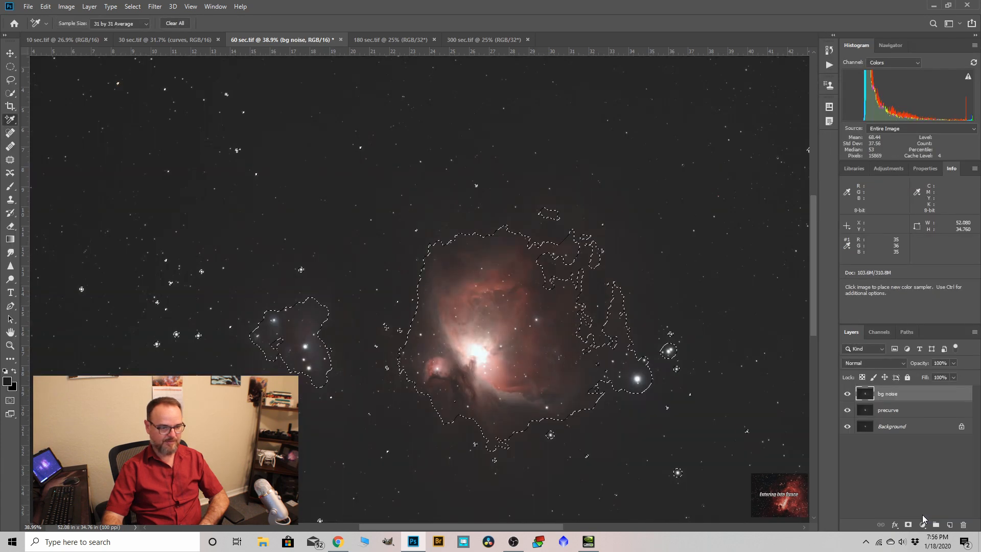
# Step: Copy the feathered nebula and star selection from bg noise to a new layer and deselect
pyautogui.scroll(-3, 520, 374)
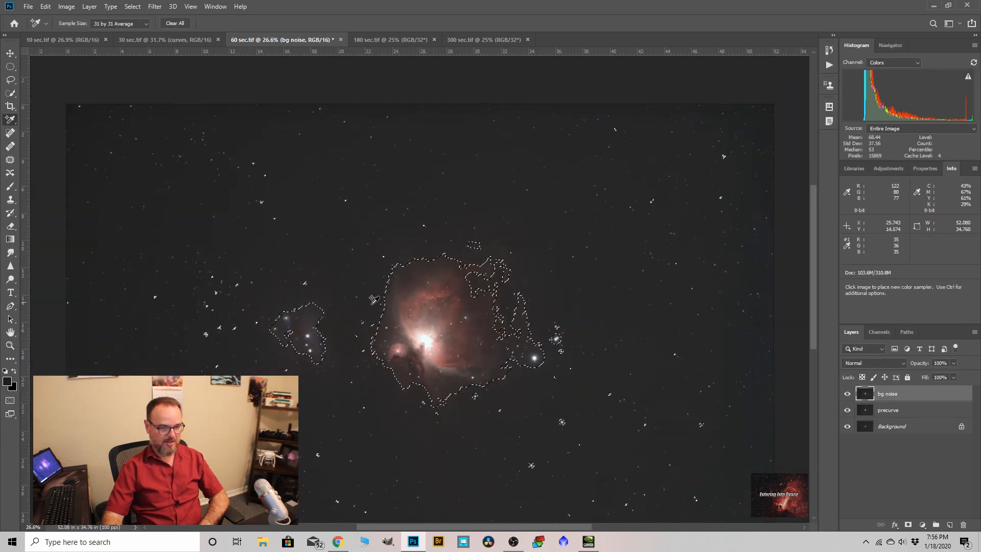
pyautogui.scroll(5, 428, 355)
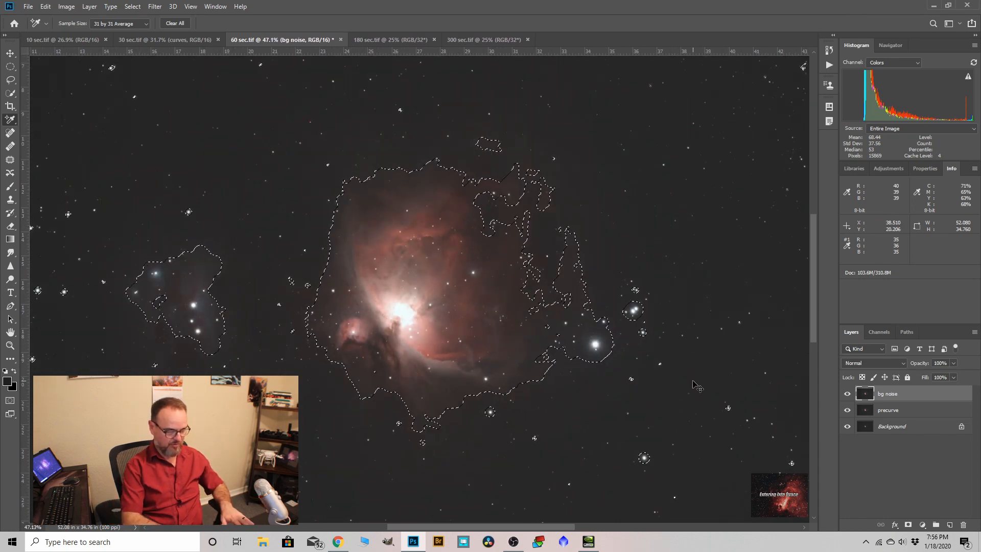
pyautogui.hotkey('ctrl', 'j')
pyautogui.hotkey('ctrl', 'd')
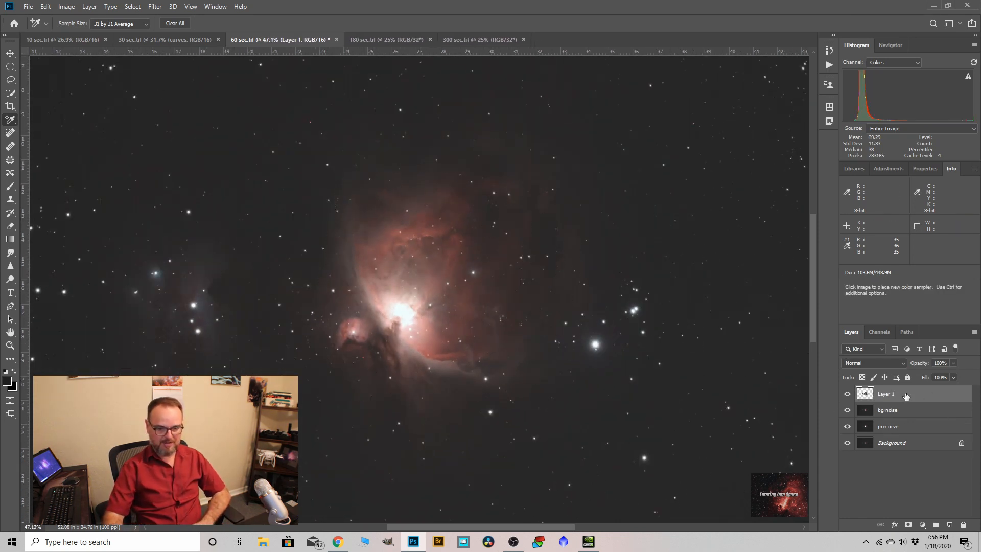
# Step: Run the Astronomy Tools action Deep Space Noise Reduction on the bg noise layer
pyautogui.click(883, 415)
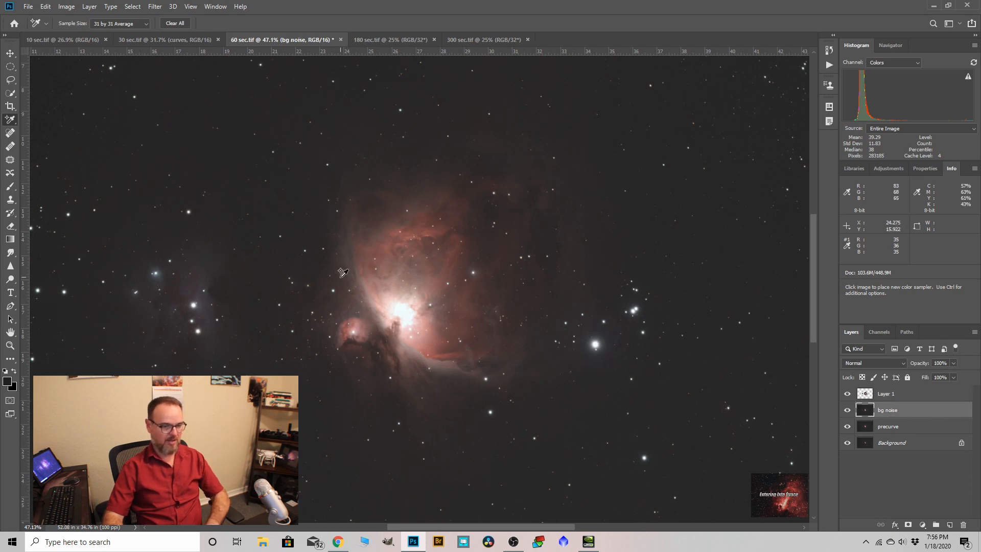
pyautogui.scroll(-5, 336, 279)
pyautogui.scroll(3, 716, 243)
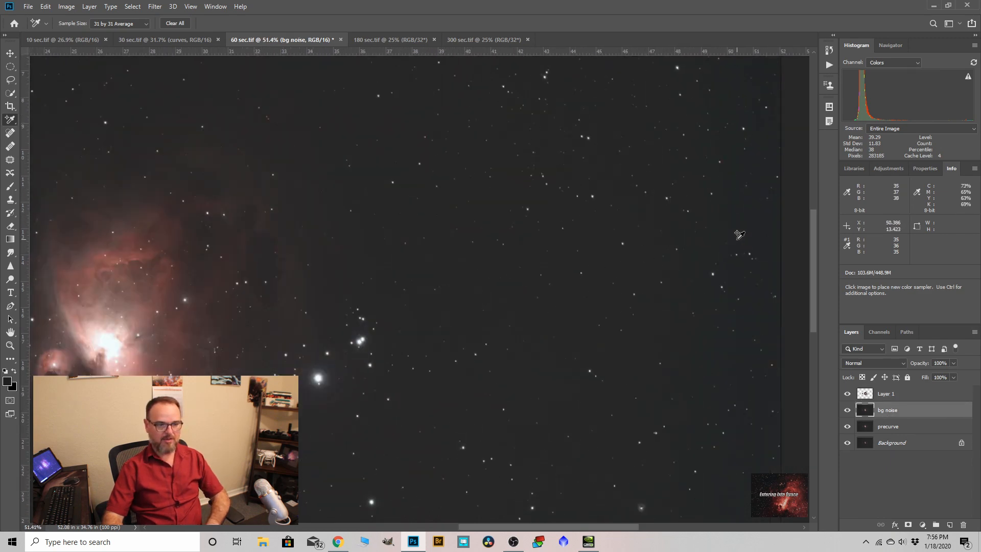
pyautogui.click(828, 67)
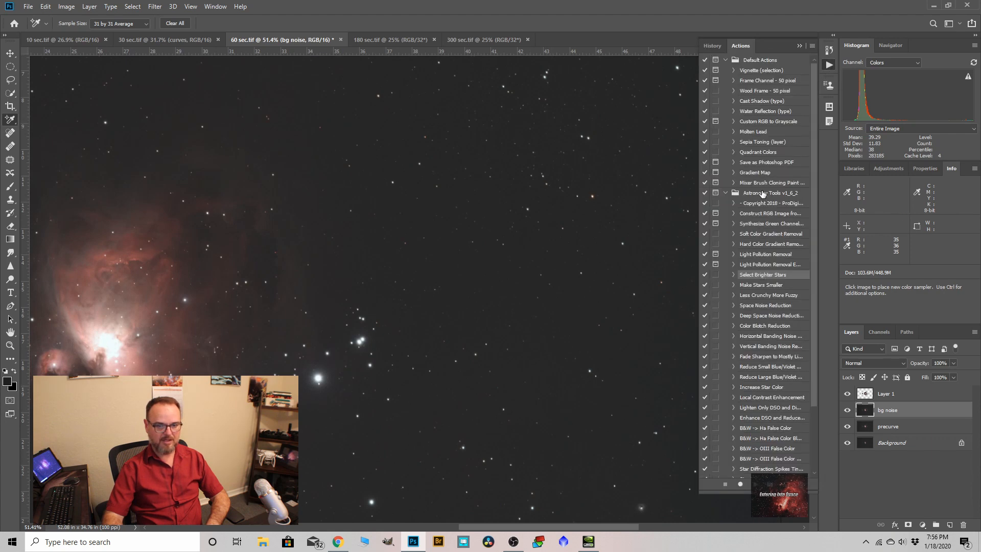
pyautogui.click(749, 316)
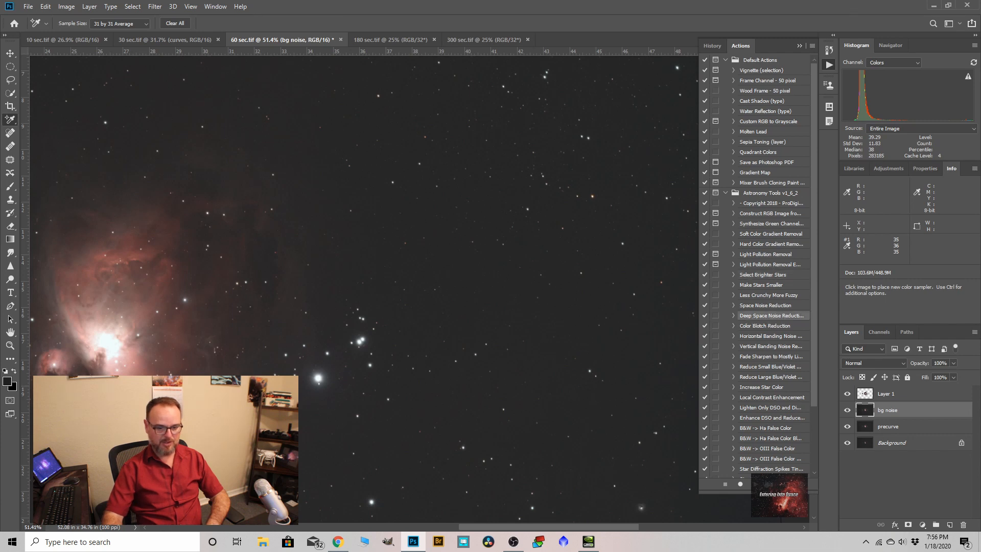
pyautogui.click(756, 486)
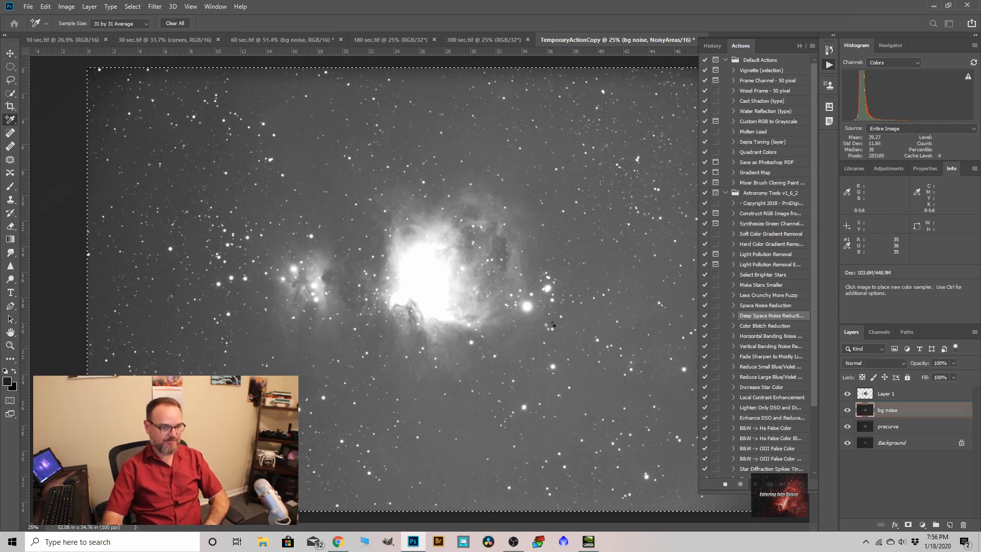
# Step: Run the Astronomy Tools action Space Noise Reduction on the bg noise layer and collapse the actions list
pyautogui.scroll(5, 546, 294)
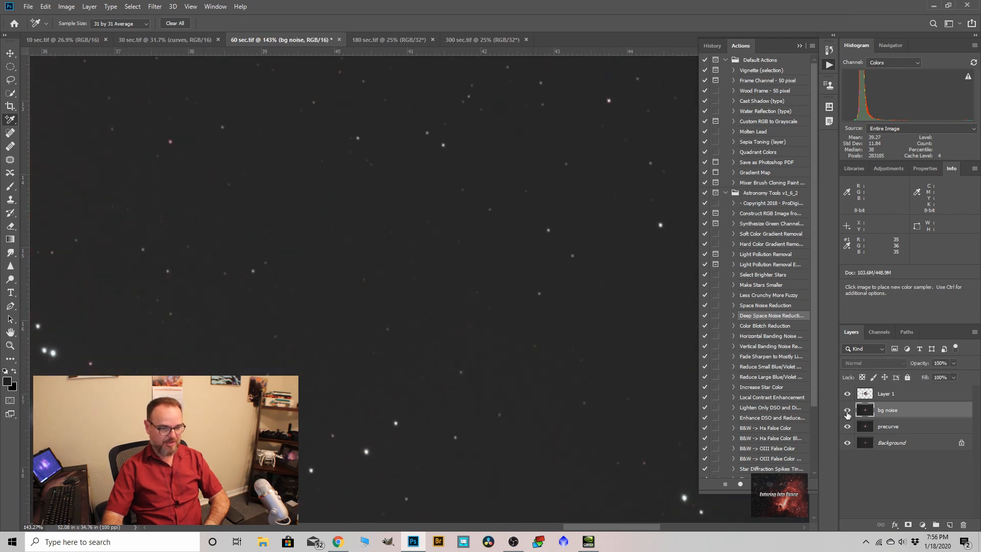
pyautogui.click(751, 305)
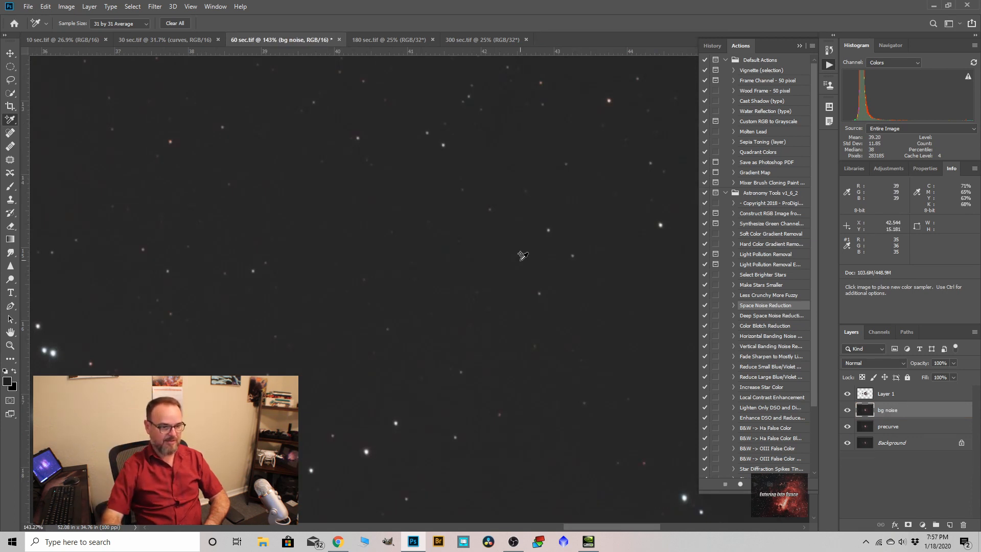
pyautogui.click(800, 46)
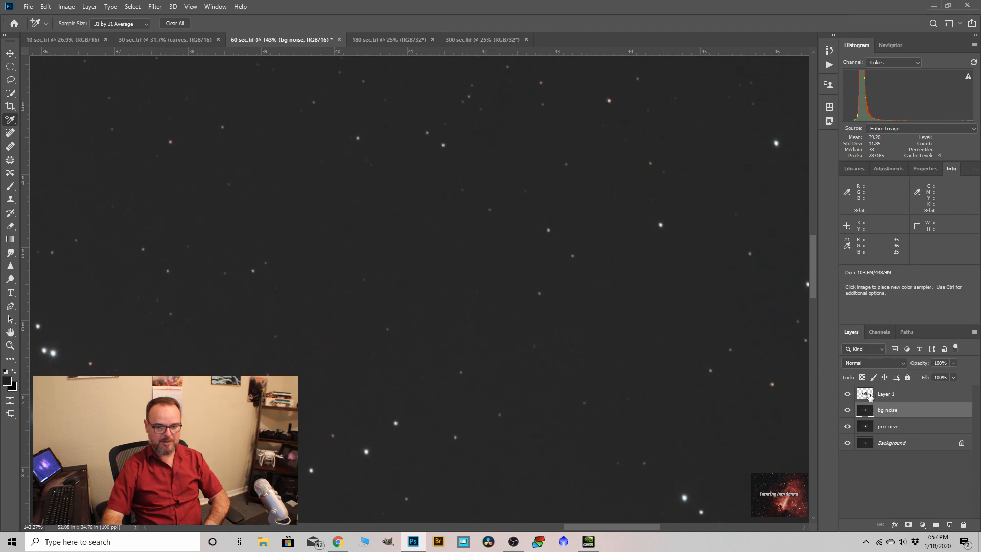
# Step: Merge Layer 1 with the nebula and stars down into the bg noise layer
pyautogui.rightClick(892, 397)
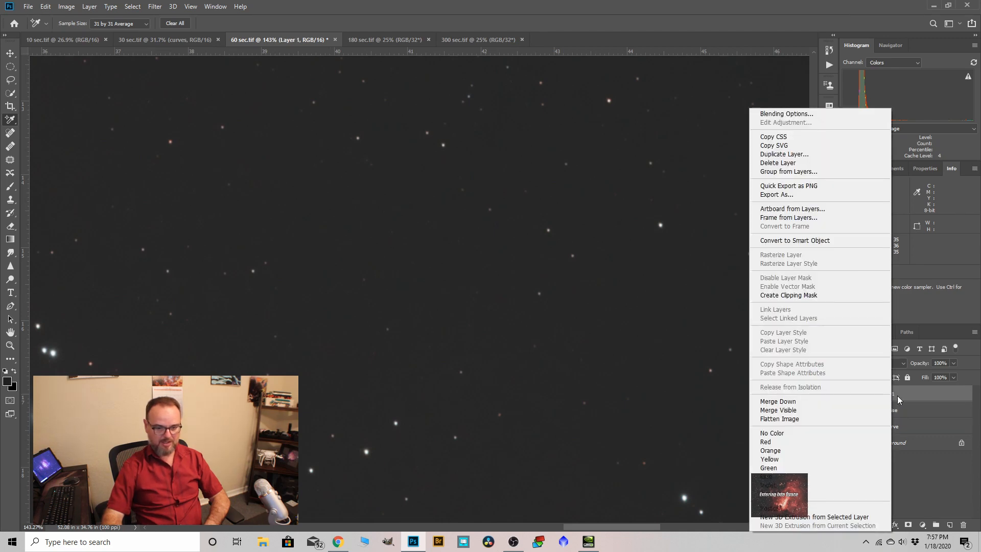
pyautogui.click(787, 401)
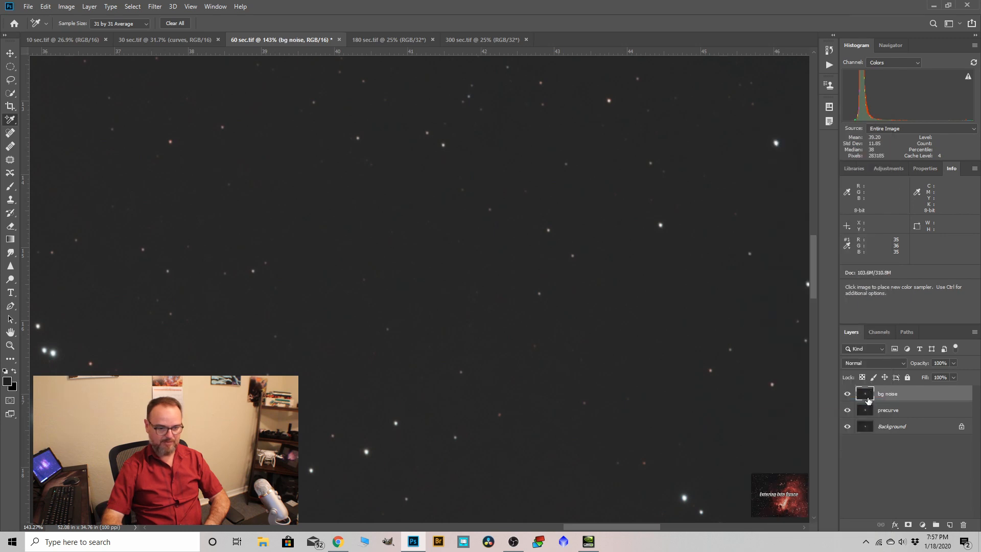
pyautogui.scroll(-5, 624, 306)
pyautogui.scroll(3, 435, 288)
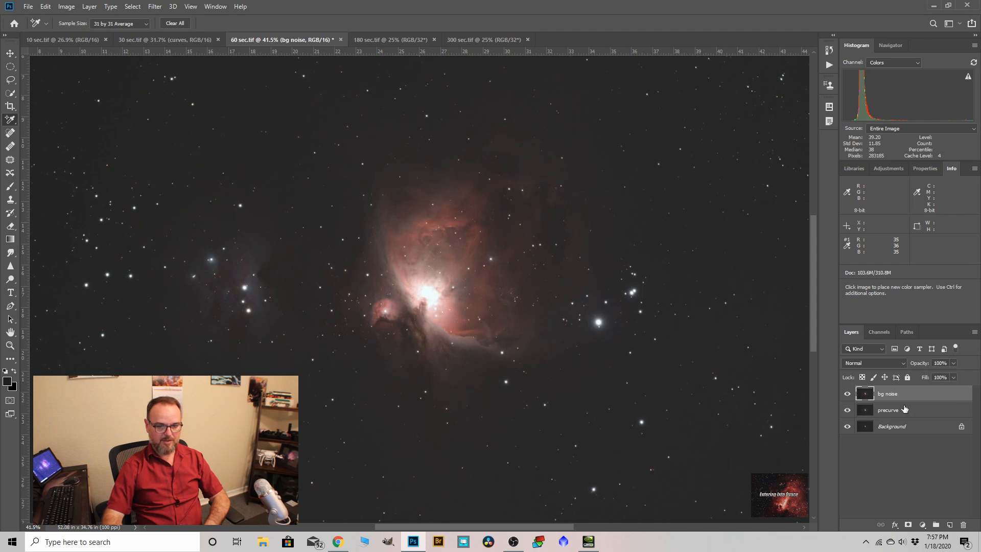
# Step: Duplicate the bg noise layer and start renaming the copy with the word "select"
pyautogui.moveTo(890, 400); pyautogui.dragTo(949, 524)
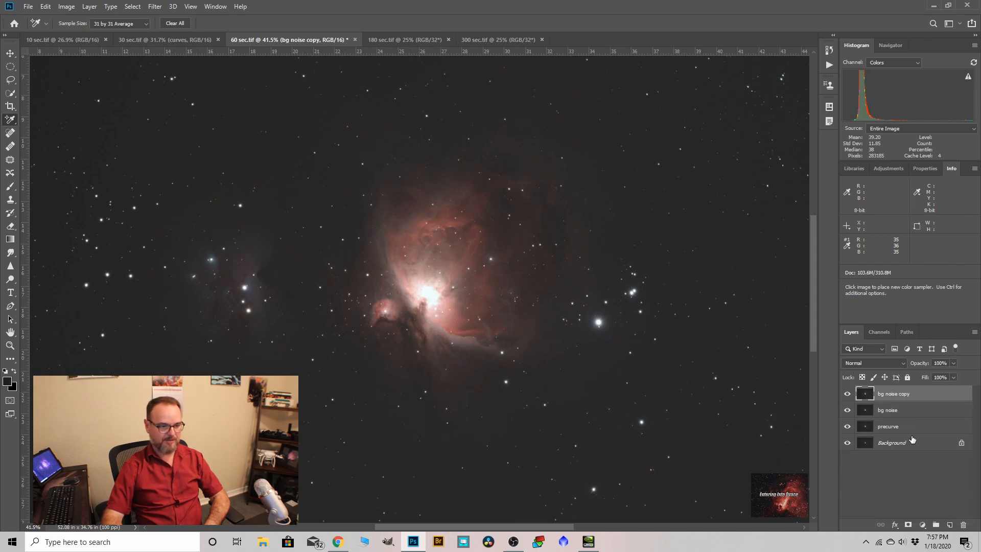
pyautogui.scroll(-2, 435, 254)
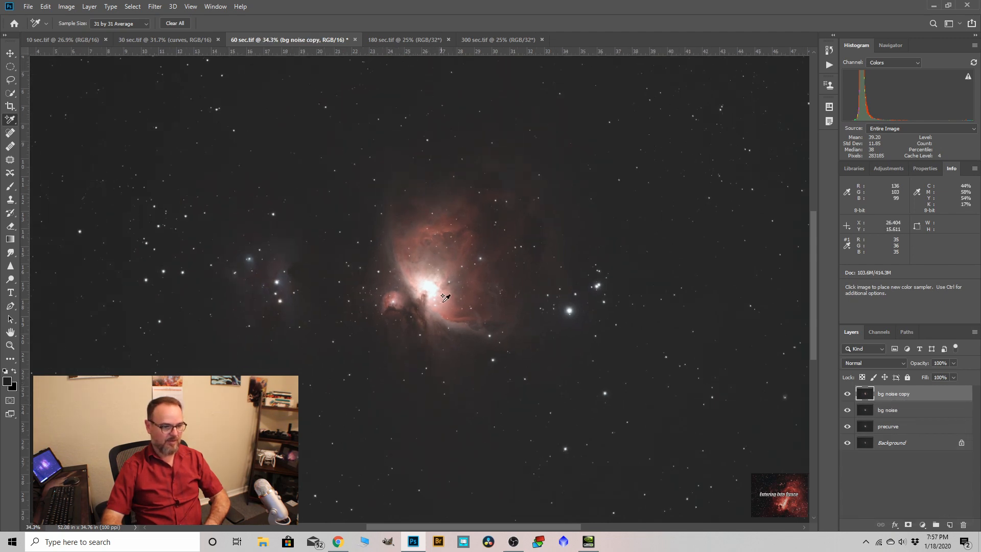
pyautogui.doubleClick(890, 395)
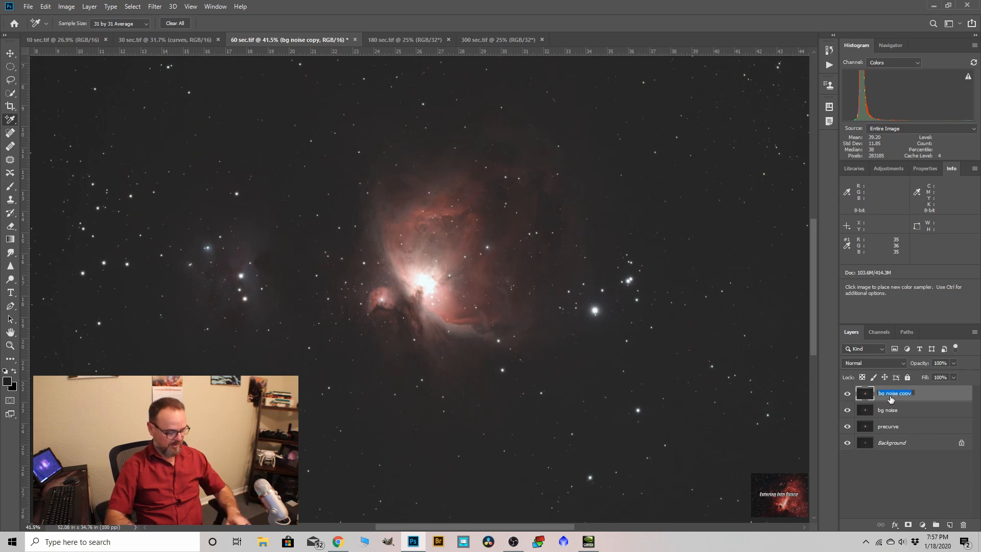
pyautogui.write('selectio')
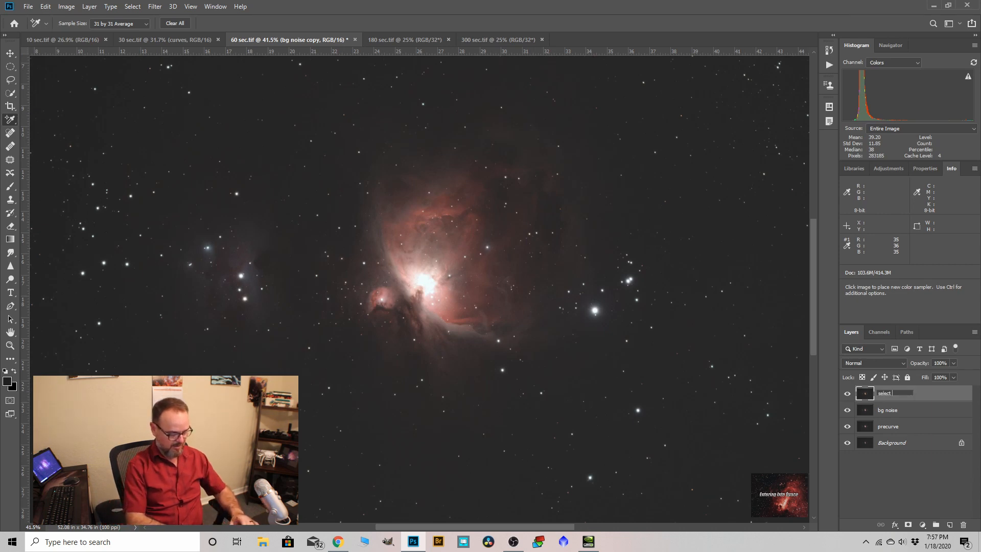
# Step: Name the duplicated top layer "select n mack"
pyautogui.write('n mask')
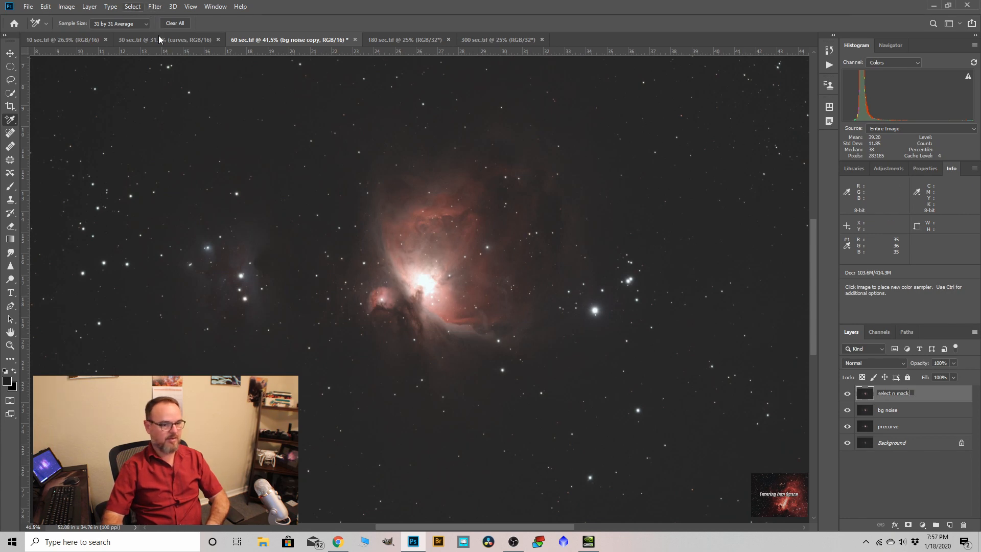
pyautogui.press('Return')
# Step: Select the nebula's mid-tones with Color Range, using Sampled Colors taken from its lower edge and a Fuzziness of 51
pyautogui.click(134, 6)
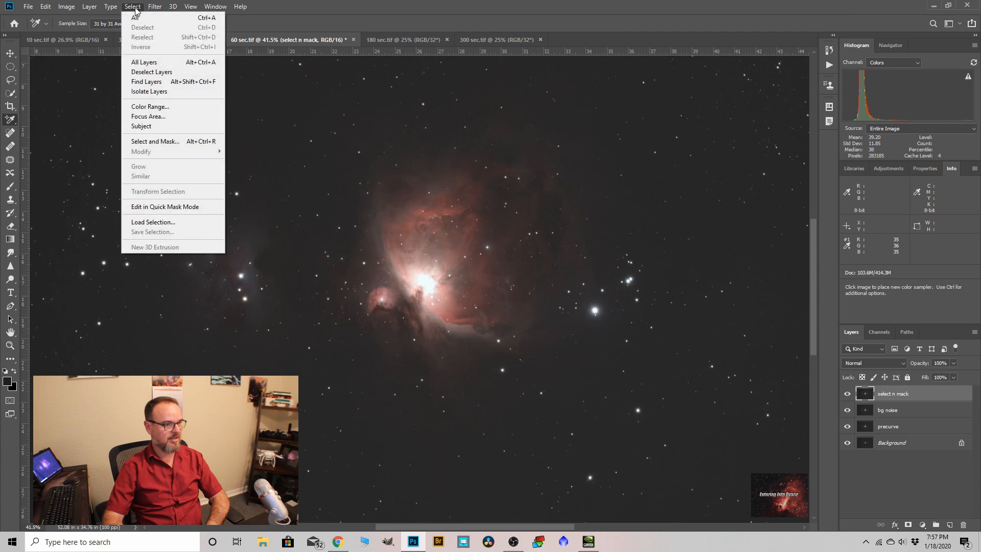
pyautogui.click(153, 107)
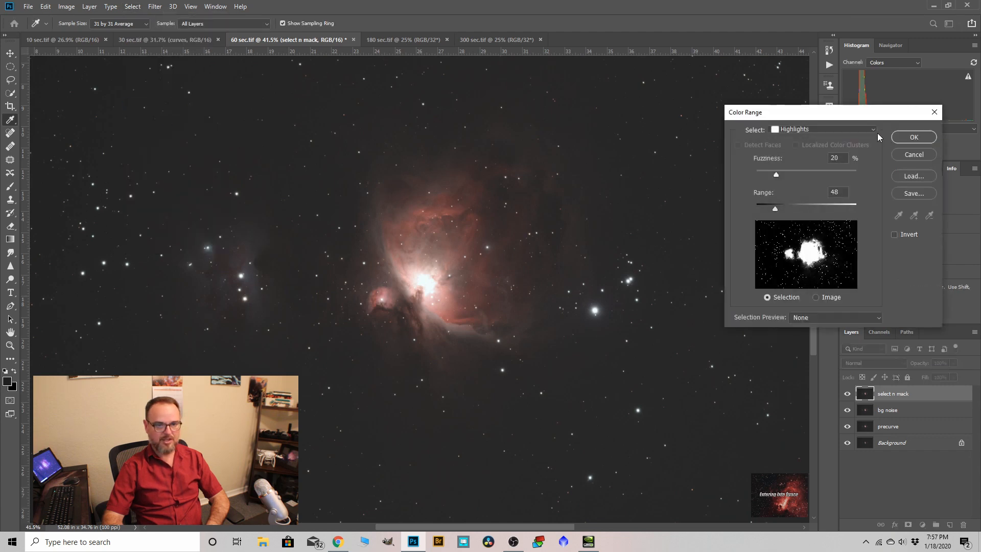
pyautogui.click(802, 129)
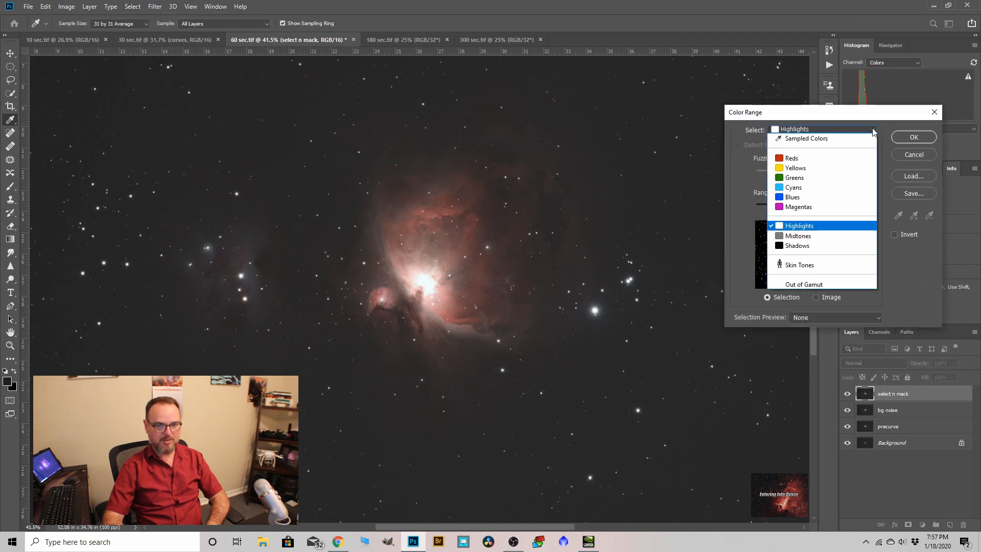
pyautogui.click(801, 139)
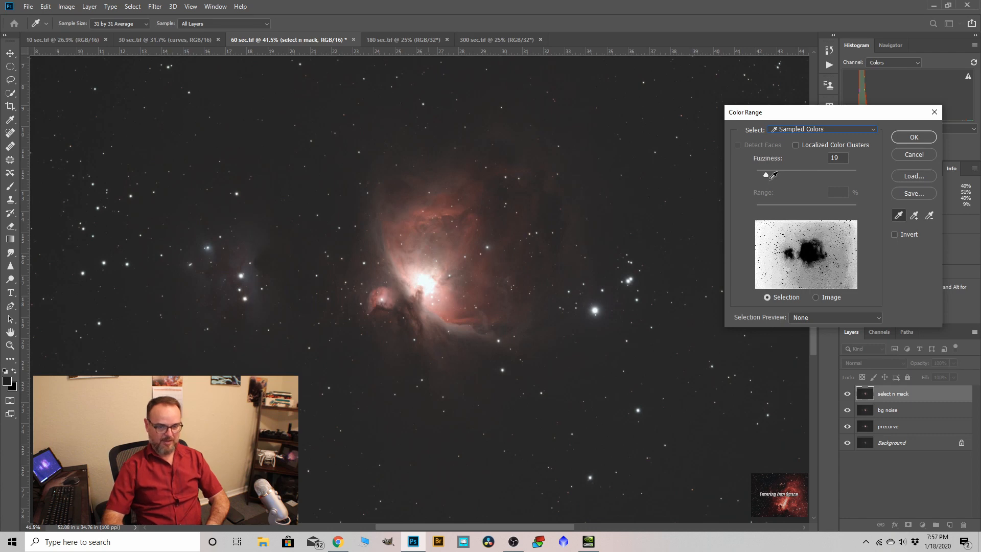
pyautogui.click(470, 327)
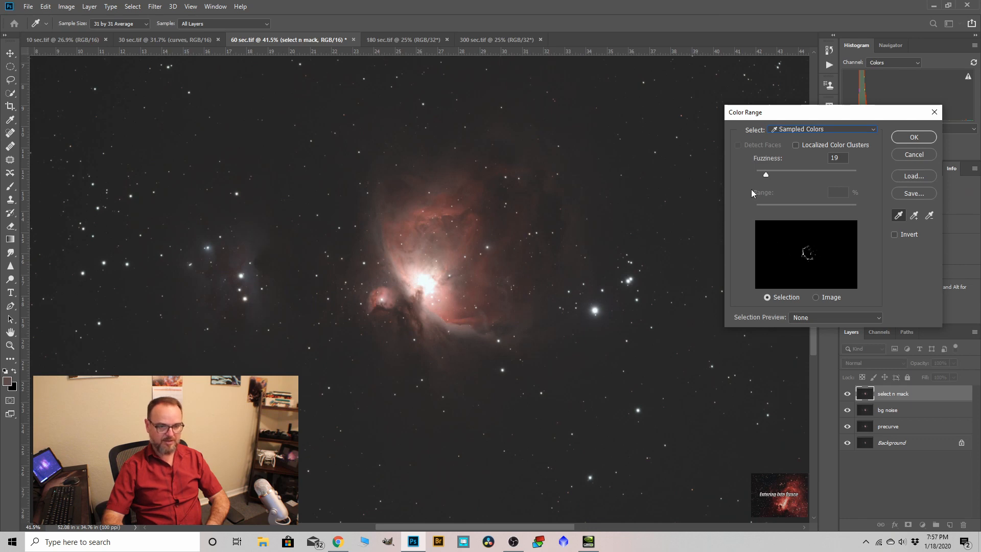
pyautogui.moveTo(763, 175); pyautogui.dragTo(782, 176)
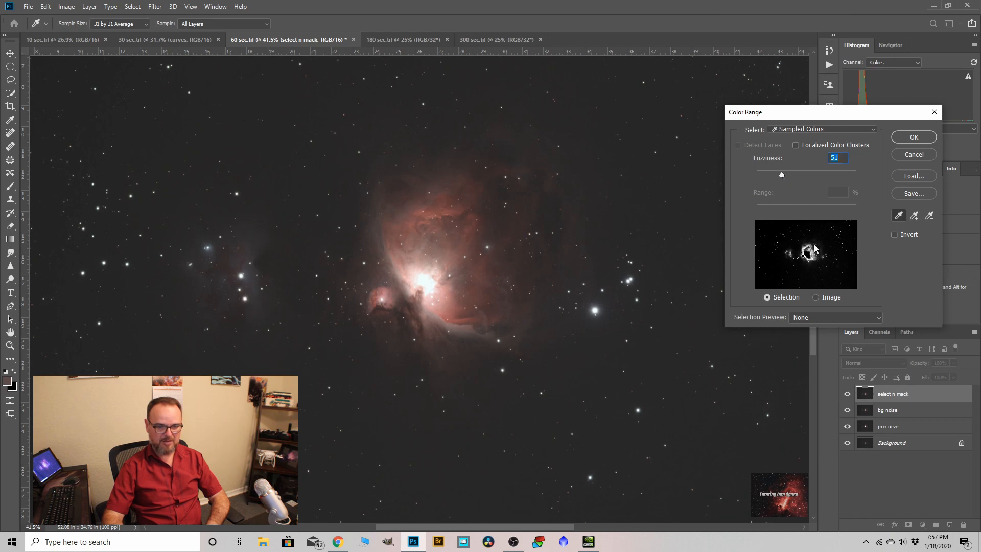
pyautogui.click(913, 138)
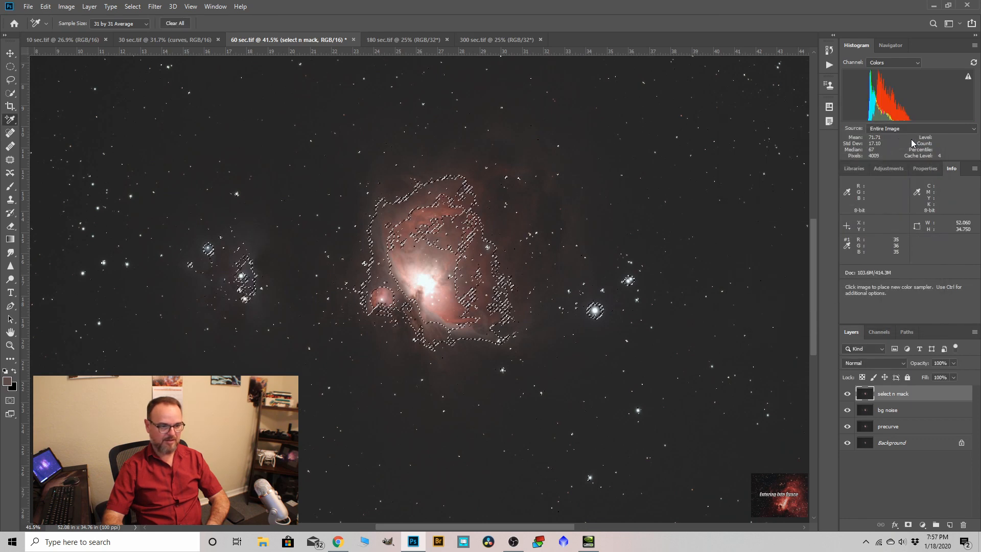
# Step: Feather the nebula selection by 37.2 px with Select and Mask and copy the selected area to a new layer
pyautogui.click(132, 7)
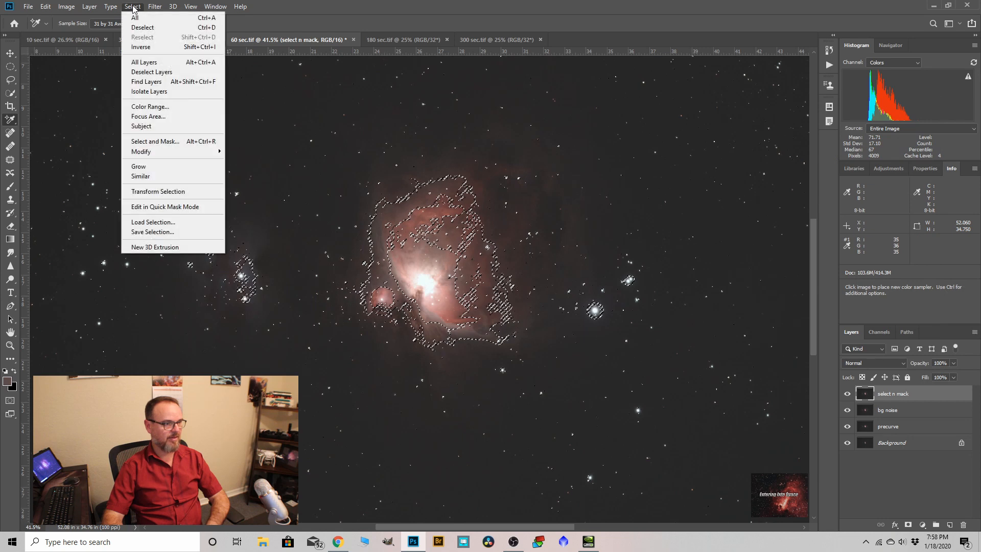
pyautogui.click(155, 141)
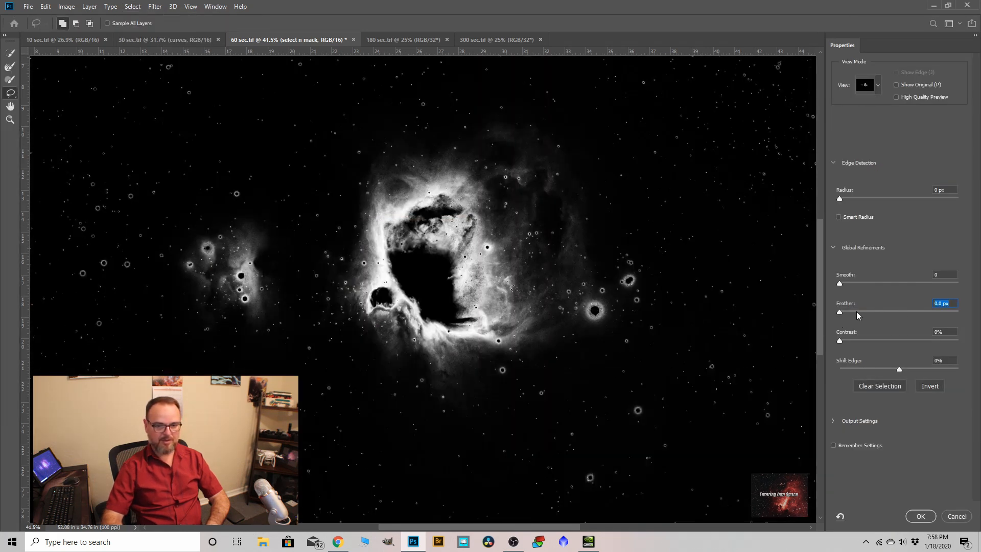
pyautogui.moveTo(864, 311); pyautogui.dragTo(899, 312)
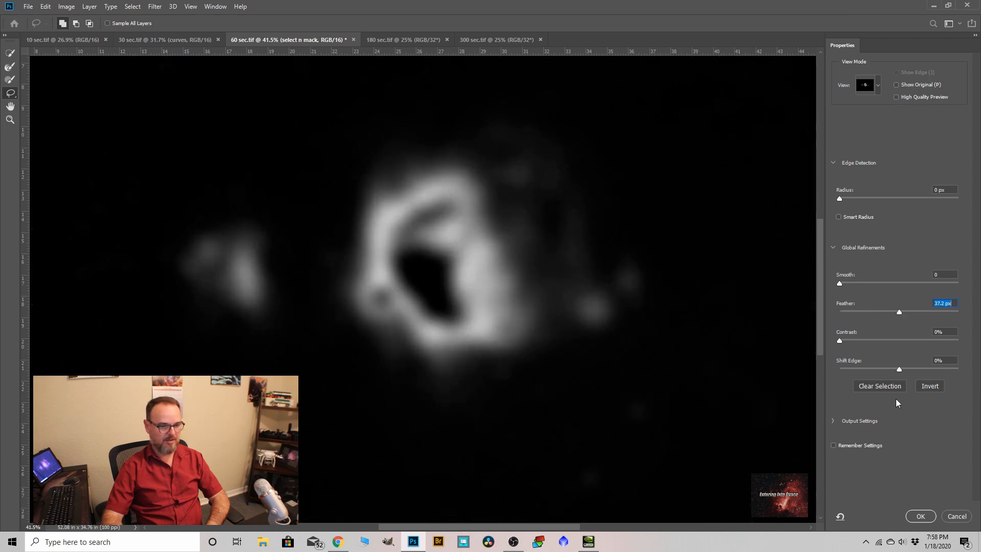
pyautogui.click(919, 517)
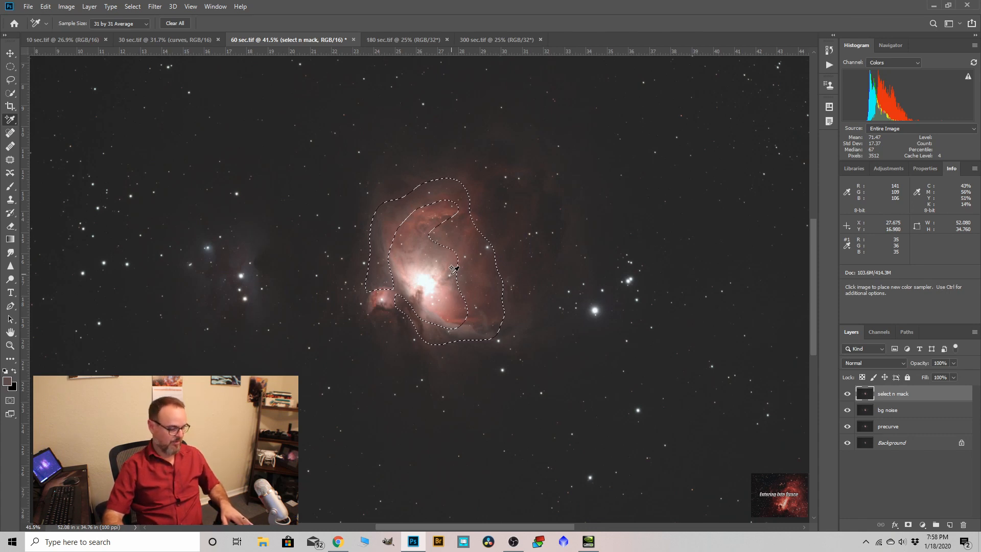
pyautogui.hotkey('ctrl', 'j')
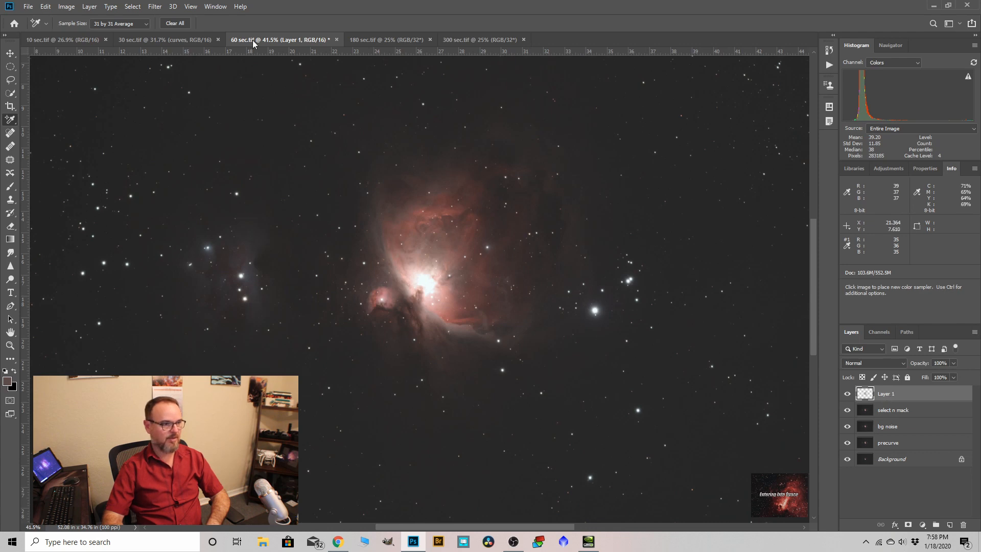
# Step: Start the Camera Raw Filter on Layer 1 and set Clarity to +12, Vibrance to +13 and Contrast to about +3
pyautogui.click(155, 6)
pyautogui.click(172, 59)
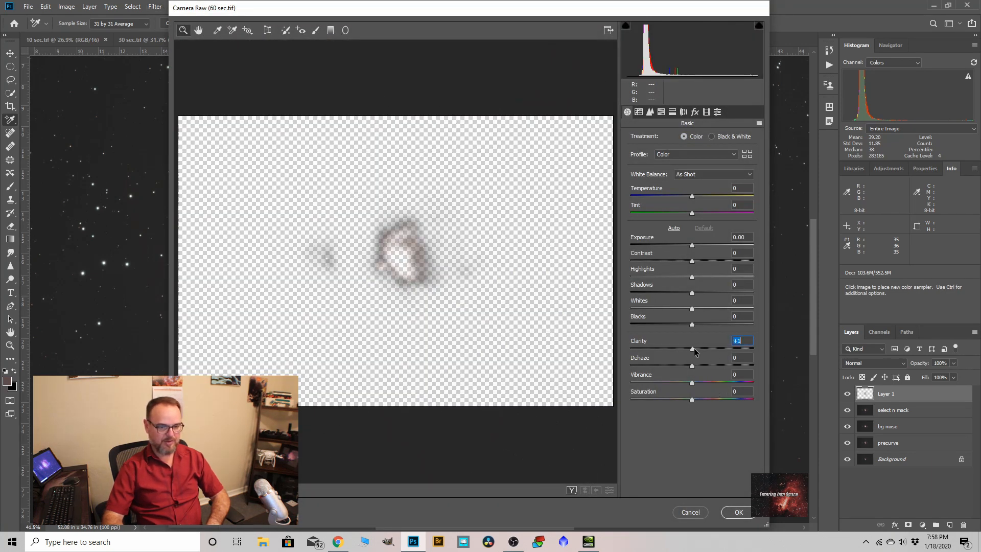
pyautogui.moveTo(693, 384); pyautogui.dragTo(702, 384)
pyautogui.moveTo(691, 264); pyautogui.dragTo(694, 265)
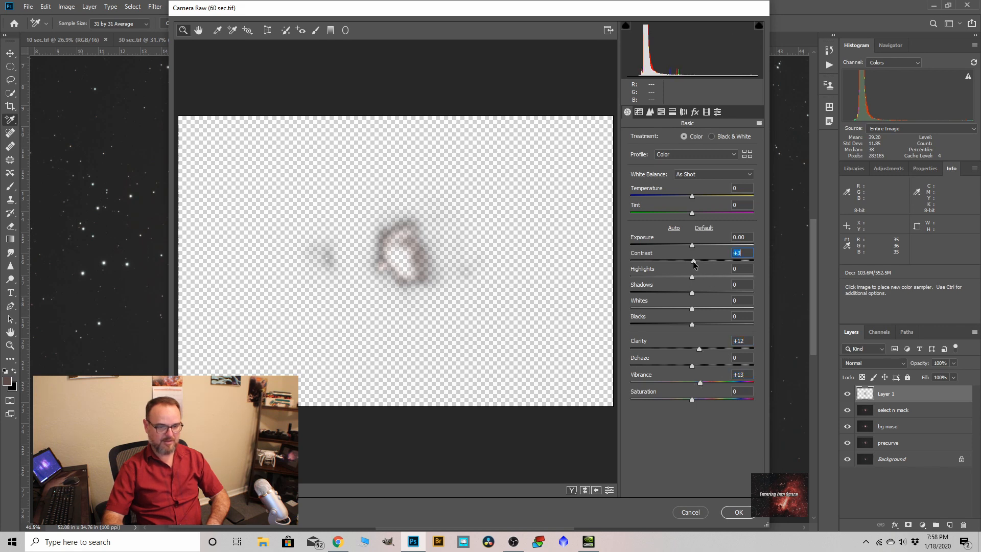
# Step: Add slight luminance and color noise reduction in Camera Raw and apply the filter
pyautogui.click(650, 111)
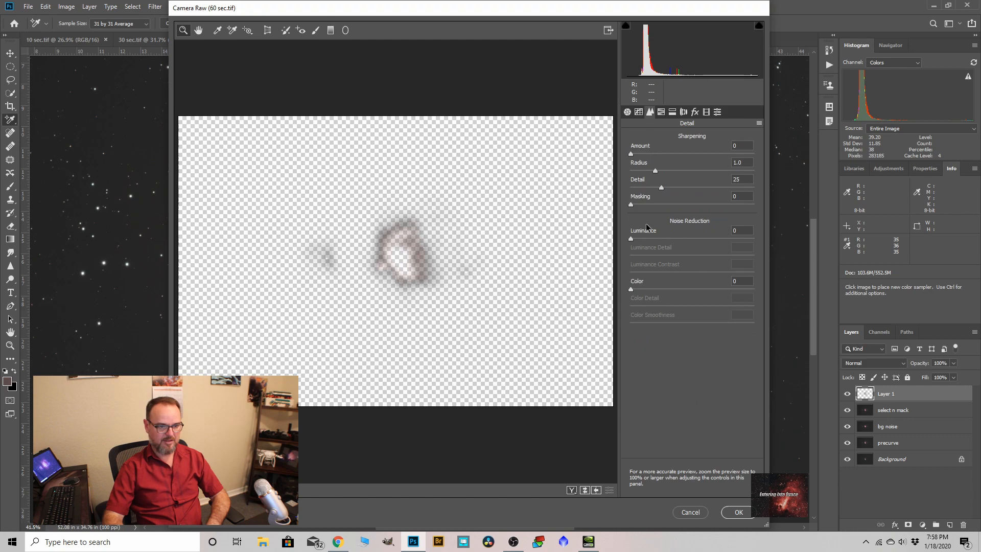
pyautogui.moveTo(632, 240); pyautogui.dragTo(637, 238)
pyautogui.moveTo(631, 289); pyautogui.dragTo(643, 289)
pyautogui.click(739, 512)
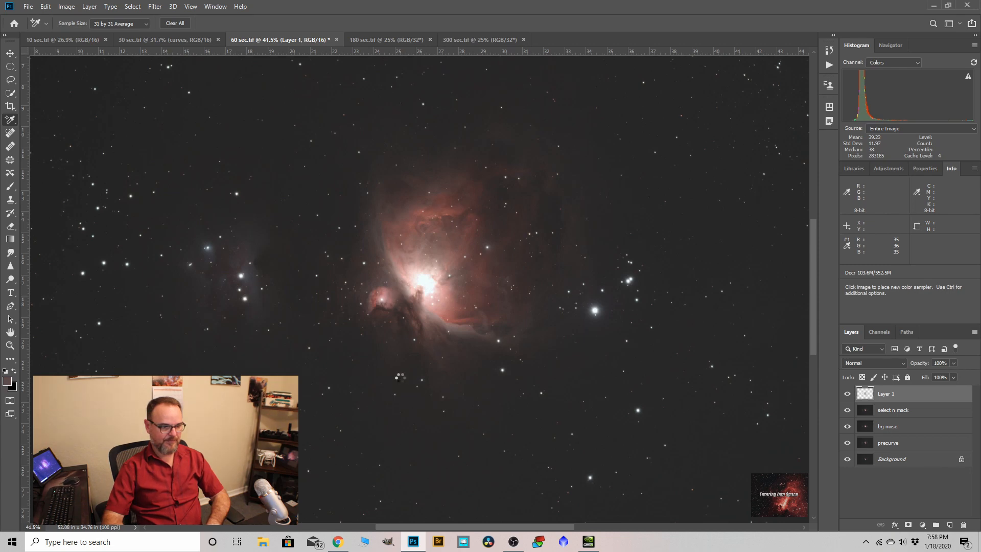
# Step: Compare the nebula with Layer 1 hidden and shown, and examine its core and surrounding detail up close
pyautogui.click(846, 394)
pyautogui.click(847, 397)
pyautogui.click(847, 396)
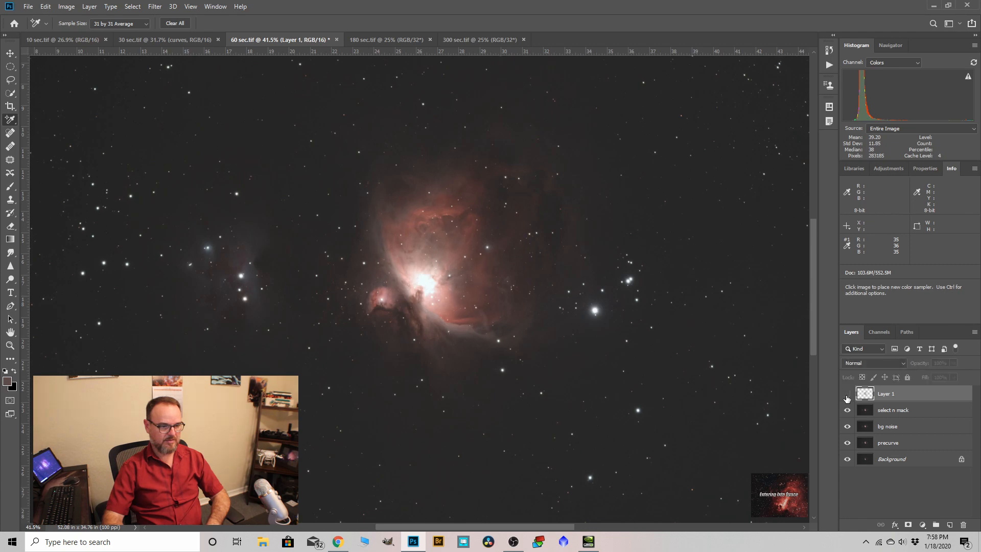
pyautogui.click(845, 394)
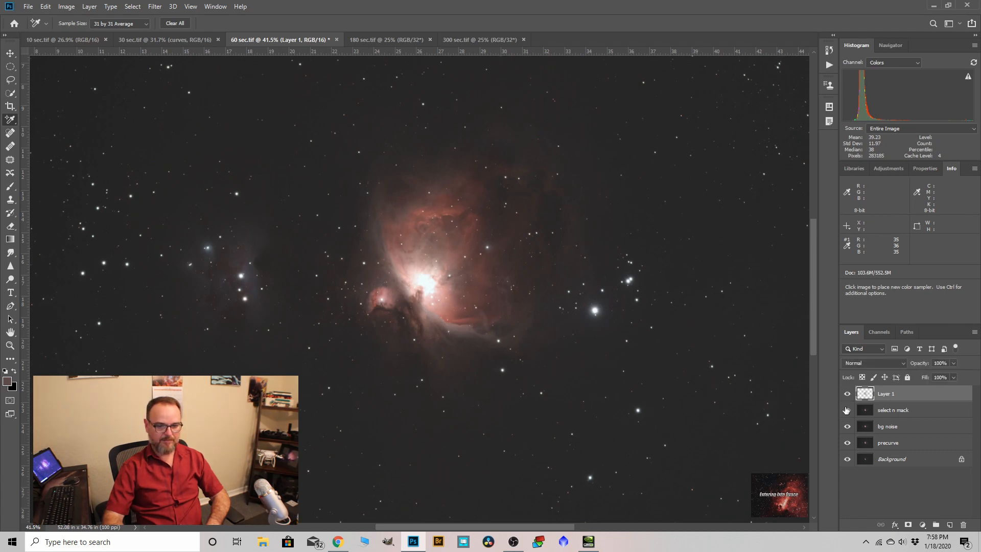
pyautogui.scroll(2, 415, 247)
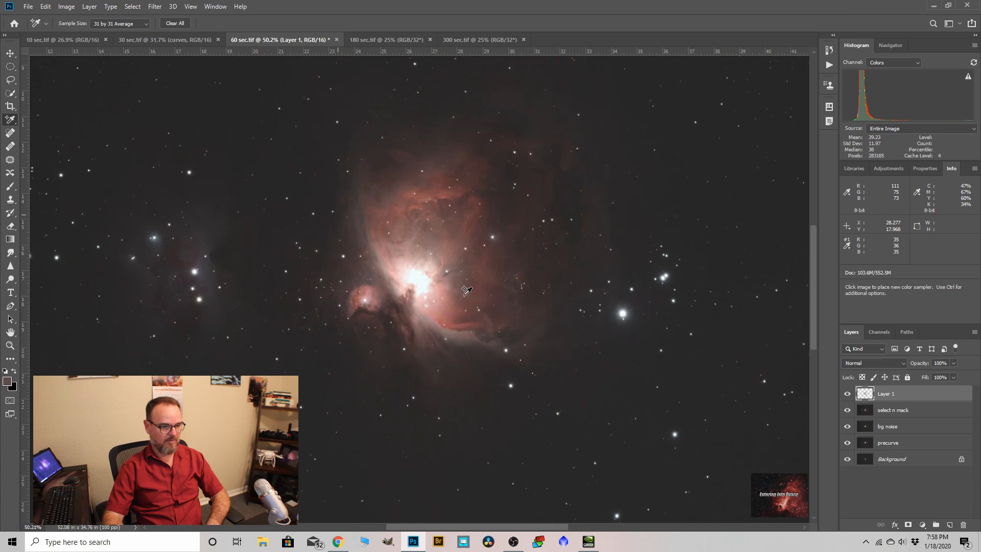
pyautogui.scroll(-2, 433, 275)
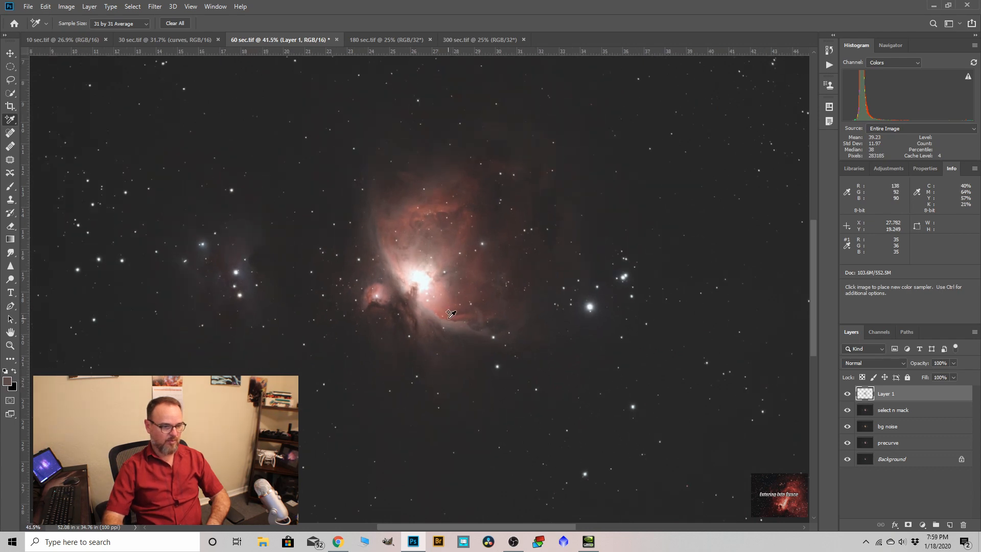
pyautogui.scroll(4, 449, 314)
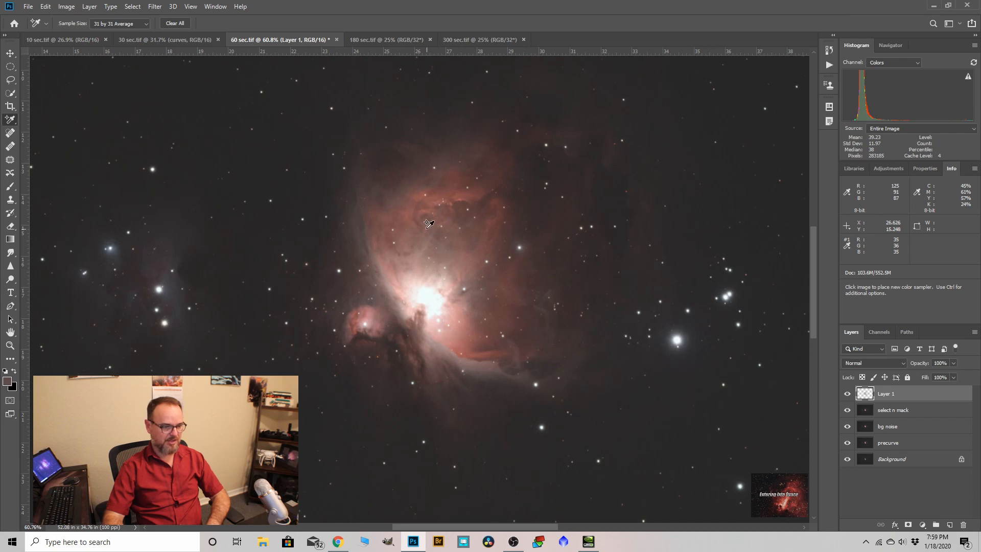
pyautogui.scroll(-3, 450, 245)
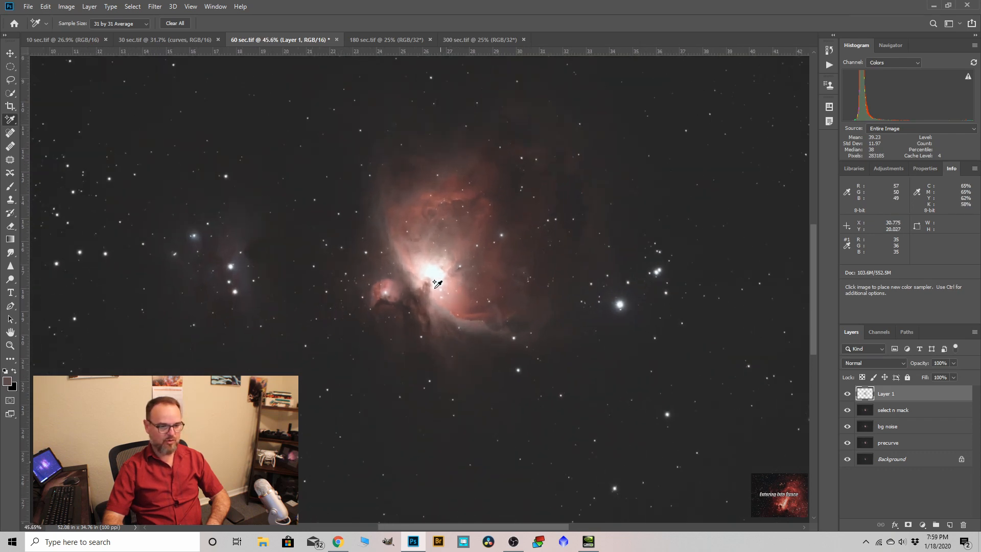
# Step: Duplicate Layer 1 and set the copy to Overlay blending at 18% opacity, comparing the image with and without it
pyautogui.moveTo(879, 397); pyautogui.dragTo(949, 525)
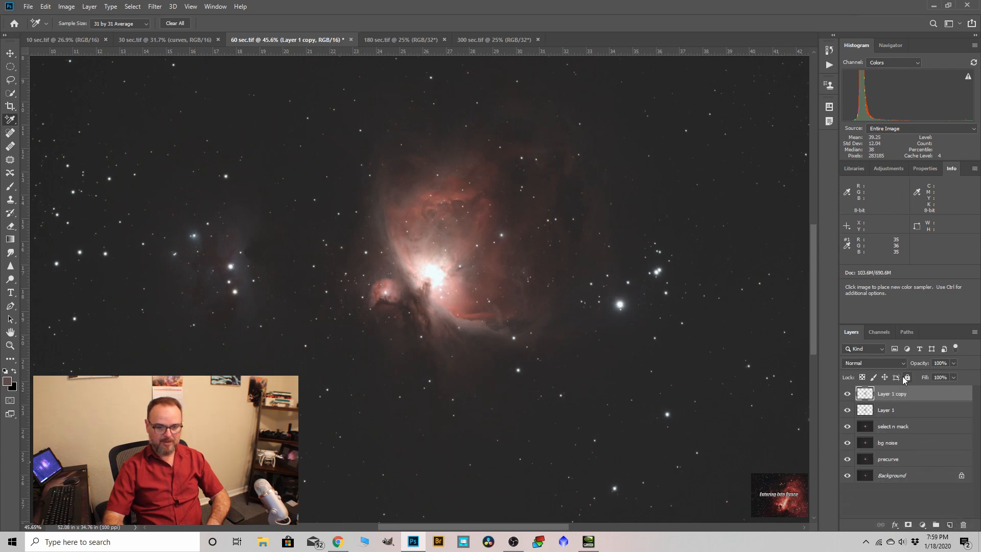
pyautogui.click(900, 364)
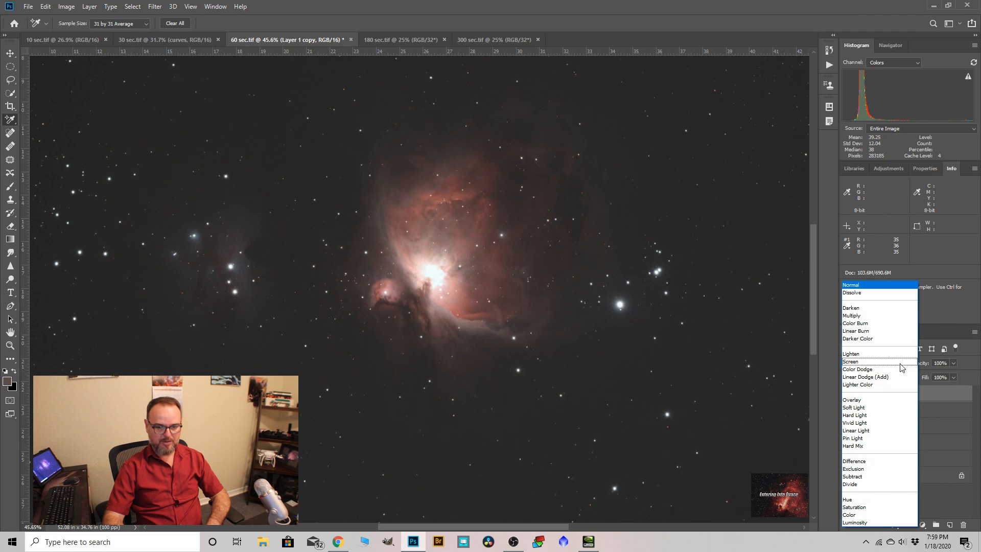
pyautogui.click(860, 402)
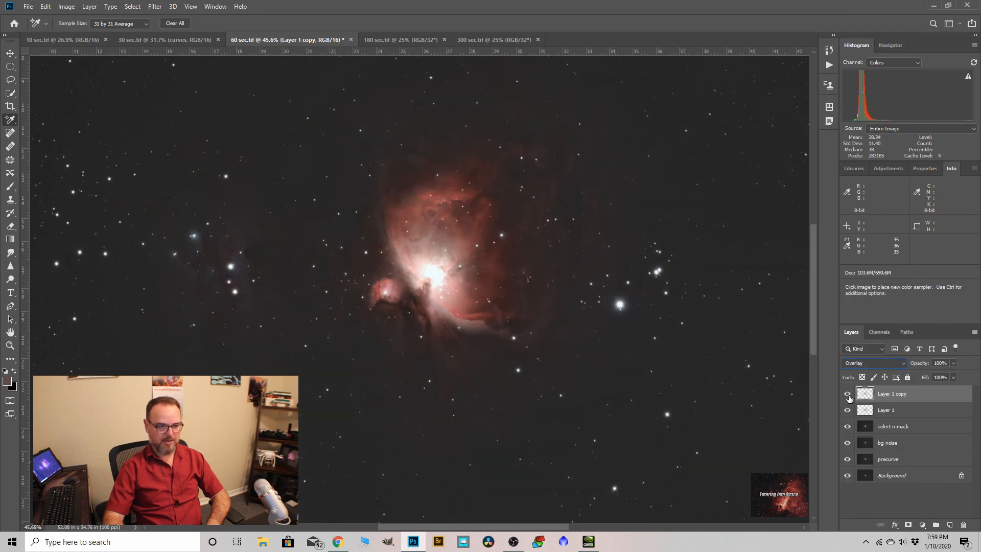
pyautogui.click(847, 396)
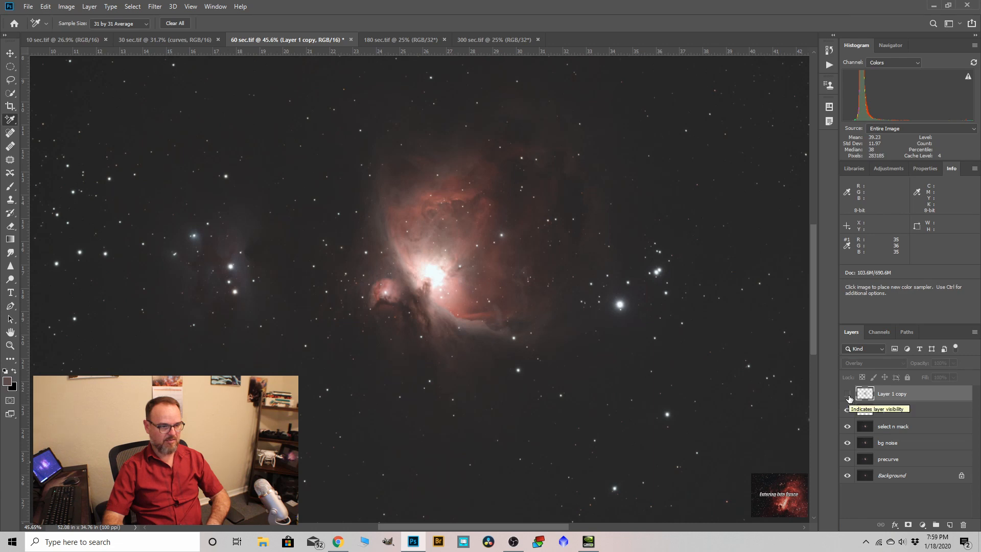
pyautogui.click(848, 396)
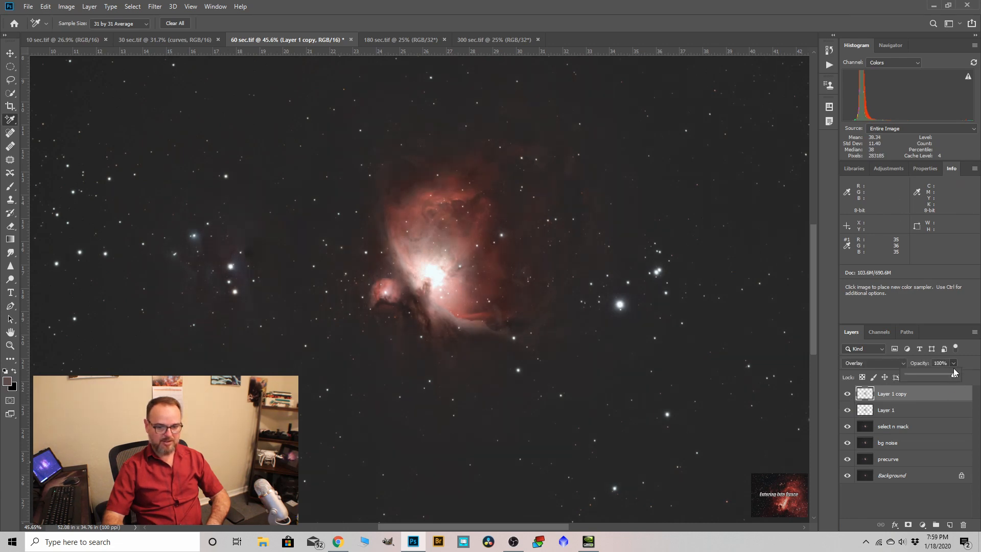
pyautogui.moveTo(909, 374); pyautogui.dragTo(906, 375)
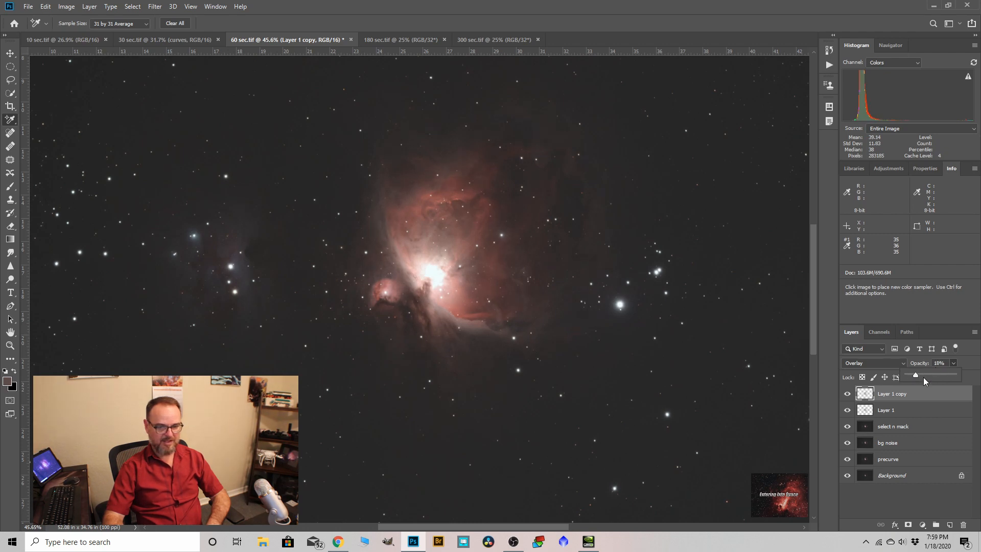
# Step: Merge the Overlay copy down into Layer 1
pyautogui.click(896, 393)
pyautogui.rightClick(896, 393)
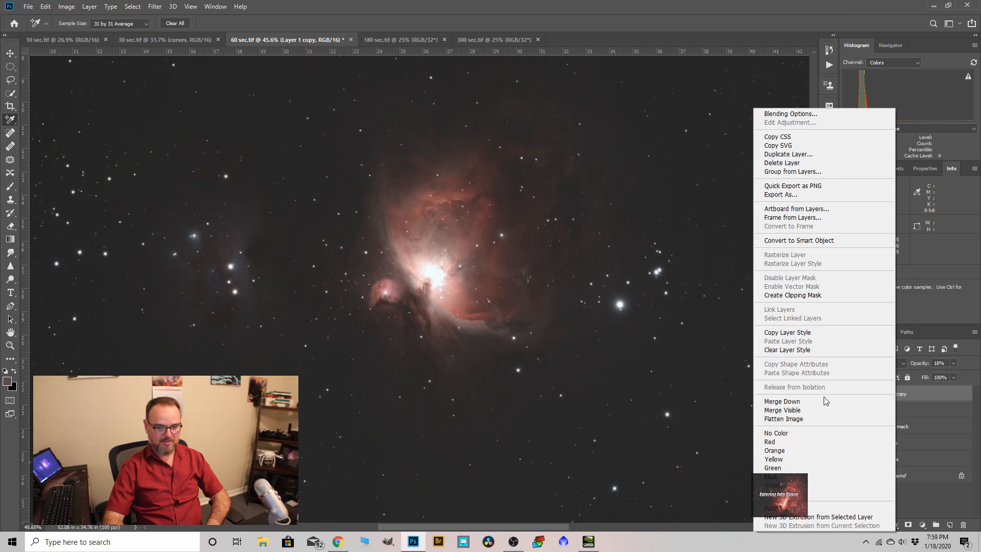
pyautogui.click(806, 400)
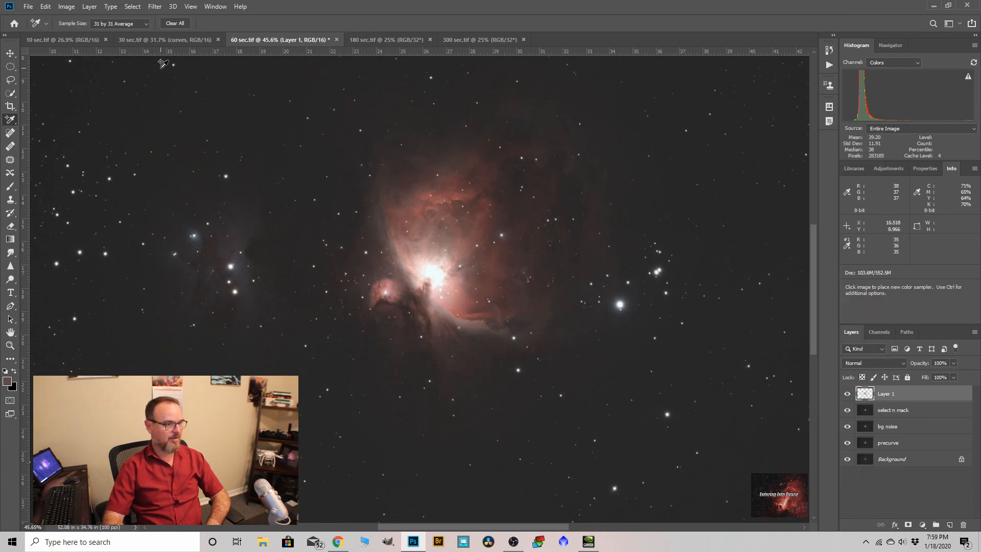
# Step: Apply Selective Color to Layer 1's Neutrals, setting Cyan to -3% and raising Black slightly
pyautogui.click(72, 8)
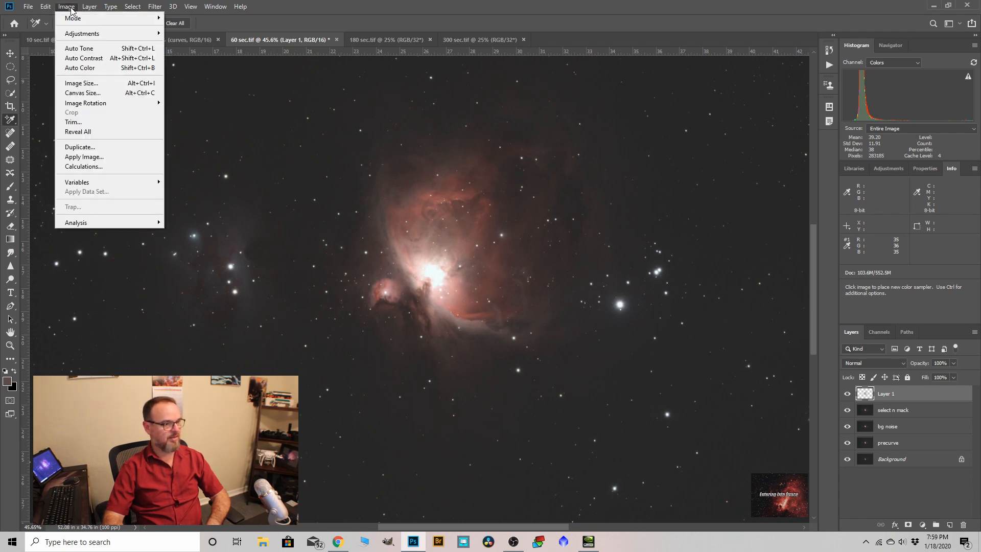
pyautogui.moveTo(138, 34)
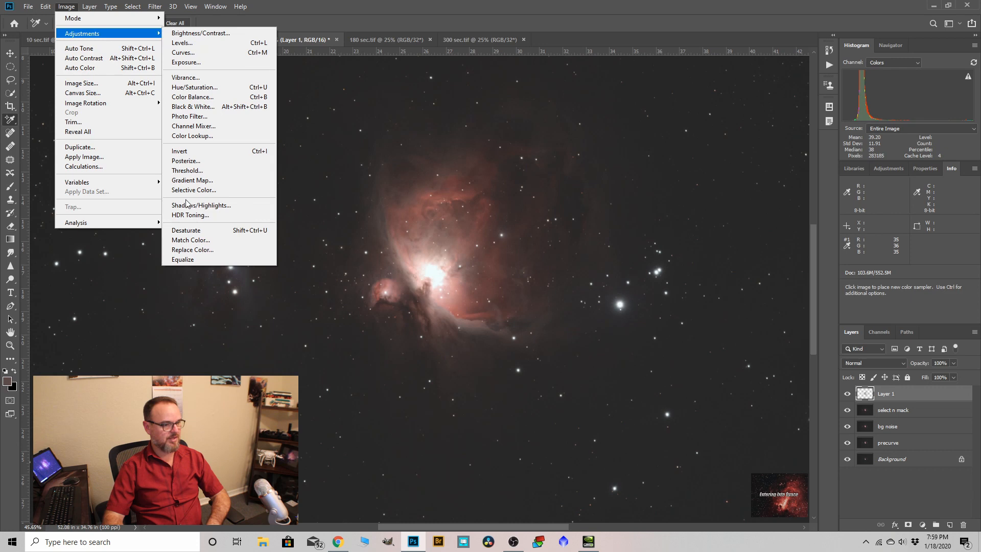
pyautogui.click(194, 189)
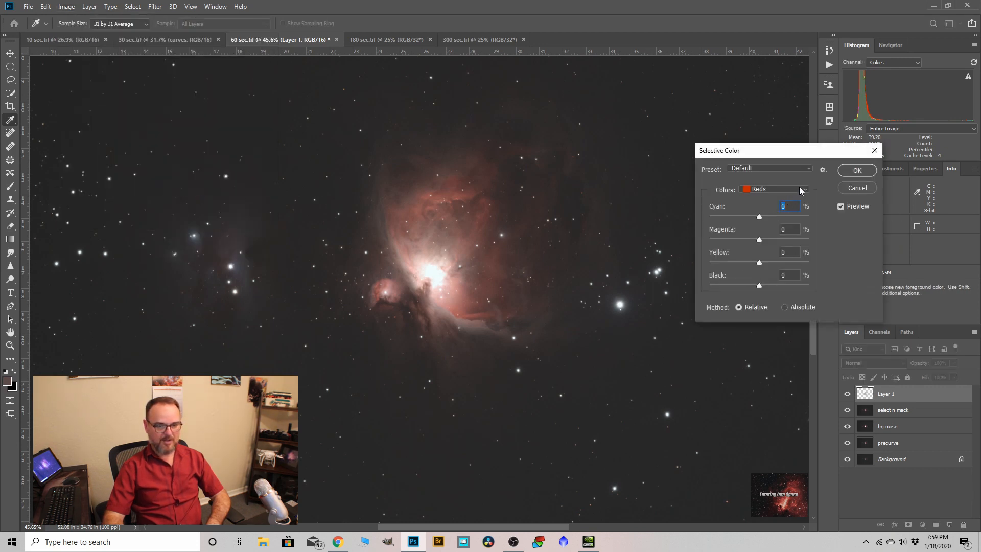
pyautogui.click(806, 192)
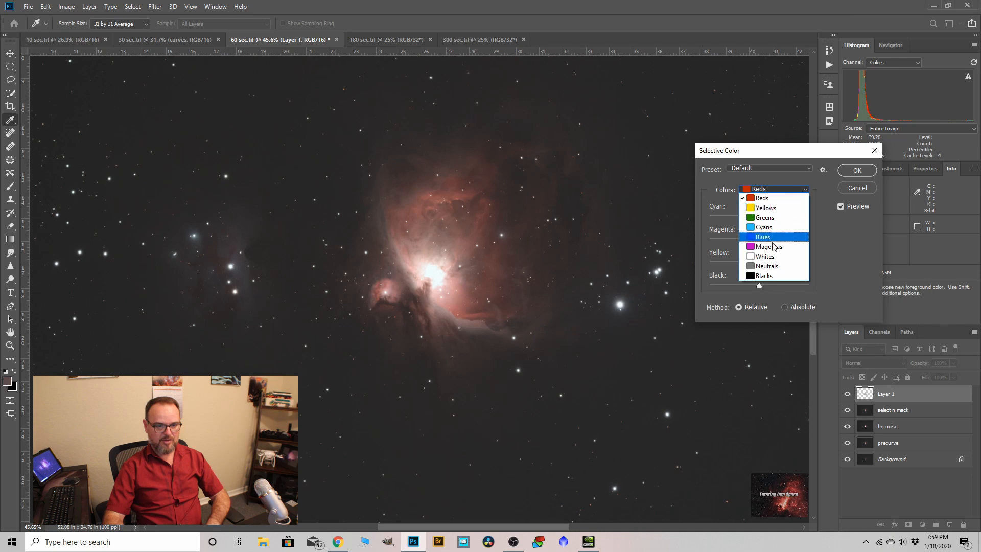
pyautogui.click(771, 266)
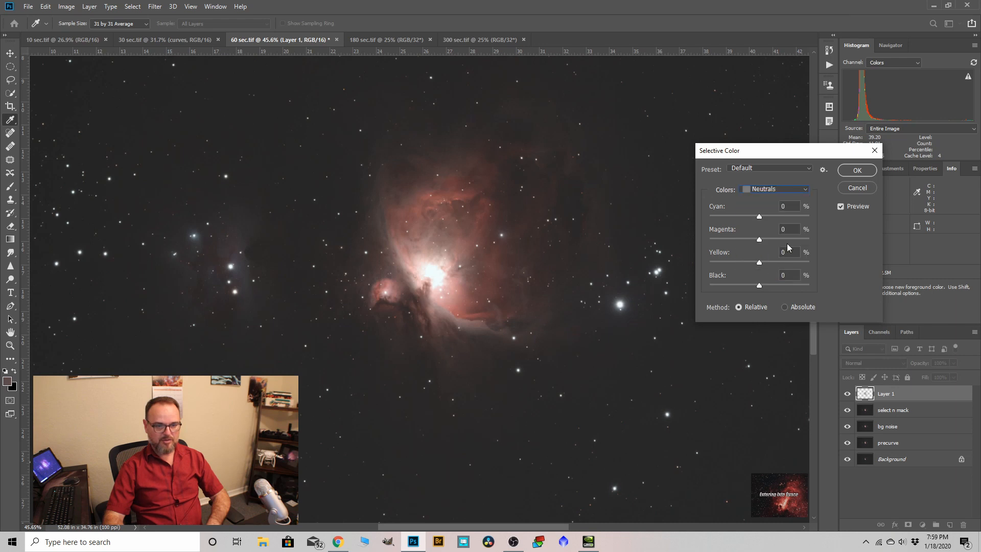
pyautogui.click(759, 215)
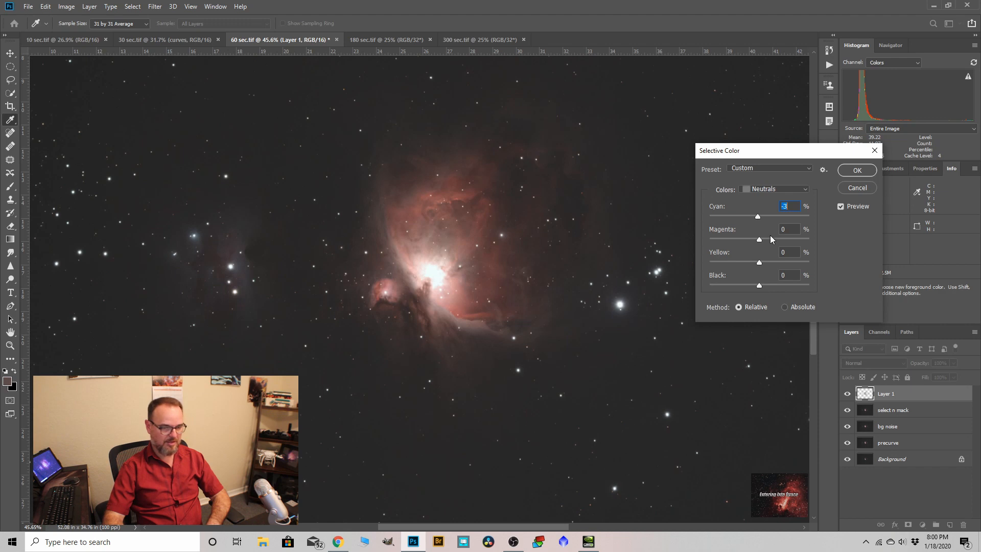
pyautogui.click(759, 286)
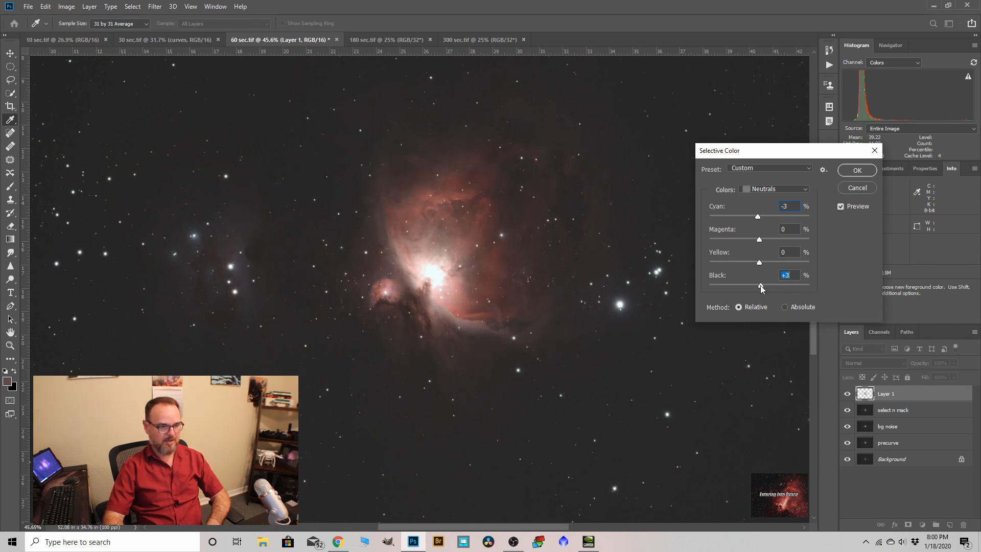
pyautogui.moveTo(757, 286); pyautogui.dragTo(764, 286)
pyautogui.click(861, 174)
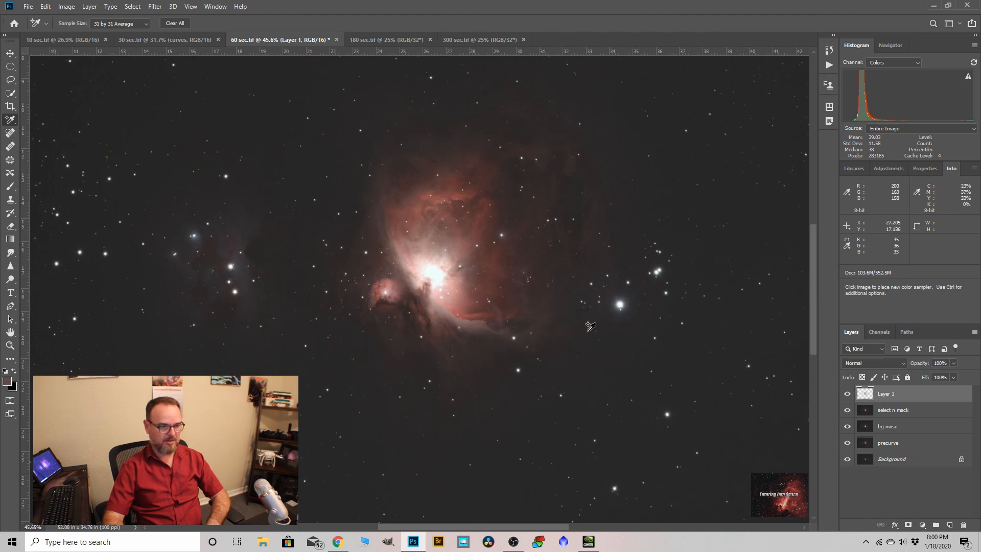
# Step: Merge Layer 1 down into the select n mack layer and inspect the nebula up close
pyautogui.rightClick(885, 395)
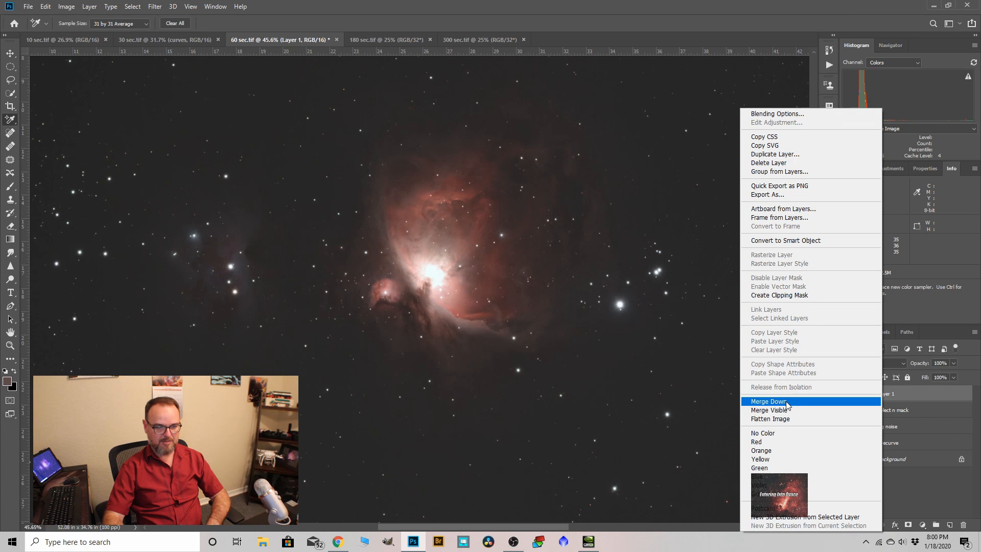
pyautogui.click(769, 402)
pyautogui.scroll(-1, 471, 233)
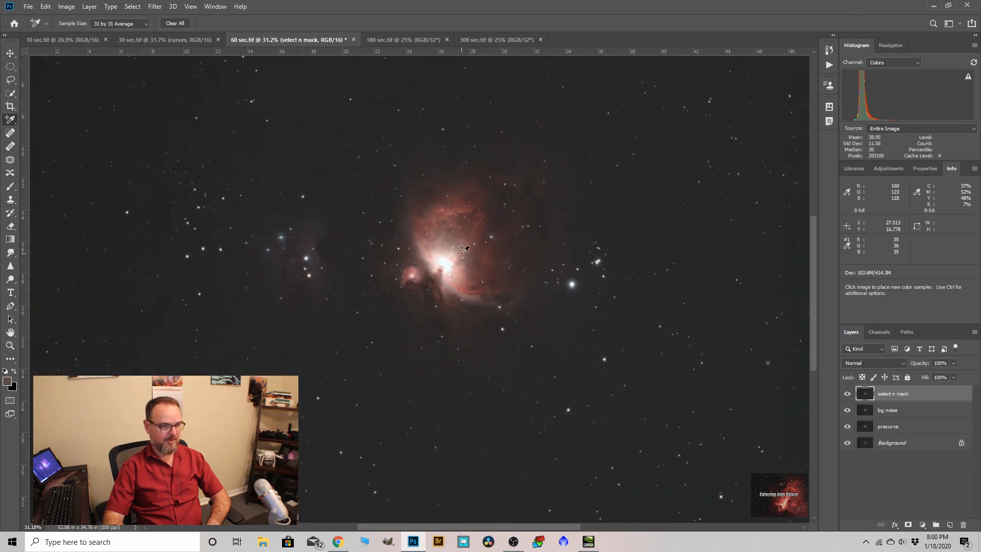
pyautogui.scroll(2, 466, 211)
pyautogui.scroll(3, 431, 276)
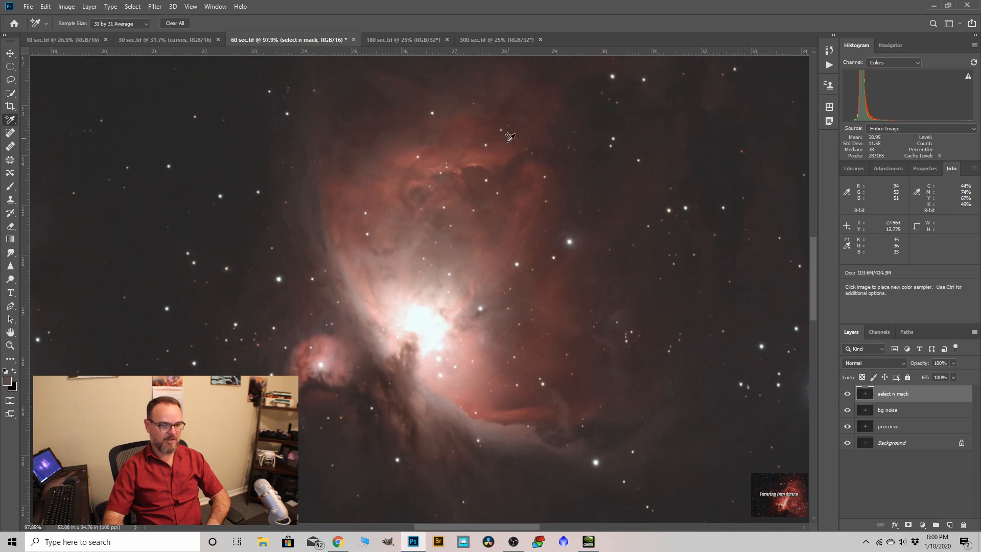
pyautogui.scroll(-2, 418, 159)
pyautogui.scroll(-5, 427, 223)
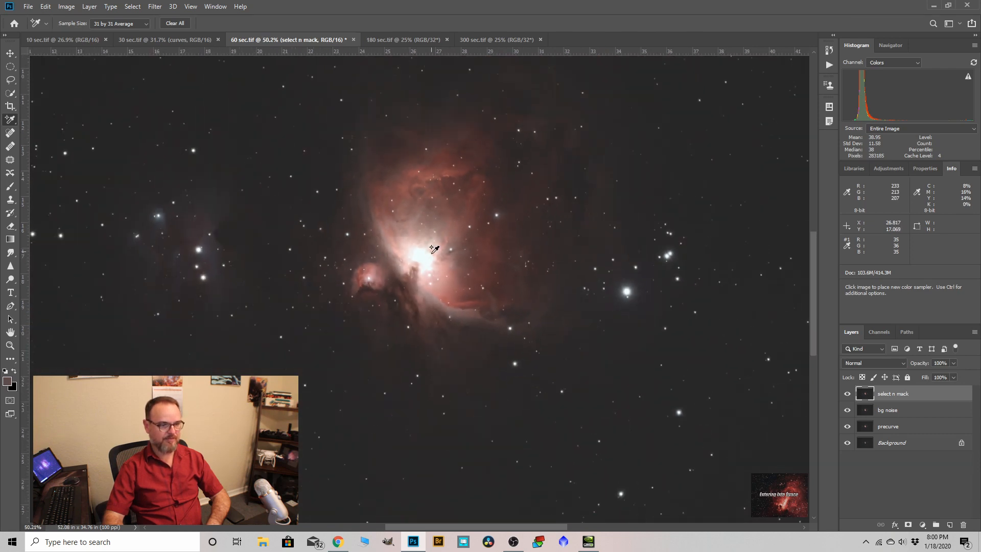
# Step: Duplicate the select n mack layer and rename the copy "cam raw"
pyautogui.moveTo(893, 397); pyautogui.dragTo(949, 525)
pyautogui.scroll(-1, 429, 230)
pyautogui.scroll(-1, 429, 230)
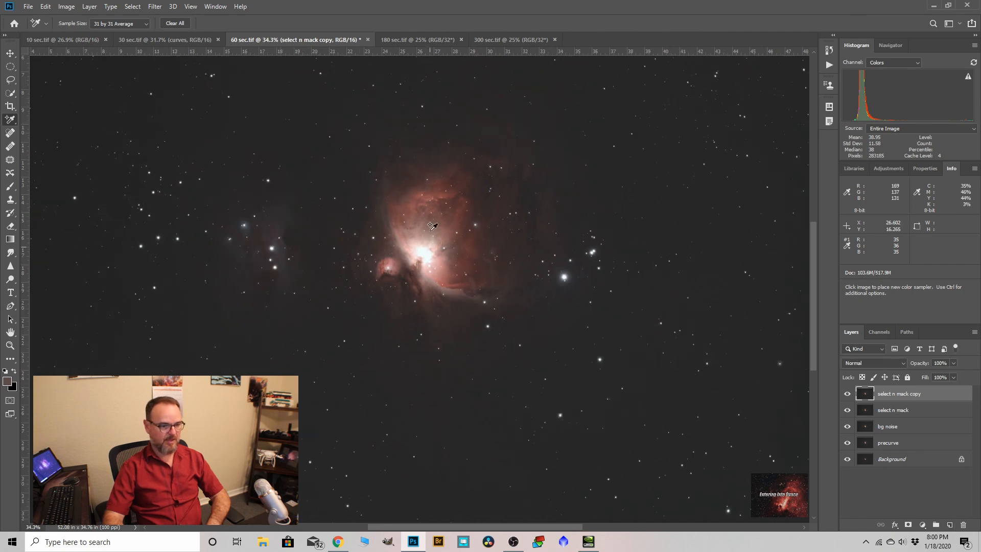
pyautogui.doubleClick(899, 394)
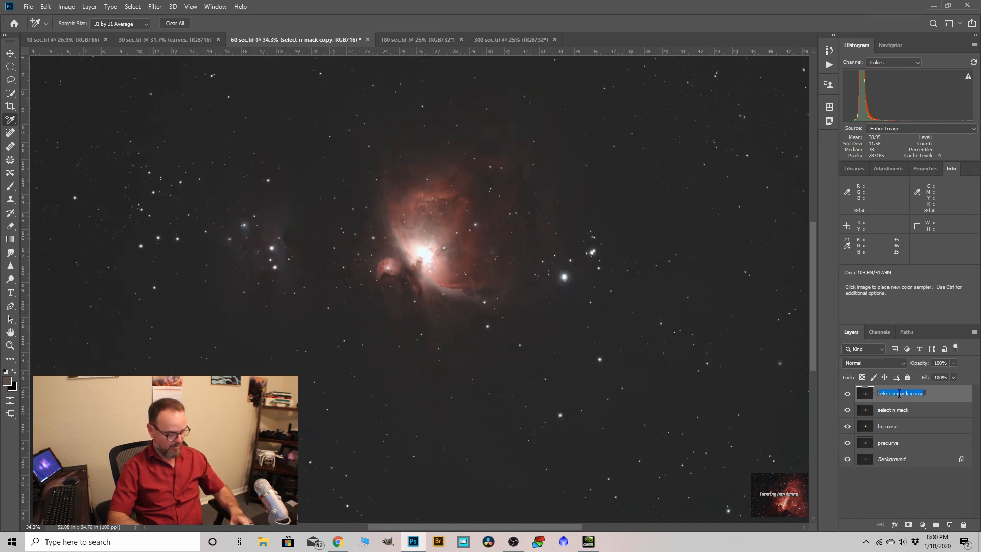
pyautogui.write('cam raw')
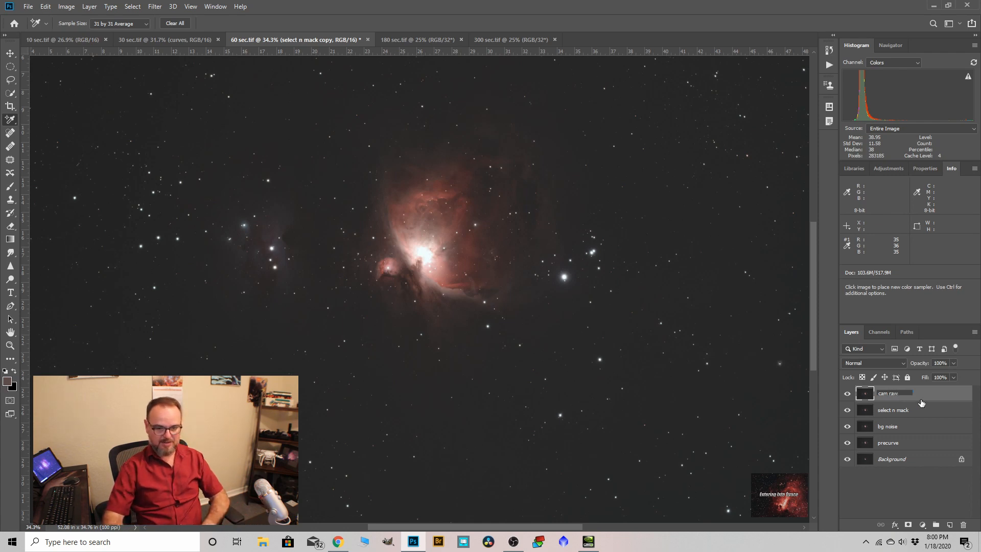
pyautogui.press('Return')
pyautogui.scroll(-2, 499, 288)
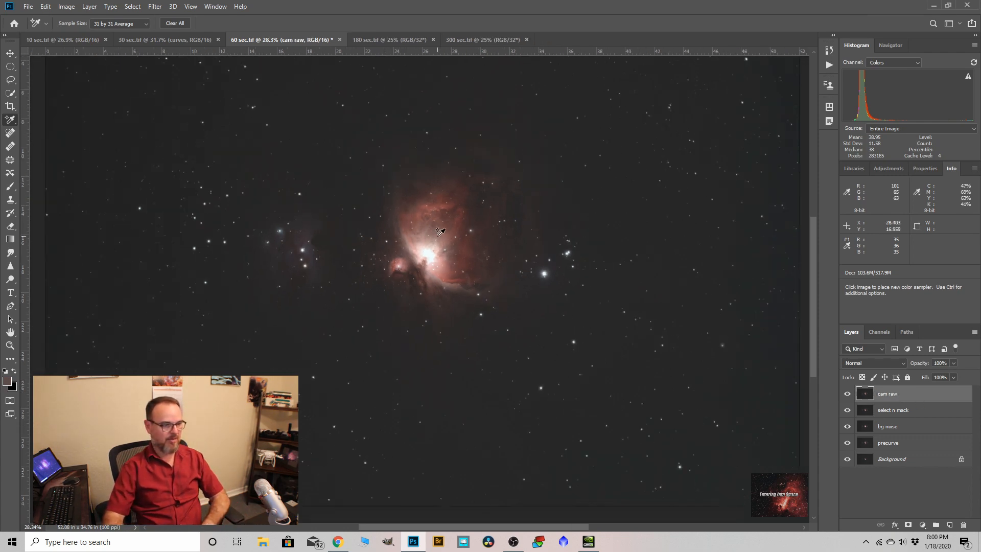
# Step: In the Camera Raw Filter on the cam raw layer, set Clarity +8, Vibrance +15, Saturation +8, Contrast -8 and Dehaze +12
pyautogui.click(157, 7)
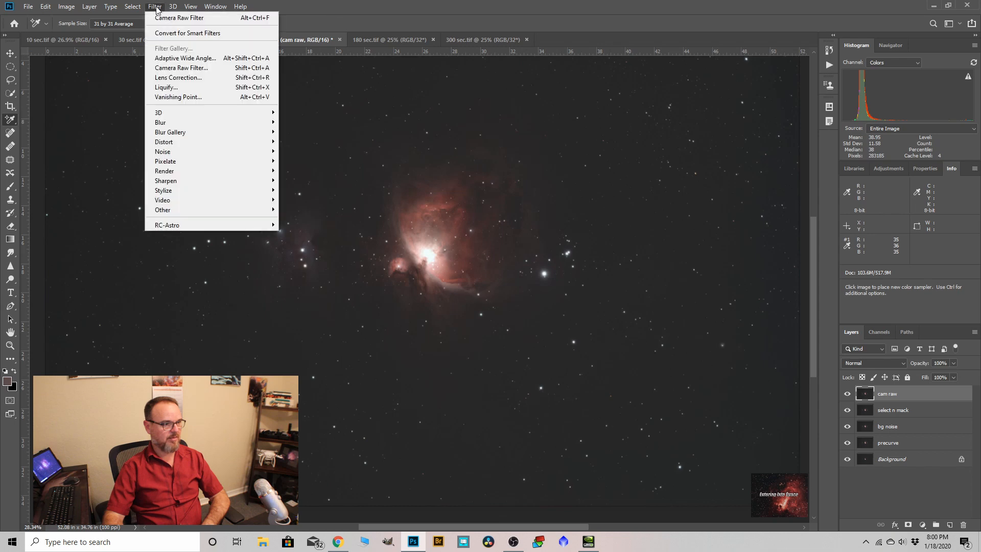
pyautogui.click(174, 66)
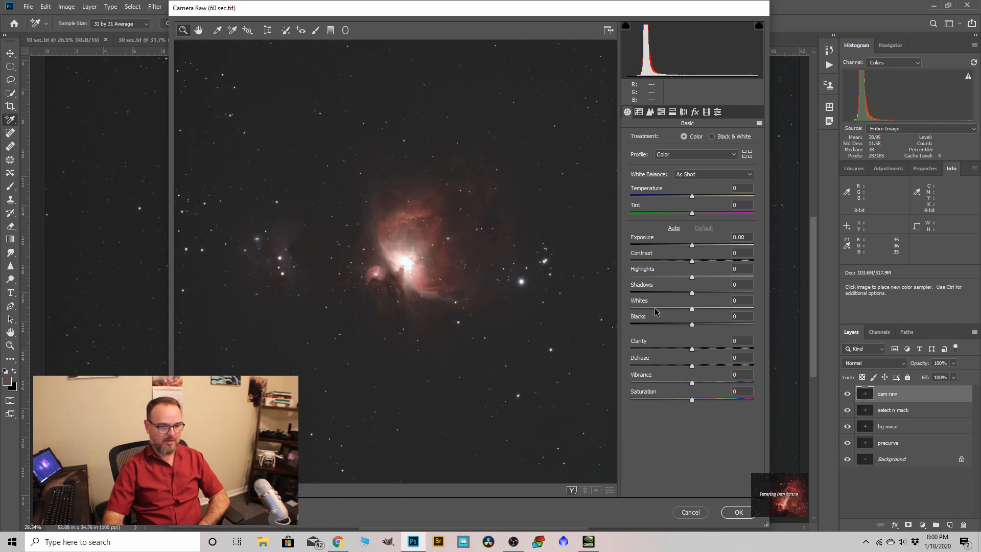
pyautogui.moveTo(693, 350); pyautogui.dragTo(698, 352)
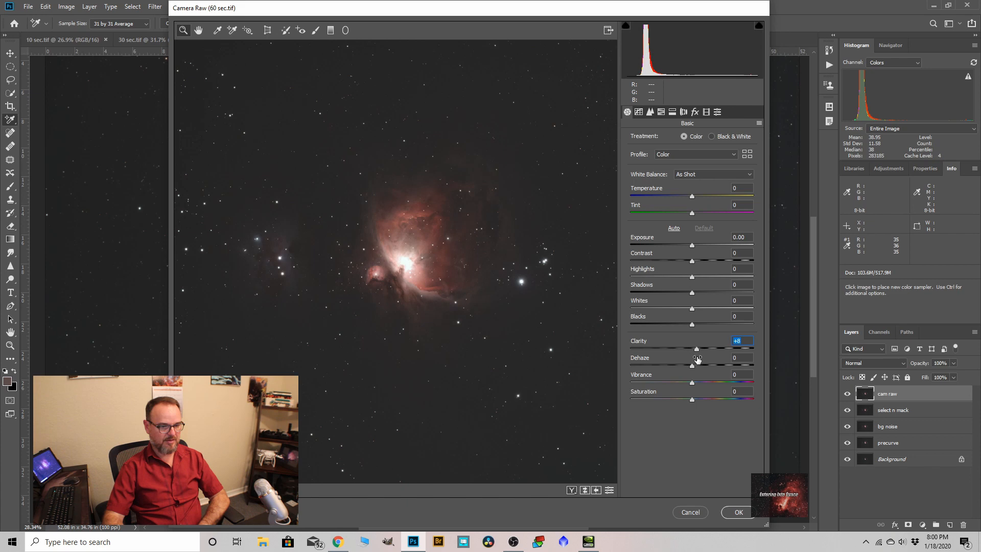
pyautogui.moveTo(690, 386); pyautogui.dragTo(692, 387)
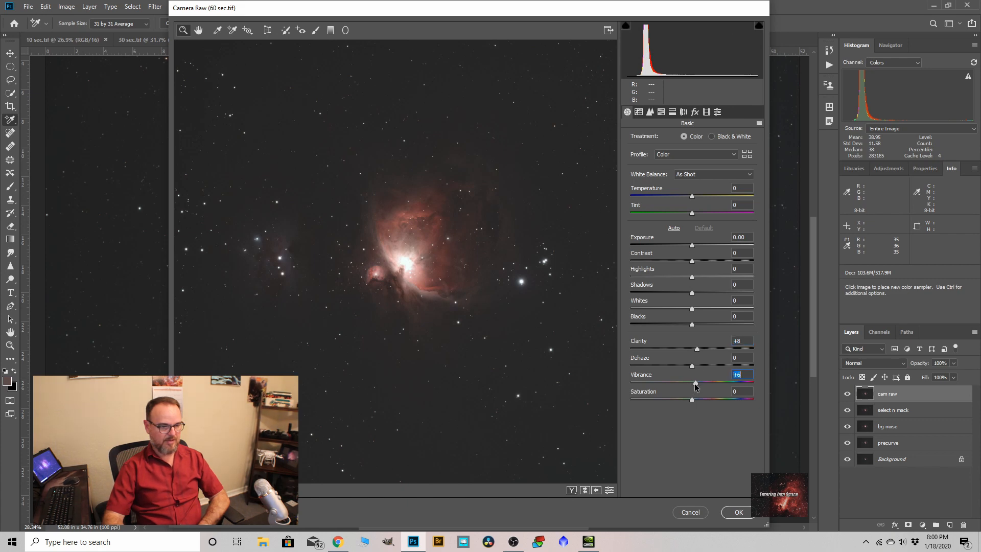
pyautogui.moveTo(691, 401); pyautogui.dragTo(694, 399)
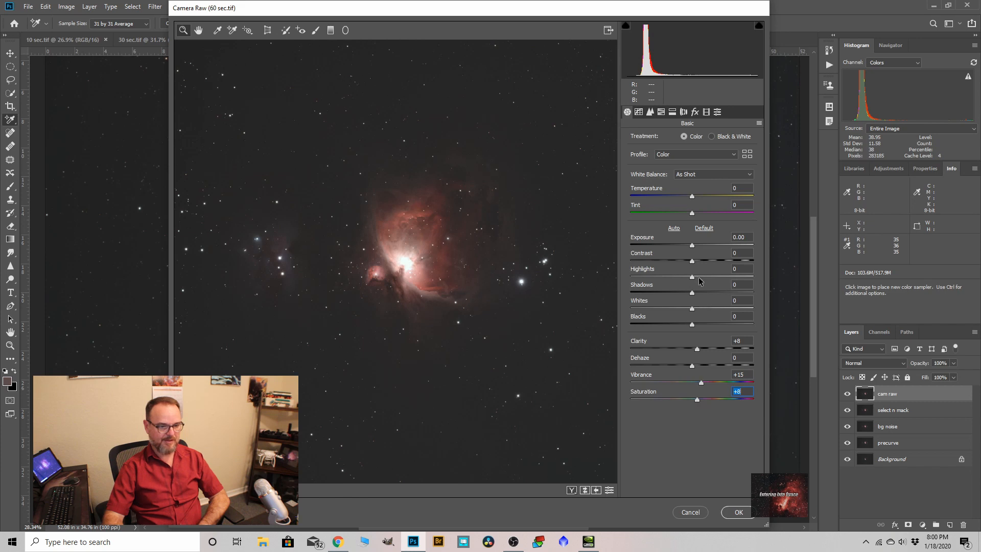
pyautogui.moveTo(688, 261); pyautogui.dragTo(687, 264)
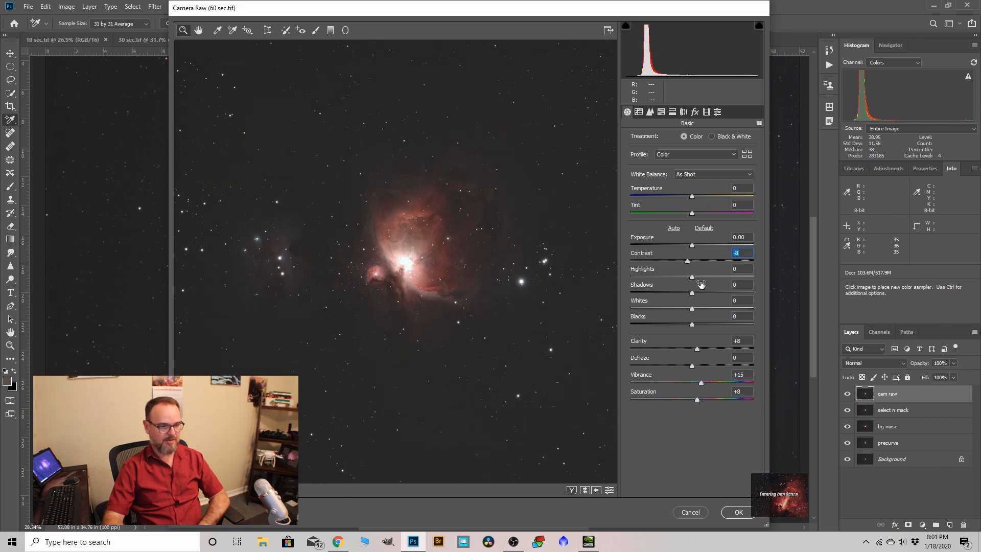
pyautogui.moveTo(696, 367); pyautogui.dragTo(701, 370)
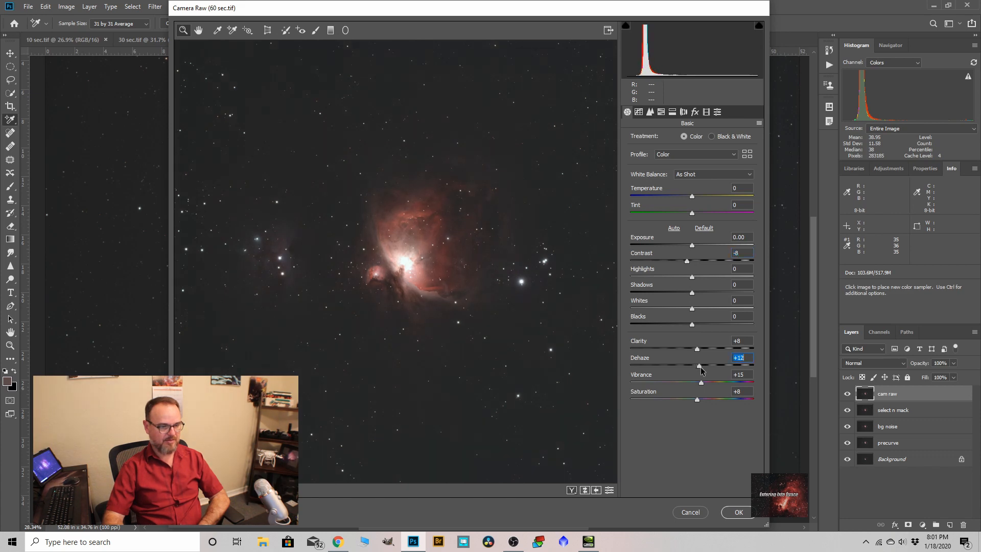
# Step: Lower the parametric tone curve's Lights to -14 and Highlights to -32
pyautogui.click(638, 113)
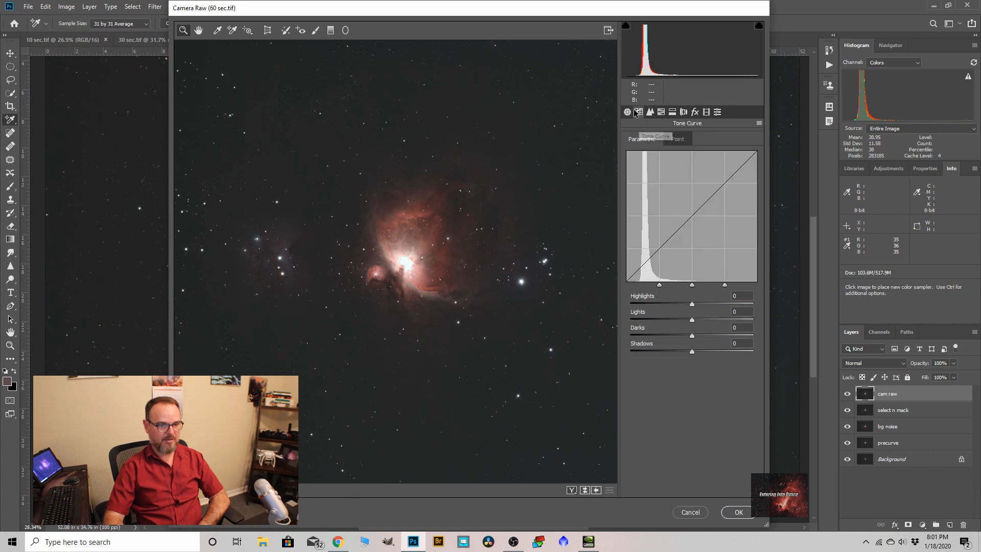
pyautogui.moveTo(691, 321); pyautogui.dragTo(668, 310)
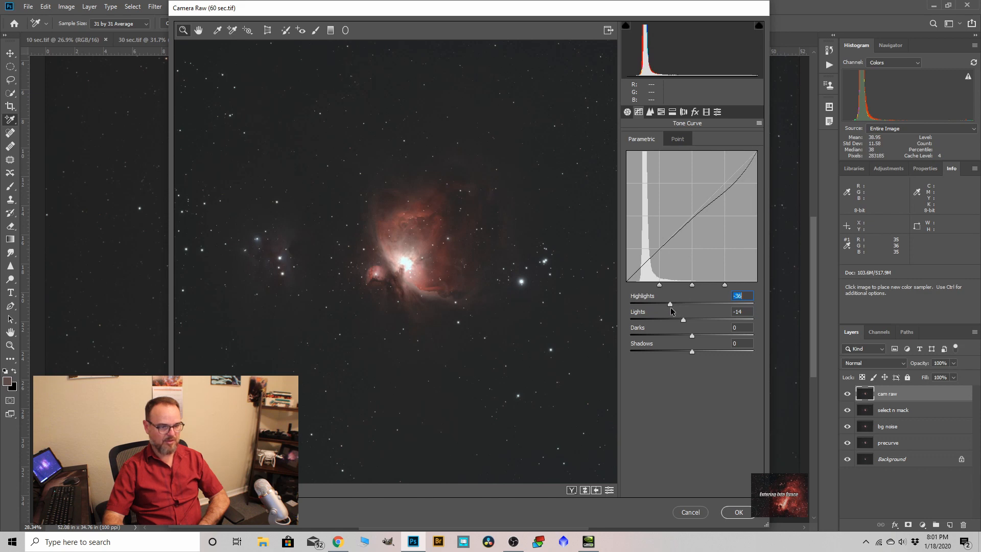
pyautogui.moveTo(671, 310); pyautogui.dragTo(674, 311)
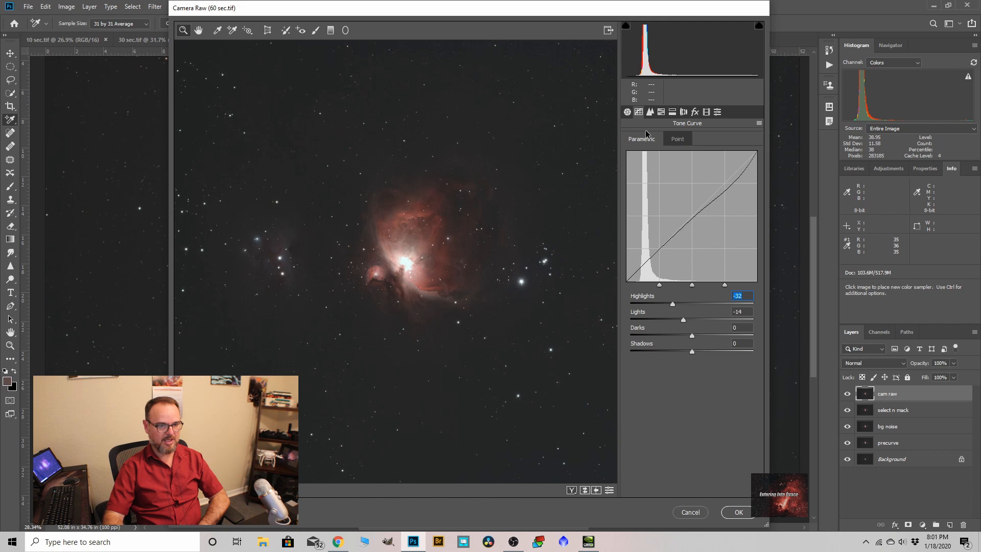
# Step: Add light luminance and color noise reduction, apply the Camera Raw filter, and check the nebula and background
pyautogui.click(649, 112)
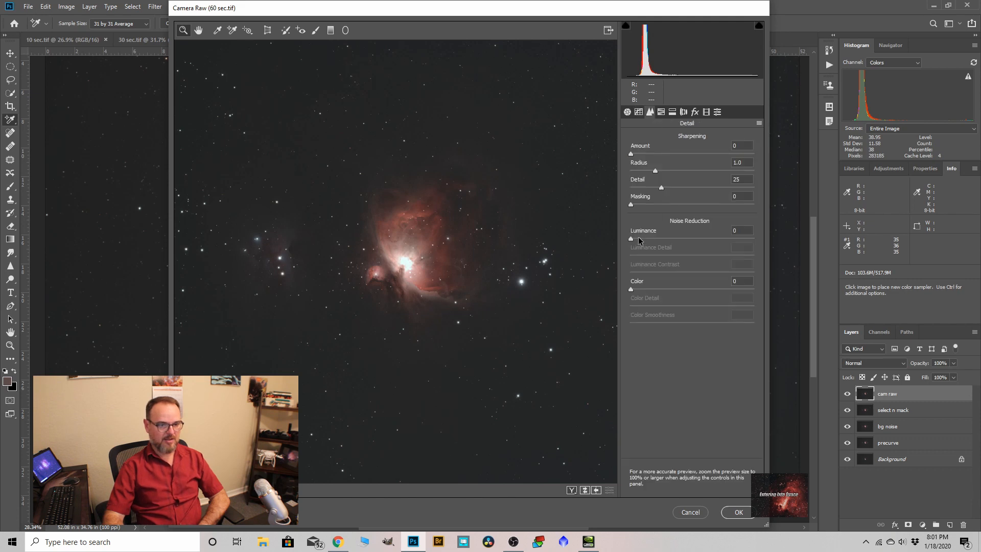
pyautogui.moveTo(638, 241); pyautogui.dragTo(640, 239)
pyautogui.moveTo(643, 292); pyautogui.dragTo(644, 292)
pyautogui.click(738, 512)
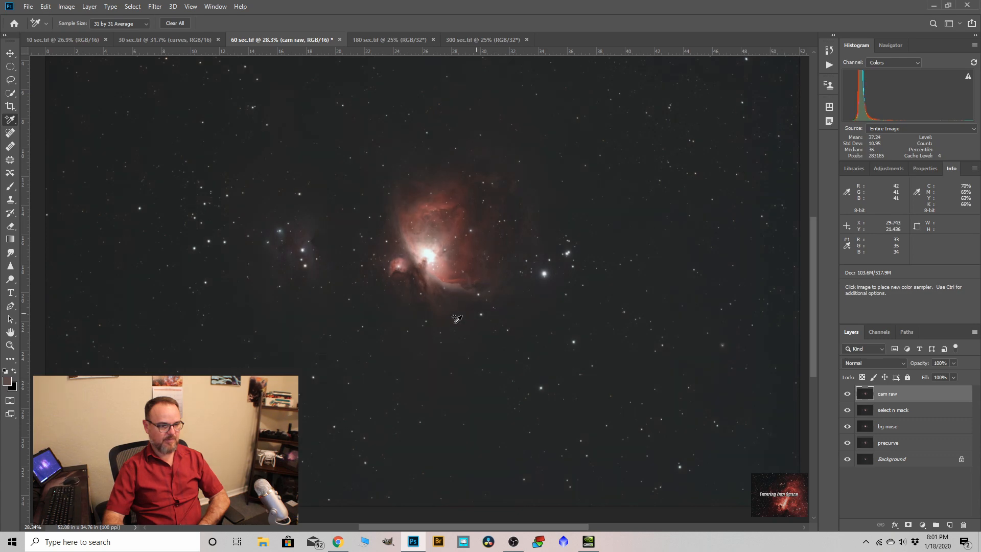
pyautogui.scroll(-4, 455, 318)
pyautogui.scroll(7, 434, 296)
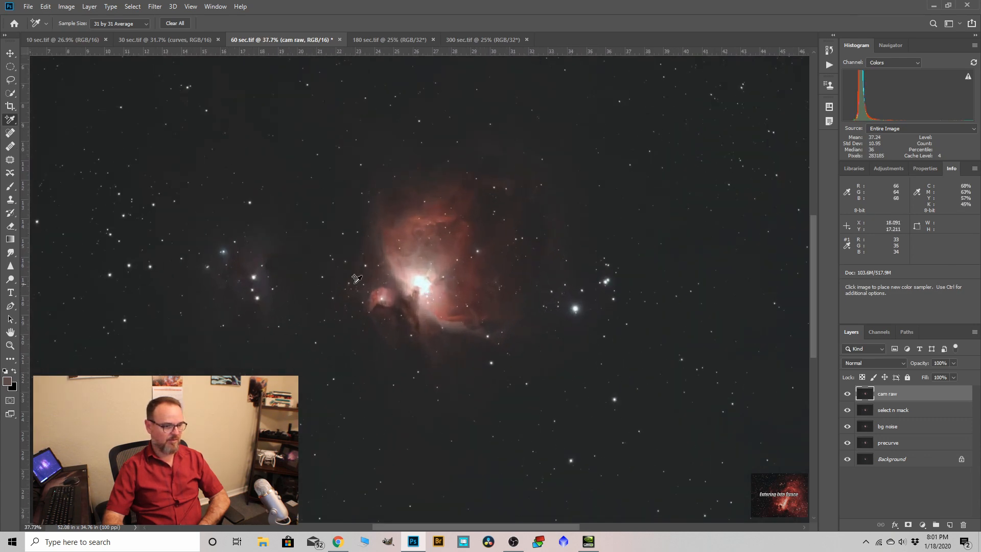
pyautogui.scroll(-1, 428, 293)
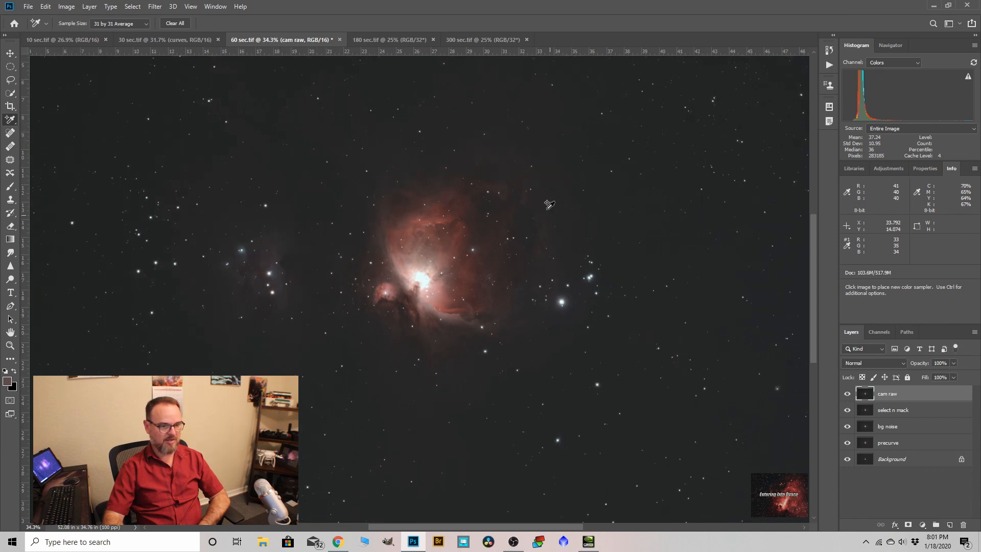
pyautogui.scroll(-2, 431, 200)
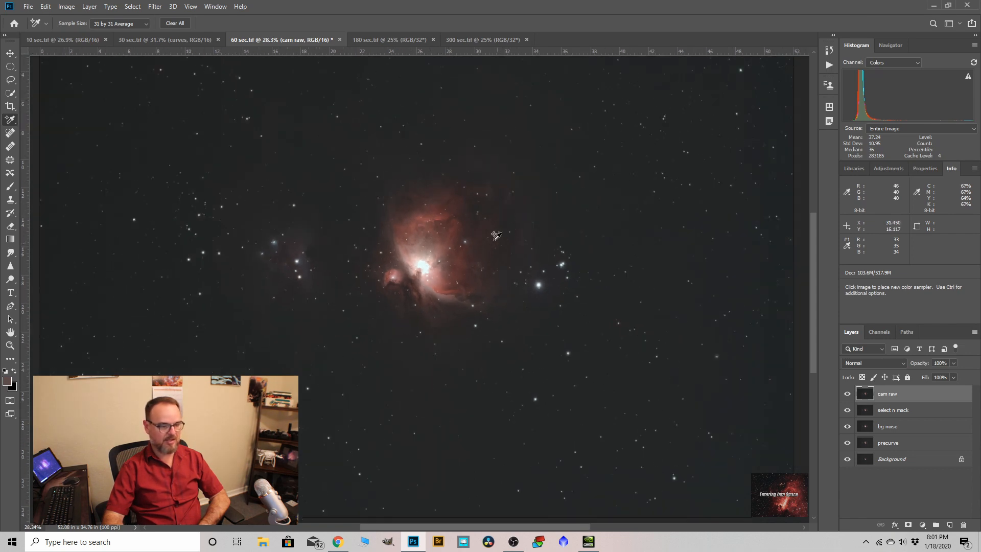
# Step: Darken the cam raw layer's background with Levels by raising the RGB black input point slightly
pyautogui.click(68, 7)
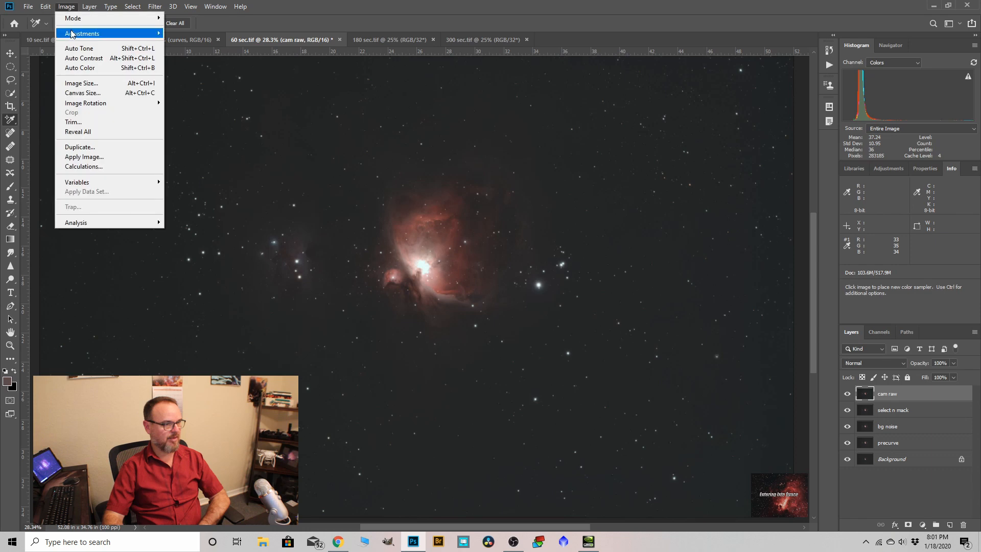
pyautogui.moveTo(71, 34)
pyautogui.click(183, 43)
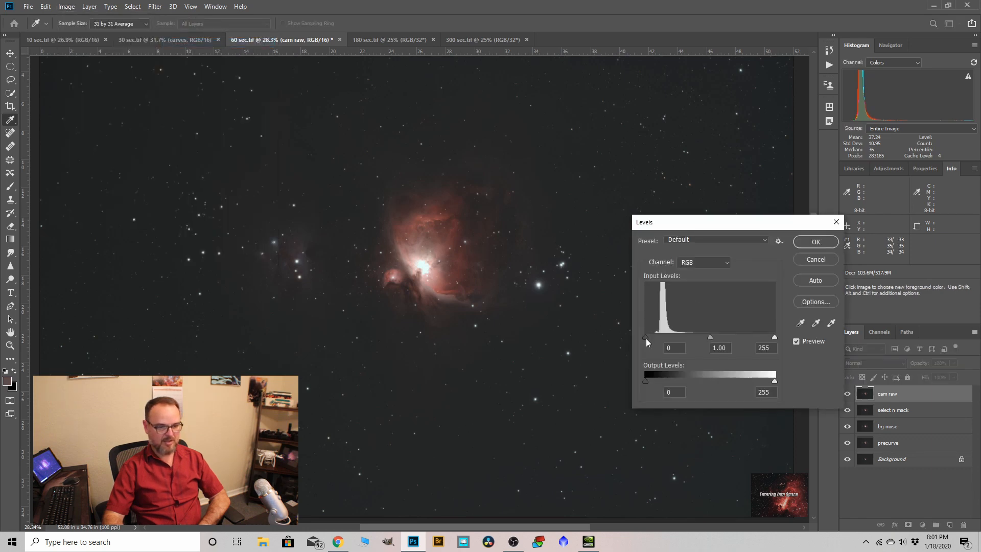
pyautogui.click(646, 337)
pyautogui.click(815, 243)
pyautogui.hotkey('shift', 'i')
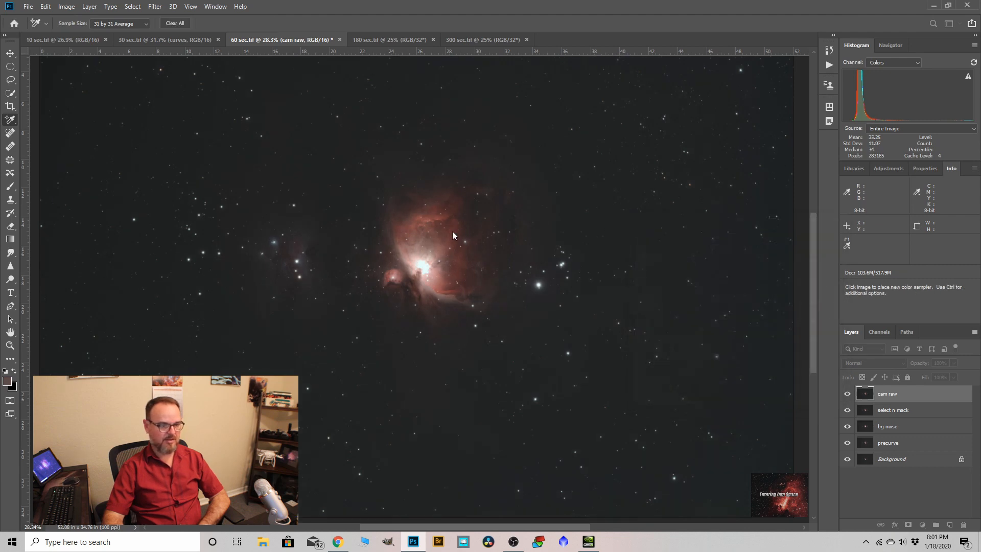
pyautogui.scroll(-1, 537, 284)
pyautogui.scroll(-2, 438, 260)
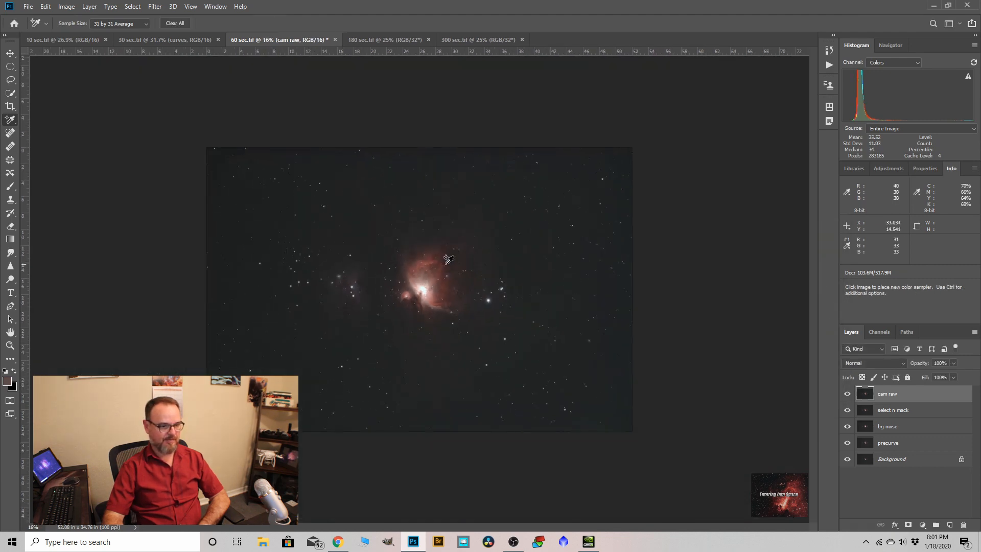
# Step: Save 60 sec.tif as a TIFF with its layers included and ZIP image compression
pyautogui.click(28, 7)
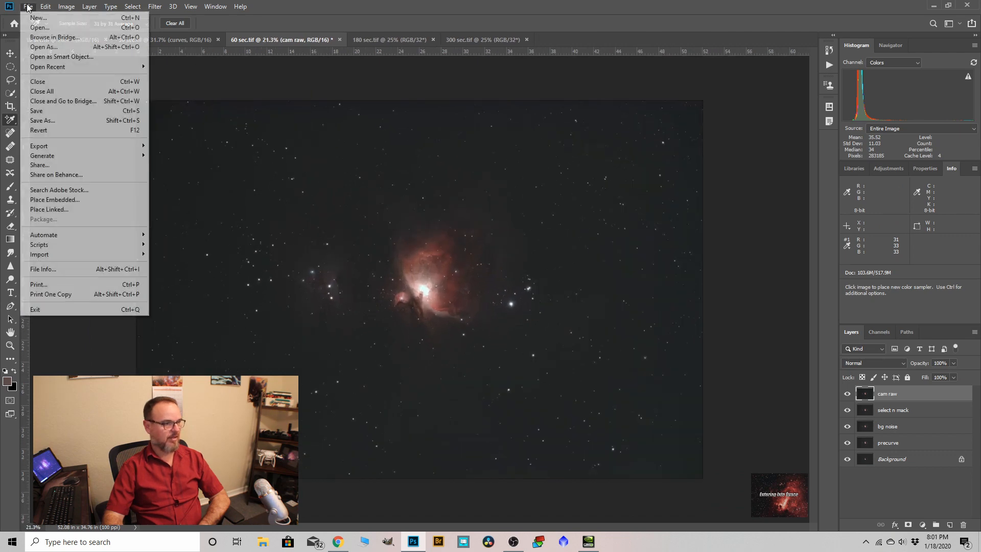
pyautogui.click(37, 111)
pyautogui.click(615, 135)
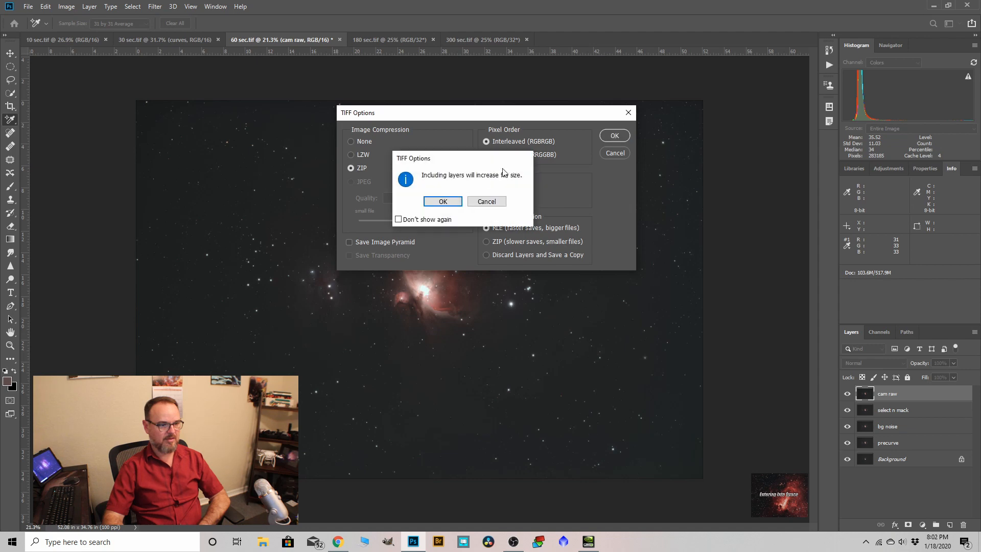
pyautogui.click(443, 201)
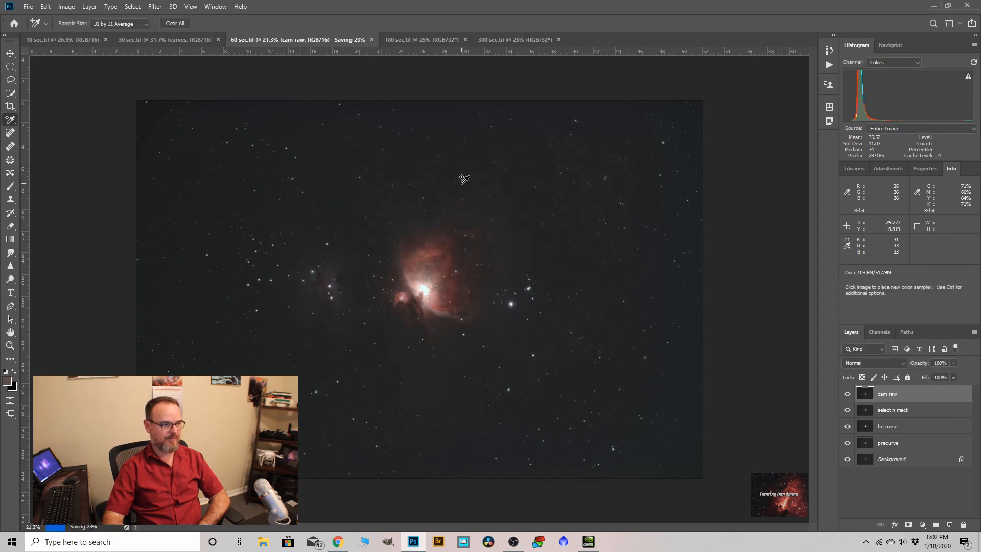
# Step: In the 180 sec.tif document, apply Levels with the RGB white input at 231
pyautogui.click(406, 44)
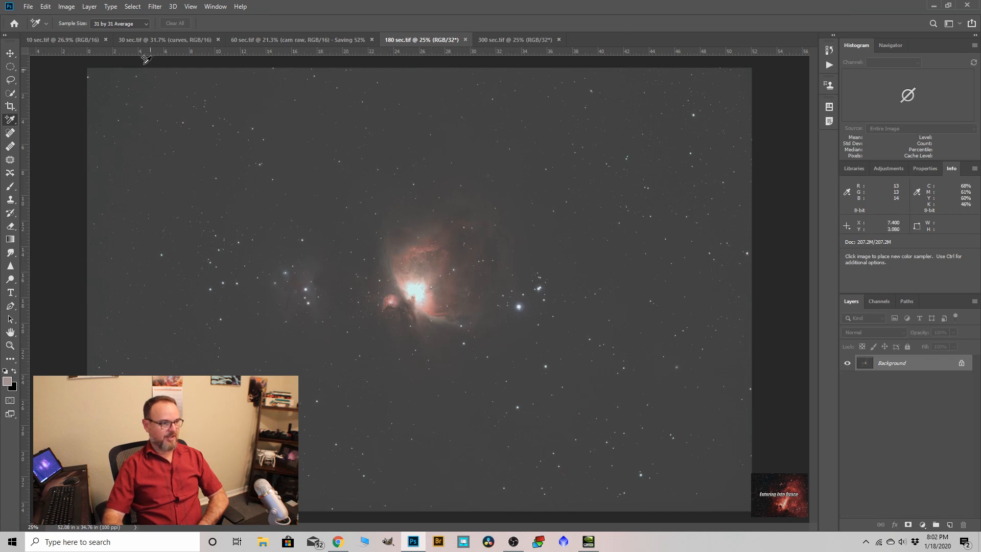
pyautogui.click(70, 7)
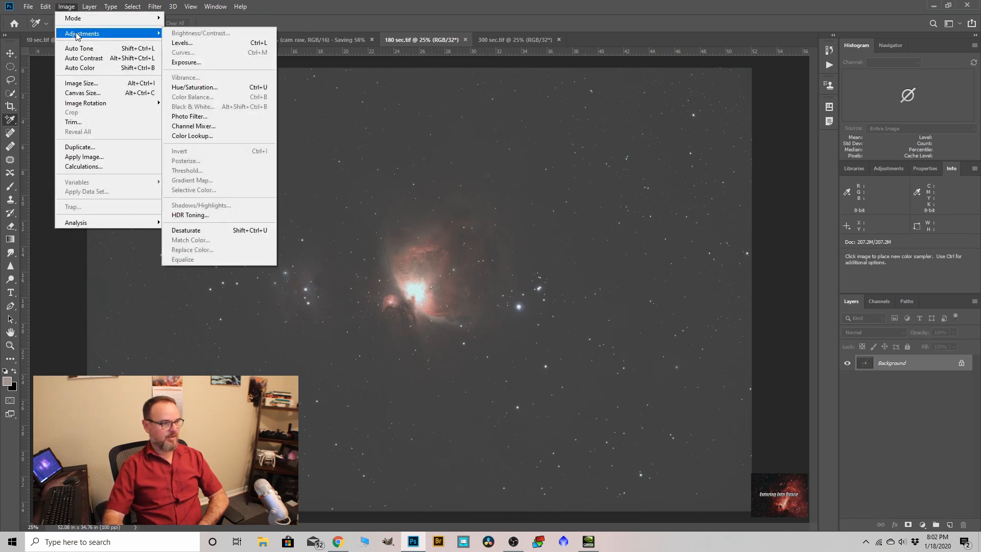
pyautogui.moveTo(129, 40)
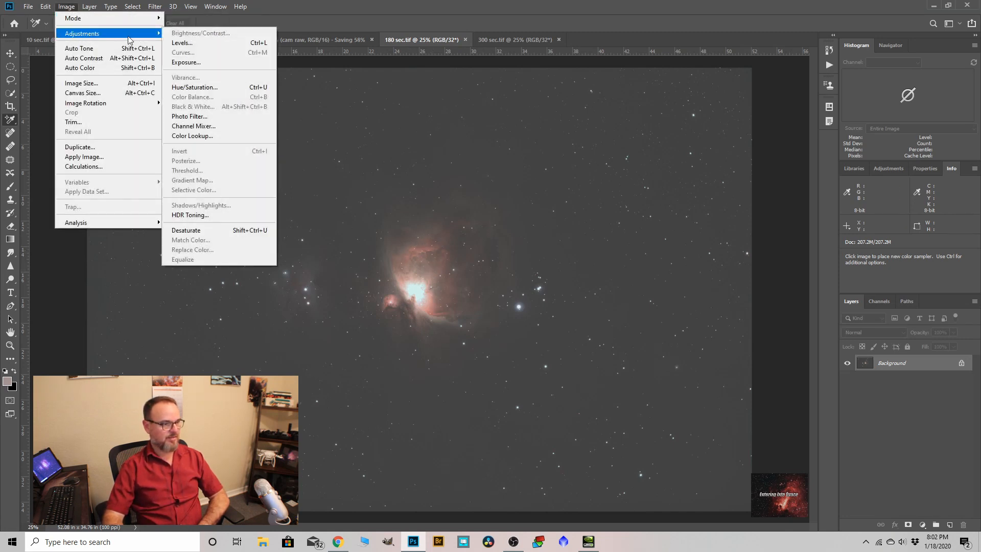
pyautogui.click(180, 43)
pyautogui.moveTo(775, 337); pyautogui.dragTo(763, 336)
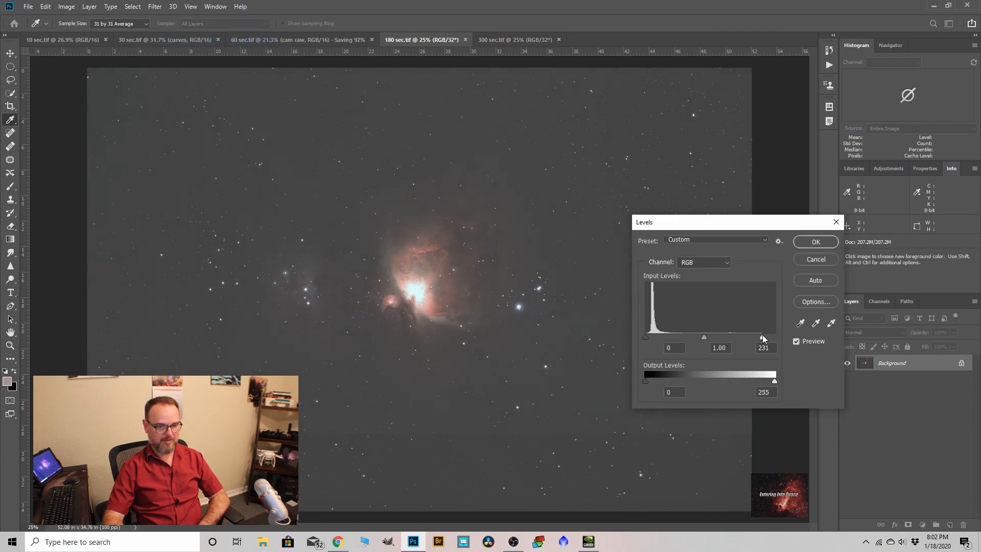
pyautogui.click(818, 244)
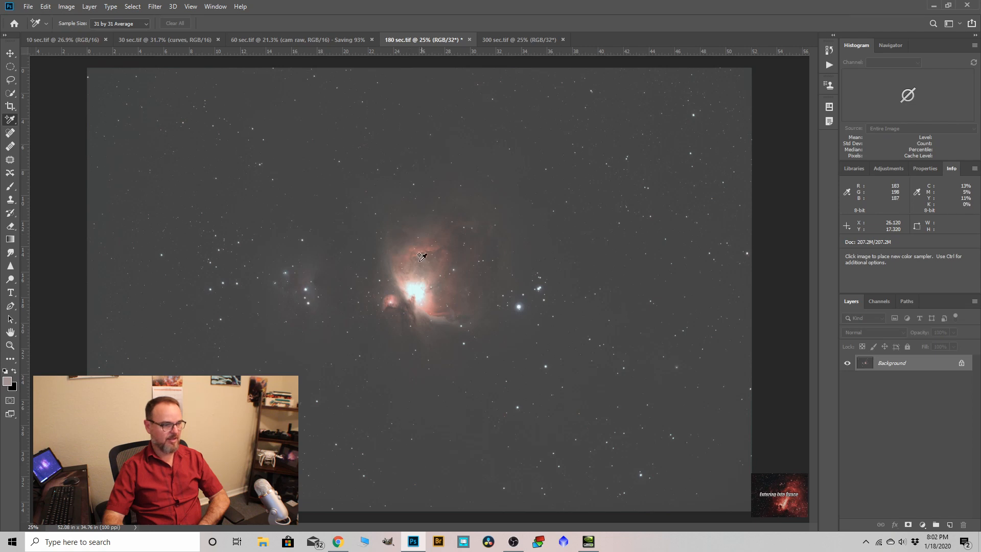
# Step: Brighten the 180-second exposure's midtones with Levels by setting the RGB midtone input to 1.29
pyautogui.click(66, 6)
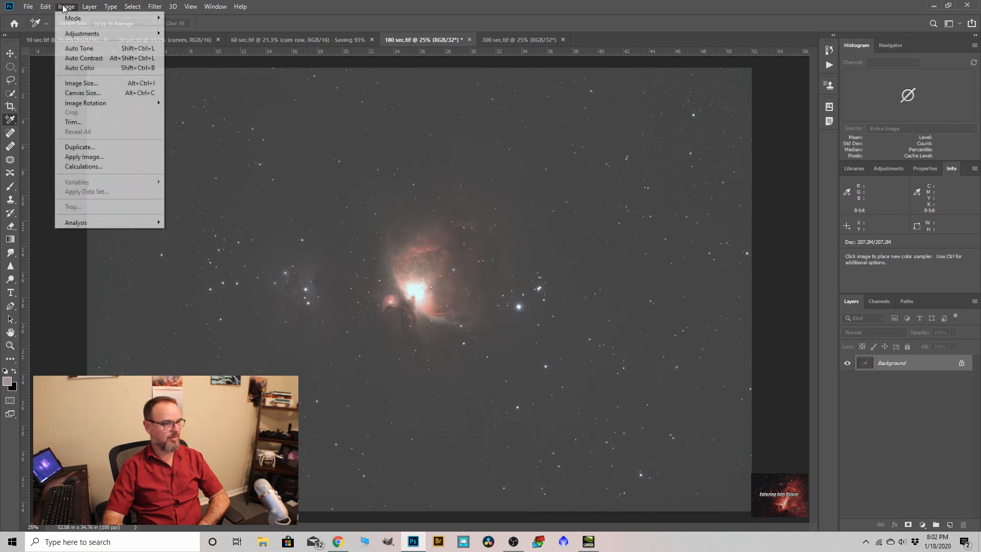
pyautogui.moveTo(77, 31)
pyautogui.click(184, 42)
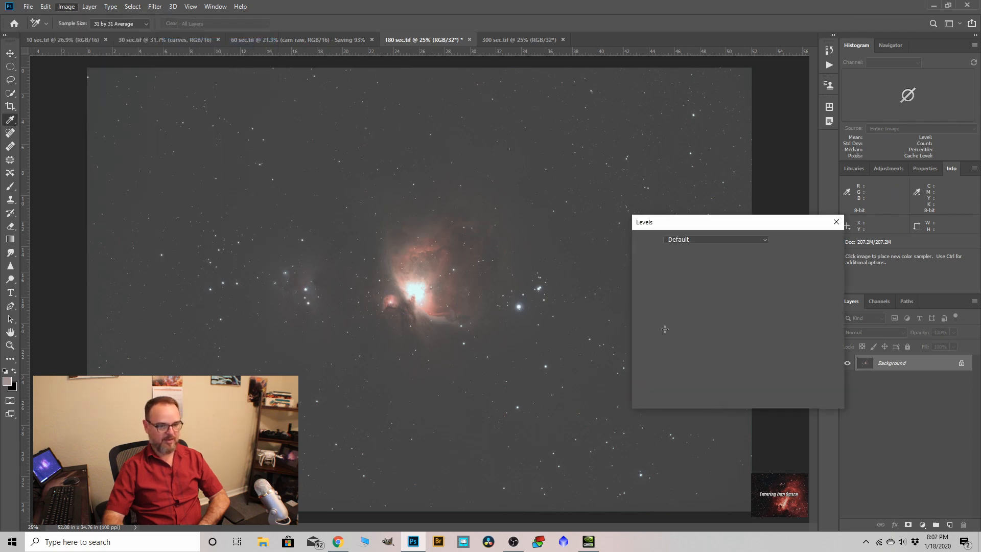
pyautogui.moveTo(709, 337); pyautogui.dragTo(699, 338)
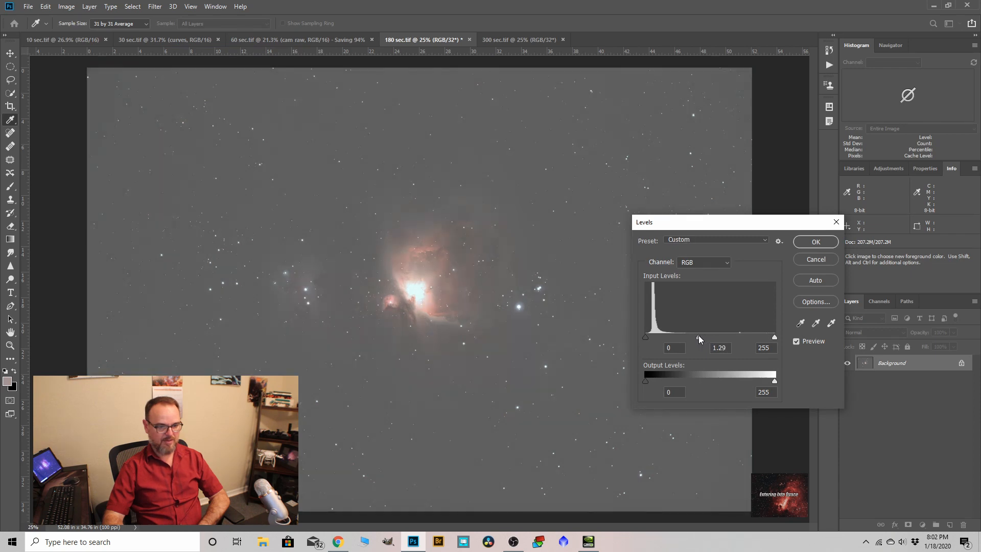
pyautogui.click(816, 242)
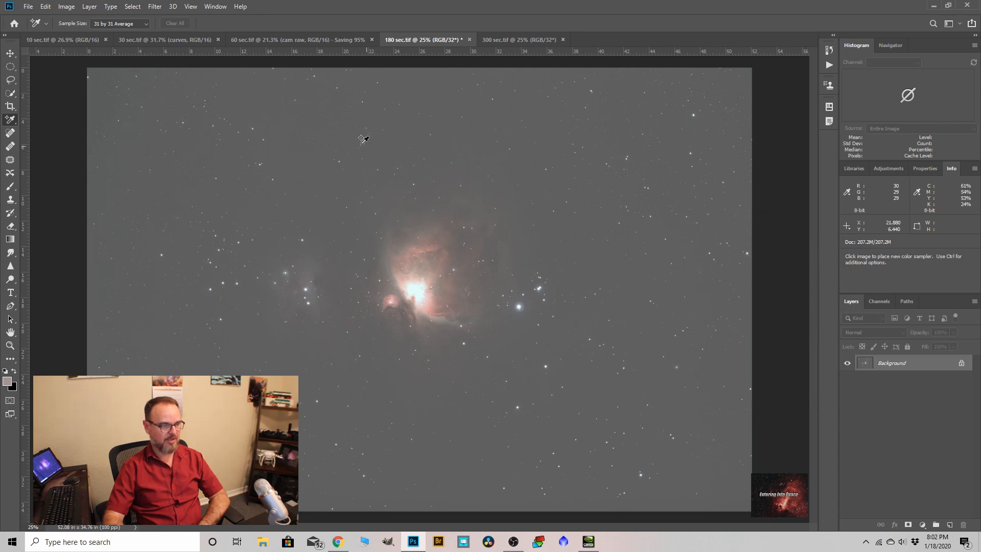
# Step: Darken the 180-second exposure's sky with Levels by setting the RGB black input to 9
pyautogui.click(66, 6)
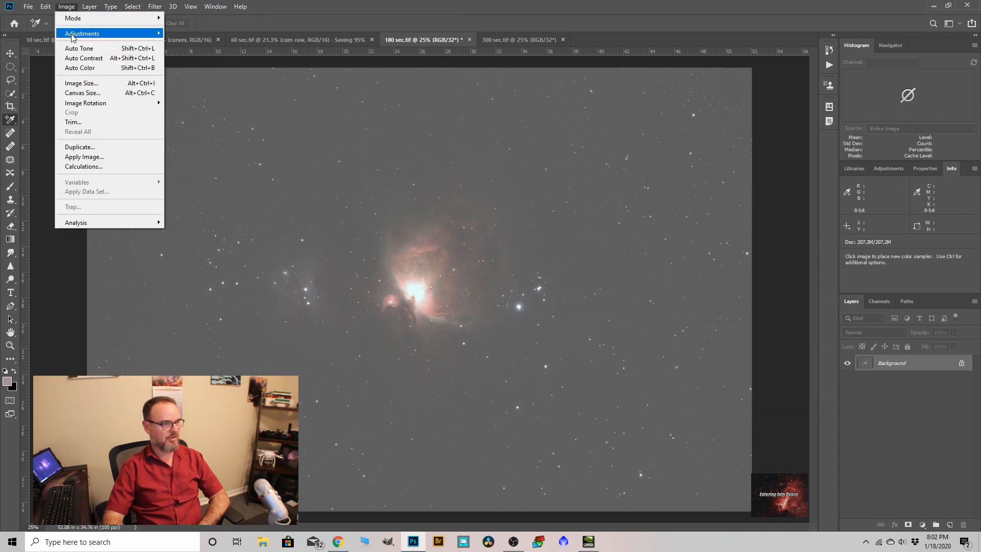
pyautogui.moveTo(76, 35)
pyautogui.click(183, 43)
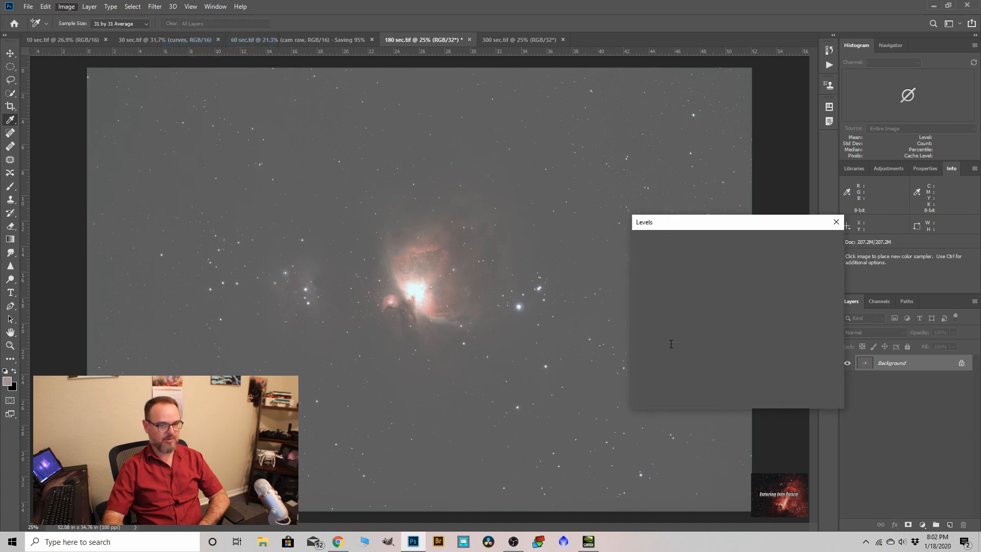
pyautogui.moveTo(643, 337); pyautogui.dragTo(651, 341)
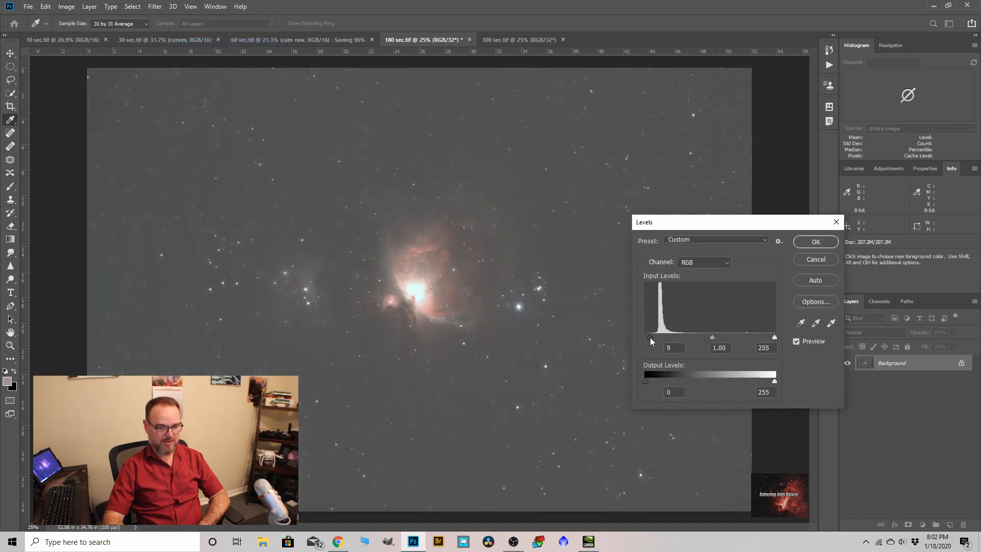
pyautogui.click(807, 246)
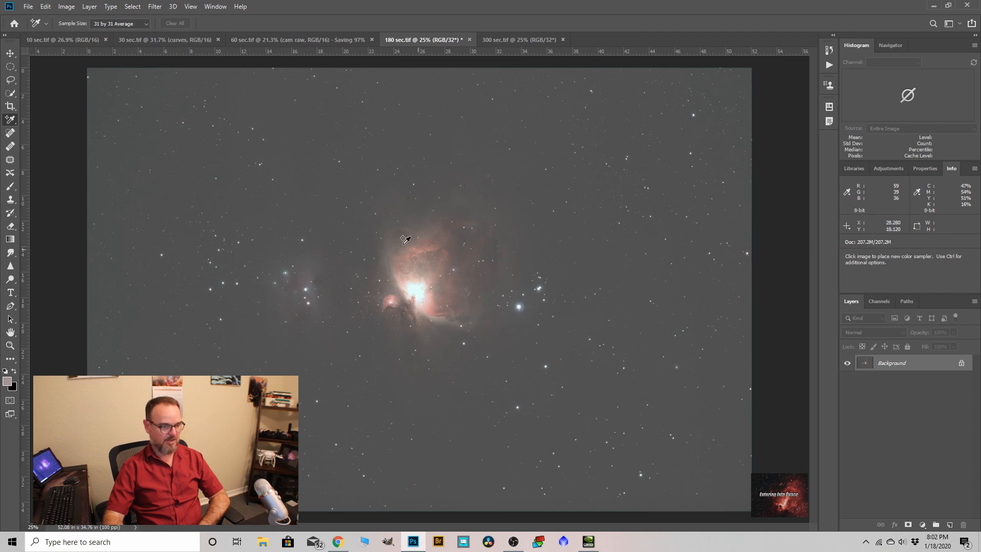
# Step: Convert the 180-second exposure to 16 bits per channel using the Exposure and Gamma method with its default values
pyautogui.click(67, 9)
pyautogui.moveTo(74, 17)
pyautogui.click(194, 111)
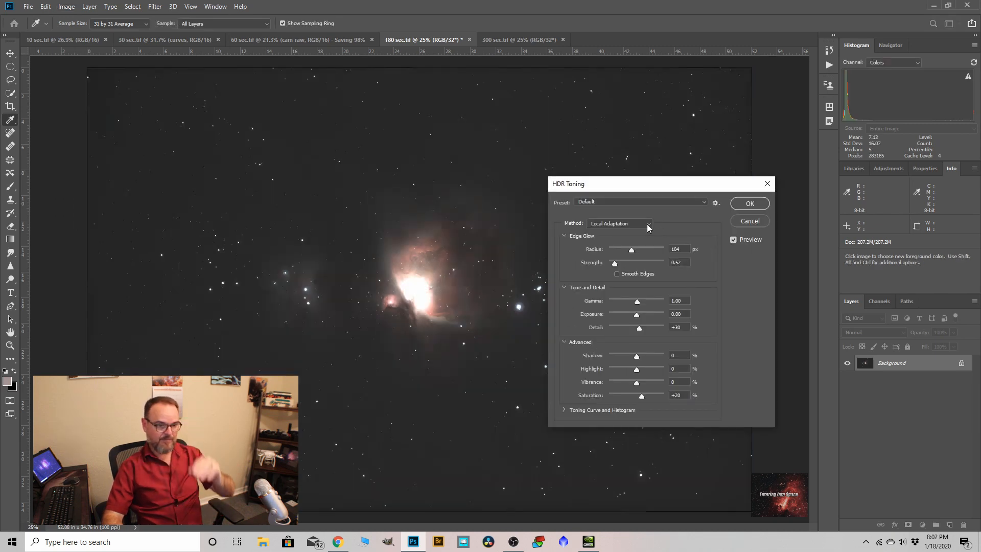
pyautogui.click(646, 224)
pyautogui.click(623, 232)
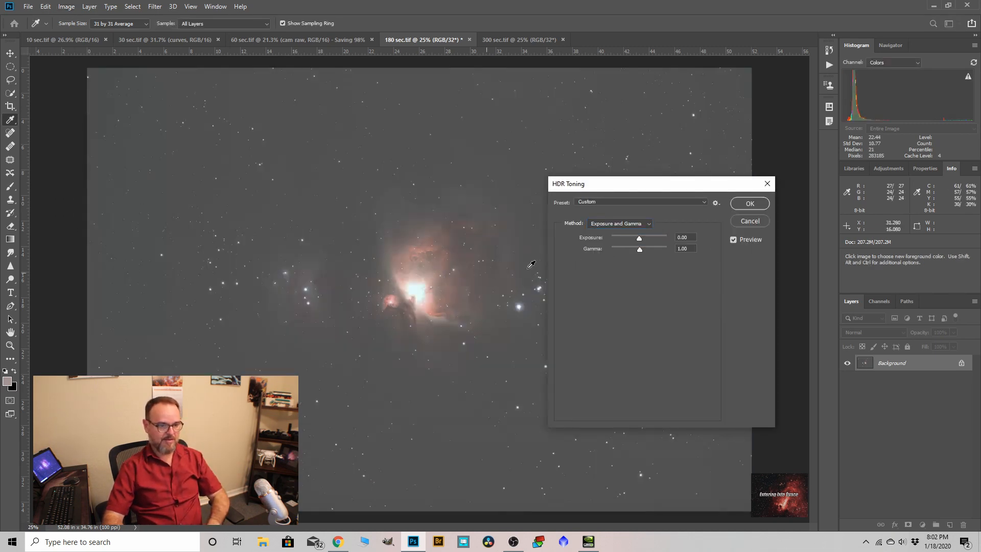
pyautogui.click(749, 203)
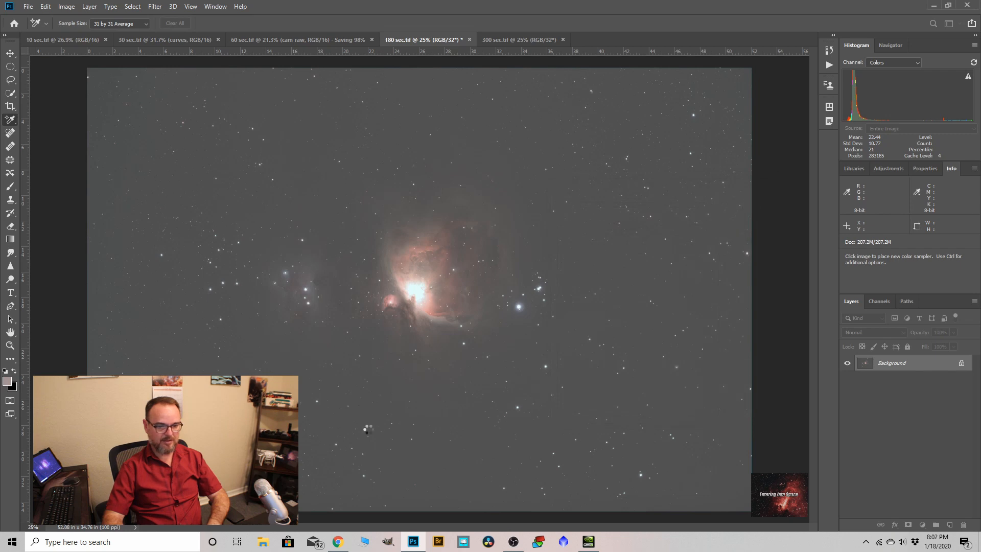
# Step: Duplicate the Background layer and place a 31 by 31 average color sampler on star-free sky in the image's lower-left area
pyautogui.moveTo(889, 362); pyautogui.dragTo(949, 523)
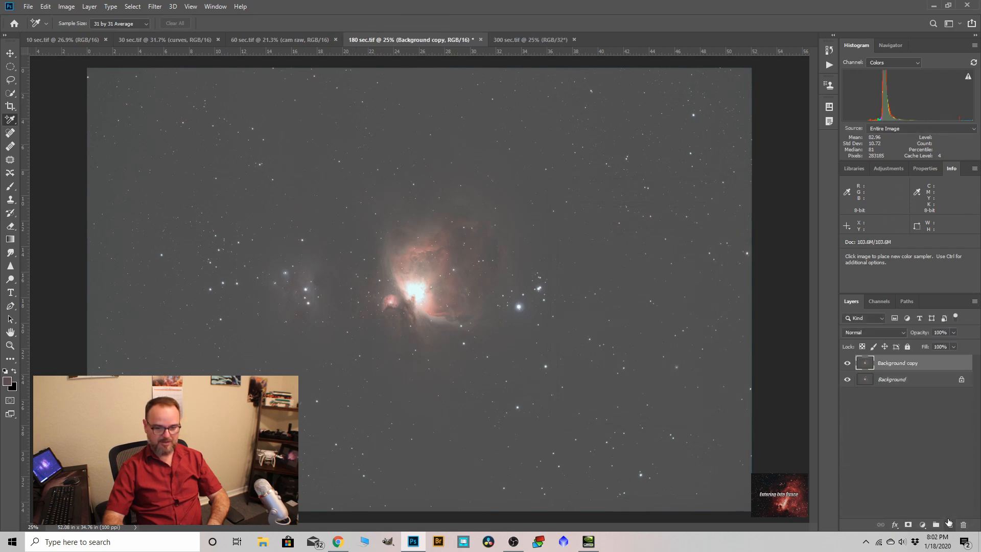
pyautogui.rightClick(12, 124)
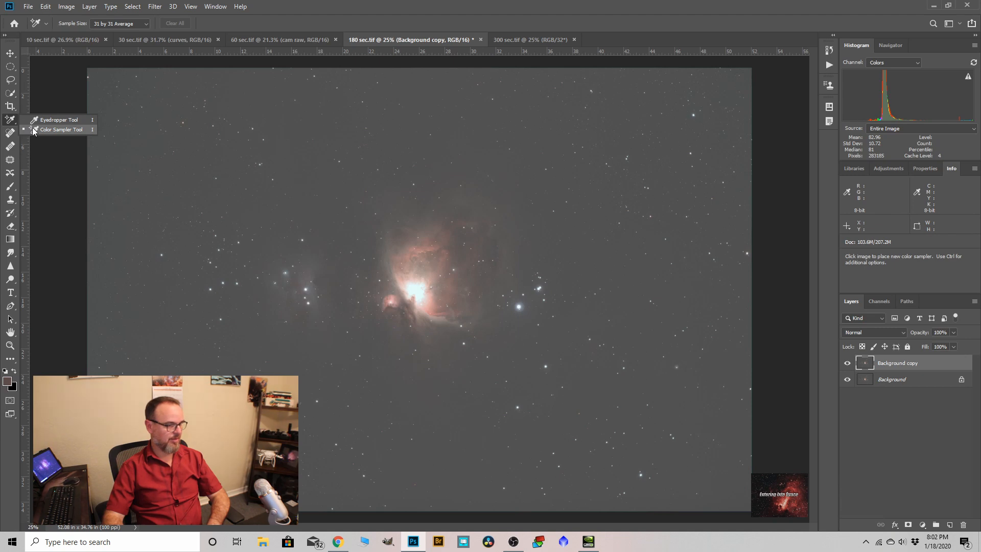
pyautogui.click(33, 131)
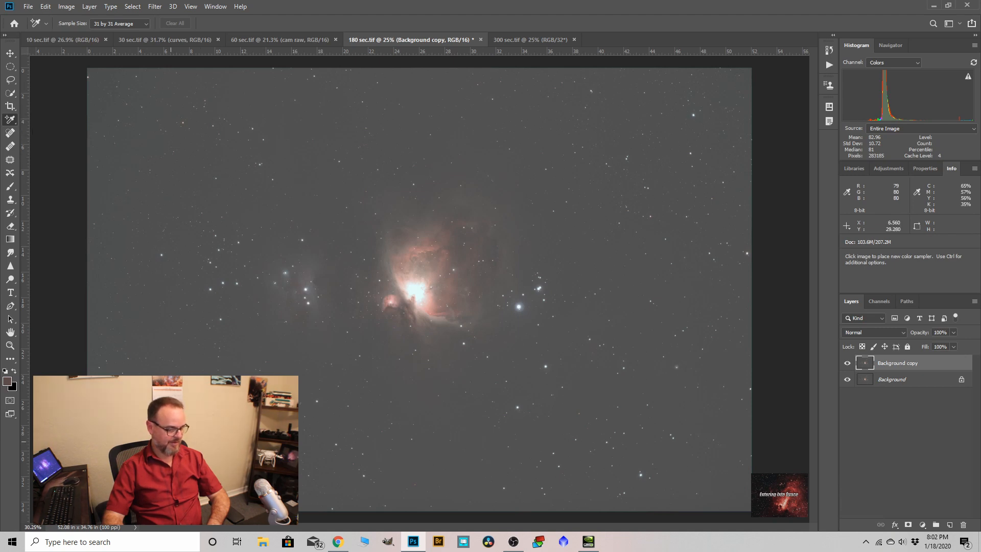
pyautogui.scroll(12, 170, 441)
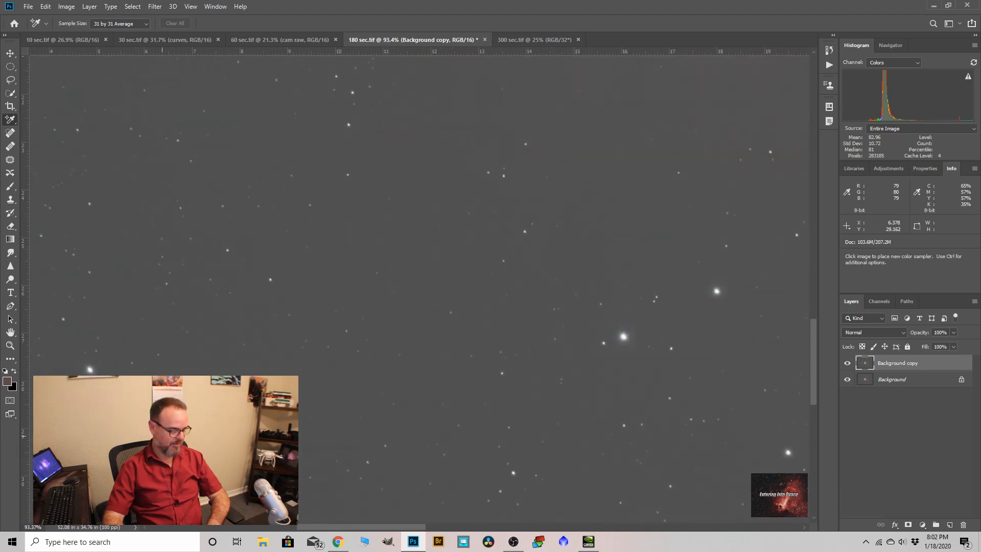
pyautogui.click(164, 439)
pyautogui.scroll(-12, 164, 440)
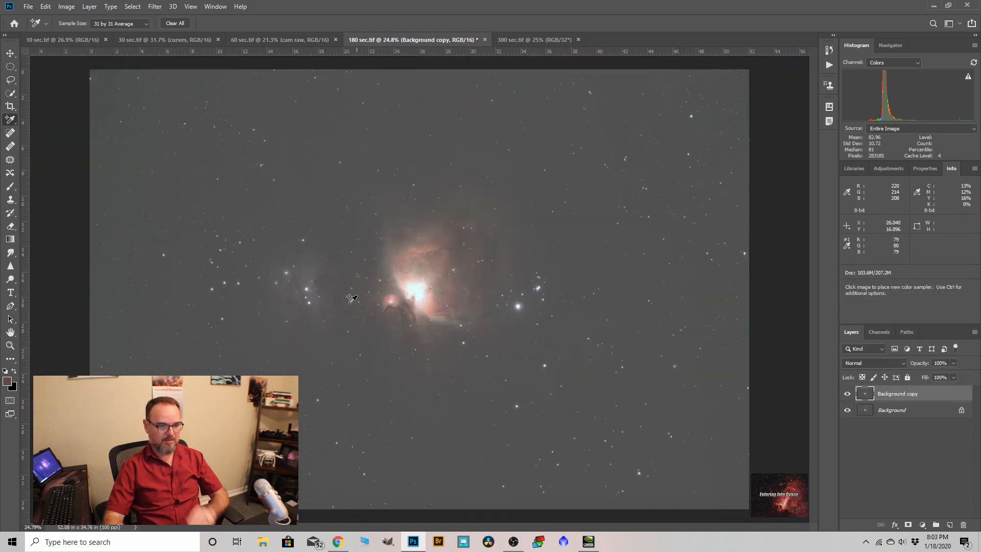
# Step: Neutralize and darken the duplicate layer's sky with Levels, raising the RGB black input to about 51 and Green's to 1
pyautogui.click(67, 7)
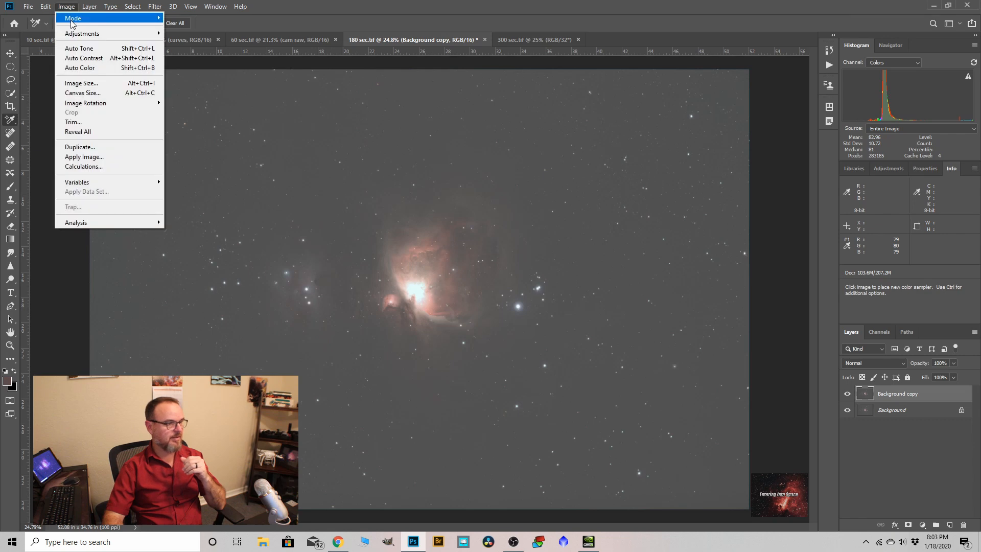
pyautogui.moveTo(82, 33)
pyautogui.click(179, 43)
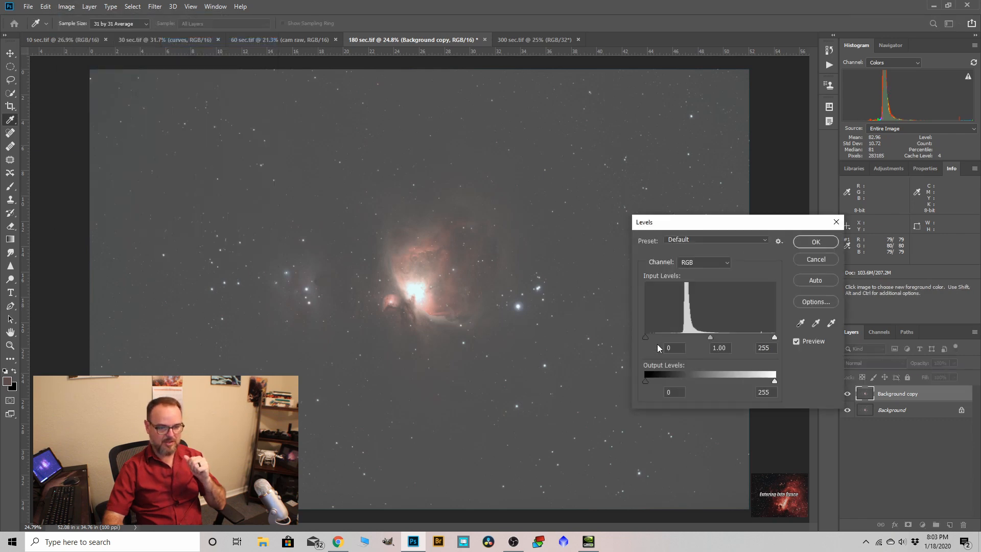
pyautogui.moveTo(645, 338); pyautogui.dragTo(671, 339)
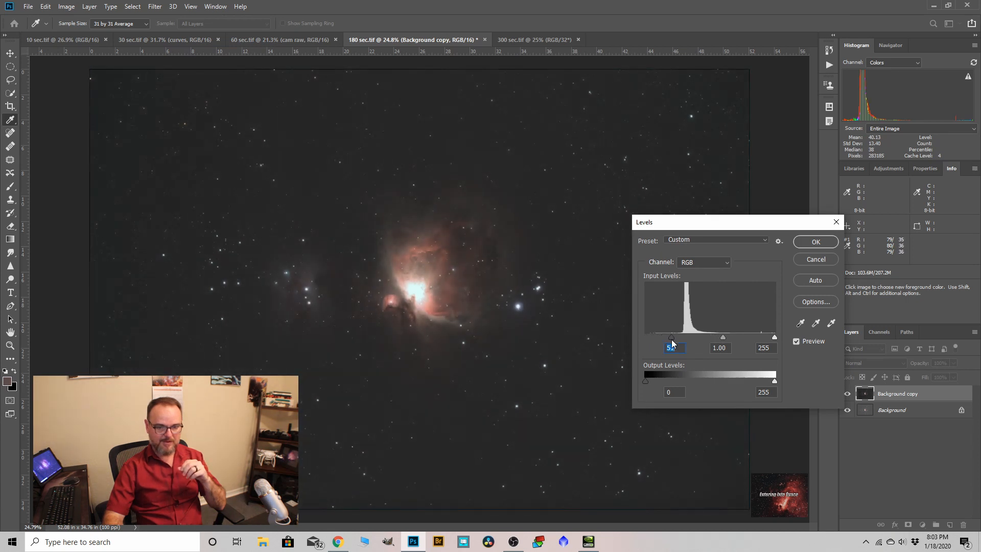
pyautogui.click(730, 261)
pyautogui.click(687, 288)
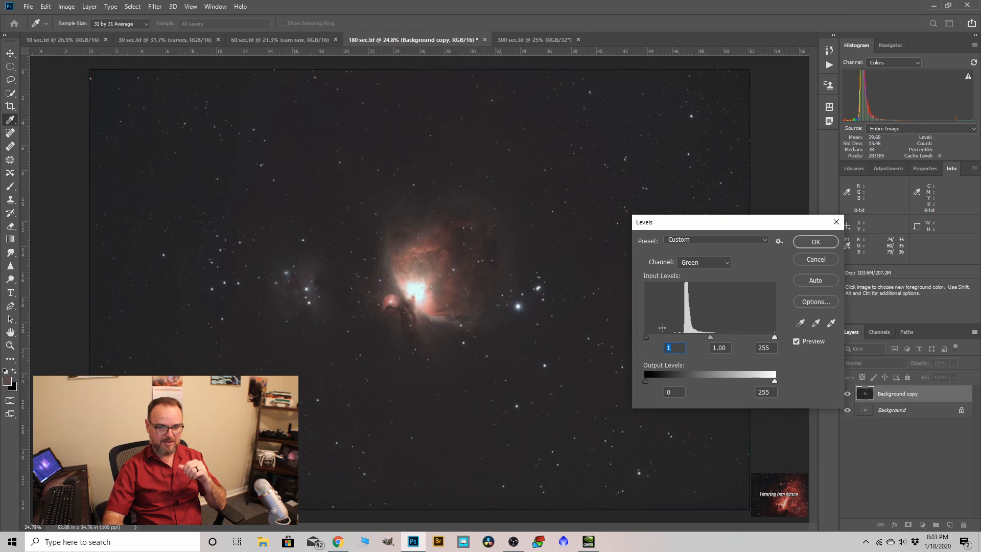
pyautogui.click(806, 242)
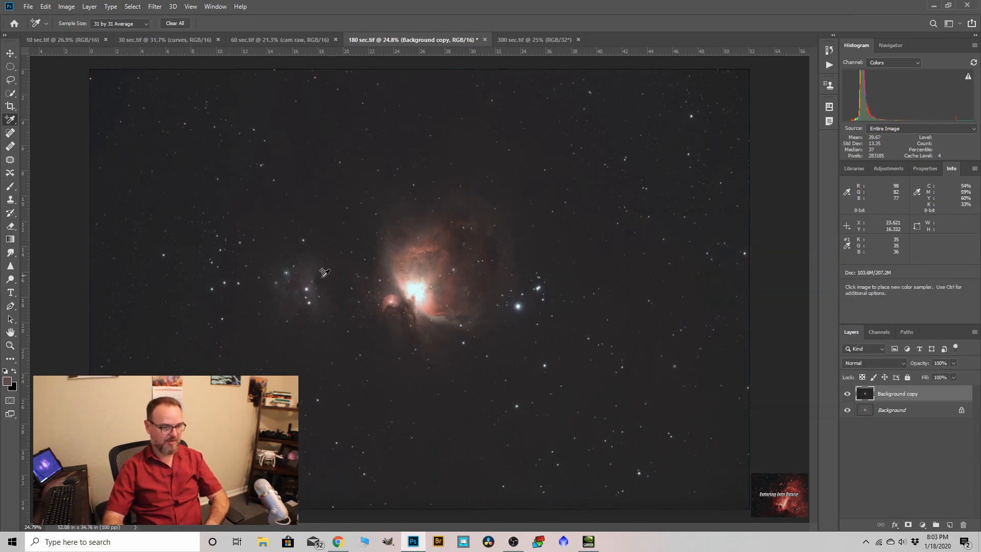
# Step: Rename the adjusted layer "bg align" and duplicate it as a new layer above
pyautogui.doubleClick(897, 395)
pyautogui.write('bg align')
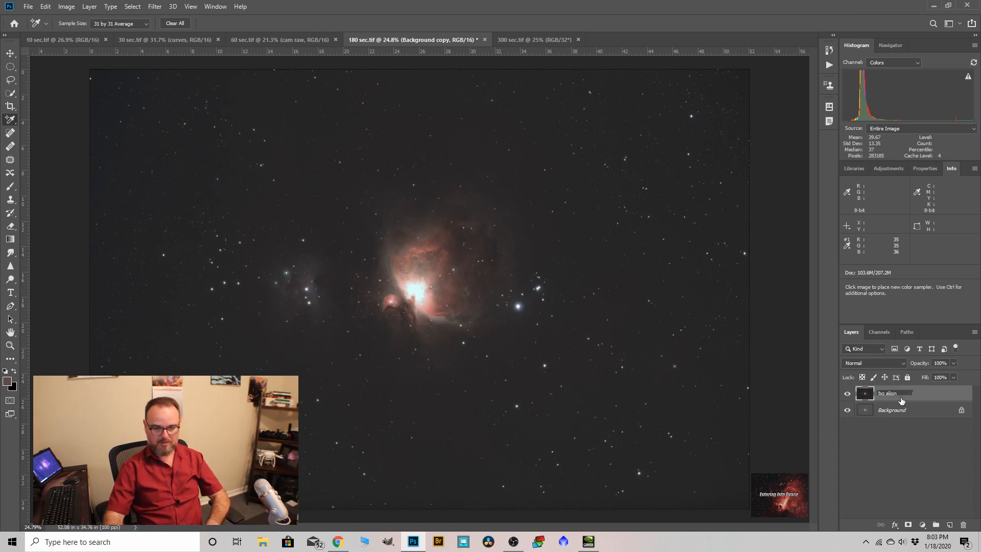
pyautogui.press('Return')
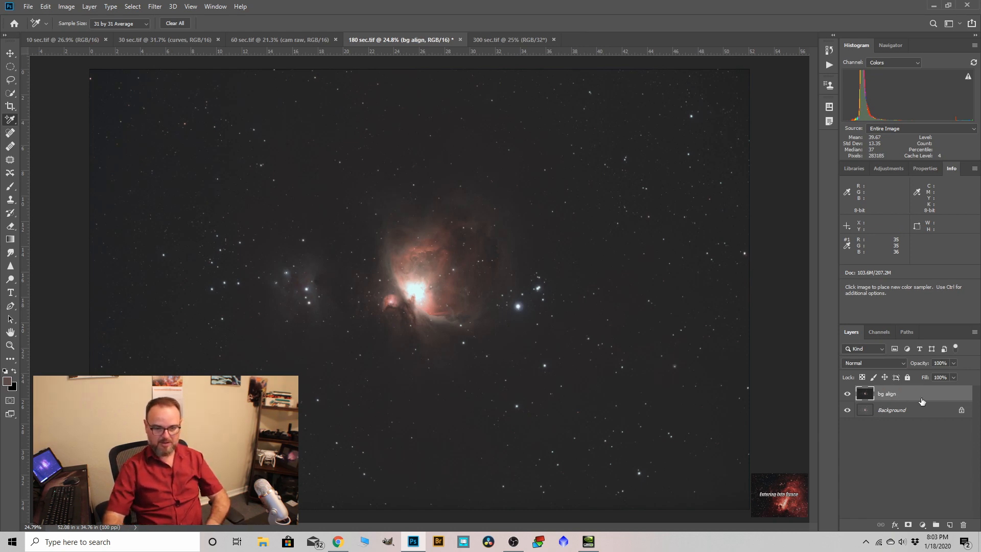
pyautogui.moveTo(907, 395); pyautogui.dragTo(949, 524)
pyautogui.scroll(5, 519, 263)
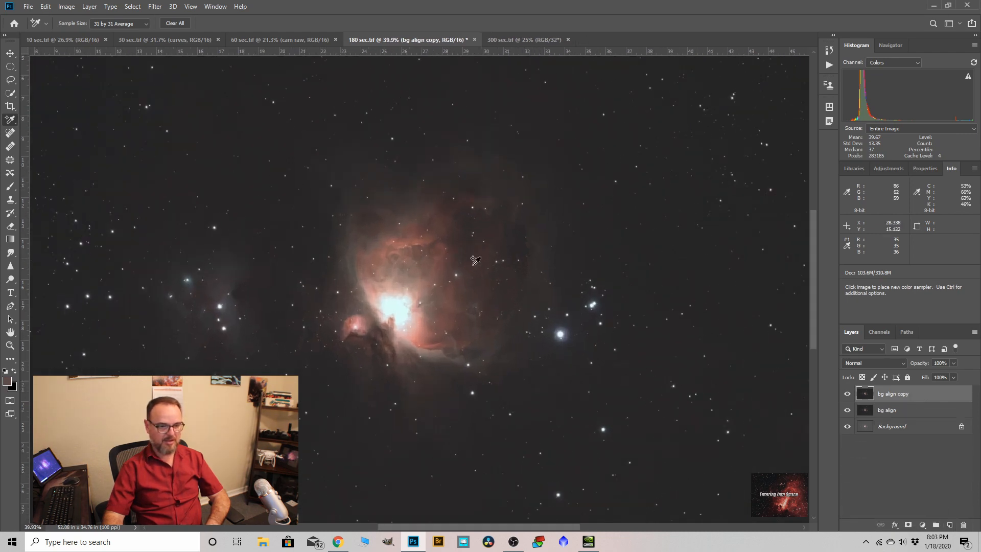
pyautogui.scroll(3, 731, 265)
pyautogui.scroll(3, 652, 280)
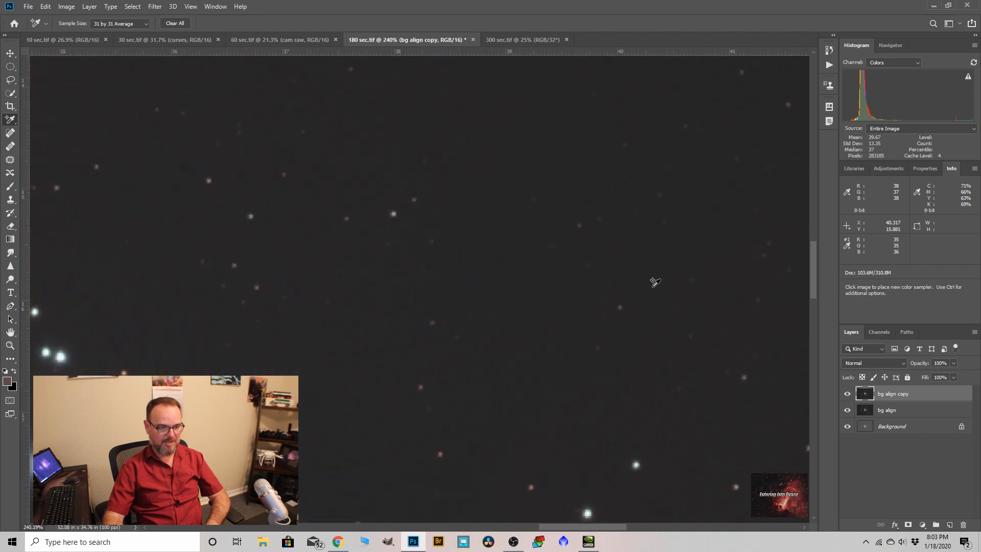
pyautogui.scroll(-5, 532, 270)
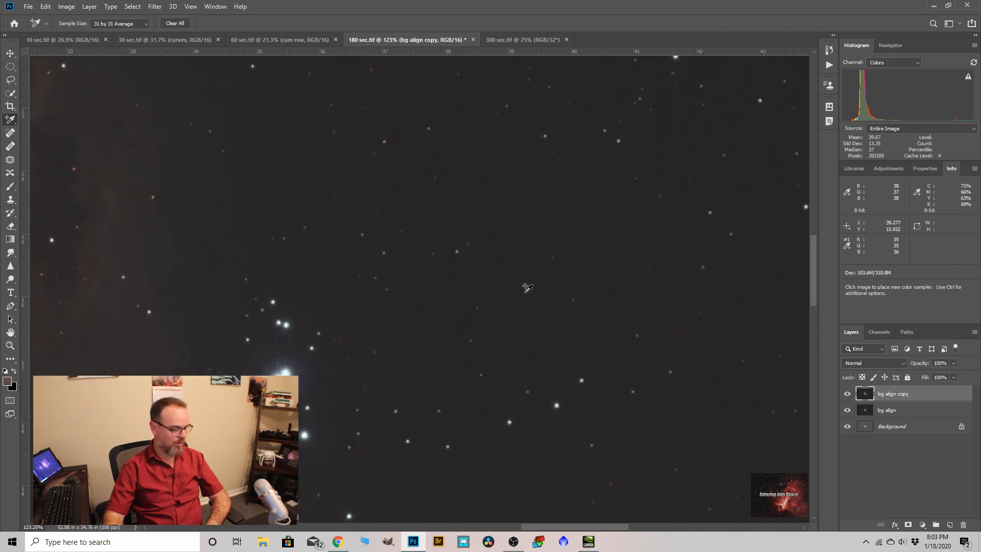
pyautogui.scroll(-3, 541, 282)
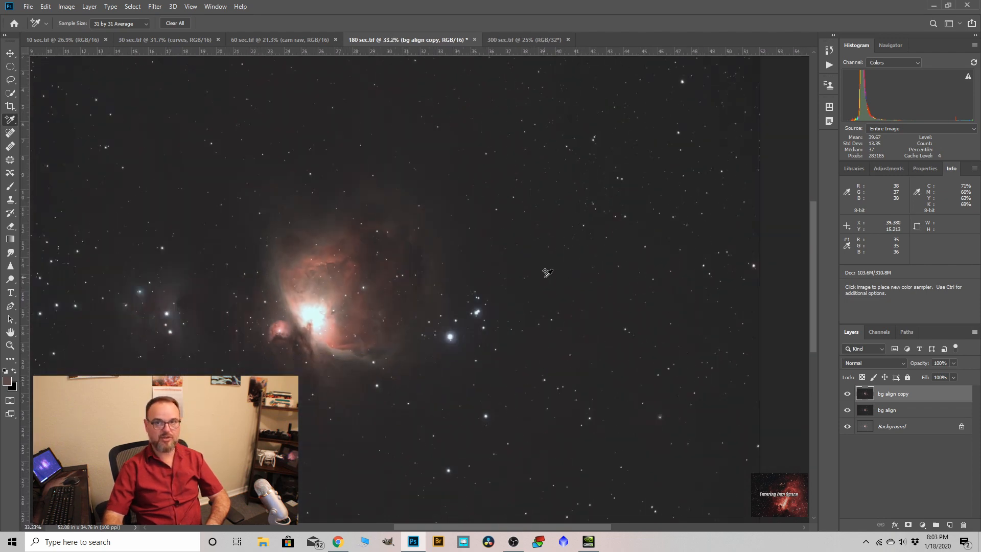
# Step: Rename the duplicate layer above "bg align" as "bg nosie"
pyautogui.scroll(-1, 547, 272)
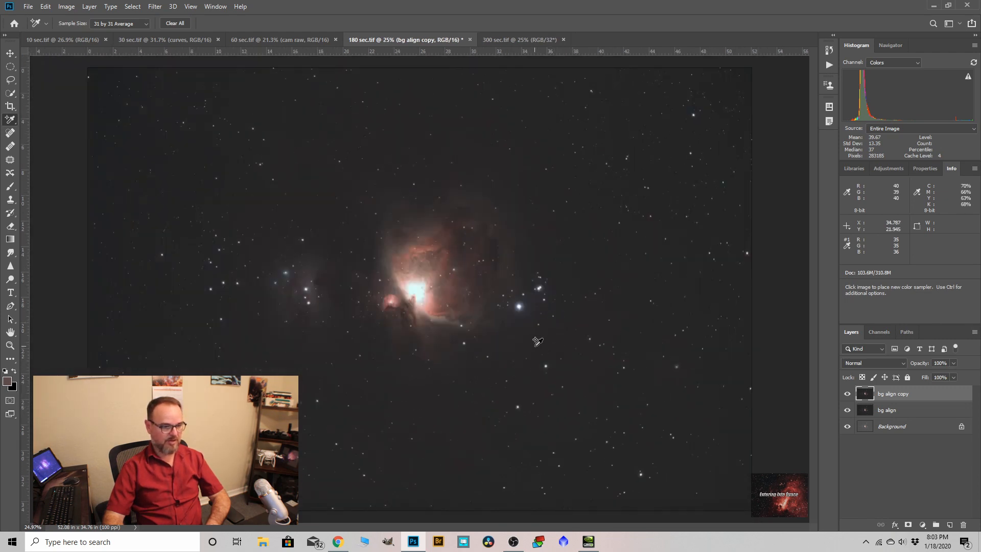
pyautogui.scroll(1, 536, 341)
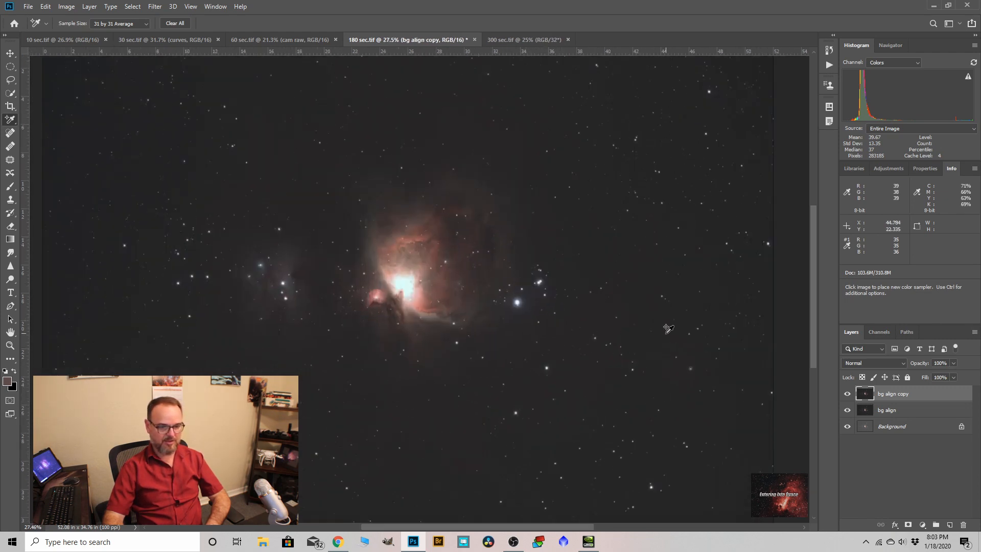
pyautogui.doubleClick(902, 395)
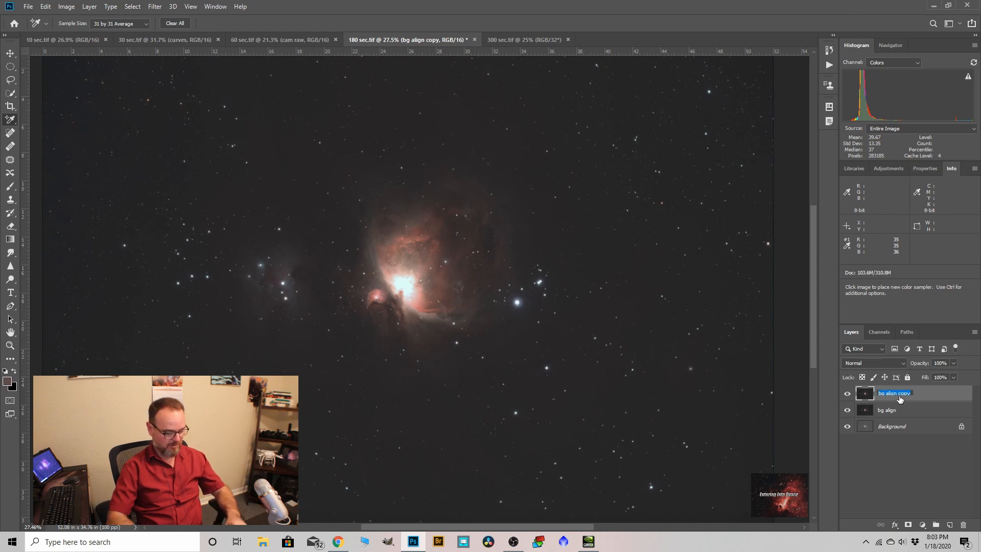
pyautogui.write('bg noois')
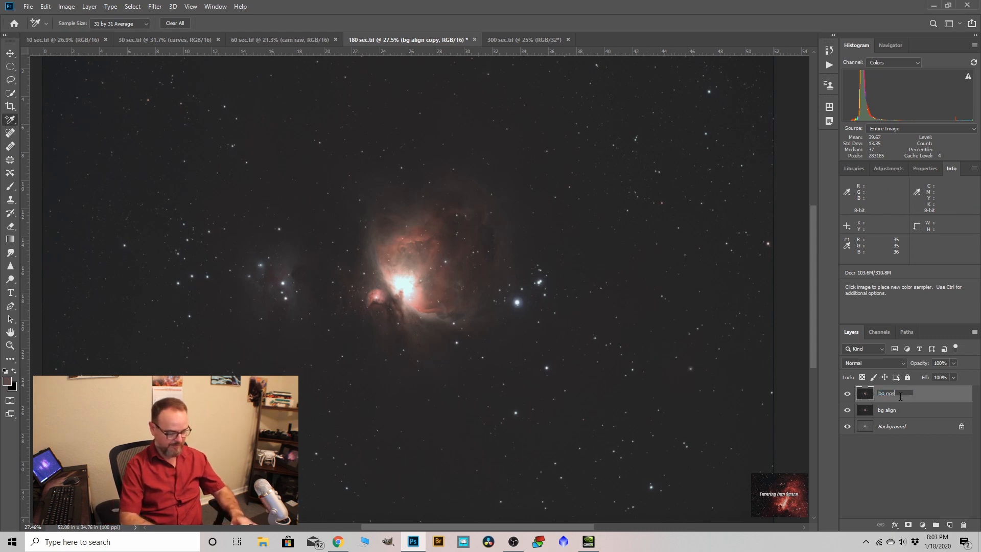
pyautogui.write('e')
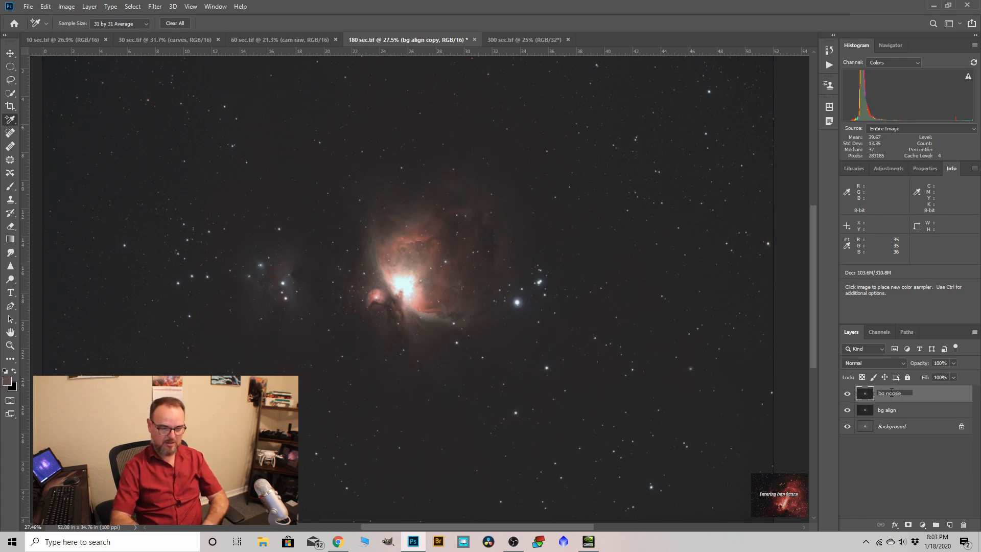
pyautogui.press('Return')
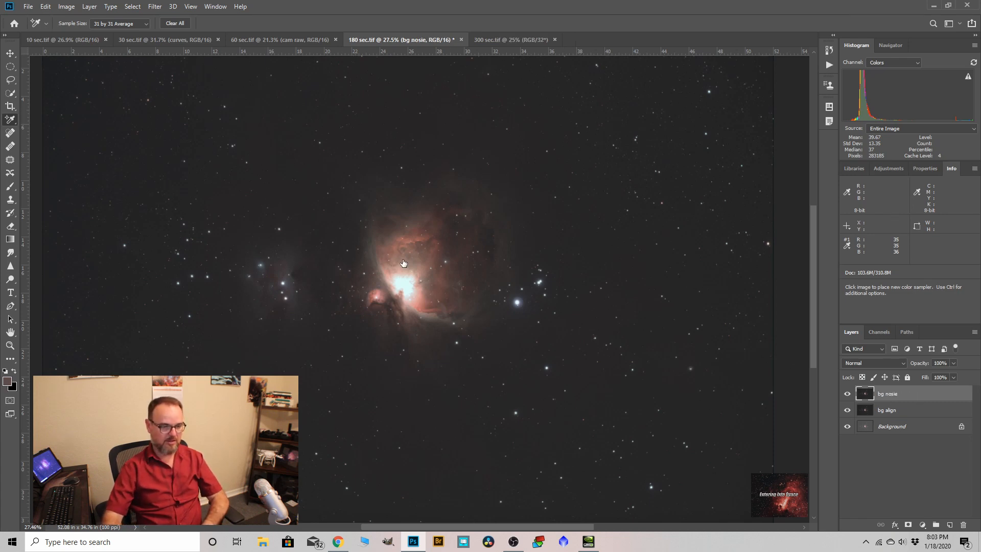
# Step: Select the nebula and stars by Color Range using Highlights with 20% fuzziness and a range of 46
pyautogui.hotkey('ctrl', '0')
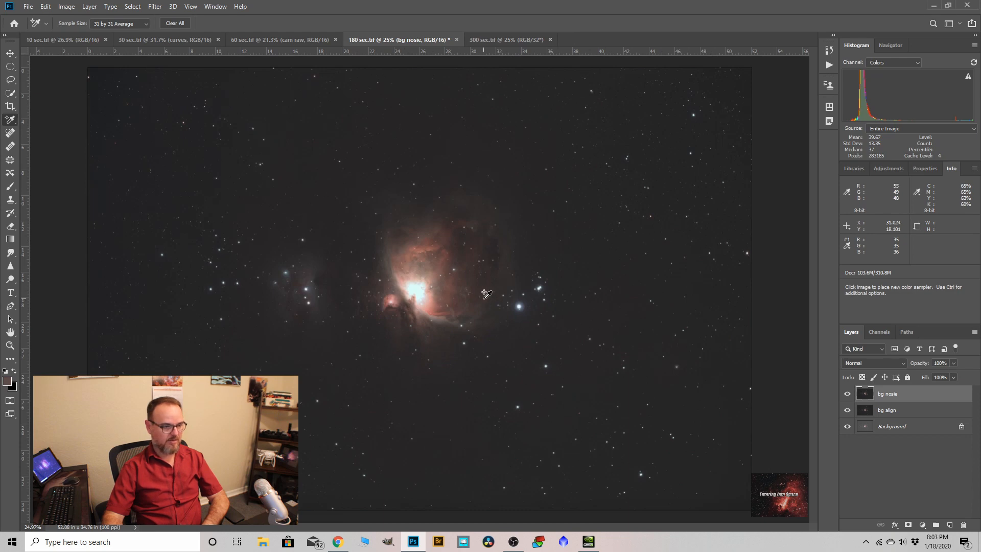
pyautogui.click(136, 8)
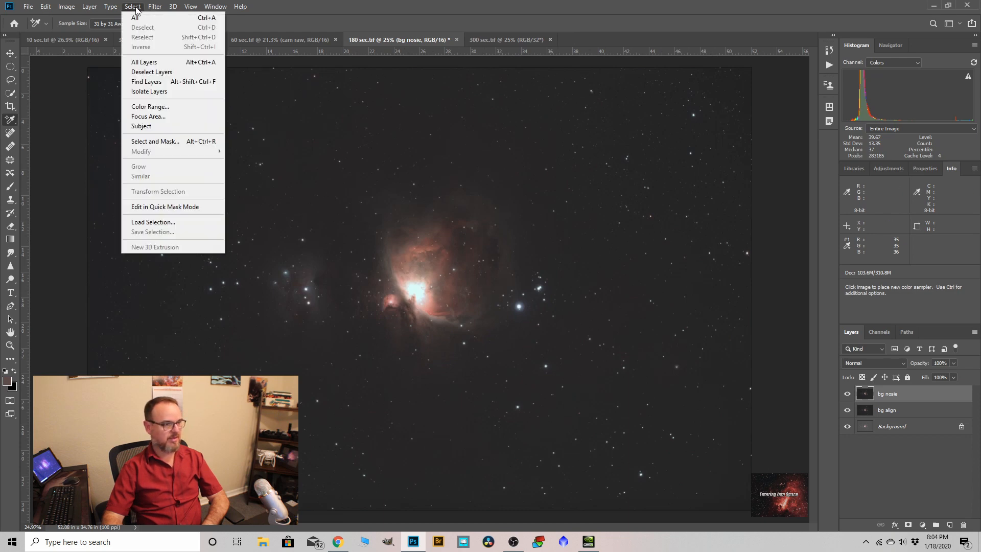
pyautogui.click(149, 109)
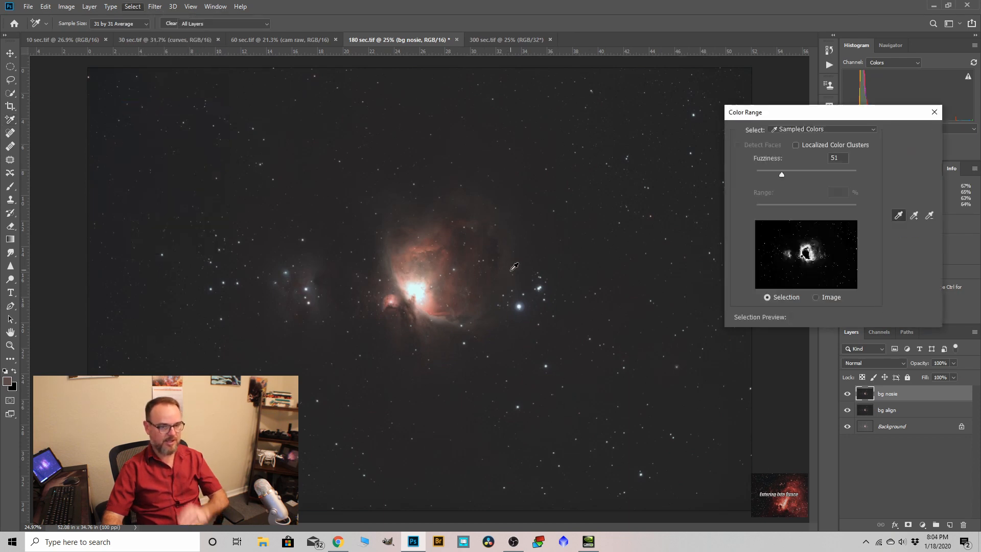
pyautogui.click(873, 129)
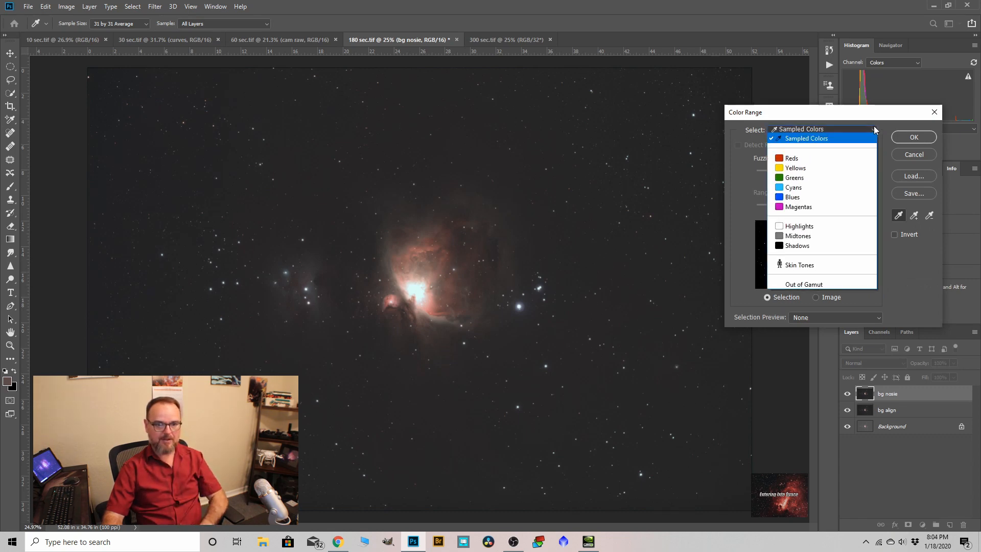
pyautogui.click(799, 226)
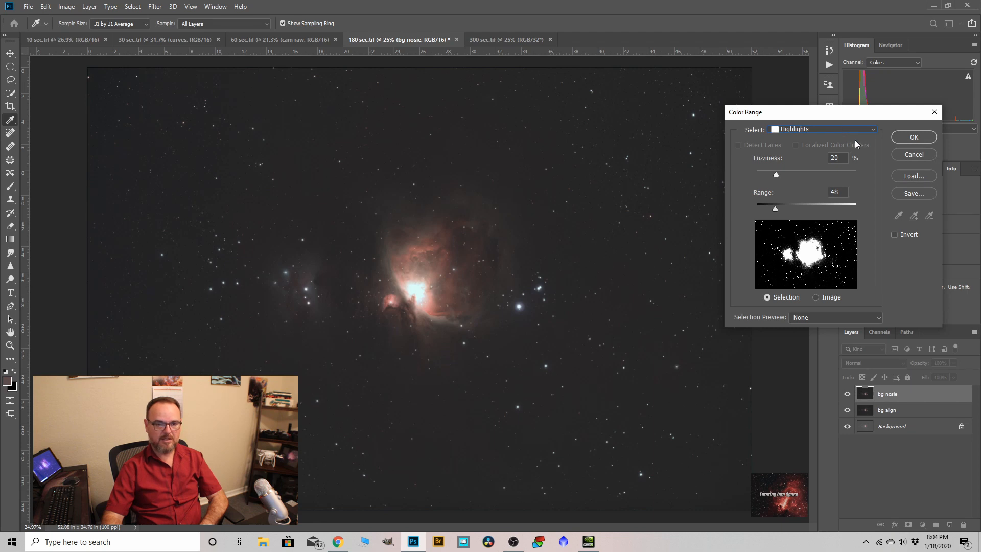
pyautogui.moveTo(774, 208); pyautogui.dragTo(774, 211)
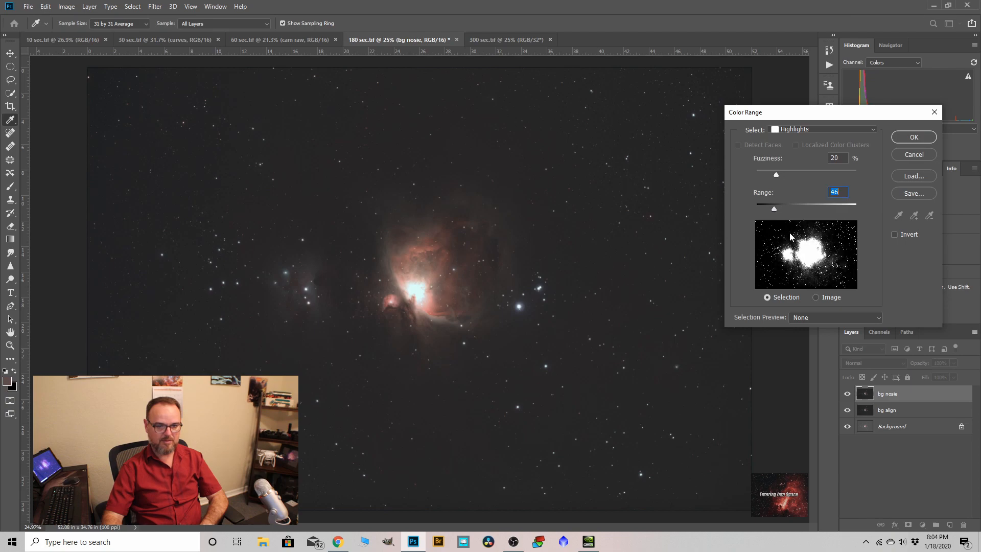
pyautogui.click(908, 137)
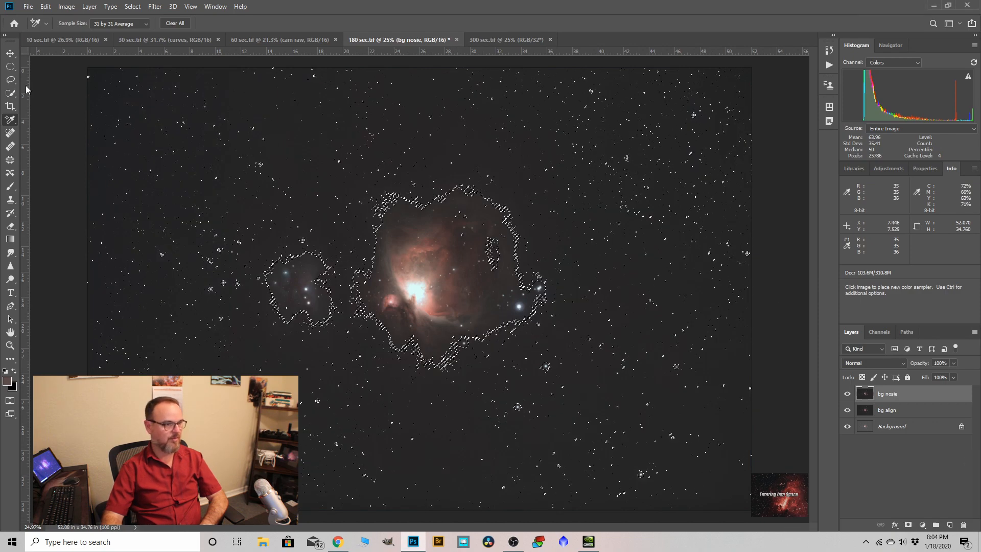
# Step: Feather the nebula and star selection by 2 pixels
pyautogui.click(129, 7)
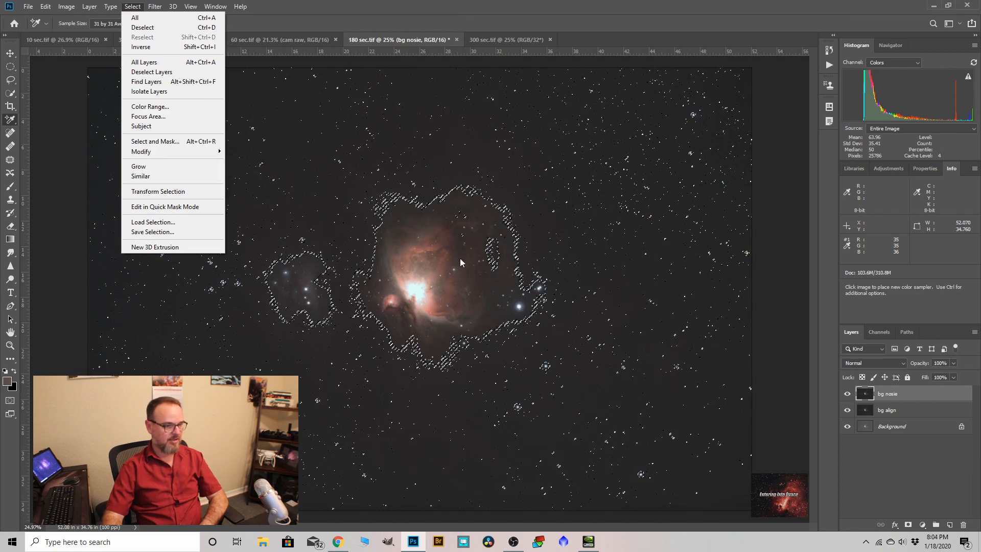
pyautogui.click(405, 153)
pyautogui.scroll(6, 280, 154)
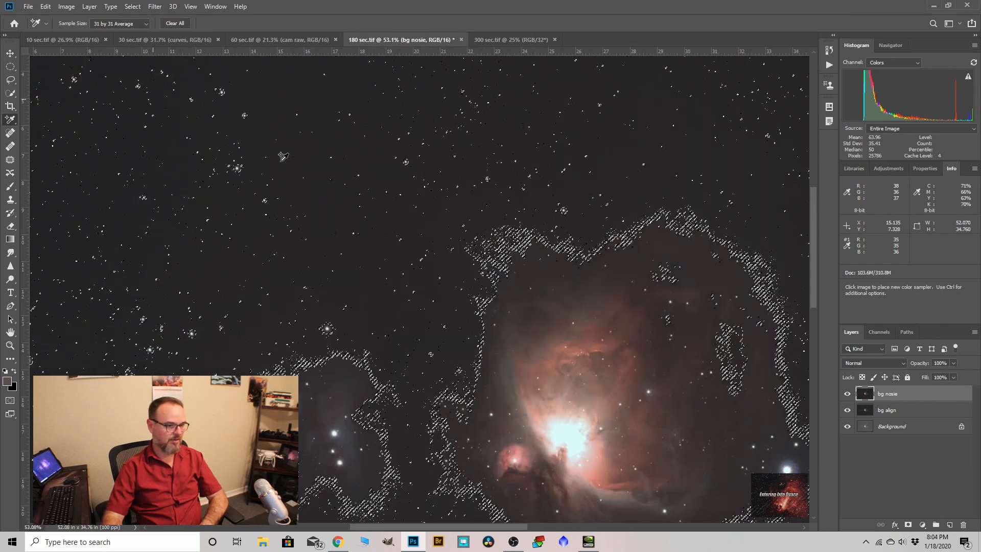
pyautogui.scroll(3, 229, 211)
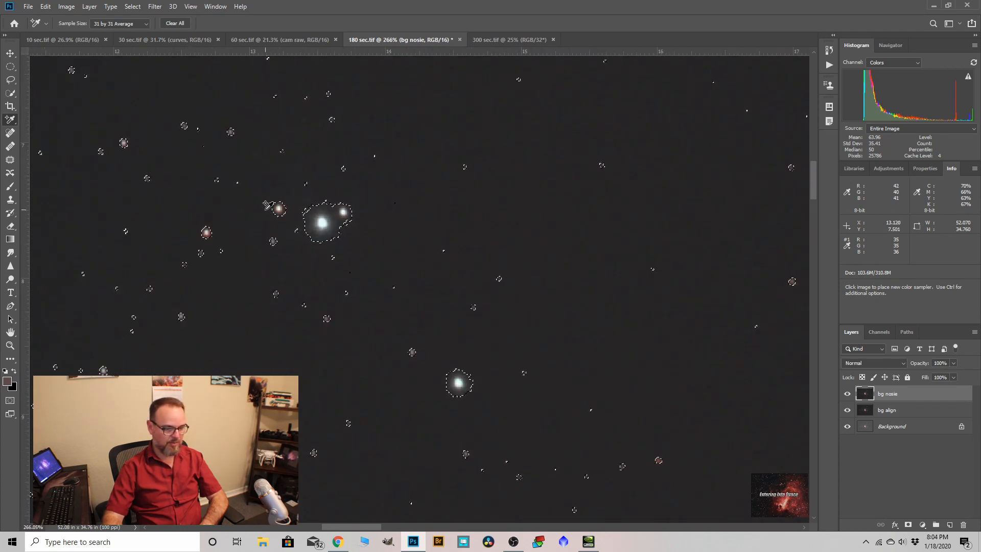
pyautogui.scroll(-1, 265, 203)
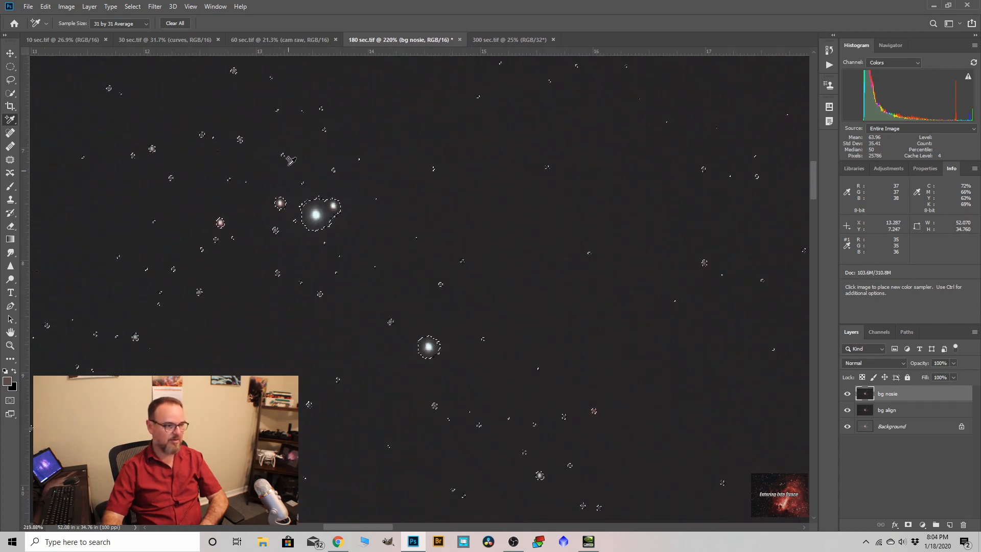
pyautogui.click(131, 7)
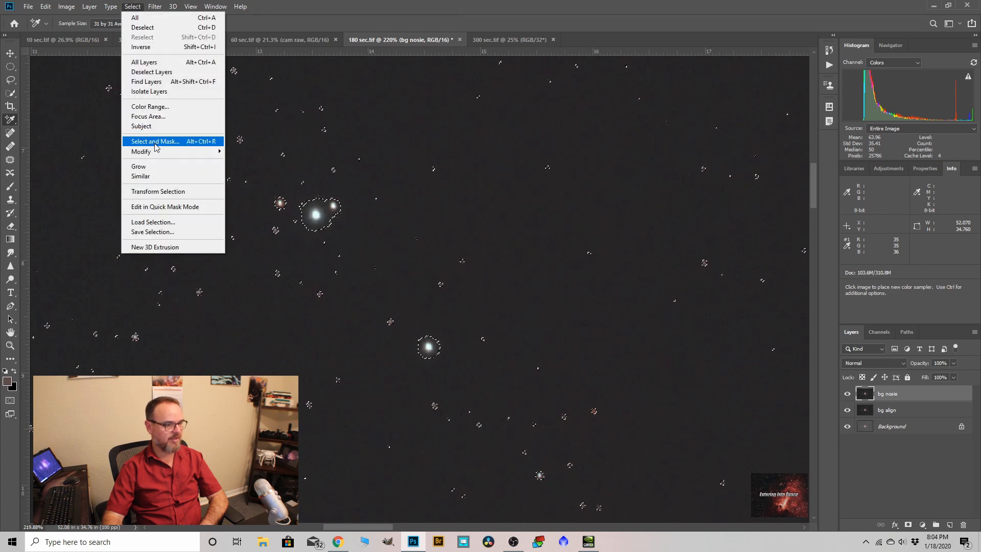
pyautogui.moveTo(148, 151)
pyautogui.click(245, 190)
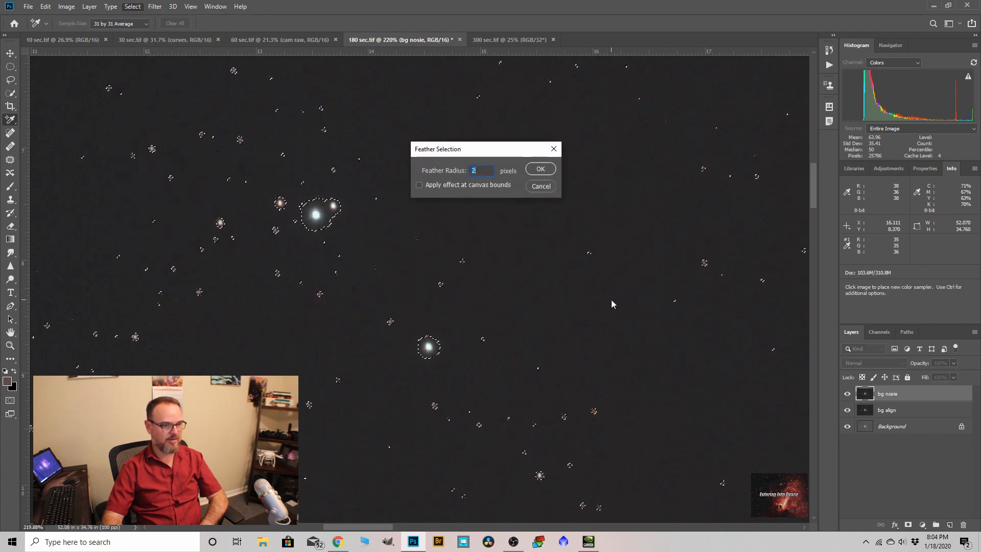
pyautogui.click(541, 170)
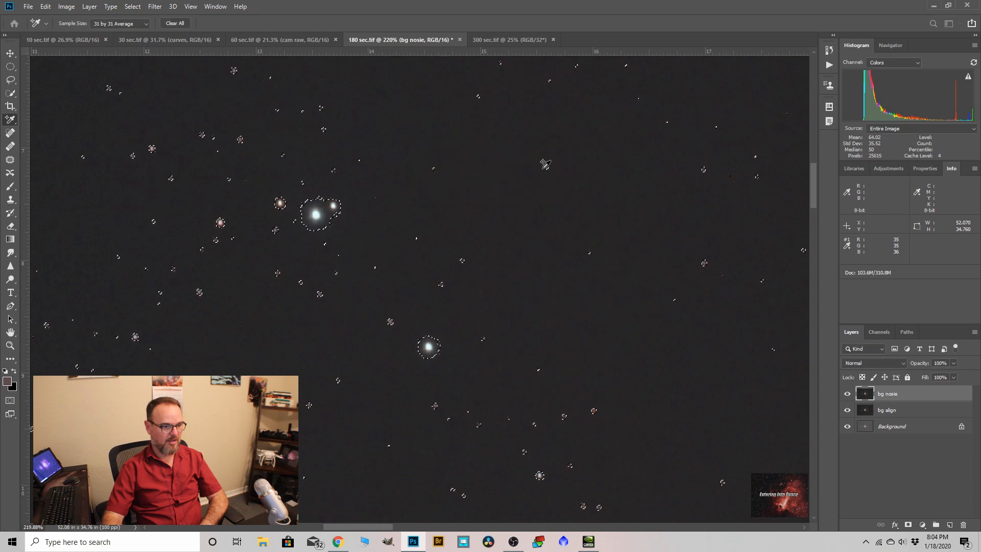
# Step: Copy the feathered nebula and star selection from the "bg nosie" layer onto a new layer
pyautogui.scroll(-5, 388, 184)
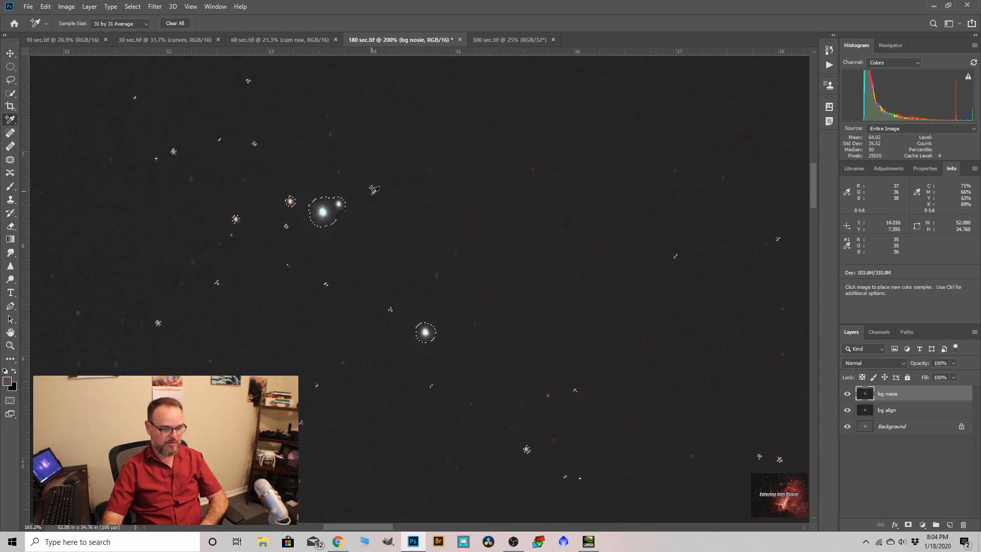
pyautogui.scroll(-3, 277, 190)
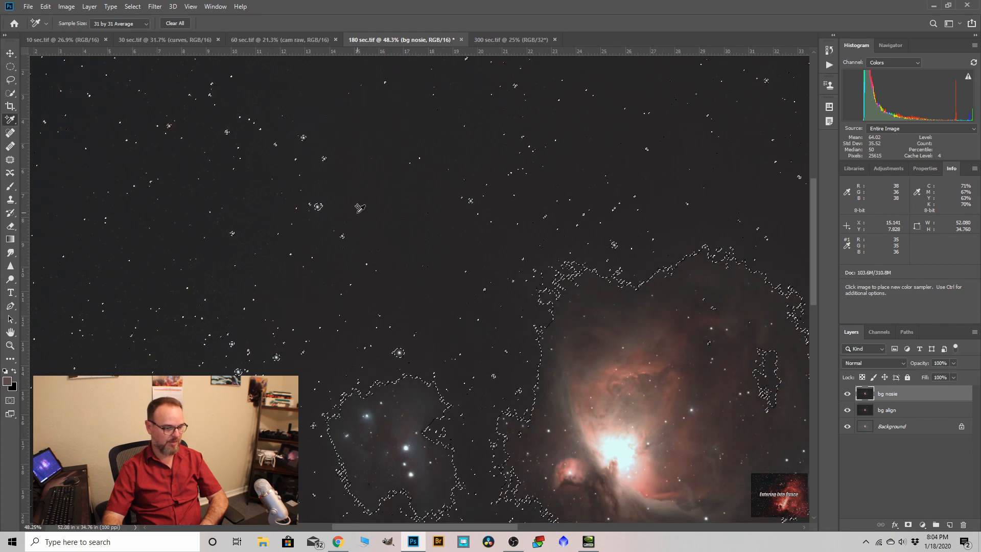
pyautogui.scroll(-3, 388, 232)
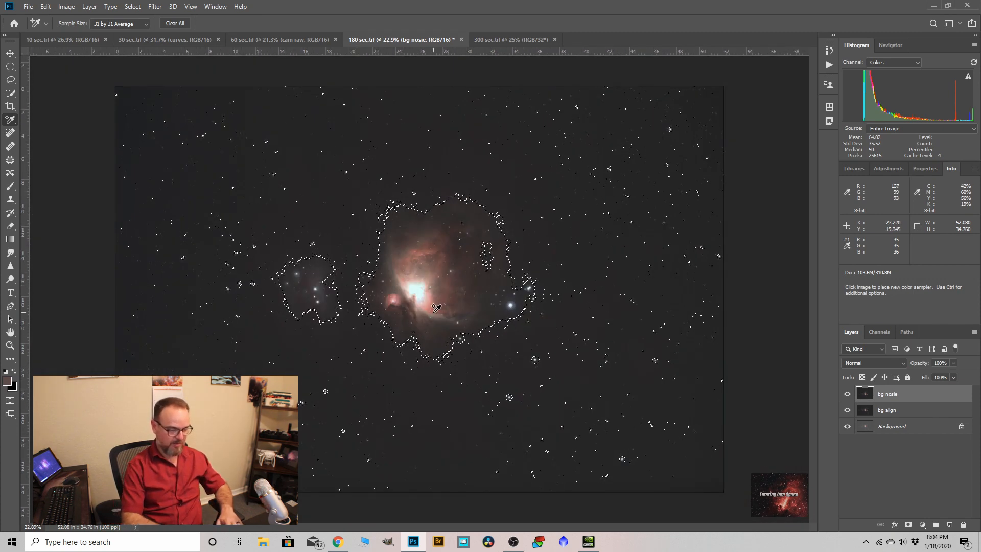
pyautogui.hotkey('ctrl', 'j')
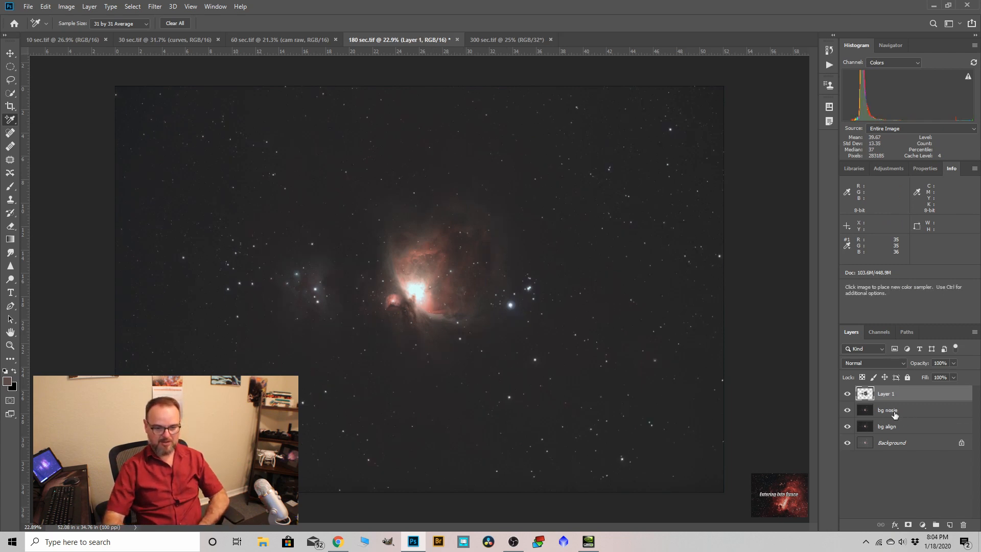
# Step: Run the Deep Space Noise Reduction and Space Noise Reduction actions from Astronomy Tools on the "bg nosie" layer
pyautogui.click(895, 414)
pyautogui.scroll(5, 689, 248)
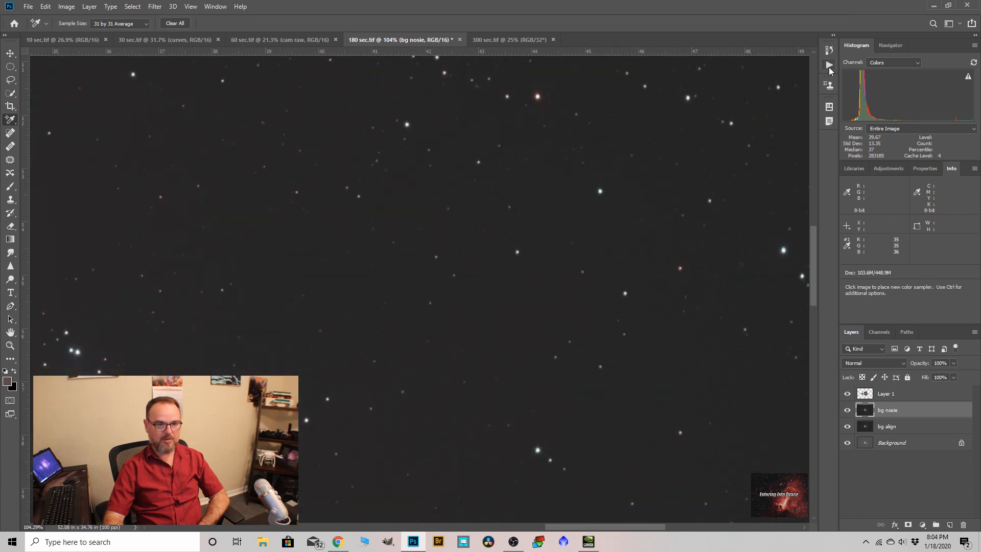
pyautogui.click(829, 65)
pyautogui.click(772, 317)
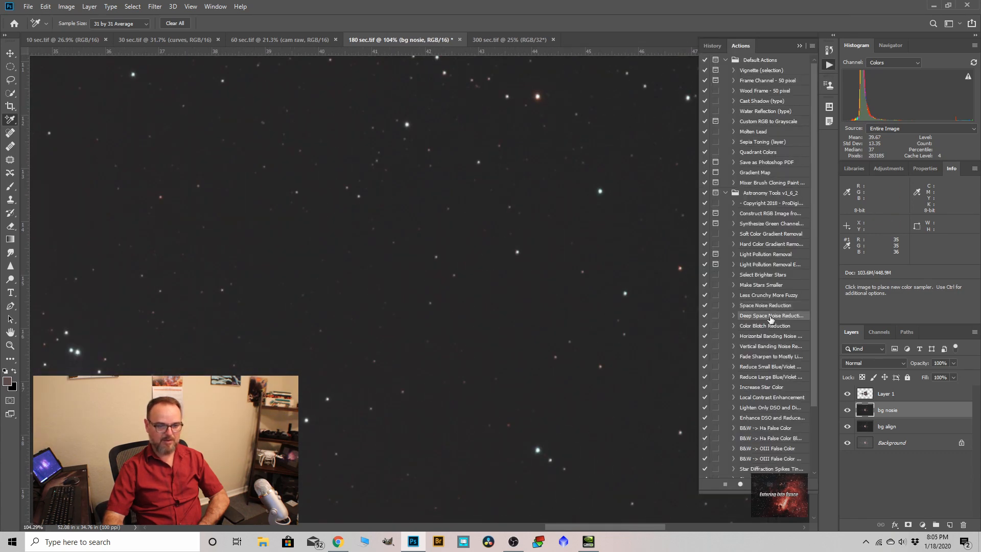
pyautogui.click(755, 484)
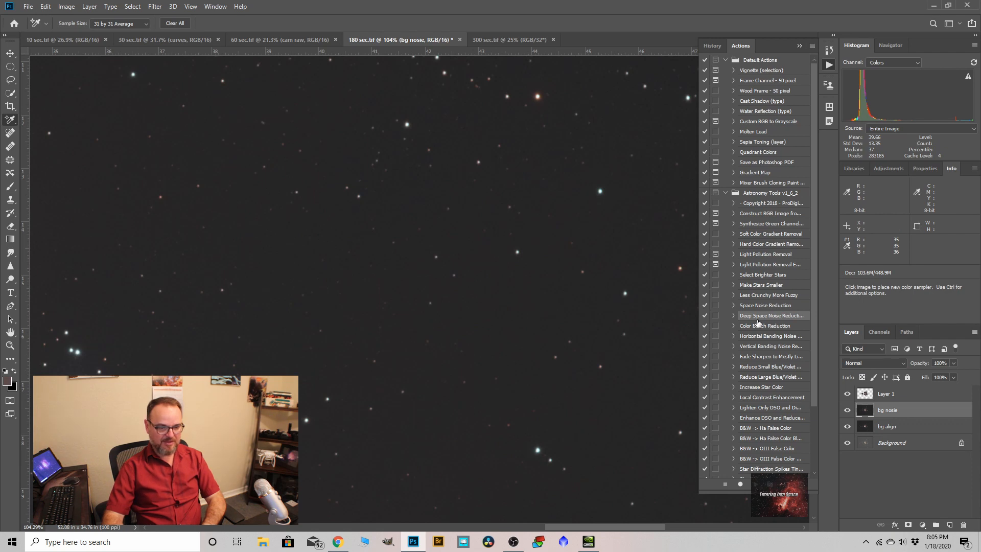
pyautogui.click(754, 306)
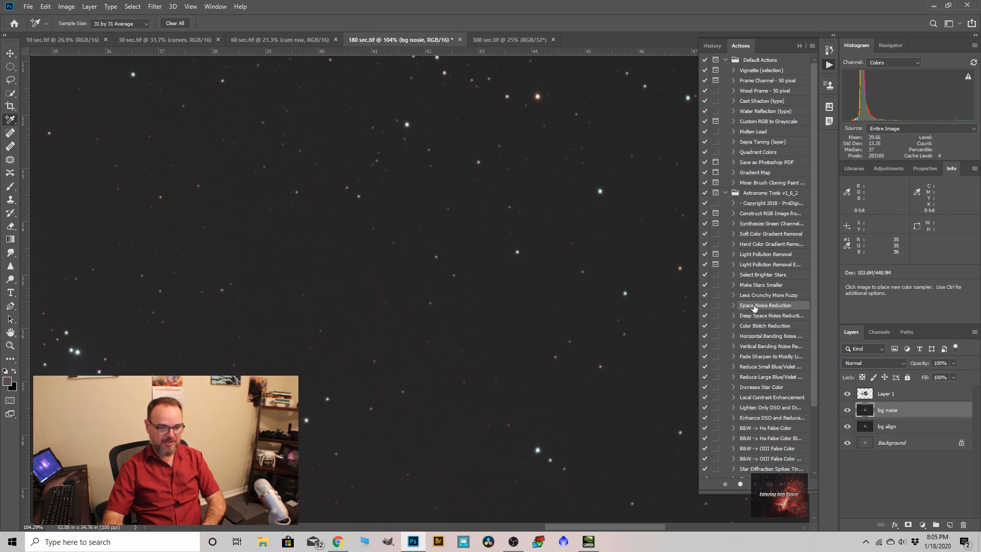
pyautogui.click(757, 485)
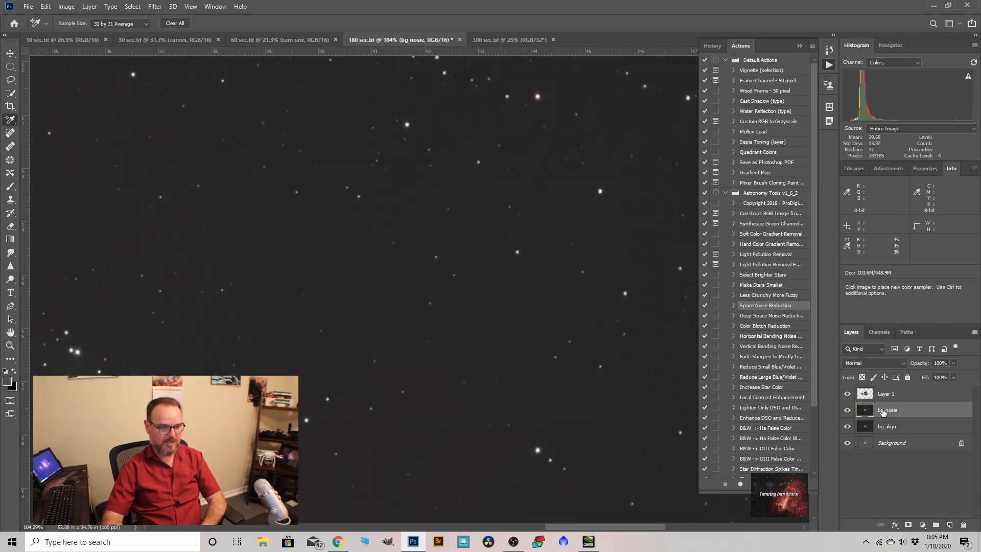
# Step: Compare the magnified sky with the "bg nosie" layer hidden and shown to judge the noise reduction
pyautogui.scroll(-1, 555, 361)
pyautogui.scroll(7, 586, 349)
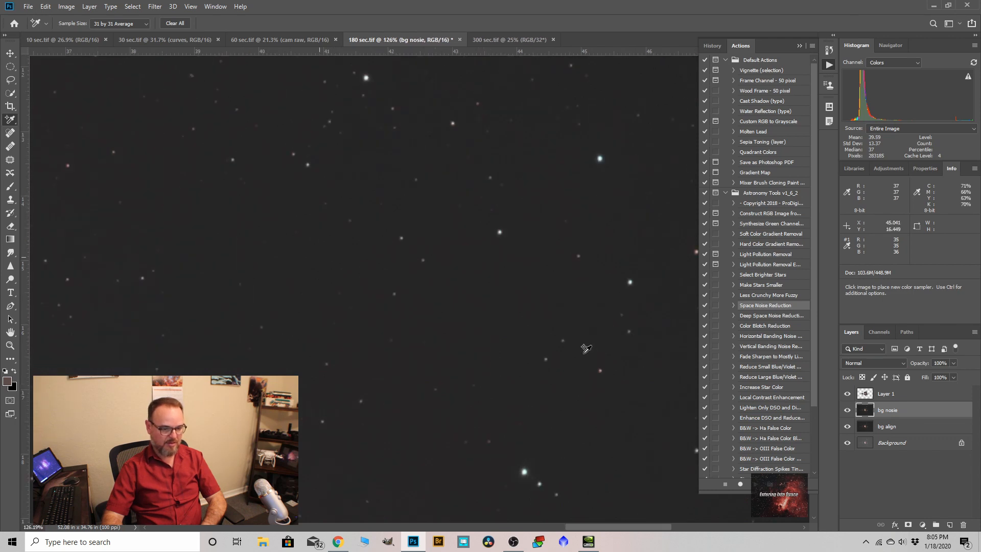
pyautogui.click(848, 412)
pyautogui.click(848, 412)
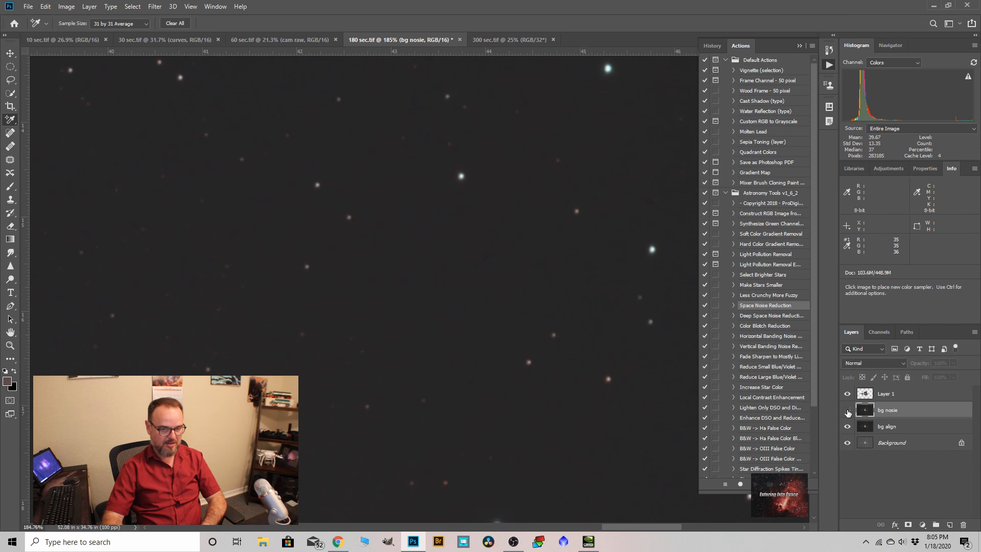
pyautogui.click(848, 412)
pyautogui.click(848, 412)
pyautogui.scroll(-2, 447, 334)
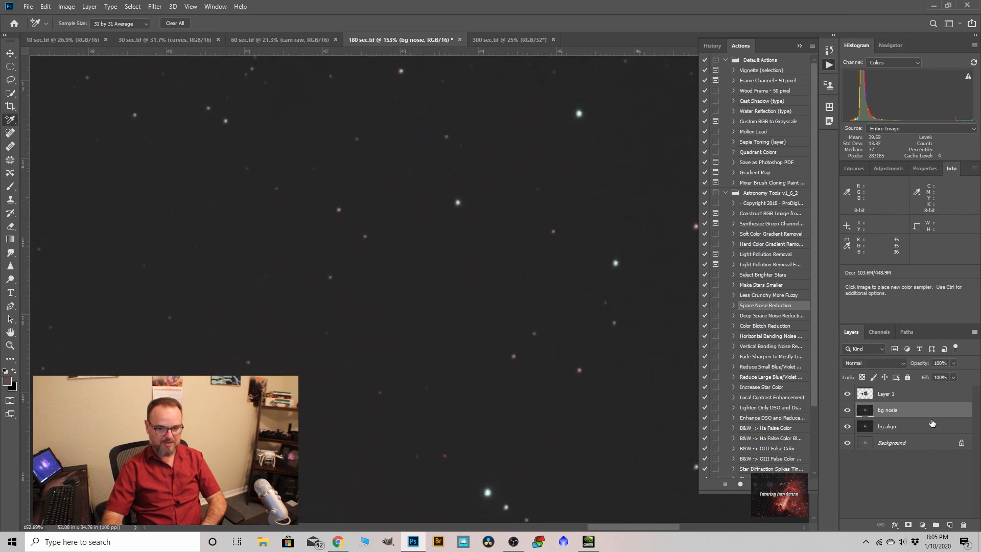
# Step: Merge Layer 1 down into the "bg nosie" layer and duplicate the merged layer as "curves"
pyautogui.rightClick(893, 399)
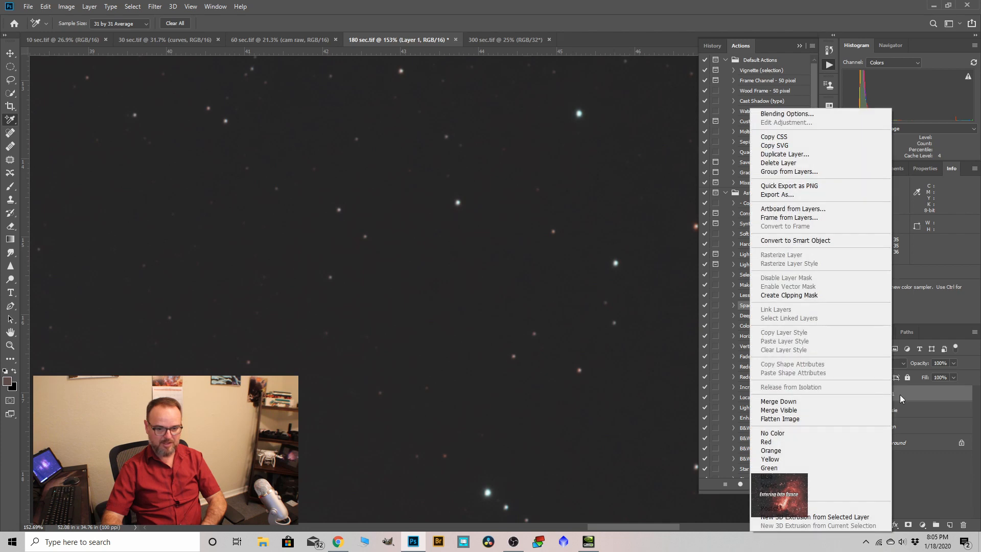
pyautogui.click(790, 401)
pyautogui.moveTo(890, 400); pyautogui.dragTo(949, 525)
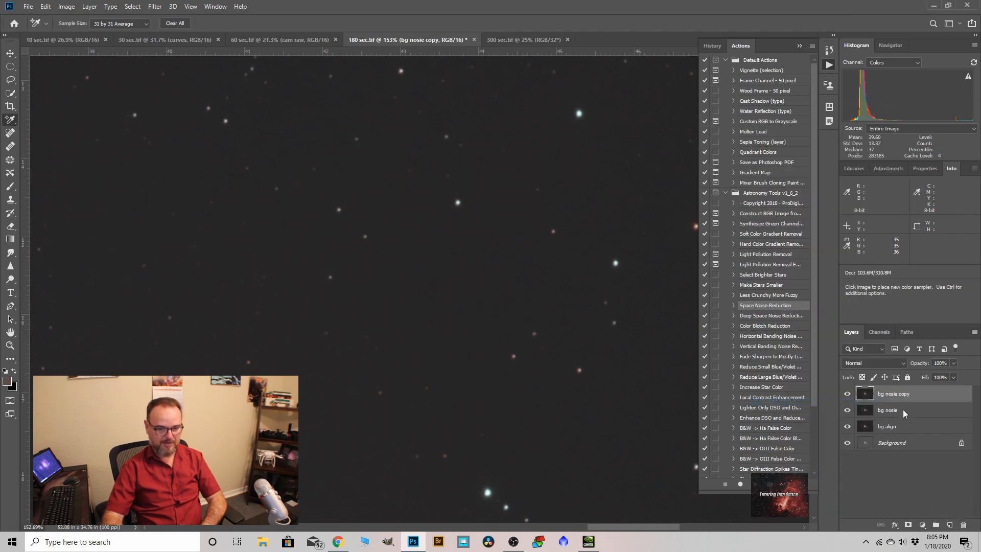
pyautogui.doubleClick(889, 393)
pyautogui.write('curves')
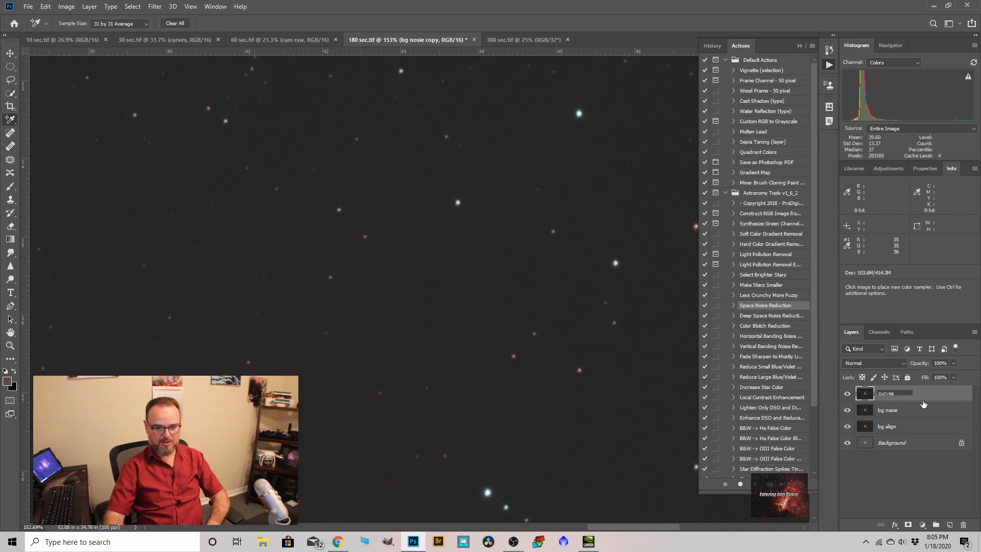
pyautogui.press('Return')
# Step: Inspect the whole nebula and collapse the Actions panel to free up the canvas
pyautogui.scroll(-2, 558, 244)
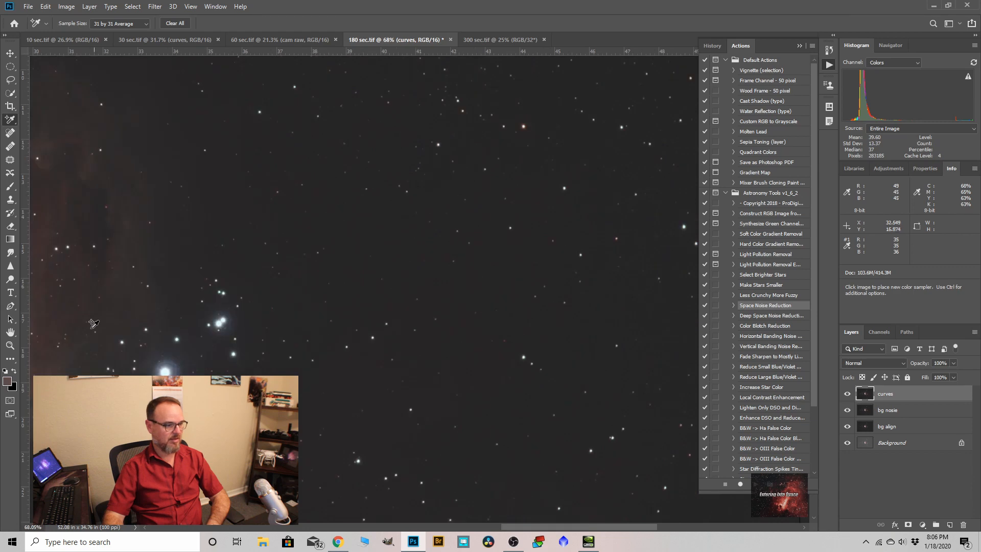
pyautogui.click(11, 346)
pyautogui.click(633, 320)
pyautogui.scroll(-6, 634, 318)
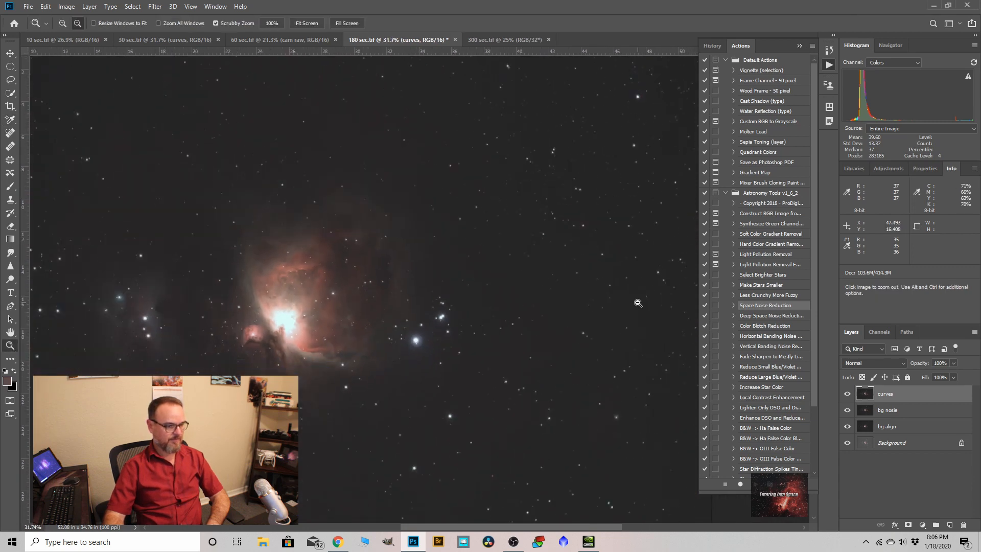
pyautogui.scroll(9, 441, 302)
pyautogui.scroll(-1, 441, 298)
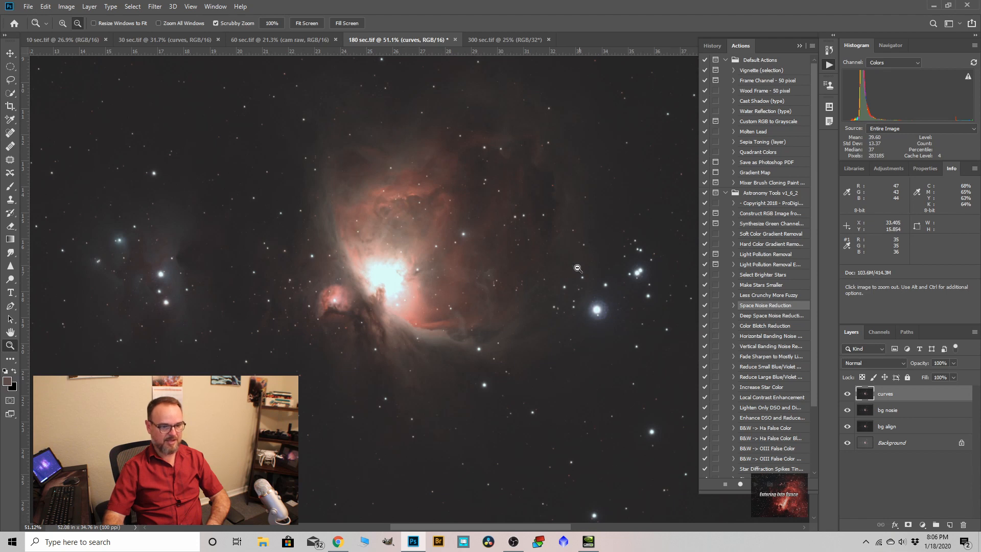
pyautogui.scroll(-2, 389, 312)
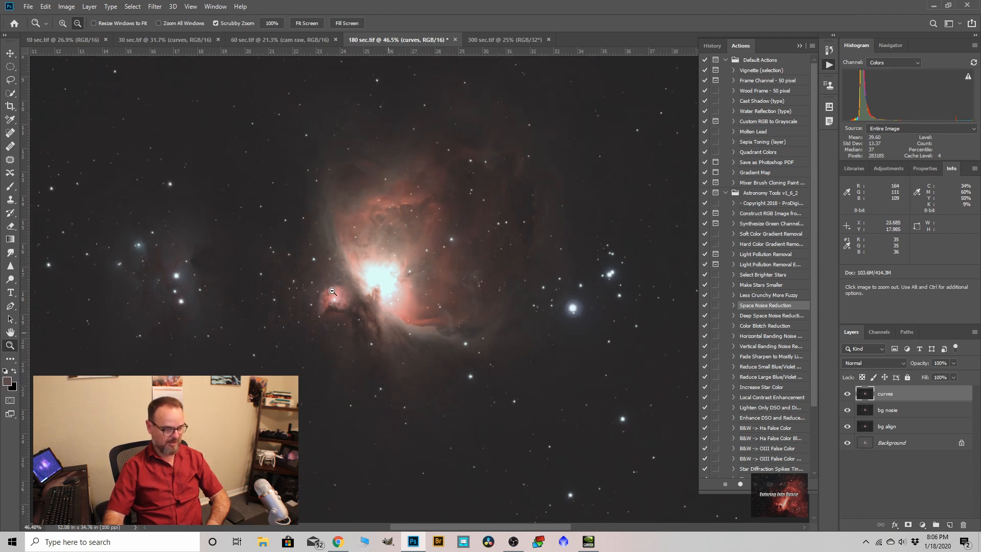
pyautogui.click(800, 46)
pyautogui.scroll(-1, 382, 232)
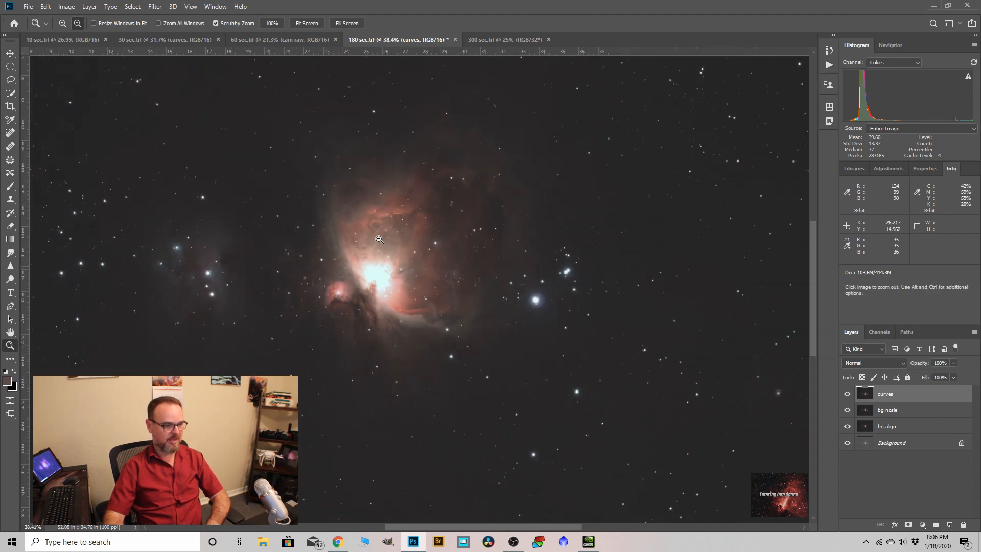
# Step: Start a Curves adjustment on the "curves" layer, anchoring the sampled background sky at 35/35 and the deeper shadows at 24/24
pyautogui.click(66, 7)
pyautogui.moveTo(82, 33)
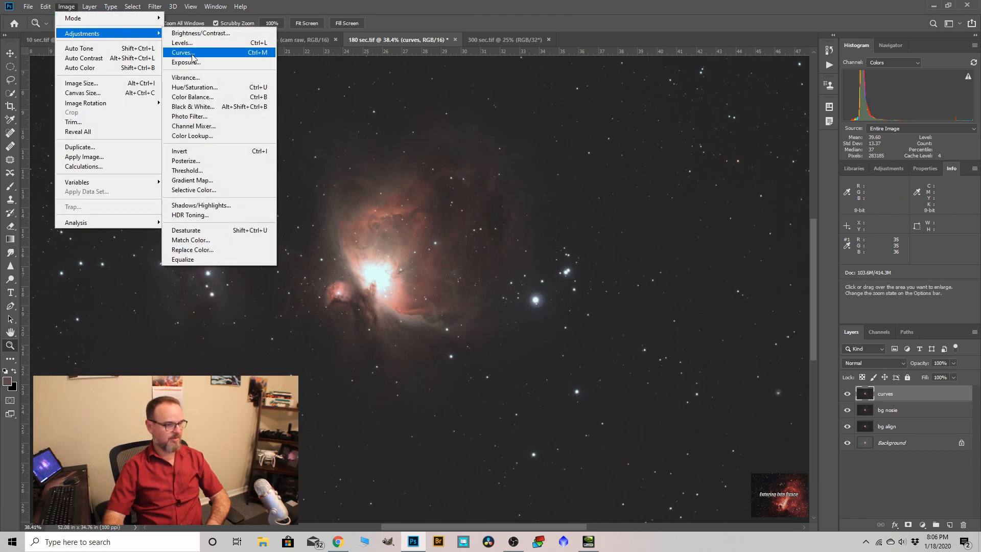
pyautogui.click(189, 53)
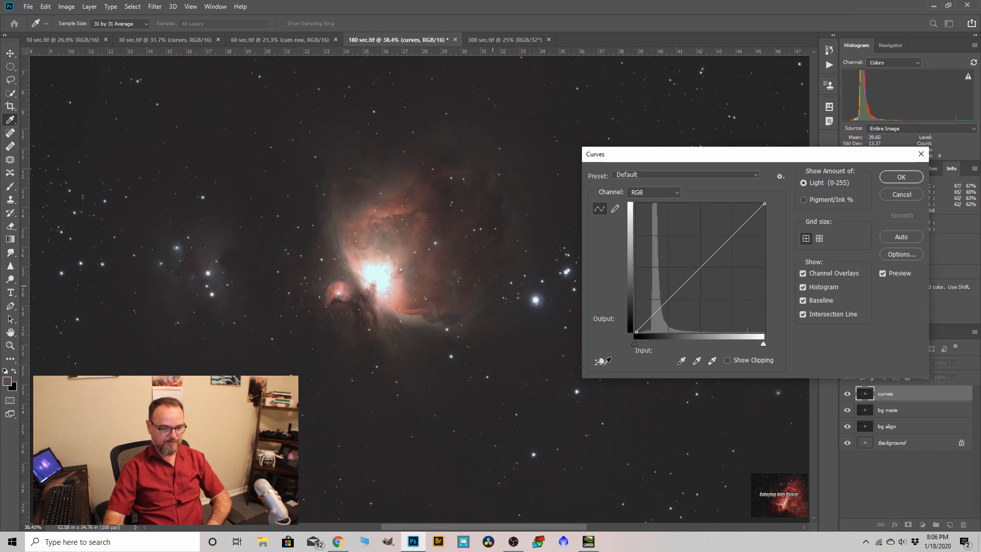
pyautogui.click(599, 361)
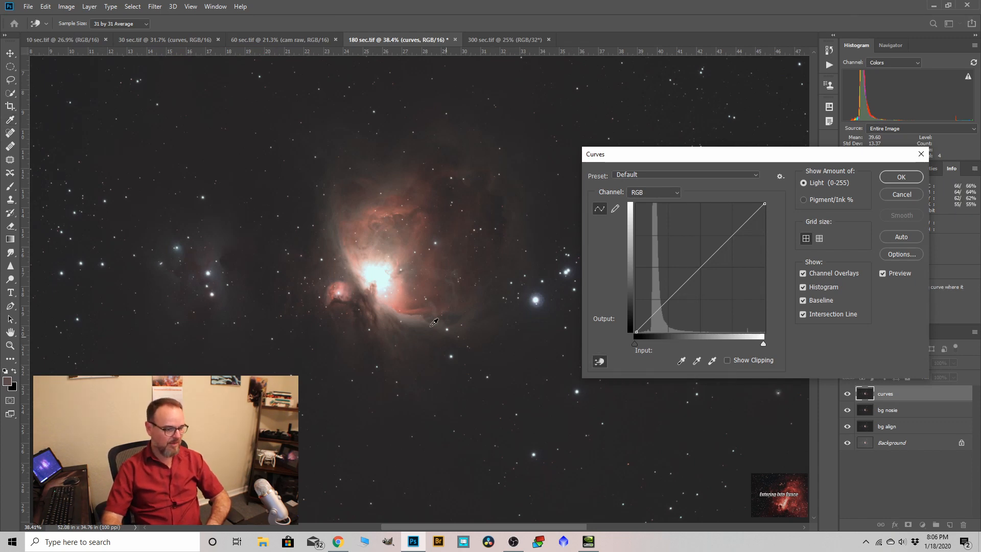
pyautogui.scroll(-3, 434, 322)
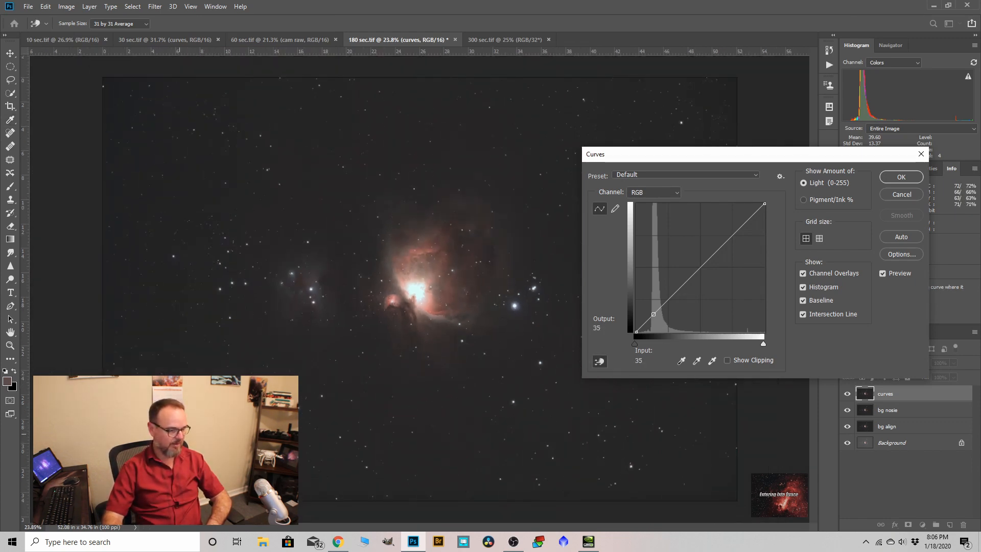
pyautogui.click(180, 433)
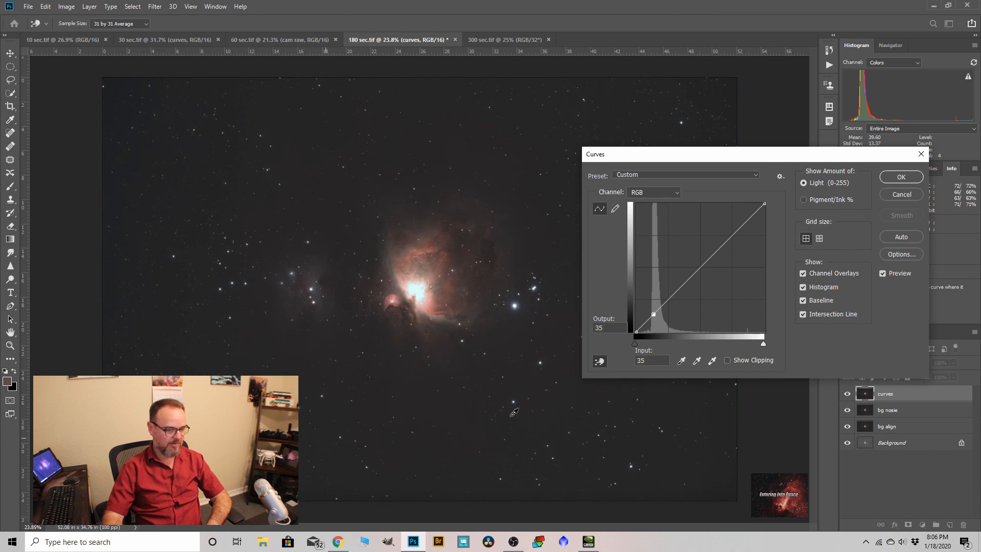
pyautogui.click(648, 318)
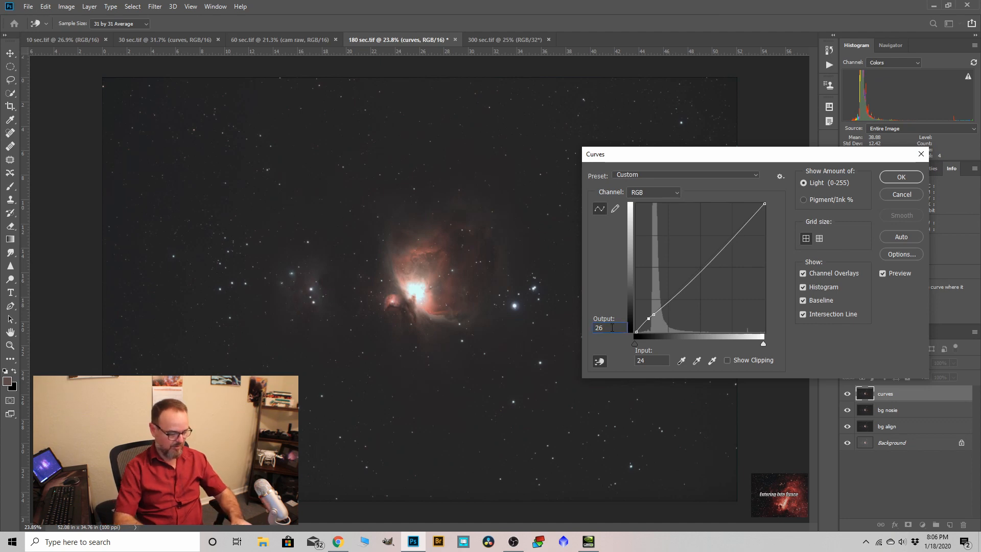
pyautogui.press('BackSpace')
pyautogui.write('4')
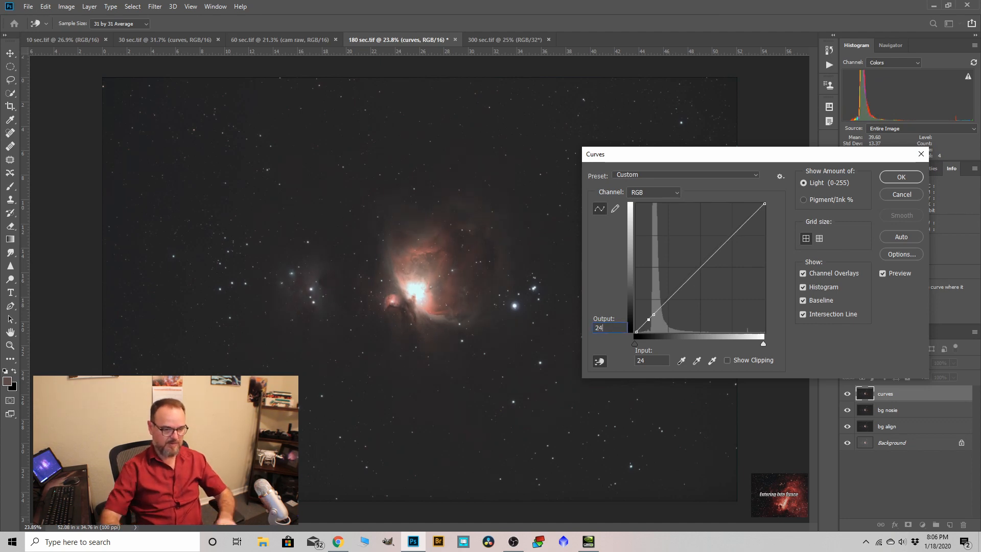
# Step: Sample the nebula's faint outer area, raise its curve point to output 75 at input 59, and apply the Curves adjustment
pyautogui.keyDown('ctrl'); pyautogui.click(466, 317); pyautogui.keyUp('ctrl')
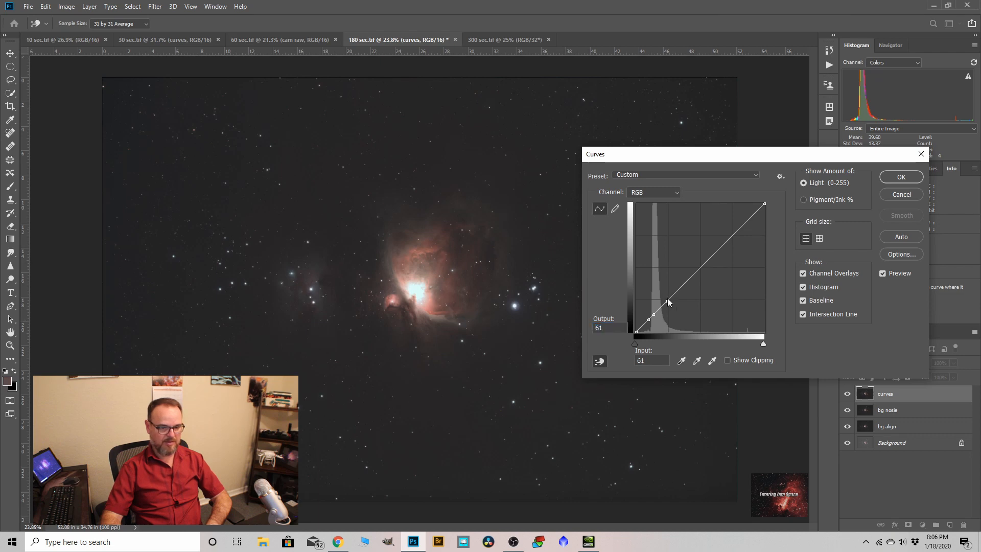
pyautogui.moveTo(667, 300); pyautogui.dragTo(666, 293)
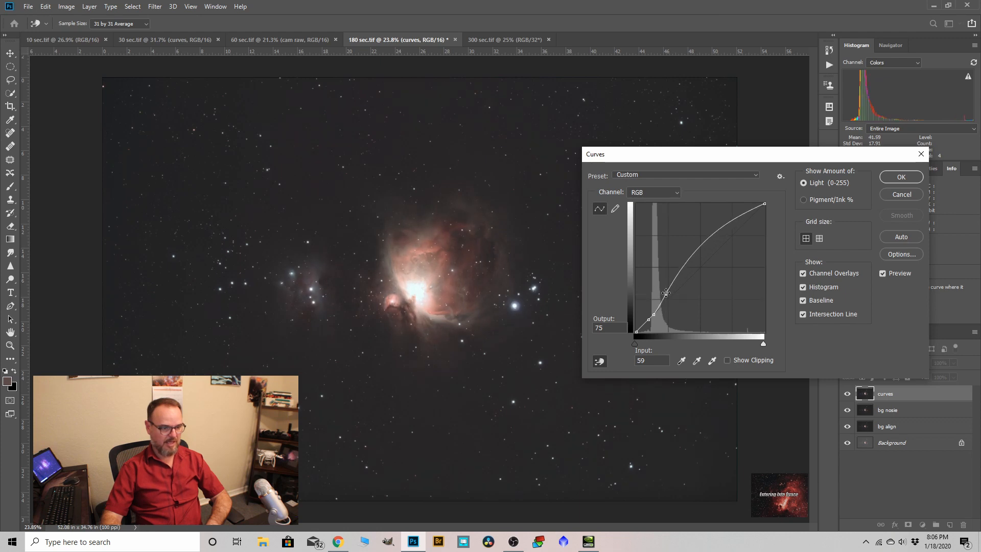
pyautogui.scroll(6, 438, 262)
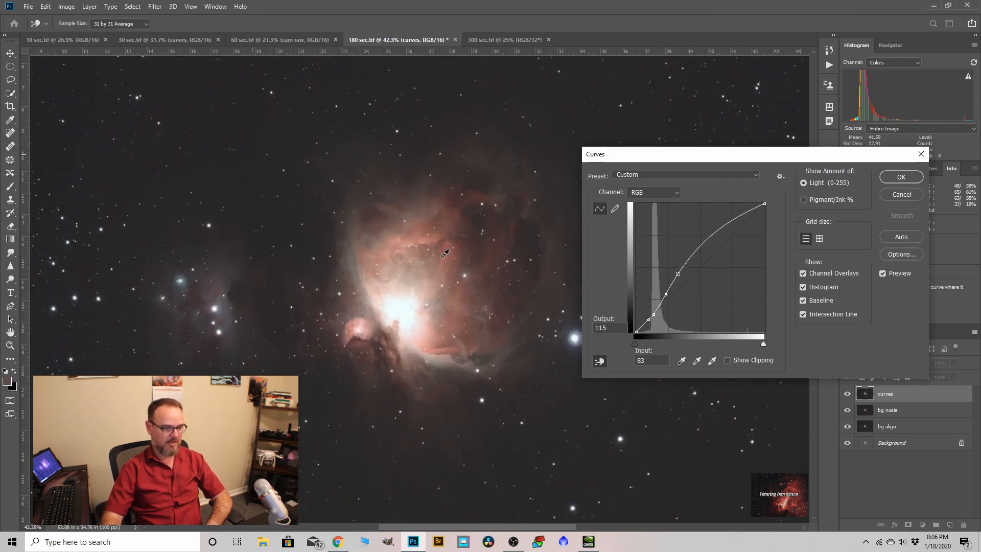
pyautogui.scroll(1, 414, 281)
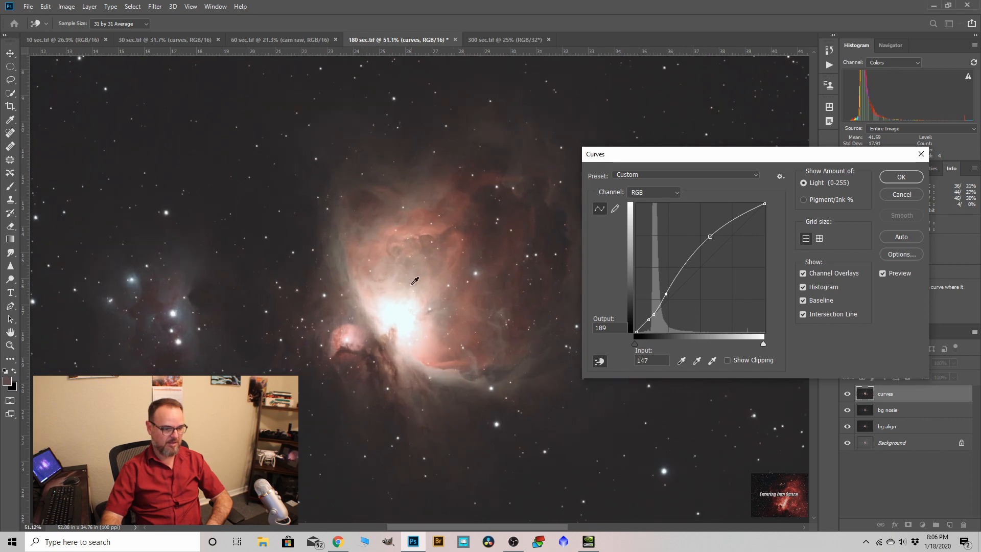
pyautogui.scroll(-2, 414, 281)
pyautogui.click(895, 179)
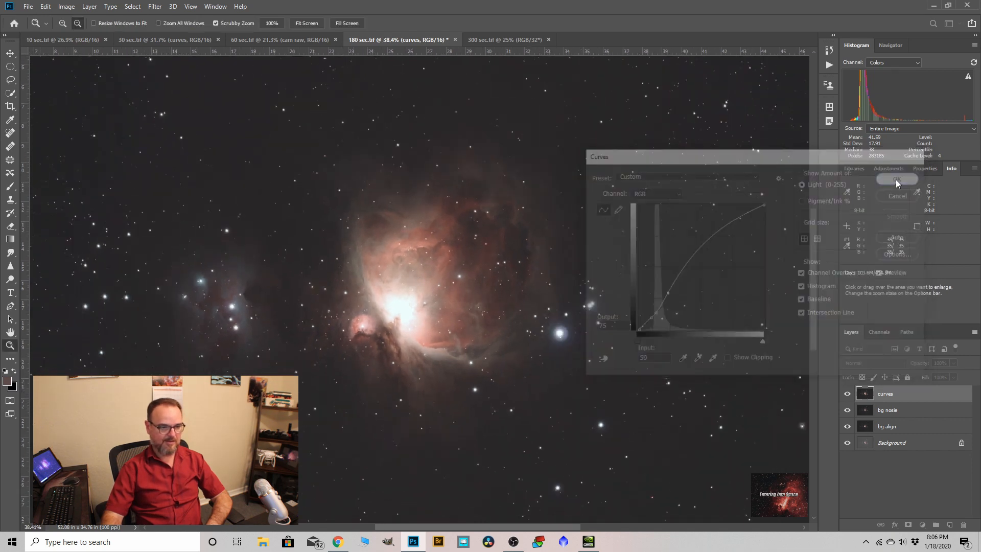
# Step: Start a second Curves adjustment on the "curves" layer with anchor points at 35/35 for the sky and 25/25 for the shadows
pyautogui.scroll(-1, 405, 289)
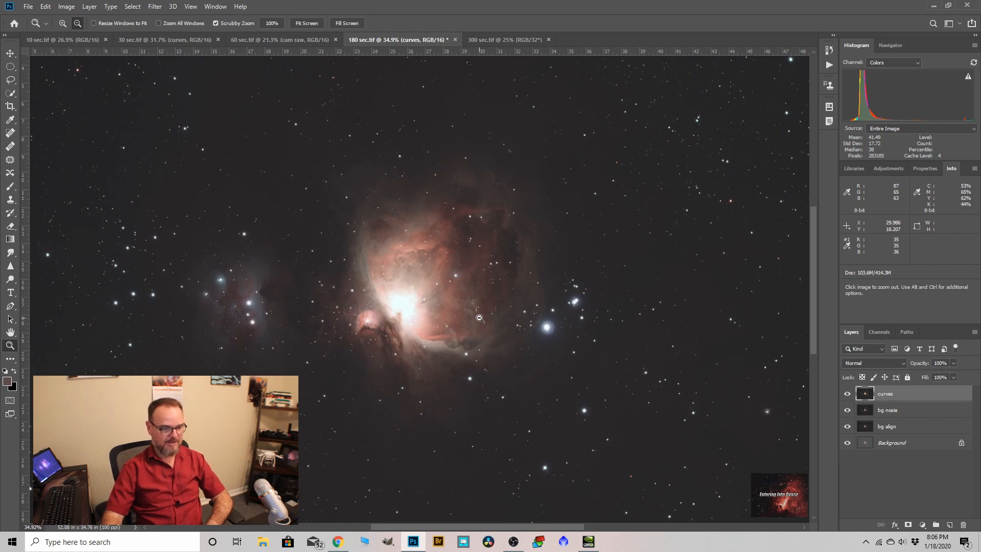
pyautogui.scroll(-1, 483, 319)
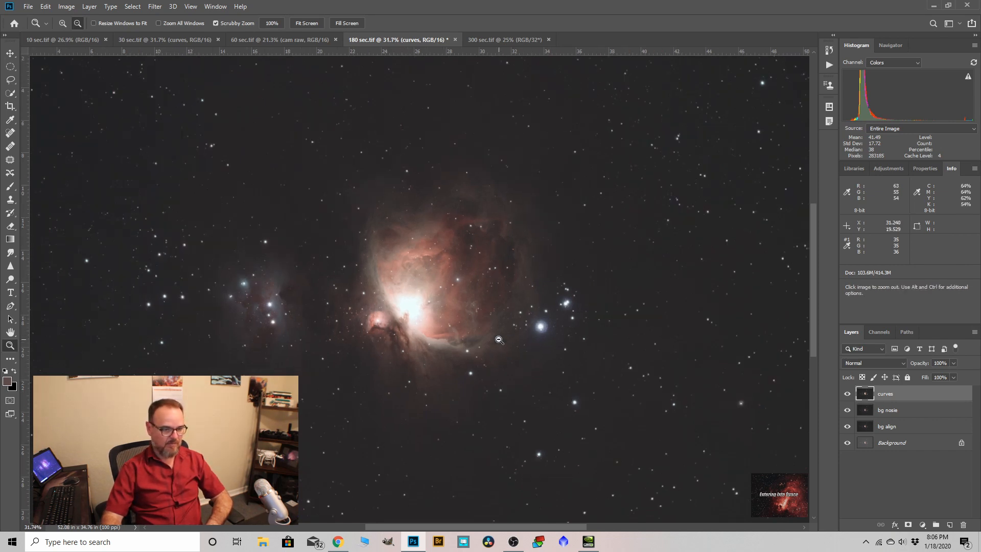
pyautogui.click(66, 6)
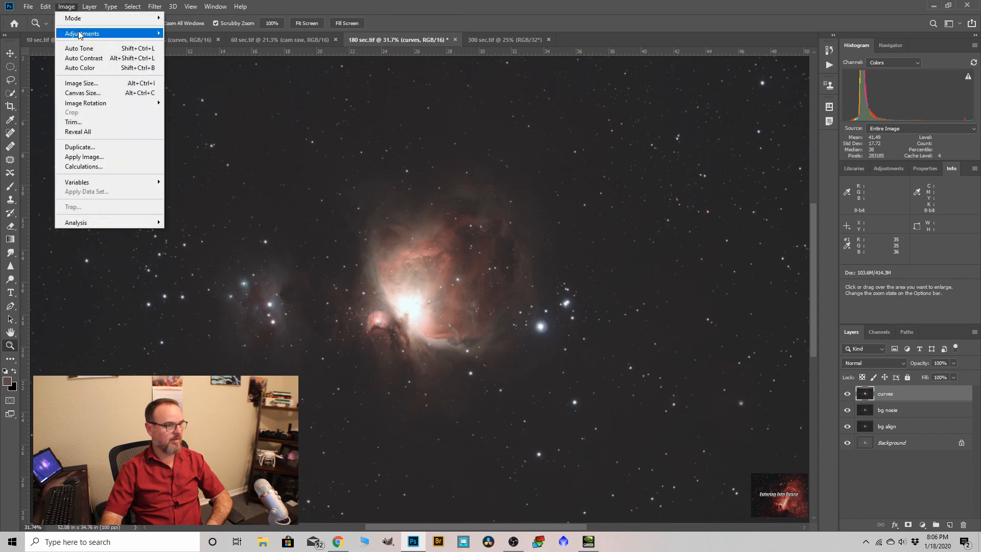
pyautogui.moveTo(81, 36)
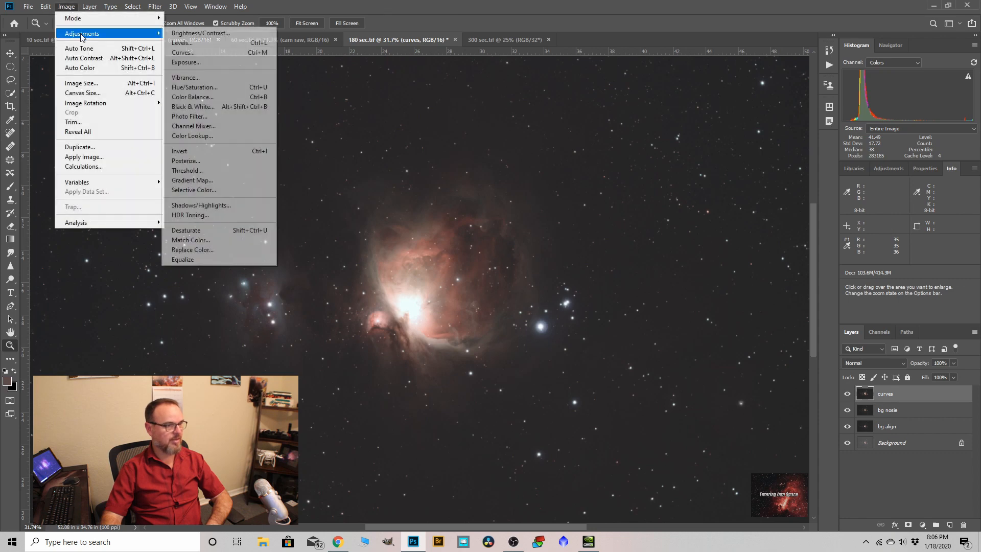
pyautogui.click(183, 52)
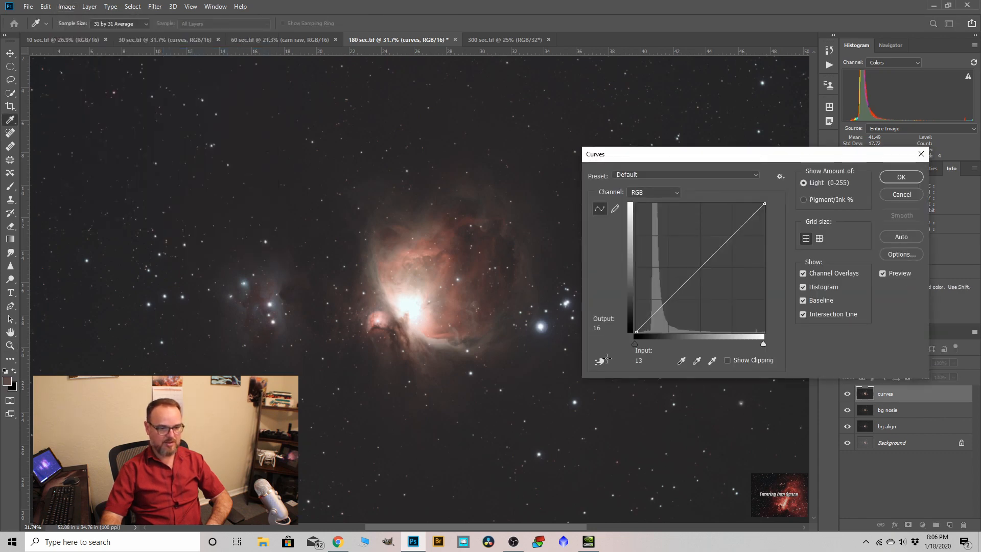
pyautogui.click(602, 363)
pyautogui.scroll(-3, 457, 300)
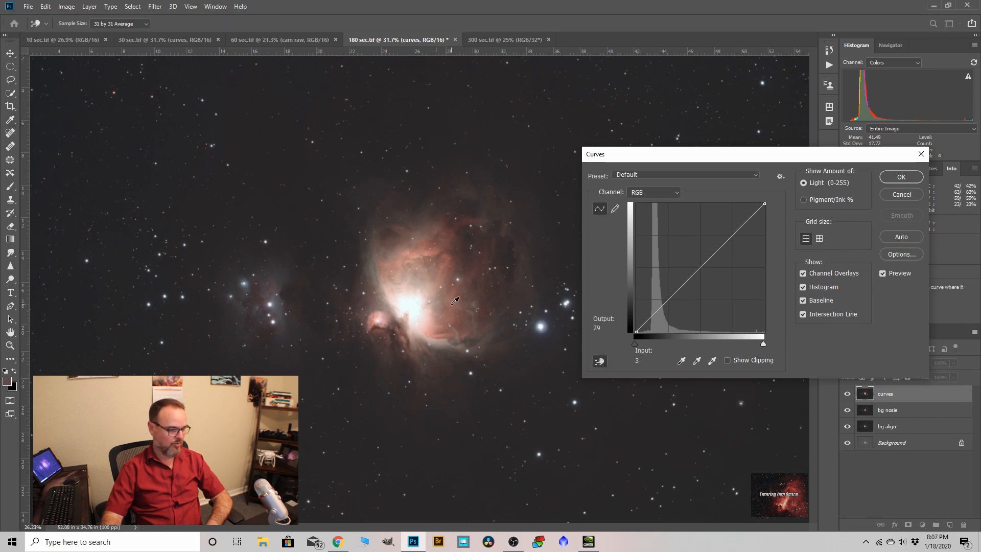
pyautogui.click(180, 434)
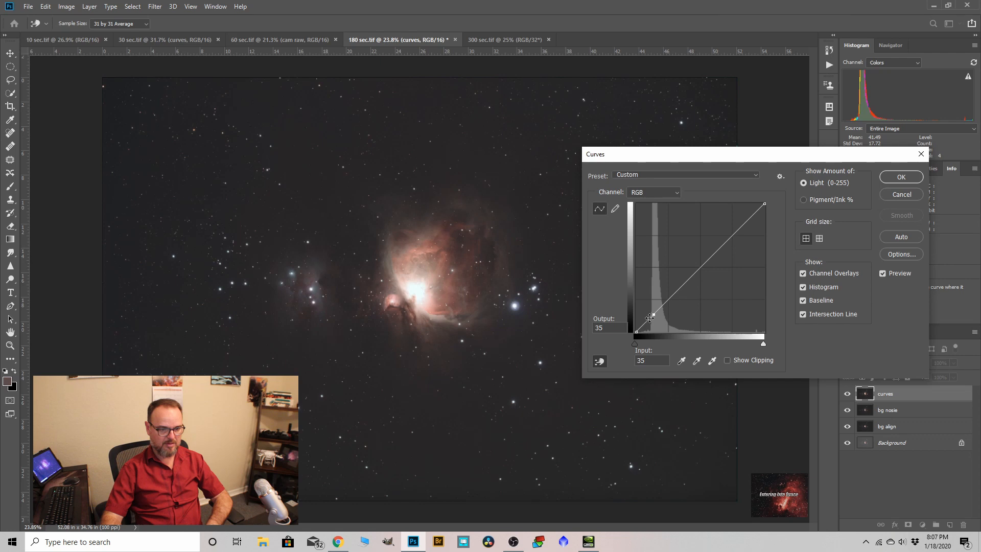
pyautogui.click(649, 317)
pyautogui.doubleClick(607, 329)
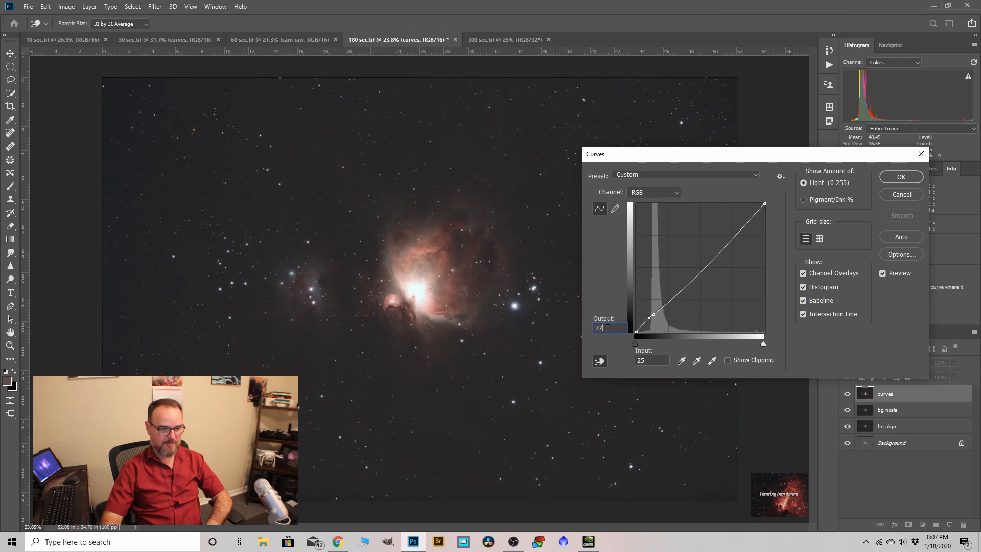
pyautogui.write('25')
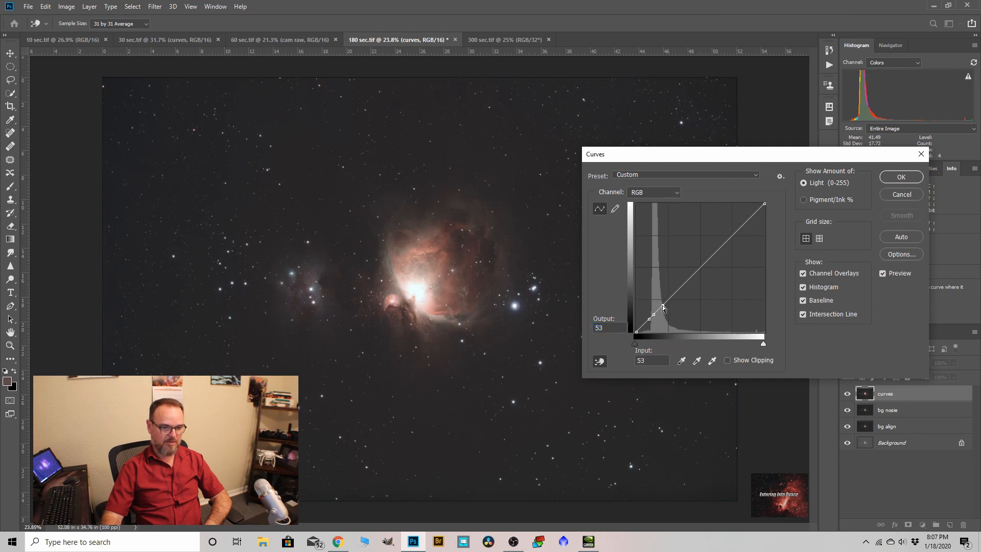
# Step: Lift the curve to output 60 at input 53 and apply the second Curves adjustment
pyautogui.moveTo(662, 305); pyautogui.dragTo(662, 302)
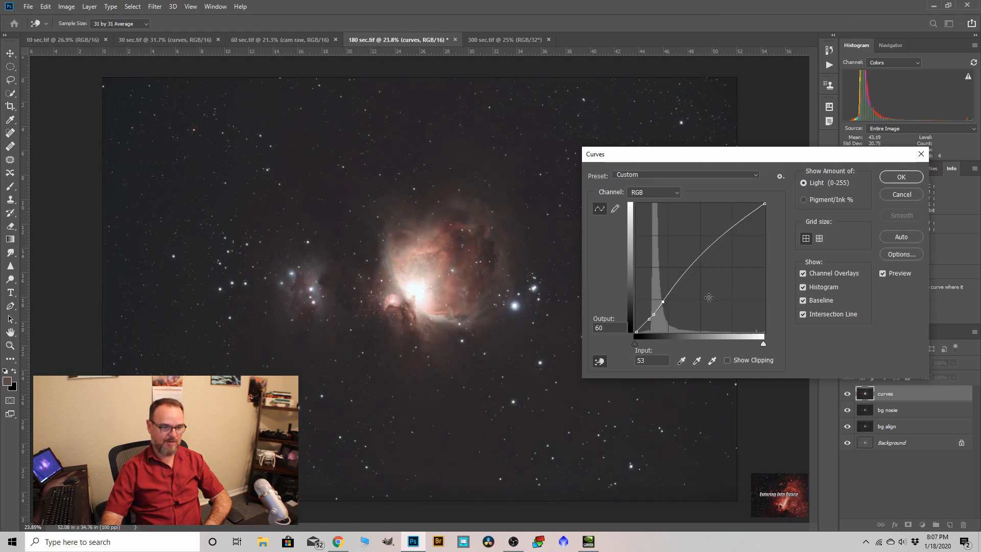
pyautogui.click(891, 181)
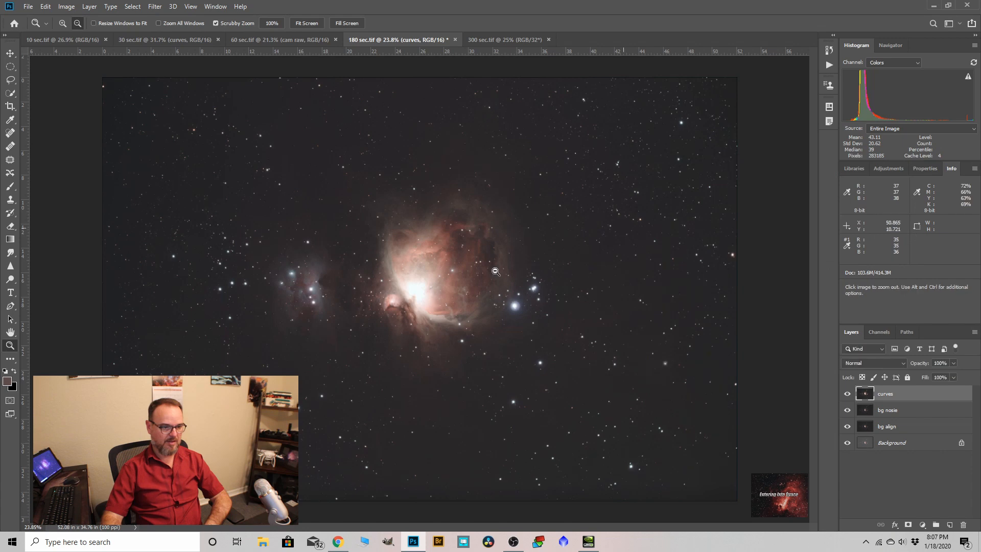
pyautogui.scroll(3, 452, 292)
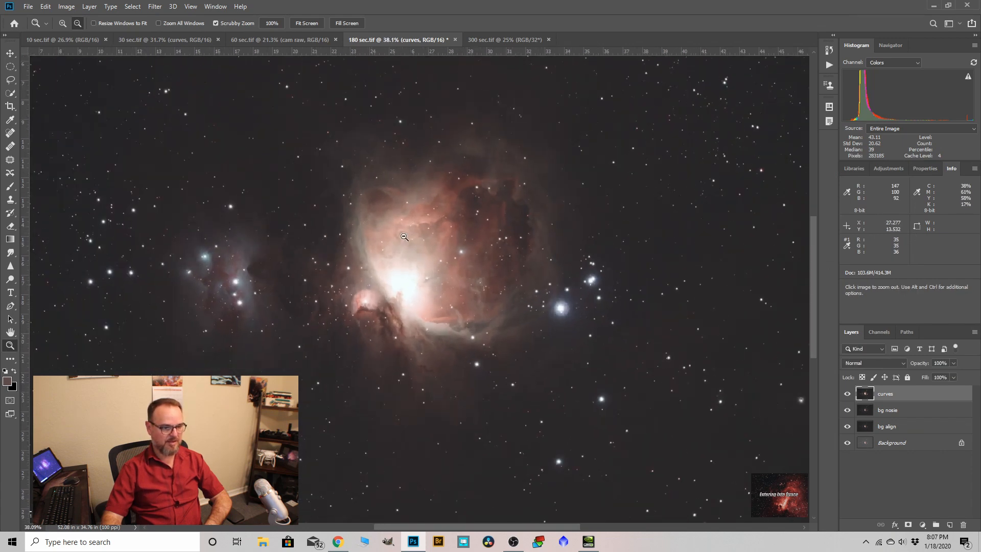
pyautogui.keyDown('alt'); pyautogui.click(439, 248); pyautogui.keyUp('alt')
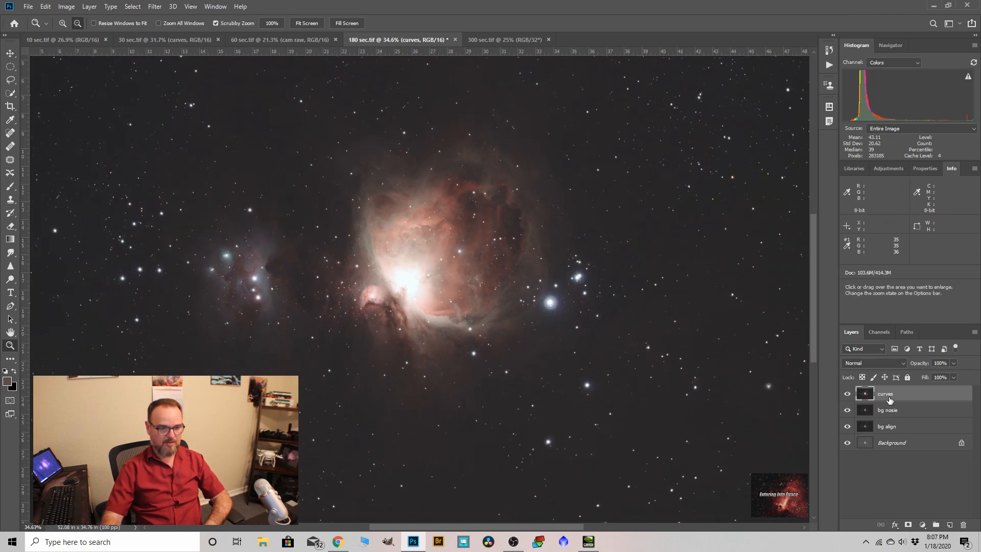
# Step: Duplicate the "curves" layer and rename the copy "select n mask"
pyautogui.moveTo(889, 400); pyautogui.dragTo(949, 524)
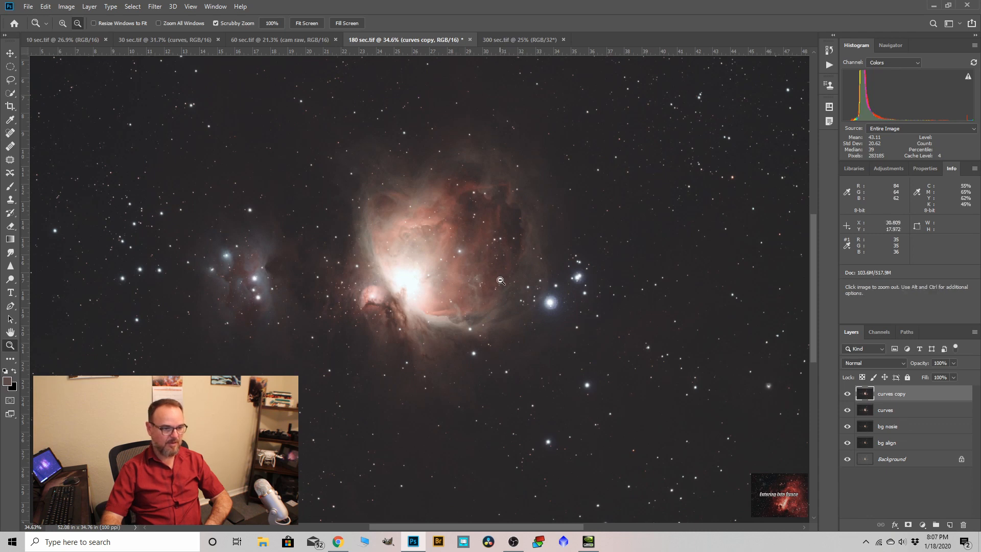
pyautogui.doubleClick(895, 393)
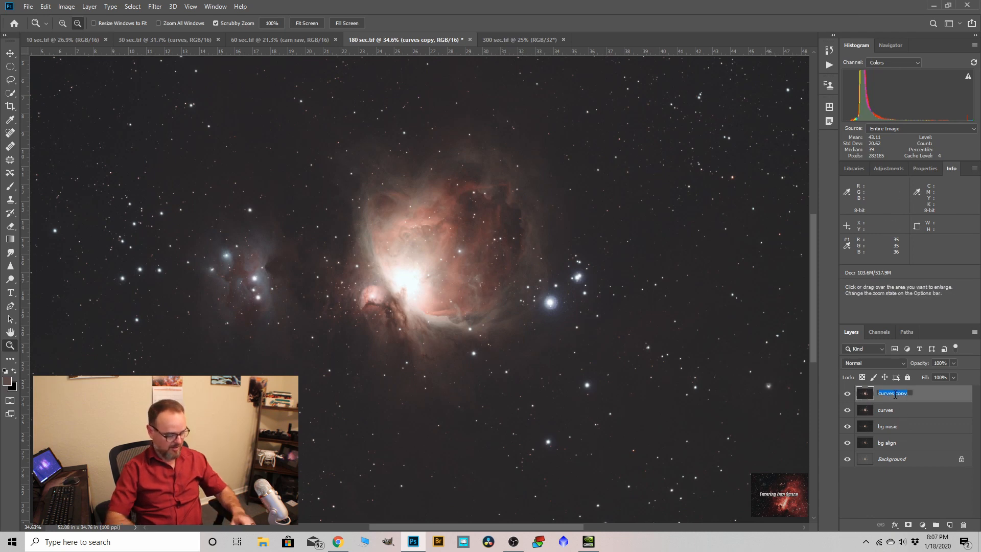
pyautogui.write('select normal')
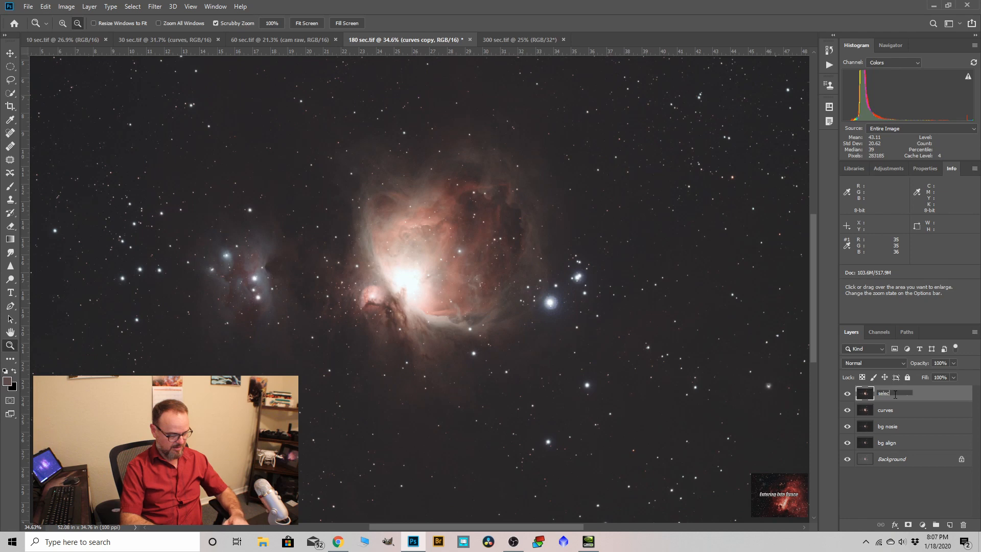
pyautogui.write('sk')
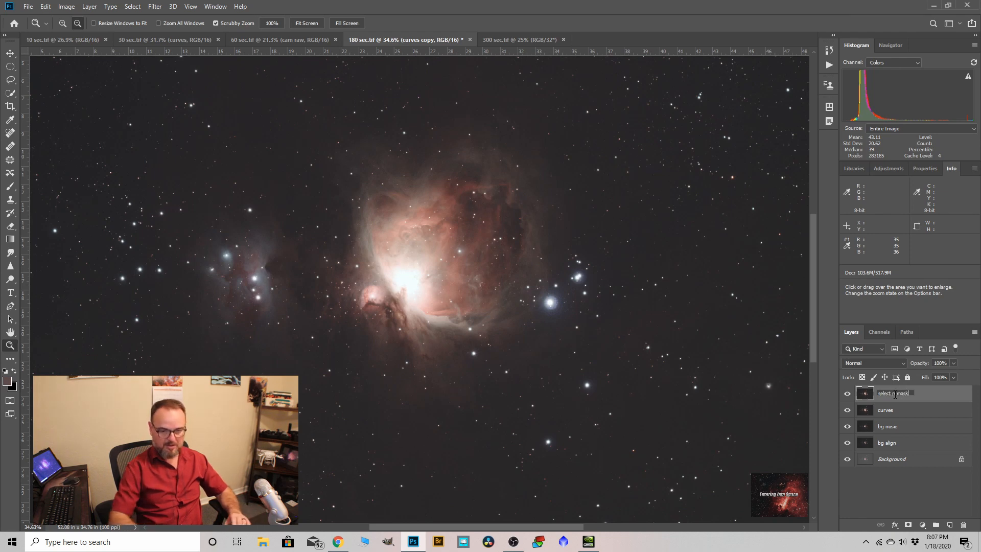
pyautogui.press('Return')
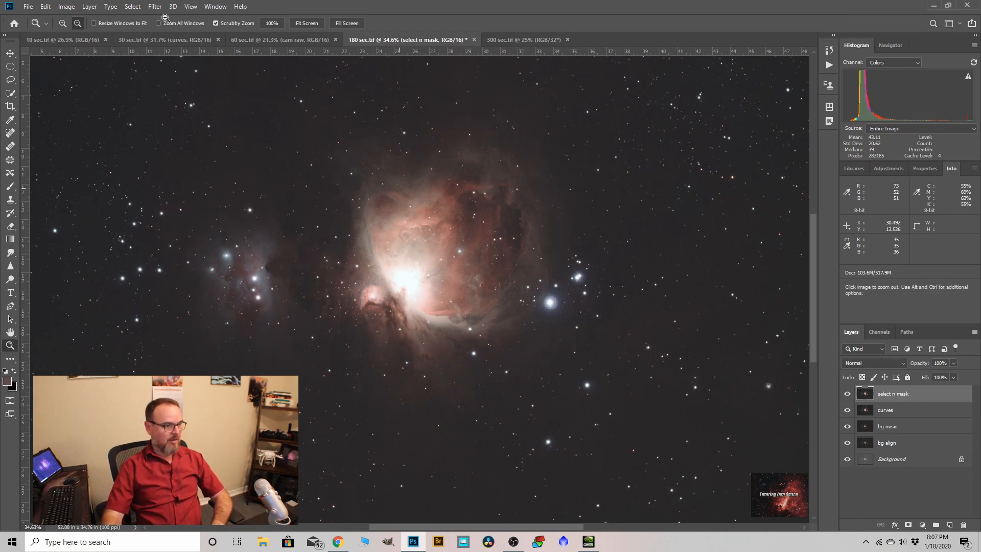
# Step: Select the faint outer nebula on the "select n mask" layer with Color Range, using Sampled Colors and a fuzziness of 43
pyautogui.click(134, 7)
pyautogui.click(143, 108)
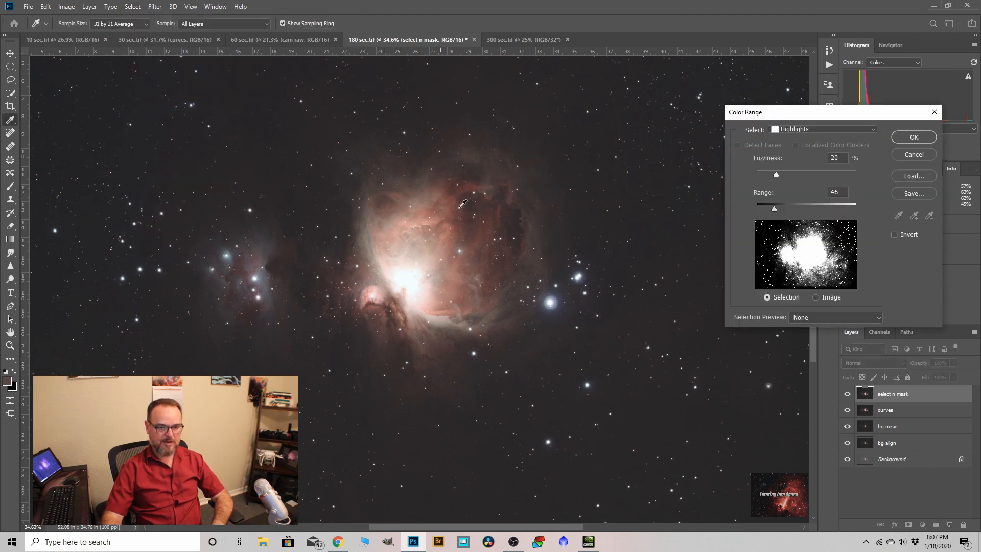
pyautogui.click(873, 129)
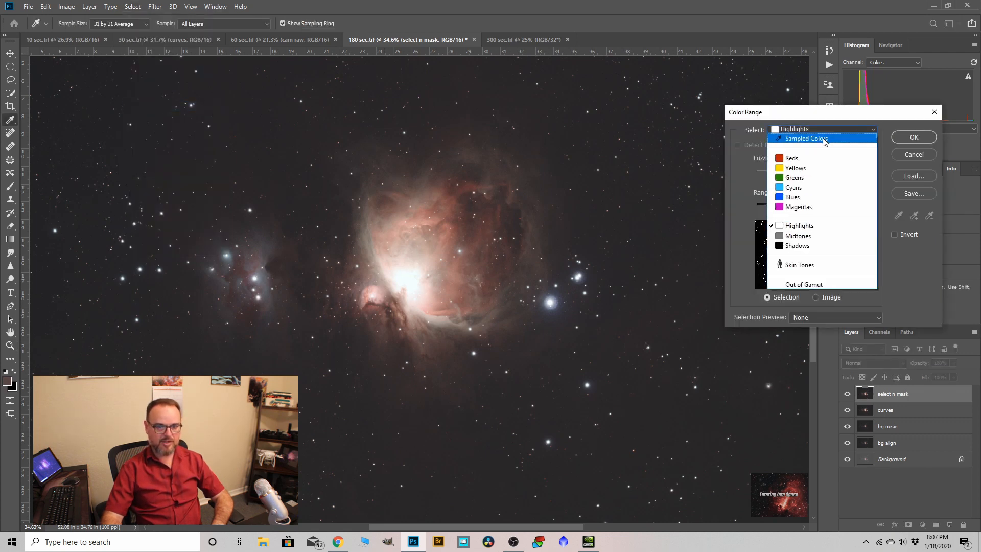
pyautogui.click(857, 136)
pyautogui.moveTo(781, 175); pyautogui.dragTo(777, 175)
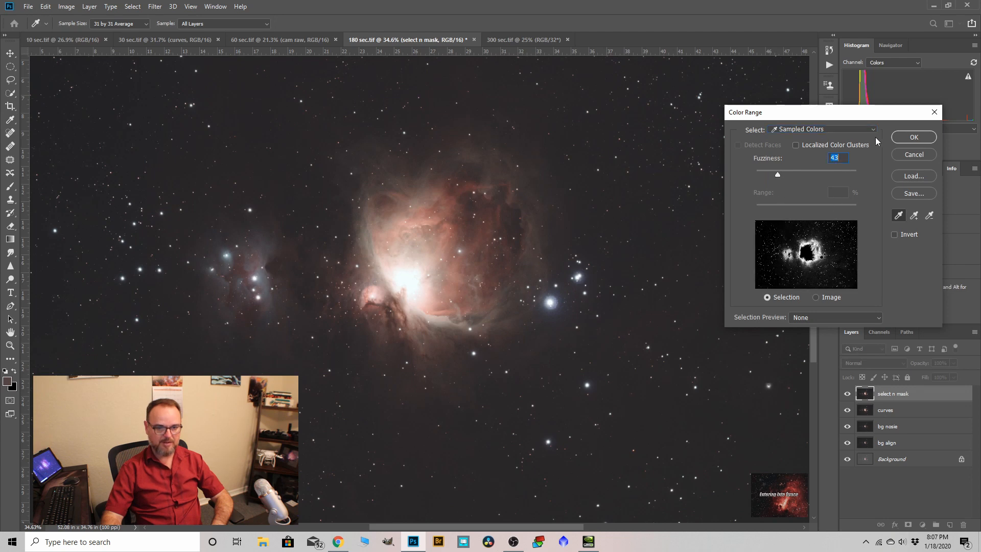
pyautogui.click(913, 136)
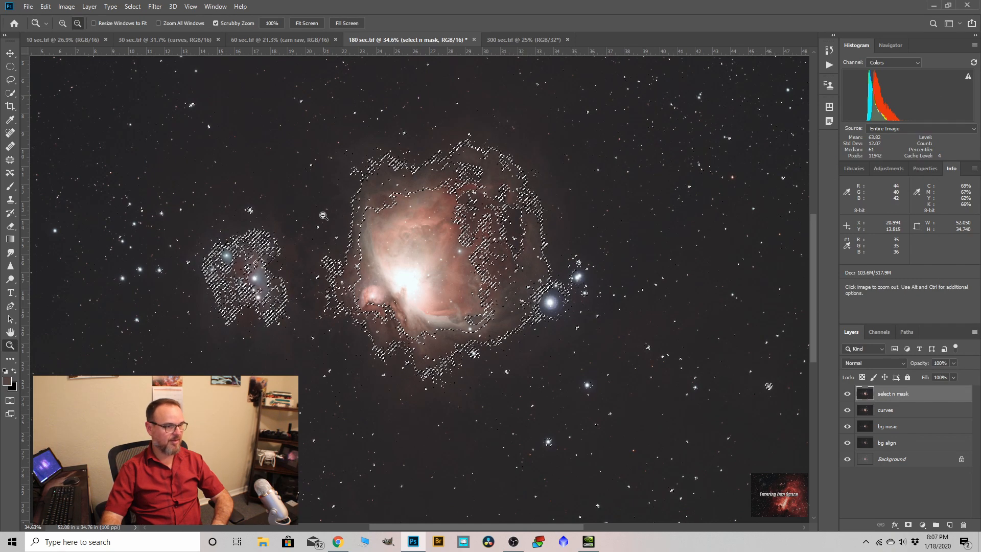
# Step: Feather the selection by 49.8 px in Select and Mask and copy the selected area to a new layer
pyautogui.click(152, 7)
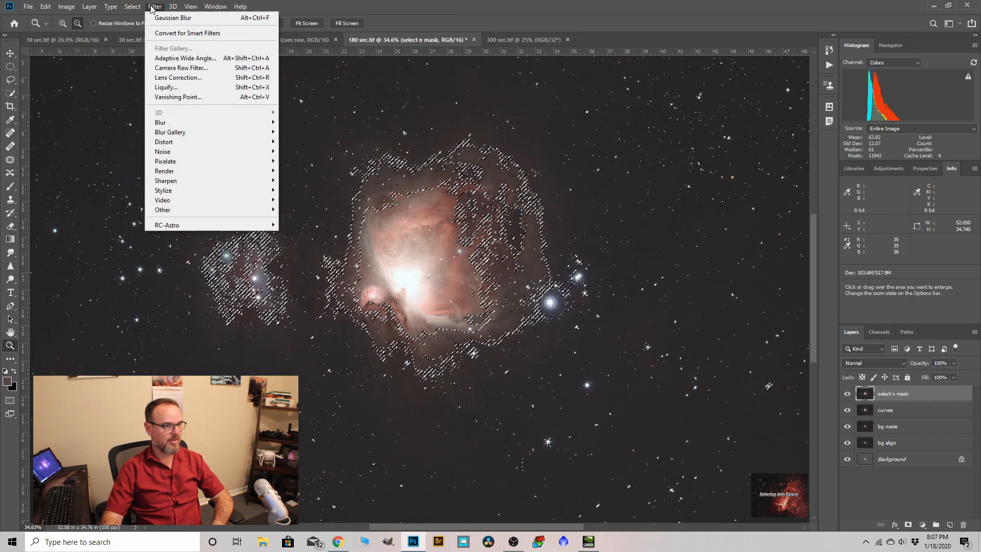
pyautogui.moveTo(132, 6)
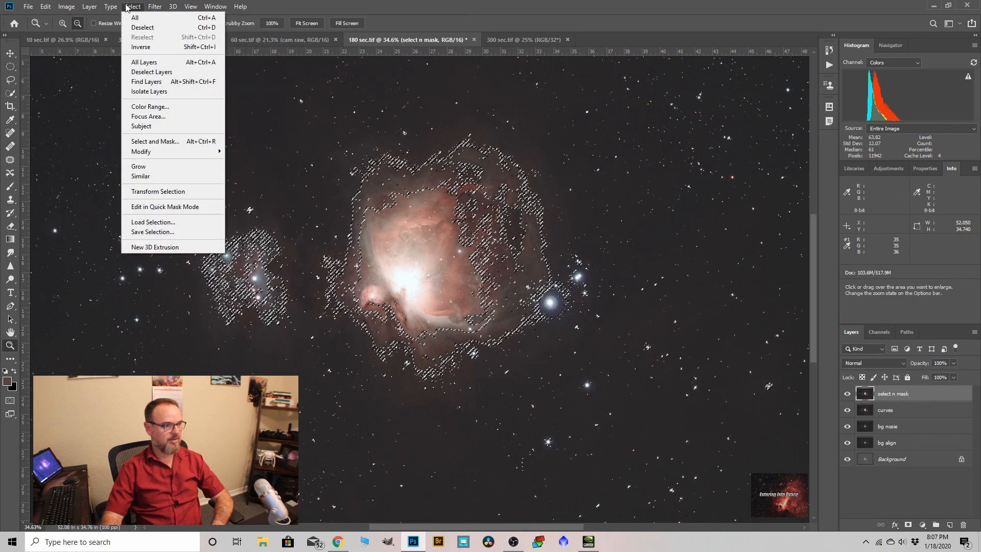
pyautogui.click(145, 143)
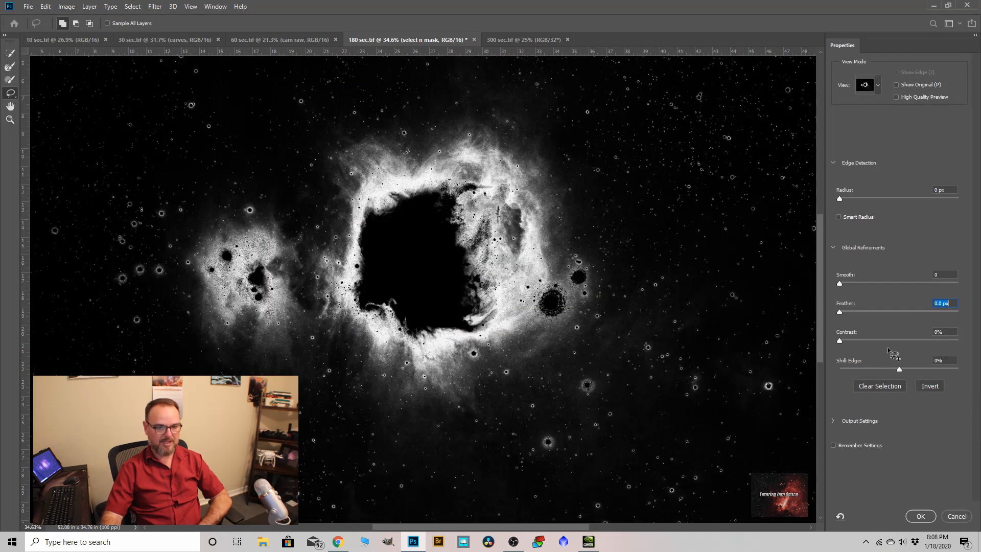
pyautogui.moveTo(880, 311); pyautogui.dragTo(906, 314)
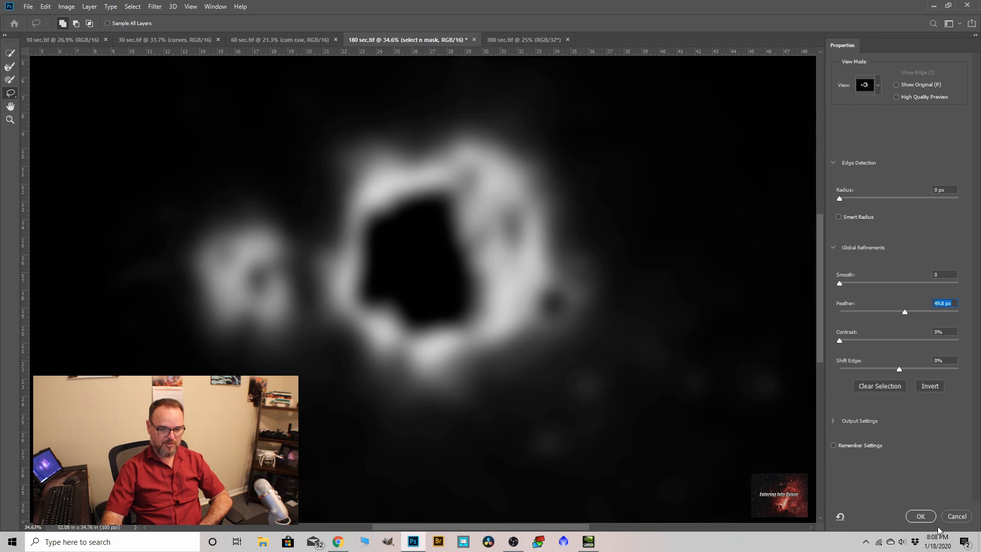
pyautogui.click(919, 516)
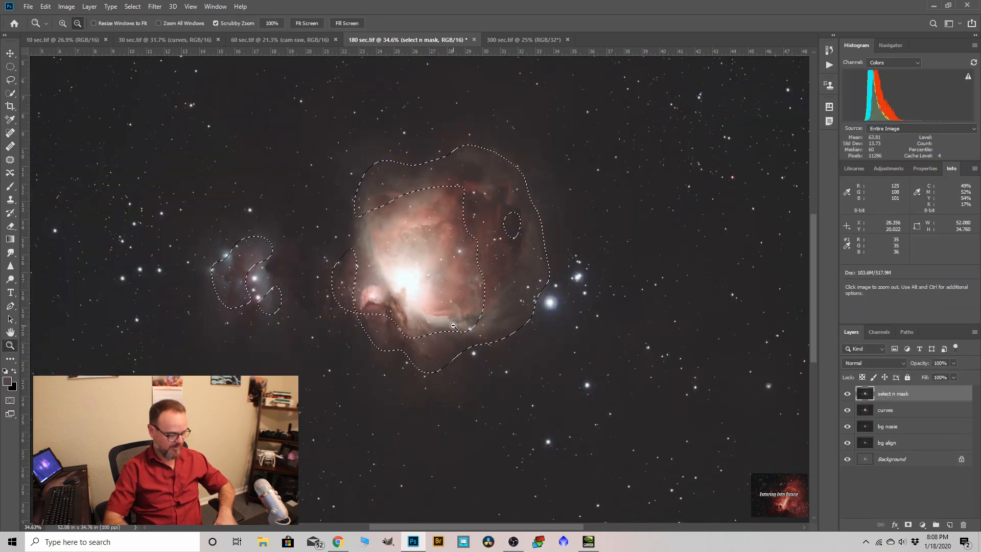
pyautogui.hotkey('ctrl', 'j')
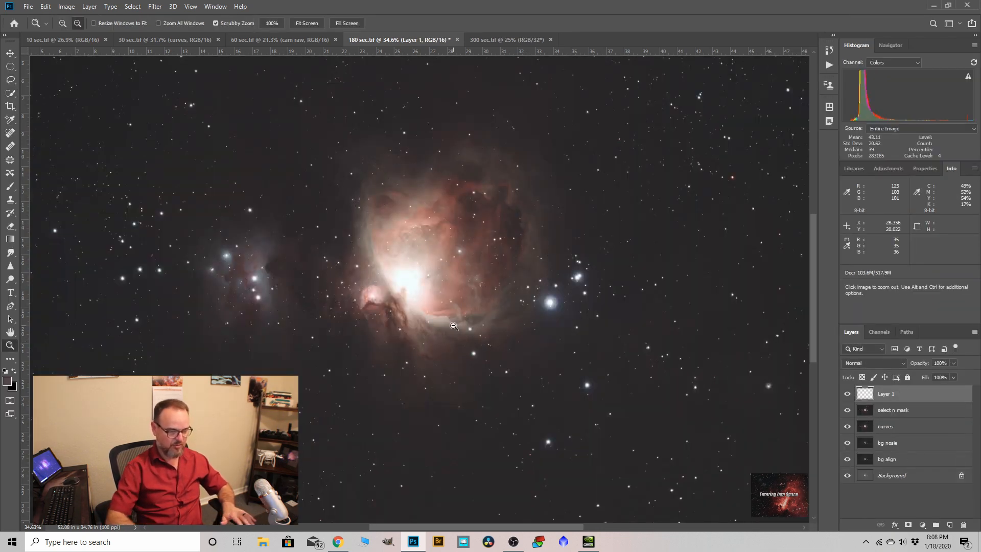
# Step: Start a Camera Raw filter on Layer 1 with Clarity +16, Vibrance +13, Saturation +15 and Highlights +9
pyautogui.click(155, 6)
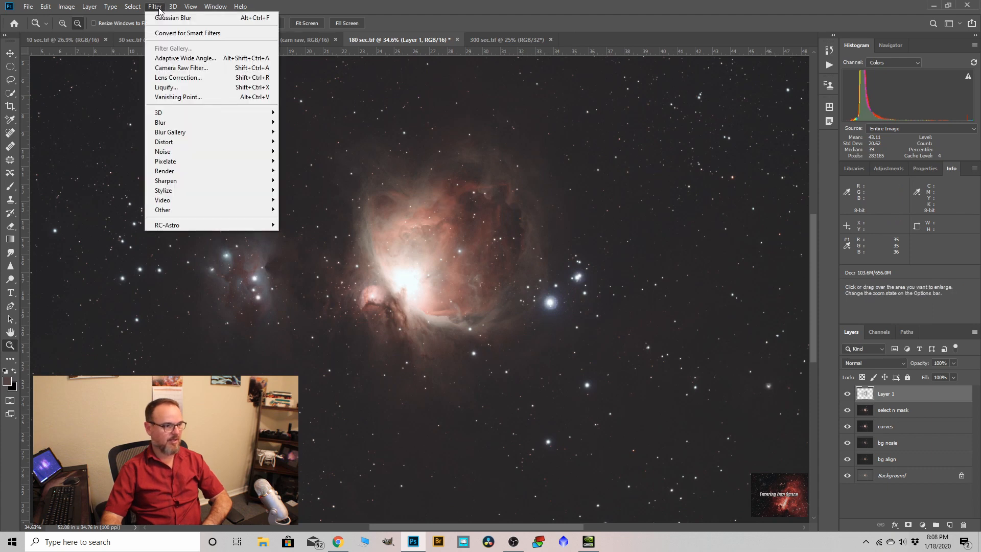
pyautogui.click(182, 68)
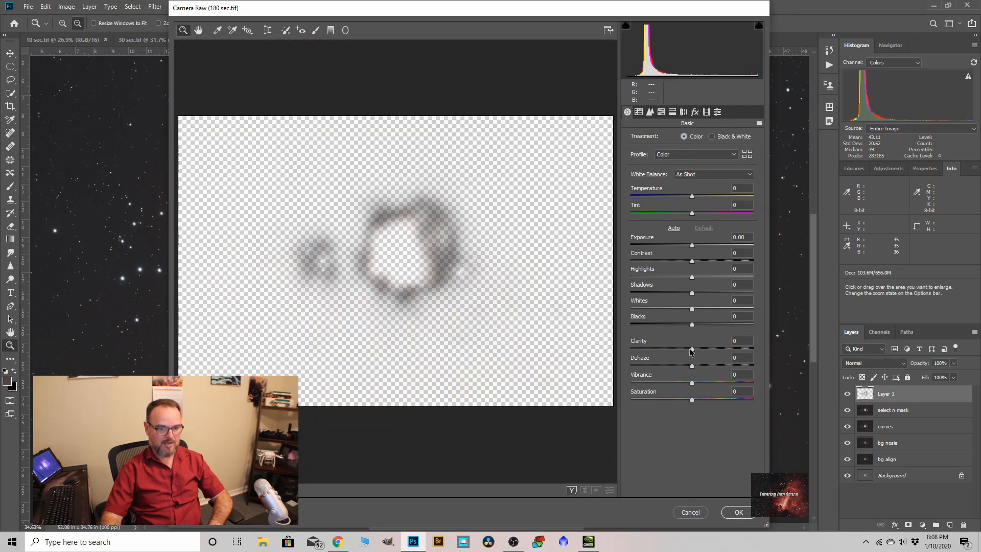
pyautogui.moveTo(692, 349); pyautogui.dragTo(702, 350)
pyautogui.moveTo(693, 386)
pyautogui.mouseDown()
pyautogui.moveTo(700, 384)
pyautogui.moveTo(699, 402)
pyautogui.mouseUp()
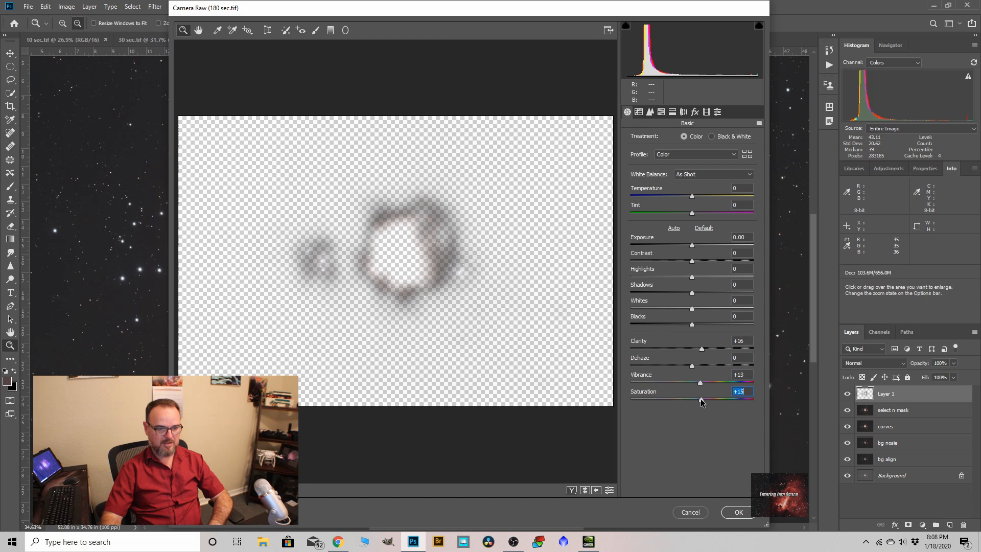
pyautogui.moveTo(693, 279); pyautogui.dragTo(700, 280)
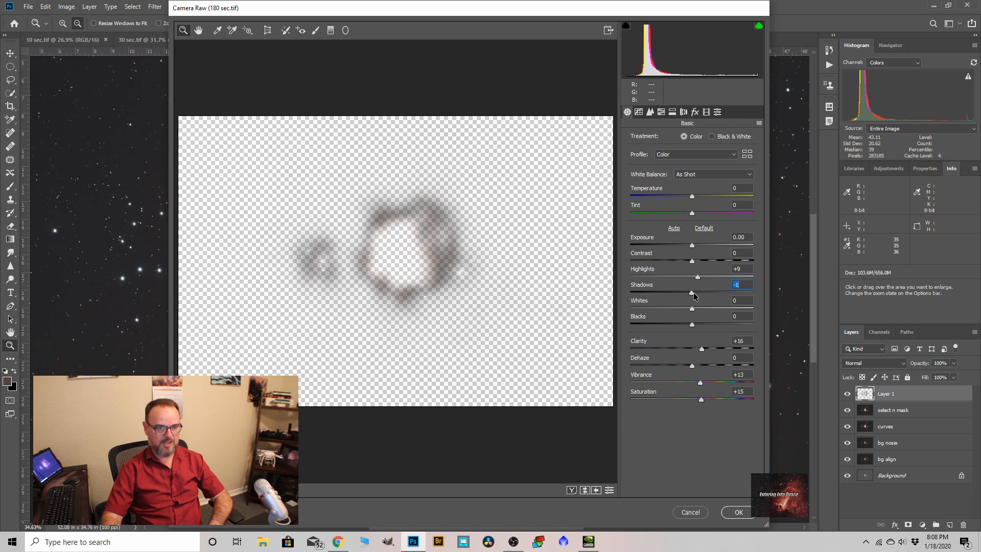
# Step: Set noise reduction to Luminance 10 and Color 13, apply the Camera Raw filter, and compare the image with and without Layer 1
pyautogui.click(650, 112)
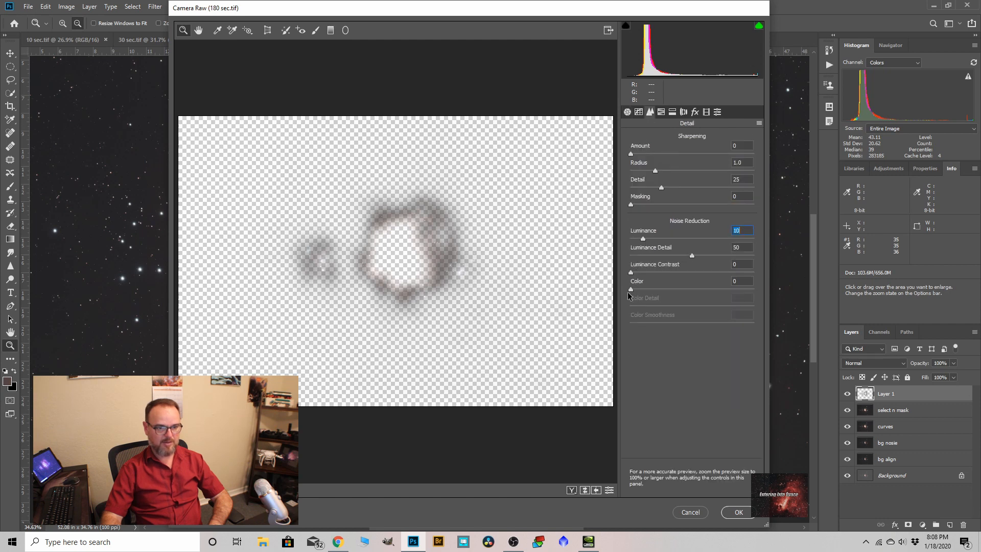
pyautogui.moveTo(631, 289); pyautogui.dragTo(646, 289)
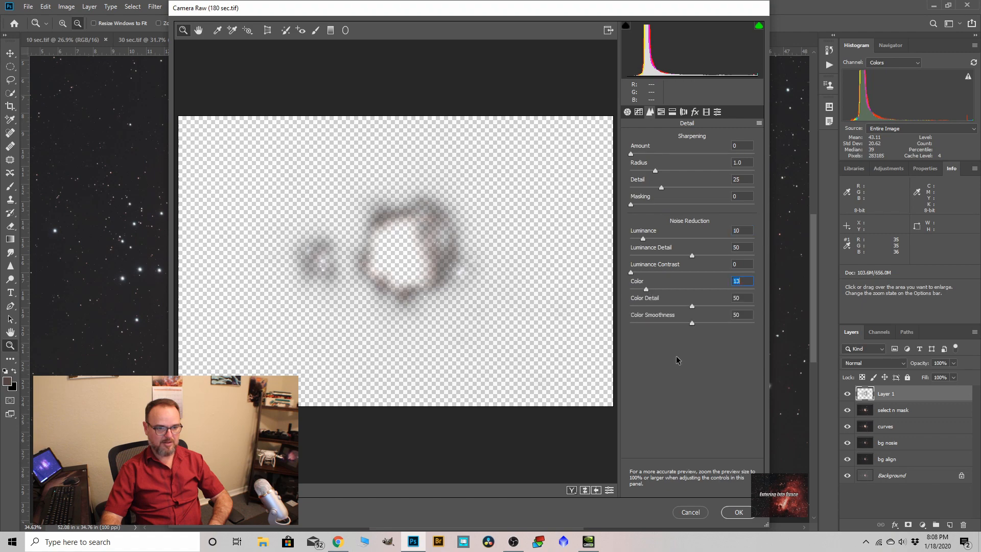
pyautogui.click(738, 512)
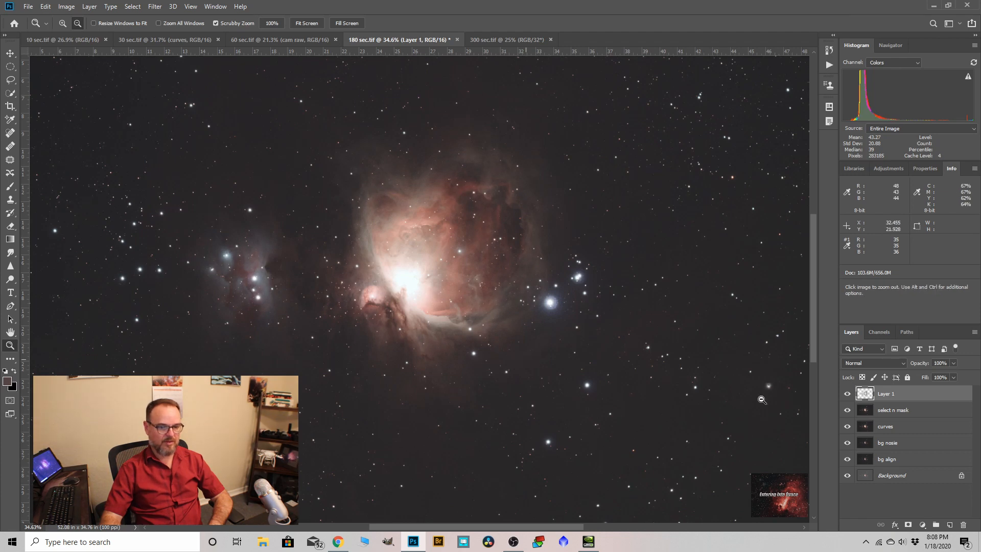
pyautogui.scroll(4, 502, 179)
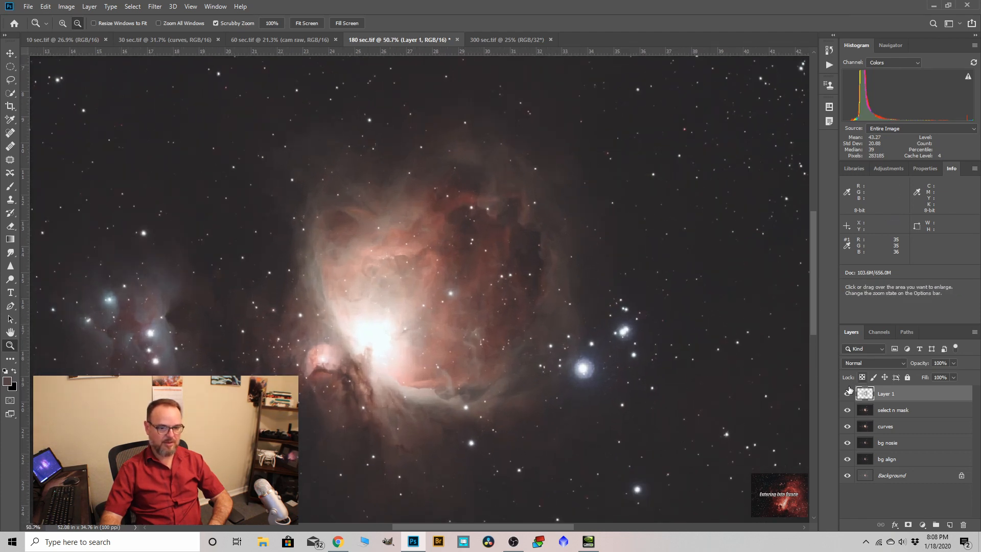
pyautogui.click(846, 394)
pyautogui.click(847, 394)
pyautogui.scroll(-4, 503, 214)
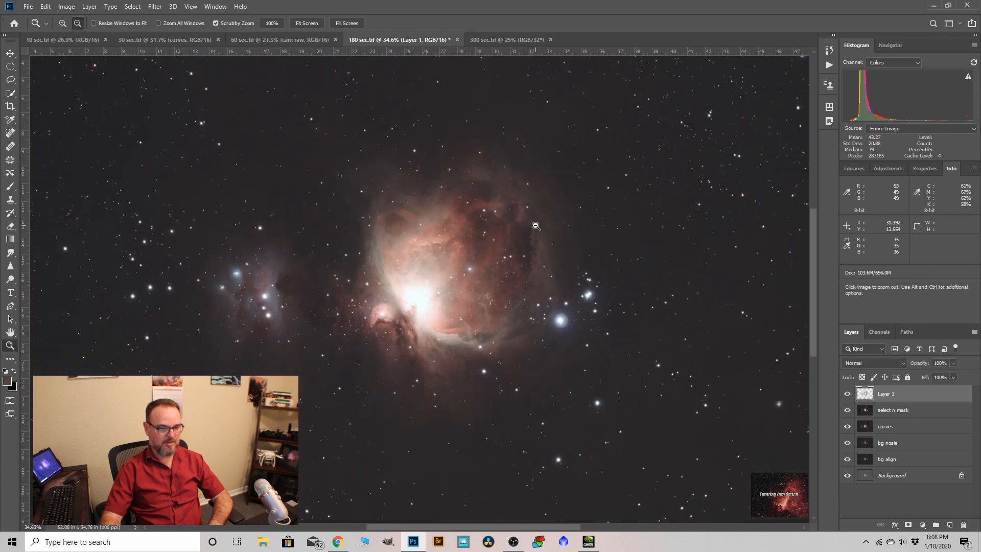
# Step: Duplicate Layer 1 and set the copy's blend mode to Color Dodge
pyautogui.moveTo(882, 396); pyautogui.dragTo(949, 521)
pyautogui.click(900, 363)
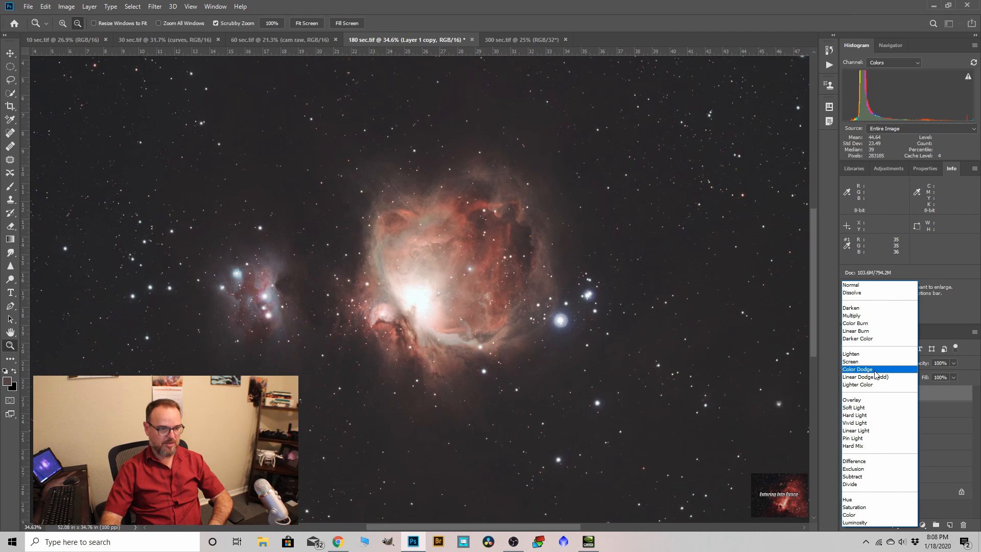
pyautogui.click(875, 369)
# Step: Lower the Color Dodge copy's opacity to 18% and merge it down into Layer 1
pyautogui.click(953, 364)
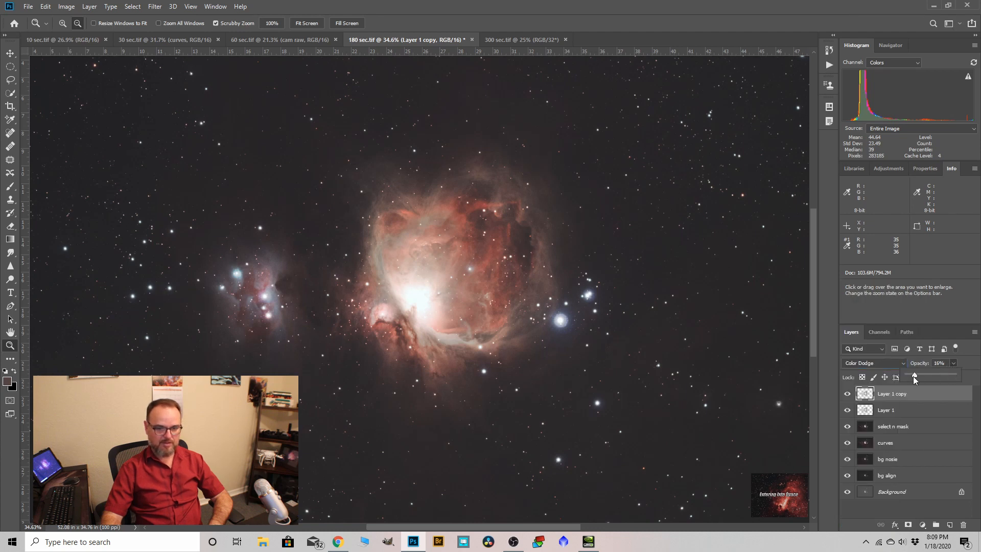
pyautogui.moveTo(914, 377); pyautogui.dragTo(906, 376)
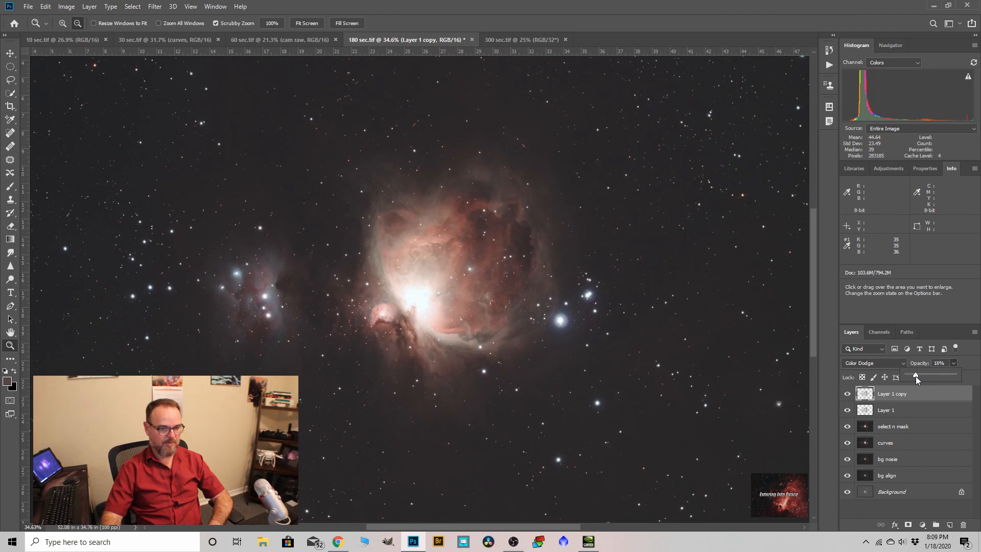
pyautogui.rightClick(895, 395)
pyautogui.click(795, 402)
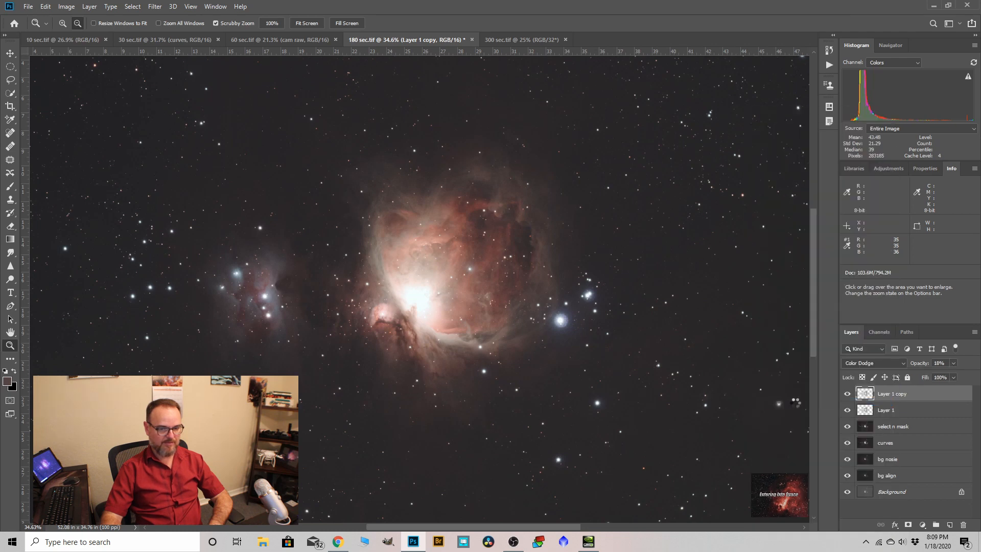
# Step: Start a Selective Color adjustment on Layer 1, setting the Neutrals to Cyan -5, Magenta +3 and Black -1
pyautogui.click(70, 8)
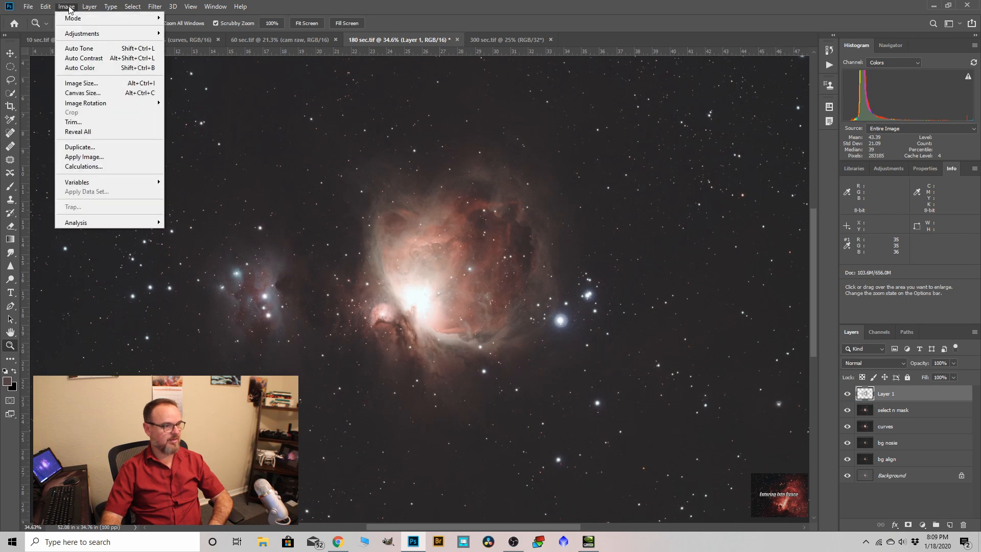
pyautogui.moveTo(84, 33)
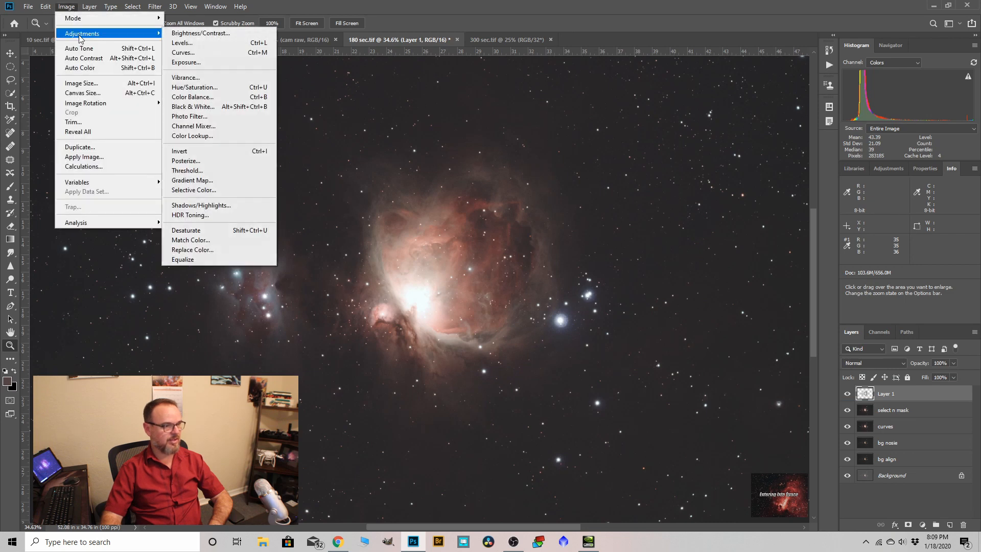
pyautogui.click(195, 189)
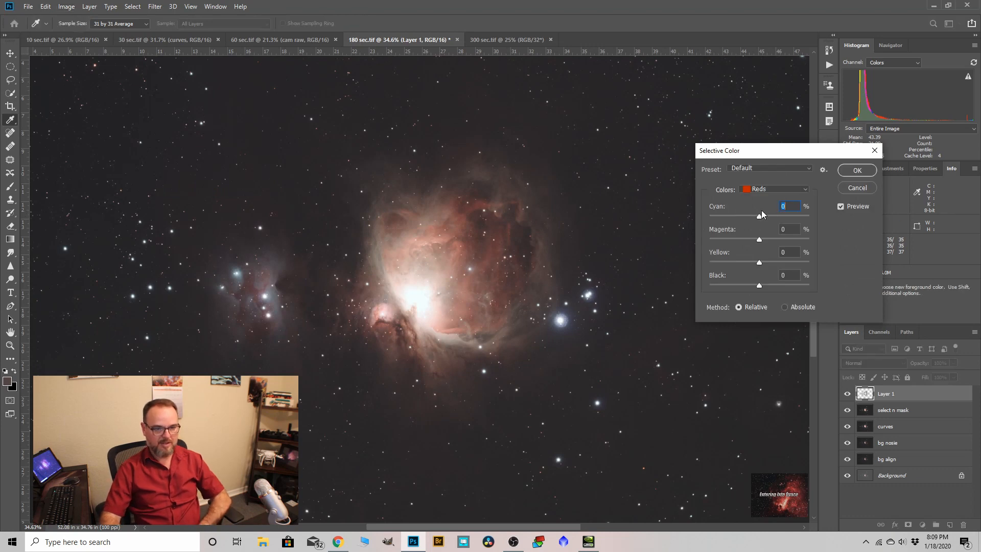
pyautogui.click(804, 192)
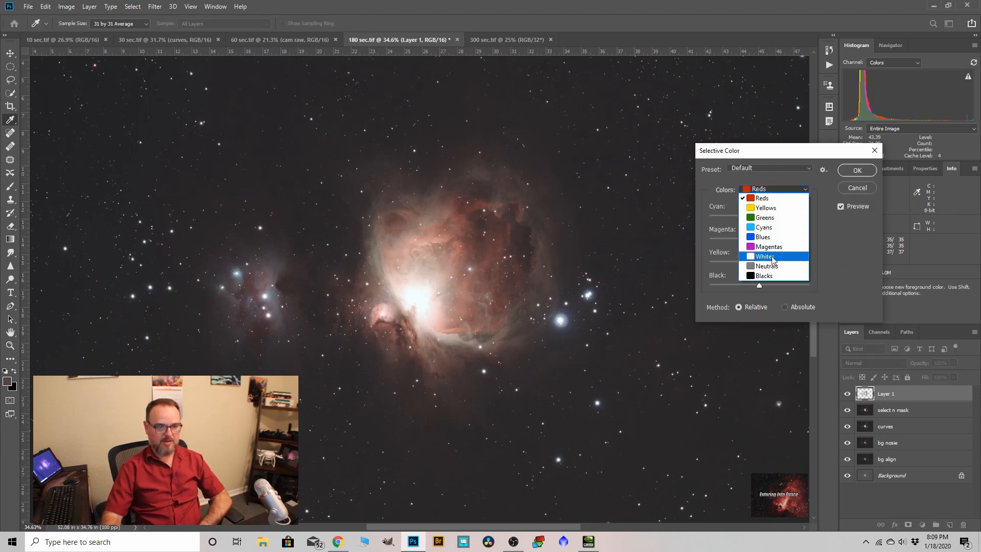
pyautogui.click(769, 265)
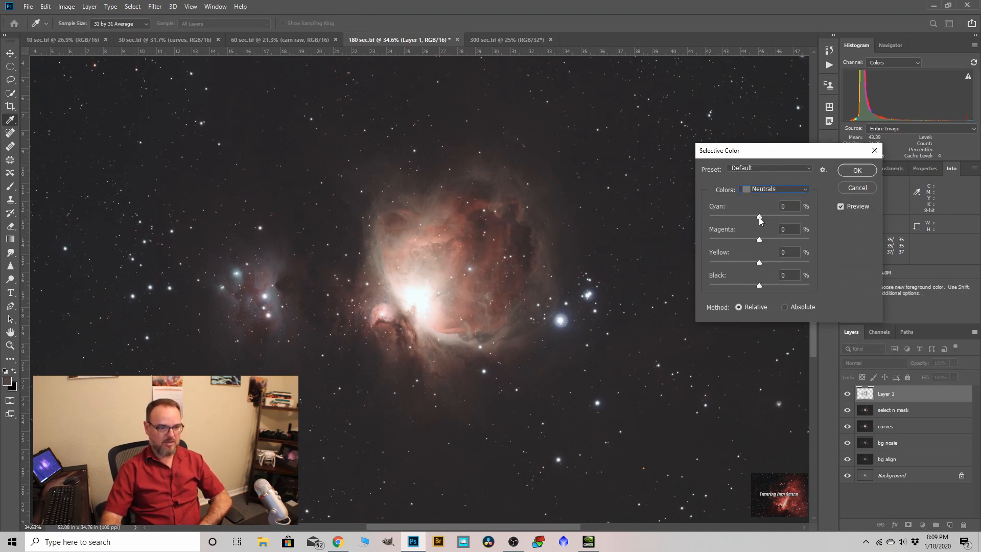
pyautogui.moveTo(759, 217); pyautogui.dragTo(762, 217)
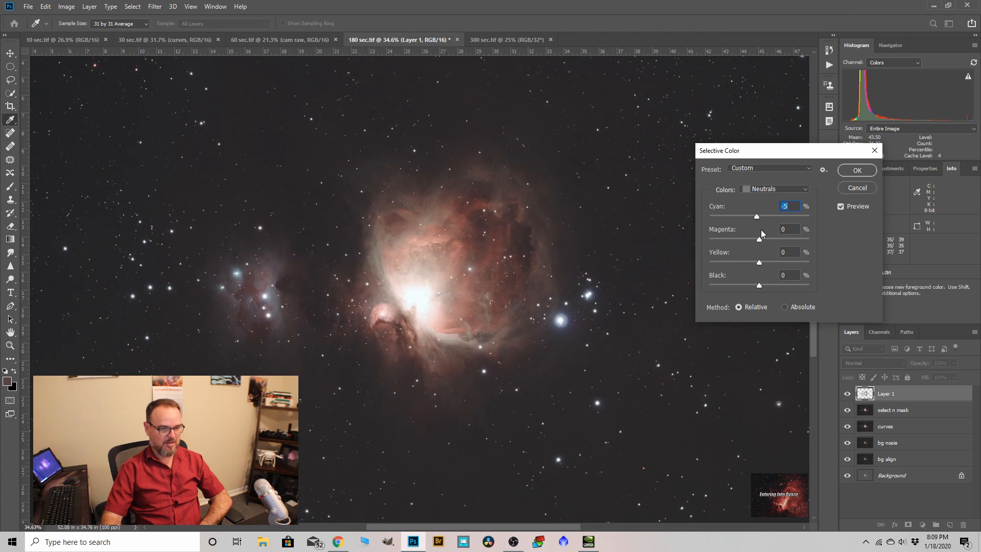
pyautogui.moveTo(759, 239); pyautogui.dragTo(762, 240)
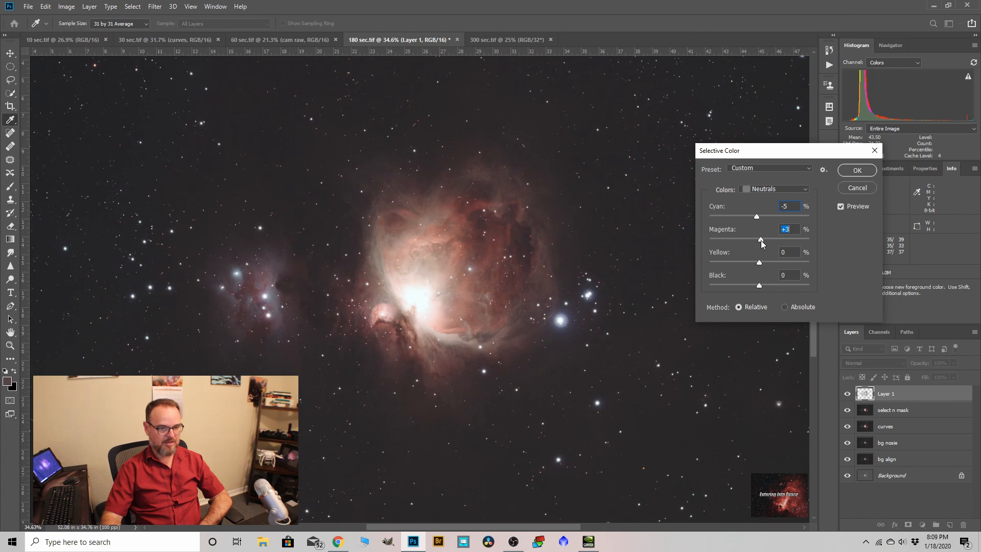
pyautogui.moveTo(758, 286); pyautogui.dragTo(761, 286)
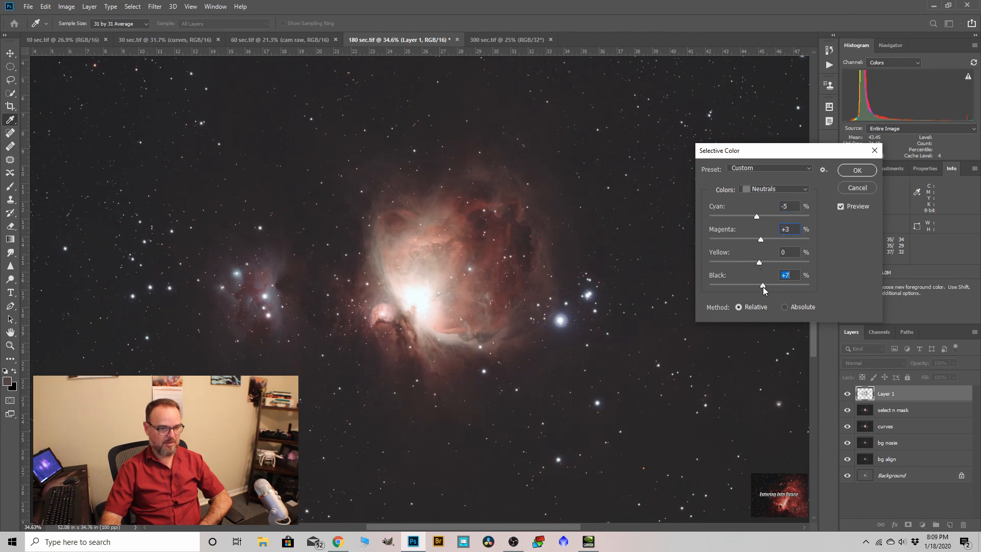
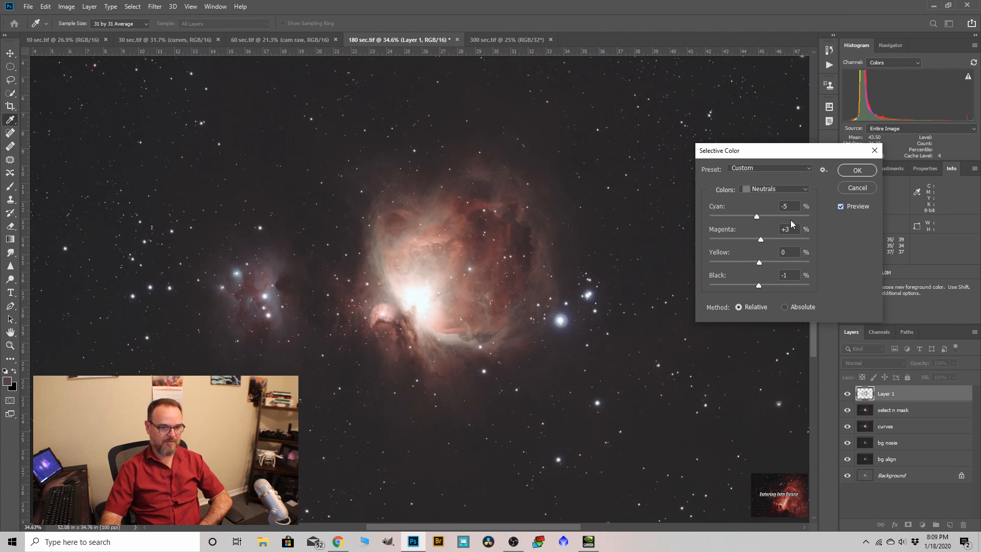
# Step: Apply the Selective Color adjustment and compare the nebula with and without Layer 1
pyautogui.scroll(5, 509, 230)
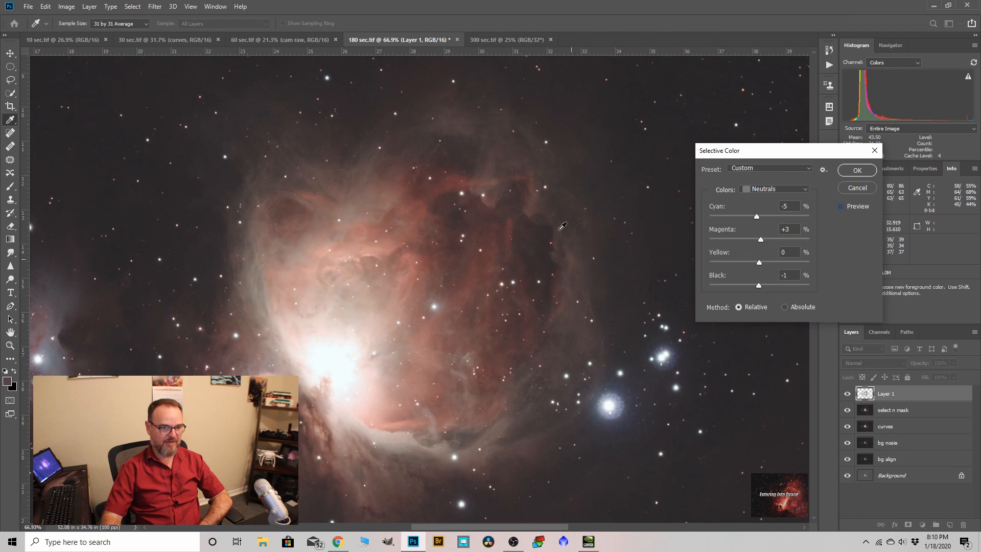
pyautogui.click(858, 170)
pyautogui.click(848, 395)
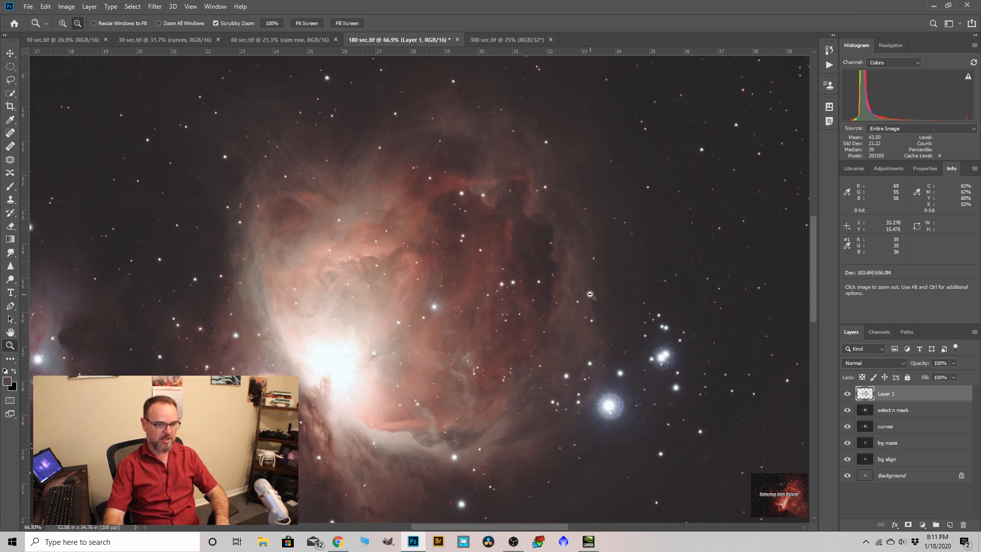
pyautogui.keyDown('alt'); pyautogui.click(603, 310); pyautogui.keyUp('alt')
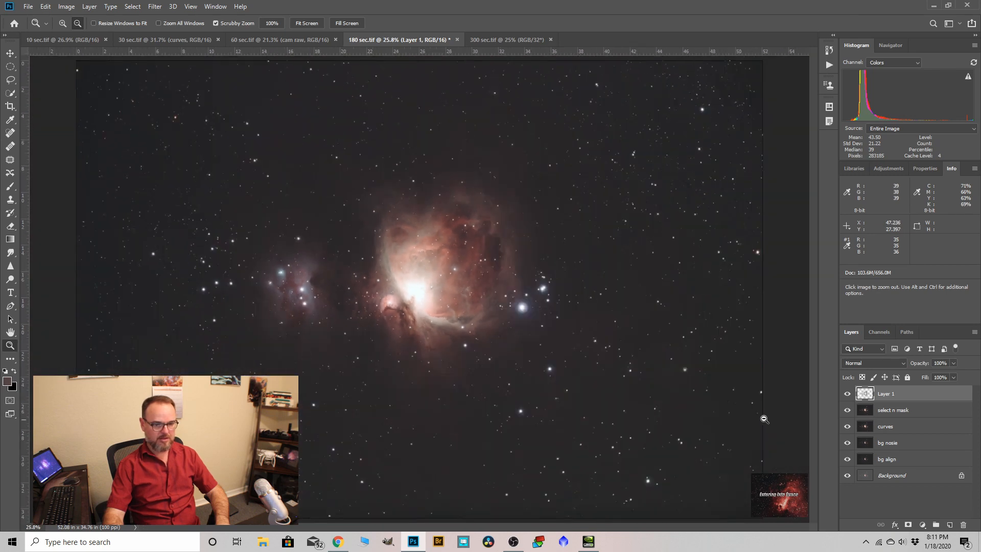
# Step: Merge Layer 1 down into the select n mask layer and duplicate the merged layer
pyautogui.rightClick(889, 404)
pyautogui.click(888, 403)
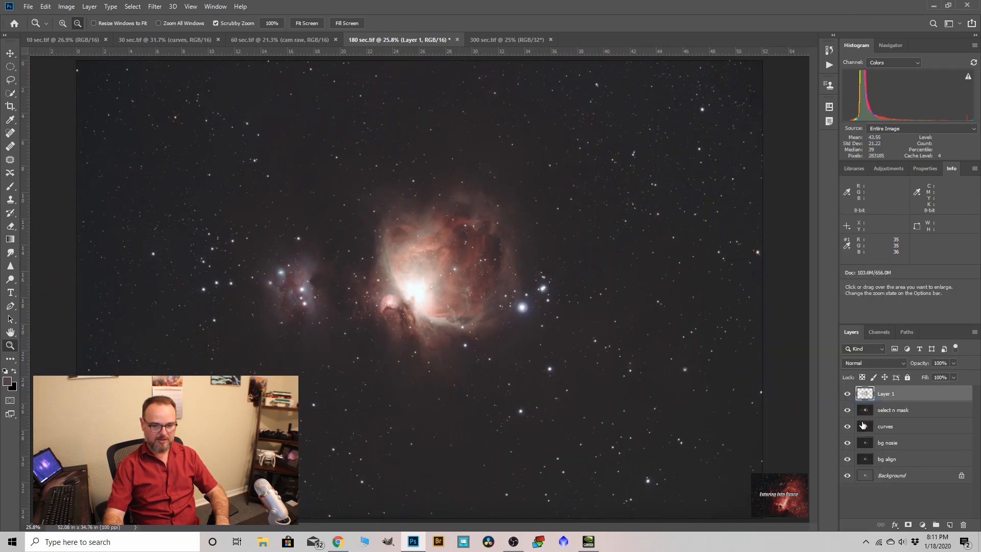
pyautogui.moveTo(891, 398); pyautogui.dragTo(949, 523)
# Step: Rename the duplicated select n mask layer as cam raw
pyautogui.doubleClick(893, 397)
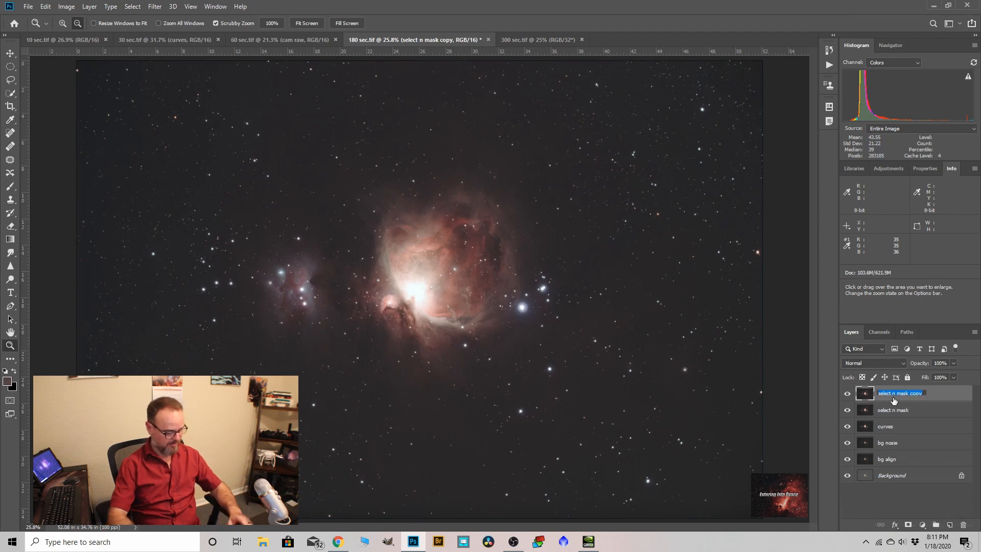
pyautogui.write('c')
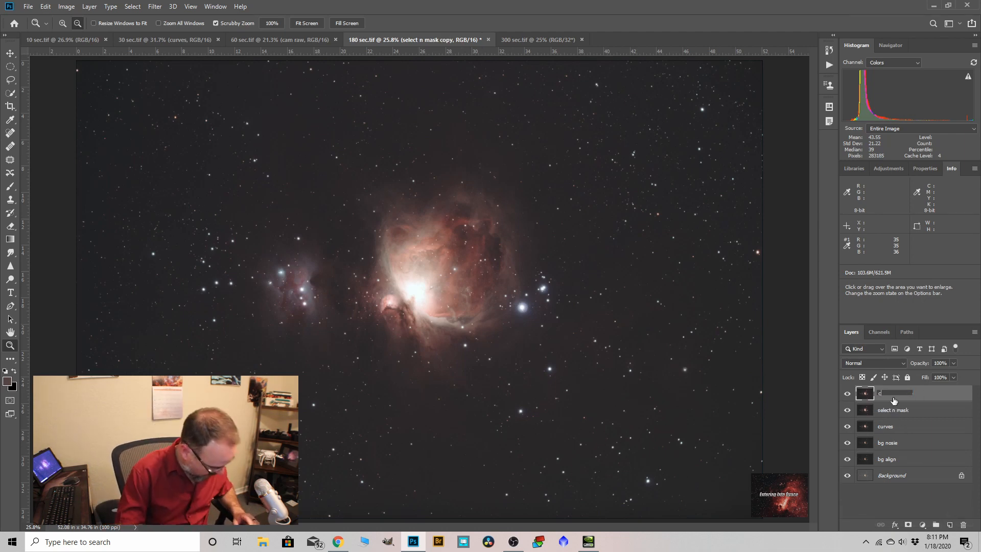
pyautogui.write('am raw')
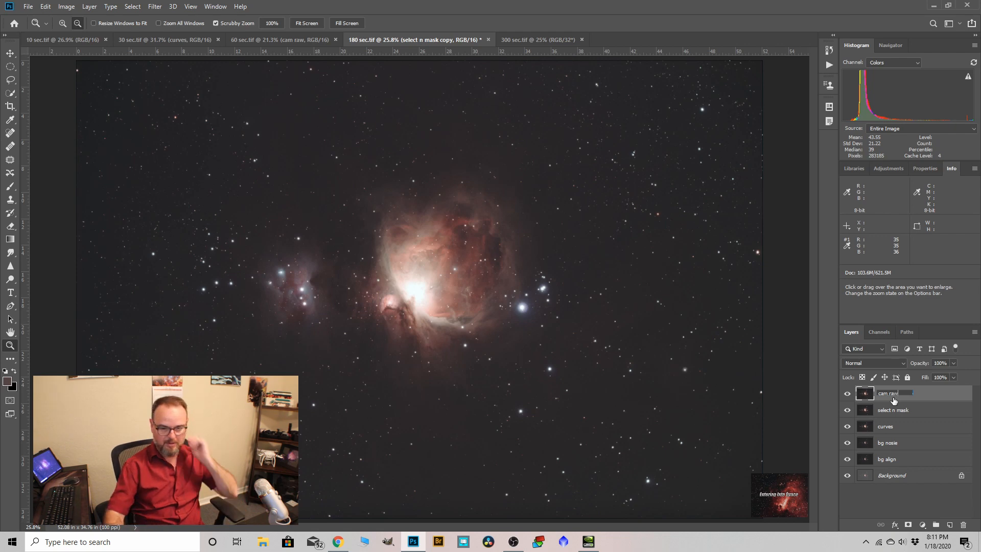
pyautogui.click(915, 394)
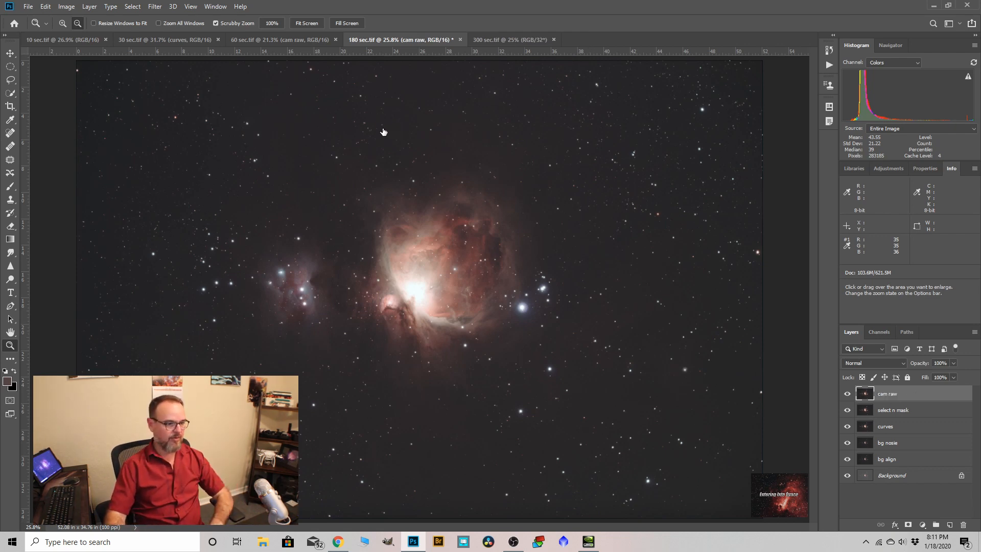
# Step: Start a Camera Raw filter on the cam raw layer with Clarity +14, Vibrance +14, Saturation +13, Shadows -8 and Contrast +9
pyautogui.click(155, 7)
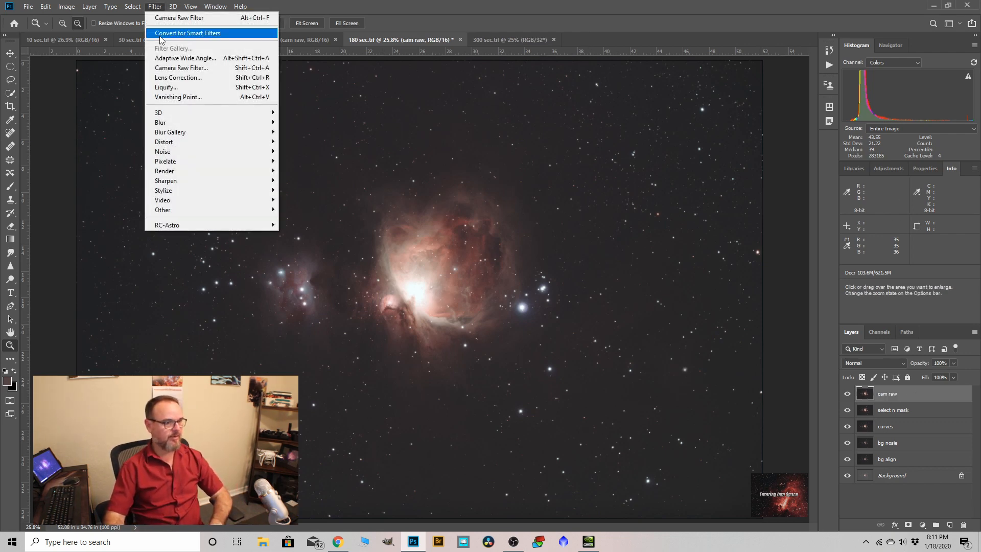
pyautogui.click(169, 68)
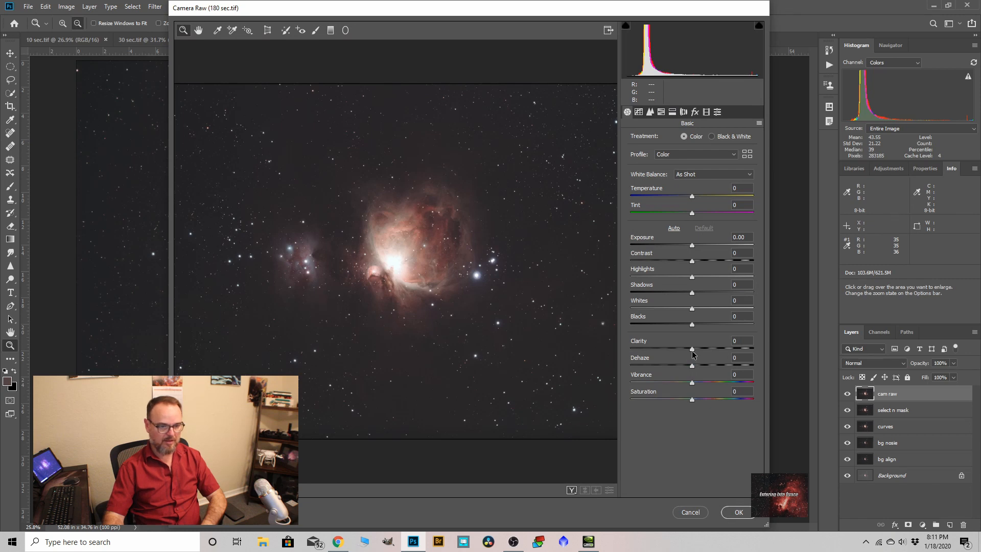
pyautogui.moveTo(692, 350); pyautogui.dragTo(702, 356)
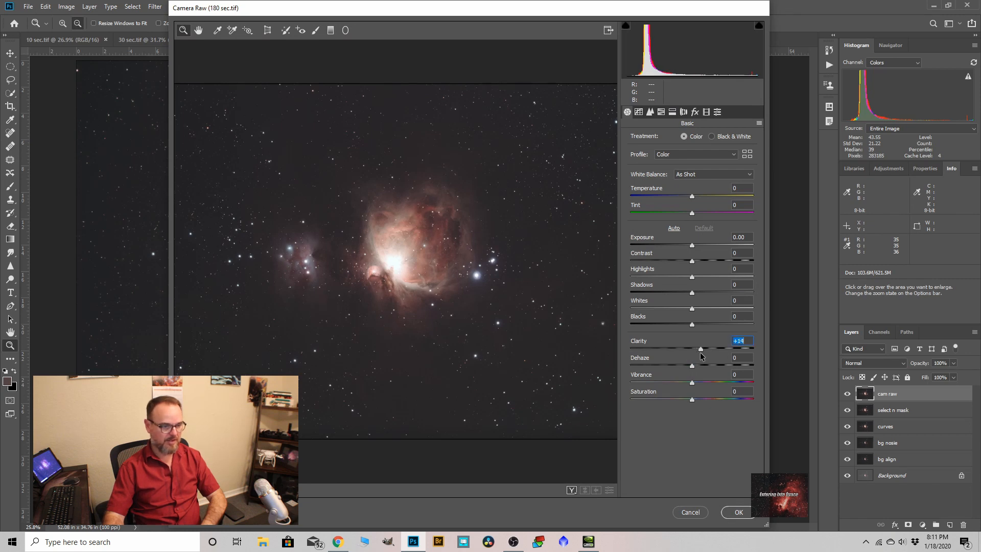
pyautogui.moveTo(693, 384); pyautogui.dragTo(700, 404)
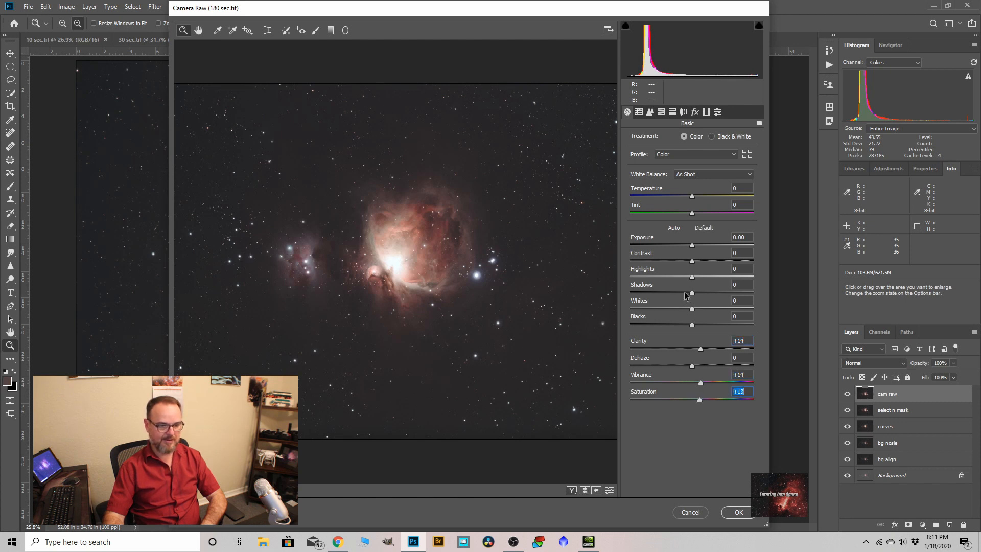
pyautogui.moveTo(691, 291)
pyautogui.mouseDown()
pyautogui.moveTo(688, 299)
pyautogui.moveTo(701, 301)
pyautogui.mouseUp()
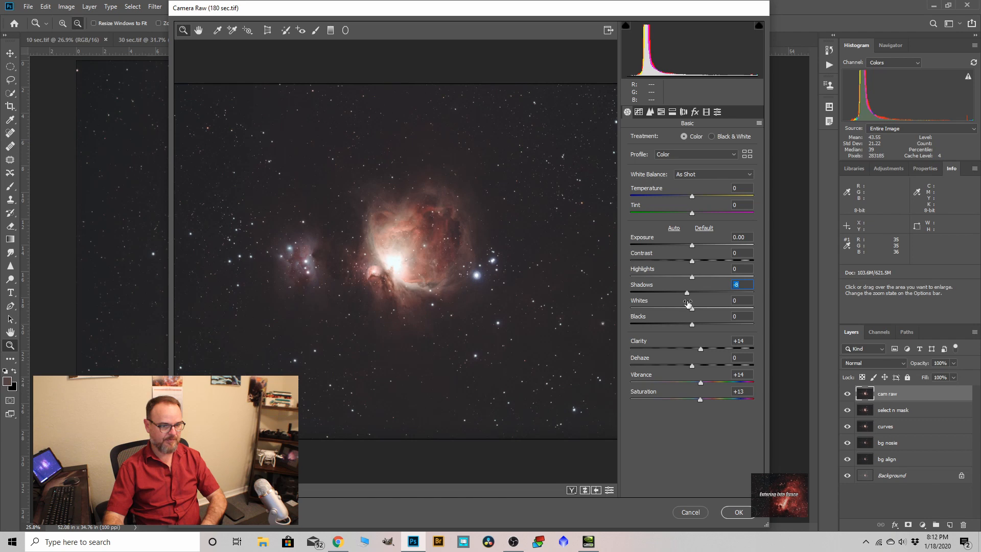
pyautogui.moveTo(691, 264); pyautogui.dragTo(697, 263)
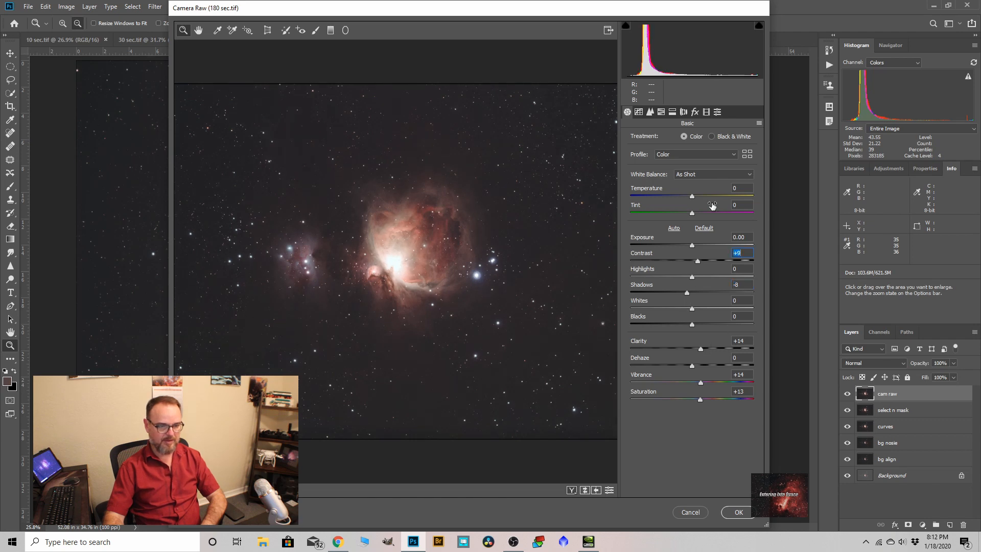
# Step: Add luminance and color noise reduction, apply the Camera Raw filter, and inspect the nebula up close
pyautogui.click(650, 112)
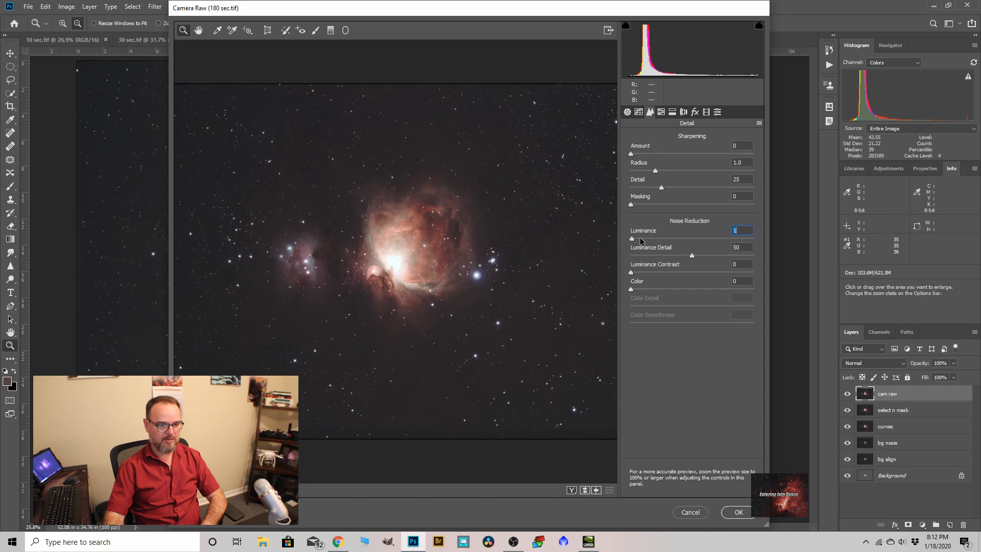
pyautogui.moveTo(632, 289); pyautogui.dragTo(653, 289)
pyautogui.click(738, 511)
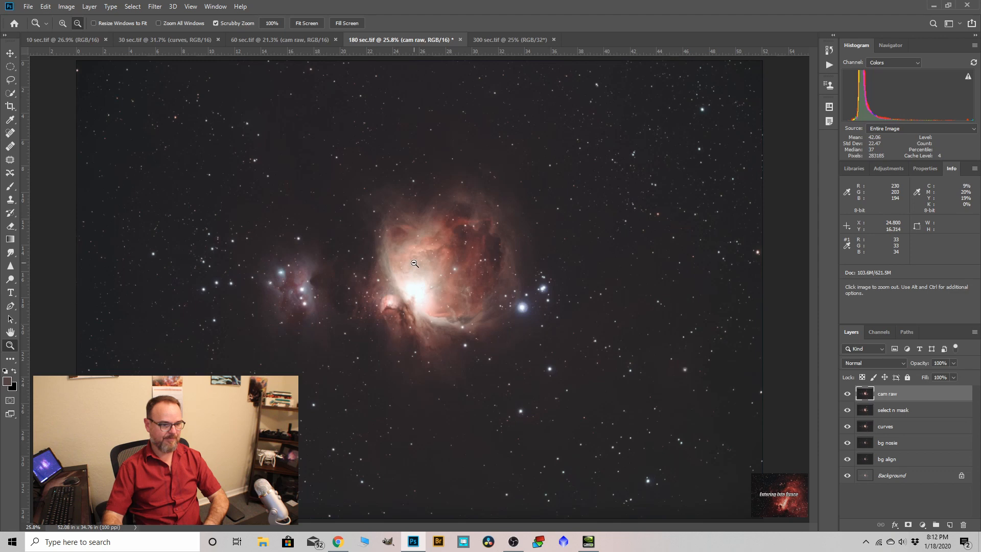
pyautogui.moveTo(437, 268); pyautogui.dragTo(456, 262)
pyautogui.keyDown('alt'); pyautogui.click(456, 262); pyautogui.keyUp('alt')
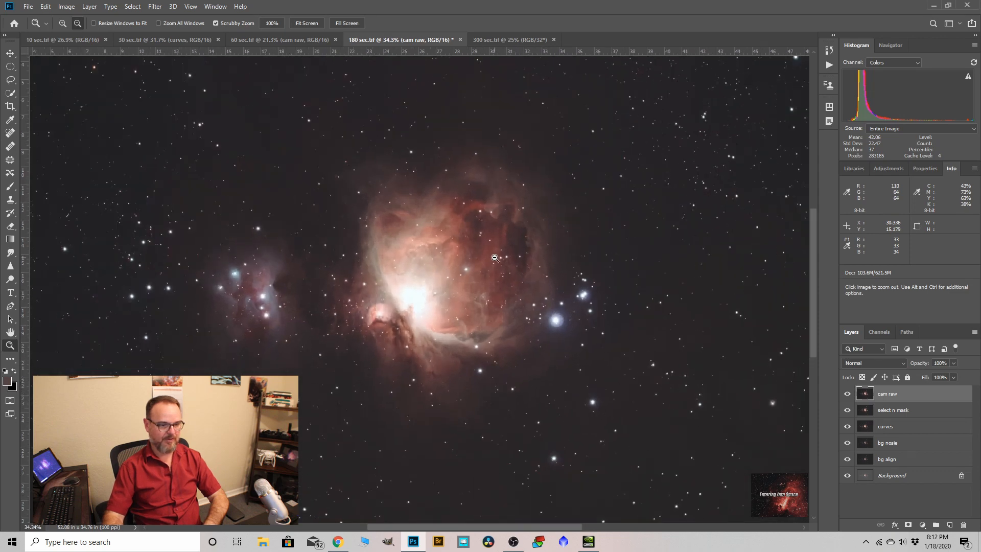
# Step: Save the processed 180 sec.tif image with its layers
pyautogui.click(28, 6)
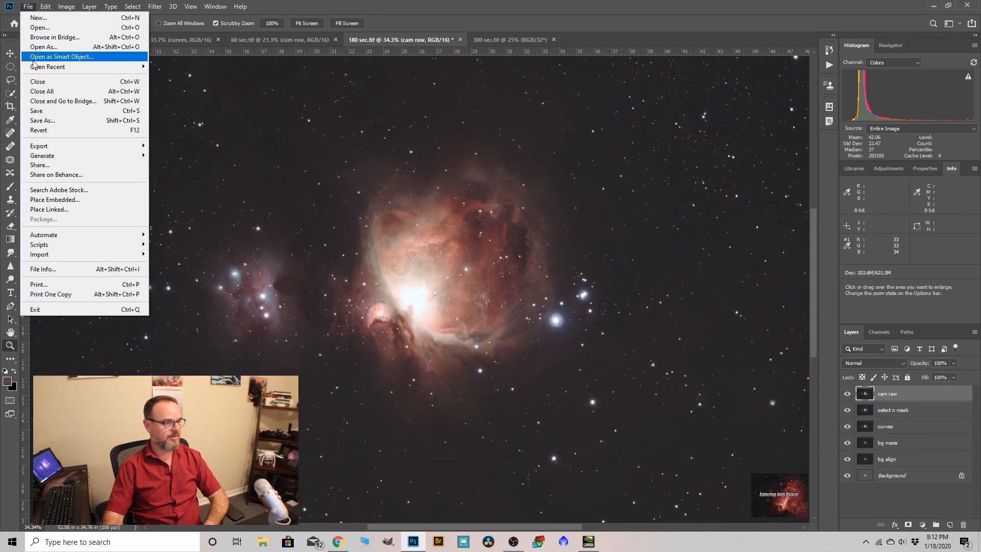
pyautogui.click(36, 110)
pyautogui.click(611, 137)
pyautogui.press('Return')
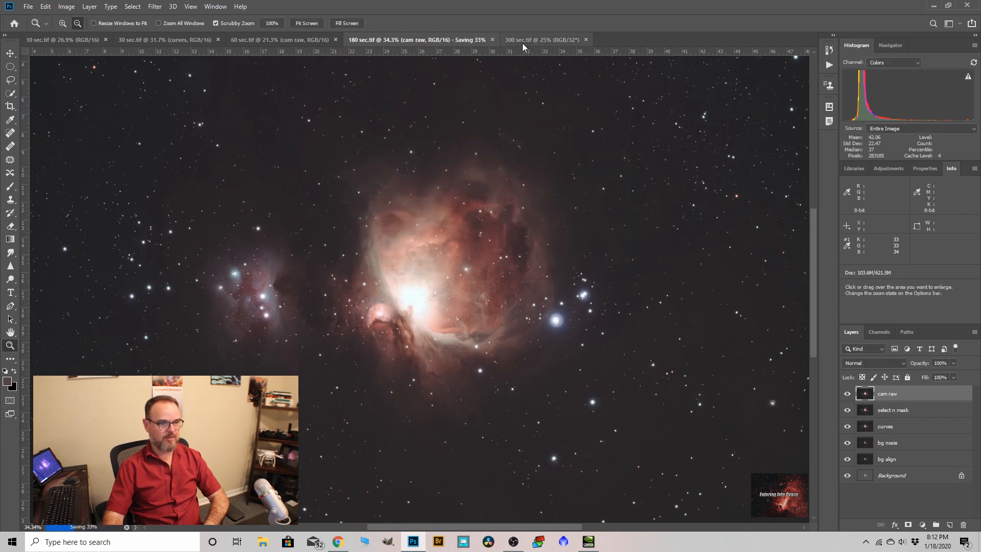
# Step: Apply a Levels adjustment to the 300 sec.tif image with RGB input levels 4, 1.16 and 201
pyautogui.click(541, 40)
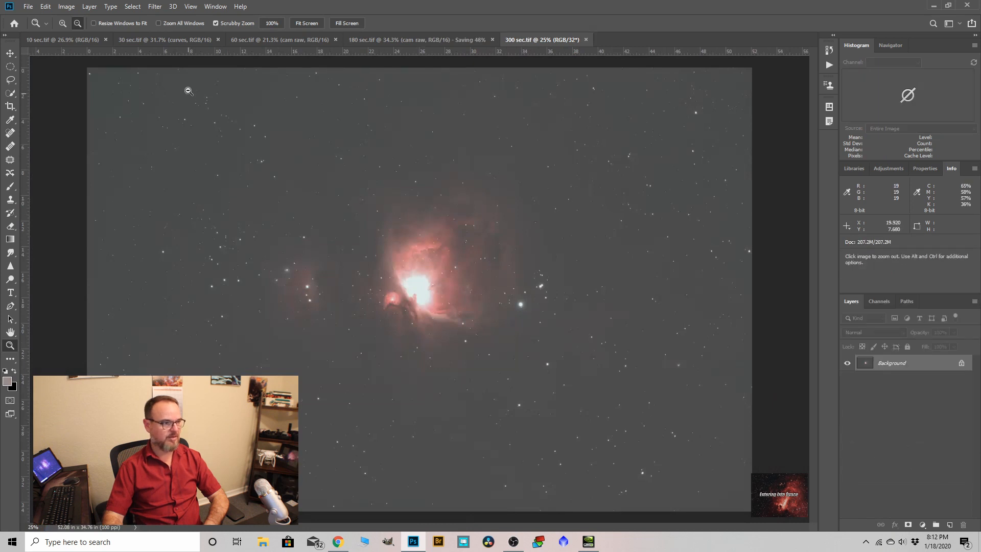
pyautogui.click(64, 6)
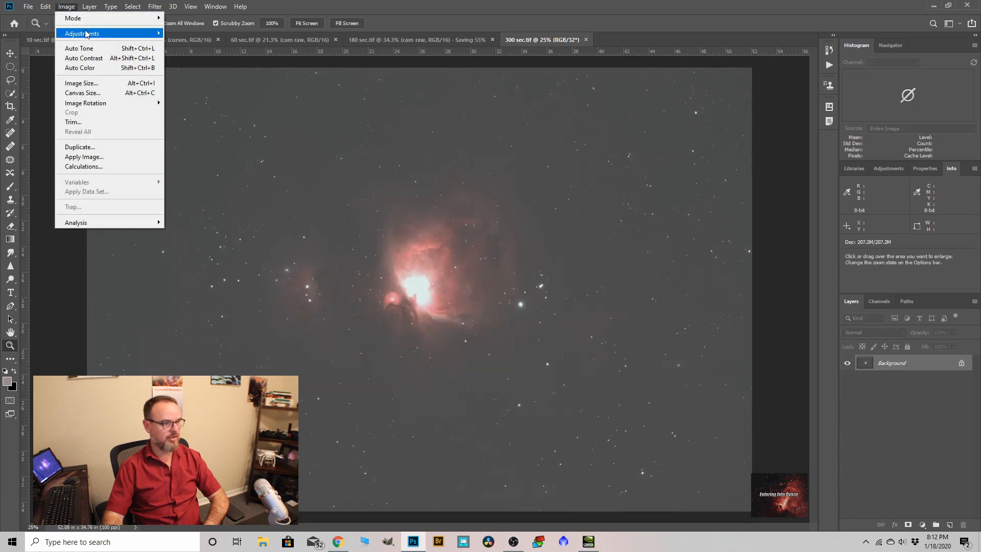
pyautogui.moveTo(87, 33)
pyautogui.click(179, 43)
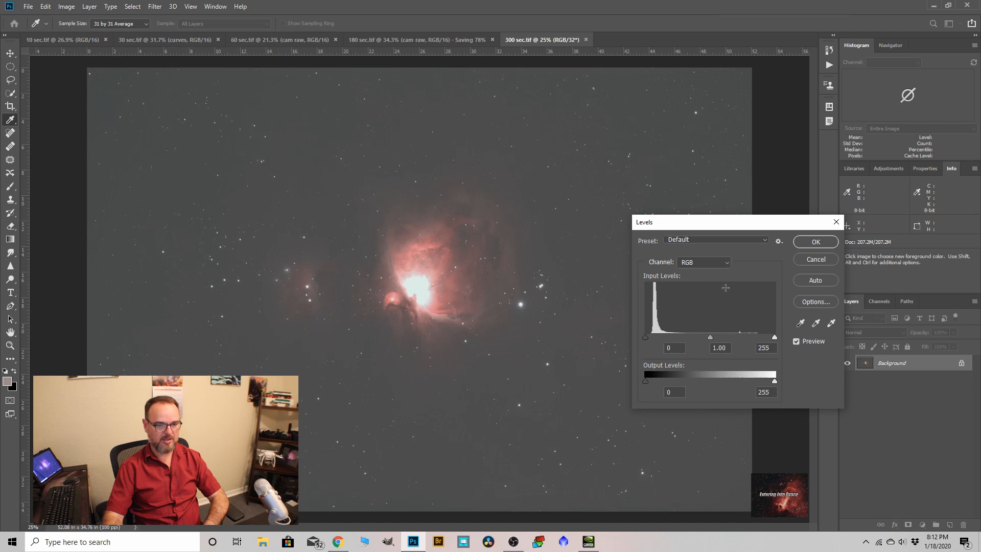
pyautogui.moveTo(774, 338); pyautogui.dragTo(747, 337)
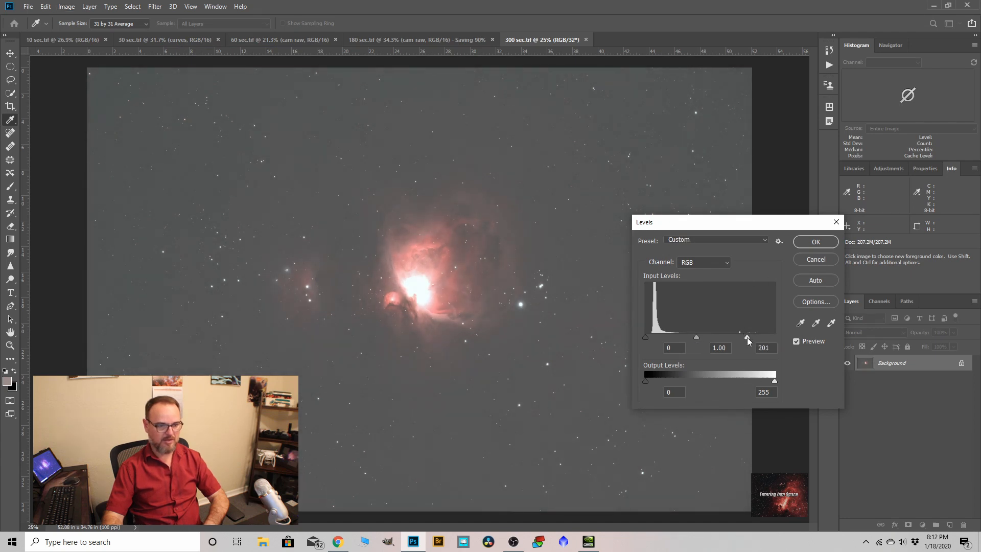
pyautogui.moveTo(696, 337); pyautogui.dragTo(648, 335)
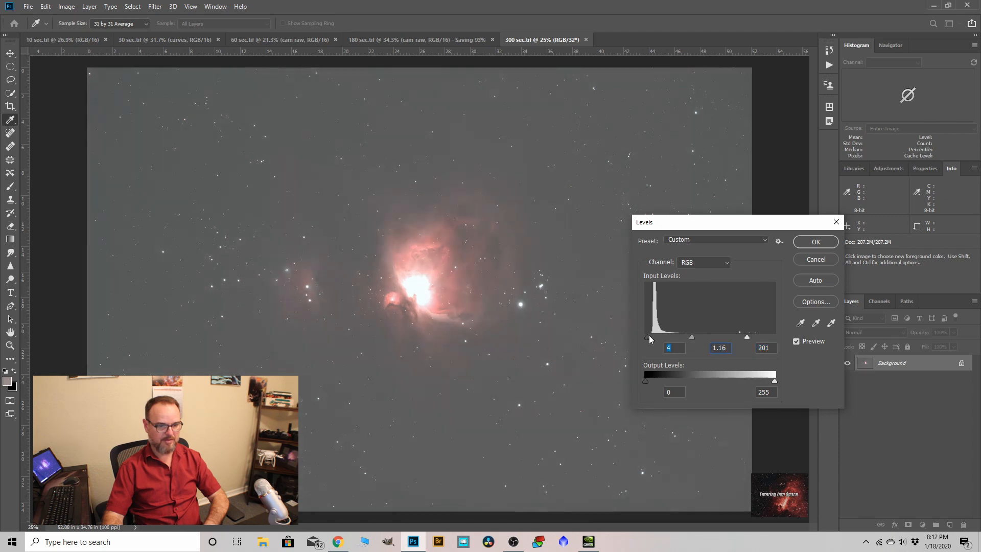
pyautogui.click(809, 243)
pyautogui.press('z')
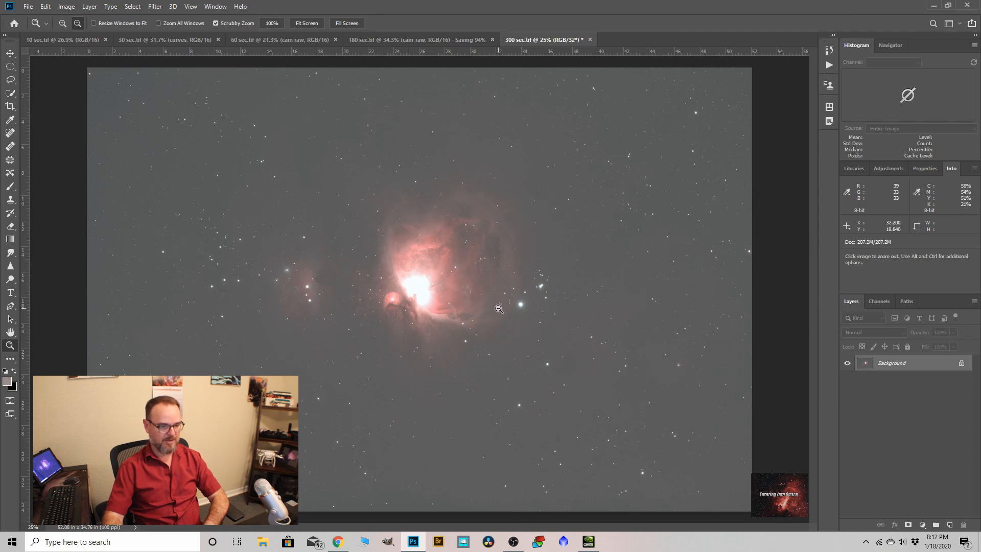
# Step: Convert the 300 sec.tif image to 16 bits per channel using the Exposure and Gamma toning method with its default values
pyautogui.click(66, 7)
pyautogui.moveTo(71, 18)
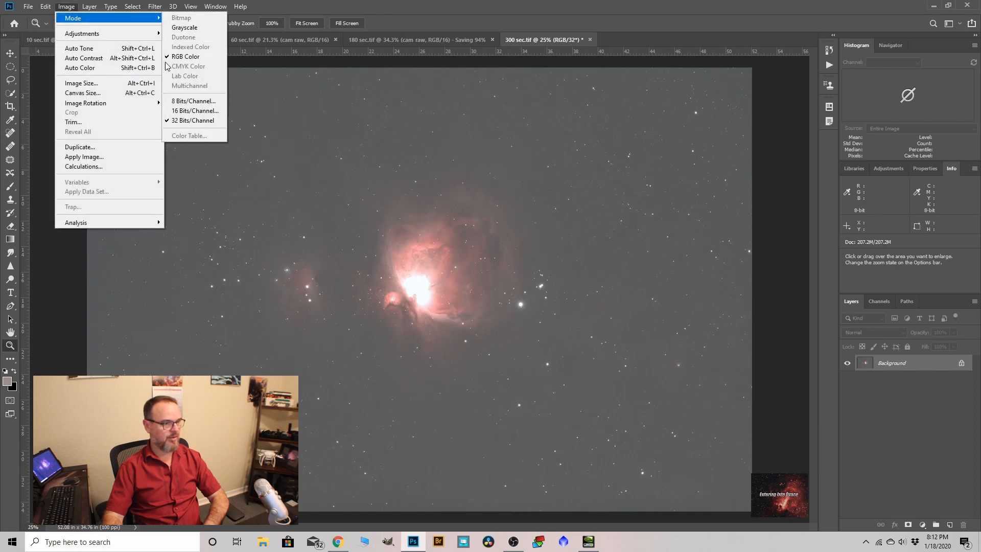
pyautogui.click(185, 112)
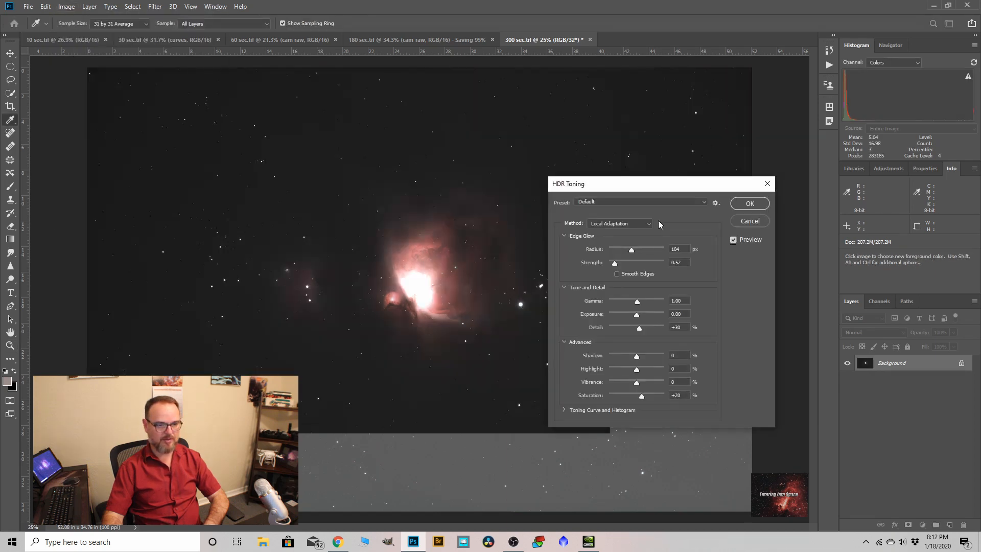
pyautogui.click(651, 222)
pyautogui.click(622, 232)
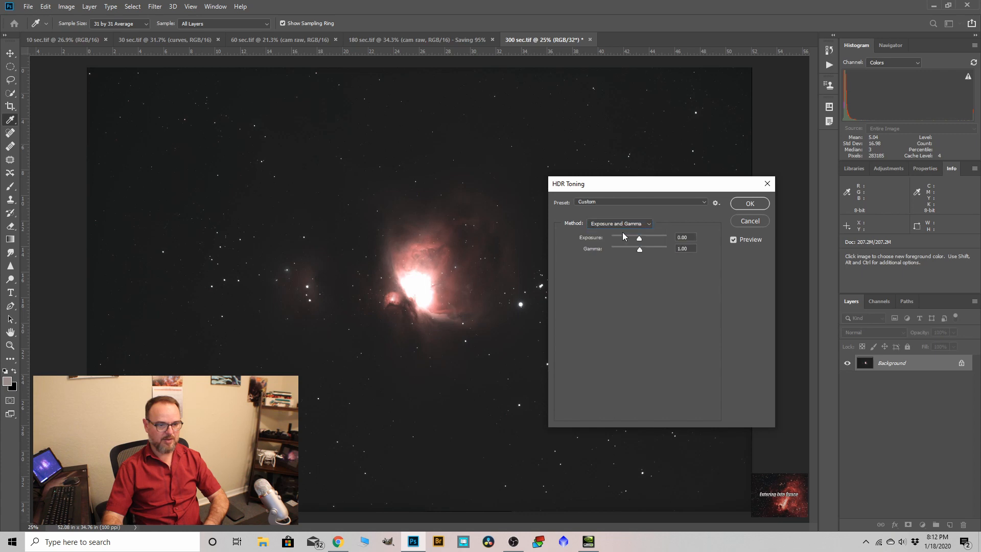
pyautogui.click(749, 204)
pyautogui.press('z')
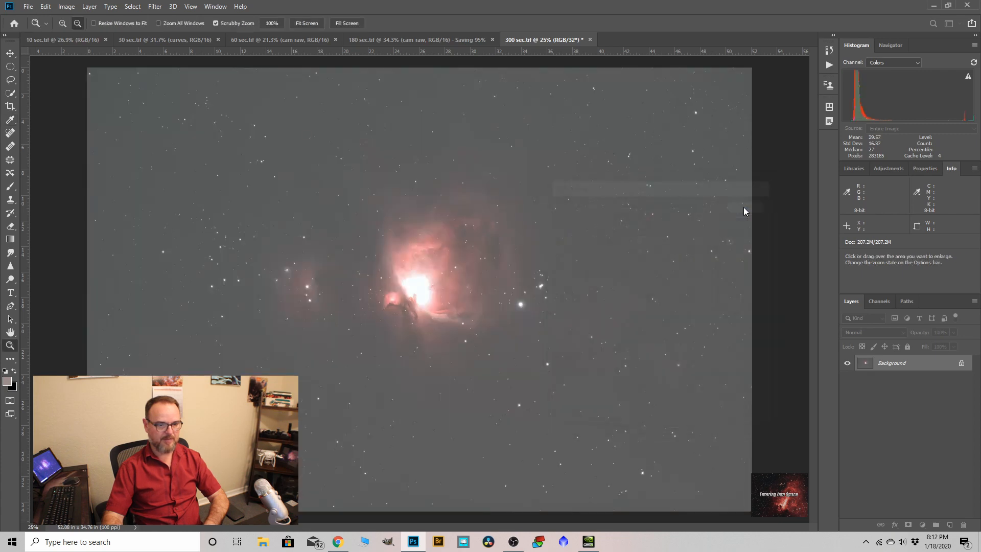
# Step: Duplicate the Background layer and place a color sampler point on a star-free patch of sky in the image's lower-left area
pyautogui.moveTo(889, 364); pyautogui.dragTo(948, 523)
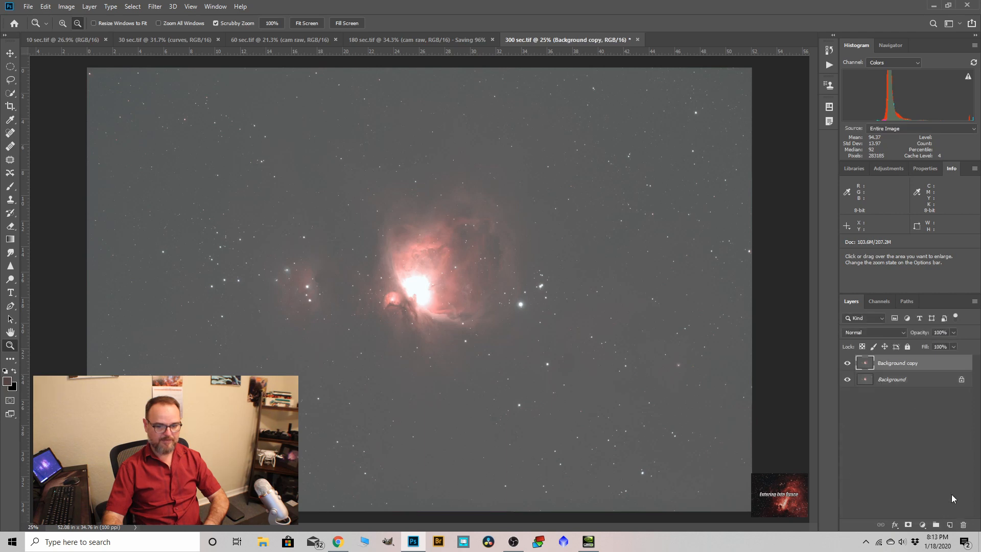
pyautogui.rightClick(10, 120)
pyautogui.click(43, 131)
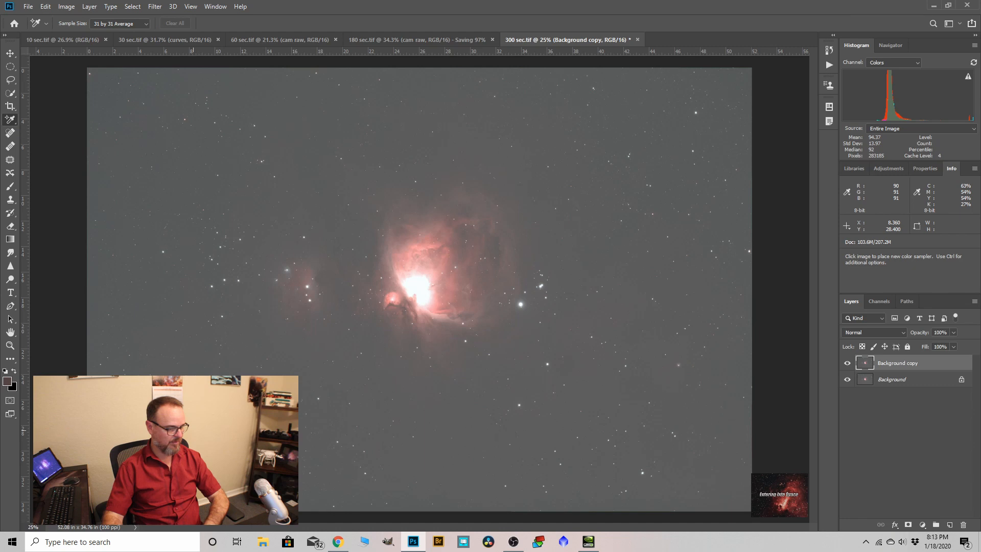
pyautogui.scroll(8, 144, 463)
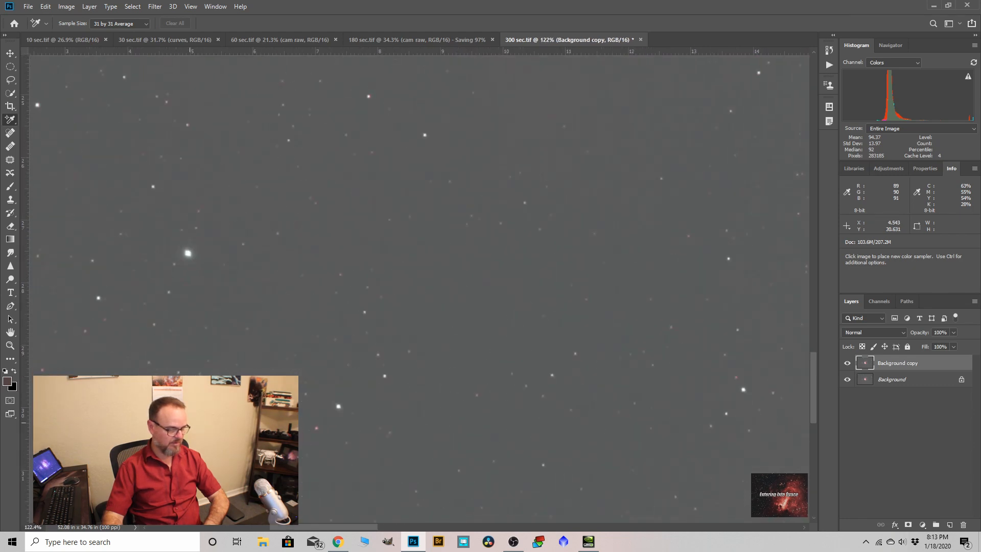
pyautogui.click(221, 407)
pyautogui.scroll(-6, 230, 411)
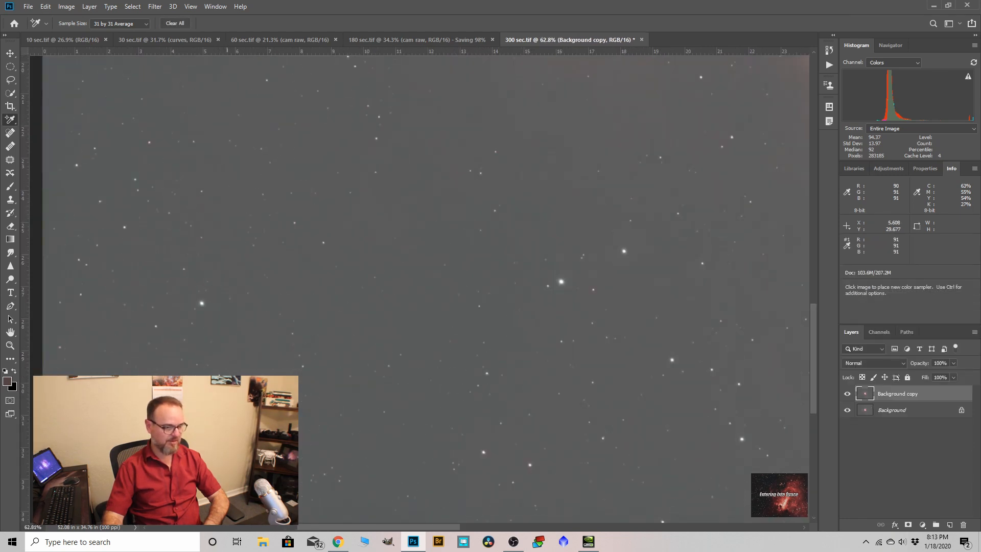
pyautogui.scroll(-2, 239, 405)
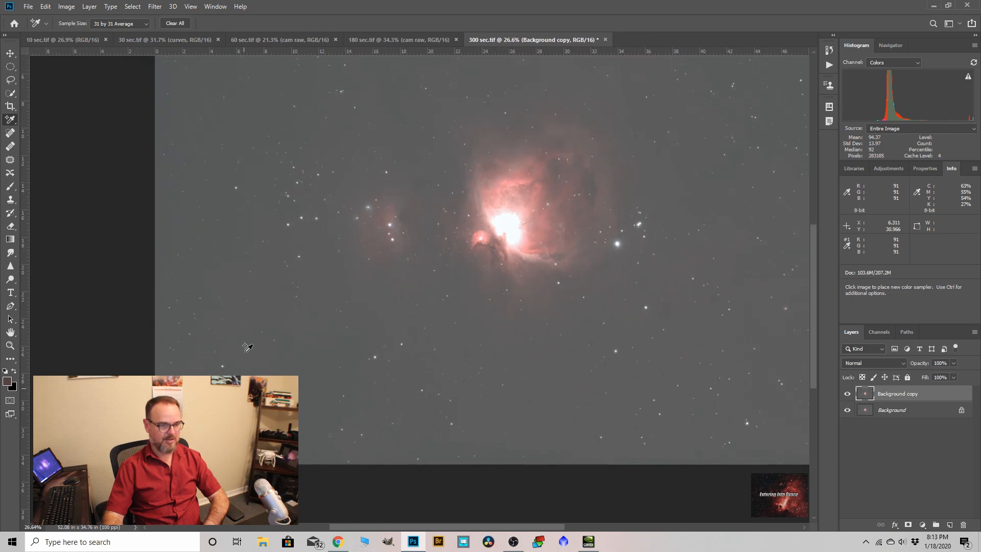
# Step: Apply a Levels adjustment to the duplicated background layer with the RGB black input level at 63
pyautogui.click(71, 9)
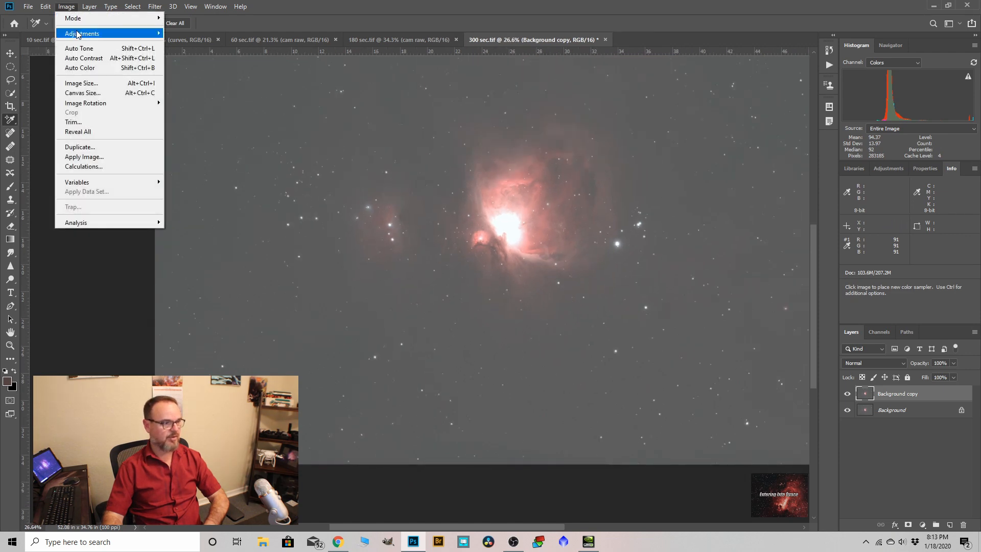
pyautogui.moveTo(81, 33)
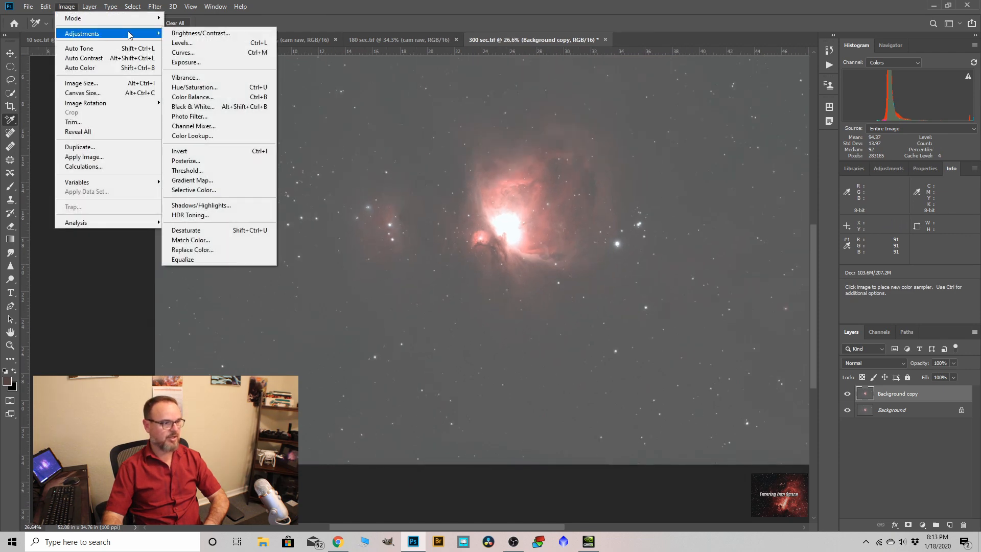
pyautogui.click(179, 44)
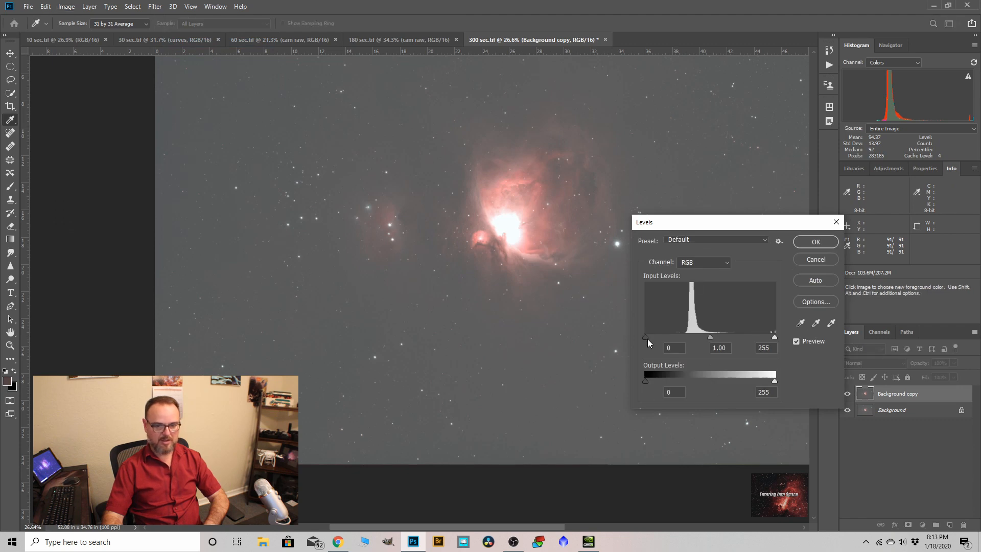
pyautogui.moveTo(645, 337); pyautogui.dragTo(679, 339)
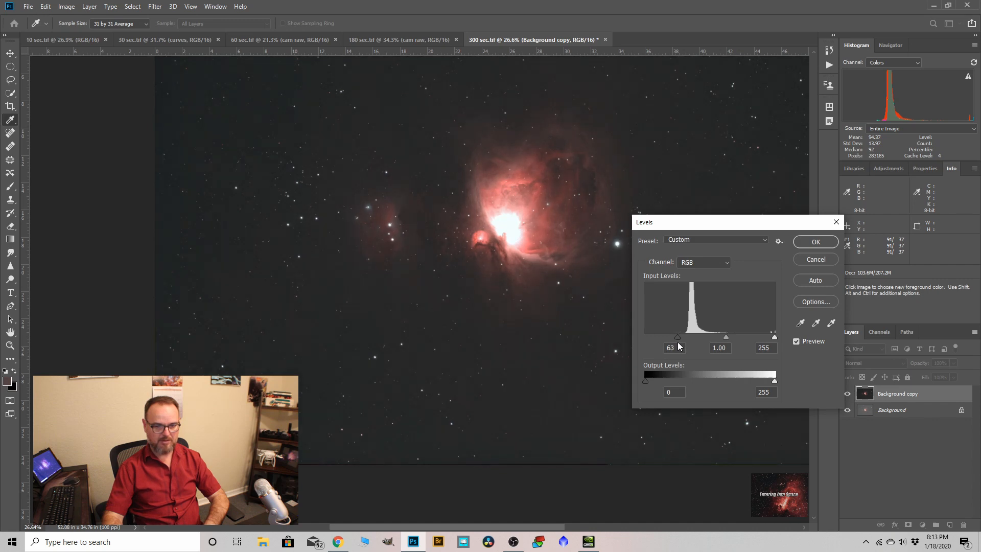
pyautogui.click(816, 243)
pyautogui.scroll(-3, 466, 377)
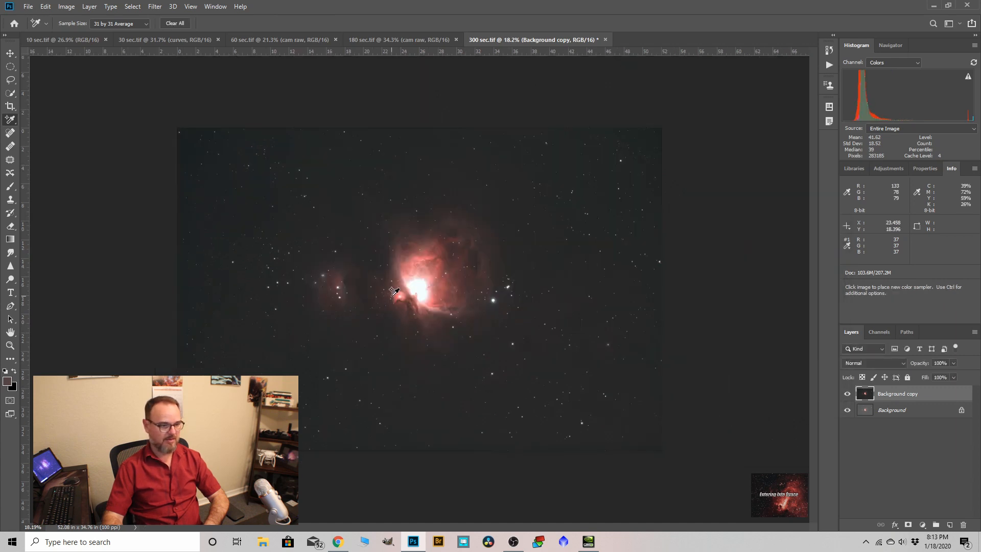
pyautogui.scroll(1, 396, 289)
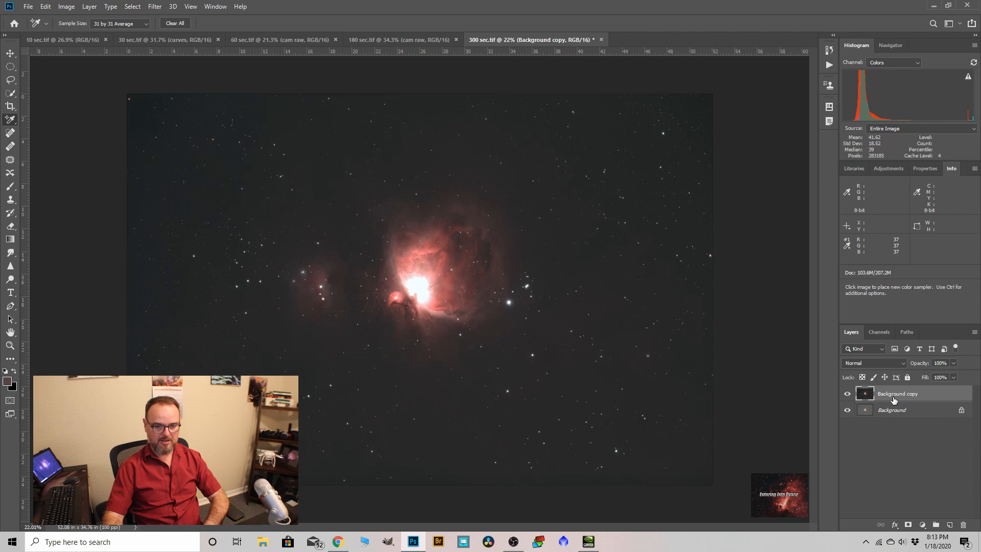
# Step: Rename the Background copy layer as "bg align" and duplicate it
pyautogui.doubleClick(893, 394)
pyautogui.write('bg')
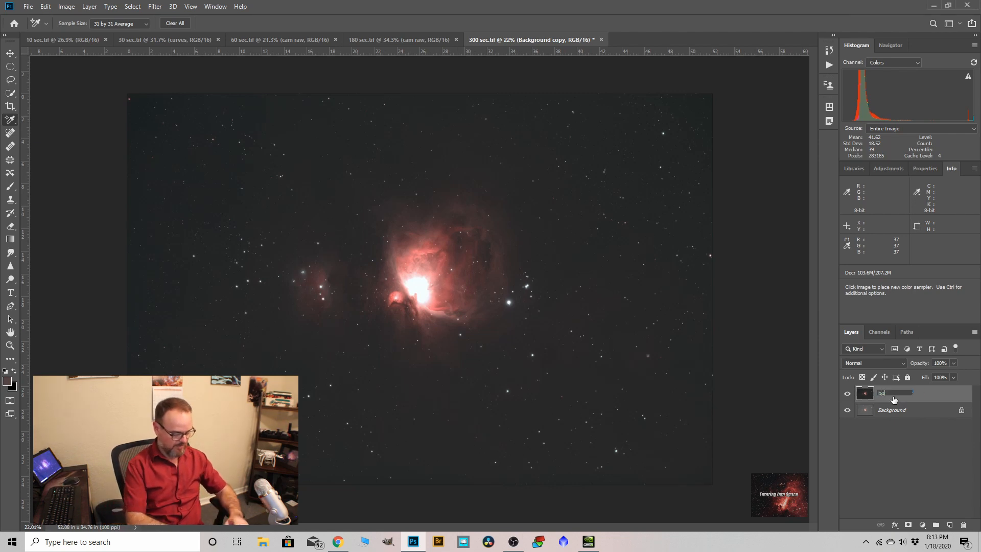
pyautogui.write(' align')
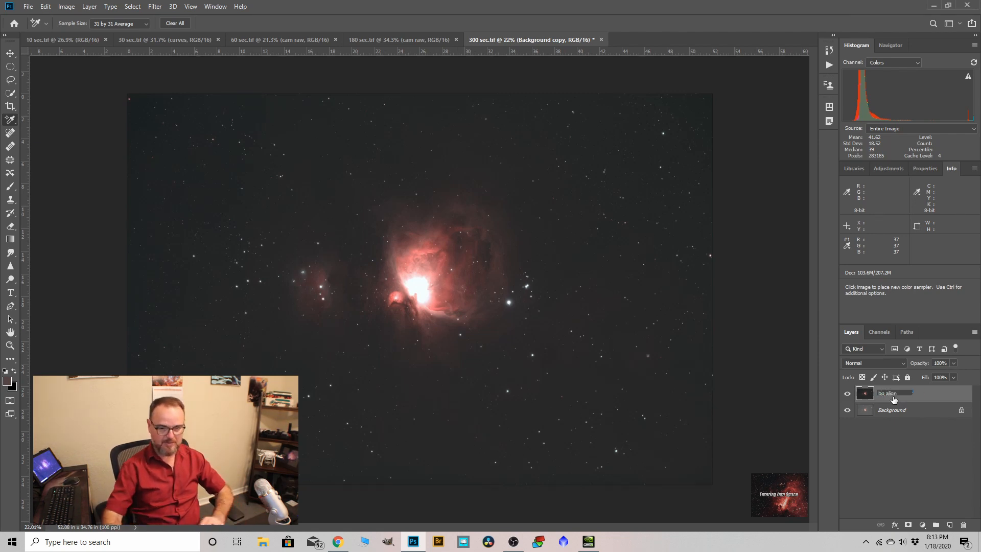
pyautogui.press('Return')
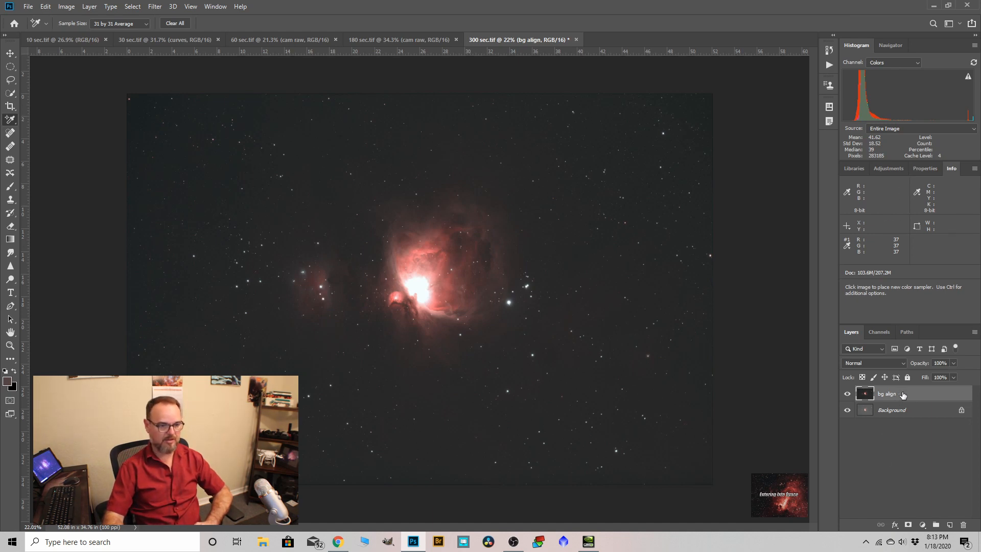
pyautogui.moveTo(895, 398); pyautogui.dragTo(949, 524)
# Step: Select the nebula and stars on the bg align copy layer with Color Range set to Highlights, fuzziness 20% and range 46
pyautogui.scroll(6, 607, 302)
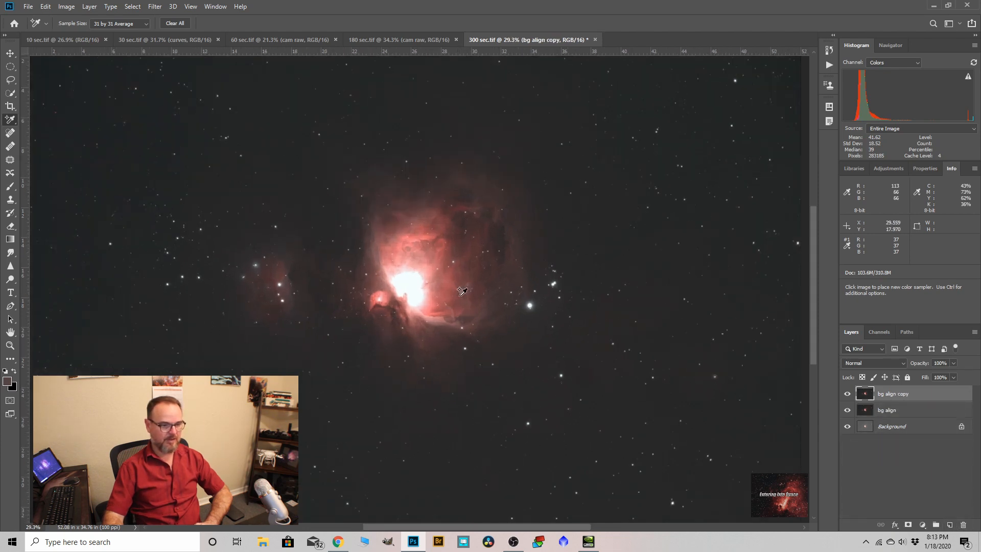
pyautogui.scroll(-1, 725, 285)
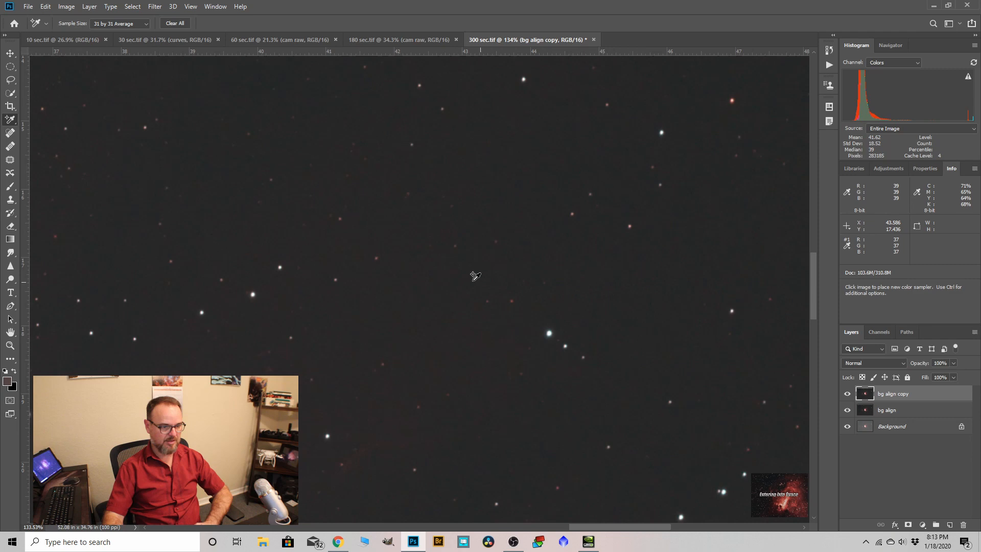
pyautogui.scroll(-9, 471, 276)
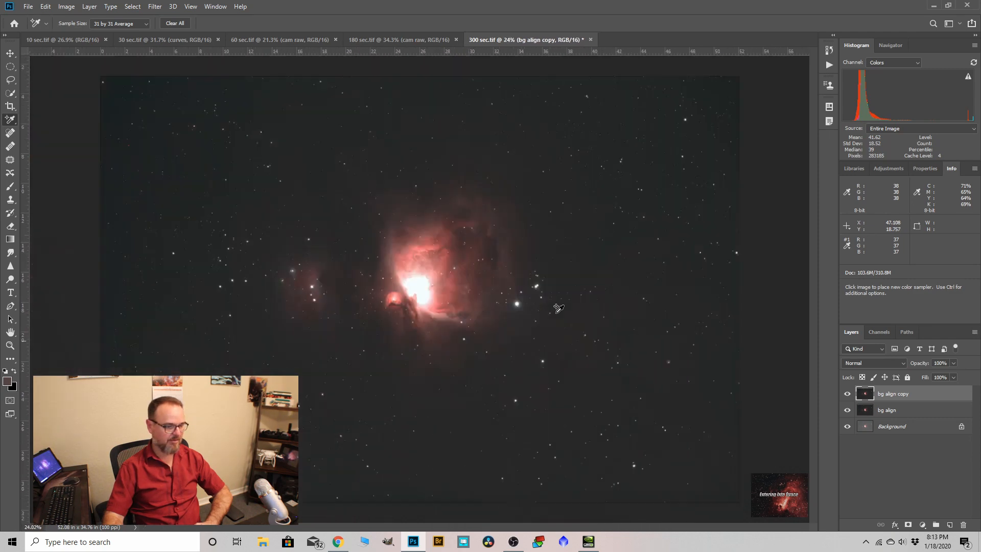
pyautogui.scroll(8, 685, 306)
pyautogui.scroll(-6, 686, 301)
pyautogui.scroll(-2, 687, 295)
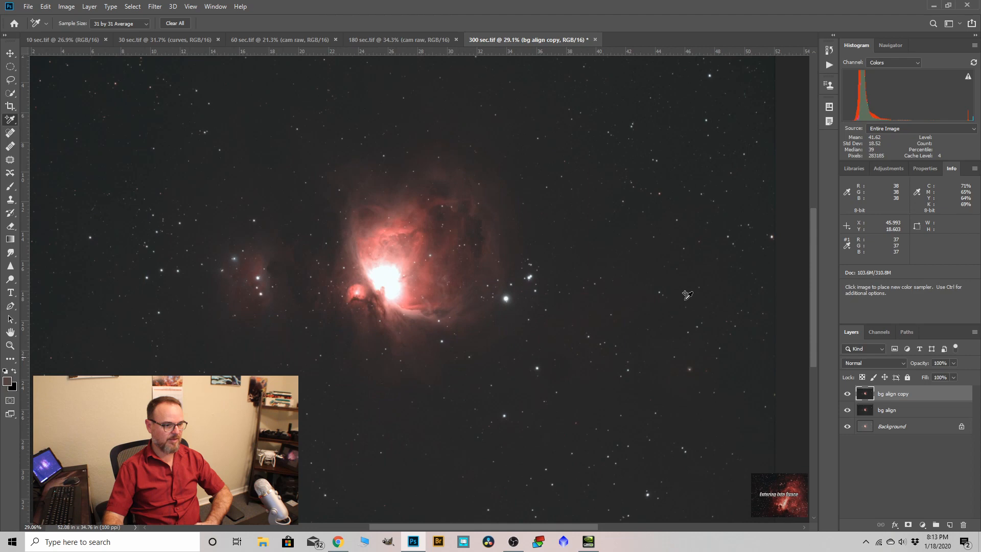
pyautogui.click(132, 7)
pyautogui.click(150, 105)
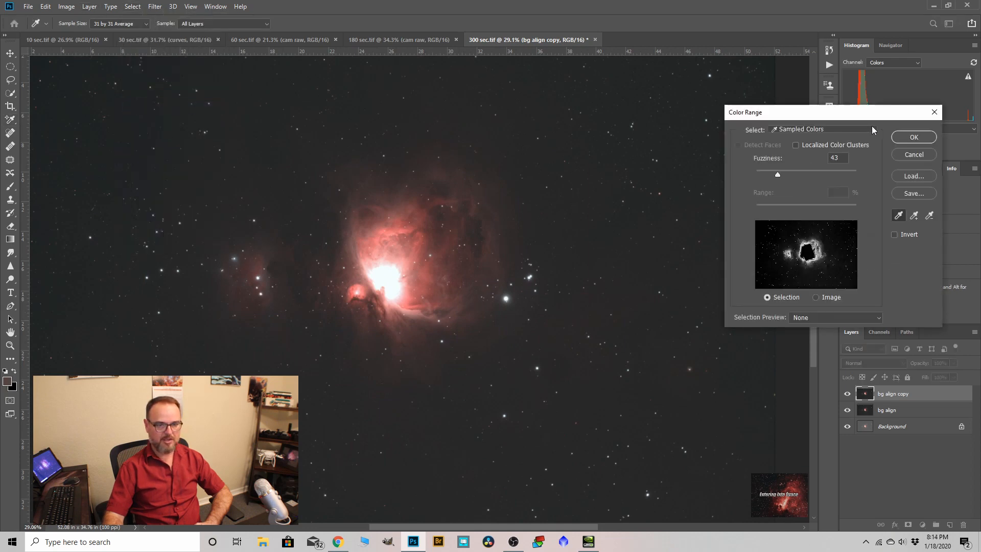
pyautogui.click(868, 129)
pyautogui.click(800, 228)
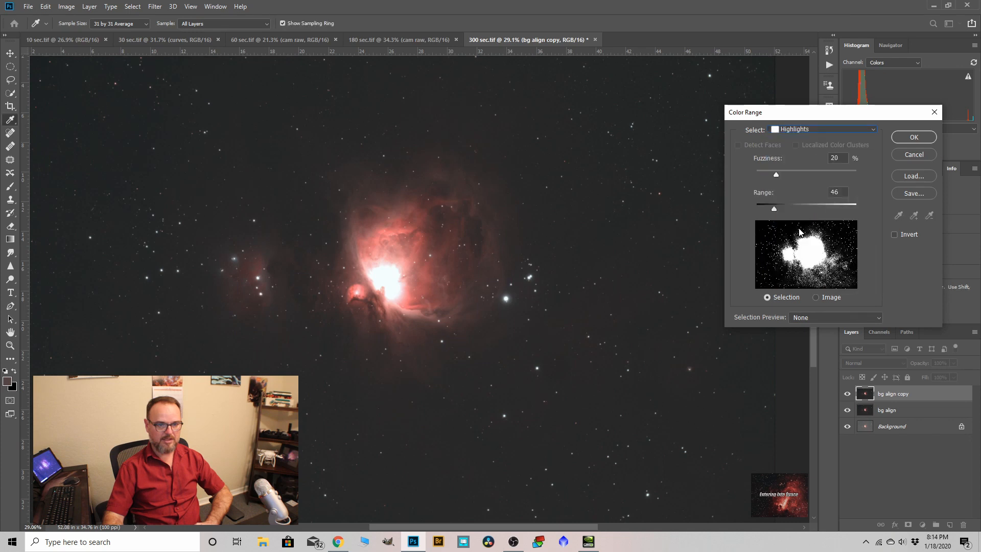
pyautogui.moveTo(774, 208); pyautogui.dragTo(774, 212)
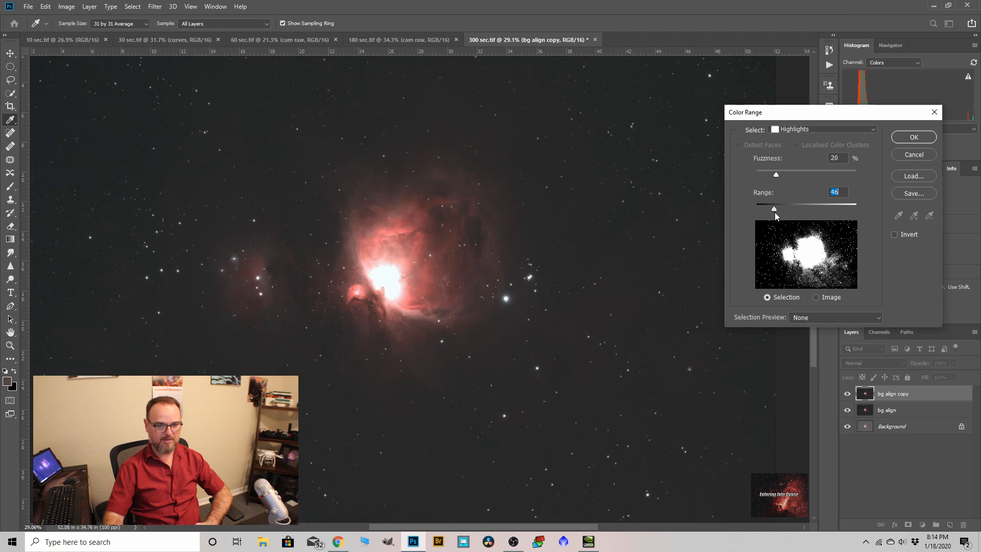
pyautogui.click(914, 137)
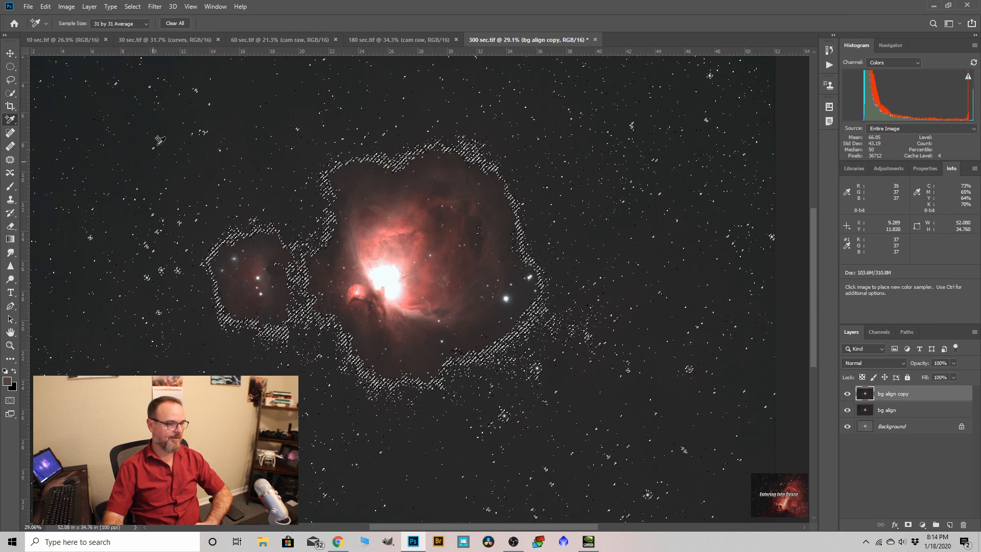
# Step: Feather the highlights selection by 31.5 px with Select and Mask and copy the selected area to a new layer
pyautogui.click(132, 6)
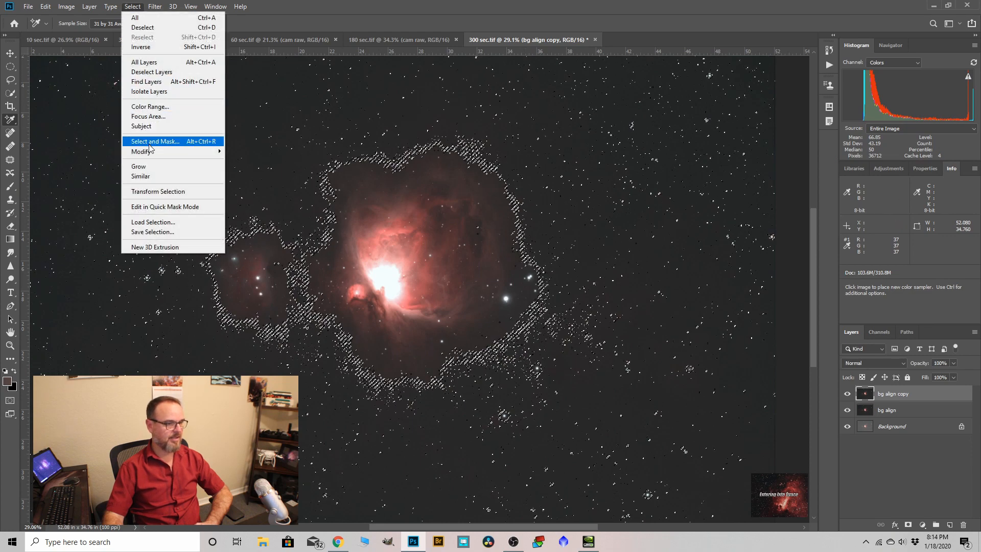
pyautogui.click(151, 140)
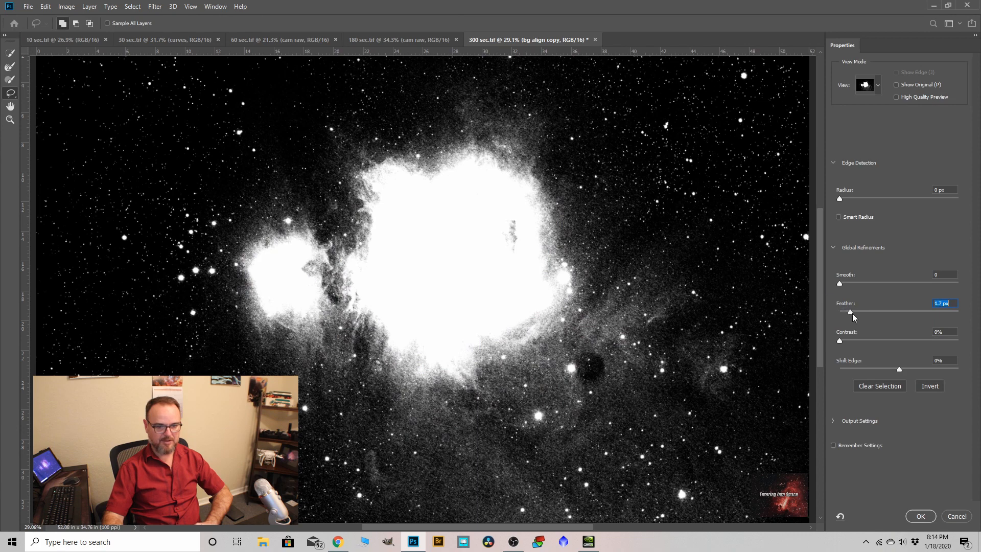
pyautogui.moveTo(872, 315); pyautogui.dragTo(896, 317)
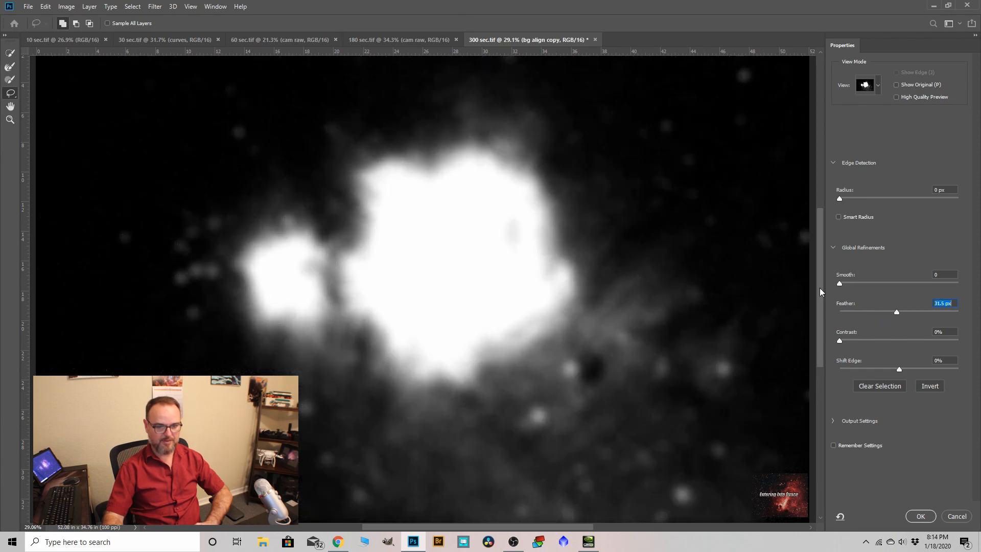
pyautogui.click(920, 517)
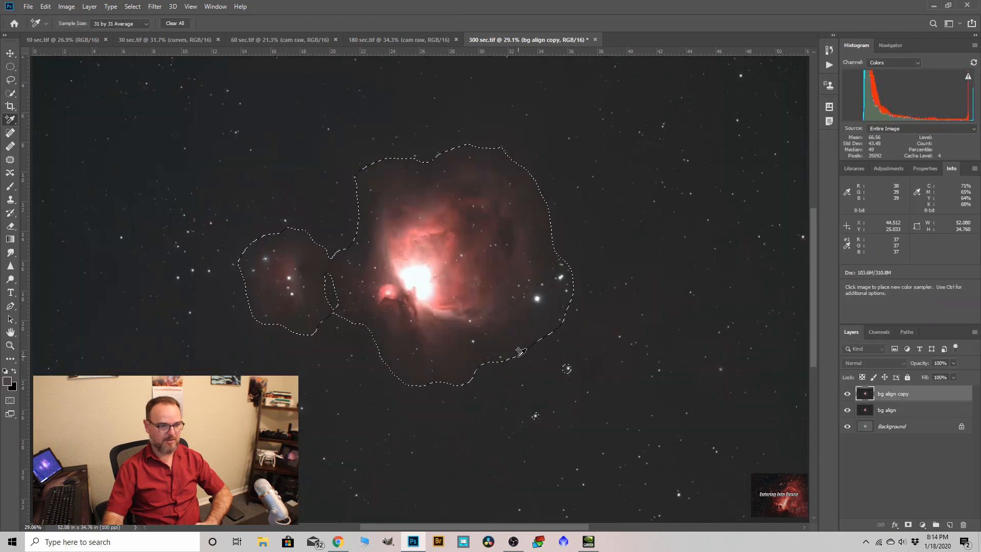
pyautogui.hotkey('ctrl', 'j')
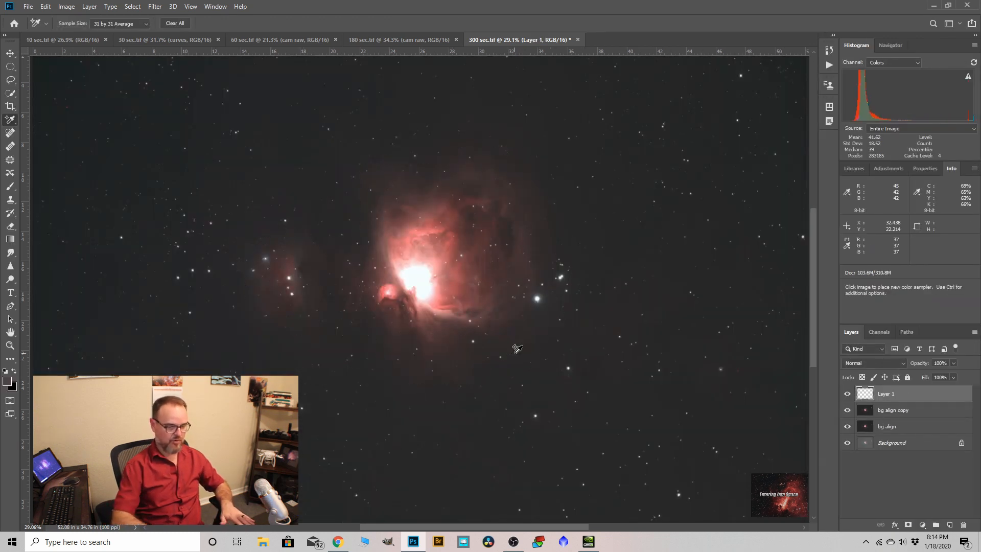
# Step: Rename the bg align copy layer as "bg noise"
pyautogui.click(886, 411)
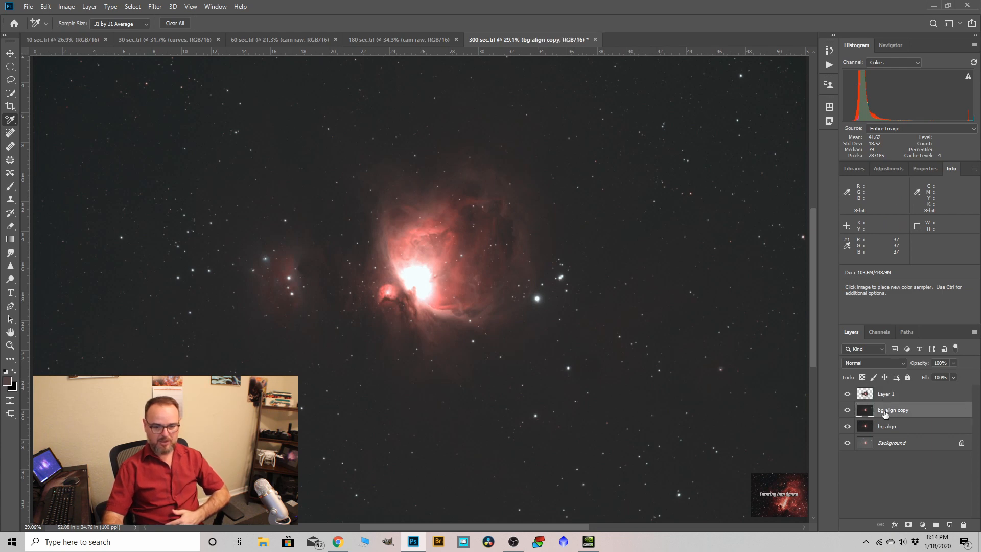
pyautogui.write('bg no')
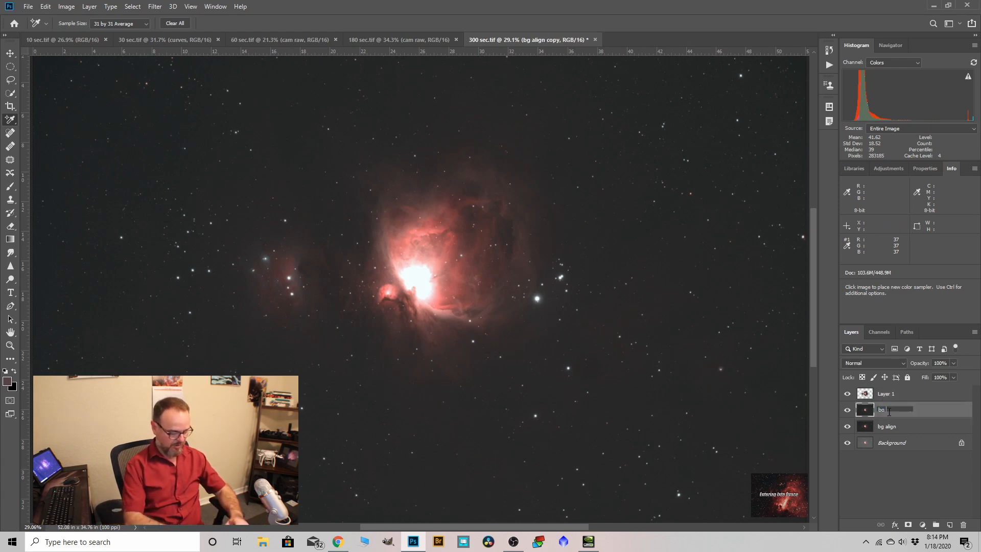
pyautogui.write('ise')
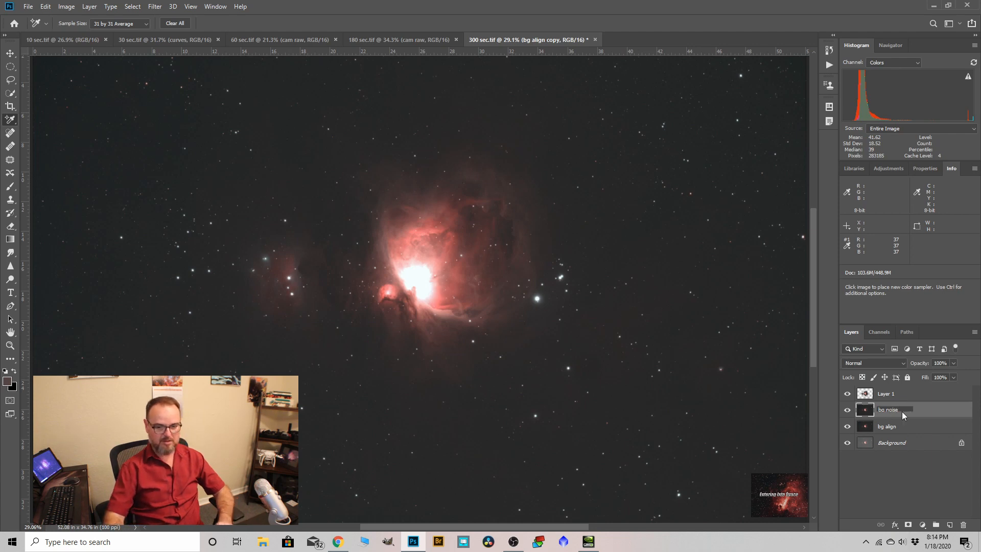
pyautogui.press('Return')
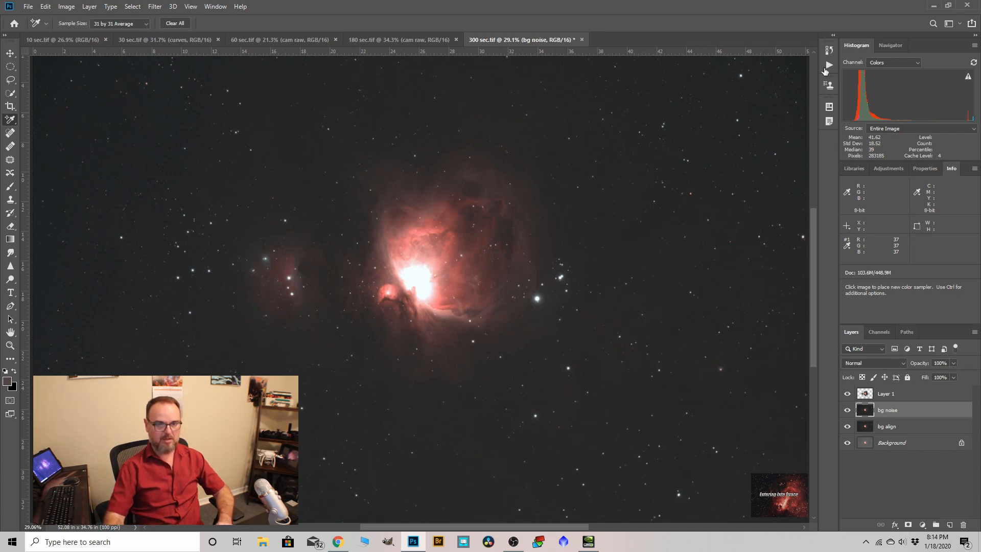
# Step: Run the Deep Space Noise Reduction action on the bg noise layer and compare the sky at high magnification with the layer hidden
pyautogui.click(829, 66)
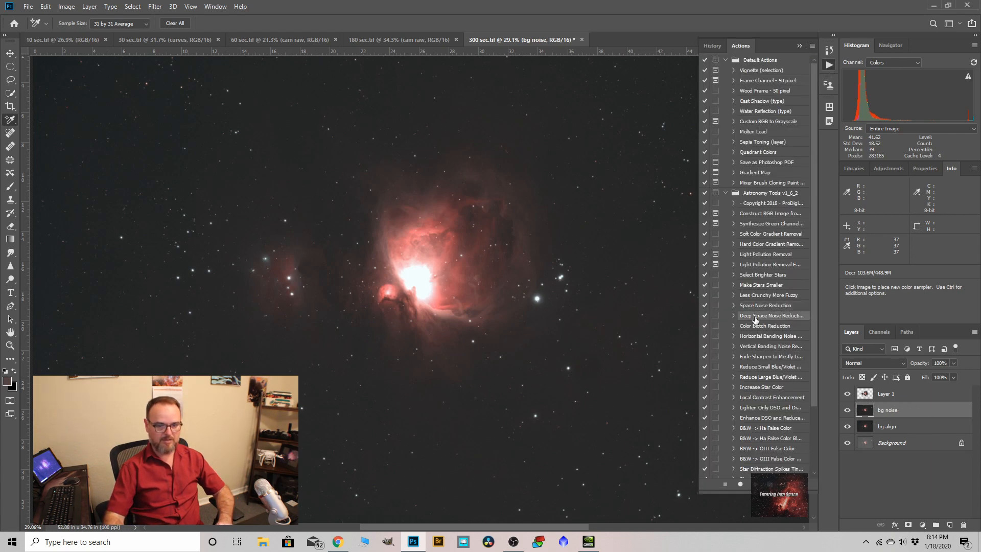
pyautogui.click(757, 484)
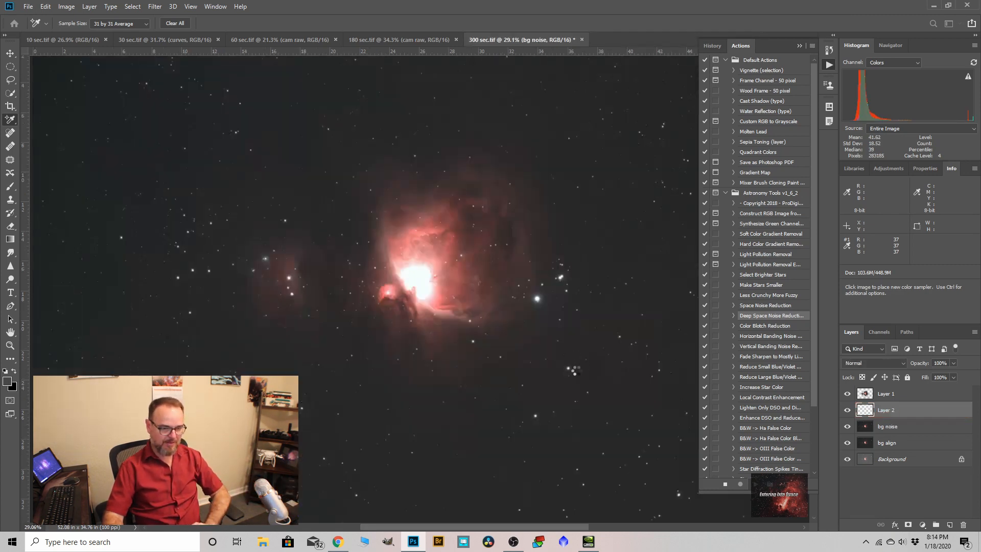
pyautogui.scroll(-3, 408, 342)
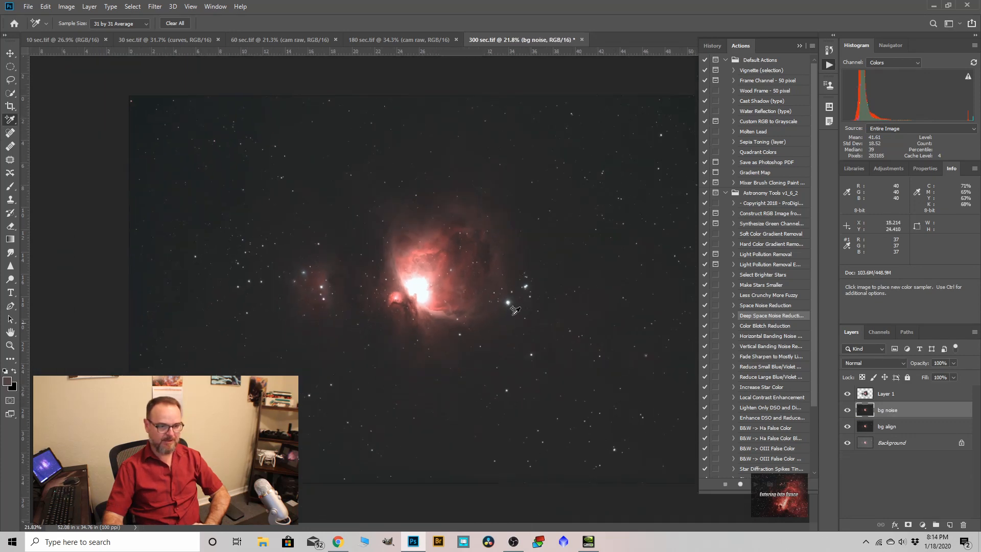
pyautogui.scroll(8, 680, 201)
pyautogui.scroll(6, 678, 202)
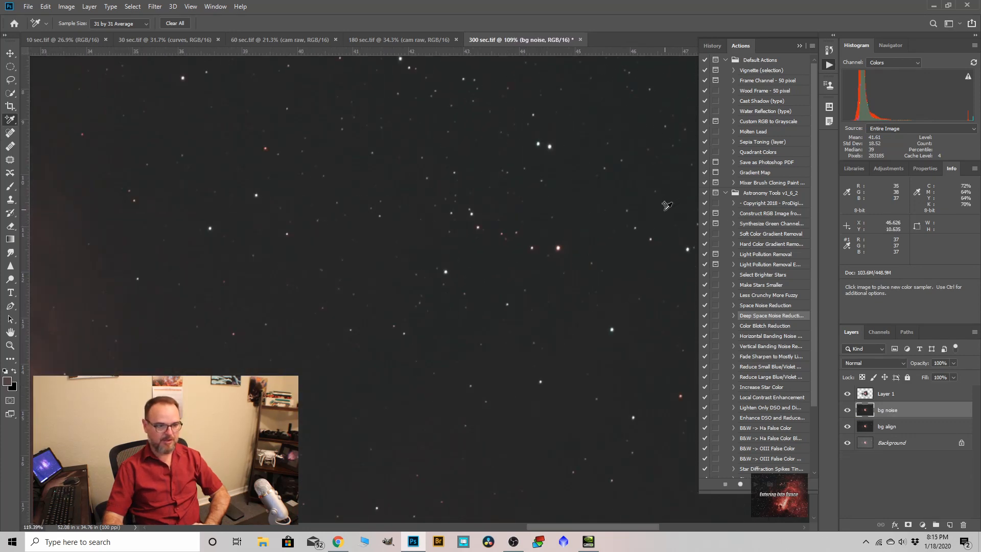
pyautogui.click(846, 410)
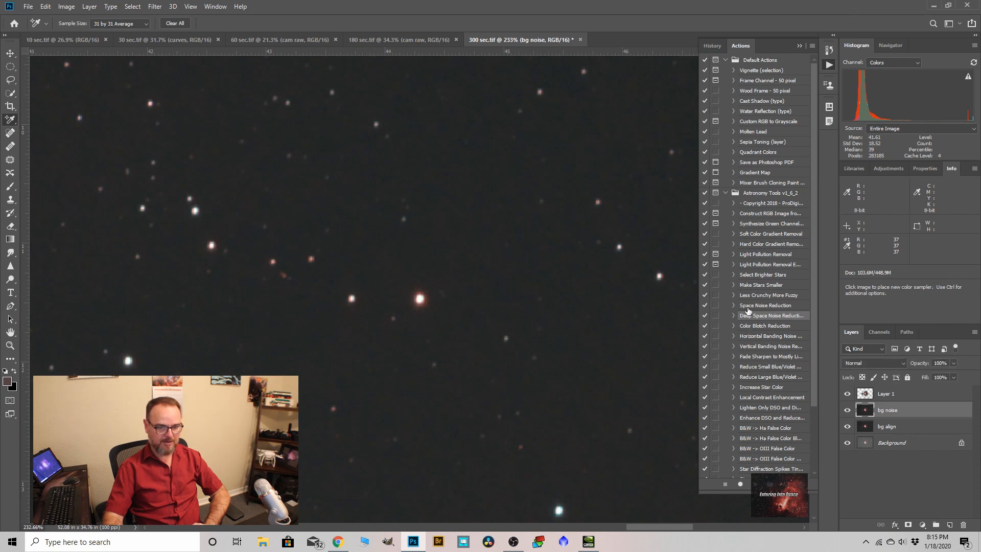
# Step: Run the Space Noise Reduction action on the bg noise layer and toggle its visibility to compare before and after
pyautogui.click(746, 307)
pyautogui.click(756, 485)
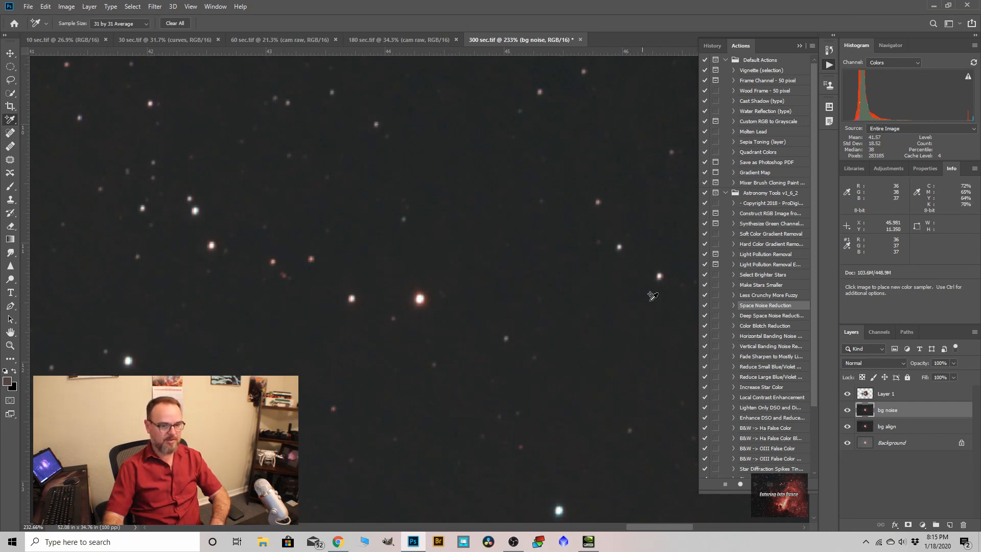
pyautogui.click(847, 410)
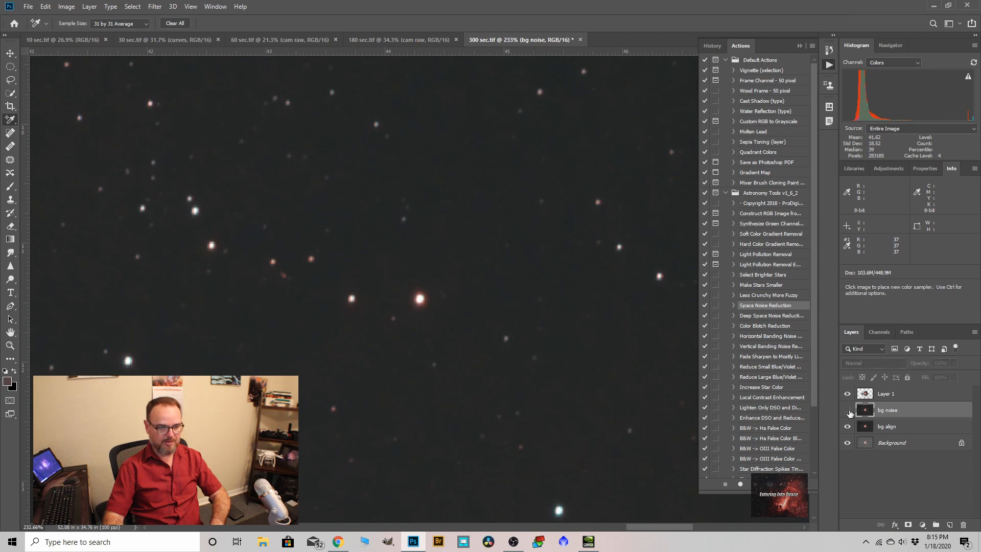
pyautogui.click(847, 410)
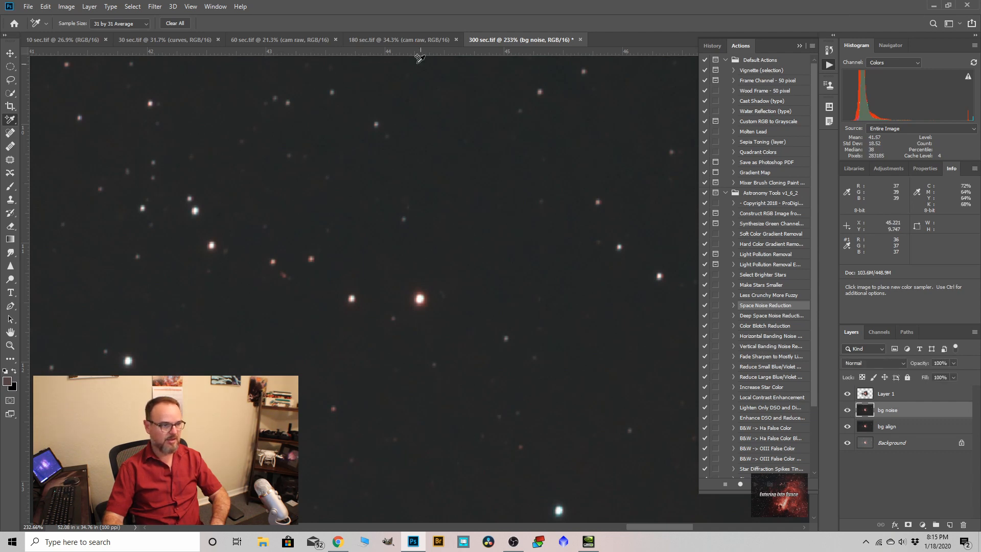
# Step: Open the Camera Raw Filter for the bg noise layer and set noise reduction to Luminance 13 and Color 21
pyautogui.click(156, 7)
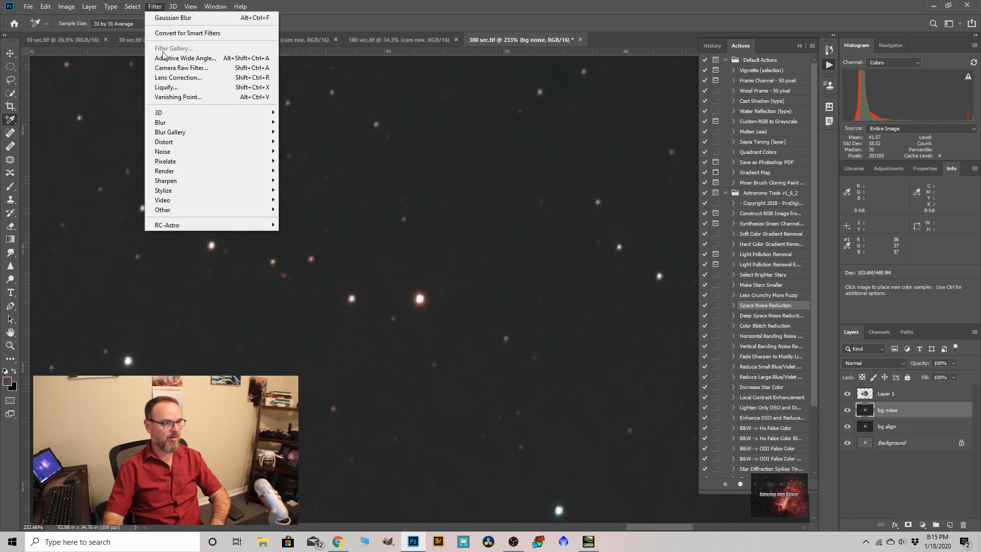
pyautogui.click(182, 67)
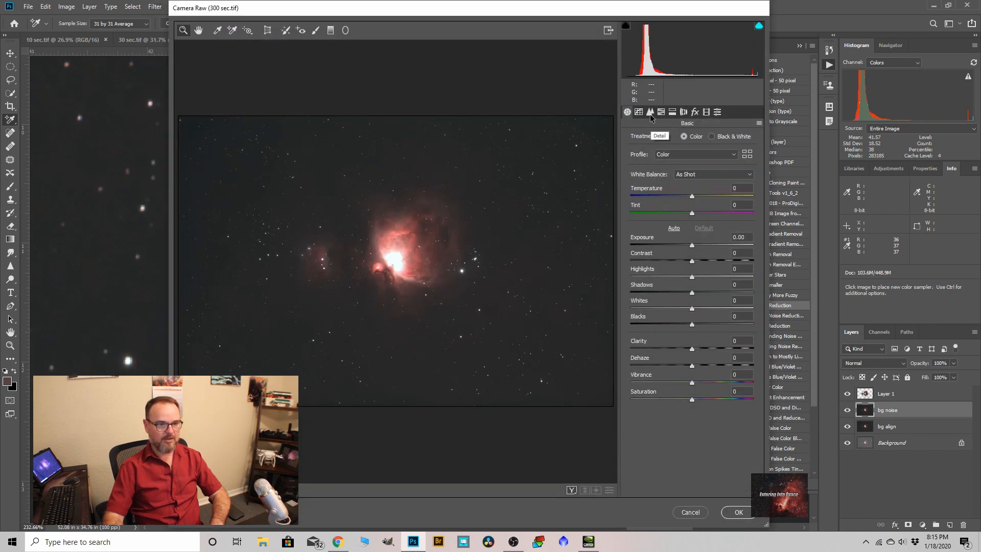
pyautogui.click(650, 112)
pyautogui.moveTo(631, 239); pyautogui.dragTo(646, 240)
pyautogui.moveTo(630, 290); pyautogui.dragTo(647, 293)
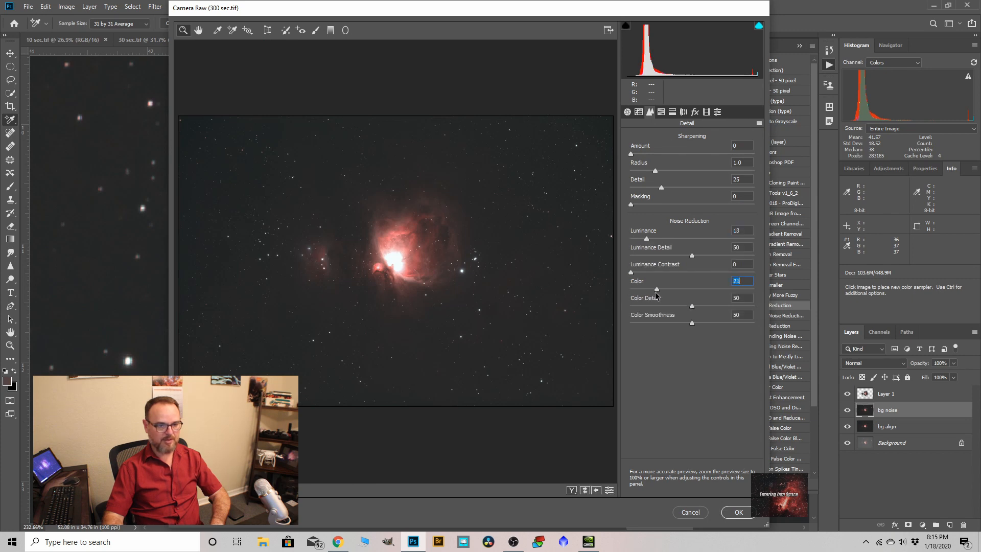
# Step: Set the basic Contrast to +4, raise Dehaze slightly and apply the Camera Raw adjustments to bg noise
pyautogui.click(628, 111)
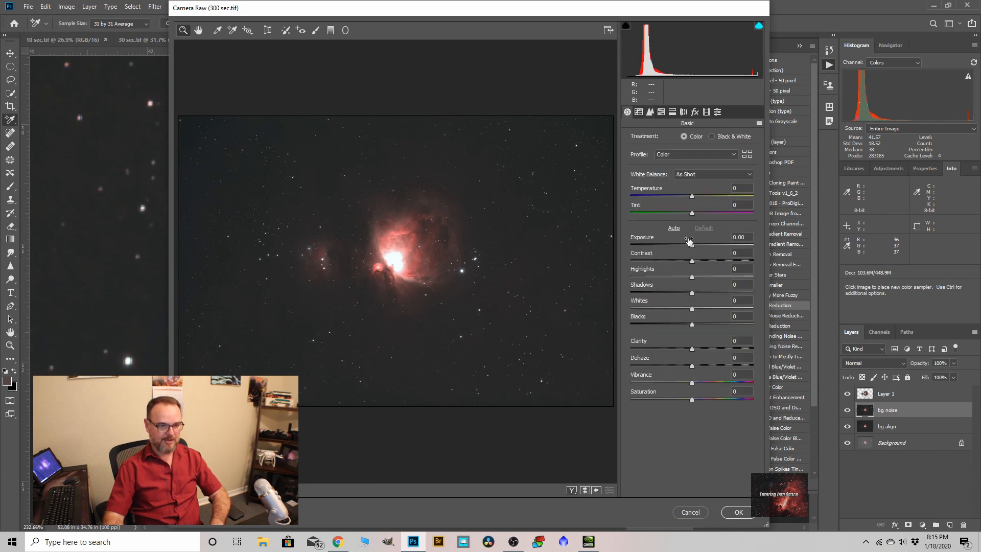
pyautogui.moveTo(694, 263); pyautogui.dragTo(696, 262)
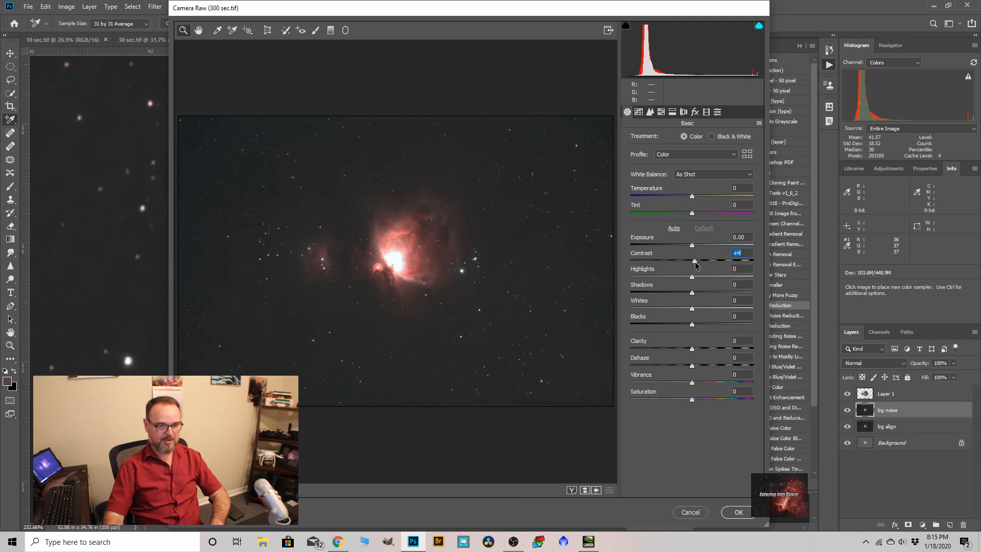
pyautogui.moveTo(692, 365); pyautogui.dragTo(696, 369)
pyautogui.click(735, 510)
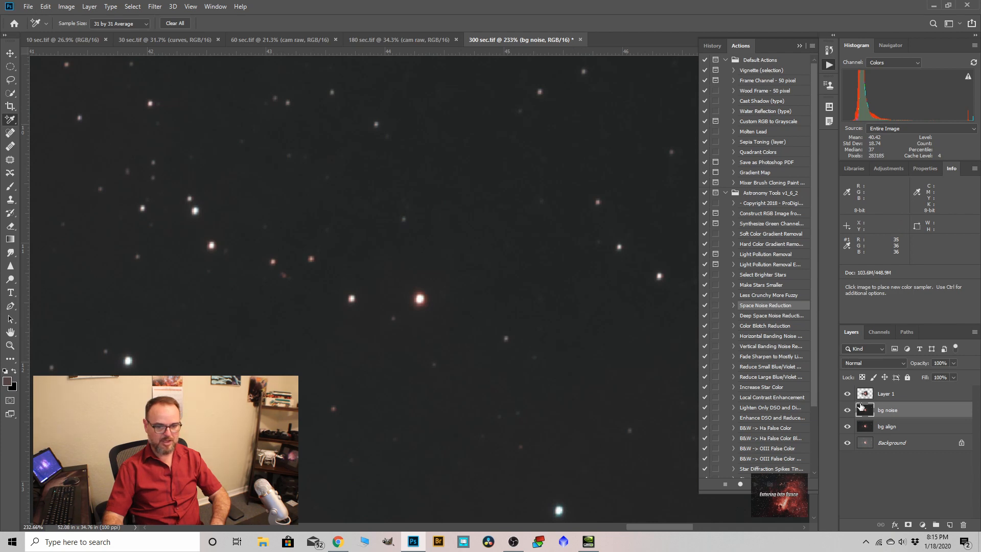
# Step: Merge Layer 1 down into bg noise, collapse the list of actions and inspect the whole image
pyautogui.rightClick(883, 393)
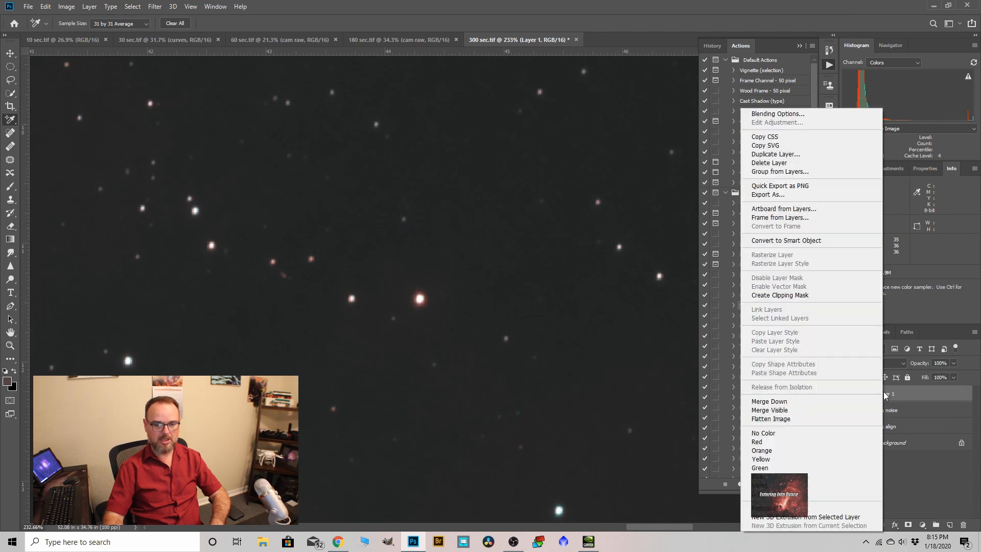
pyautogui.click(776, 401)
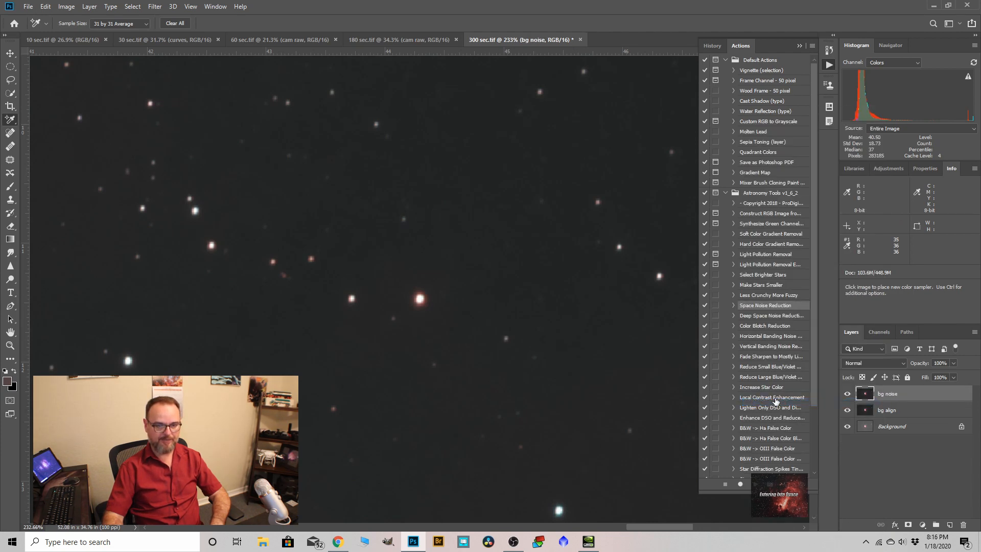
pyautogui.click(800, 46)
pyautogui.scroll(-8, 678, 259)
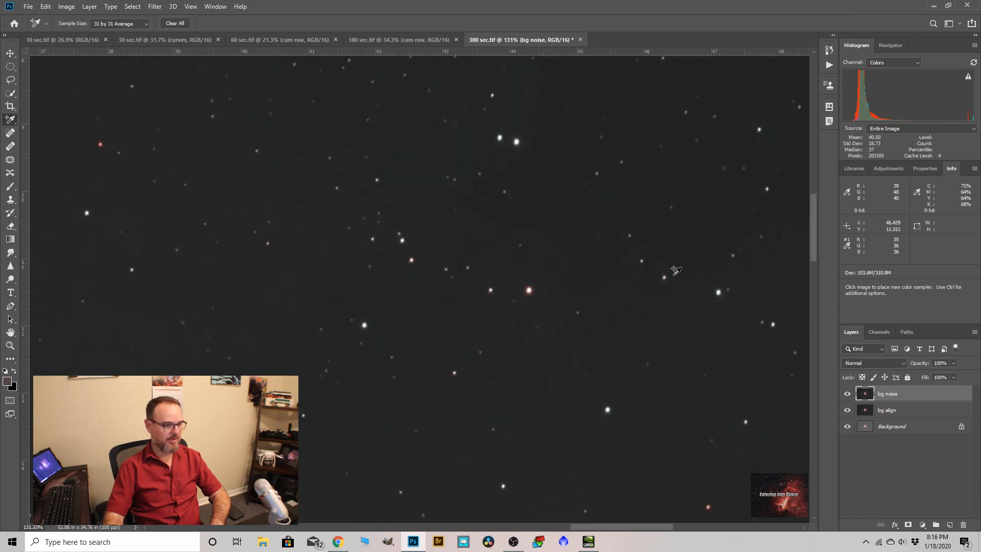
pyautogui.scroll(-4, 671, 231)
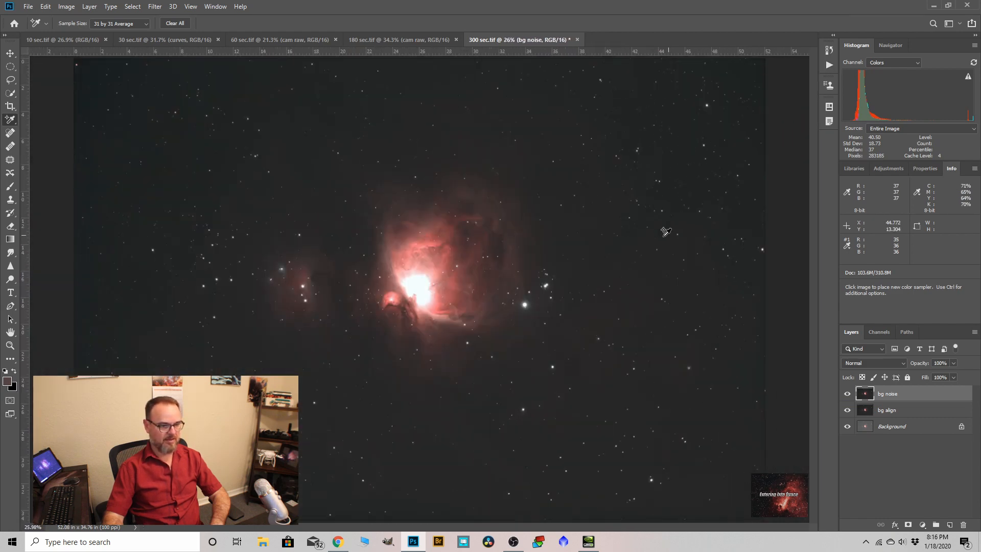
pyautogui.scroll(1, 401, 305)
pyautogui.scroll(-2, 419, 254)
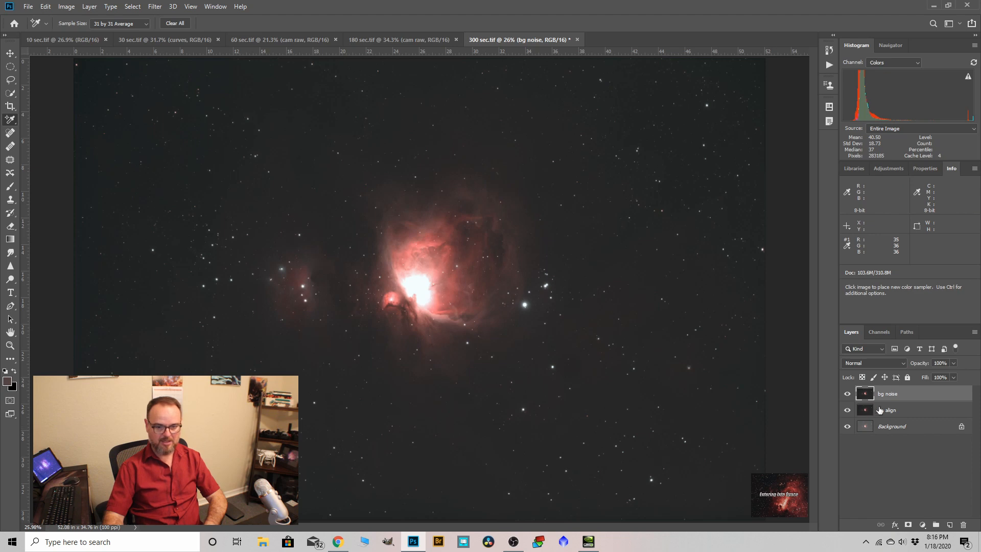
# Step: Duplicate the bg noise layer and rename the copy as "curves"
pyautogui.moveTo(886, 397); pyautogui.dragTo(949, 525)
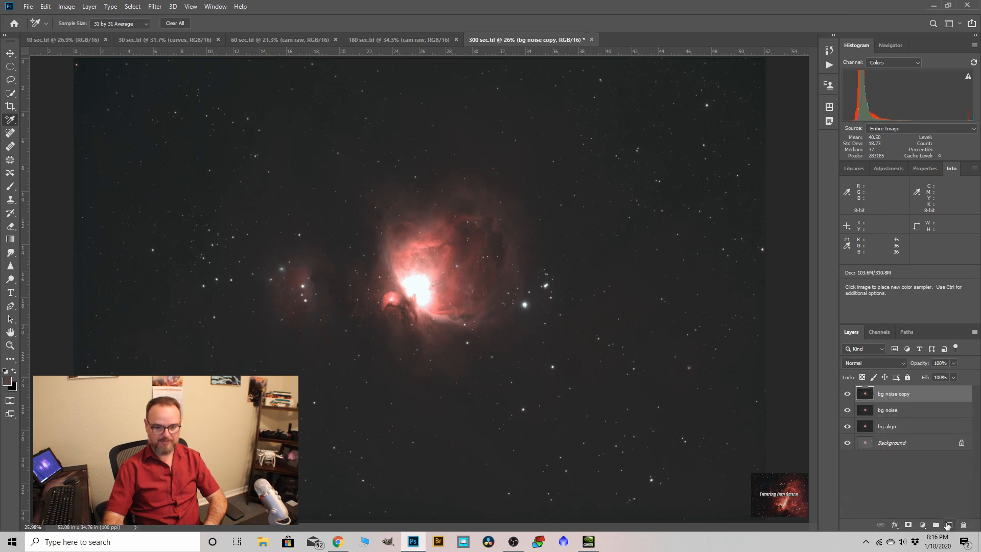
pyautogui.doubleClick(889, 395)
pyautogui.write('curves')
pyautogui.press('Return')
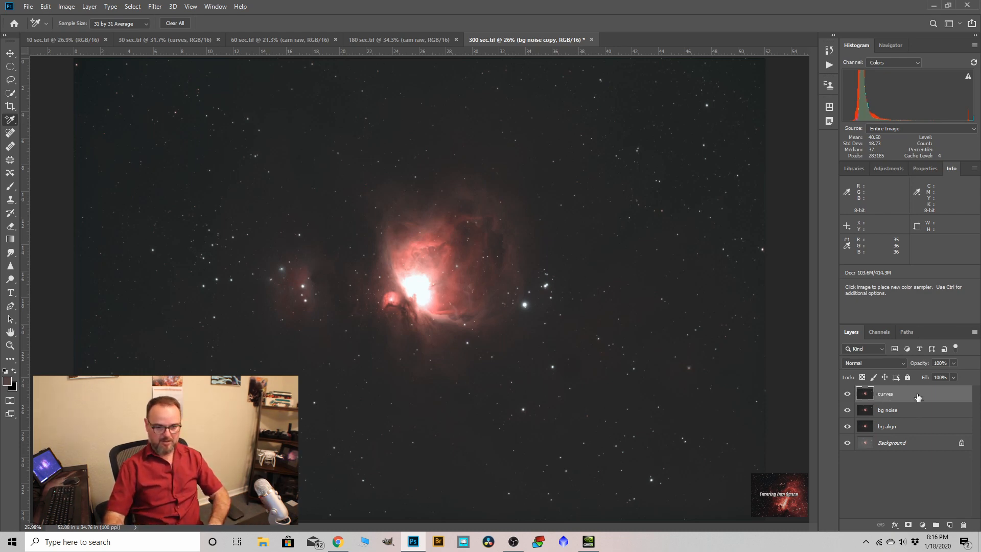
# Step: Start a Curves adjustment on the curves layer and anchor the dark tones with points at 35/35 and 25/25
pyautogui.click(67, 6)
pyautogui.moveTo(148, 34)
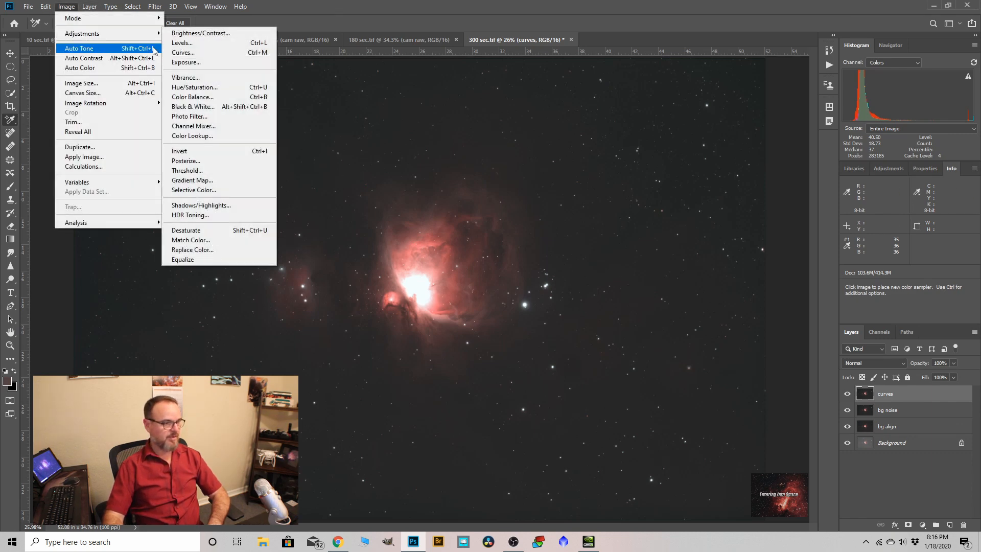
pyautogui.click(183, 52)
pyautogui.click(601, 361)
pyautogui.click(649, 313)
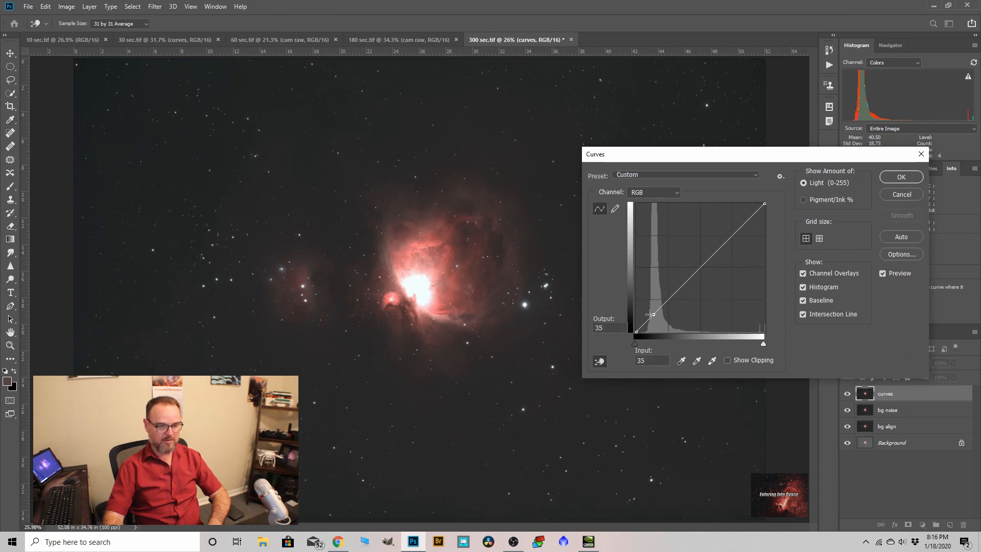
pyautogui.moveTo(649, 320); pyautogui.dragTo(649, 320)
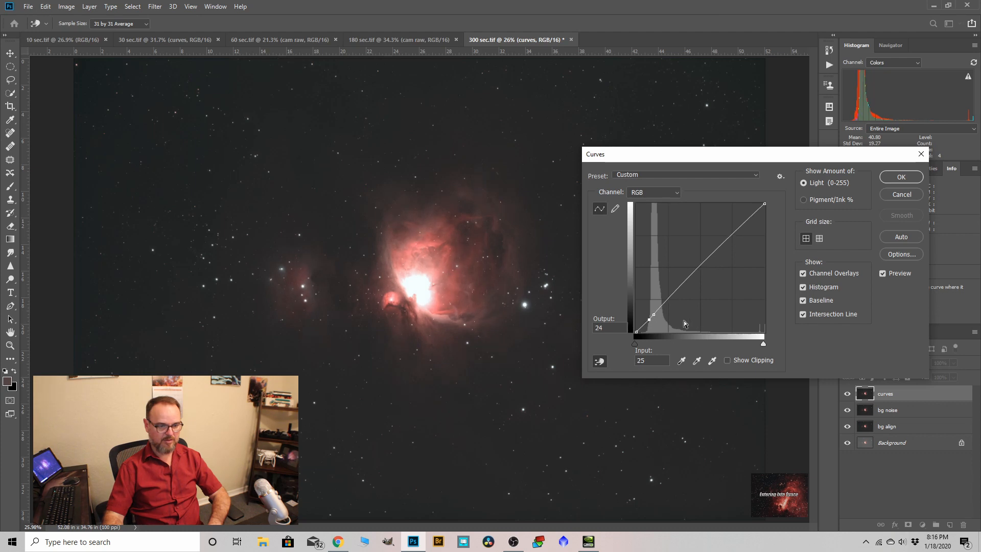
pyautogui.press('BackSpace')
pyautogui.write('5')
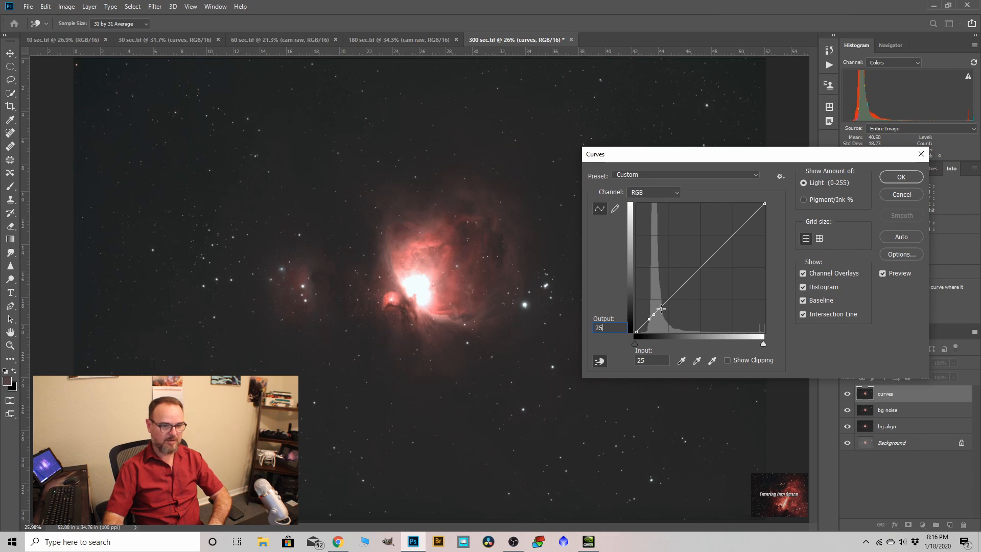
# Step: Add a curve point at input 47 with output 59 to brighten the nebula, apply it and inspect the result
pyautogui.moveTo(660, 308); pyautogui.dragTo(659, 302)
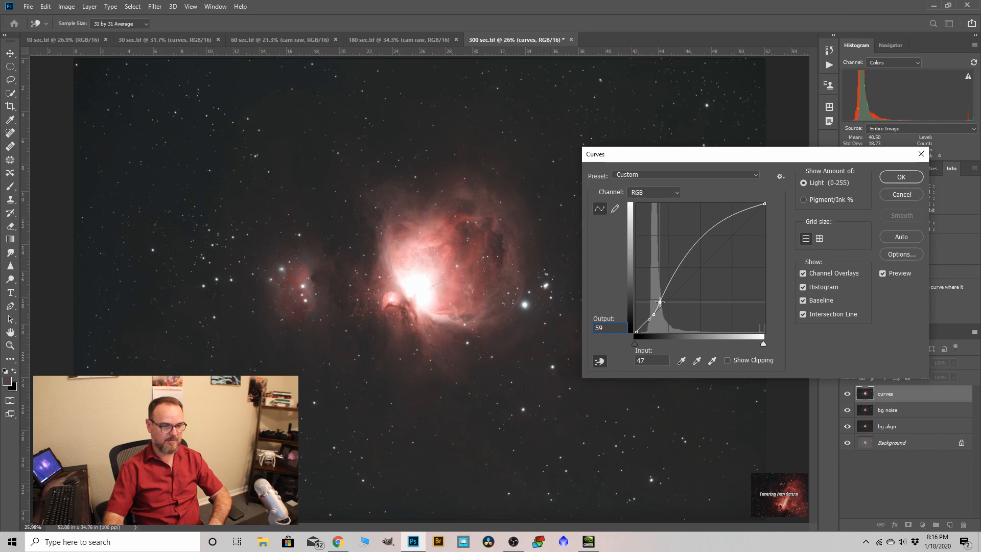
pyautogui.click(901, 178)
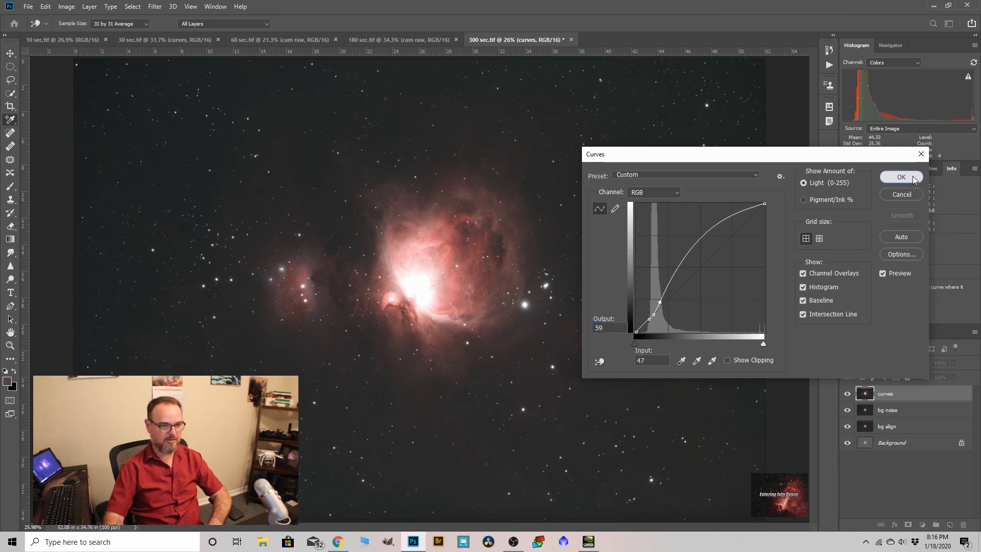
pyautogui.scroll(4, 412, 252)
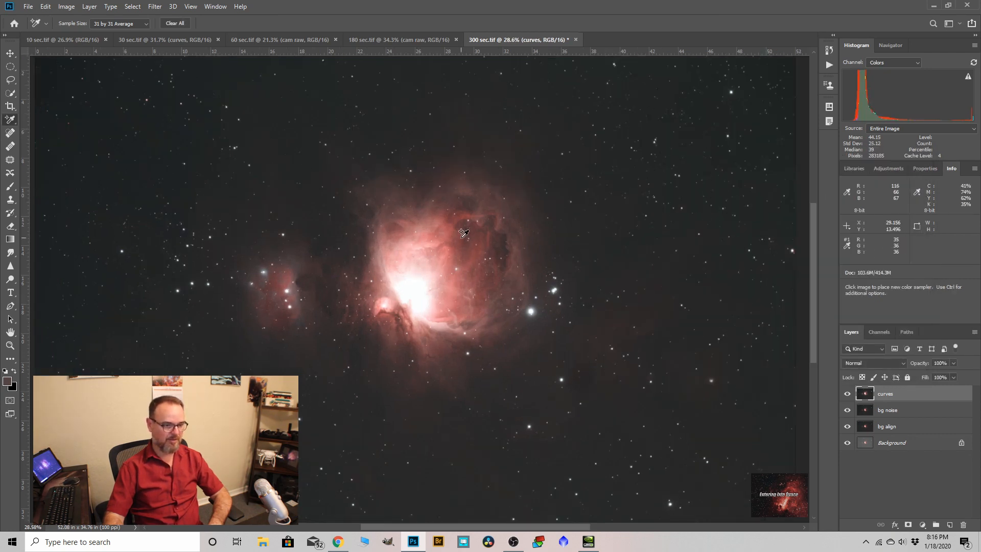
pyautogui.scroll(-2, 503, 363)
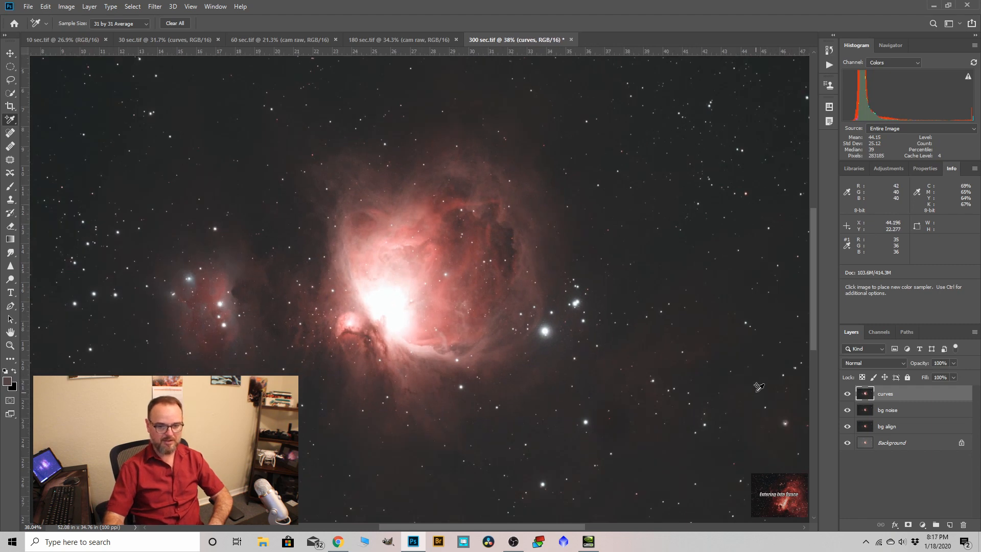
pyautogui.scroll(-2, 454, 195)
pyautogui.scroll(-1, 454, 195)
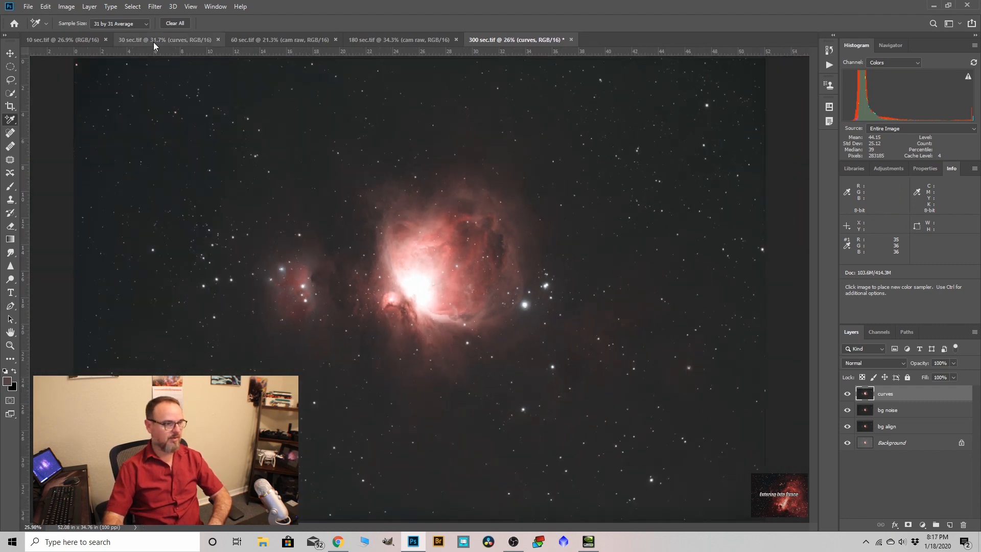
# Step: Start another Curves adjustment on the curves layer and anchor the dark tones with points at 36/36 and 26/26
pyautogui.click(90, 6)
pyautogui.moveTo(66, 6)
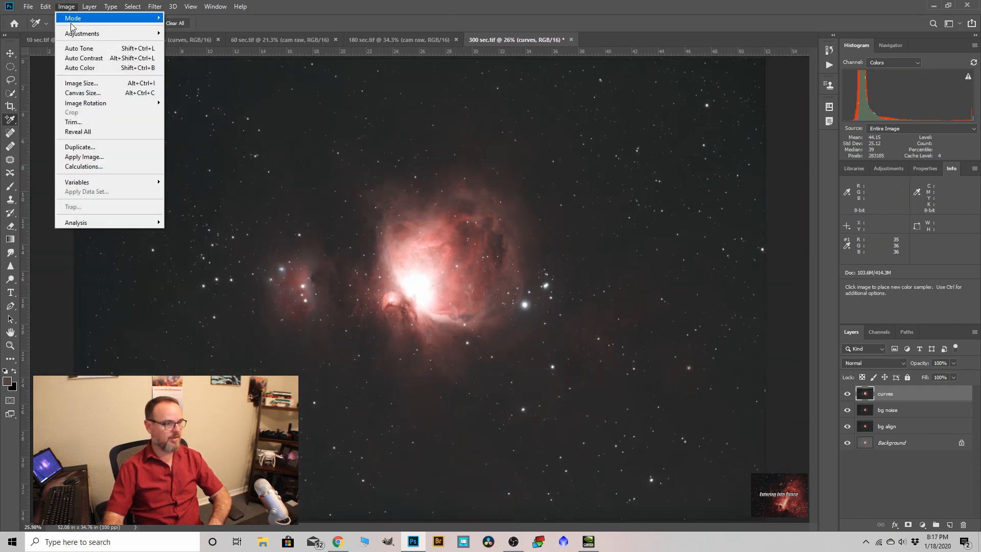
pyautogui.moveTo(80, 34)
pyautogui.click(186, 52)
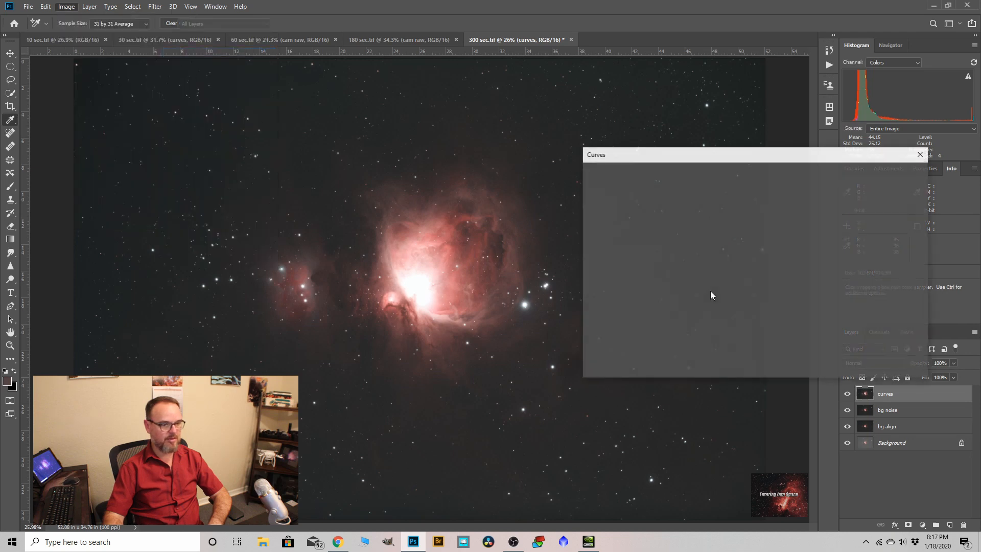
pyautogui.click(600, 362)
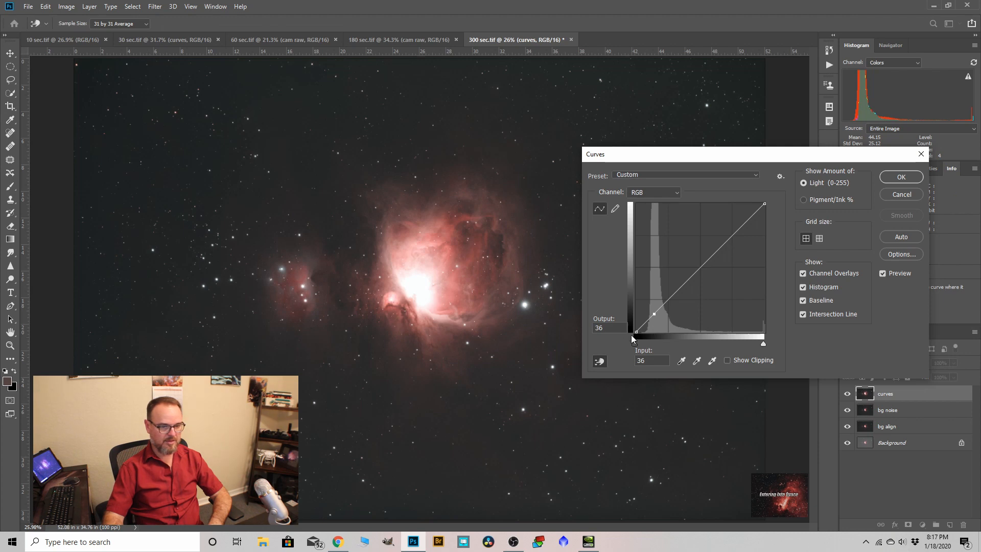
pyautogui.click(649, 317)
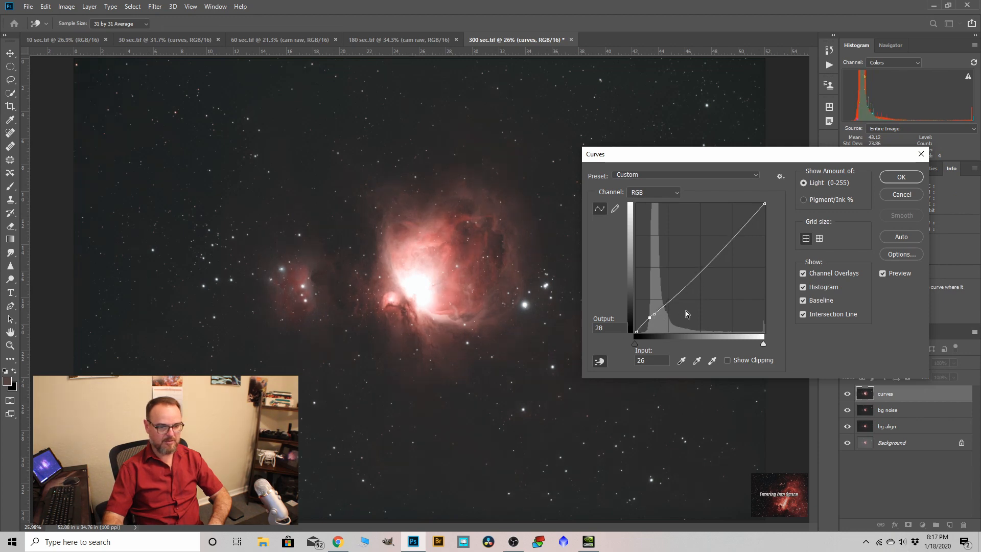
pyautogui.doubleClick(608, 327)
pyautogui.write('26')
# Step: Add a curve point from the nebula, raise it to input 65 and output 80, and apply the Curves adjustment
pyautogui.keyDown('ctrl'); pyautogui.click(521, 261); pyautogui.keyUp('ctrl')
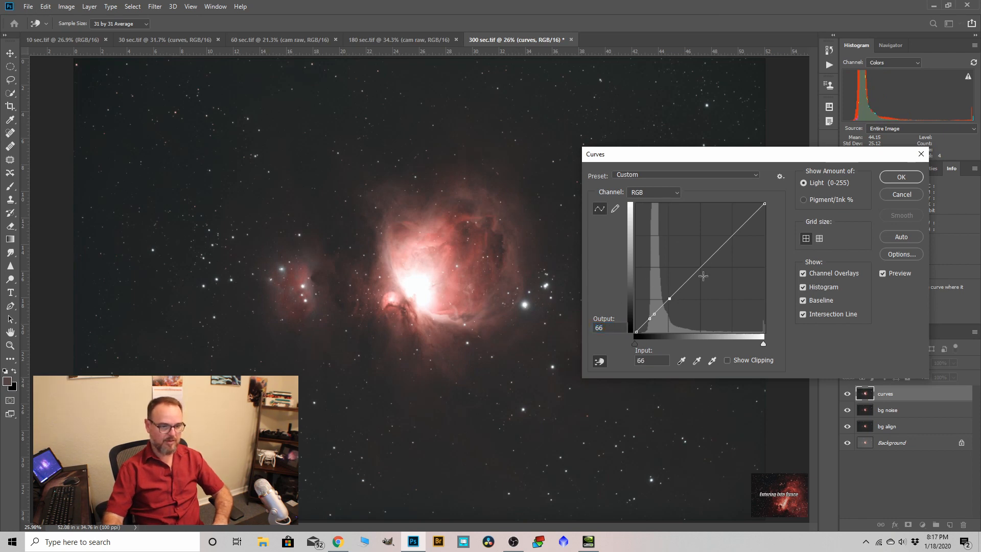
pyautogui.moveTo(669, 298); pyautogui.dragTo(669, 290)
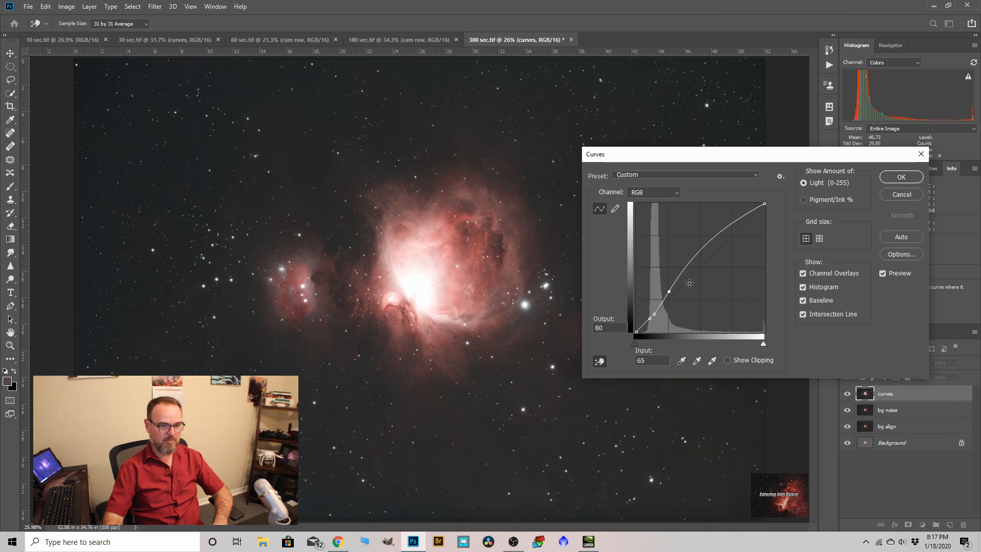
pyautogui.click(907, 177)
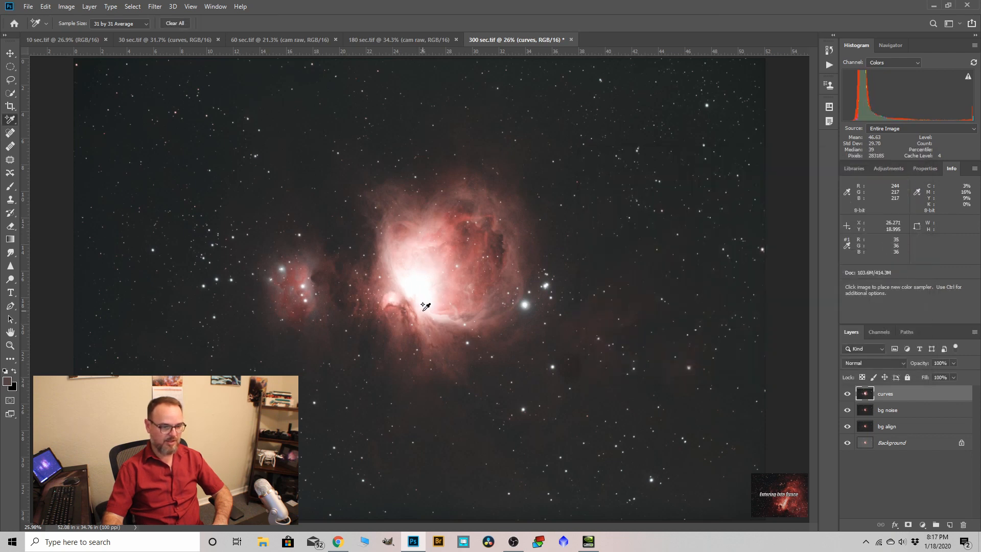
# Step: Duplicate the curves layer and rename the copy as "space"
pyautogui.scroll(1, 425, 306)
pyautogui.moveTo(884, 398); pyautogui.dragTo(949, 524)
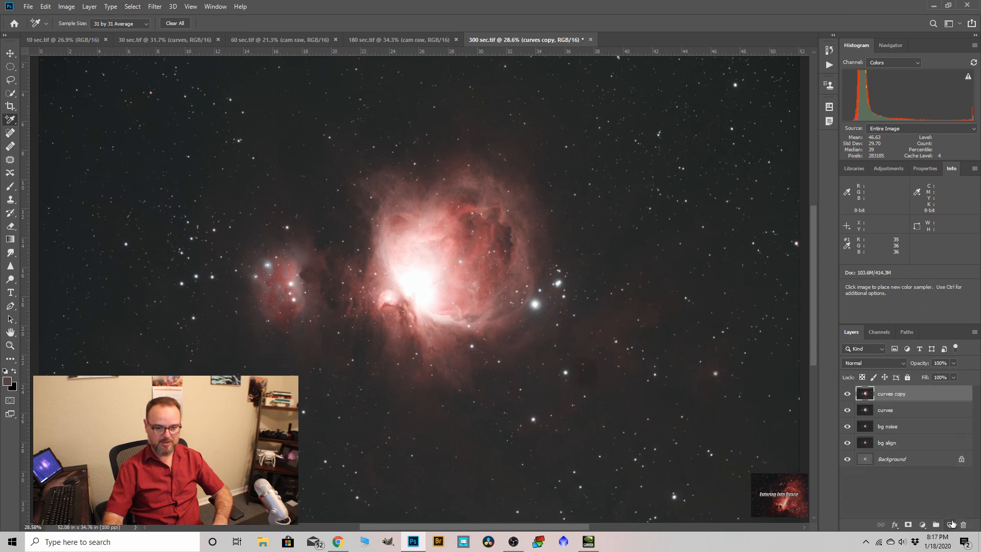
pyautogui.doubleClick(888, 394)
pyautogui.write('spac')
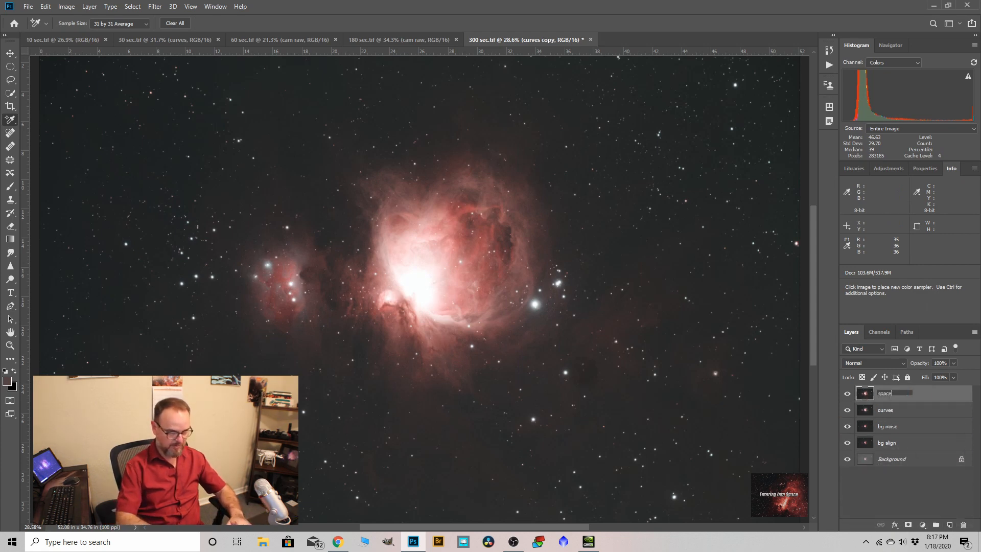
pyautogui.write('e')
pyautogui.press('Return')
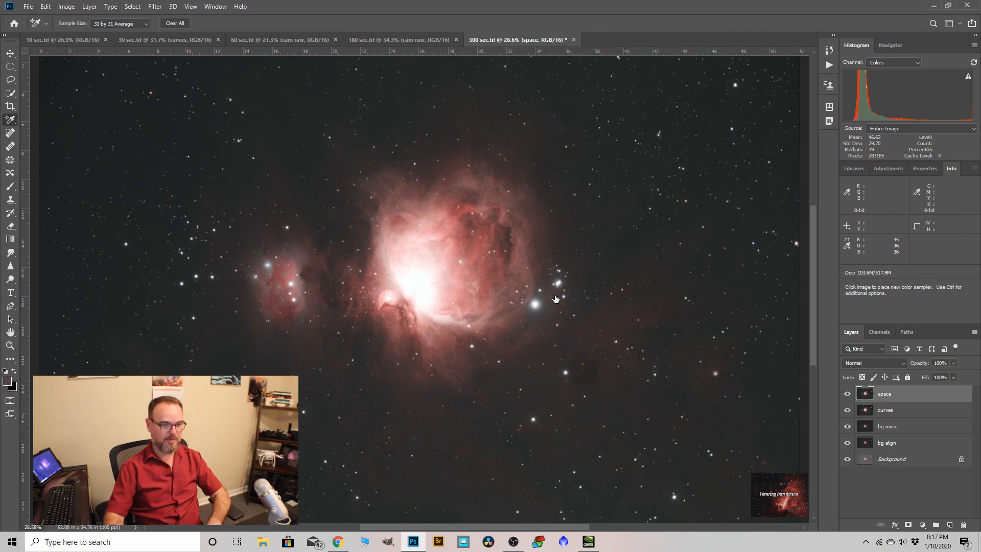
# Step: Run the Space Noise Reduction action on the space layer and inspect the nebula and background
pyautogui.click(828, 65)
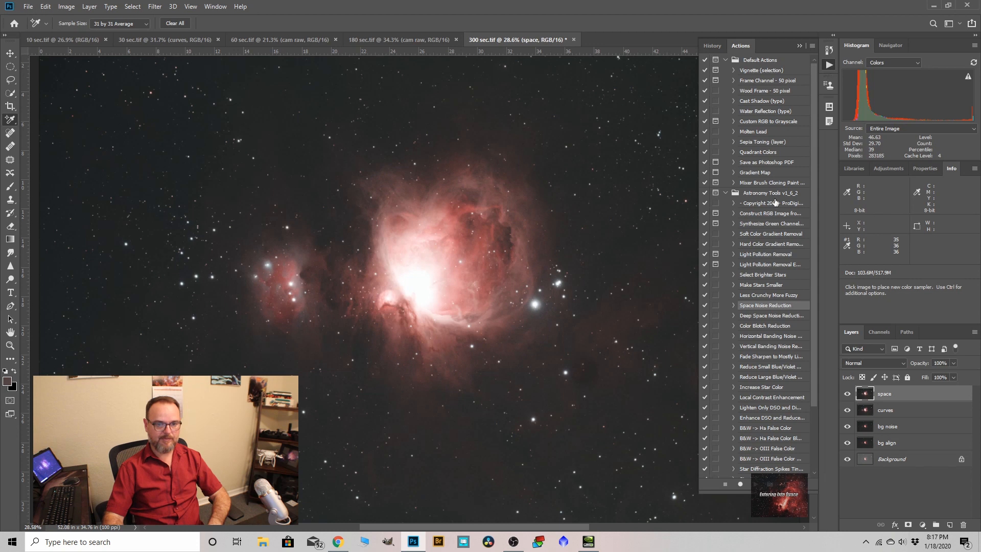
pyautogui.click(751, 484)
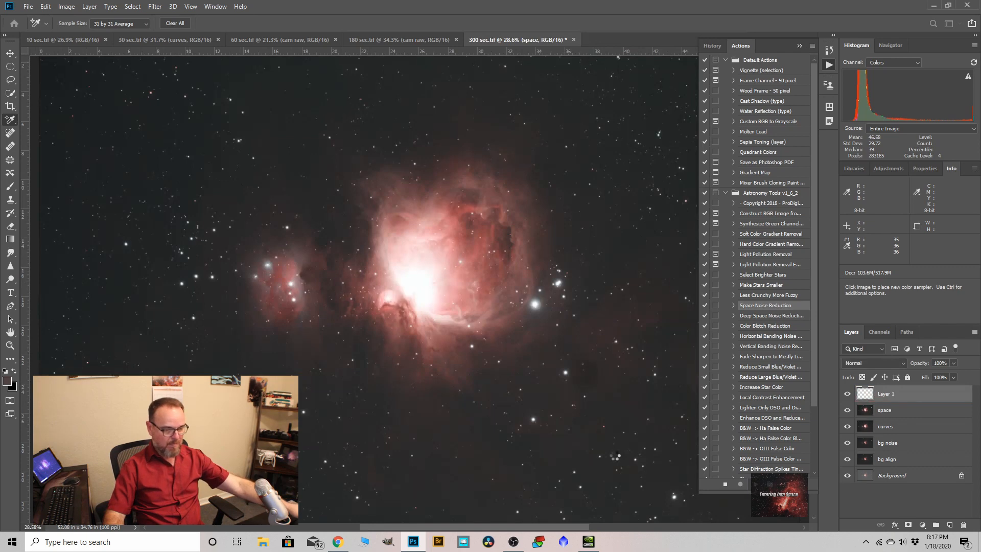
pyautogui.scroll(1, 569, 365)
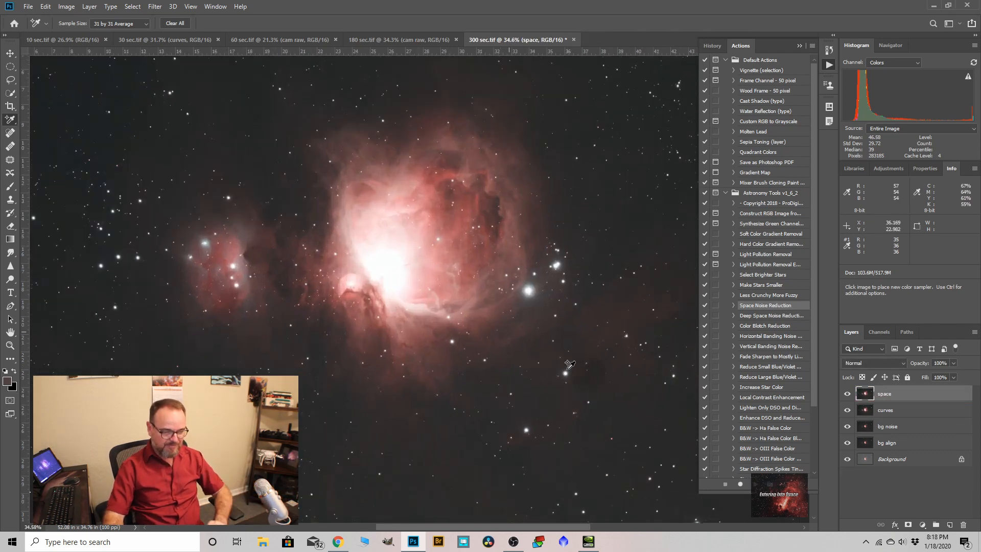
pyautogui.scroll(1, 569, 364)
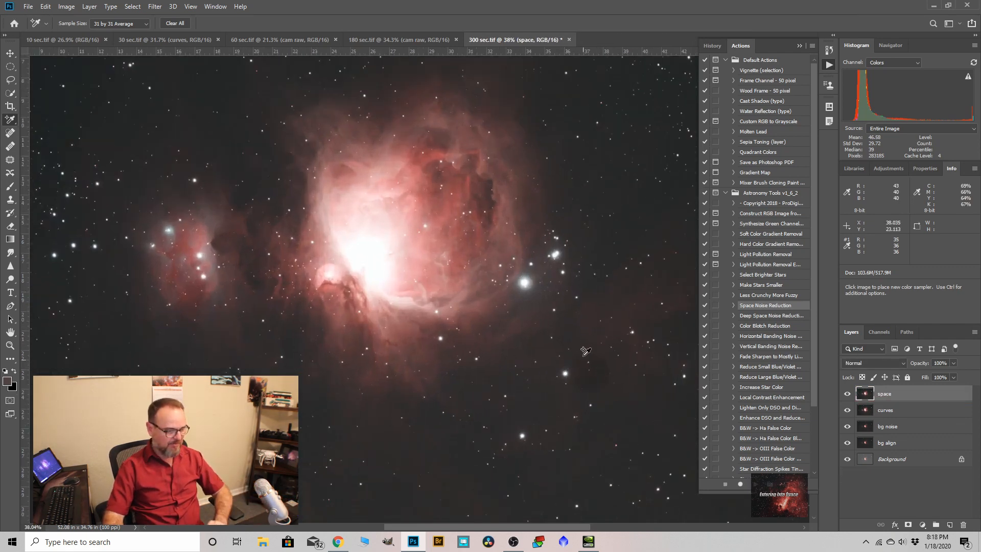
pyautogui.scroll(-3, 583, 358)
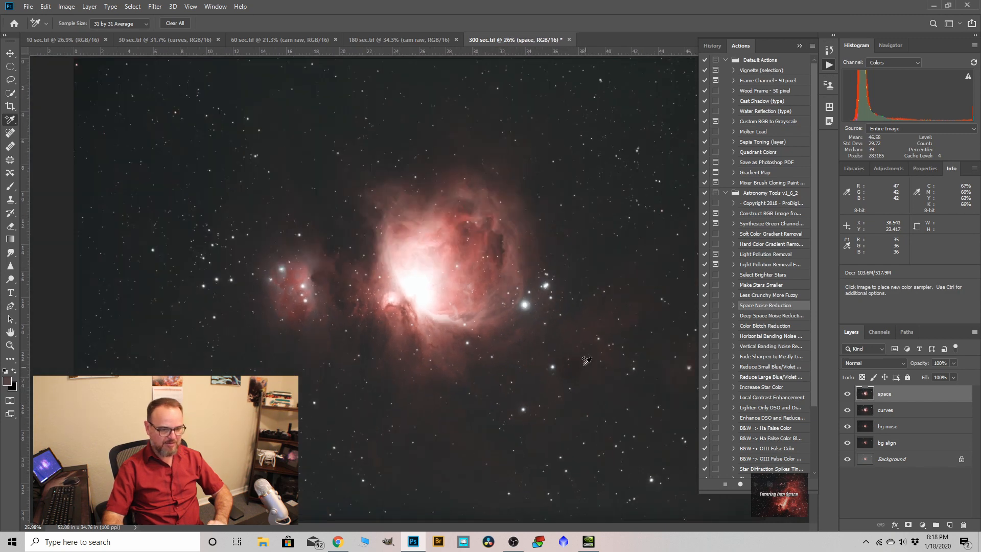
pyautogui.scroll(-1, 450, 309)
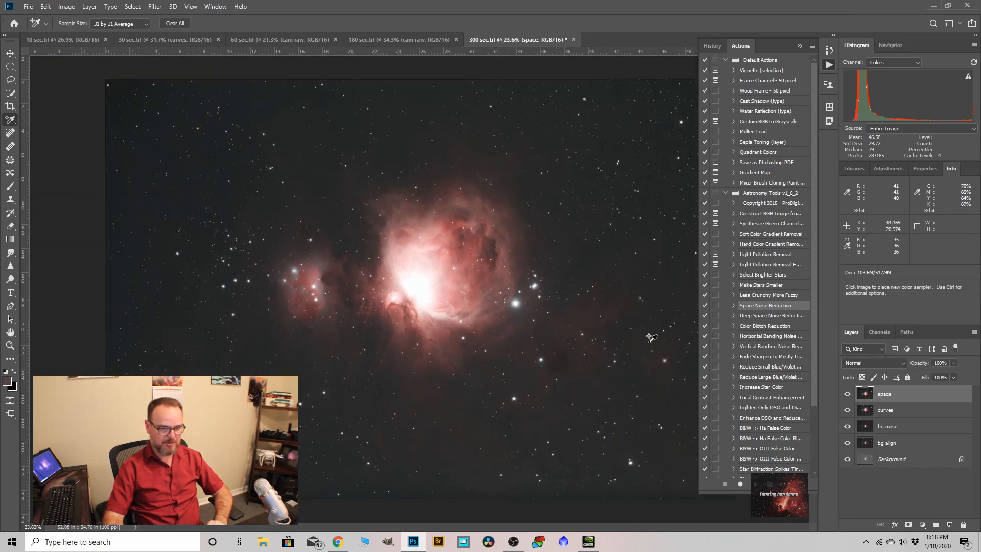
# Step: Compare the nebula's detail with the space layer hidden and shown, and reduce that layer's opacity to 67%
pyautogui.scroll(1, 463, 293)
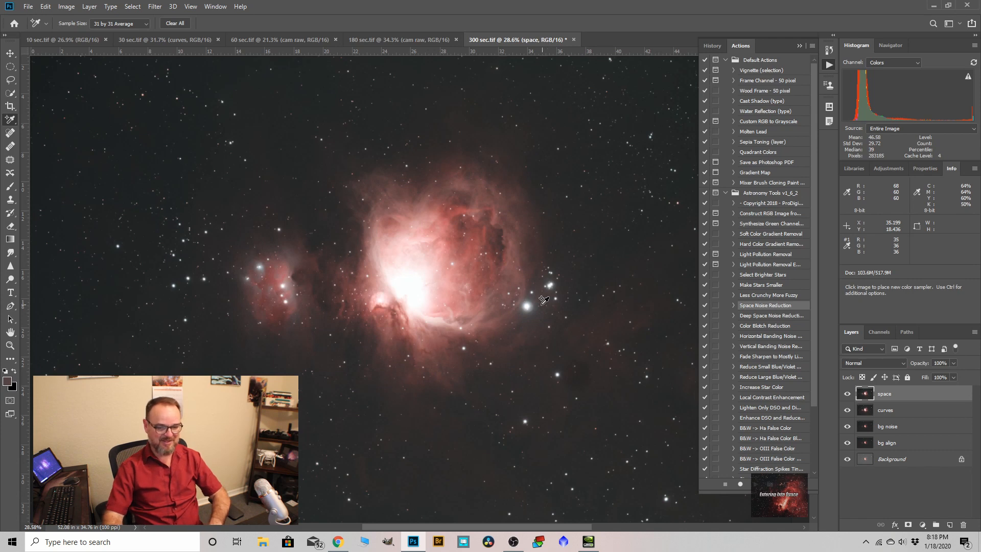
pyautogui.scroll(4, 516, 211)
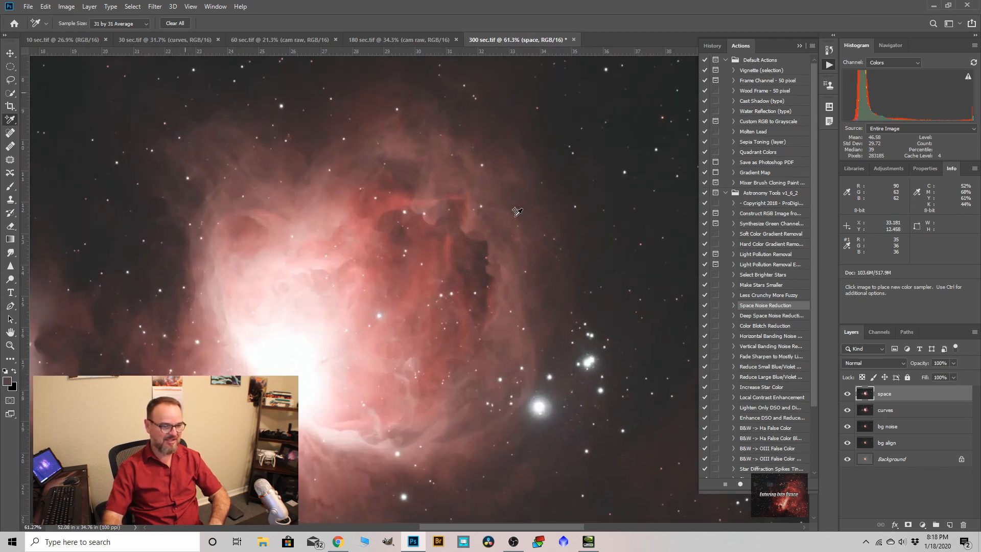
pyautogui.click(848, 394)
pyautogui.click(847, 394)
pyautogui.click(848, 394)
pyautogui.click(847, 393)
pyautogui.click(848, 394)
pyautogui.click(847, 393)
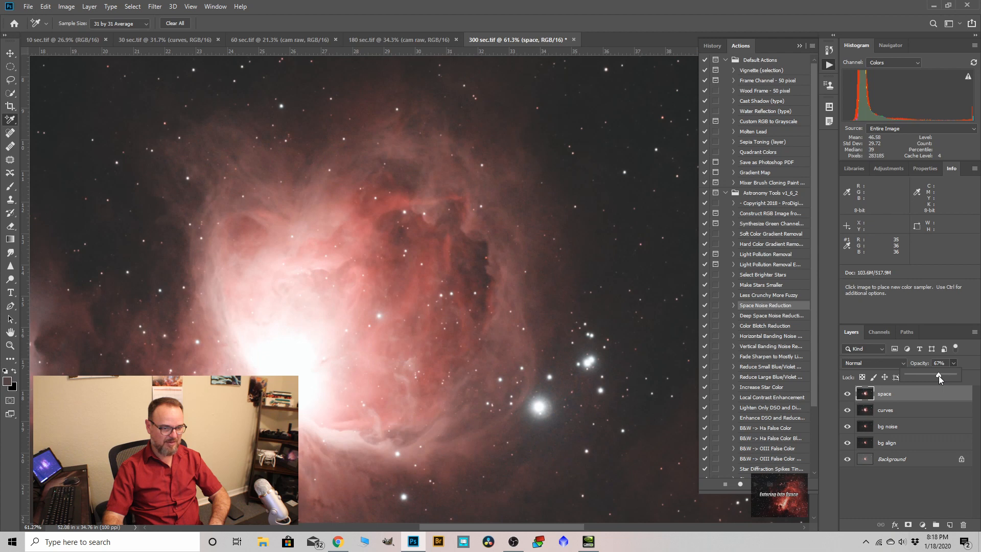
# Step: Merge the space layer down into the curves layer
pyautogui.rightClick(893, 395)
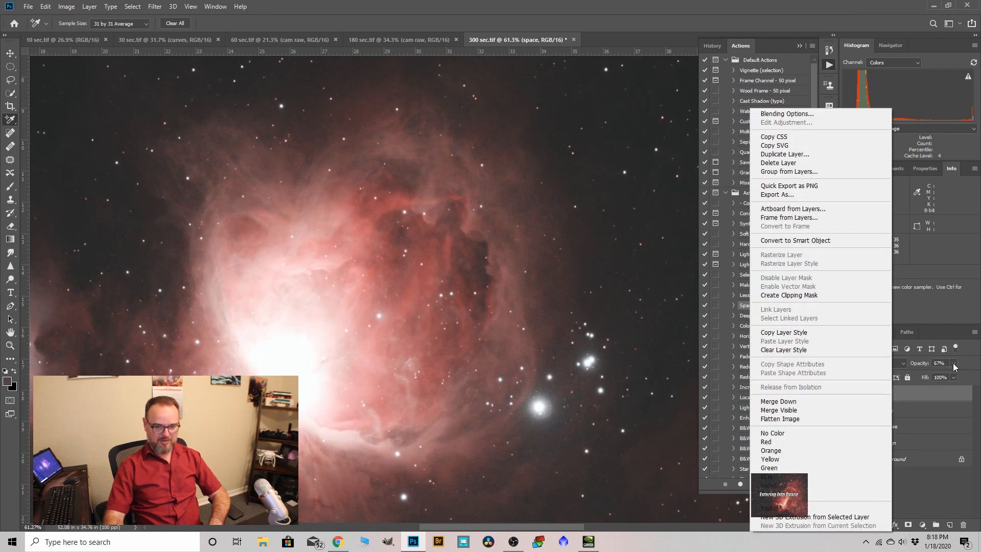
pyautogui.press('Escape')
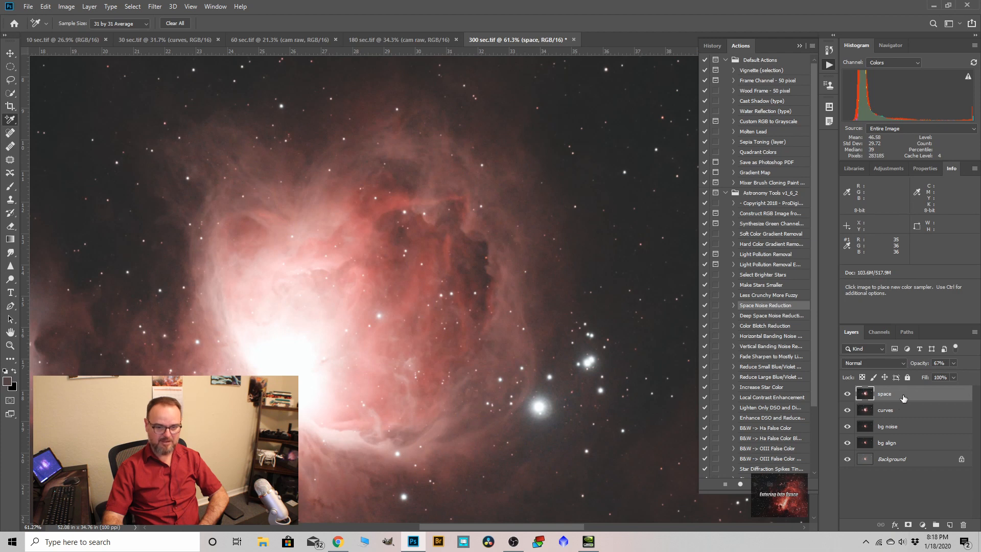
pyautogui.rightClick(889, 394)
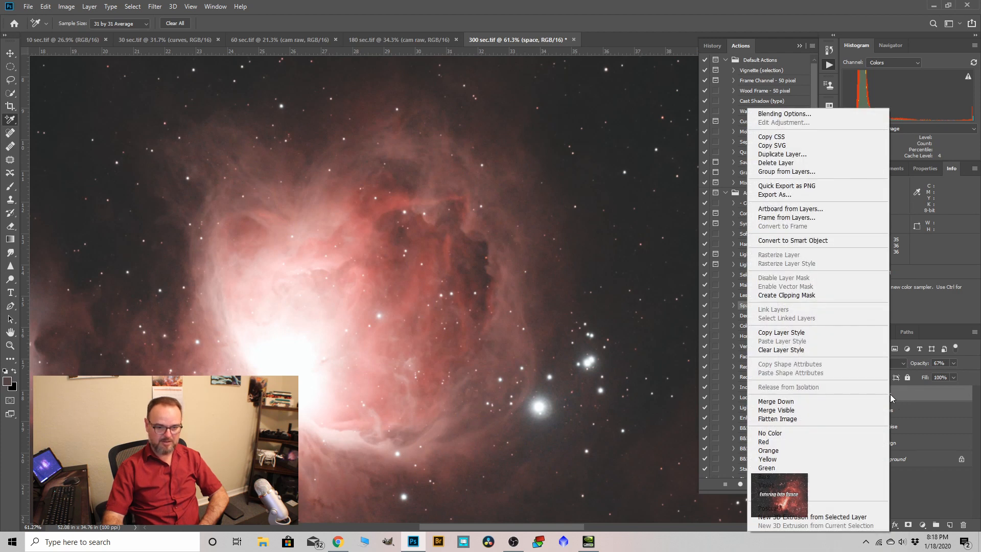
pyautogui.click(807, 401)
# Step: Duplicate the curves layer, inspect the whole nebula and rename the copy as "select n mask"
pyautogui.moveTo(890, 400); pyautogui.dragTo(946, 524)
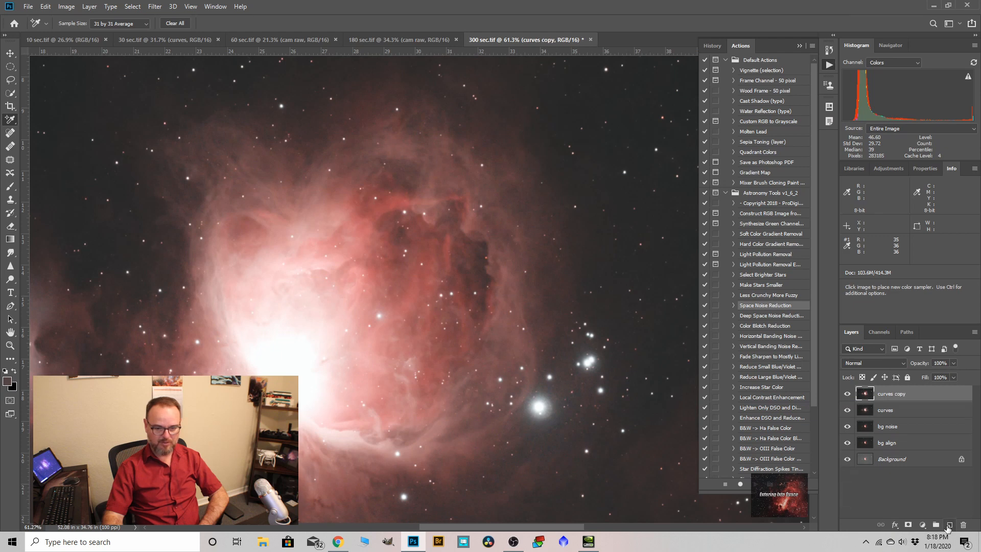
pyautogui.scroll(-1, 595, 350)
pyautogui.scroll(-4, 595, 350)
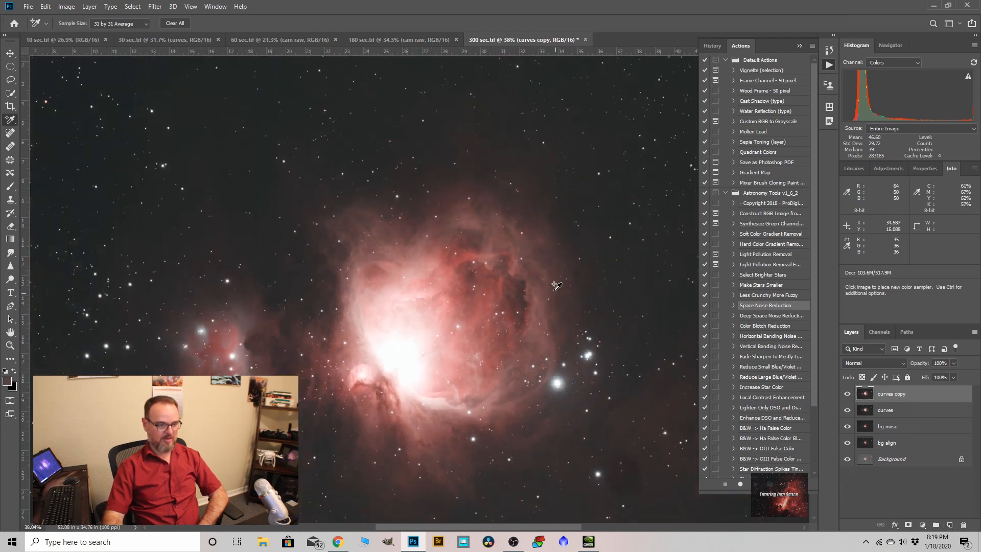
pyautogui.scroll(1, 499, 350)
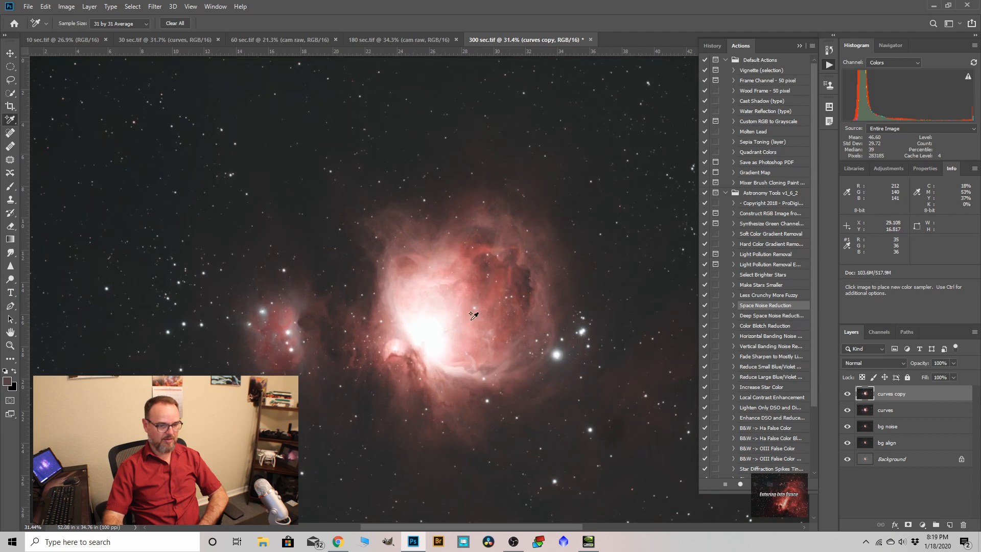
pyautogui.doubleClick(894, 395)
pyautogui.write('select n mask')
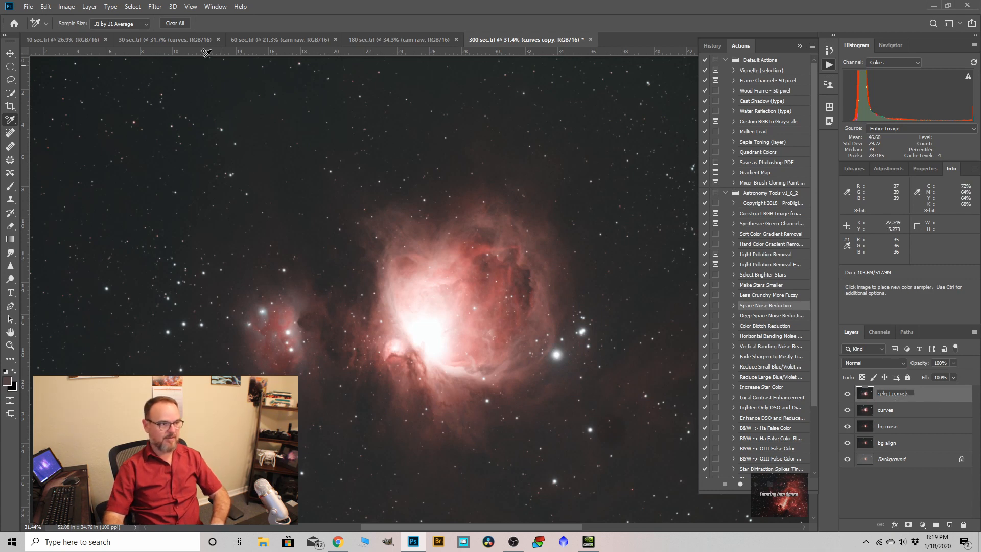
pyautogui.press('Return')
# Step: Select the nebula's pink tones with Color Range, using Sampled Colors and a fuzziness of 101
pyautogui.click(133, 7)
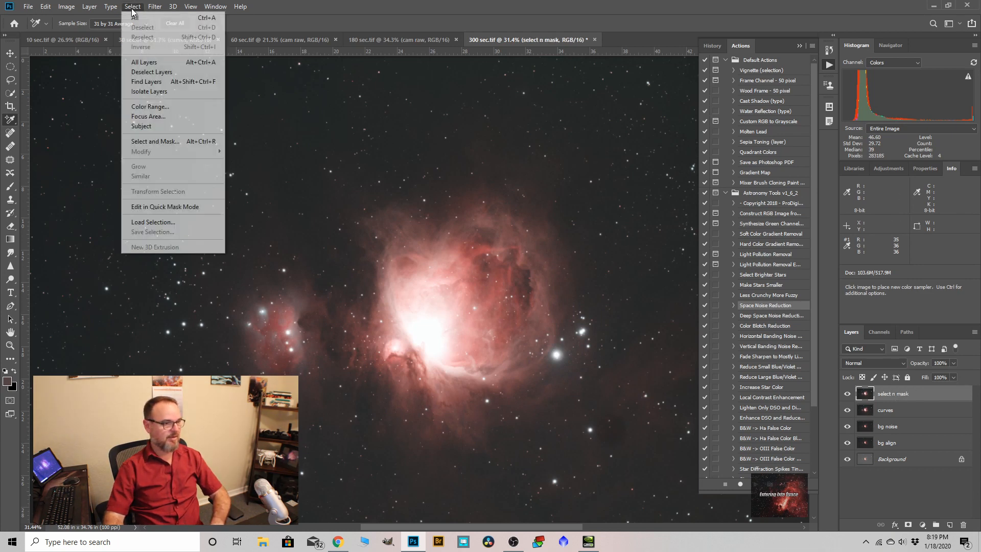
pyautogui.click(145, 106)
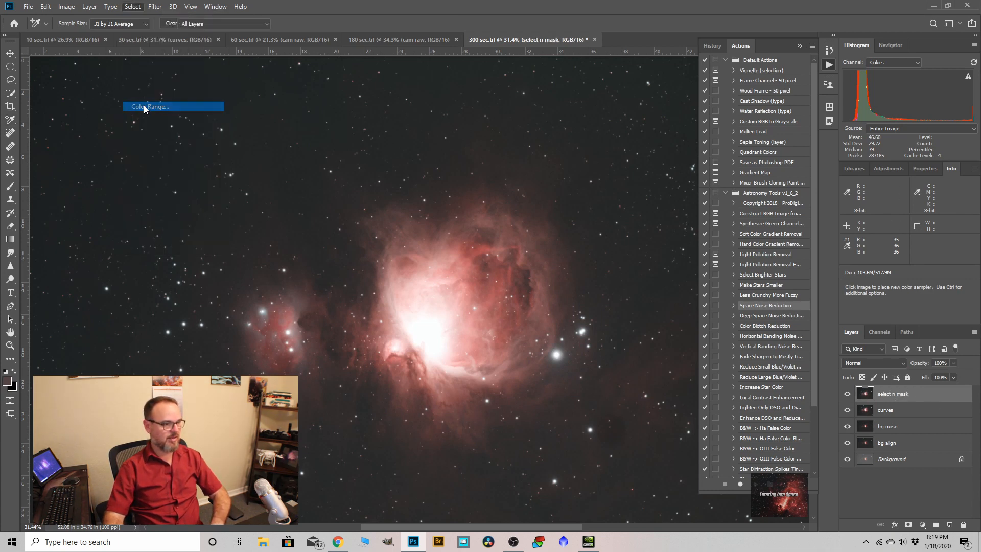
pyautogui.click(392, 304)
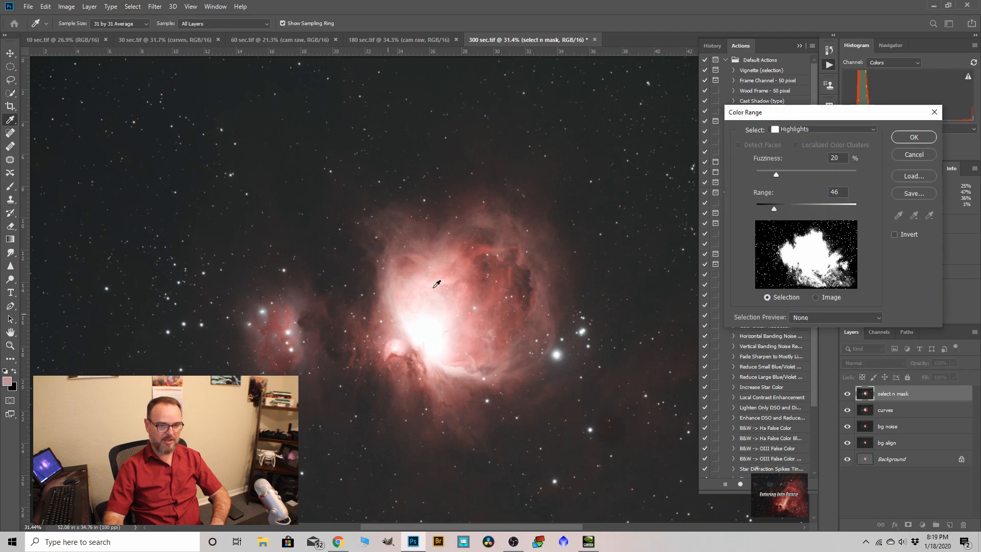
pyautogui.click(874, 132)
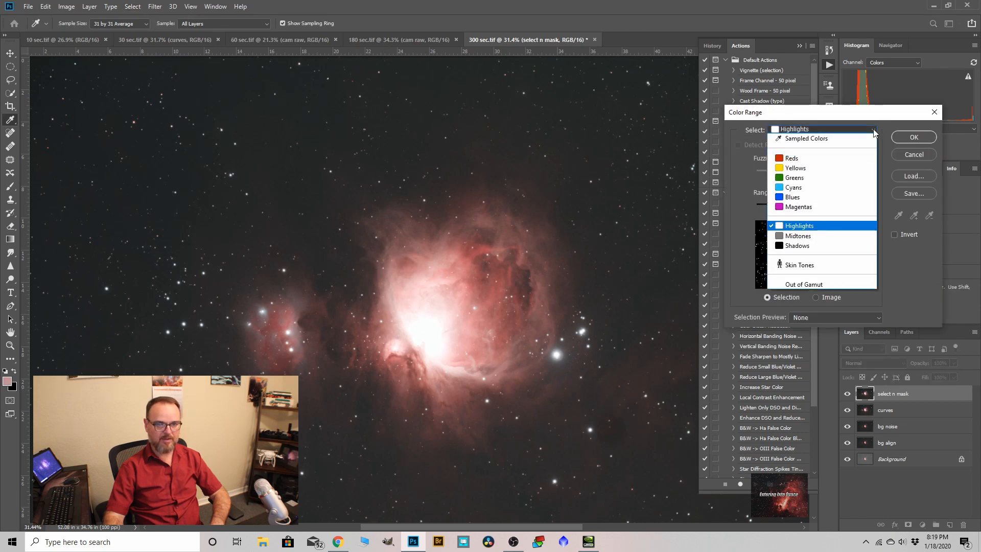
pyautogui.click(794, 139)
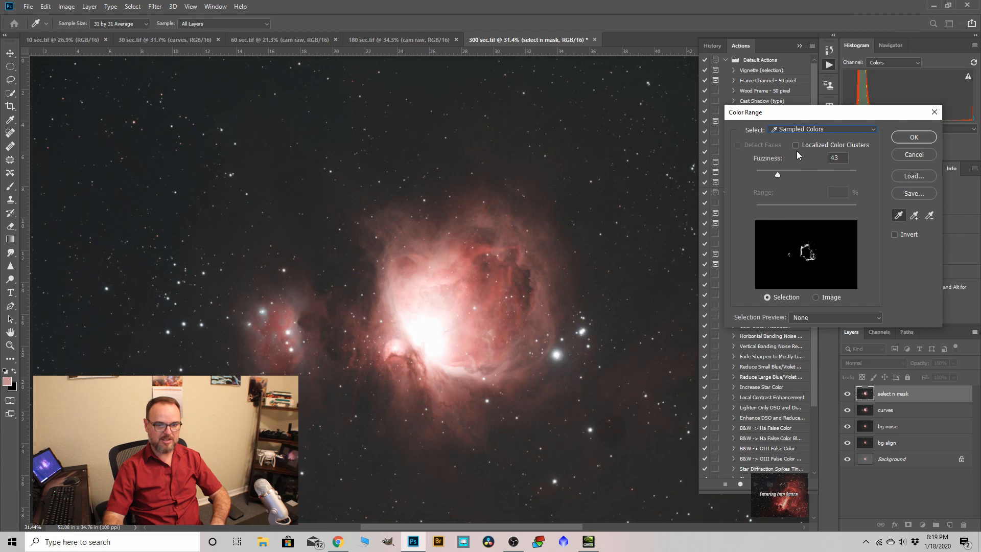
pyautogui.moveTo(777, 175); pyautogui.dragTo(807, 176)
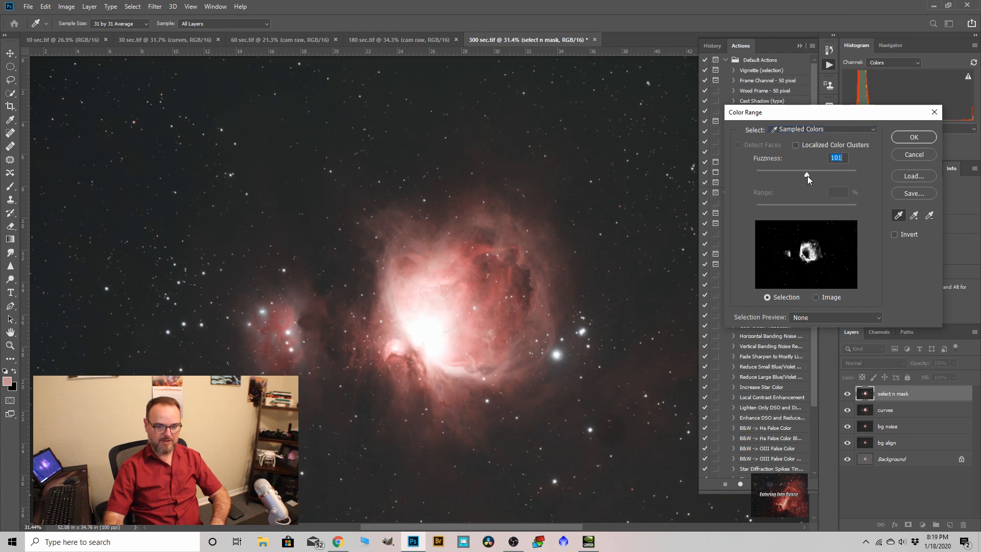
pyautogui.click(913, 137)
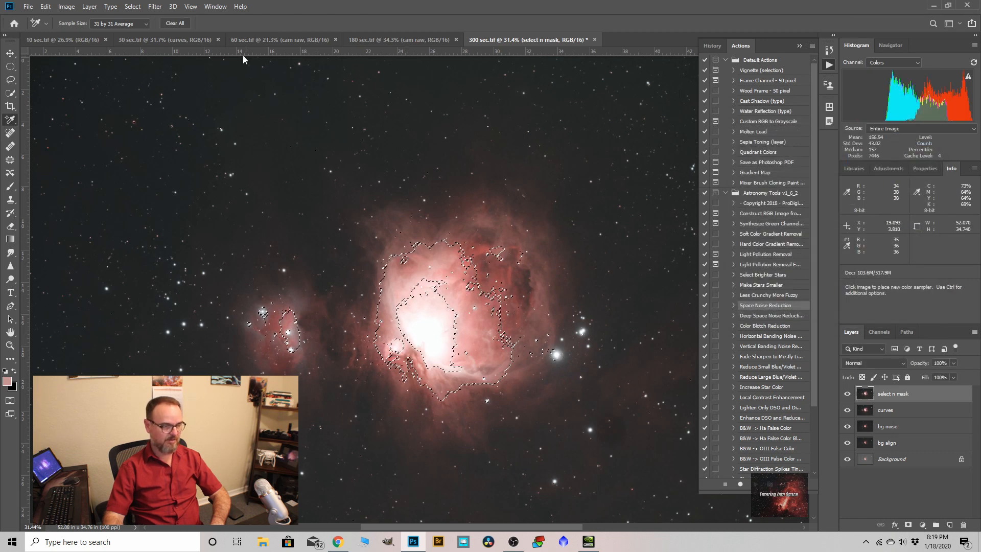
# Step: Feather the nebula selection by 41.8 px with Select and Mask and copy the selected area onto a new layer
pyautogui.click(133, 7)
pyautogui.click(144, 141)
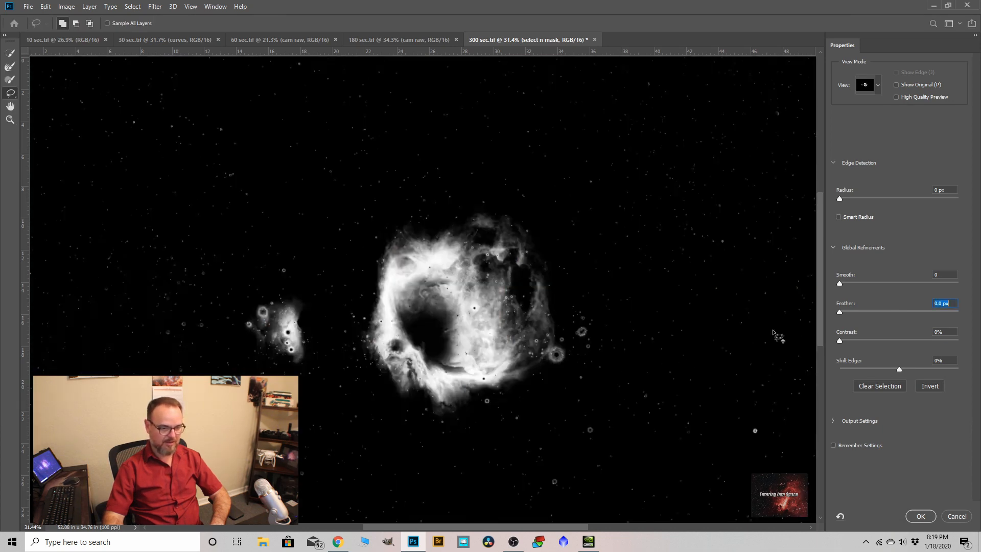
pyautogui.moveTo(839, 311); pyautogui.dragTo(901, 318)
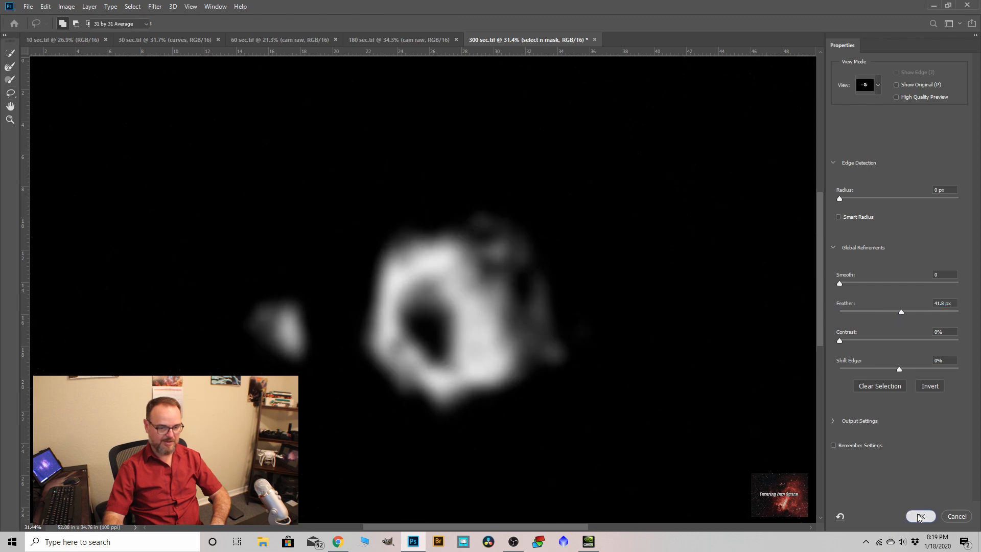
pyautogui.click(919, 516)
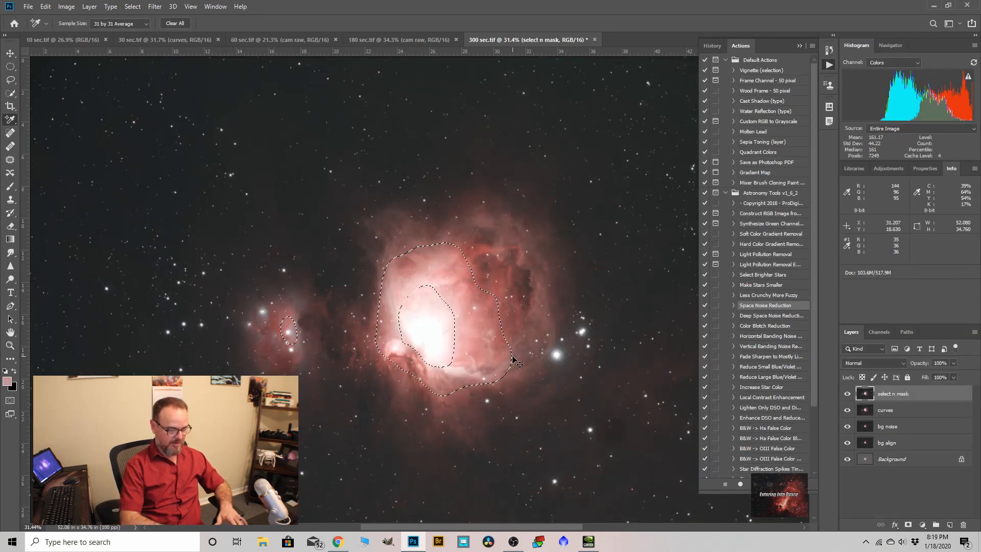
pyautogui.hotkey('ctrl', 'd')
pyautogui.hotkey('ctrl', 'shift', 'alt', 'n')
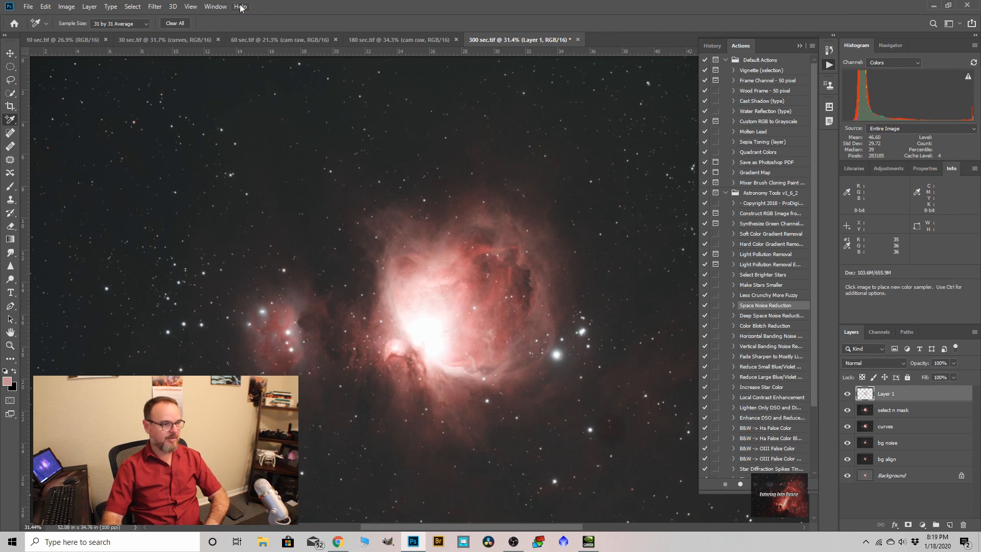
# Step: Apply the Camera Raw filter to the copied nebula layer with Clarity +19, Vibrance +15, Saturation +16 and slightly raised Contrast
pyautogui.click(153, 7)
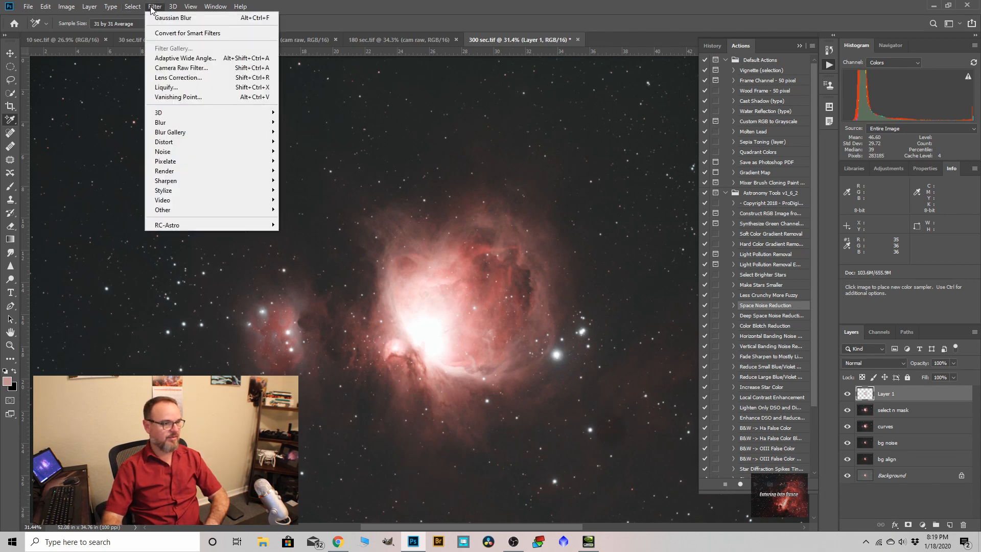
pyautogui.click(166, 67)
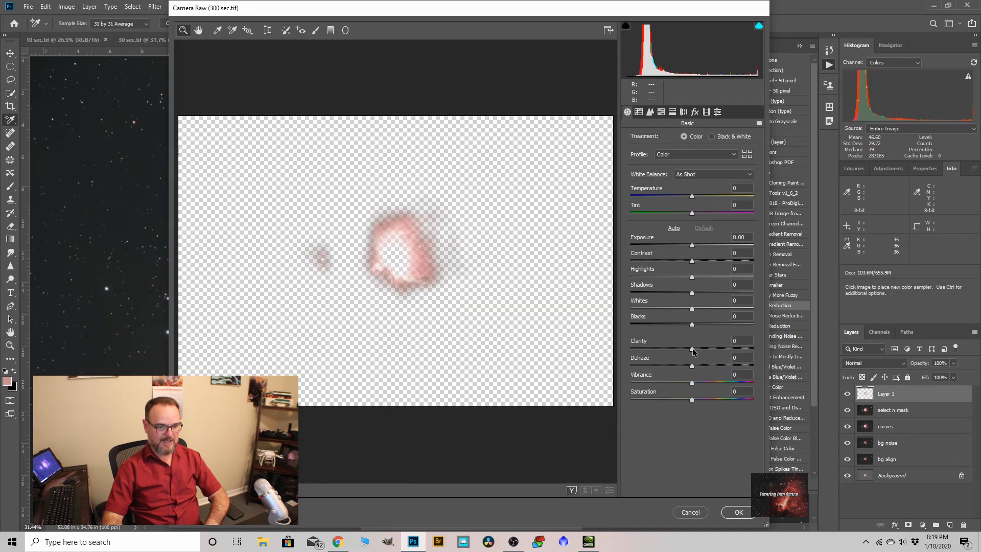
pyautogui.moveTo(694, 348); pyautogui.dragTo(703, 348)
pyautogui.moveTo(691, 382); pyautogui.dragTo(701, 399)
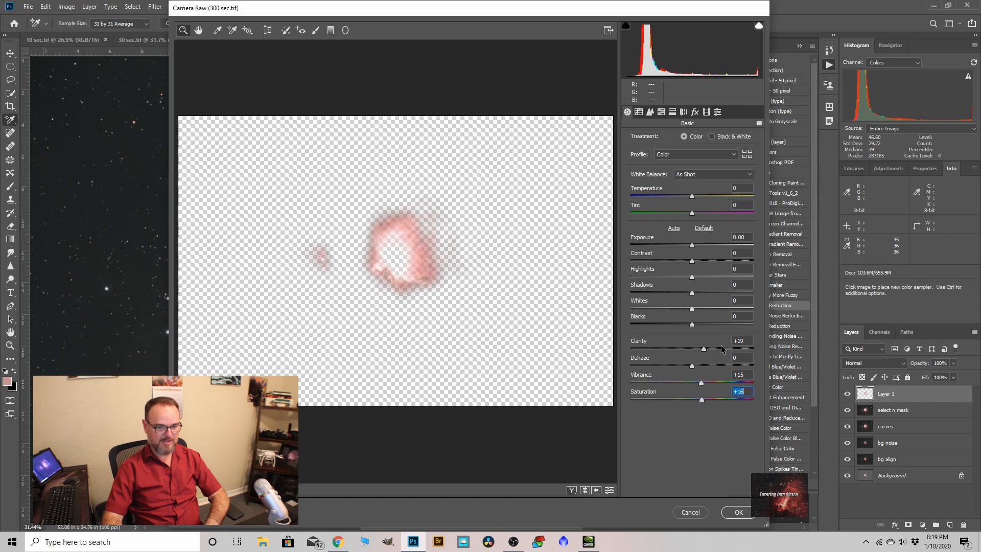
pyautogui.moveTo(691, 260); pyautogui.dragTo(696, 260)
pyautogui.click(649, 113)
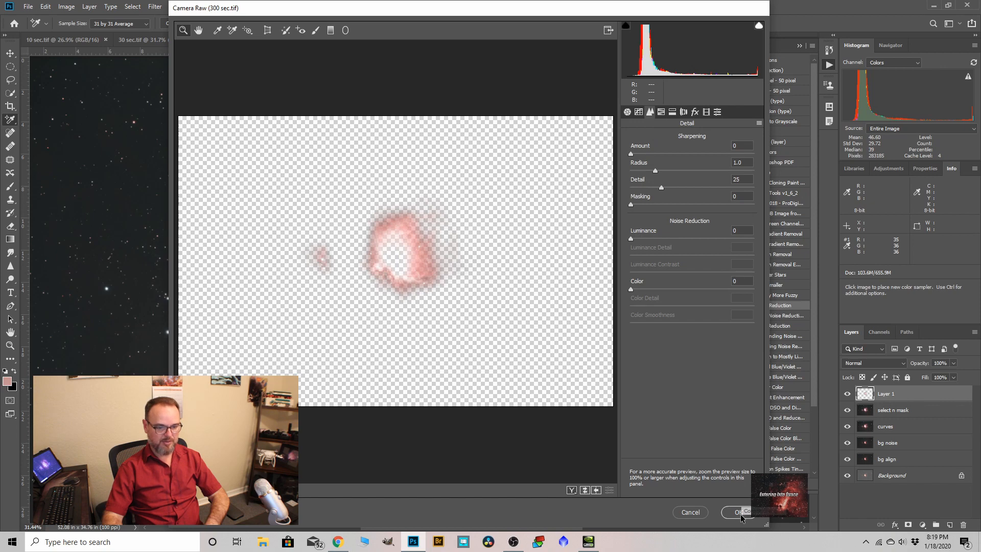
pyautogui.click(691, 516)
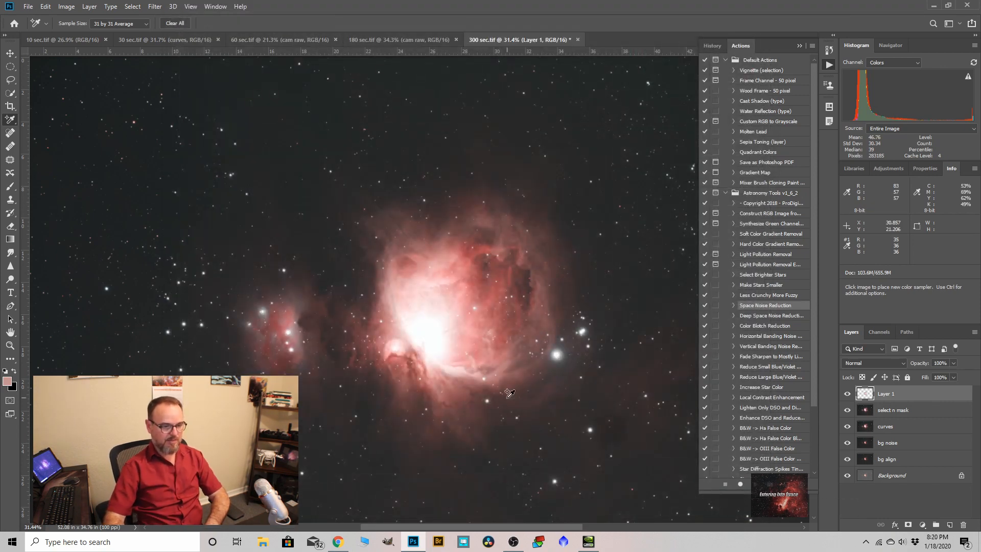
# Step: Compare the nebula with the Camera Raw-adjusted layer hidden and shown
pyautogui.click(849, 394)
pyautogui.click(849, 394)
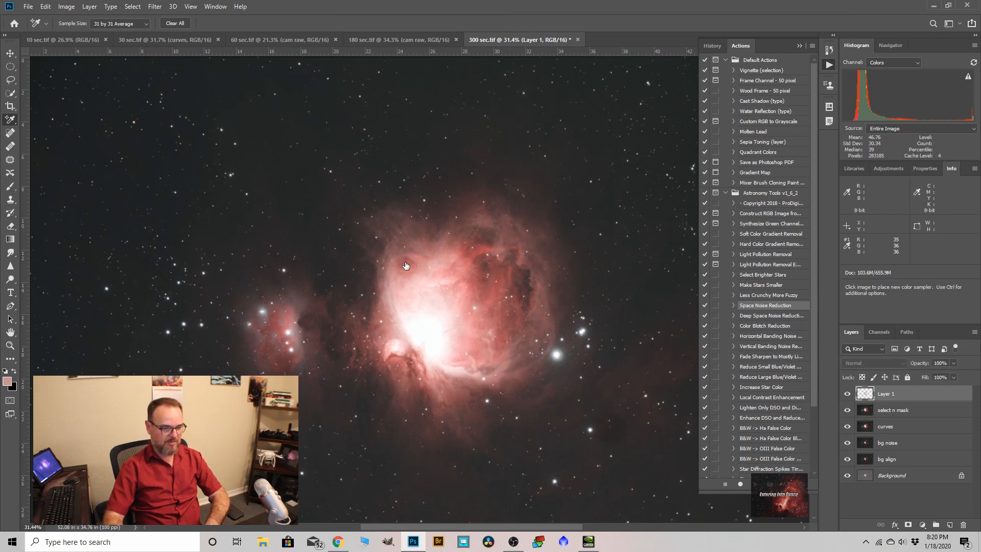
pyautogui.scroll(2, 399, 256)
pyautogui.scroll(-1, 398, 257)
# Step: Duplicate the adjusted nebula layer and preview the Overlay blend mode on the copy
pyautogui.moveTo(940, 396); pyautogui.dragTo(950, 525)
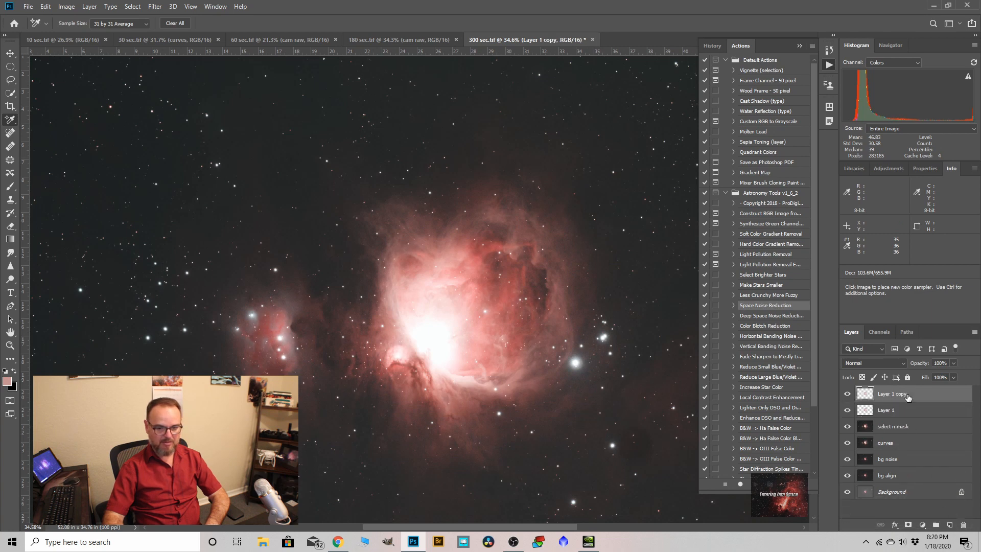
pyautogui.click(894, 364)
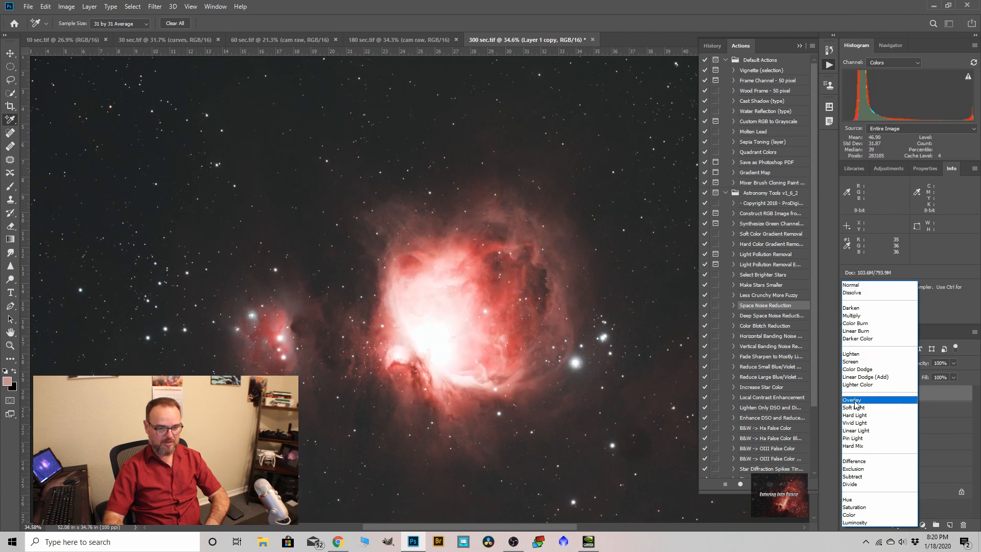
# Step: Blend Layer 1 copy in Overlay mode at 35% opacity and merge it down into Layer 1
pyautogui.click(854, 400)
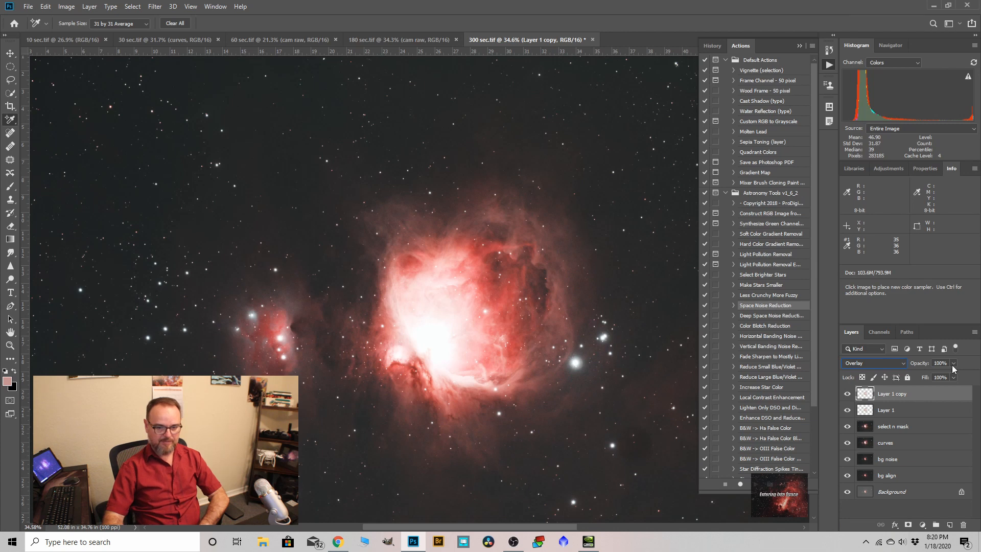
pyautogui.moveTo(913, 378); pyautogui.dragTo(907, 376)
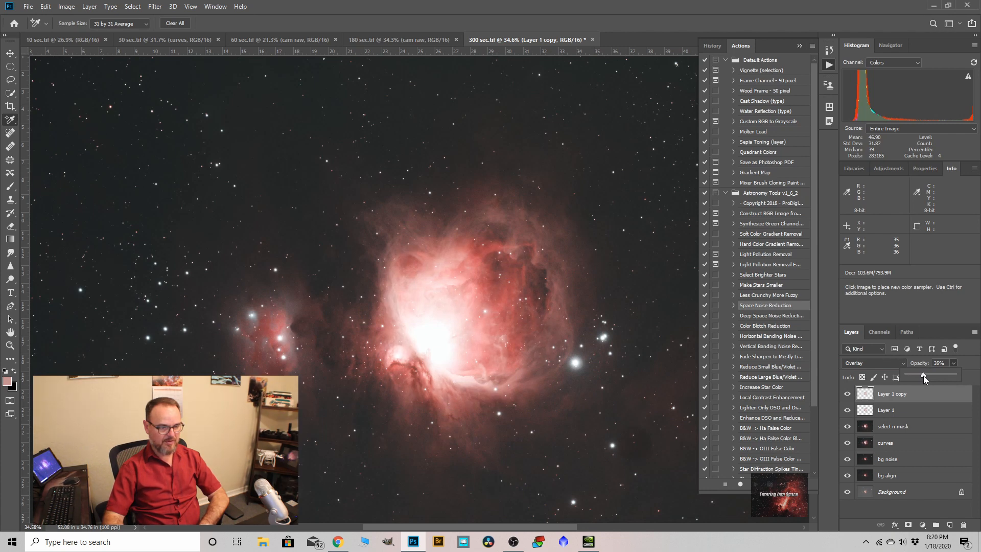
pyautogui.rightClick(894, 394)
pyautogui.click(798, 401)
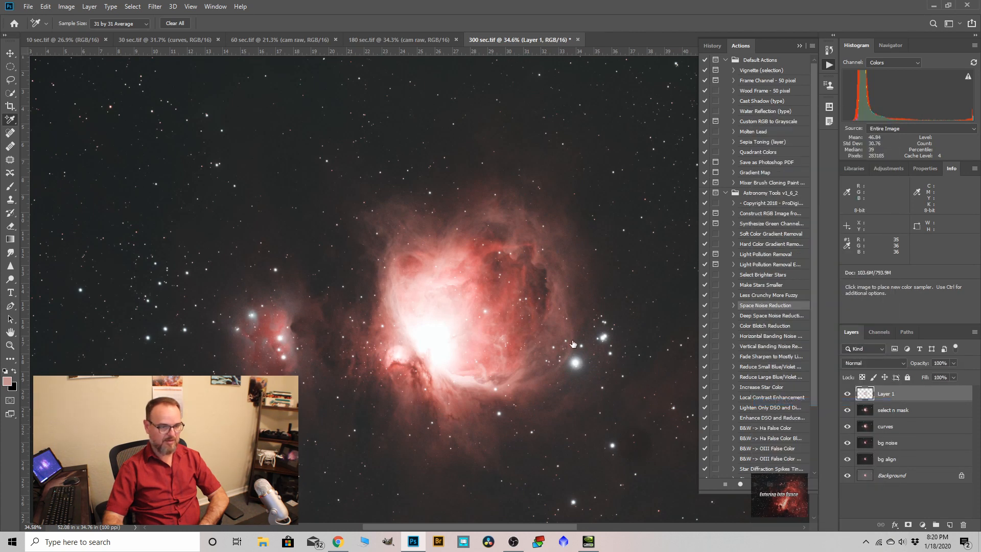
# Step: Start a Selective Color adjustment on Layer 1, target the Neutrals and set Cyan to +8%
pyautogui.click(66, 7)
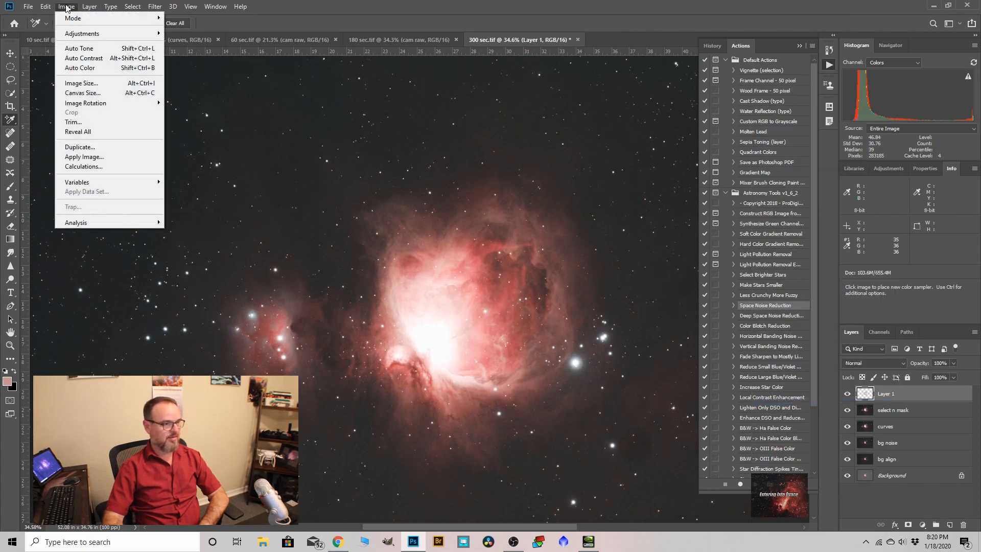
pyautogui.moveTo(84, 33)
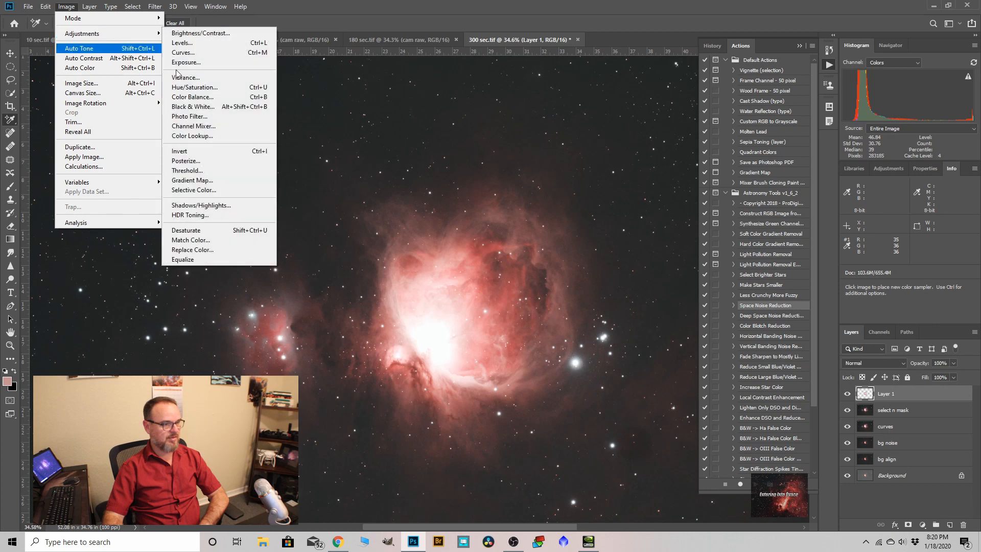
pyautogui.click(199, 190)
pyautogui.click(803, 191)
pyautogui.click(771, 267)
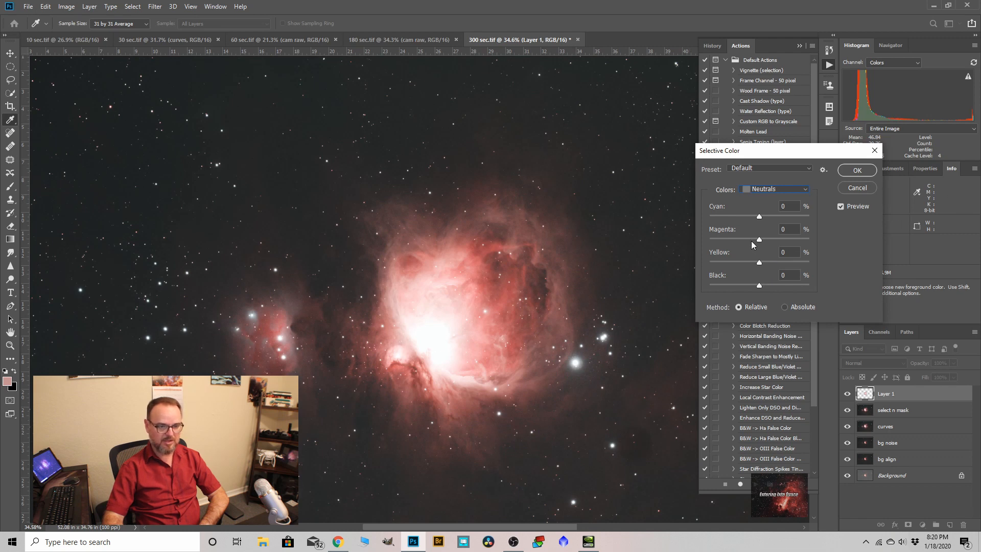
pyautogui.click(758, 216)
pyautogui.moveTo(759, 218); pyautogui.dragTo(748, 220)
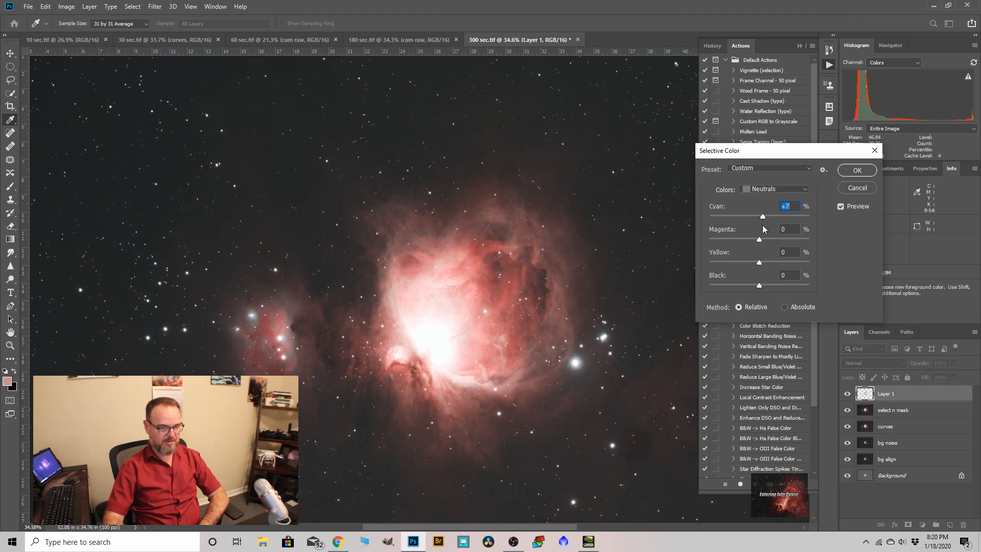
pyautogui.moveTo(765, 225); pyautogui.dragTo(751, 228)
# Step: Set the Neutrals to Magenta -10%, Yellow -19% and Black +4%, compare with the original and apply the Selective Color adjustment
pyautogui.moveTo(760, 240); pyautogui.dragTo(753, 243)
pyautogui.moveTo(758, 262); pyautogui.dragTo(753, 264)
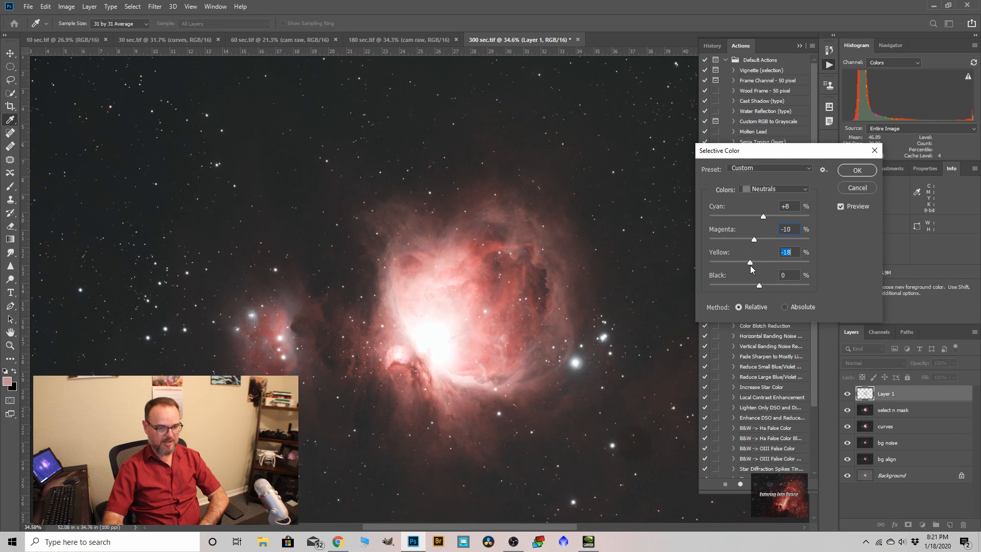
pyautogui.moveTo(748, 265); pyautogui.dragTo(753, 266)
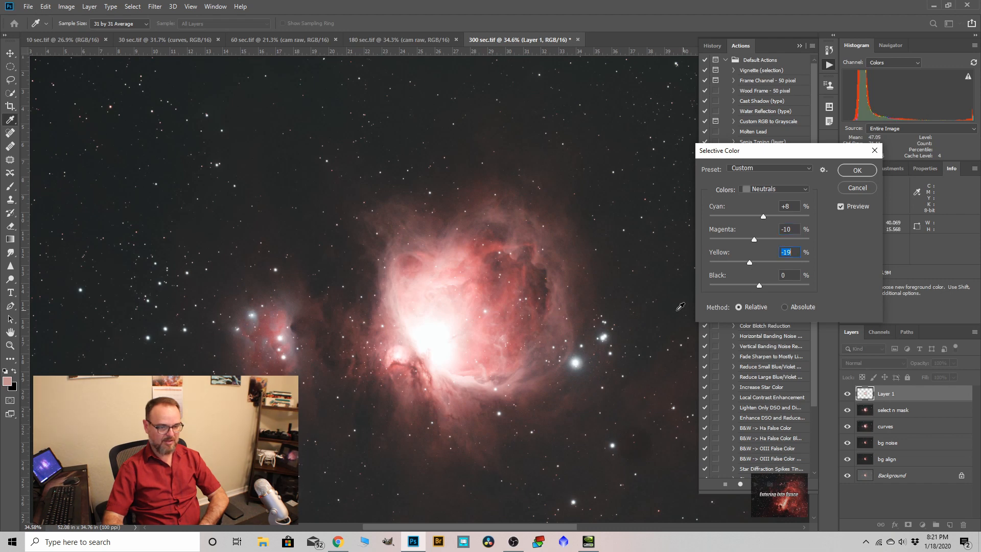
pyautogui.moveTo(757, 285); pyautogui.dragTo(758, 286)
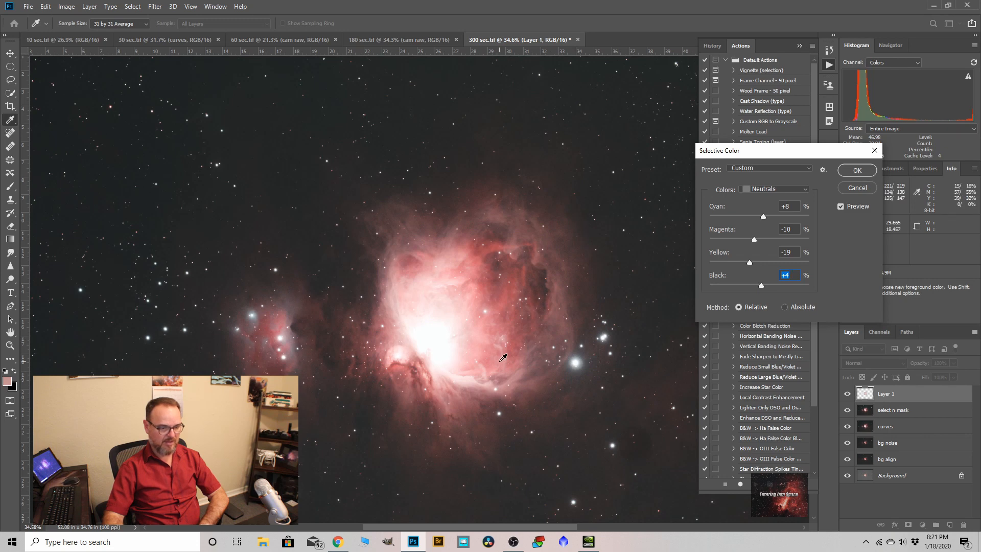
pyautogui.click(841, 205)
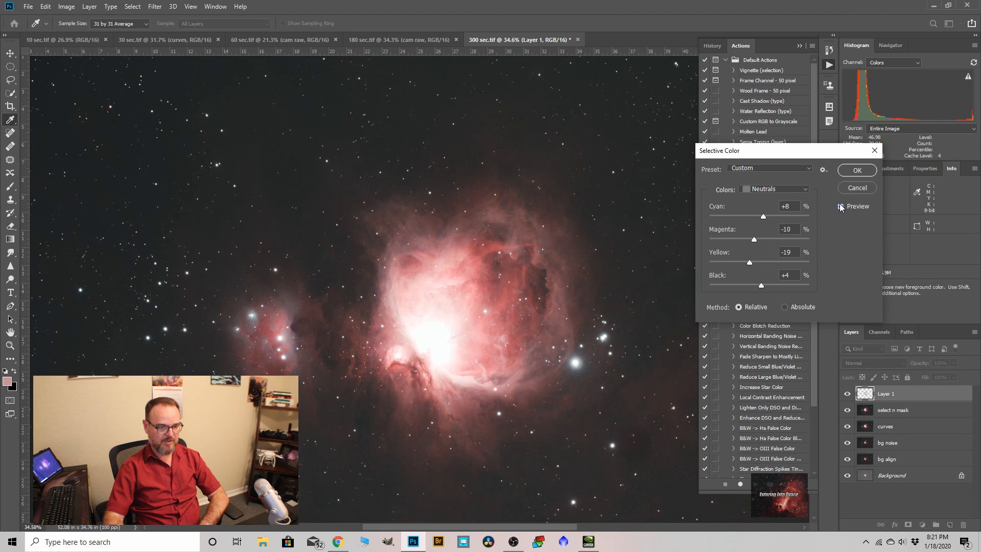
pyautogui.click(841, 206)
pyautogui.scroll(3, 518, 321)
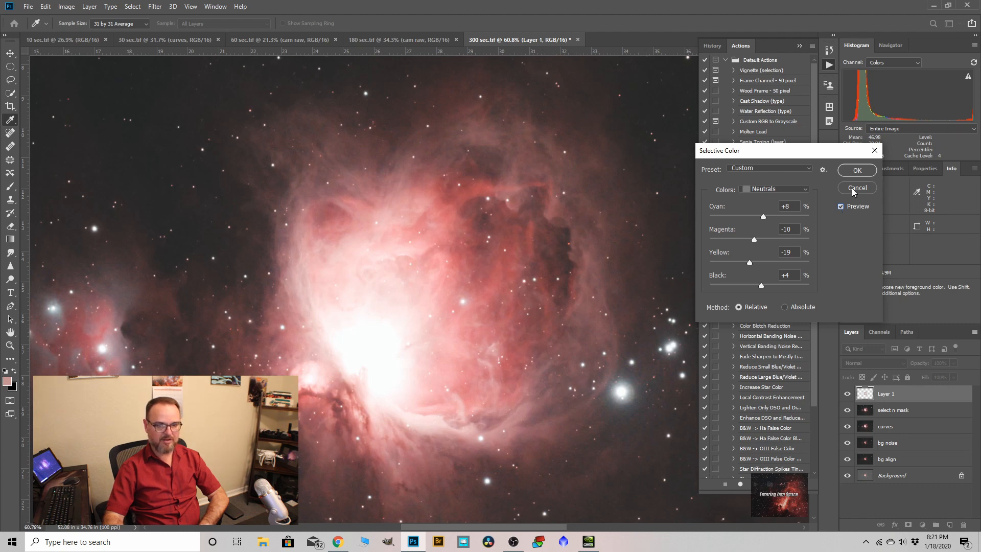
pyautogui.click(856, 172)
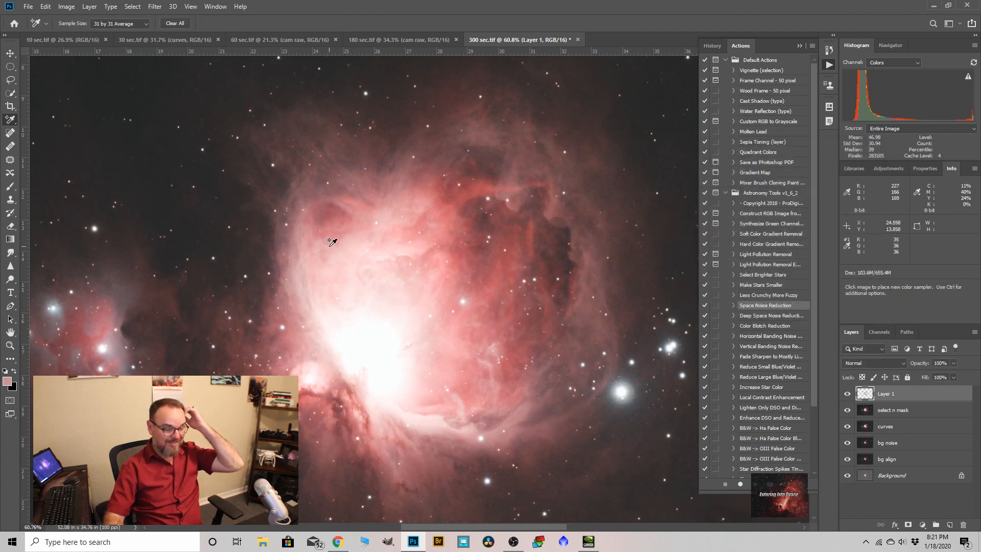
# Step: Merge Layer 1 down into the select n mask layer and duplicate the merged layer
pyautogui.scroll(-5, 332, 242)
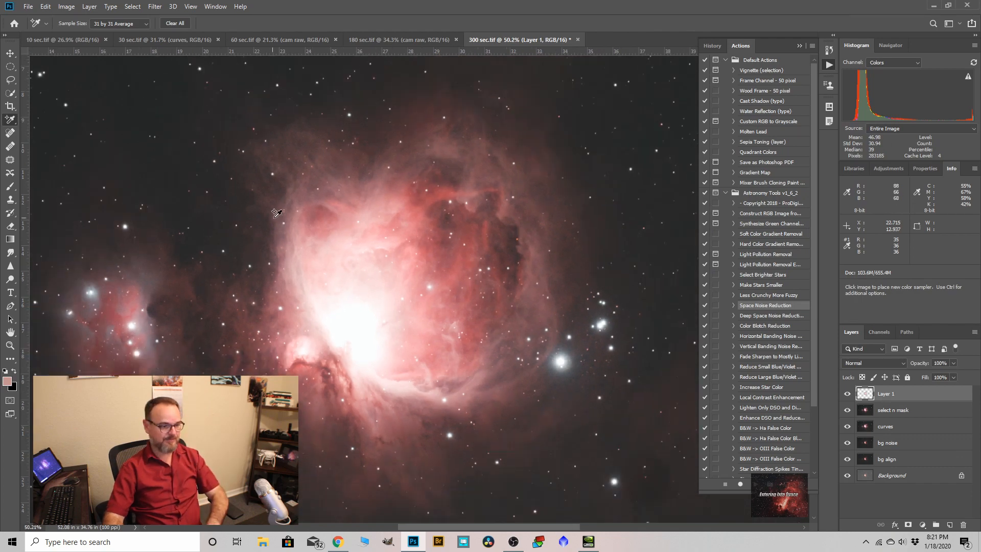
pyautogui.scroll(-1, 449, 281)
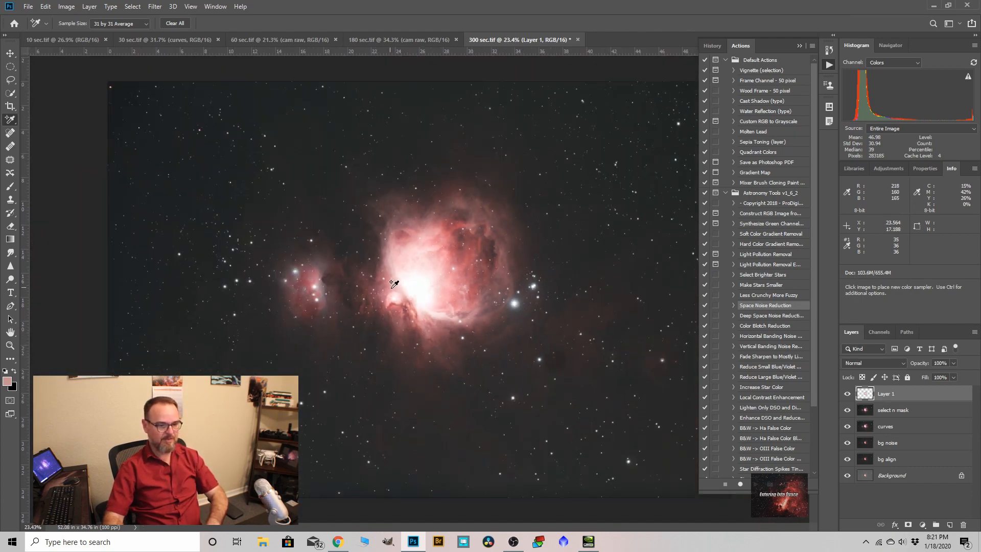
pyautogui.scroll(2, 429, 327)
pyautogui.scroll(1, 430, 330)
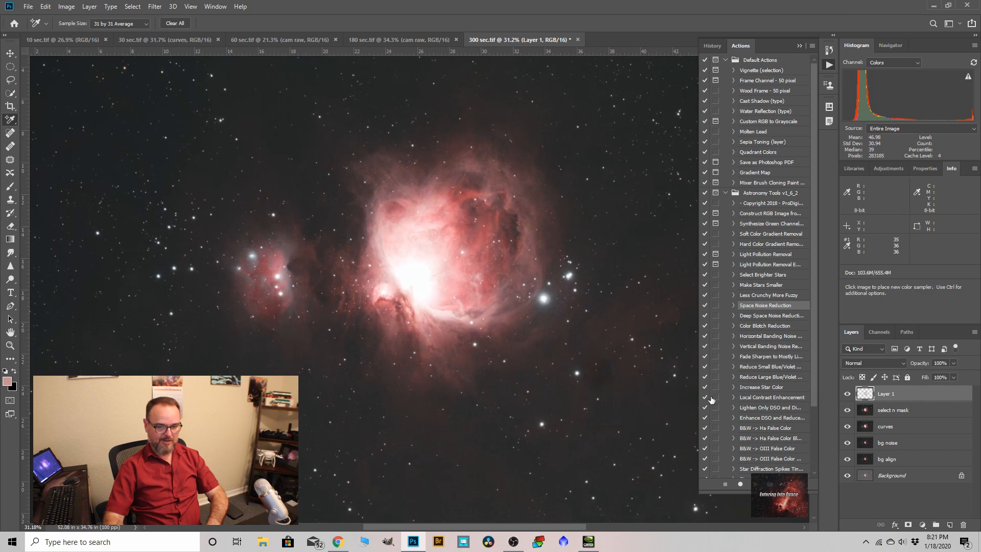
pyautogui.rightClick(885, 398)
pyautogui.click(835, 400)
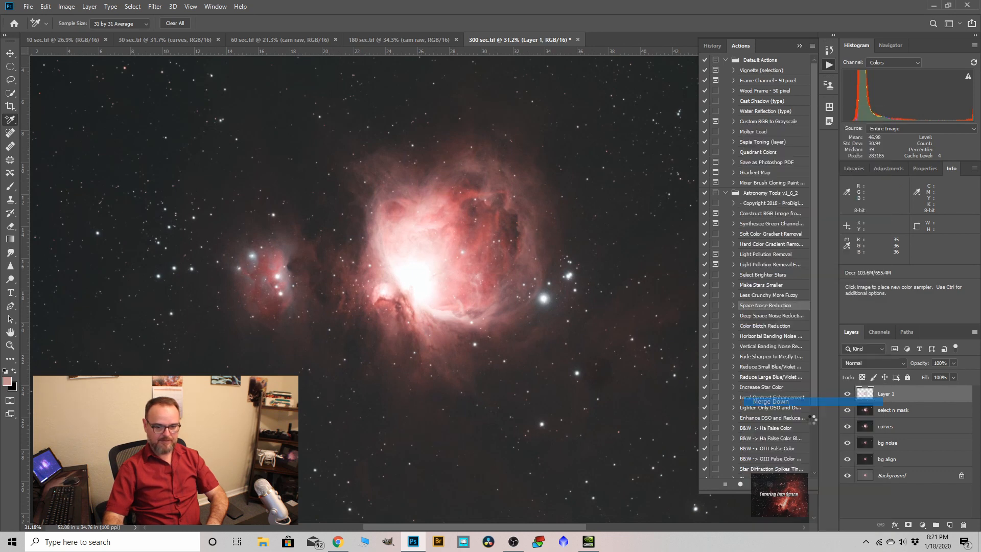
pyautogui.moveTo(890, 398); pyautogui.dragTo(949, 524)
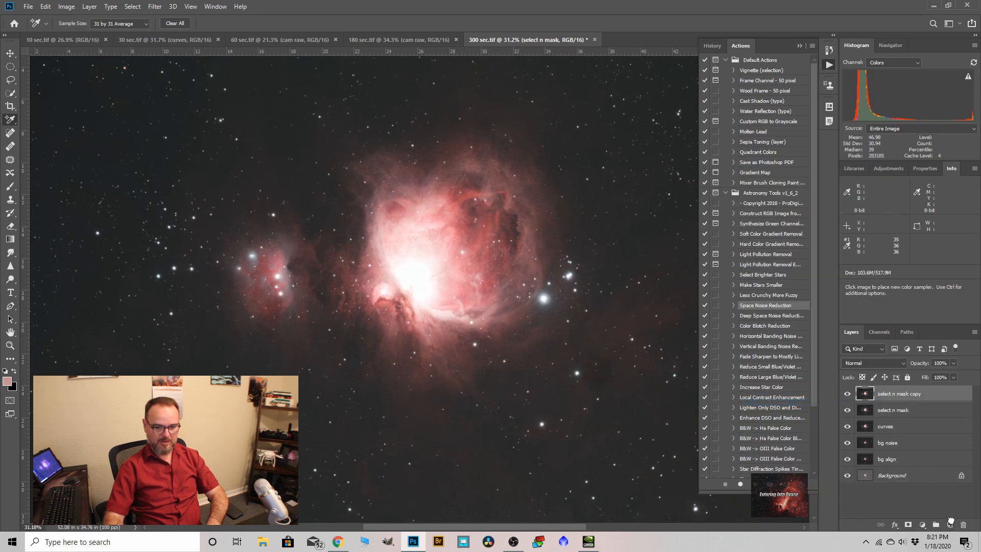
# Step: Sharpen the select n mask copy layer with Unsharp Mask at amount 44%, radius 4.4 pixels and threshold 0, comparing before and after
pyautogui.click(133, 6)
pyautogui.moveTo(148, 7)
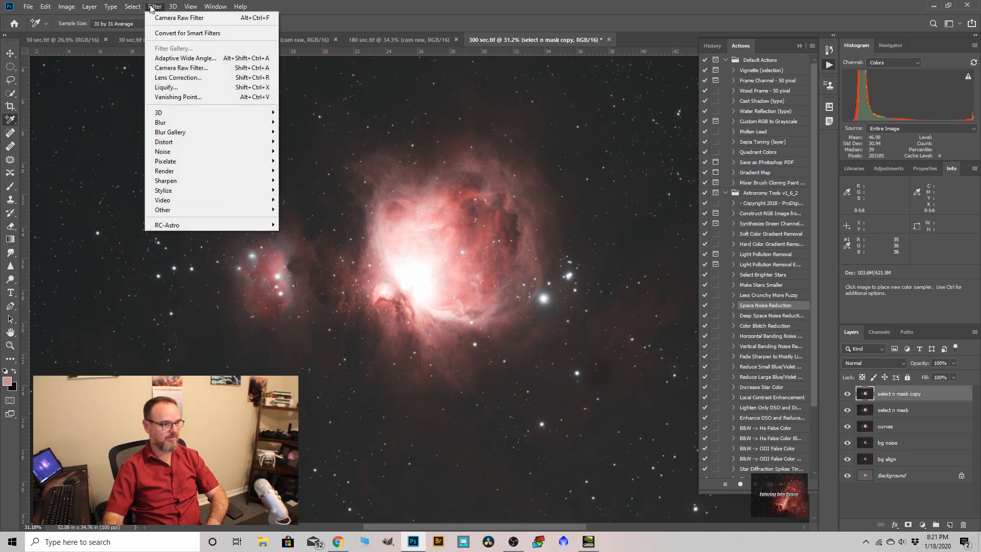
pyautogui.moveTo(178, 154)
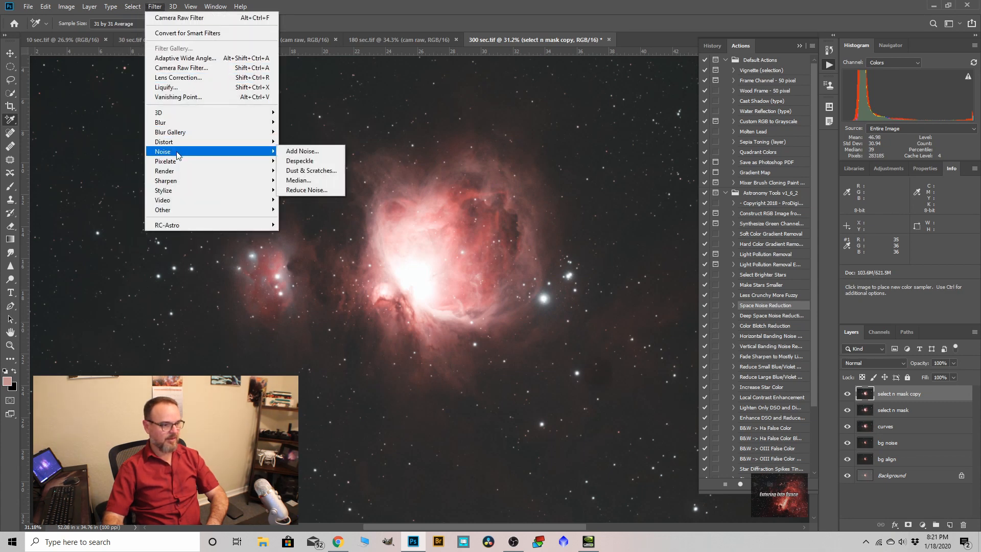
pyautogui.moveTo(179, 181)
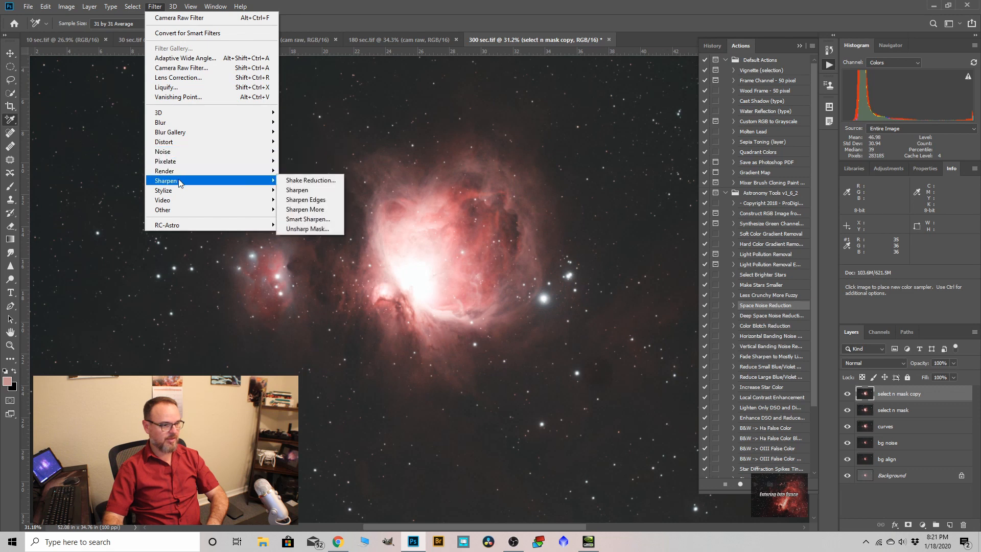
pyautogui.click(303, 230)
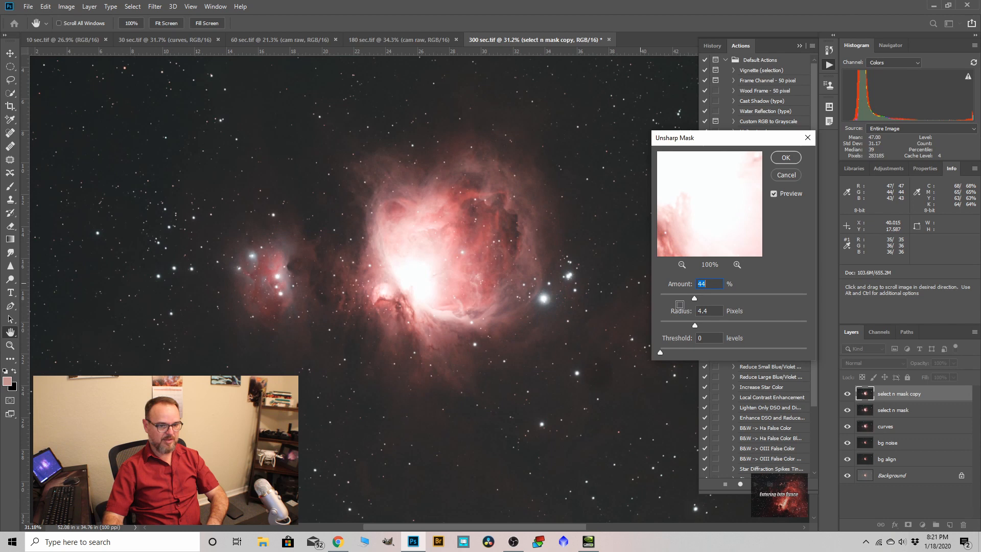
pyautogui.click(773, 194)
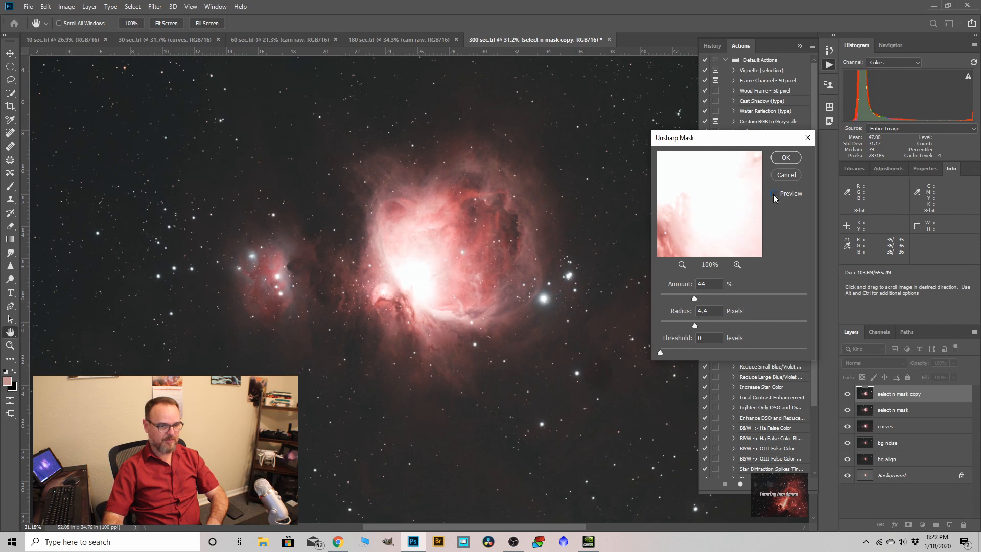
pyautogui.scroll(5, 482, 264)
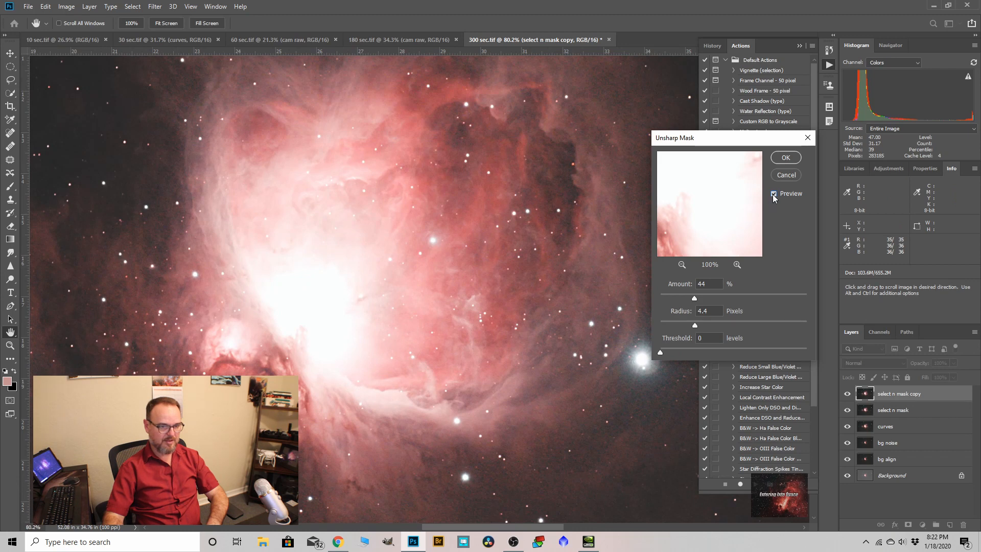
pyautogui.click(774, 194)
pyautogui.scroll(-2, 335, 240)
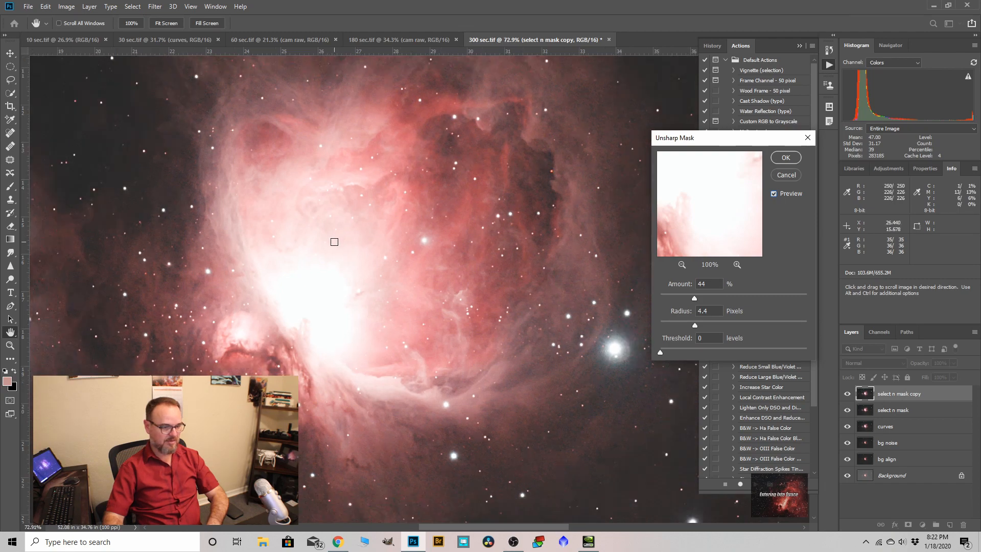
pyautogui.scroll(-5, 348, 242)
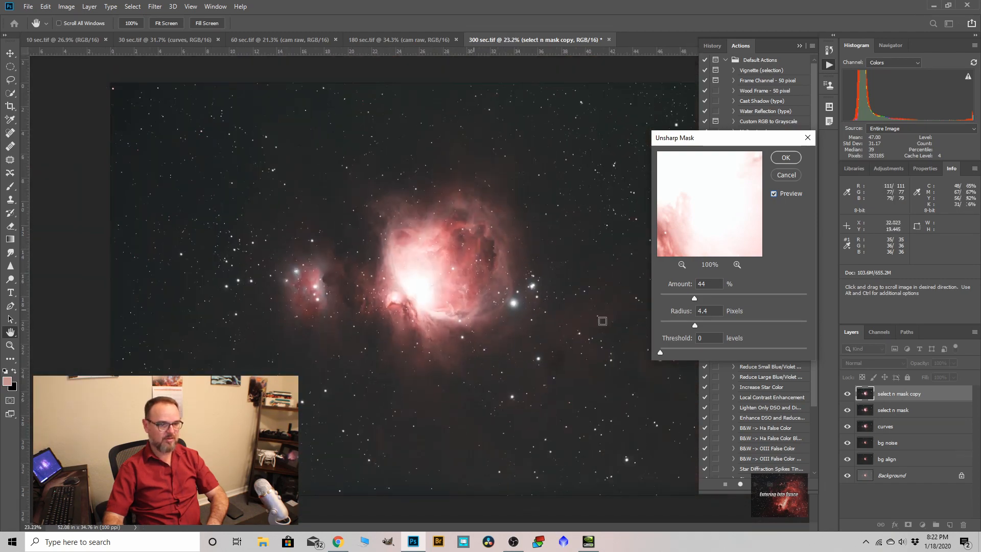
pyautogui.click(791, 161)
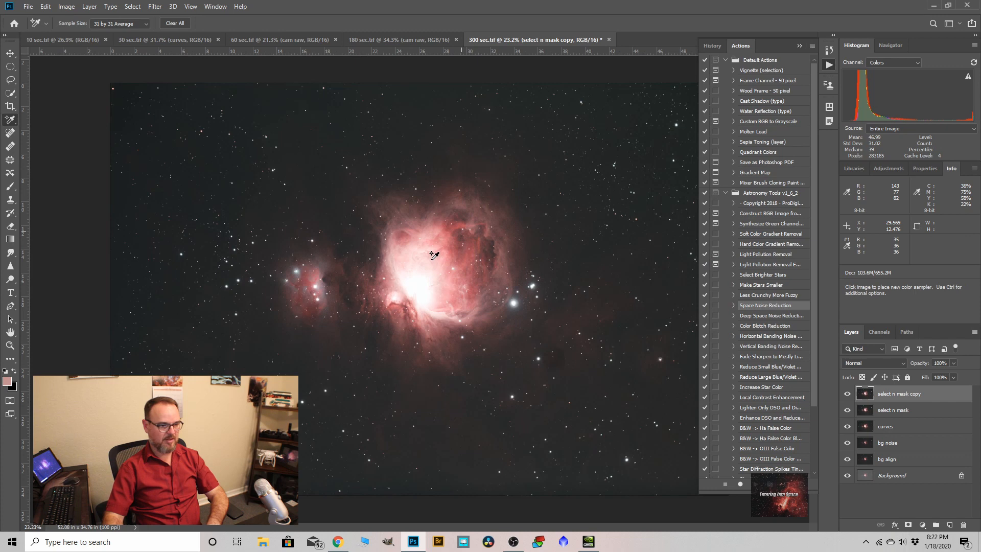
# Step: Collapse the list of actions and save 300 sec.tif with ZIP image compression and its layers included
pyautogui.click(800, 47)
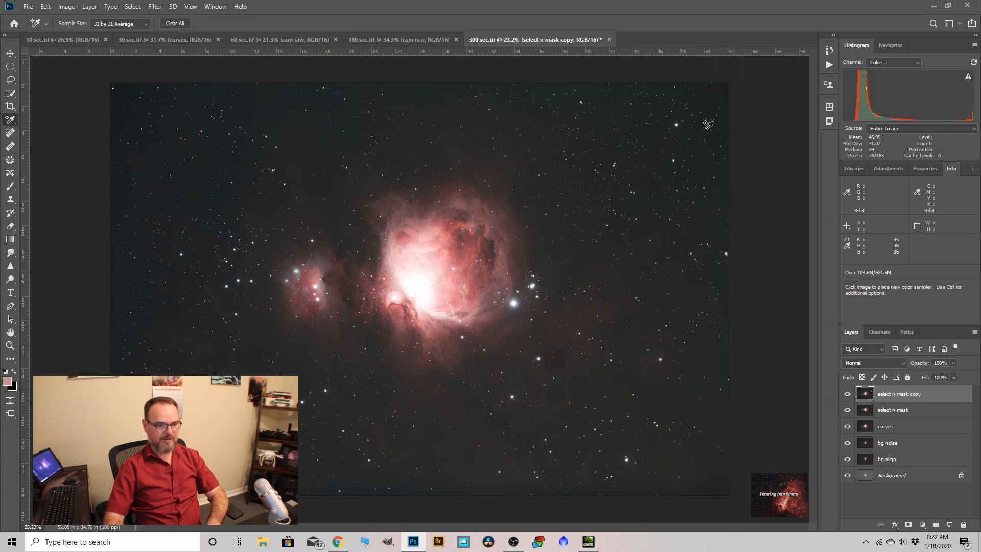
pyautogui.click(28, 7)
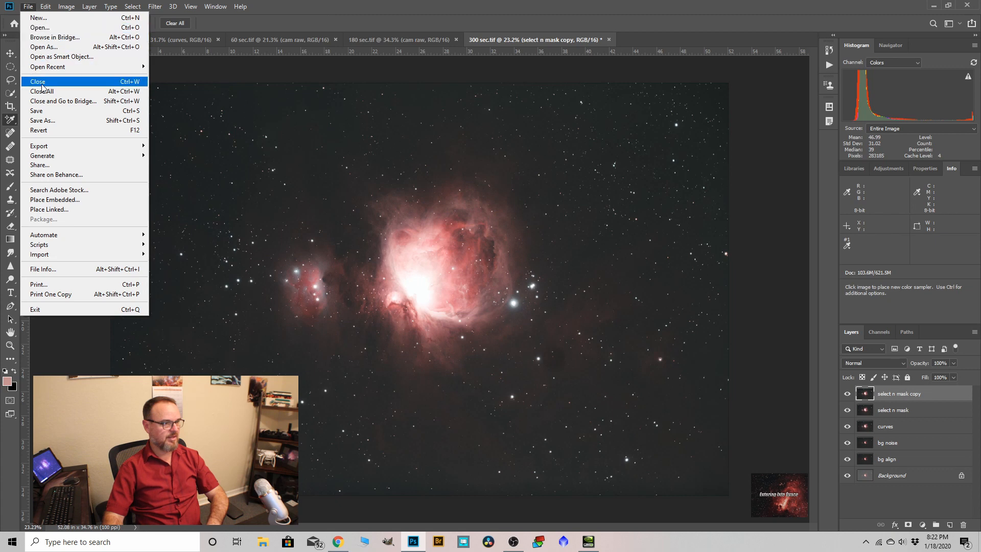
pyautogui.click(43, 110)
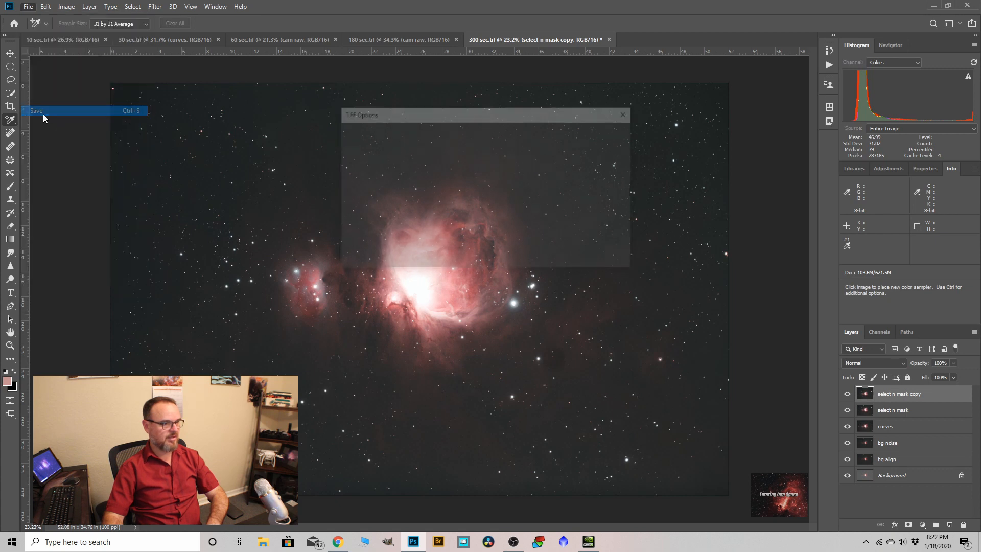
pyautogui.click(618, 138)
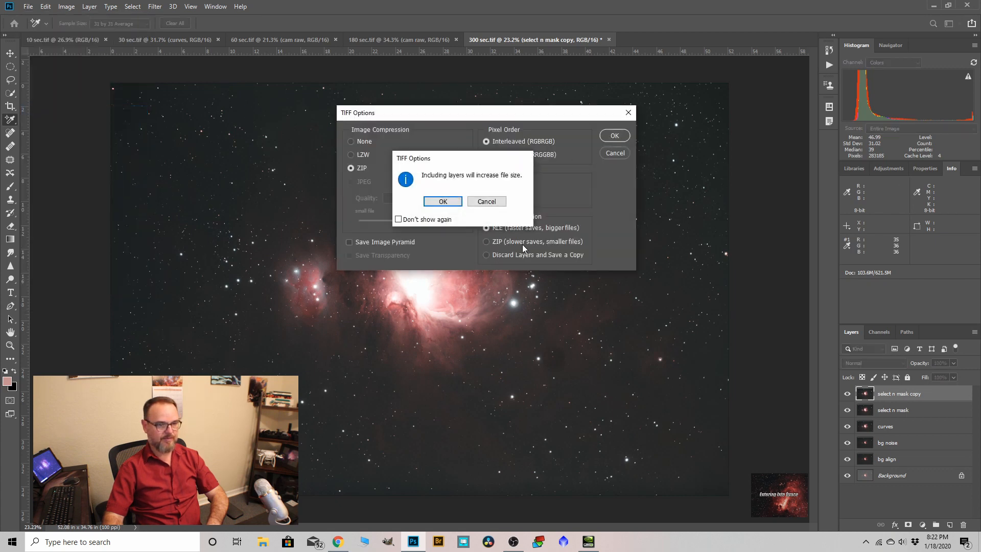
pyautogui.click(442, 201)
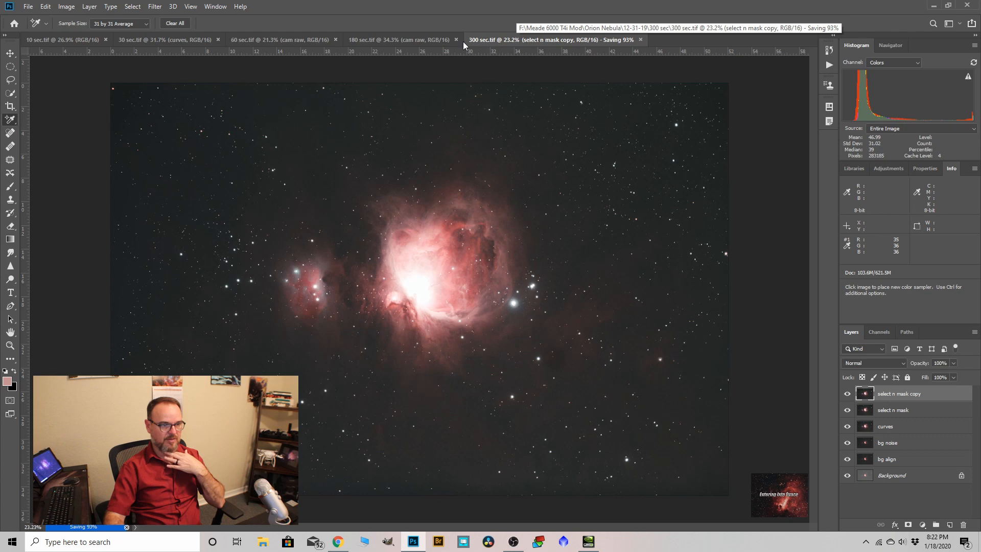
# Step: Flatten the image, duplicate the Background layer and name the duplicate 300
pyautogui.click(90, 7)
pyautogui.click(102, 361)
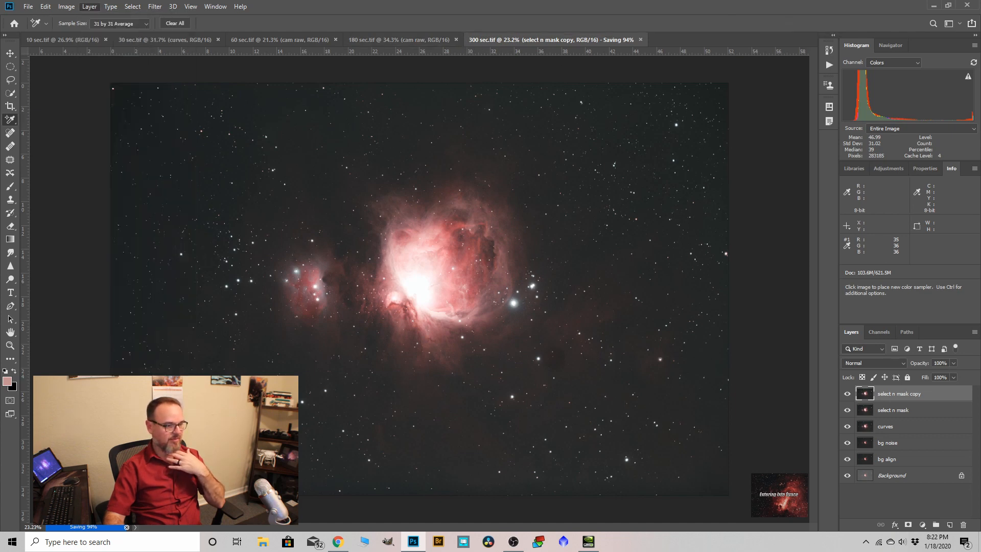
pyautogui.moveTo(885, 395); pyautogui.dragTo(949, 525)
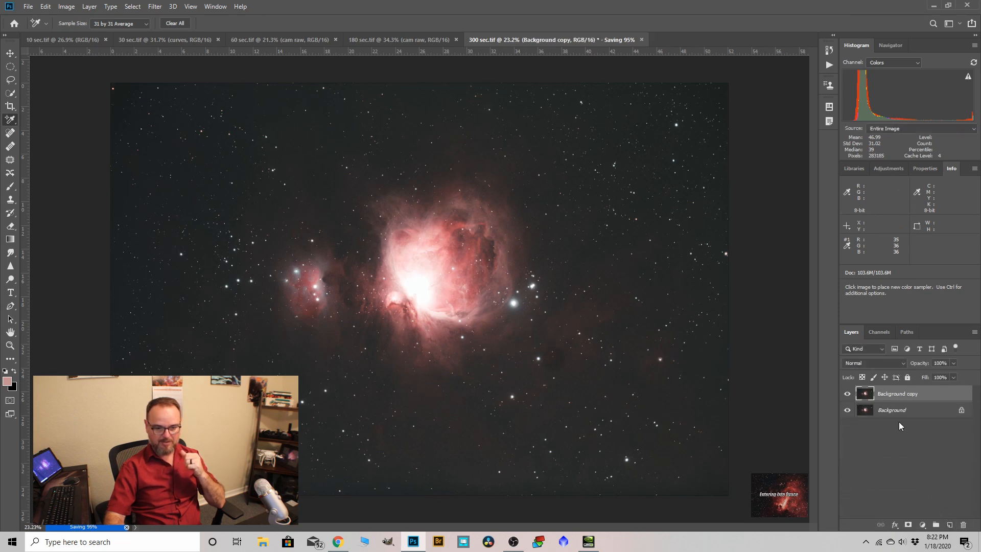
pyautogui.doubleClick(890, 398)
pyautogui.write('300')
pyautogui.press('Return')
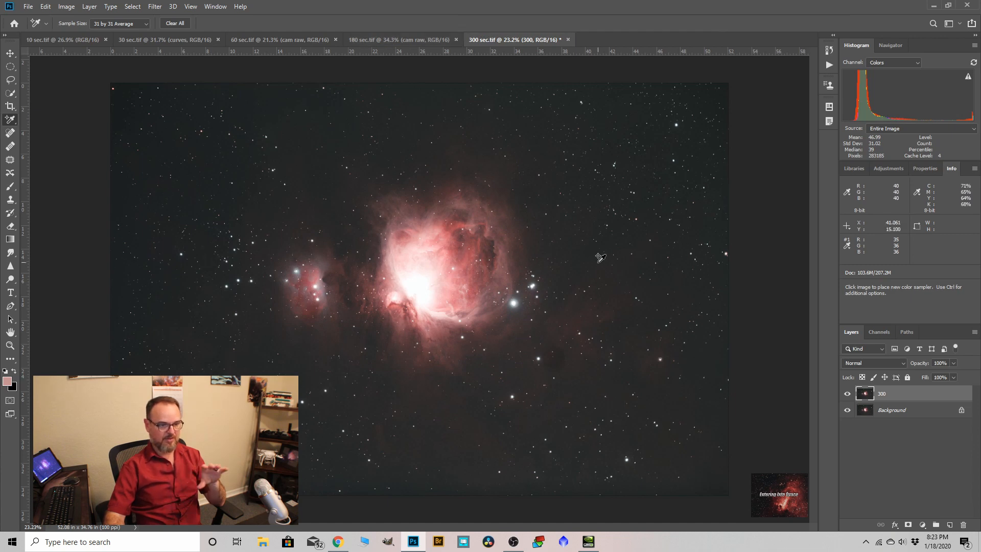
# Step: Switch to the 180 sec.tif document and flatten its layers into a single Background
pyautogui.click(375, 40)
pyautogui.click(93, 8)
pyautogui.click(110, 396)
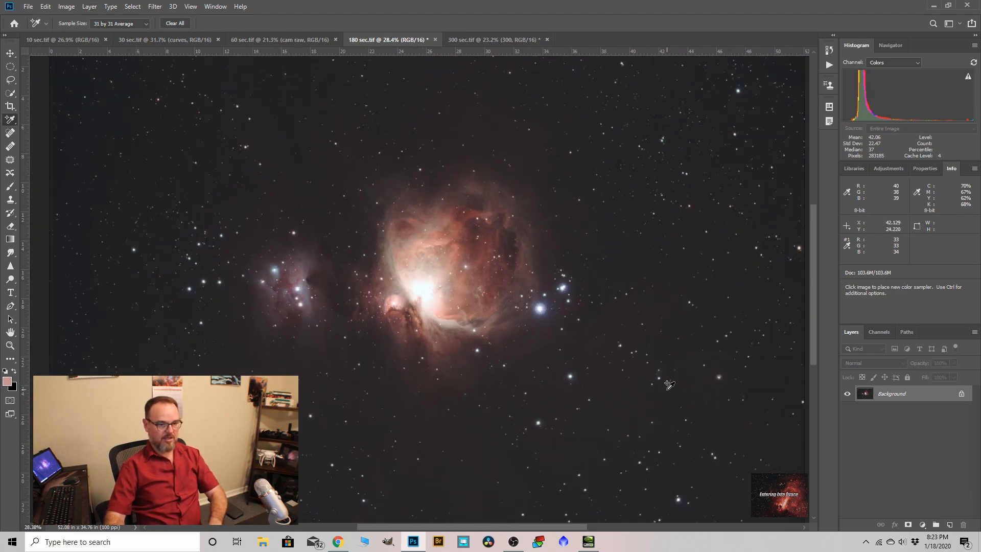
# Step: Copy the entire 180 sec.tif image and paste it into 300 sec.tif as a new layer
pyautogui.scroll(-4, 350, 219)
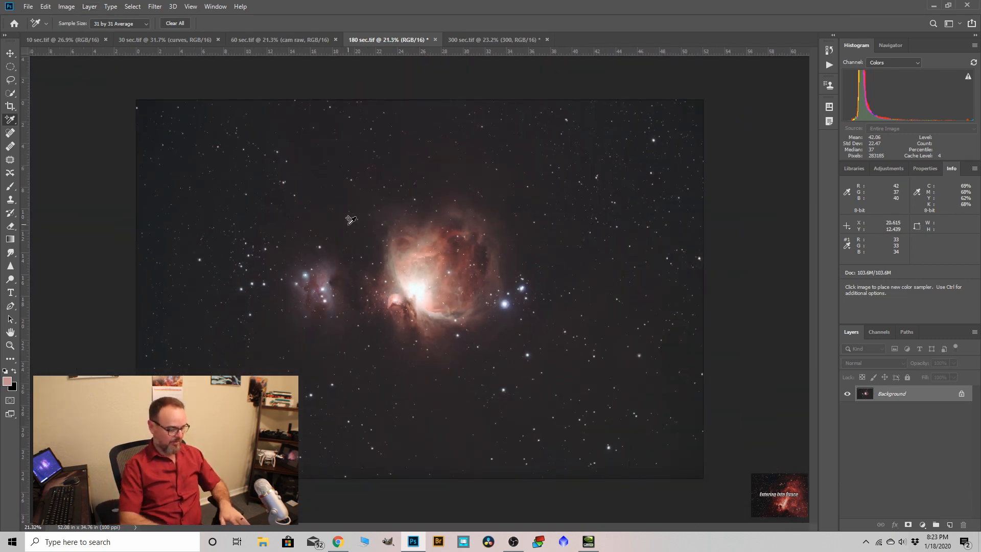
pyautogui.hotkey('ctrl', 'a')
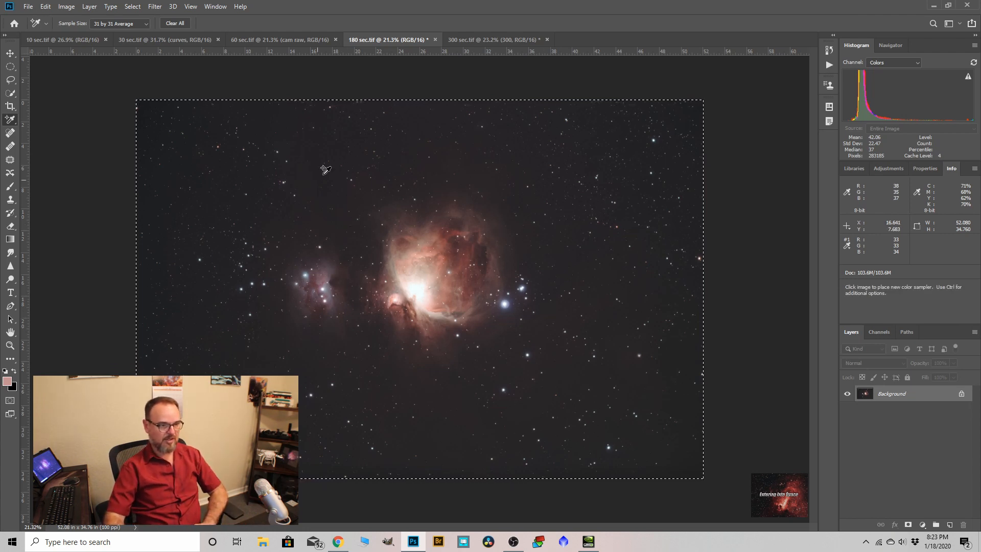
pyautogui.click(493, 39)
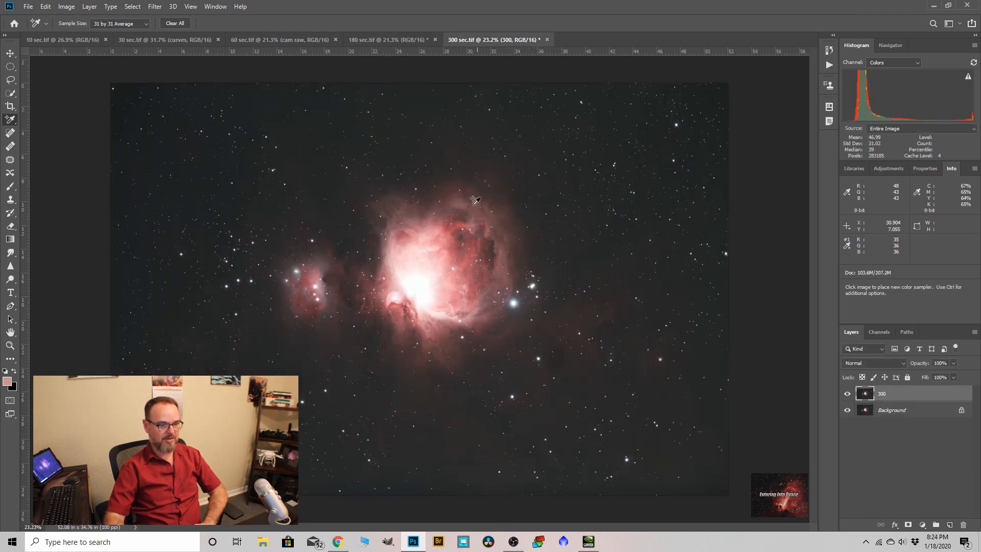
pyautogui.hotkey('ctrl', 'v')
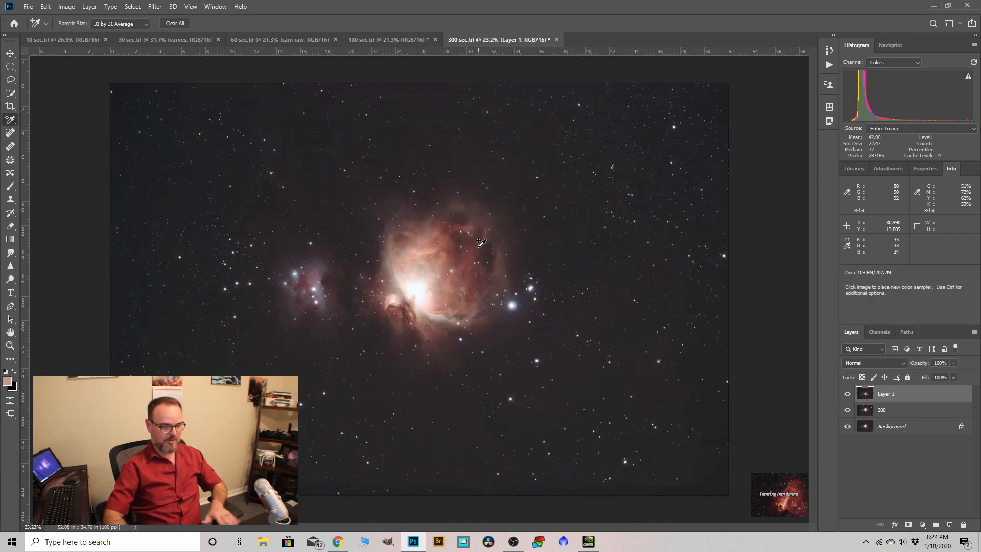
# Step: Rename the pasted layer 180 and move the 300 layer above it in the layer order
pyautogui.doubleClick(892, 398)
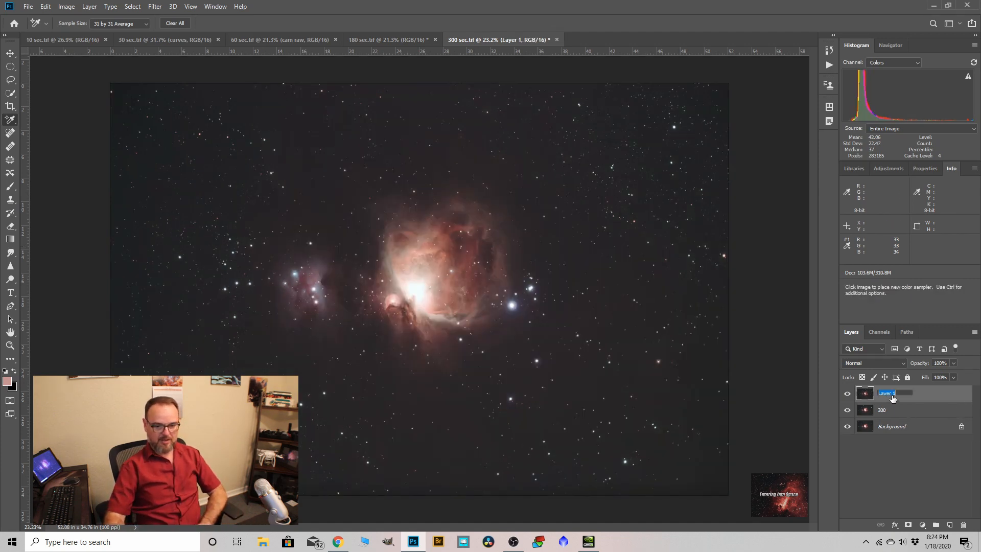
pyautogui.write('180')
pyautogui.press('Return')
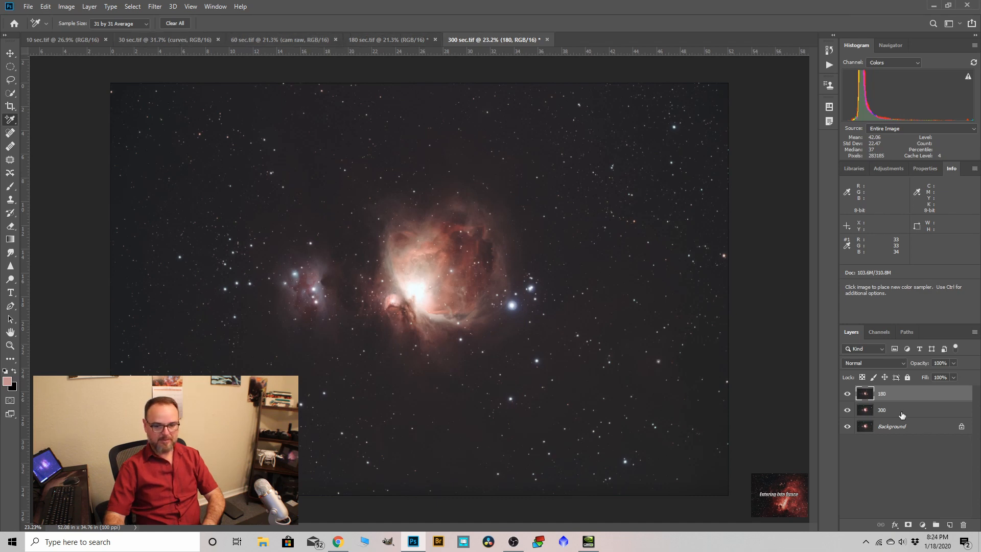
pyautogui.moveTo(900, 412); pyautogui.dragTo(895, 395)
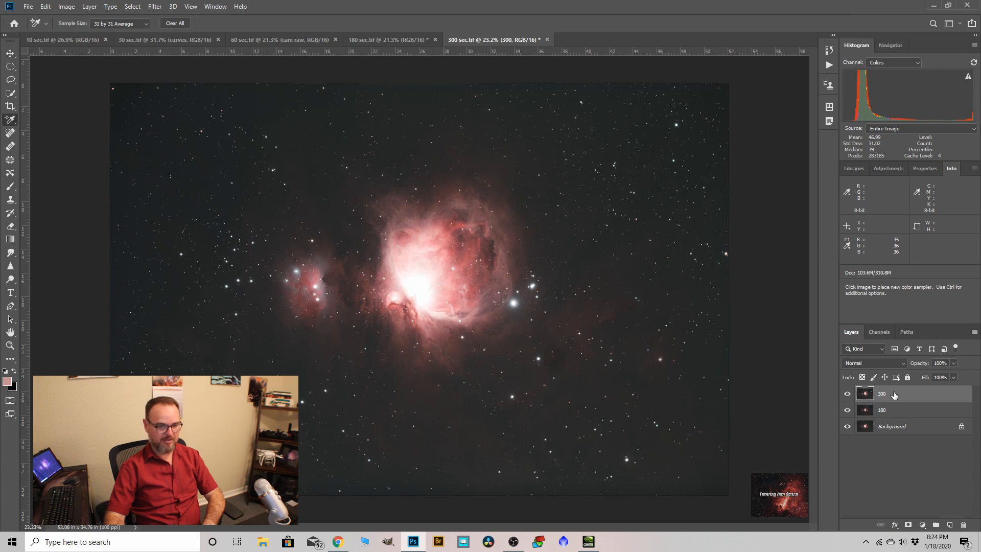
# Step: Compare the 300 layer with the 180 layer by toggling its visibility, and set the 300 layer's opacity to 51%
pyautogui.click(846, 394)
pyautogui.click(847, 394)
pyautogui.click(847, 394)
pyautogui.click(846, 394)
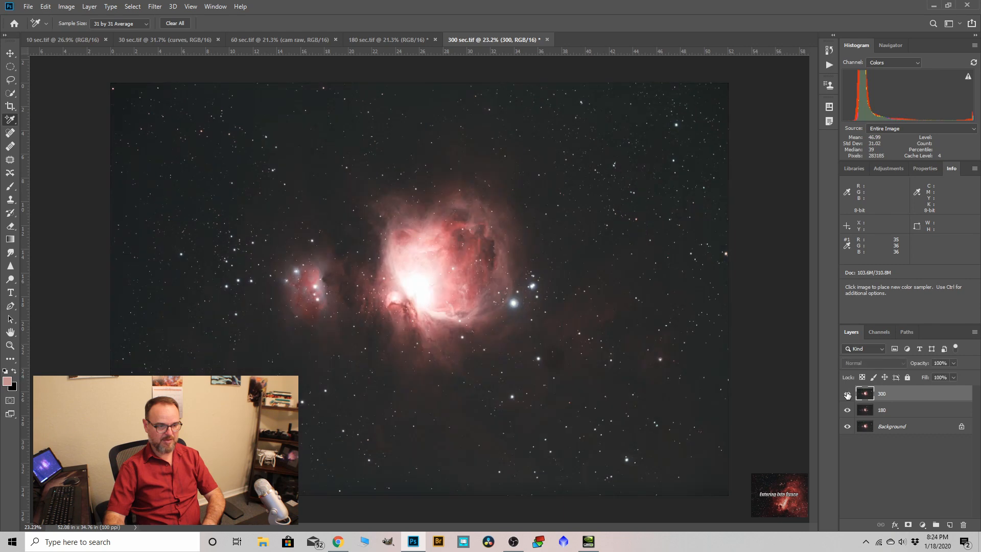
pyautogui.click(847, 393)
pyautogui.click(846, 394)
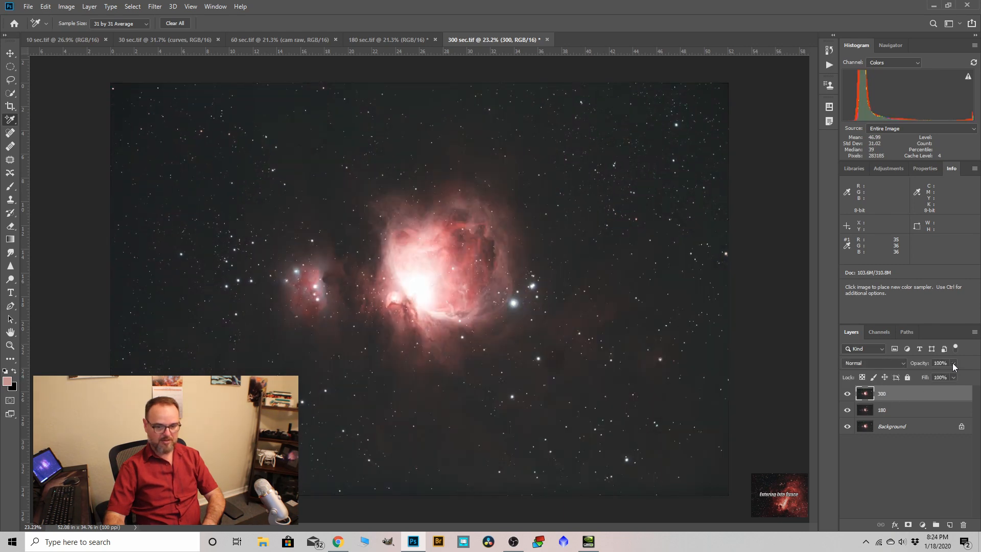
pyautogui.moveTo(935, 375); pyautogui.dragTo(934, 375)
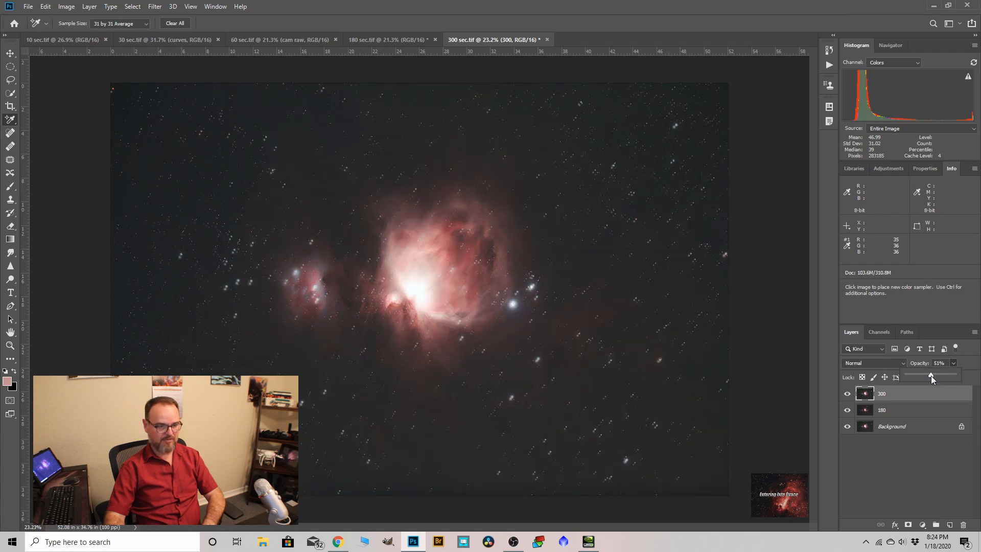
# Step: Move the 300 layer with the Move tool, nudging it left and up until its stars overlap those of the 180 layer
pyautogui.scroll(3, 464, 251)
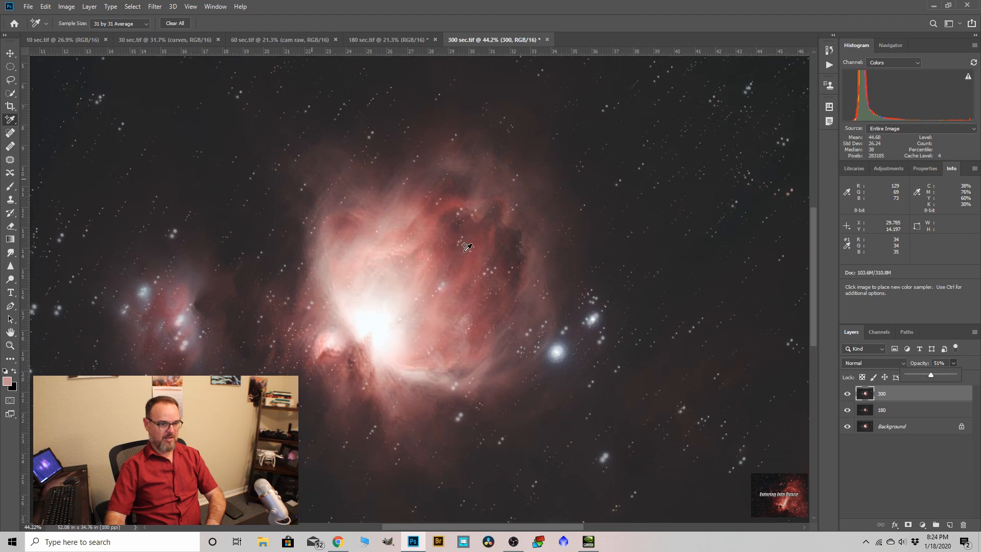
pyautogui.click(11, 54)
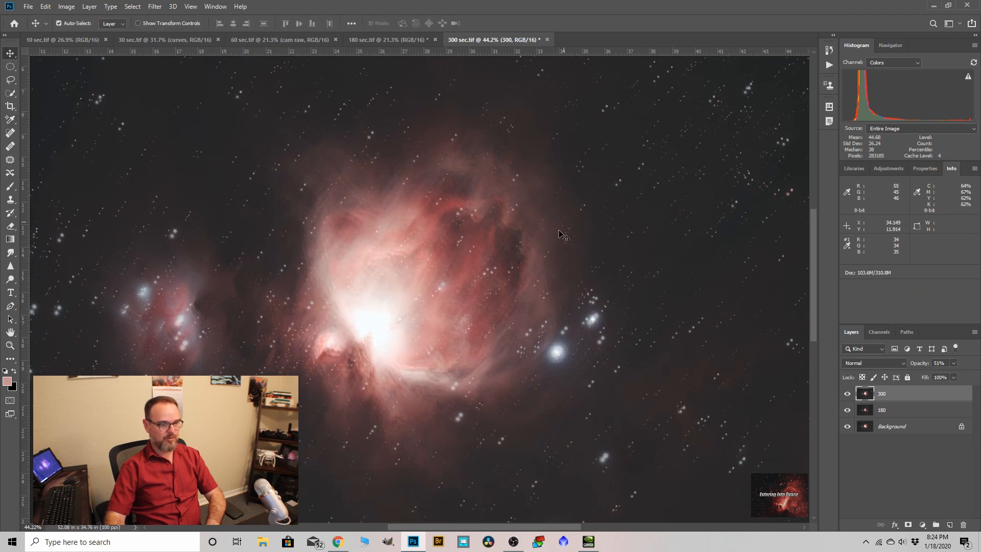
pyautogui.scroll(3, 562, 314)
pyautogui.moveTo(559, 310)
pyautogui.mouseDown()
pyautogui.moveTo(573, 305)
pyautogui.moveTo(552, 314)
pyautogui.mouseUp()
pyautogui.scroll(2, 633, 347)
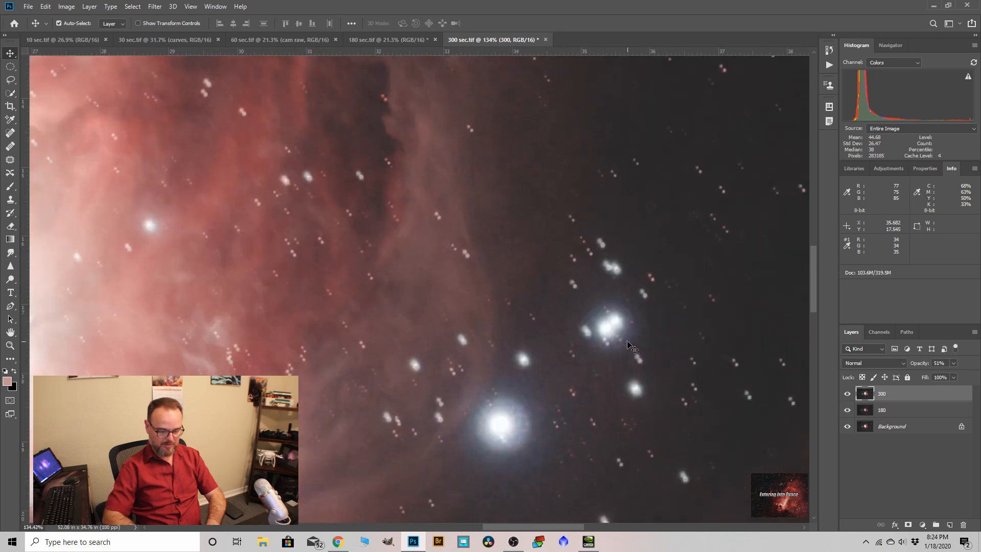
pyautogui.press('Left')
pyautogui.press('Left')
pyautogui.press('Left')
pyautogui.press('Up')
pyautogui.press('Up')
pyautogui.press('Up')
pyautogui.press('Up')
pyautogui.press('Up')
pyautogui.press('Up')
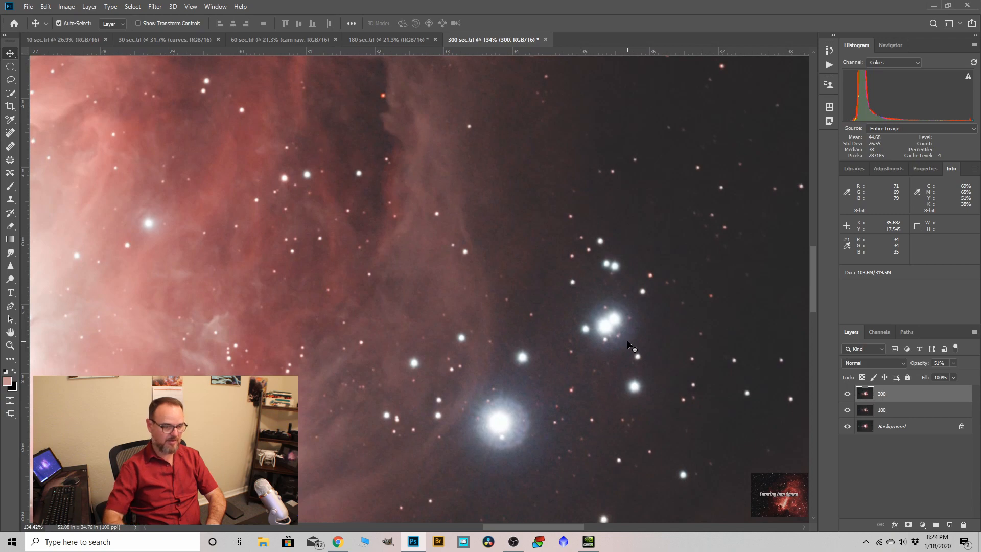
# Step: Examine how well the stars of the 300 and 180 layers line up around the frame's edge and the nebula core
pyautogui.scroll(-5, 513, 279)
pyautogui.scroll(-2, 736, 197)
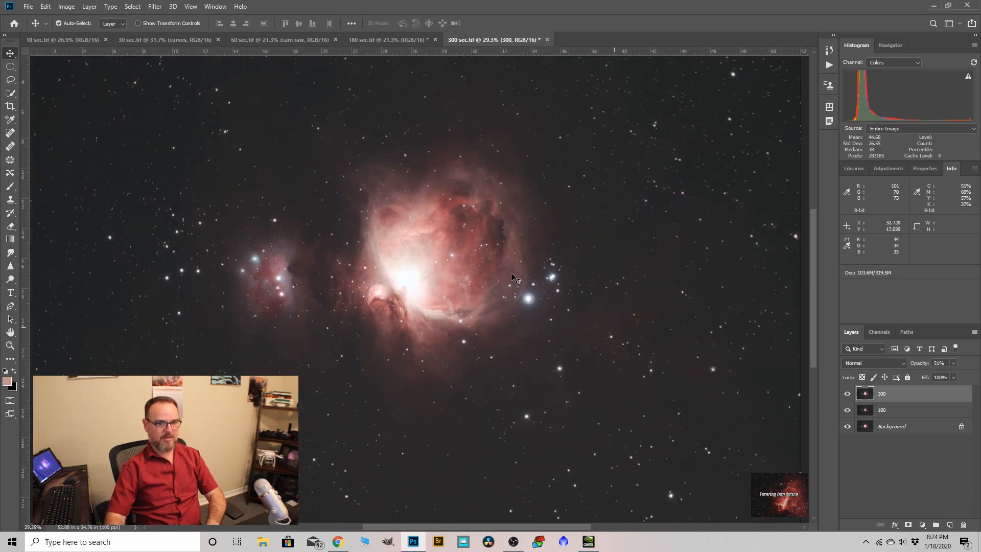
pyautogui.scroll(3, 735, 199)
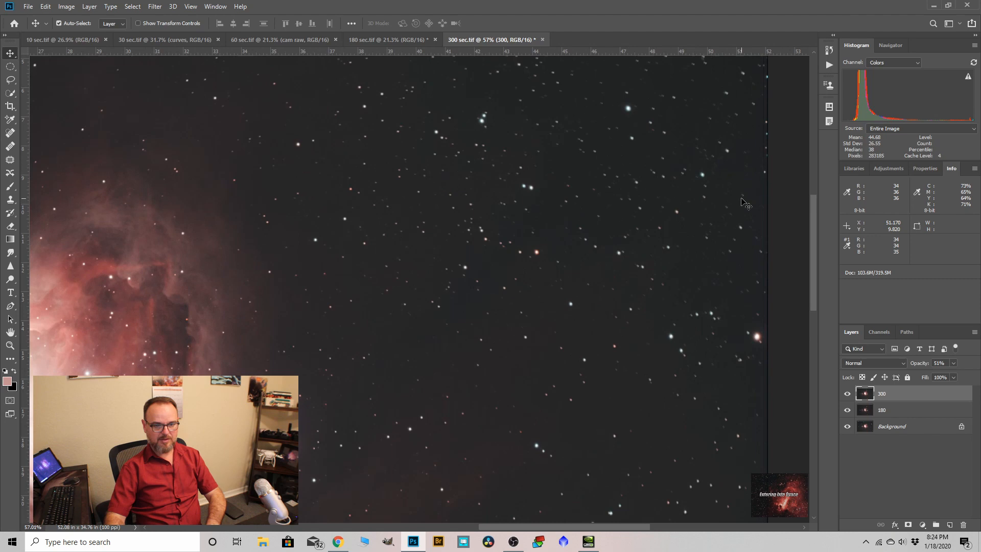
pyautogui.scroll(-4, 735, 215)
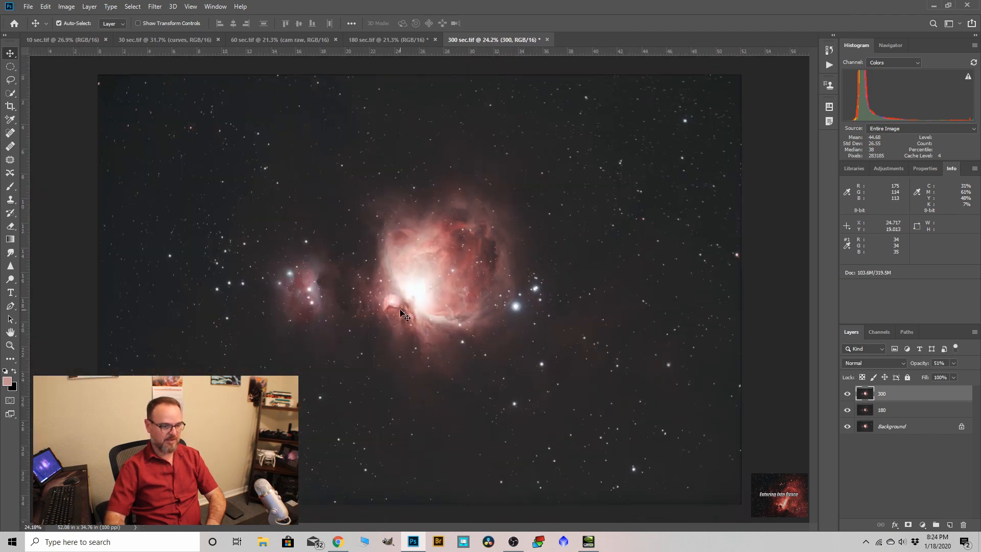
pyautogui.scroll(3, 407, 313)
pyautogui.scroll(-1, 435, 312)
pyautogui.scroll(-2, 428, 300)
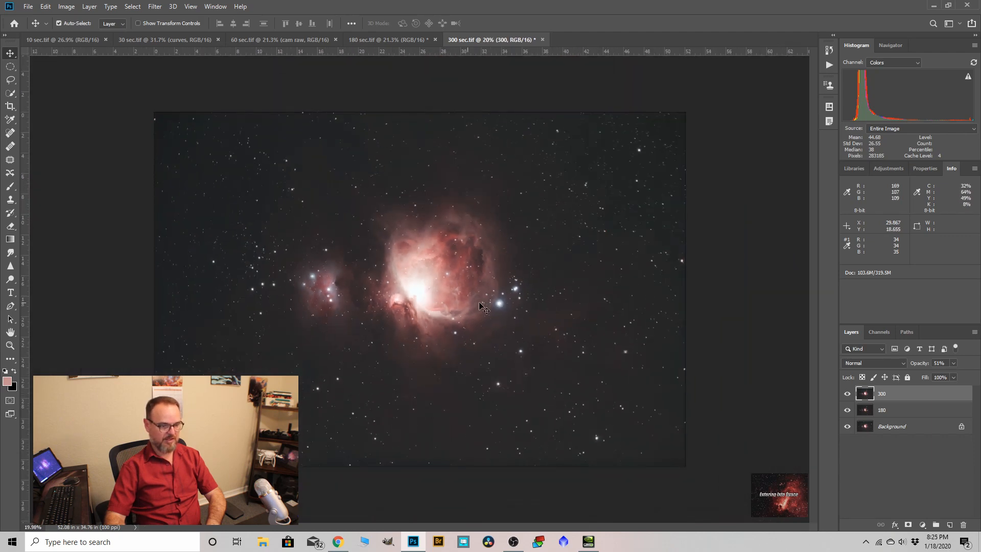
pyautogui.scroll(10, 429, 290)
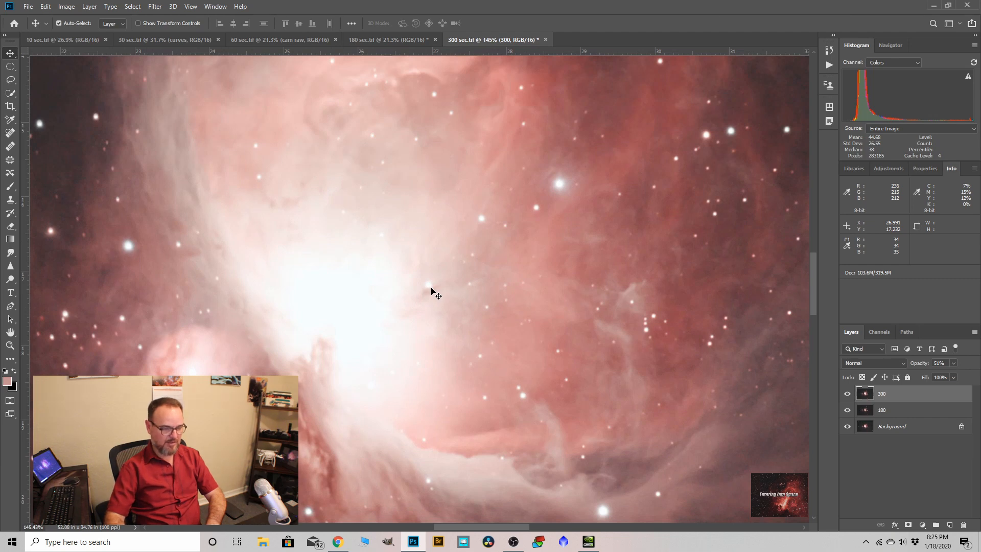
pyautogui.moveTo(435, 287)
pyautogui.mouseDown()
pyautogui.moveTo(446, 284)
pyautogui.moveTo(435, 287)
pyautogui.mouseUp()
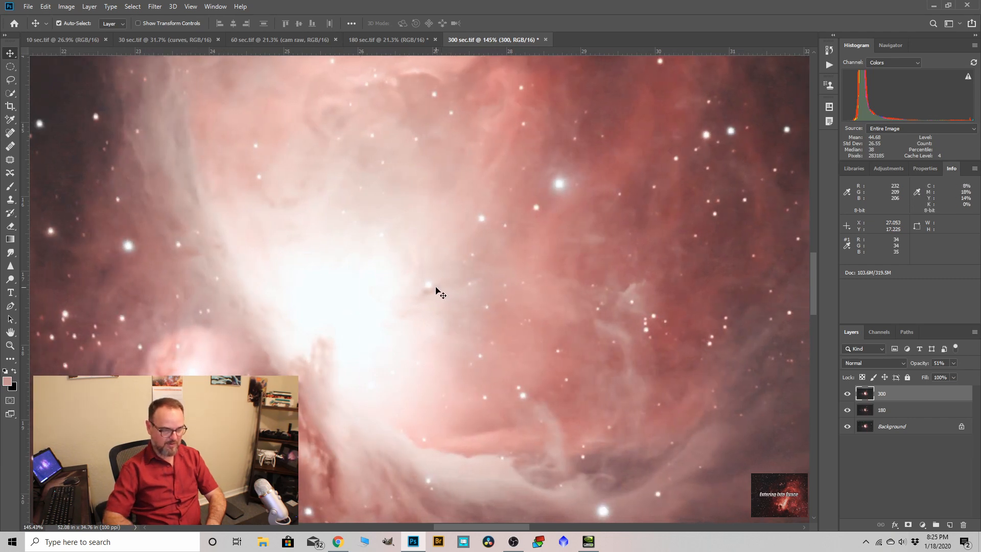
pyautogui.scroll(-5, 471, 228)
pyautogui.scroll(-4, 471, 228)
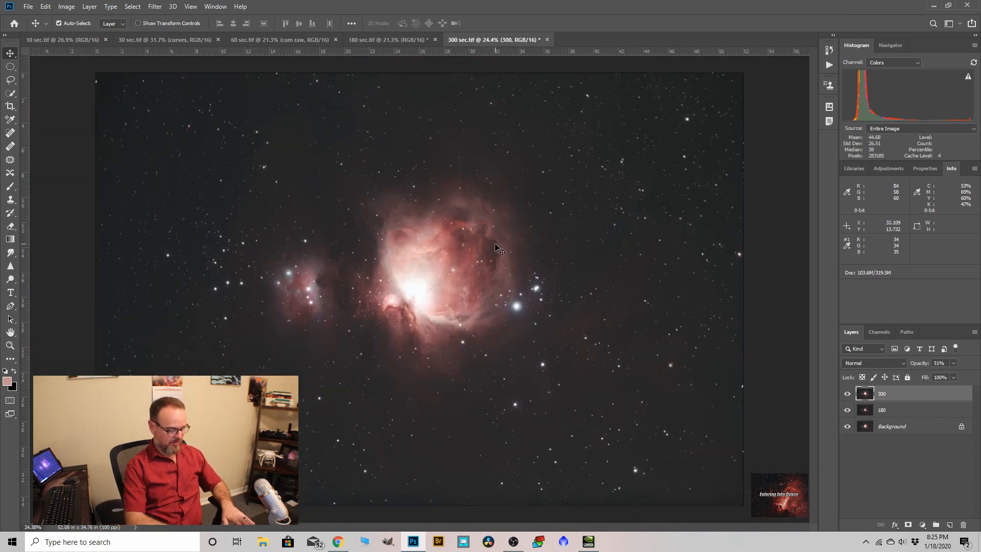
# Step: Rotate the 300 layer to -0.12° with Free Transform to match the star positions near both side edges
pyautogui.hotkey('ctrl', 't')
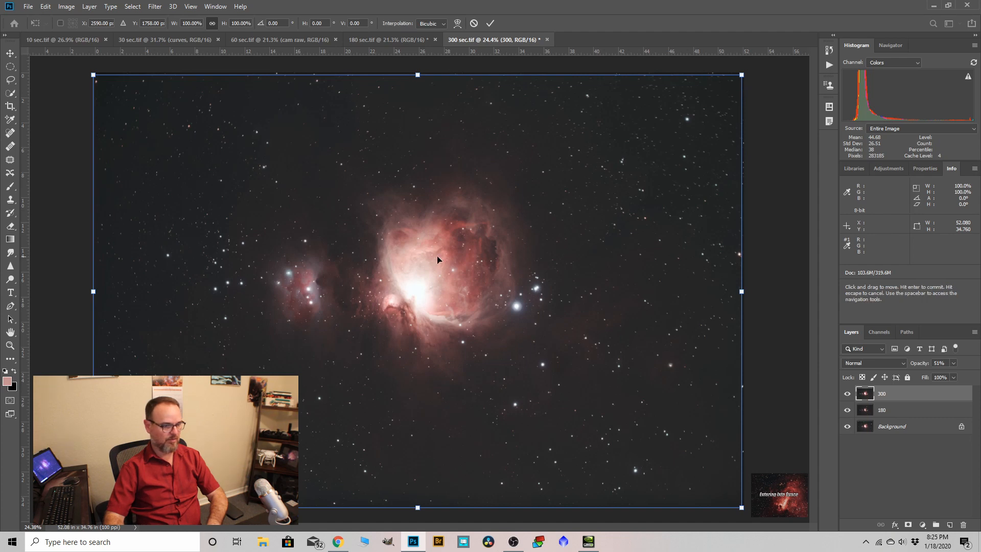
pyautogui.scroll(3, 762, 241)
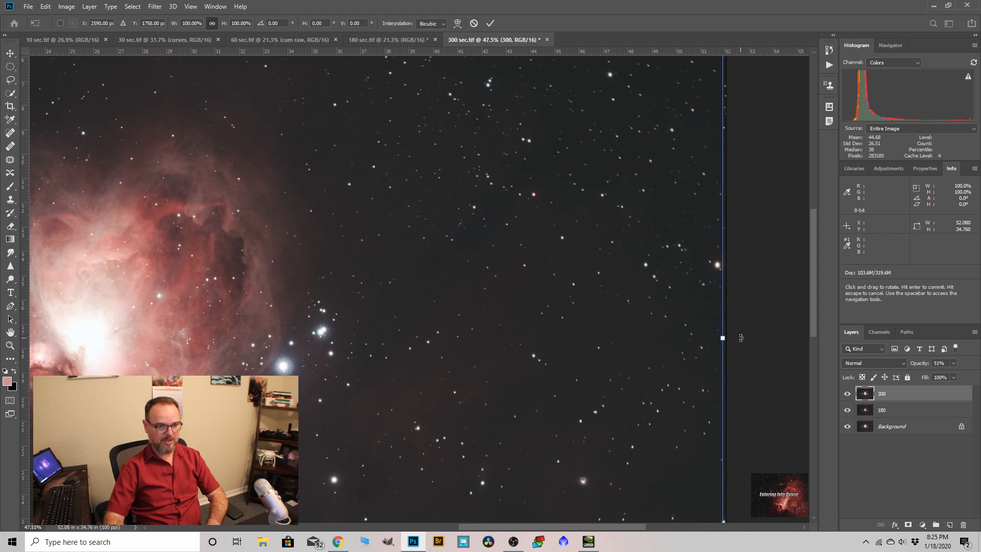
pyautogui.moveTo(741, 336); pyautogui.dragTo(741, 336)
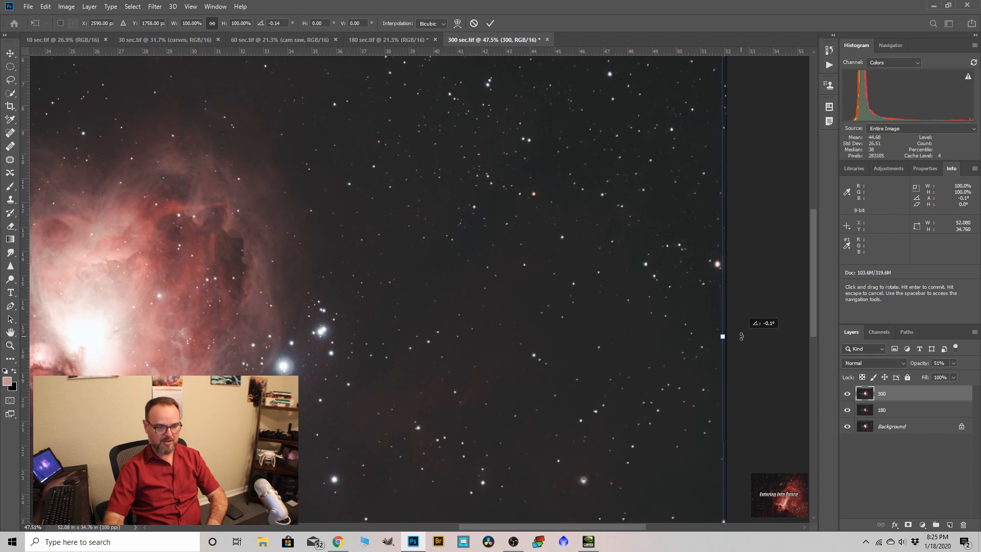
pyautogui.moveTo(742, 336); pyautogui.dragTo(741, 336)
pyautogui.scroll(-6, 660, 266)
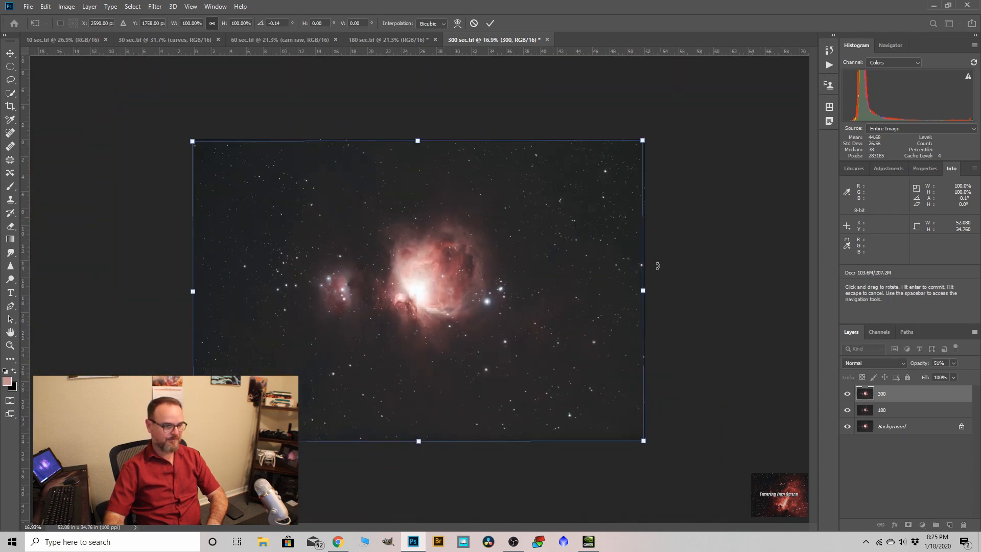
pyautogui.scroll(6, 125, 299)
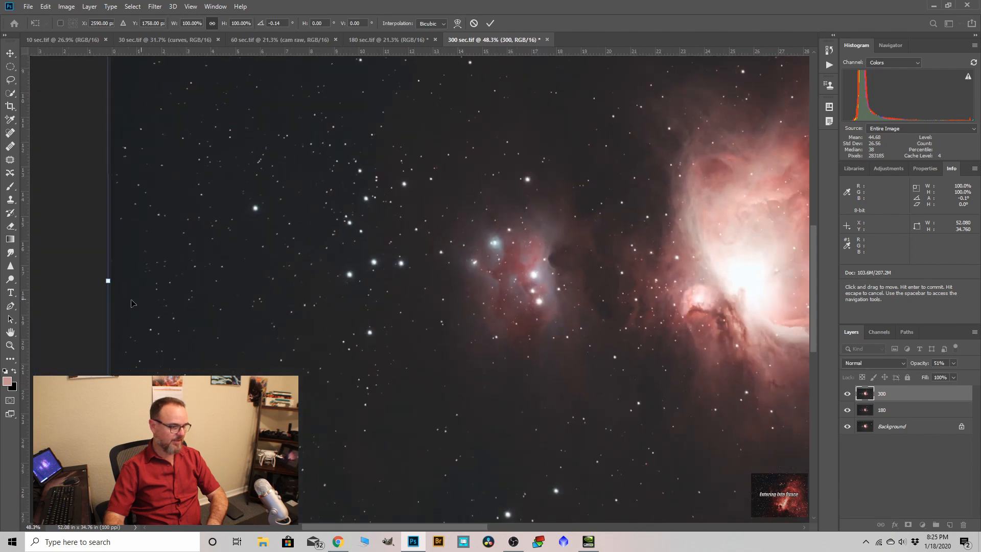
pyautogui.scroll(5, 132, 302)
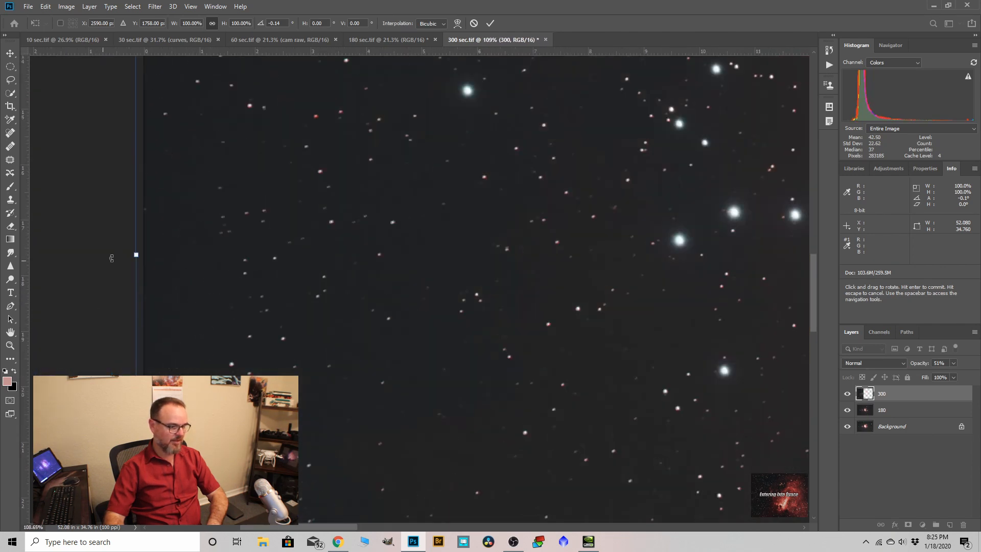
pyautogui.moveTo(119, 255); pyautogui.dragTo(119, 253)
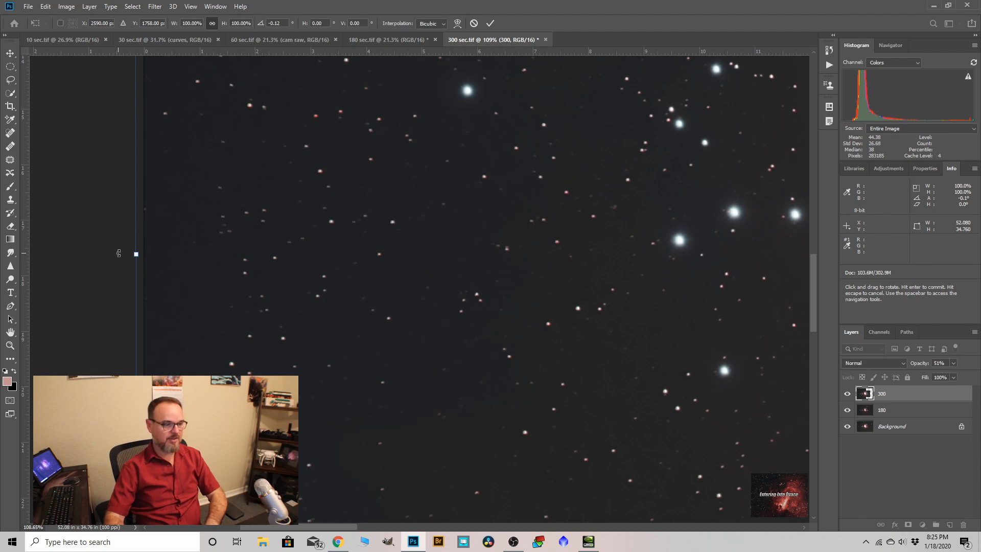
# Step: Examine the star alignment of the rotated 300 layer near both side edges of the image
pyautogui.scroll(3, 315, 206)
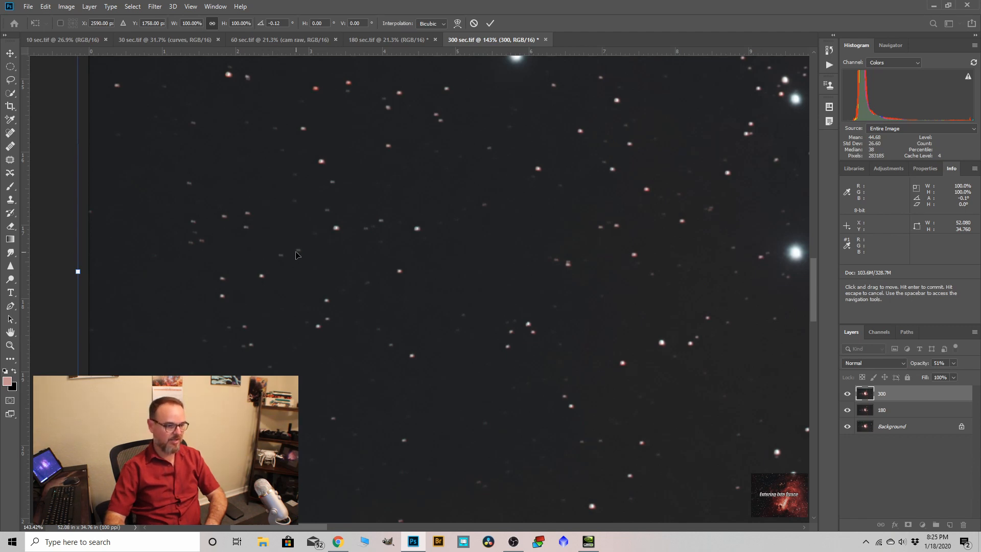
pyautogui.scroll(2, 298, 254)
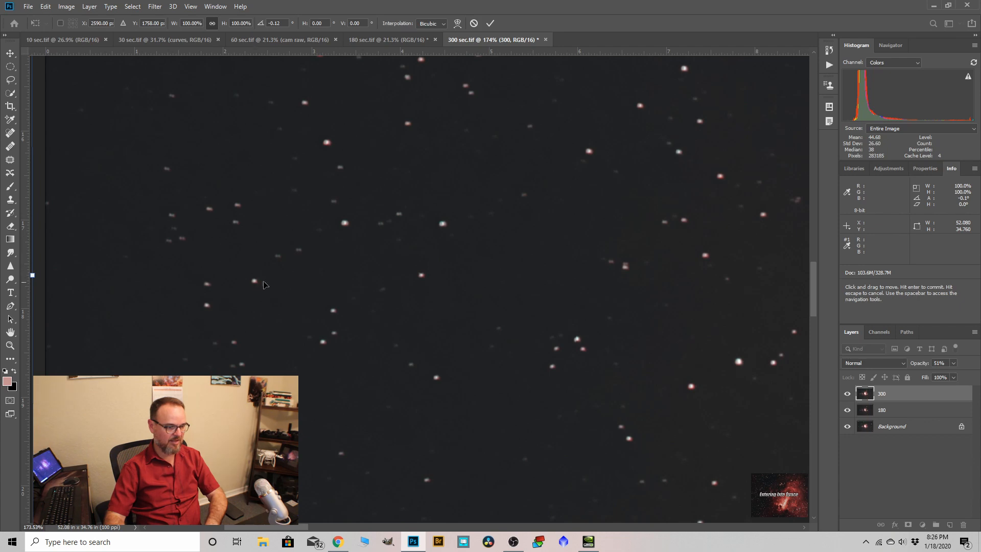
pyautogui.scroll(-10, 292, 251)
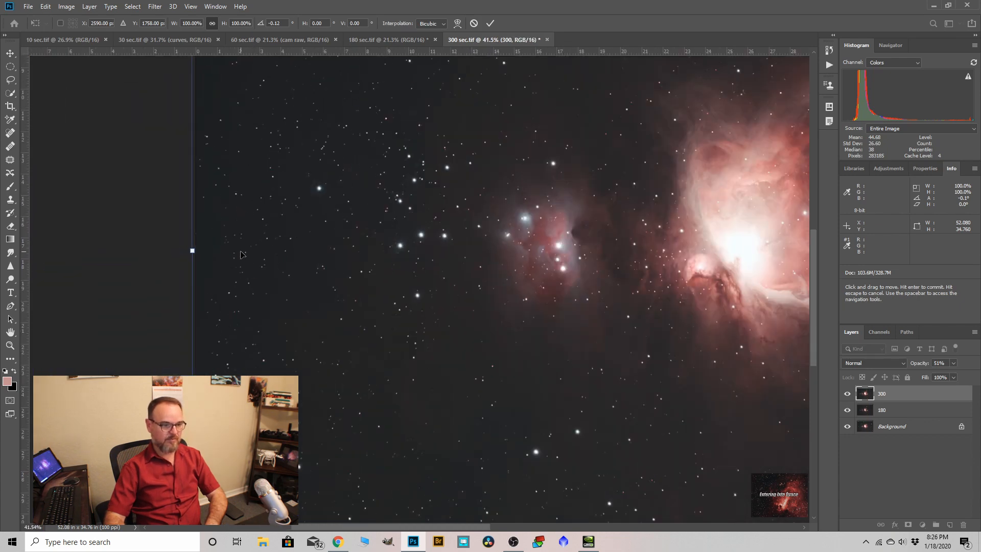
pyautogui.scroll(-3, 340, 267)
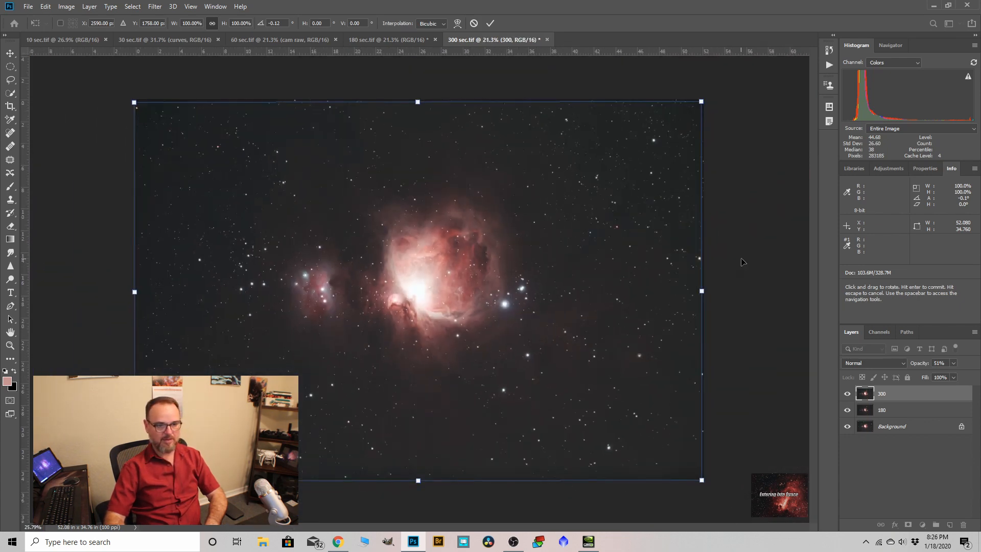
pyautogui.scroll(4, 679, 266)
pyautogui.scroll(5, 743, 262)
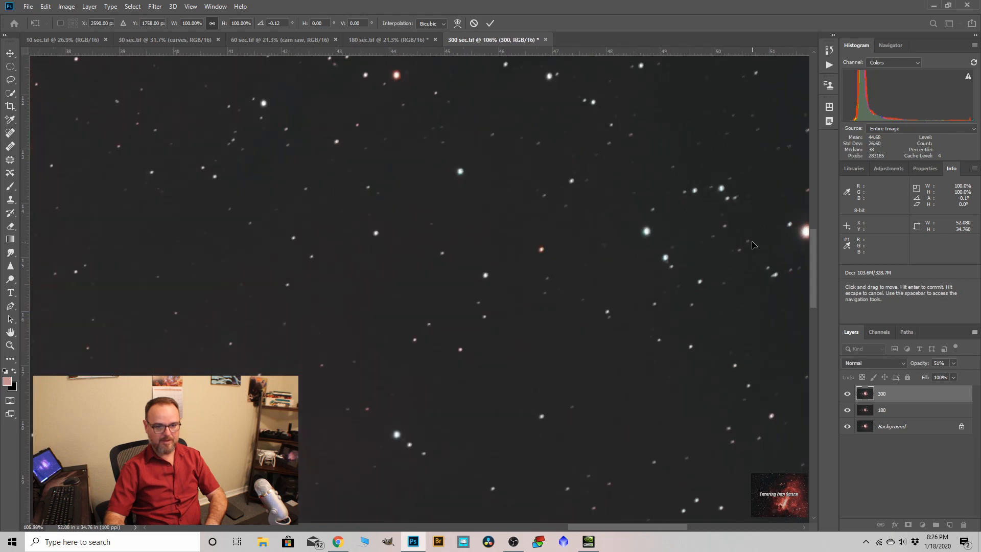
pyautogui.scroll(-3, 562, 262)
pyautogui.scroll(6, 778, 272)
pyautogui.scroll(-2, 652, 235)
pyautogui.scroll(-6, 652, 235)
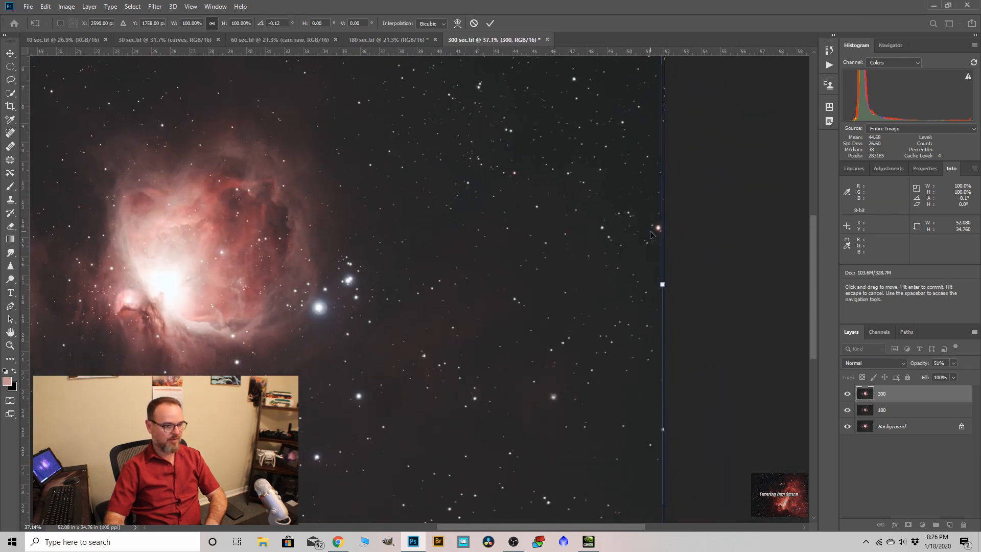
# Step: Examine the star alignment of the rotated 300 layer across the nebula core and the whole frame
pyautogui.scroll(-2, 640, 256)
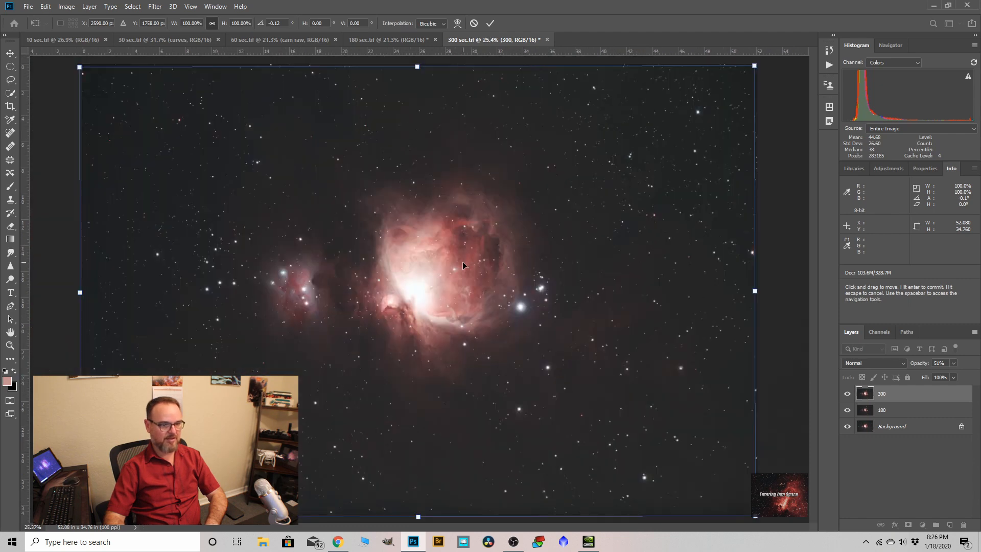
pyautogui.scroll(2, 462, 261)
pyautogui.scroll(2, 427, 289)
pyautogui.scroll(1, 441, 281)
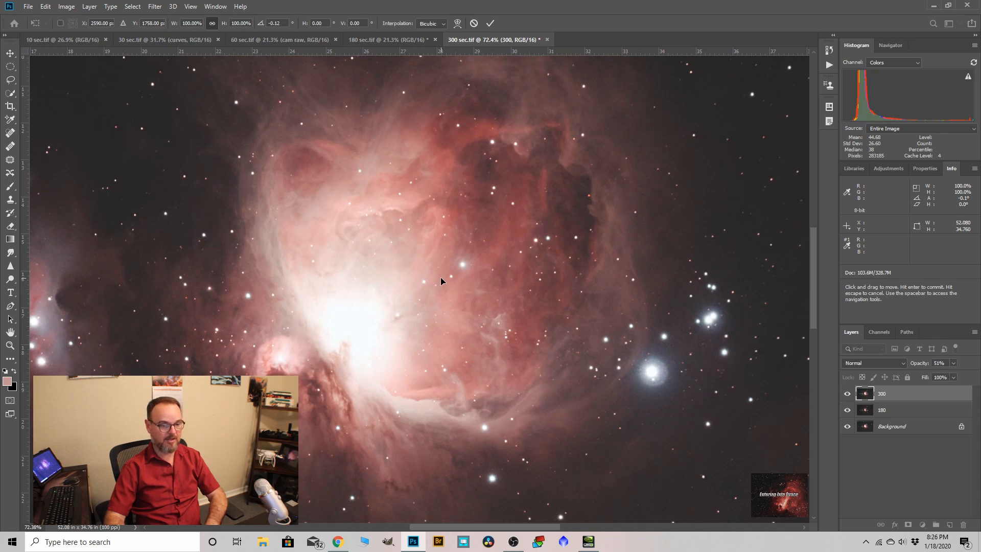
pyautogui.scroll(2, 440, 278)
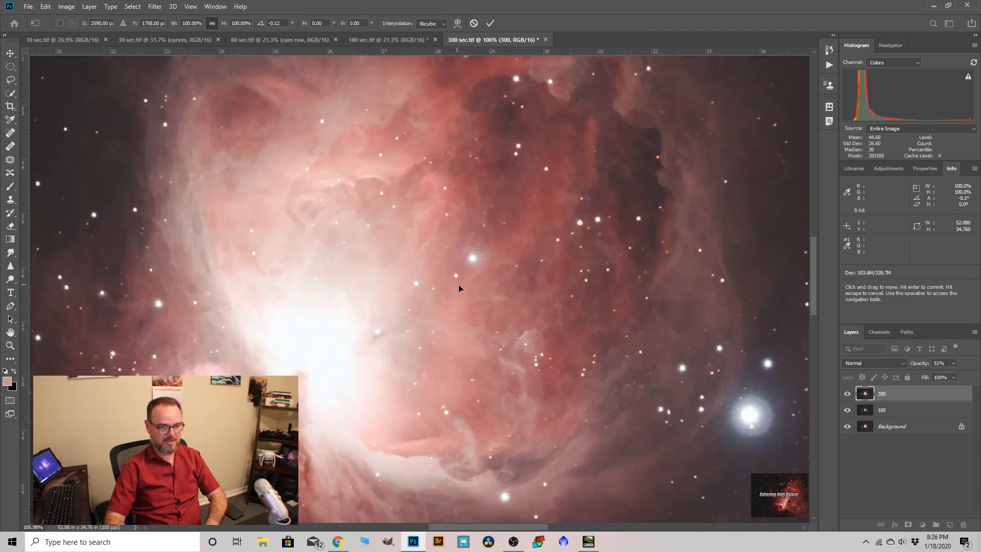
pyautogui.scroll(-8, 422, 237)
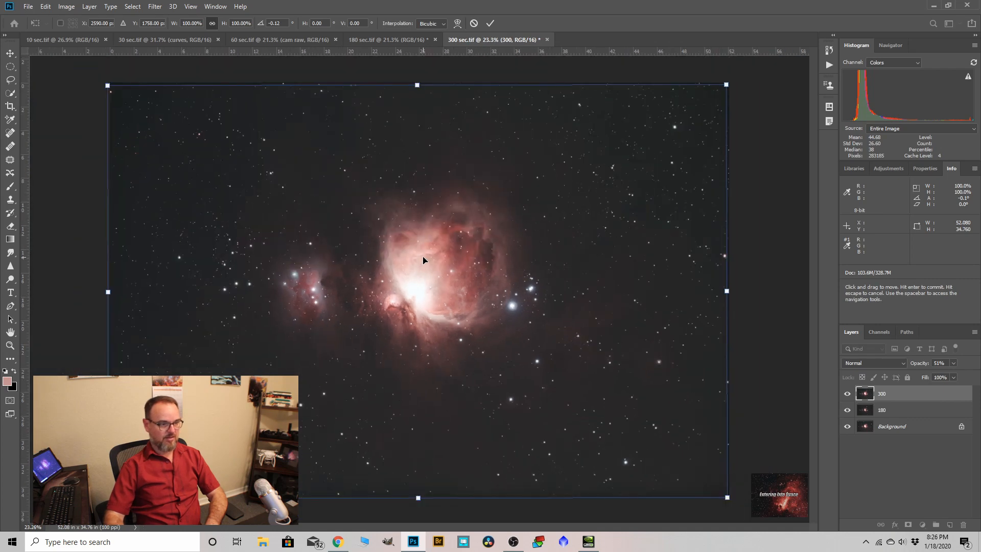
pyautogui.scroll(1, 438, 175)
pyautogui.scroll(-1, 431, 203)
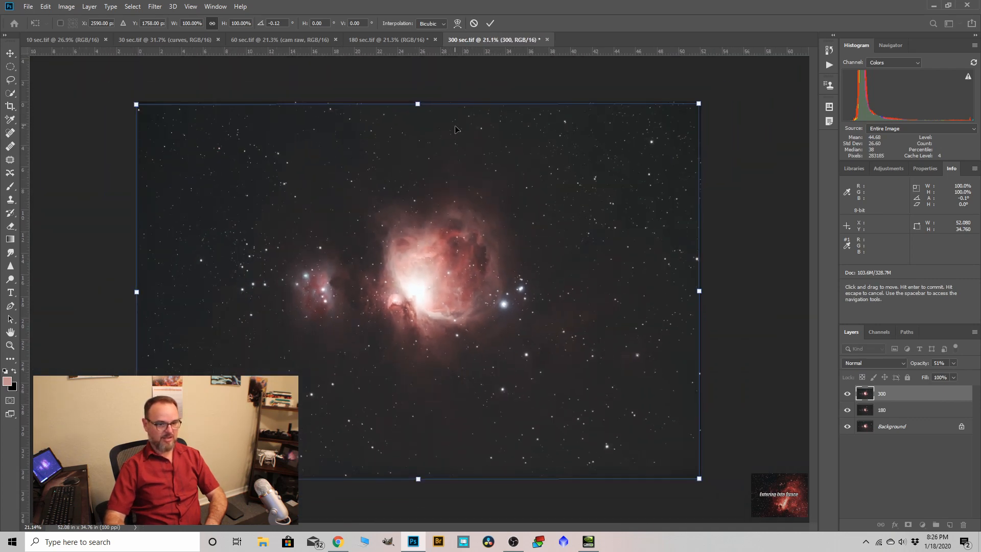
# Step: Switch the 300 layer's transform to Warp and pull its upper-right corner inward to about X 51.9 in, Y 0.25 in to match the stars
pyautogui.rightClick(588, 273)
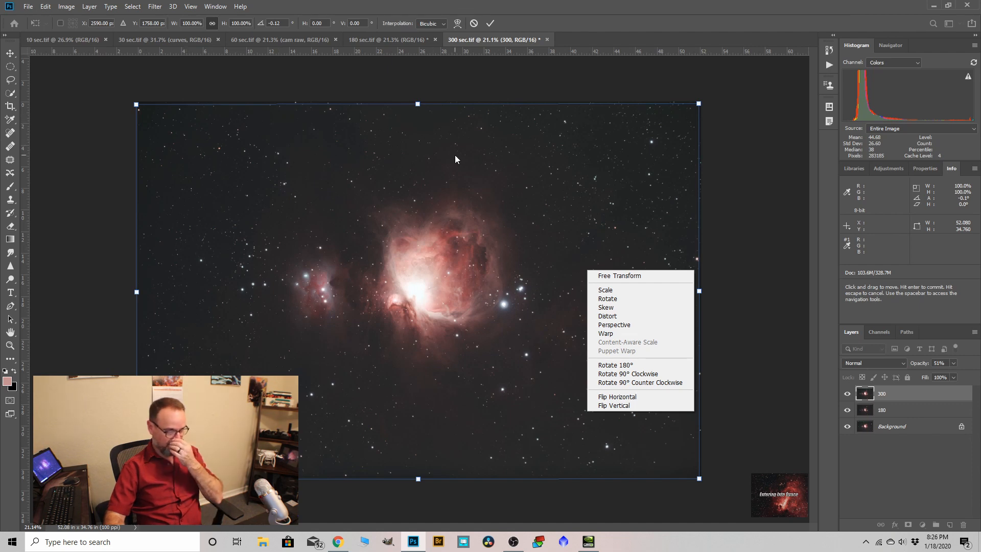
pyautogui.click(612, 335)
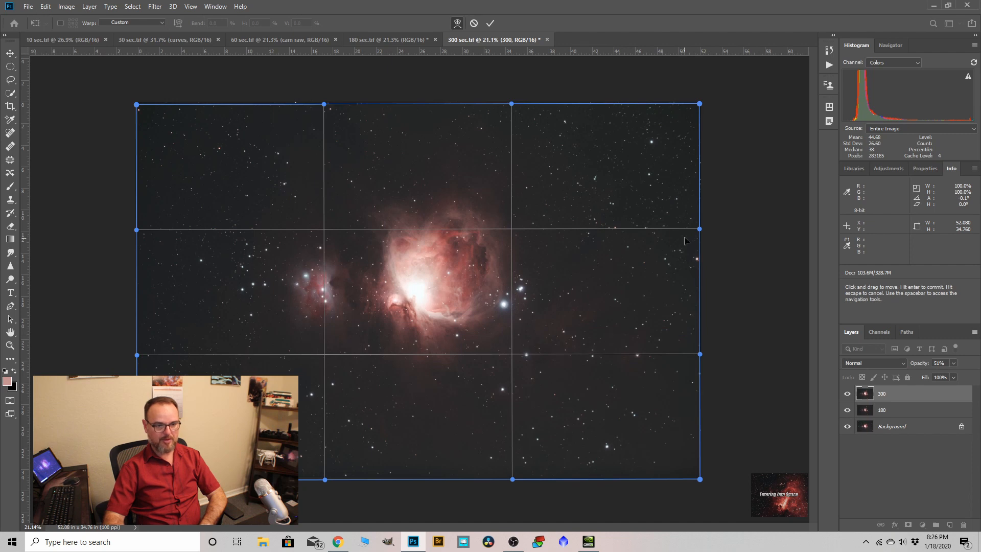
pyautogui.scroll(2, 685, 242)
pyautogui.scroll(3, 712, 224)
pyautogui.scroll(-4, 761, 102)
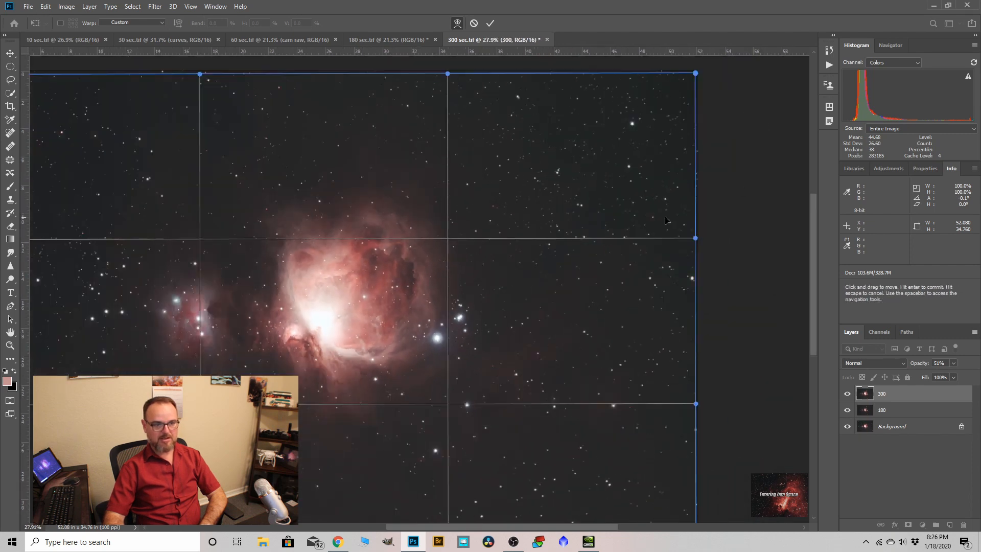
pyautogui.scroll(8, 709, 69)
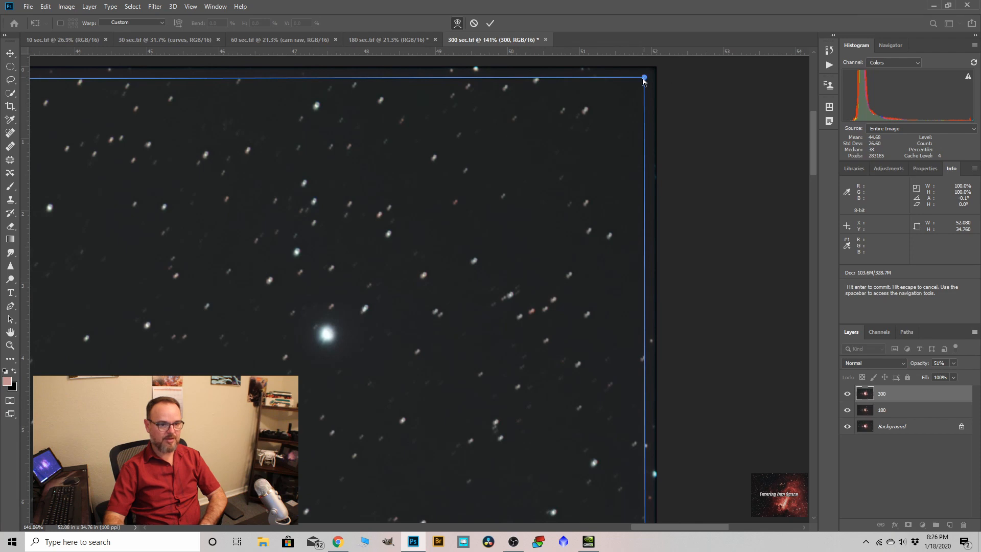
pyautogui.moveTo(643, 80); pyautogui.dragTo(641, 82)
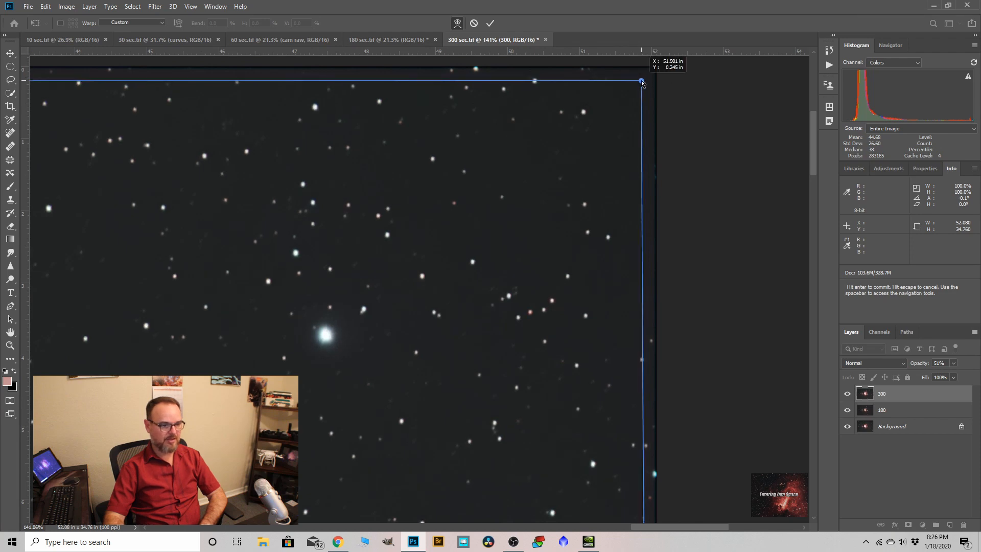
pyautogui.scroll(-5, 569, 155)
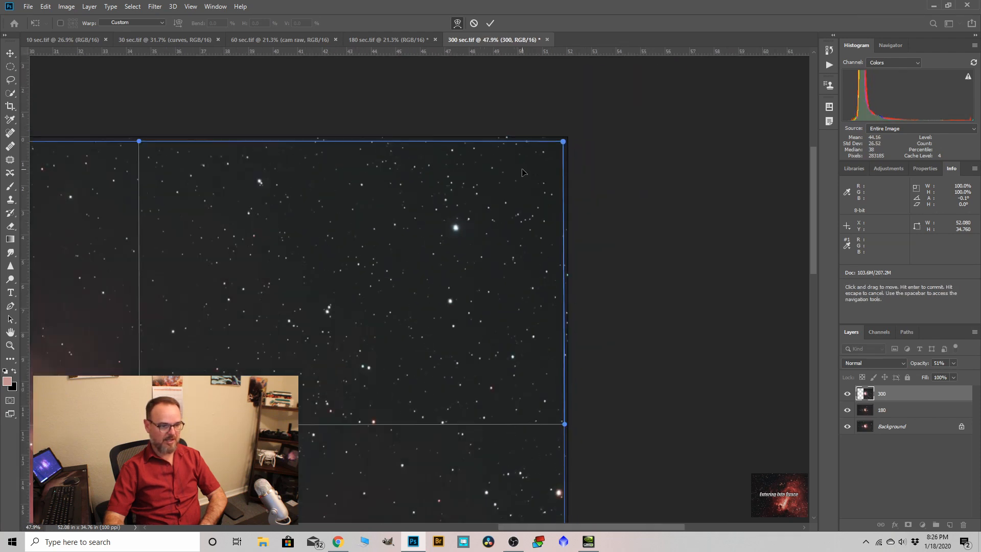
# Step: Nudge the two intermediate warp handles on the 300 layer's right edge until the nearby stars overlap those of the 180 layer
pyautogui.scroll(3, 577, 438)
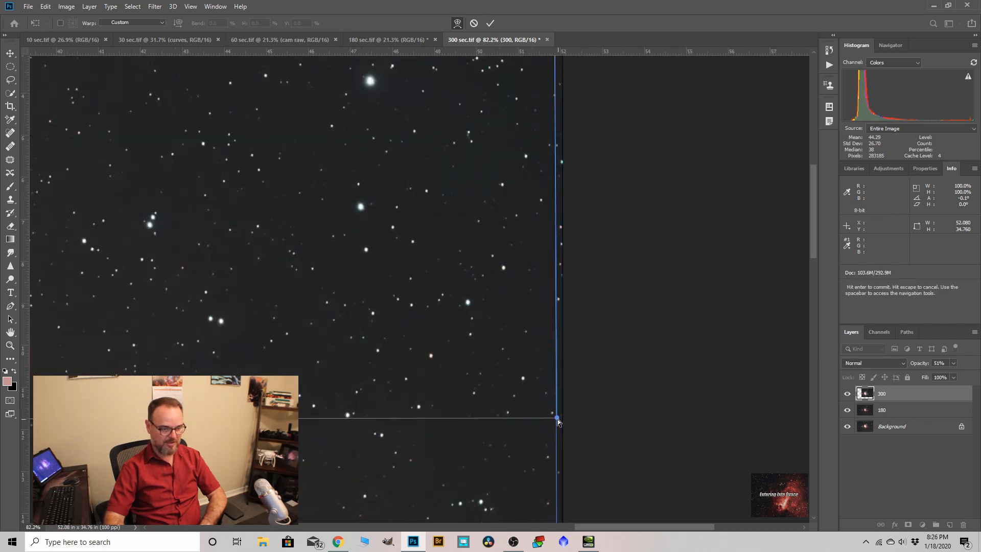
pyautogui.moveTo(557, 420); pyautogui.dragTo(558, 423)
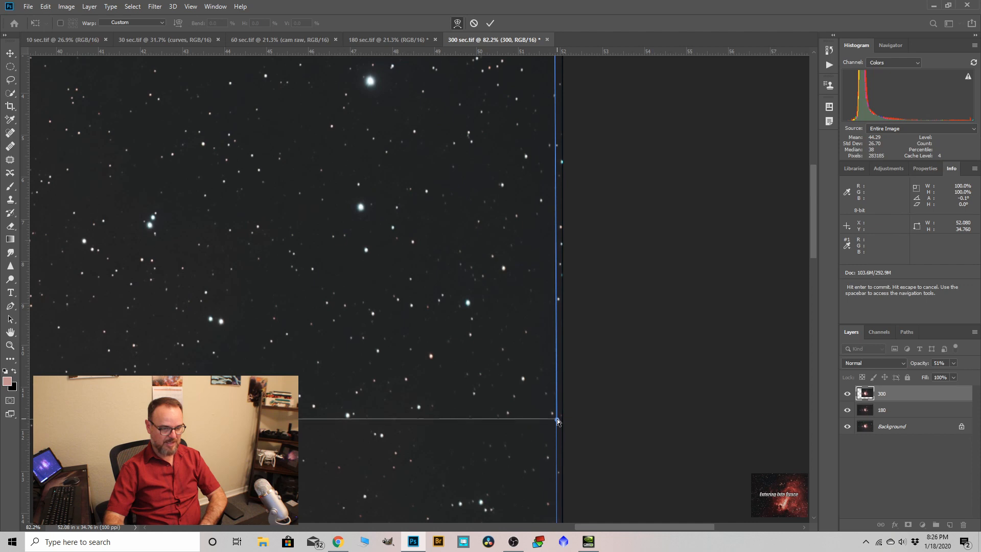
pyautogui.scroll(-6, 617, 272)
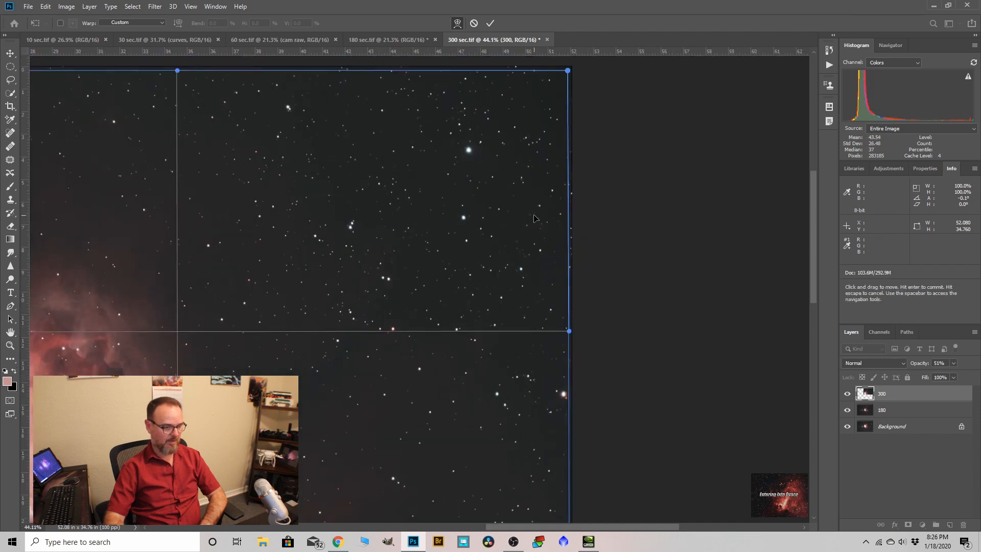
pyautogui.scroll(-1, 534, 218)
pyautogui.scroll(3, 769, 381)
pyautogui.scroll(3, 769, 381)
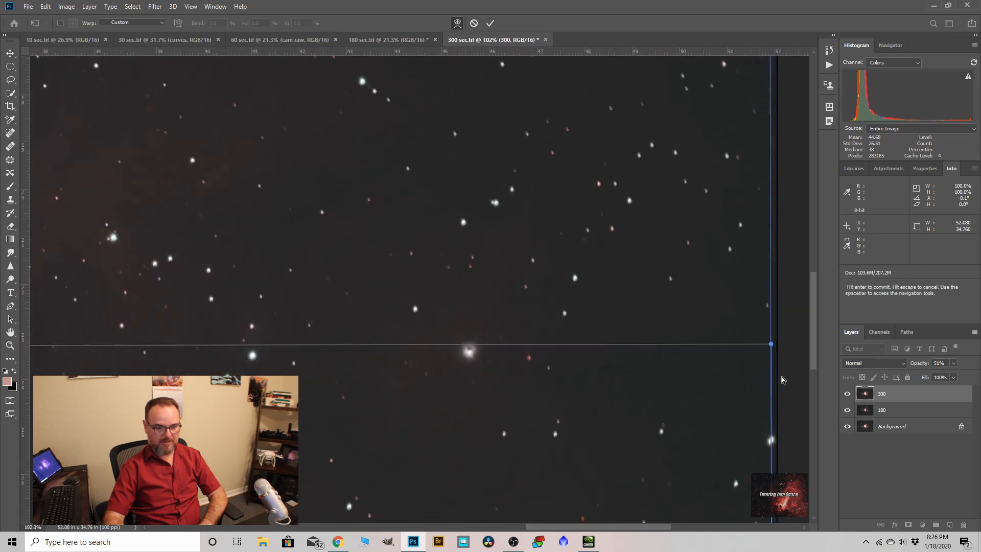
pyautogui.moveTo(770, 347); pyautogui.dragTo(771, 348)
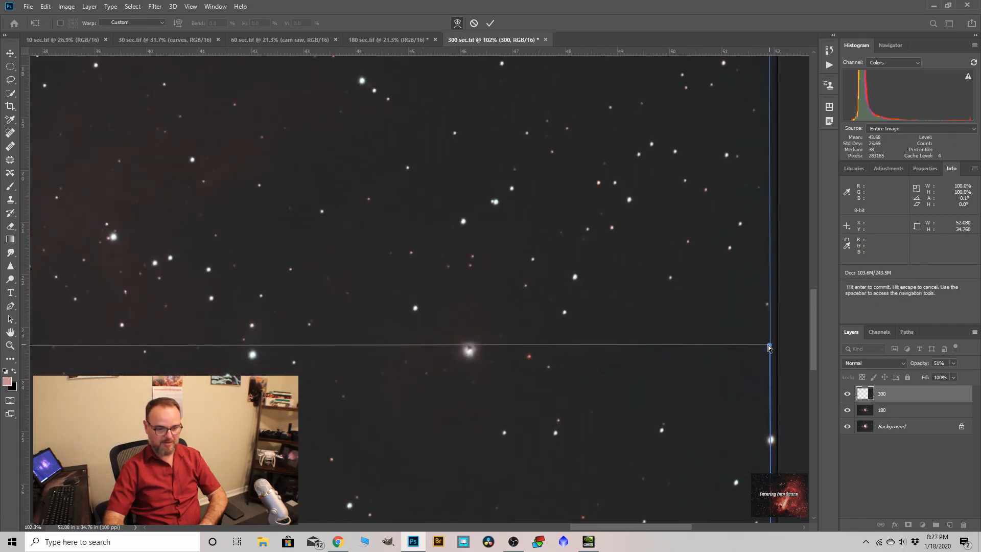
pyautogui.scroll(-3, 433, 278)
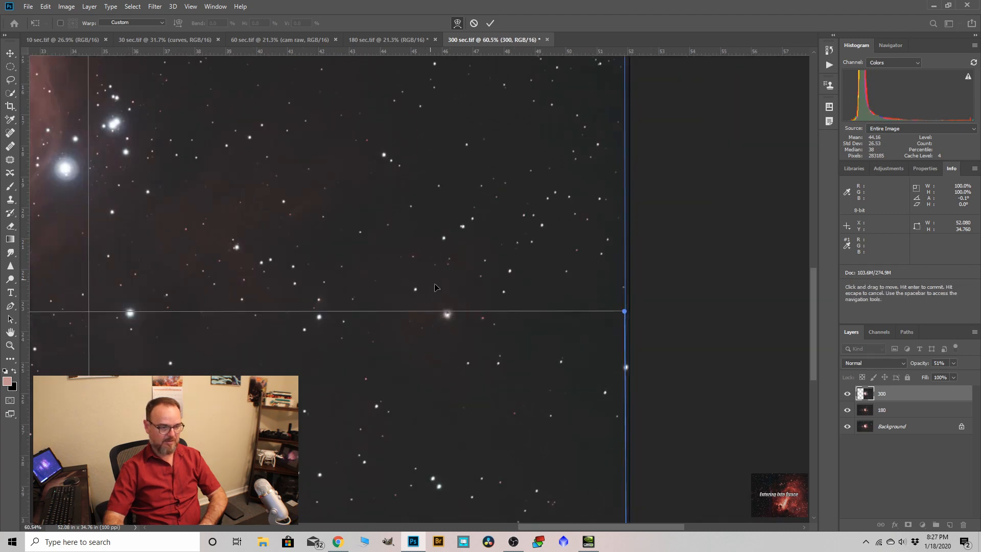
# Step: Examine the star alignment of the warped 300 layer in the lower-right corner and along the bottom of the image
pyautogui.scroll(-2, 471, 194)
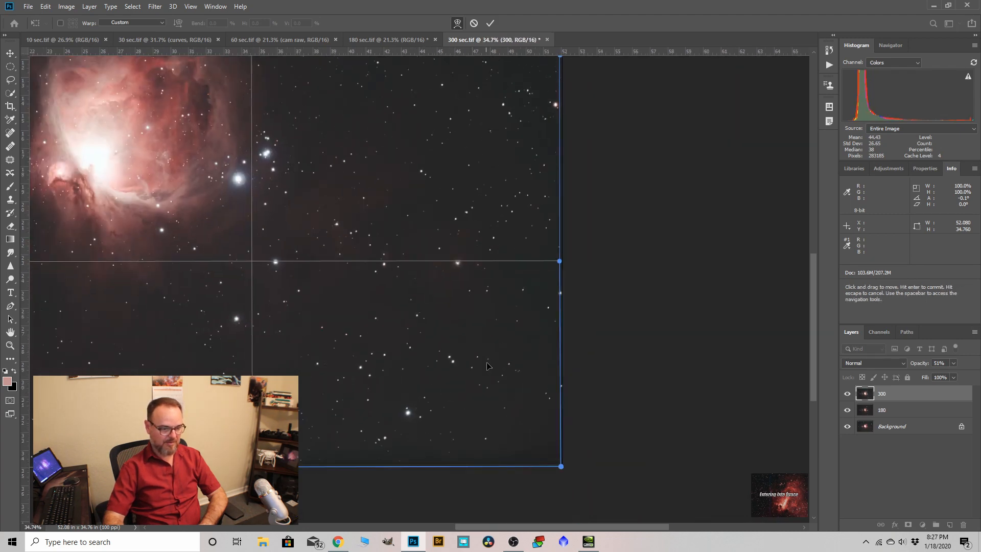
pyautogui.scroll(2, 487, 331)
pyautogui.scroll(-4, 573, 358)
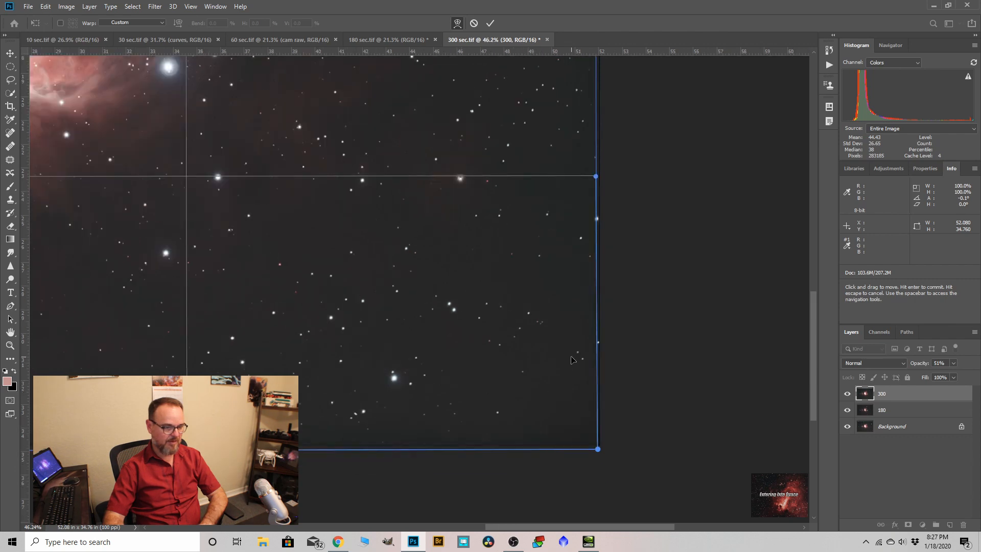
pyautogui.scroll(-1, 370, 418)
pyautogui.scroll(3, 365, 459)
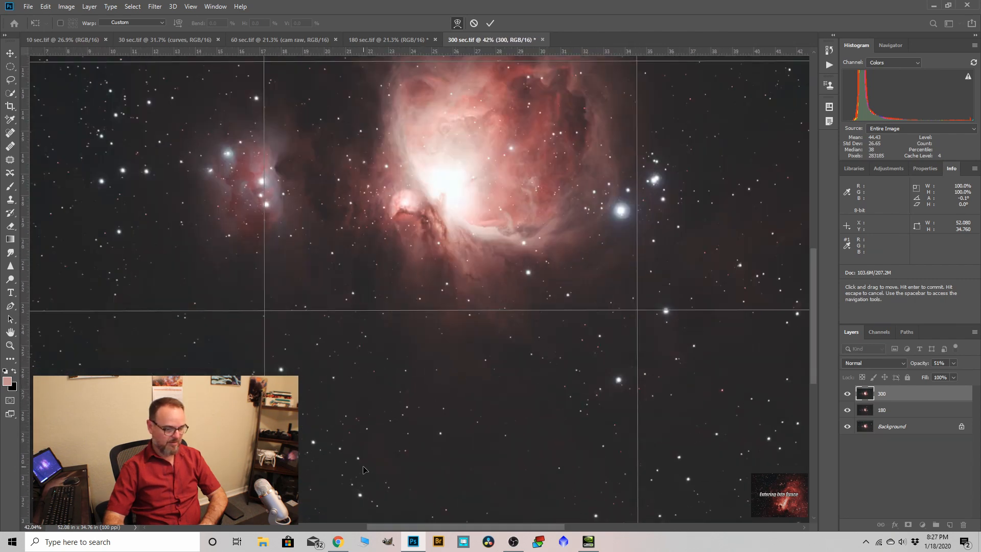
pyautogui.scroll(-2, 492, 275)
pyautogui.scroll(3, 603, 445)
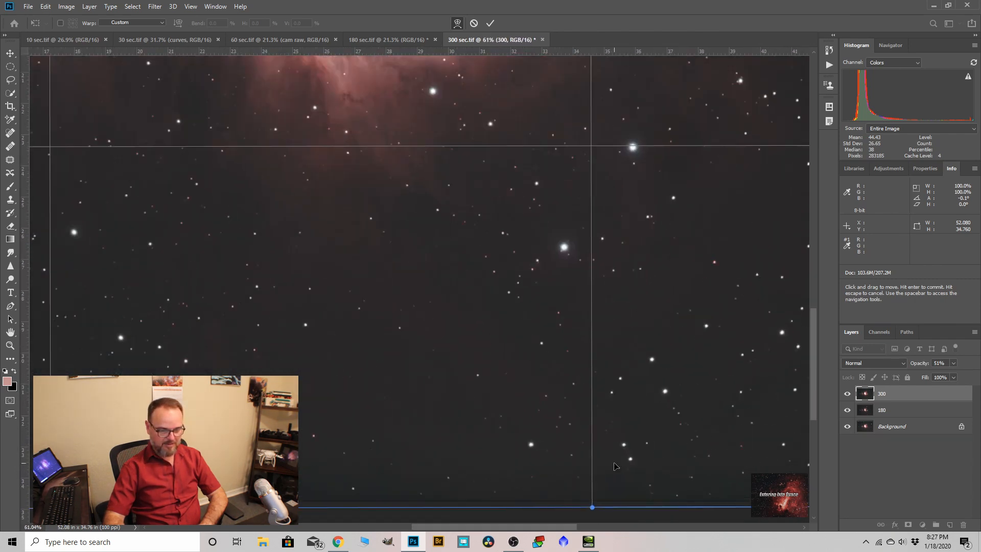
pyautogui.scroll(-4, 603, 445)
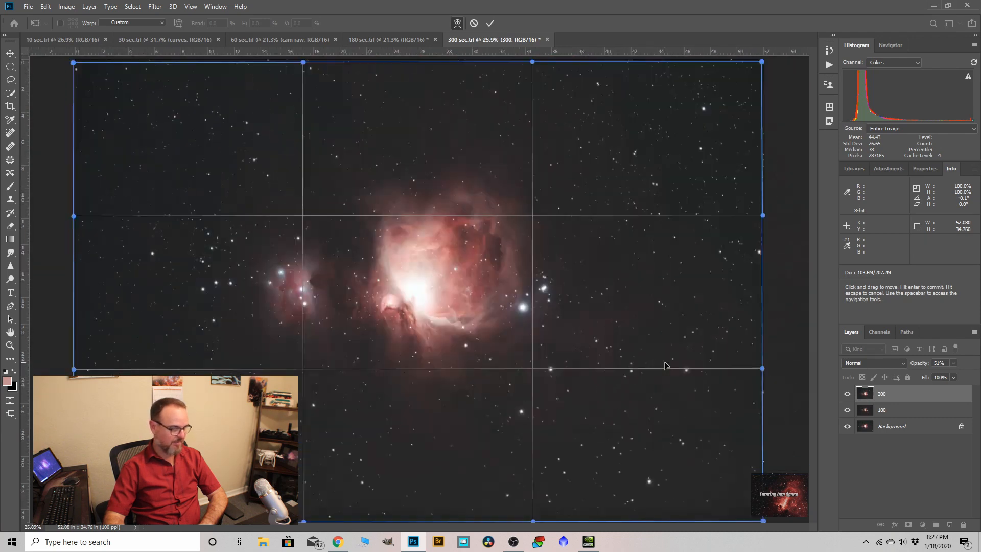
# Step: Nudge the two intermediate warp handles on the 300 layer's left edge slightly inward to match the 180 layer's stars
pyautogui.scroll(5, 65, 364)
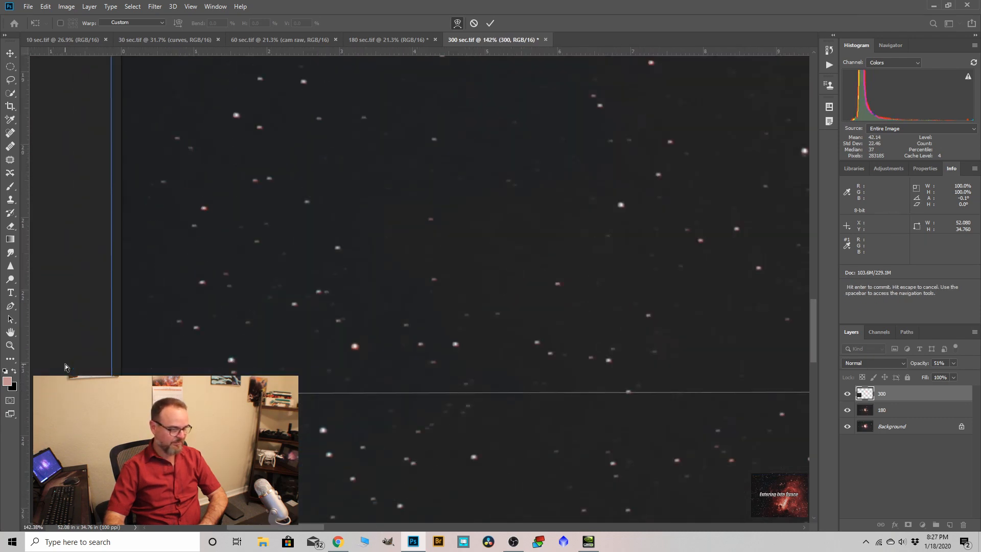
pyautogui.moveTo(111, 394); pyautogui.dragTo(114, 394)
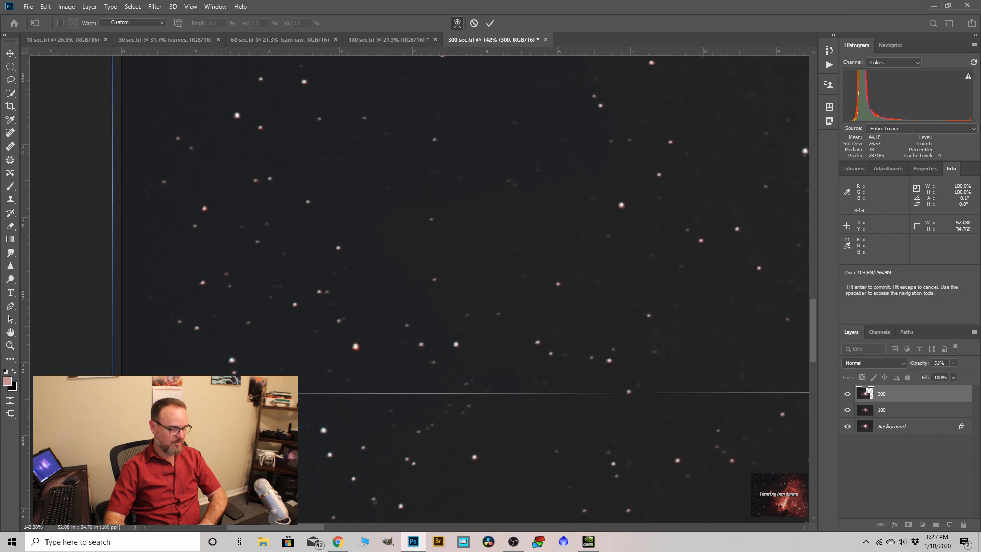
pyautogui.scroll(-3, 334, 400)
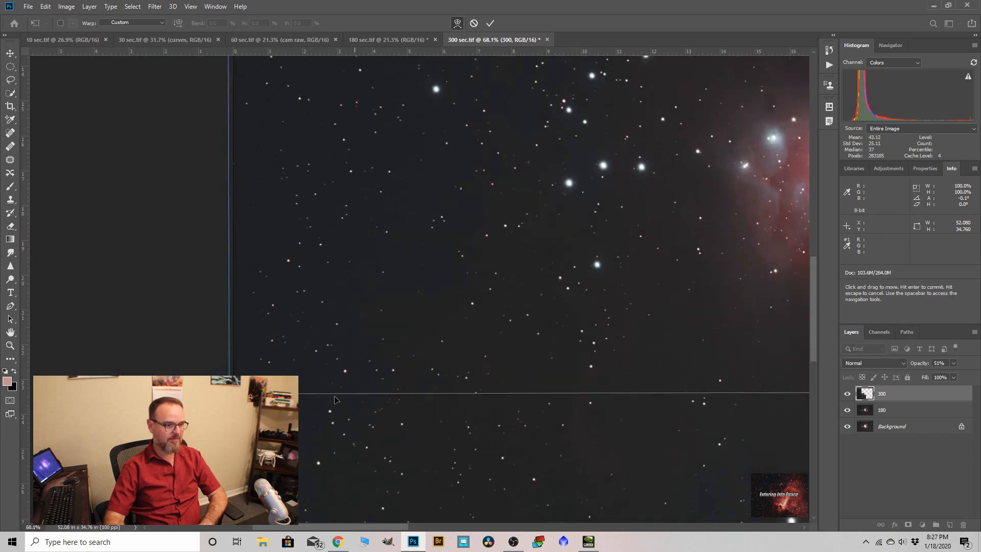
pyautogui.scroll(-1, 334, 400)
pyautogui.scroll(3, 269, 118)
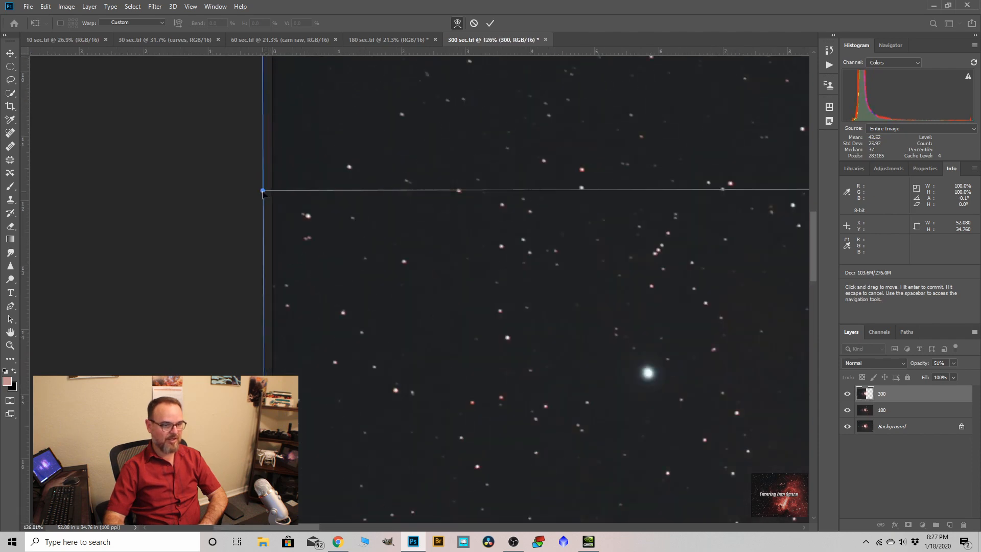
pyautogui.moveTo(263, 190); pyautogui.dragTo(265, 192)
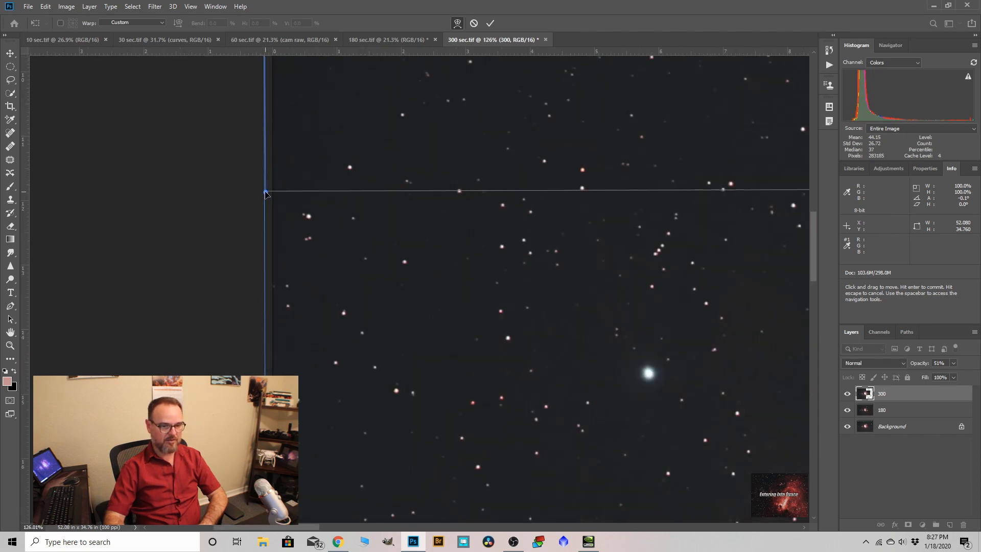
pyautogui.scroll(-3, 228, 276)
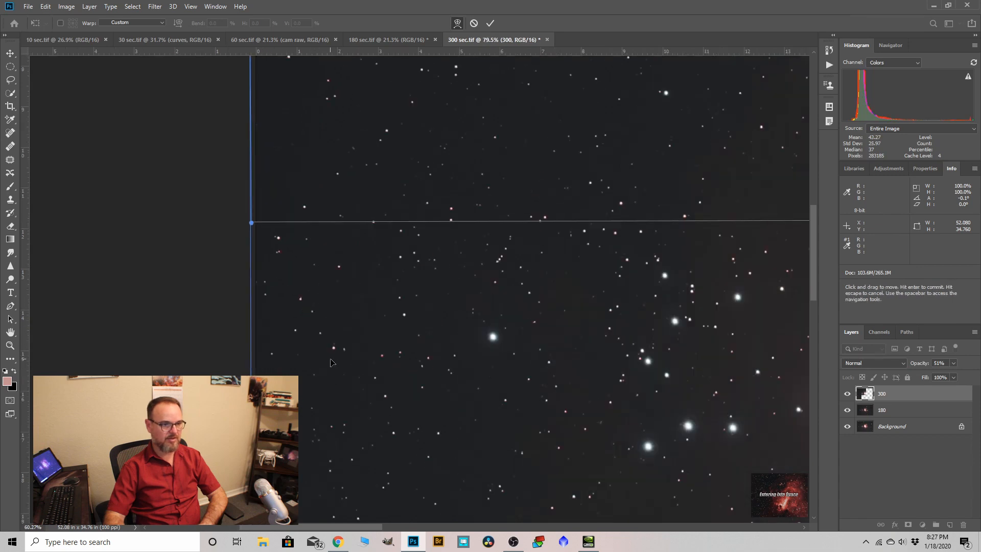
# Step: Pull the 300 layer's upper-left warp corner slightly inward and down so the corner stars merge with those beneath
pyautogui.scroll(-3, 331, 364)
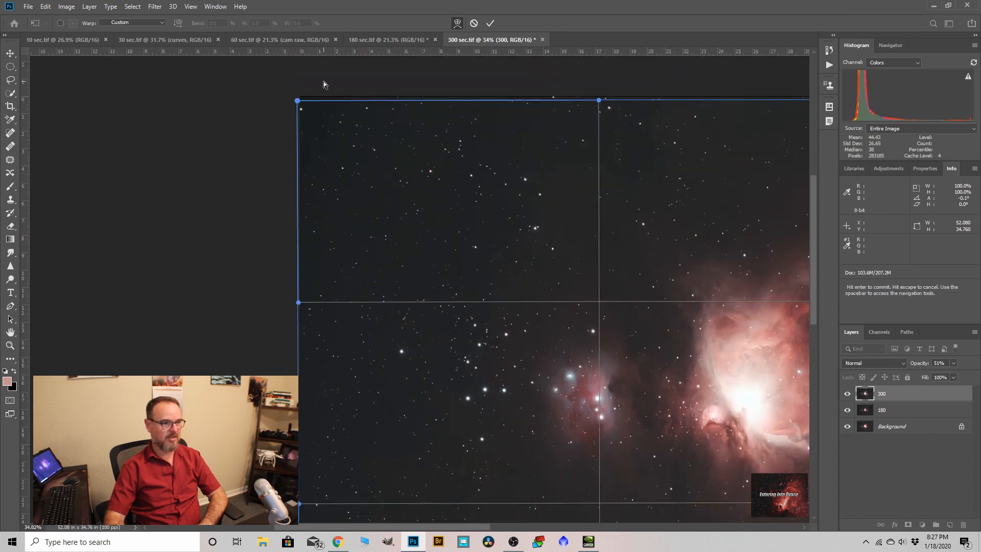
pyautogui.scroll(2, 314, 90)
pyautogui.scroll(3, 315, 90)
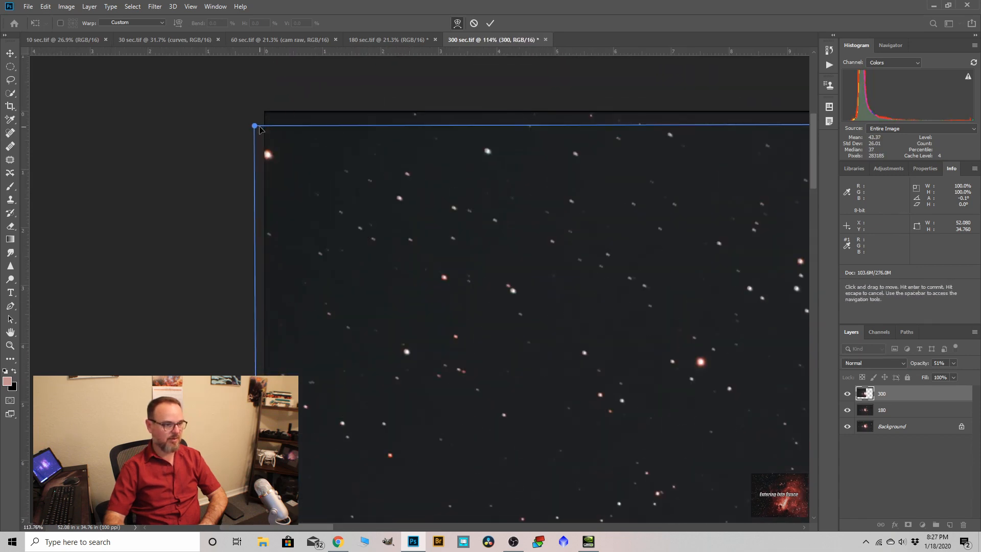
pyautogui.moveTo(257, 127); pyautogui.dragTo(257, 129)
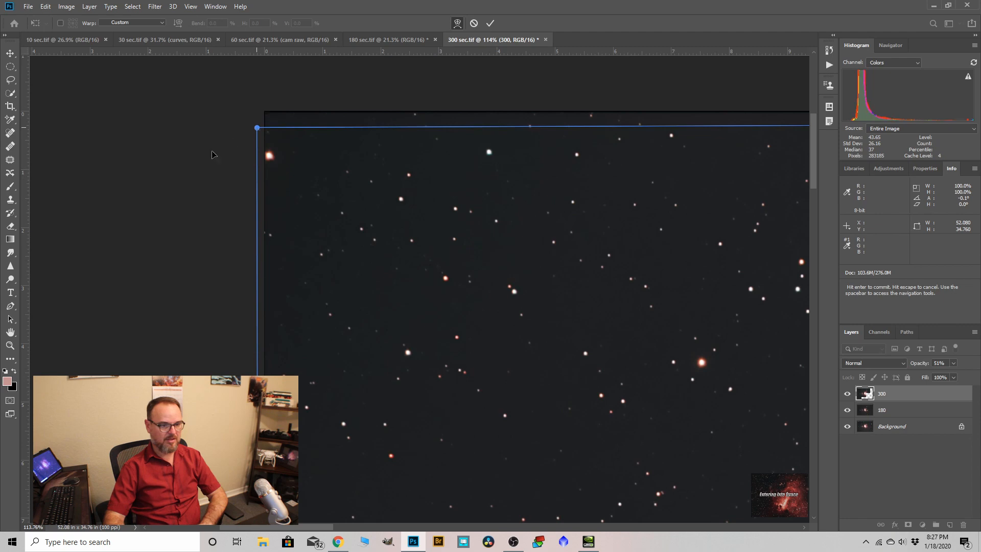
pyautogui.scroll(-4, 183, 173)
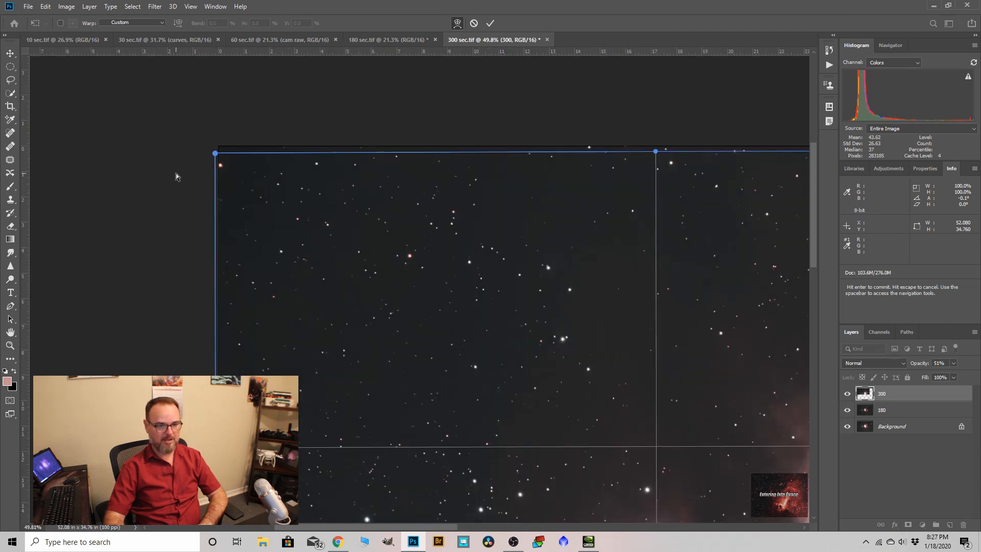
# Step: Nudge the warp handle one third along the 300 layer's top edge, from the left, to line up the stars there
pyautogui.scroll(-1, 175, 173)
pyautogui.scroll(3, 620, 141)
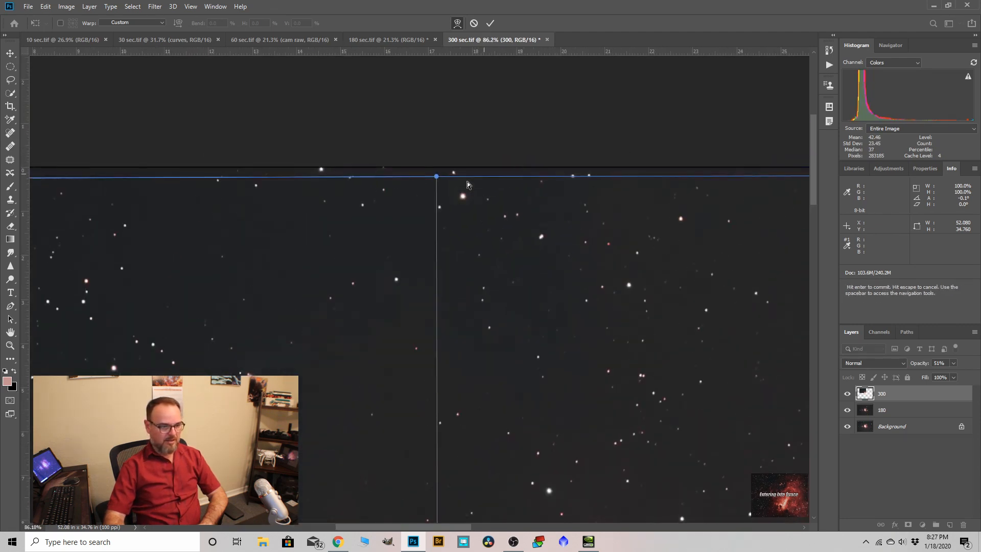
pyautogui.moveTo(438, 178); pyautogui.dragTo(438, 178)
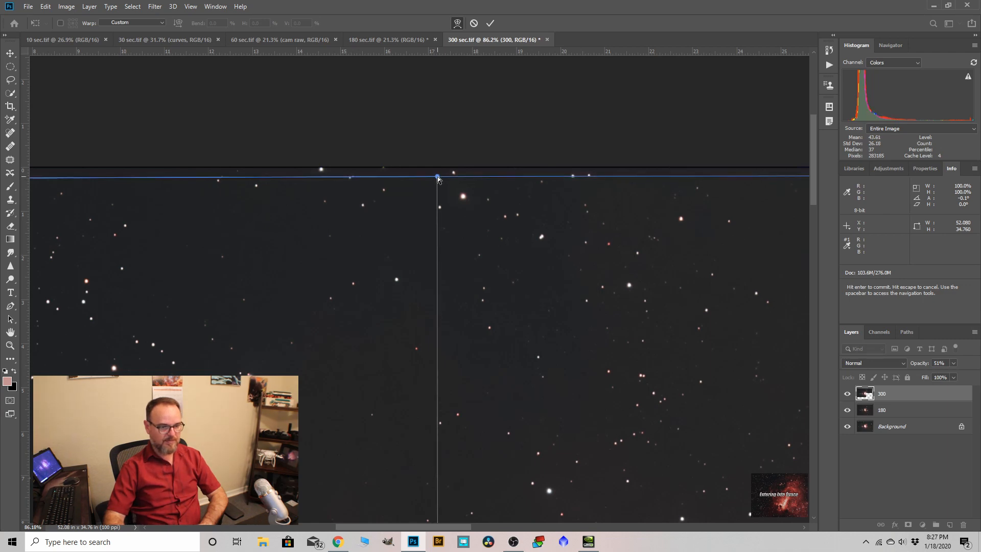
pyautogui.scroll(-8, 324, 162)
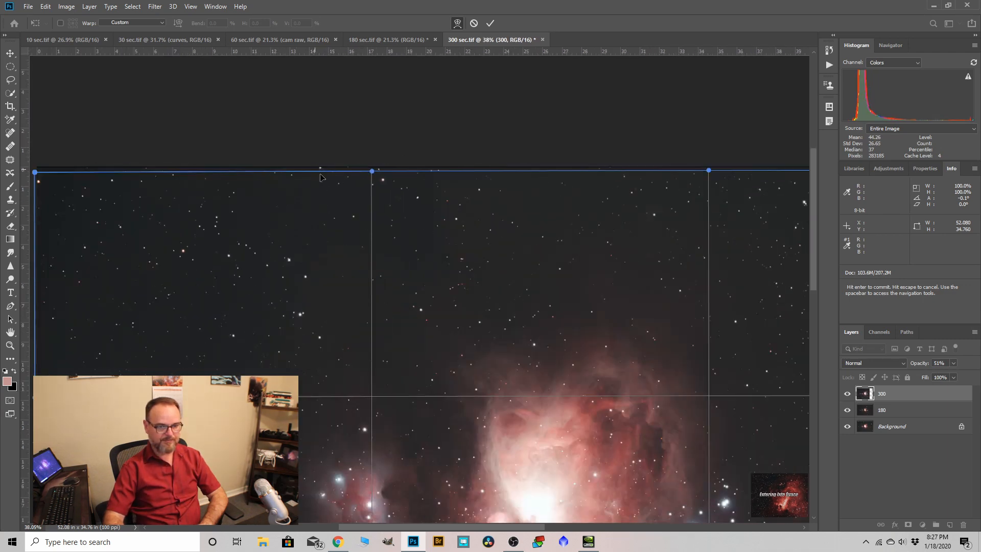
# Step: Nudge the warp handle two thirds along the 300 layer's top edge, from the left, slightly down to match the stars beneath
pyautogui.scroll(6, 756, 189)
pyautogui.scroll(2, 756, 190)
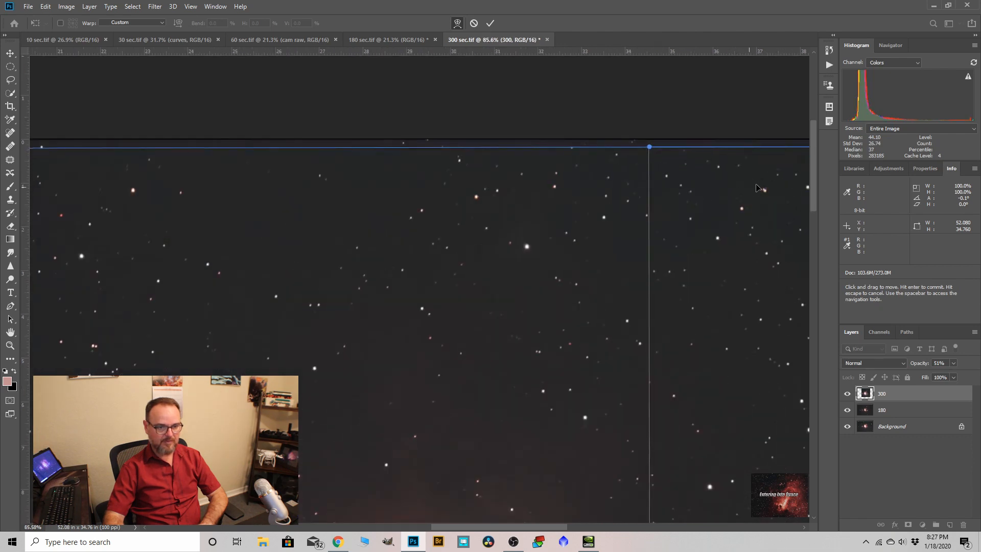
pyautogui.moveTo(649, 147); pyautogui.dragTo(650, 149)
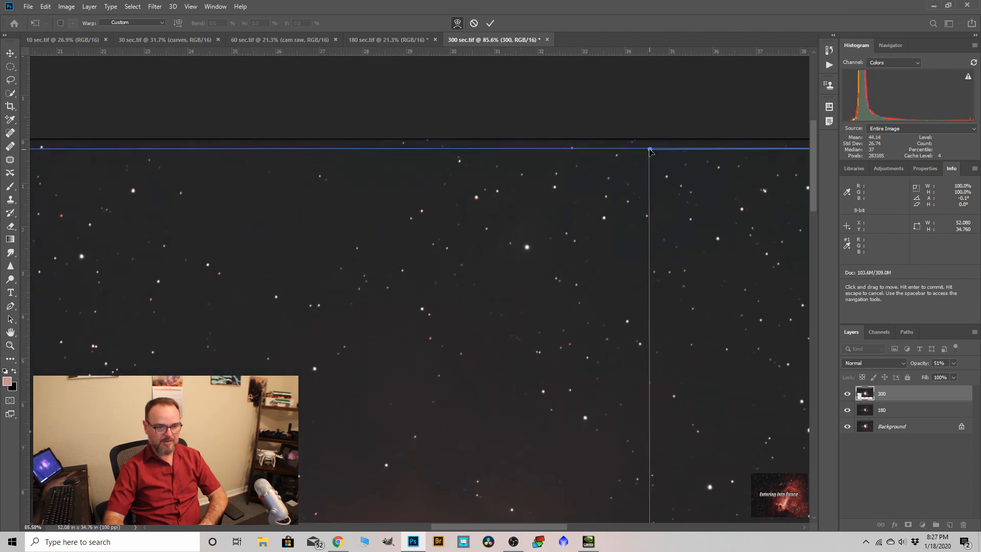
# Step: Check the star alignment at the 300 layer's upper-right corner and apply the warp
pyautogui.scroll(-8, 460, 167)
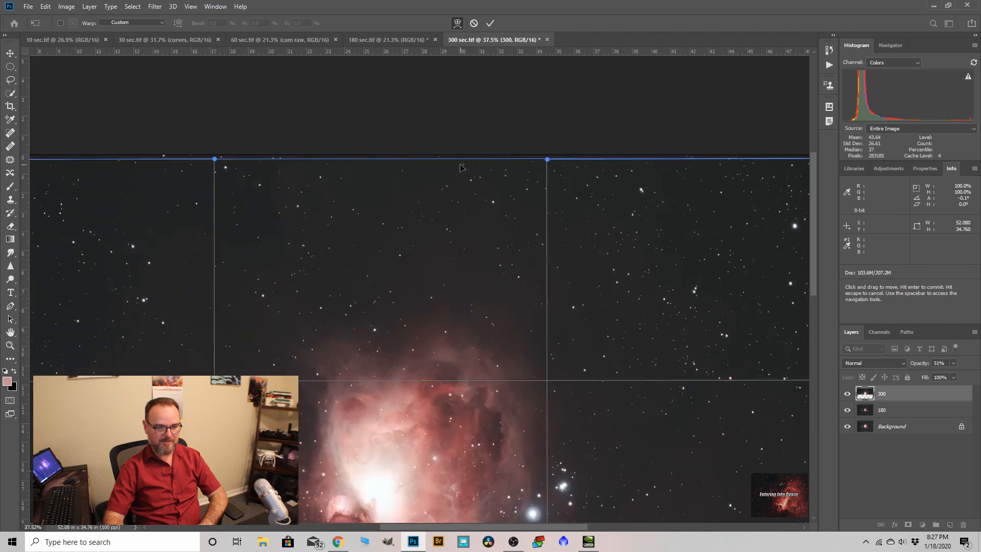
pyautogui.scroll(-3, 461, 168)
pyautogui.scroll(5, 781, 160)
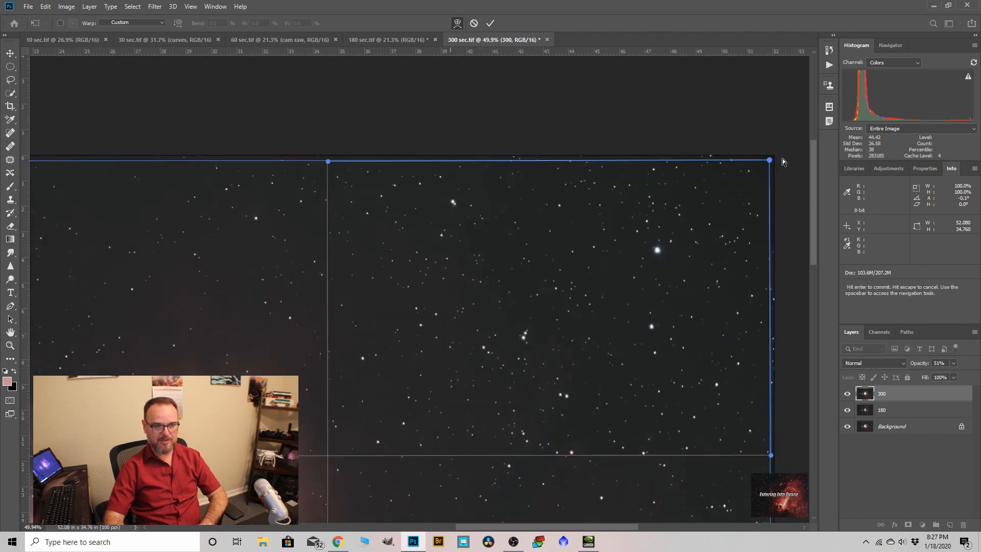
pyautogui.scroll(4, 782, 160)
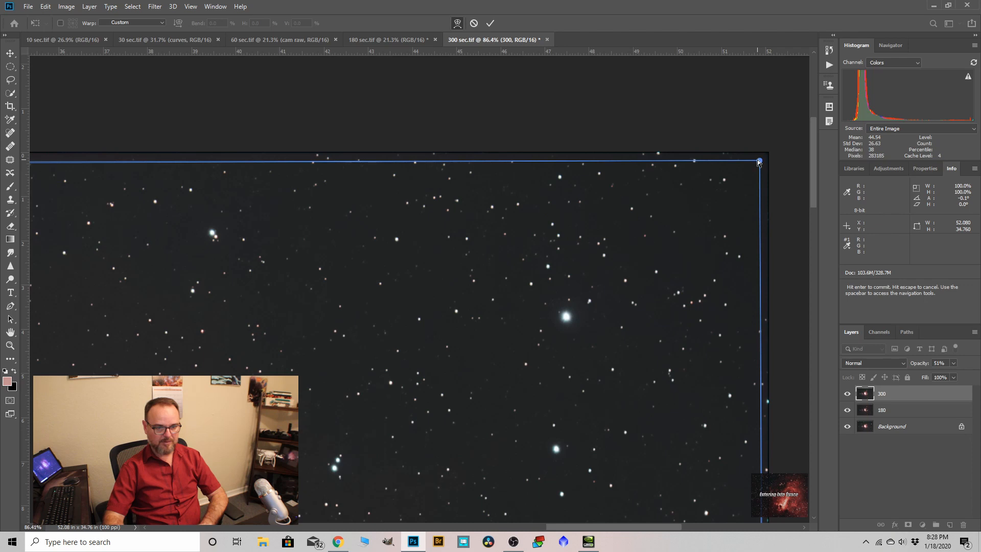
pyautogui.hotkey('ctrl', '0')
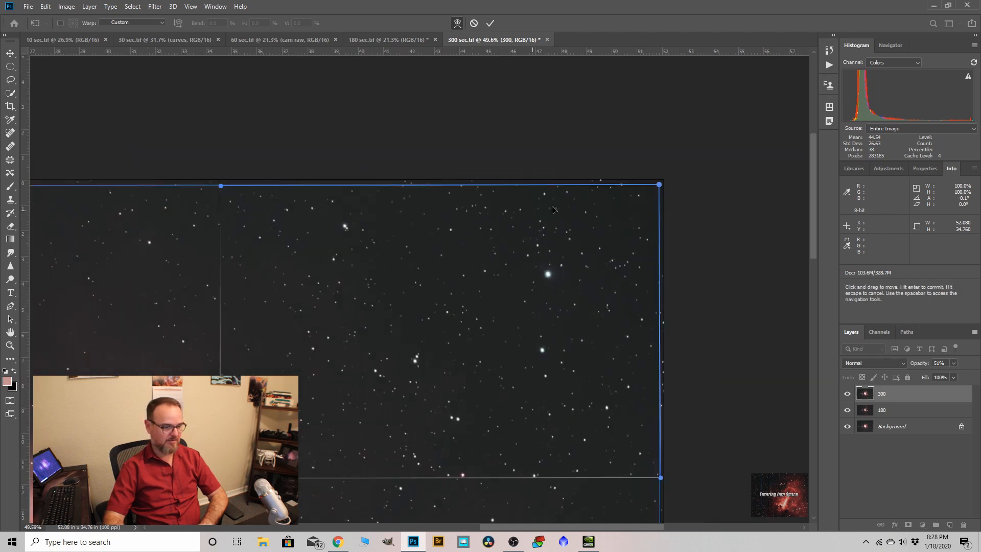
pyautogui.scroll(-1, 554, 209)
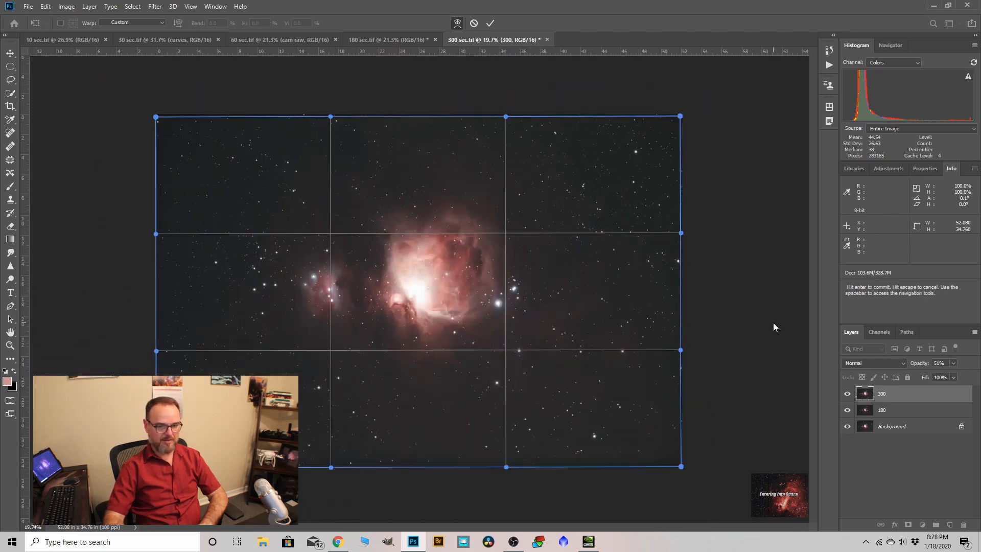
pyautogui.press('Return')
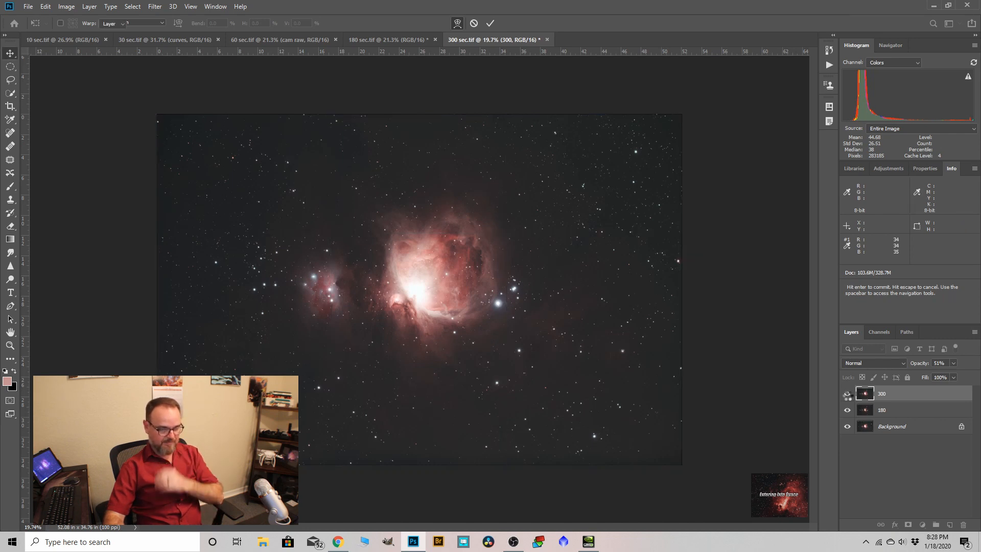
# Step: Compare the warped 300 layer with the 180 layer by hiding and showing it repeatedly
pyautogui.click(847, 395)
pyautogui.click(847, 394)
pyautogui.click(847, 395)
pyautogui.click(847, 394)
pyautogui.click(848, 395)
pyautogui.click(847, 394)
# Step: Raise the 300 layer's opacity to 100% and add a white layer mask to it
pyautogui.click(953, 363)
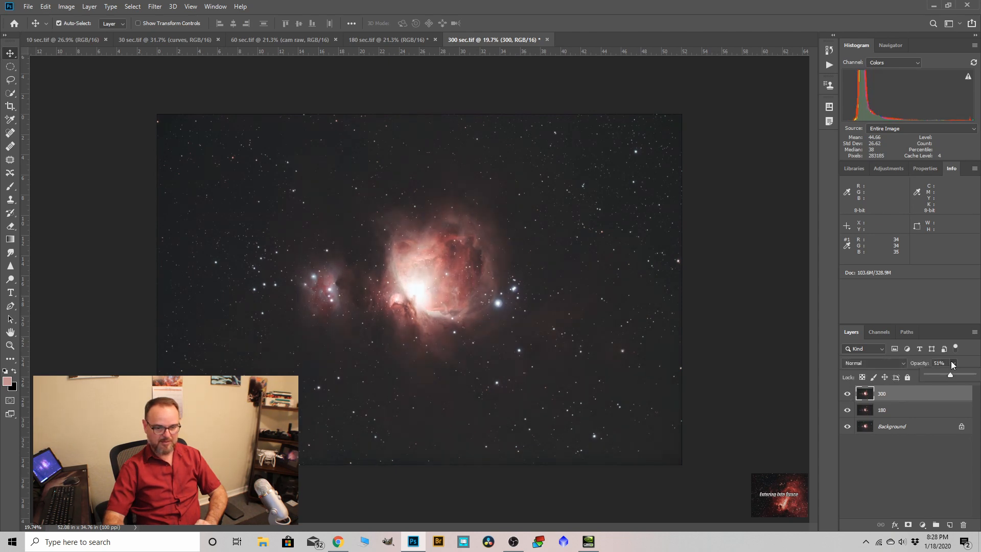
pyautogui.moveTo(951, 376); pyautogui.dragTo(976, 376)
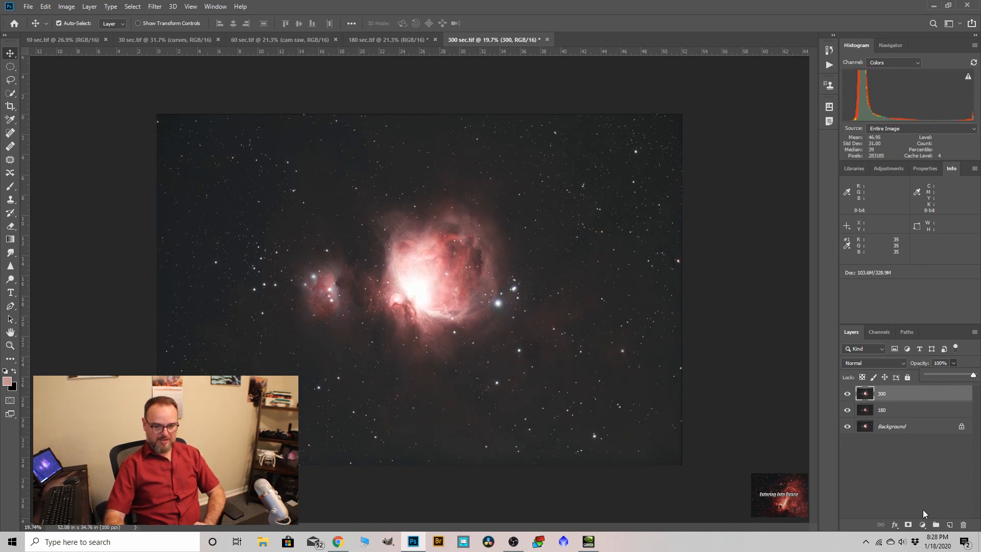
pyautogui.click(908, 524)
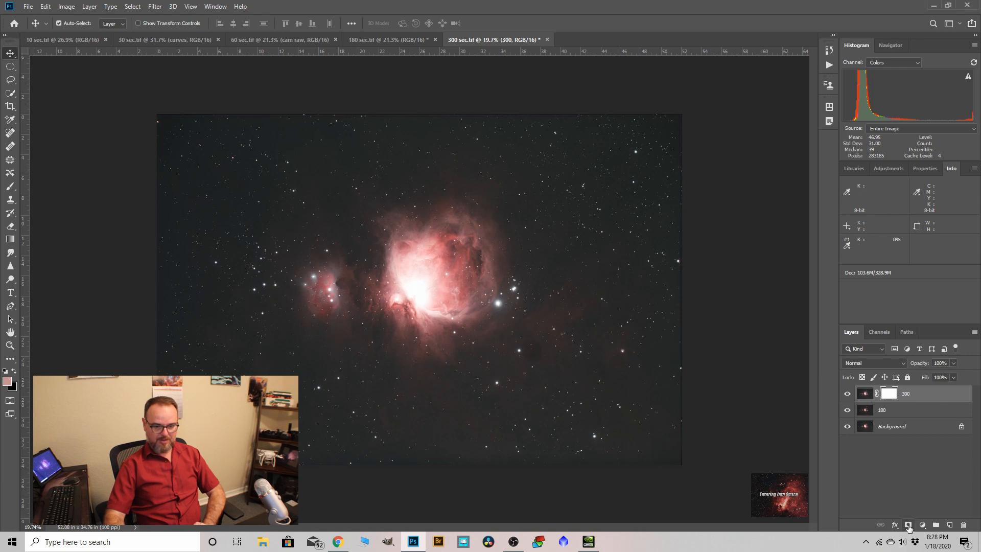
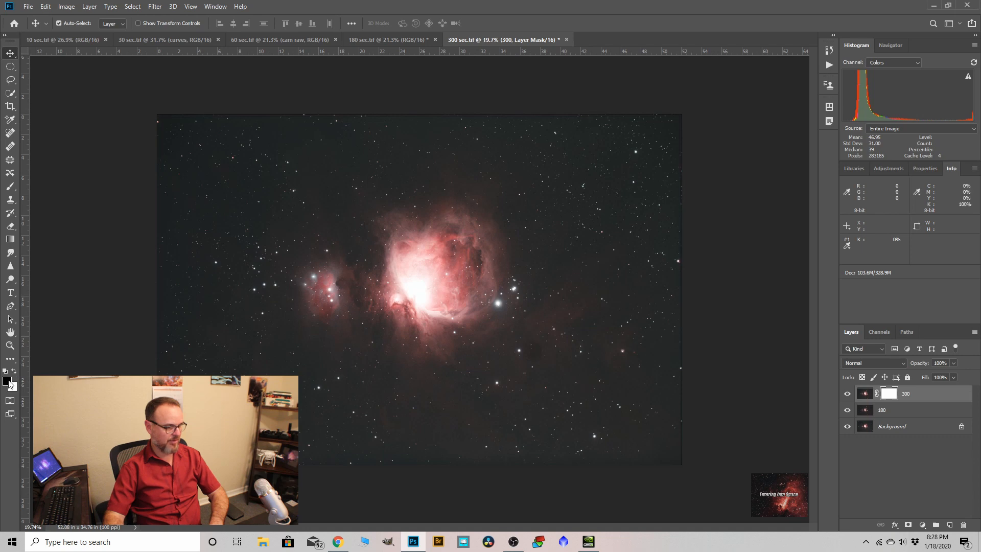
# Step: Compare the nebula core with the 300 layer hidden and shown, and ready the Brush tool at 23% opacity
pyautogui.click(10, 187)
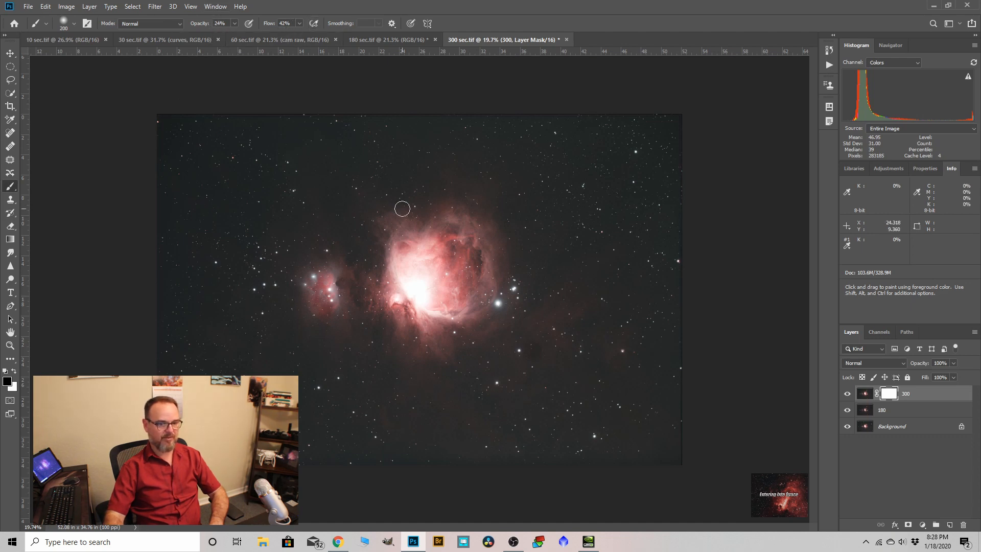
pyautogui.scroll(5, 417, 265)
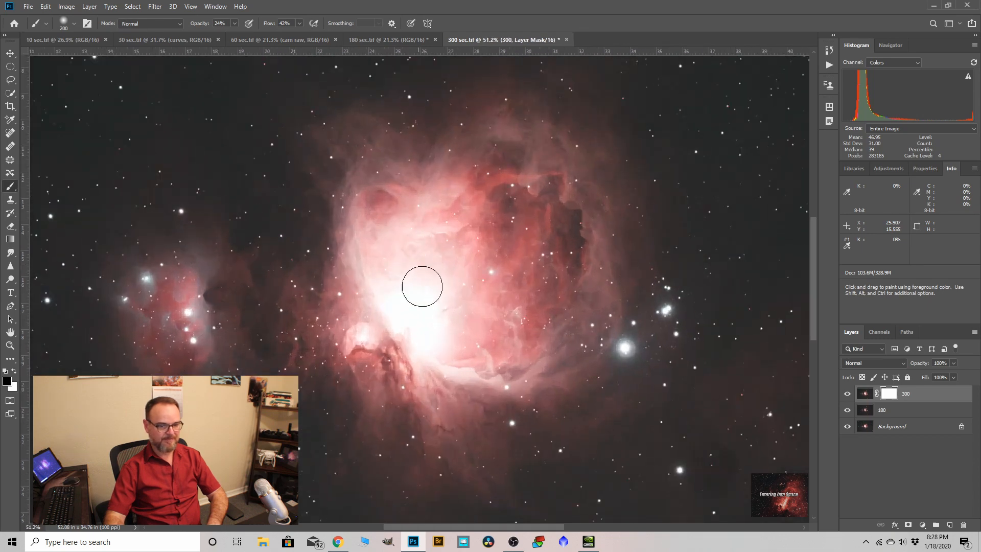
pyautogui.click(848, 395)
pyautogui.click(848, 394)
pyautogui.click(847, 394)
pyautogui.click(848, 395)
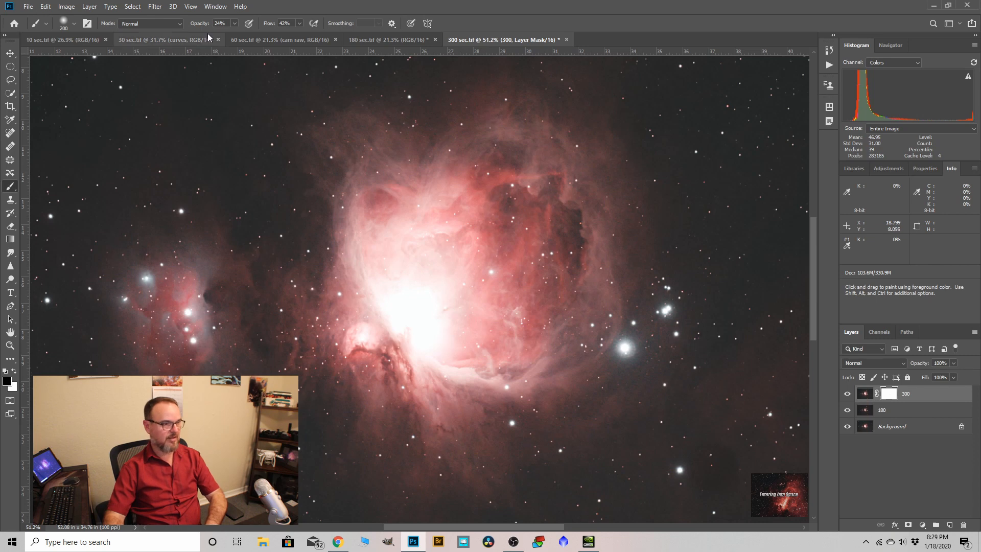
pyautogui.click(235, 24)
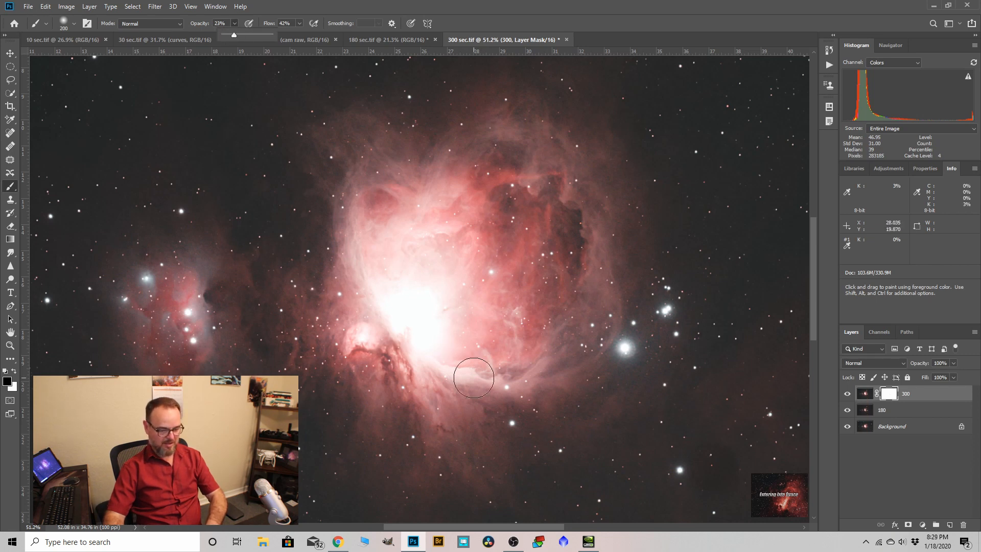
# Step: Paint black on the 300 layer's mask over the bright nebula core with a brush enlarged to 400 and 500 px
pyautogui.press(']')
pyautogui.press(']')
pyautogui.press(']')
pyautogui.press(']')
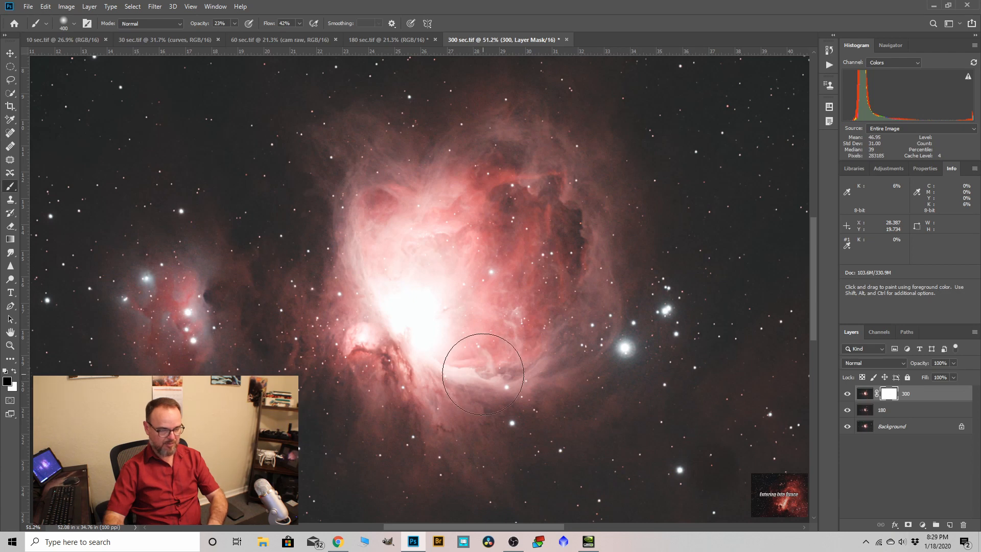
pyautogui.moveTo(483, 374)
pyautogui.mouseDown()
pyautogui.moveTo(435, 361)
pyautogui.moveTo(498, 374)
pyautogui.moveTo(577, 305)
pyautogui.moveTo(553, 328)
pyautogui.moveTo(493, 350)
pyautogui.moveTo(493, 337)
pyautogui.moveTo(485, 345)
pyautogui.moveTo(498, 327)
pyautogui.moveTo(453, 355)
pyautogui.moveTo(389, 333)
pyautogui.moveTo(375, 347)
pyautogui.moveTo(346, 305)
pyautogui.moveTo(364, 215)
pyautogui.mouseUp()
pyautogui.moveTo(365, 162)
pyautogui.mouseDown()
pyautogui.moveTo(361, 144)
pyautogui.moveTo(420, 149)
pyautogui.moveTo(394, 197)
pyautogui.moveTo(453, 160)
pyautogui.moveTo(475, 131)
pyautogui.moveTo(519, 157)
pyautogui.moveTo(482, 201)
pyautogui.moveTo(389, 247)
pyautogui.moveTo(394, 308)
pyautogui.mouseUp()
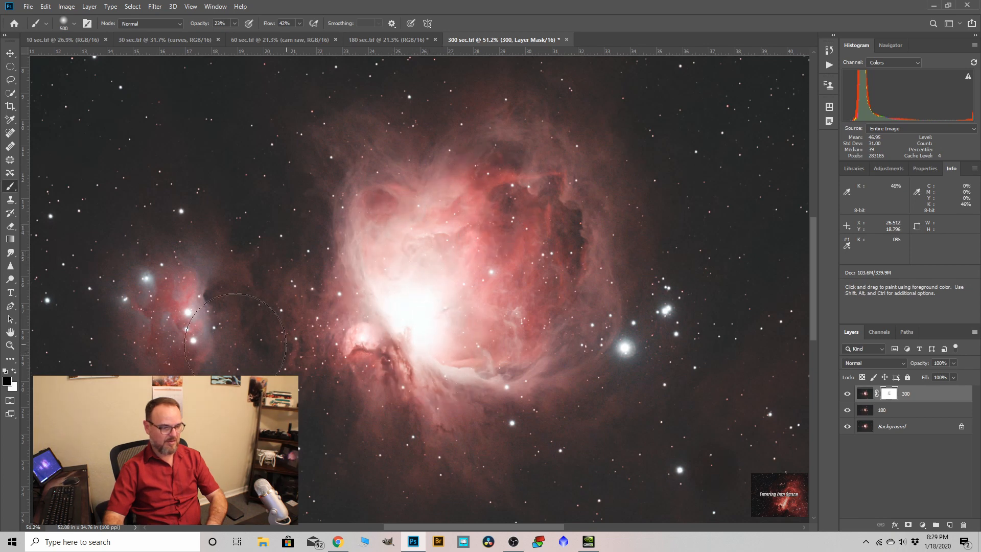
# Step: Paint black on the 300 layer's mask over the small nebula left of the core, comparing with the layer hidden
pyautogui.moveTo(163, 327); pyautogui.dragTo(187, 344)
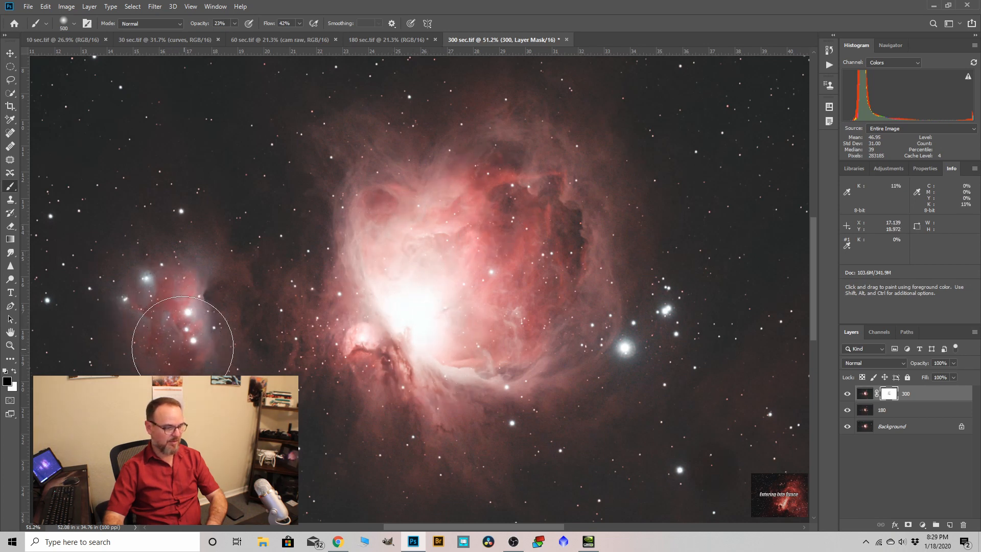
pyautogui.click(847, 394)
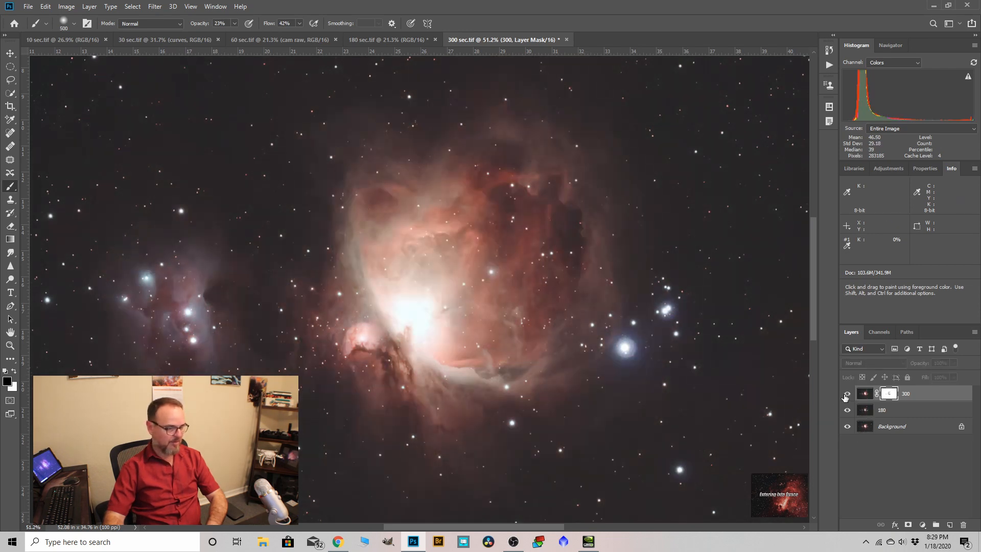
pyautogui.click(845, 394)
pyautogui.moveTo(159, 303); pyautogui.dragTo(192, 284)
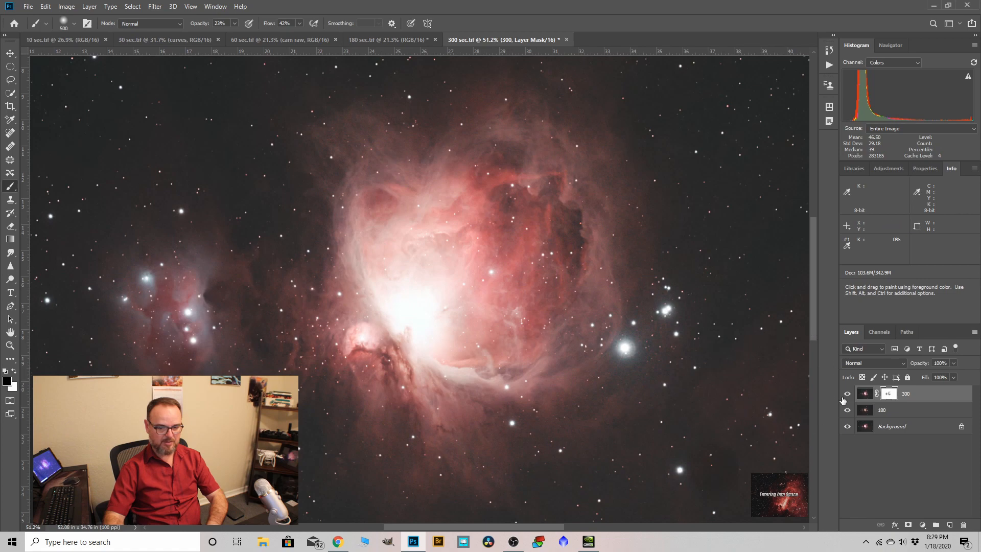
pyautogui.click(848, 395)
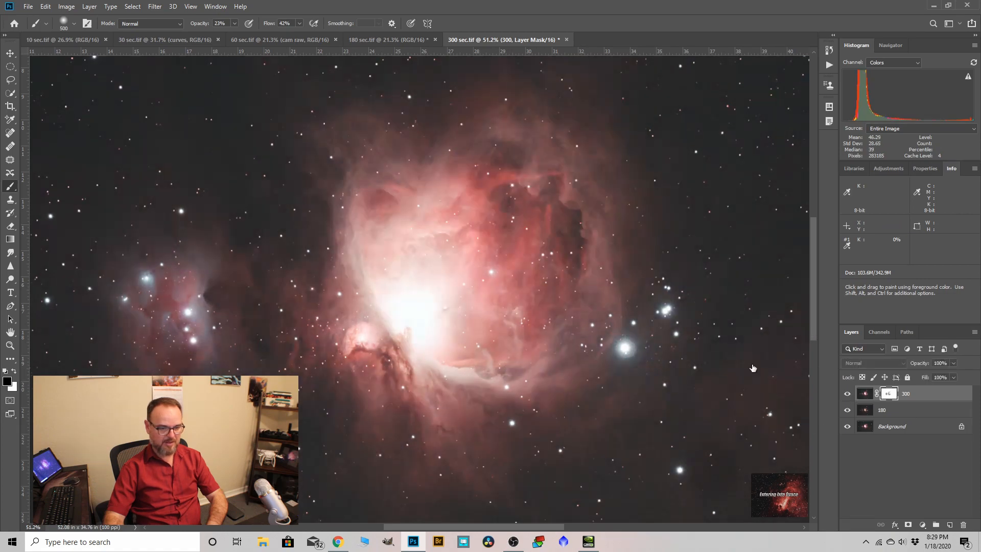
# Step: Reduce the brush to 175 px and paint a short black stroke on the mask over the sky at the nebula's lower right
pyautogui.scroll(-2, 370, 276)
pyautogui.scroll(6, 688, 449)
pyautogui.press('[')
pyautogui.press('[')
pyautogui.press('[')
pyautogui.press('[')
pyautogui.press('[')
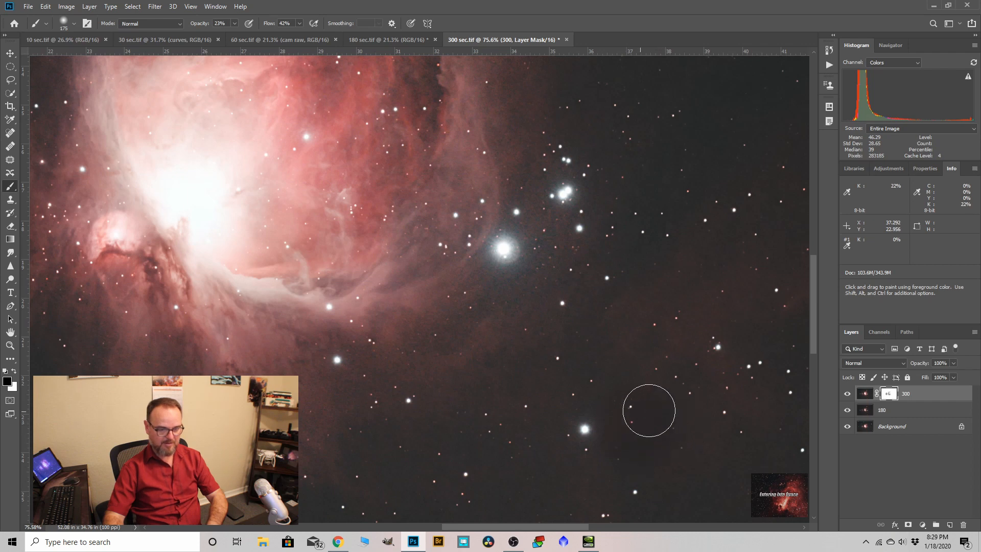
pyautogui.moveTo(662, 409); pyautogui.dragTo(625, 403)
pyautogui.scroll(-5, 618, 446)
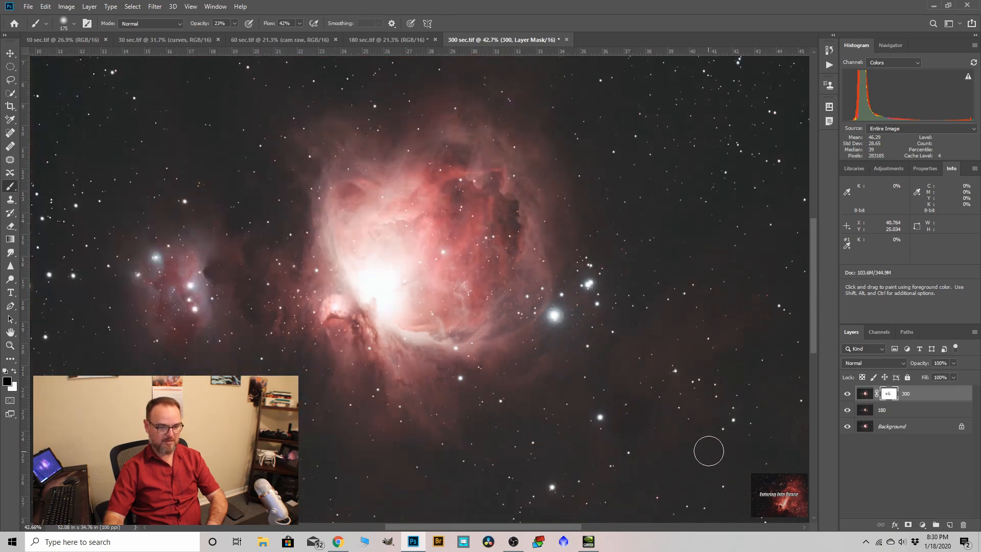
# Step: Examine the masked blend across the nebula core and its surroundings, and enlarge the brush to 300 px
pyautogui.scroll(-3, 562, 358)
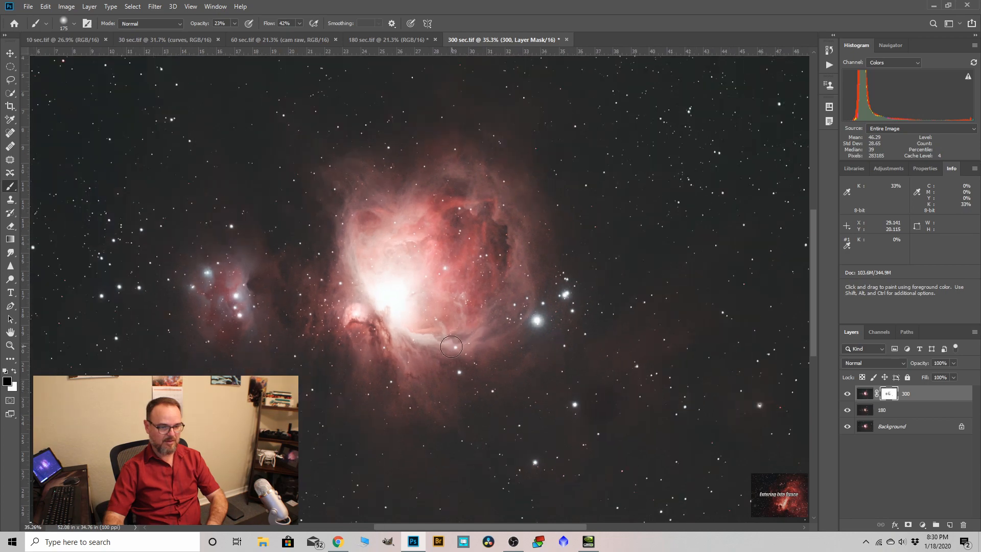
pyautogui.scroll(3, 444, 322)
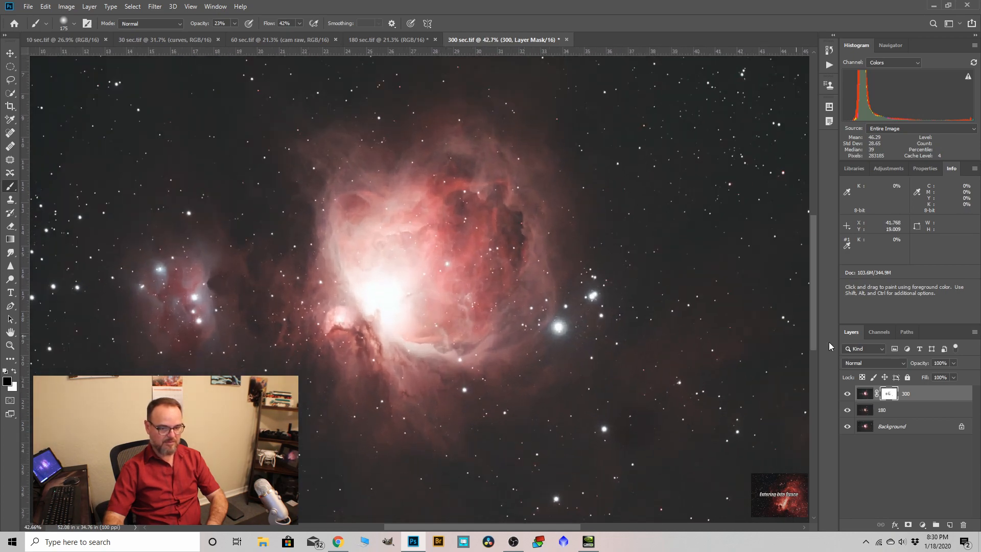
pyautogui.scroll(2, 439, 323)
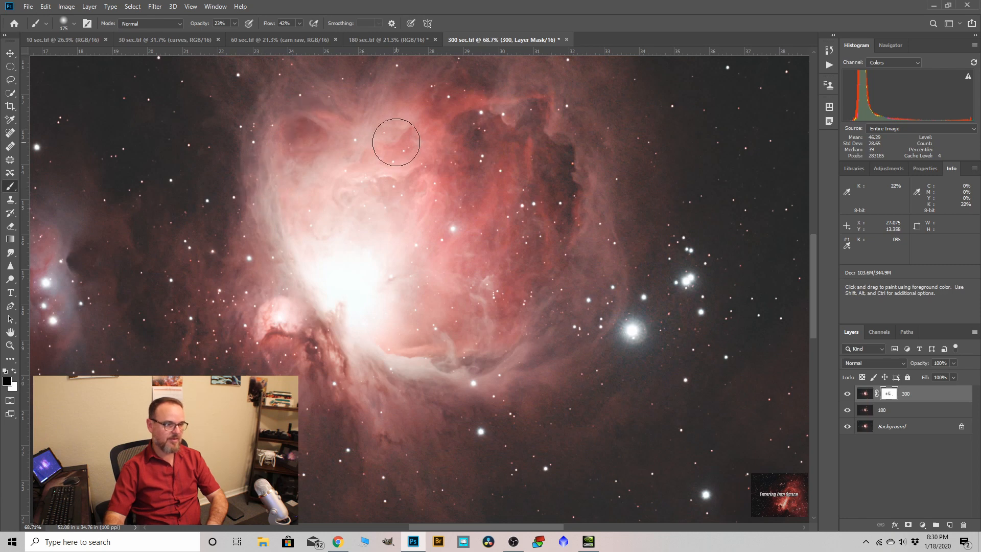
pyautogui.scroll(-1, 396, 142)
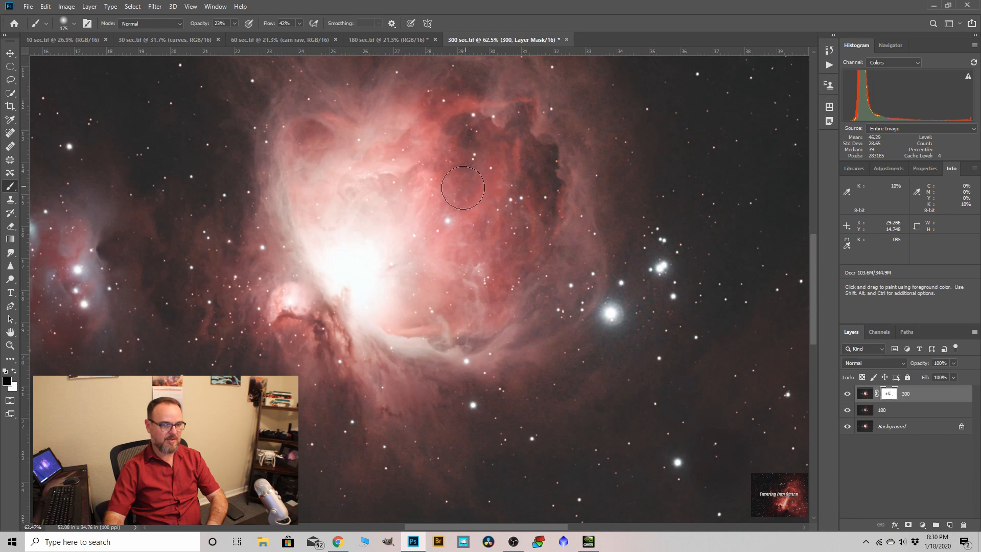
pyautogui.press(']')
pyautogui.press(']')
pyautogui.scroll(-6, 403, 254)
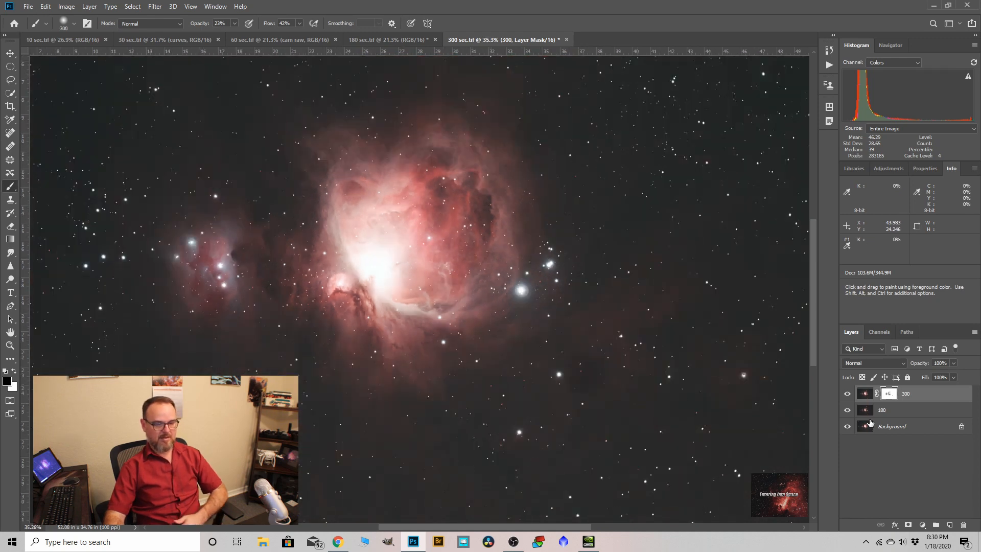
# Step: Toggle the masked 300 layer to compare the blend with the 180 layer, and enlarge the brush to 500 px
pyautogui.click(848, 395)
pyautogui.click(848, 396)
pyautogui.click(848, 395)
pyautogui.click(848, 396)
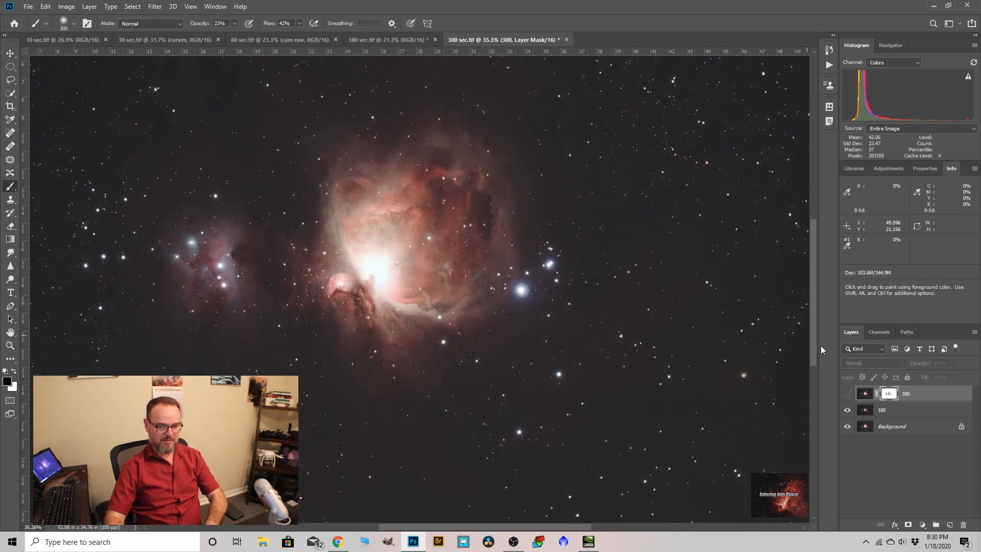
pyautogui.click(847, 394)
pyautogui.press(']')
pyautogui.press(']')
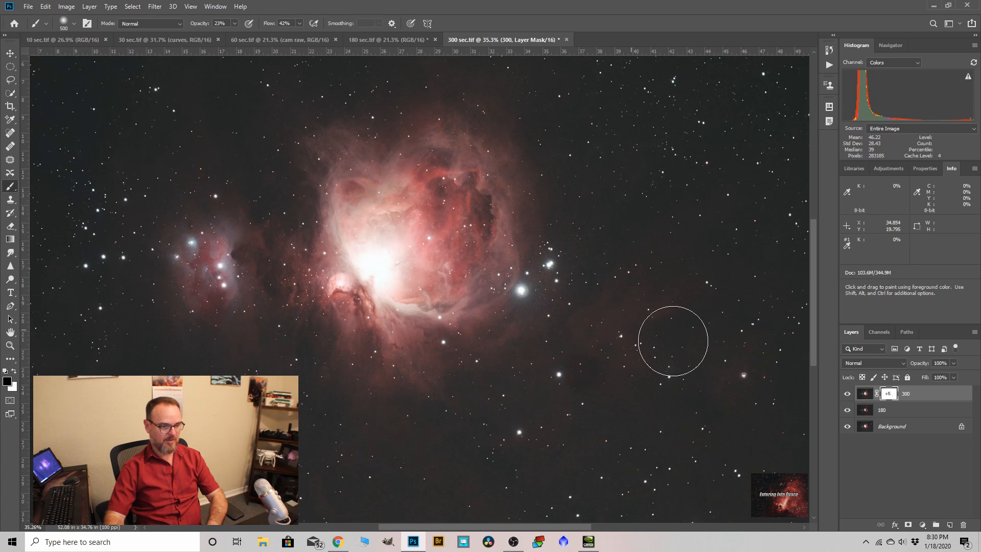
# Step: Compare the blend once more with the 300 layer hidden and merge the 300 layer down into the 180 layer
pyautogui.click(848, 394)
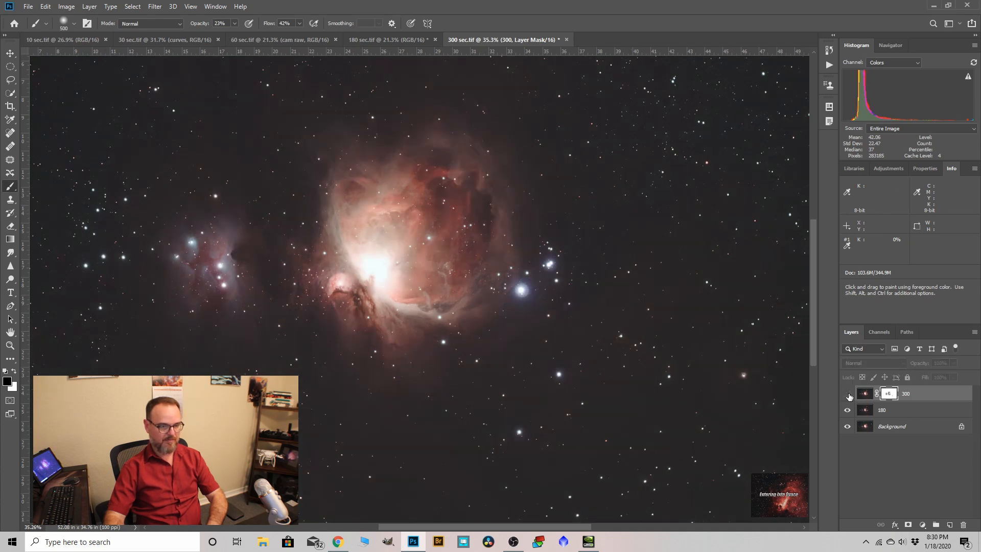
pyautogui.click(848, 394)
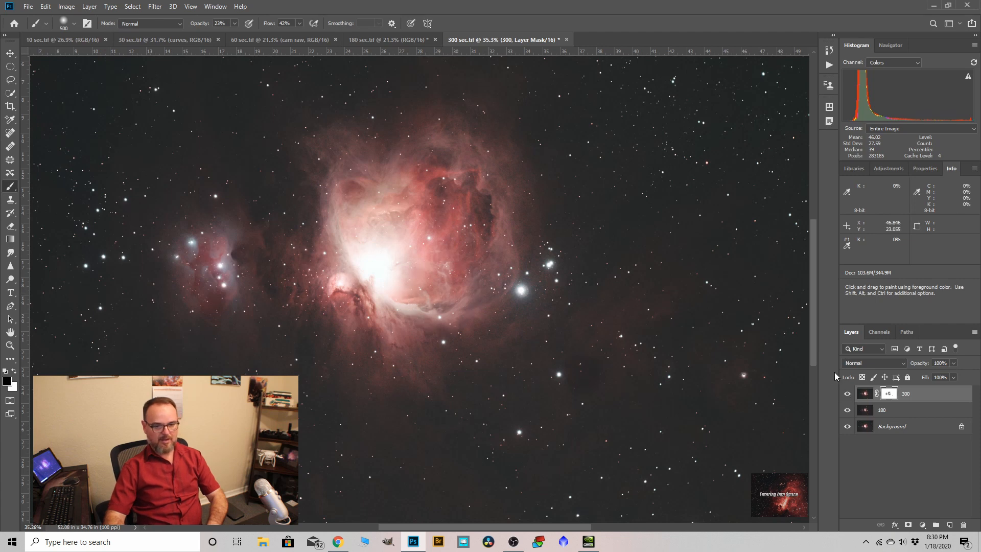
pyautogui.rightClick(906, 396)
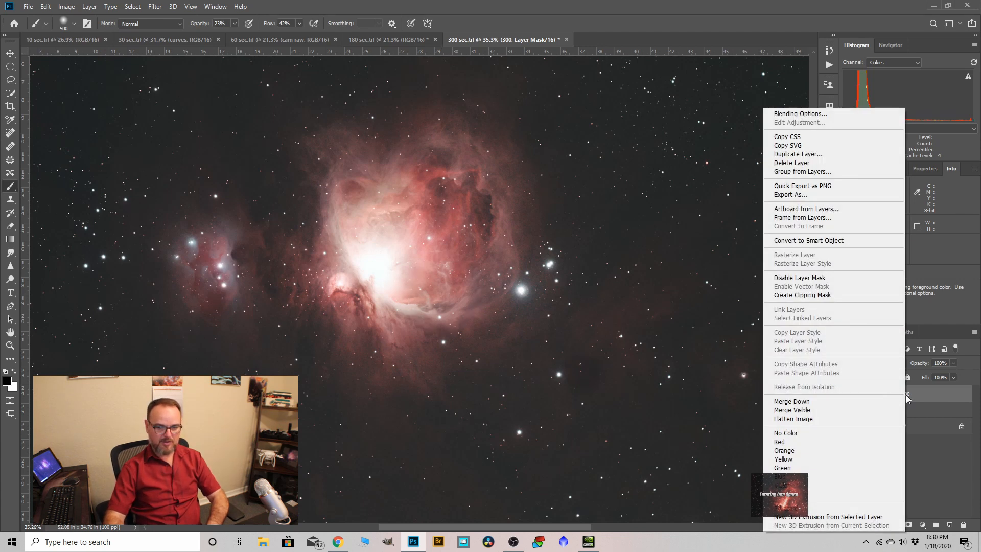
pyautogui.click(808, 401)
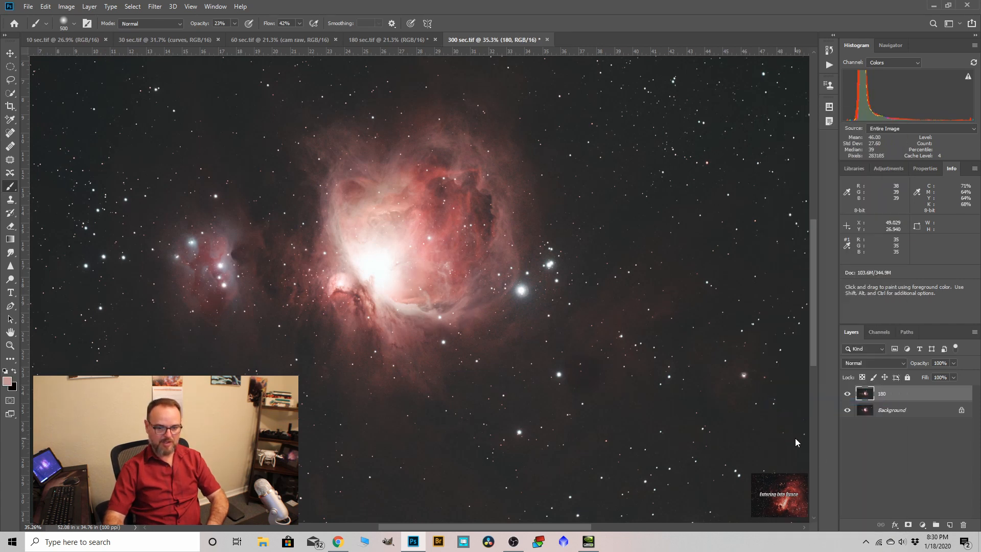
# Step: Rename the merged 180 layer as combined
pyautogui.doubleClick(882, 397)
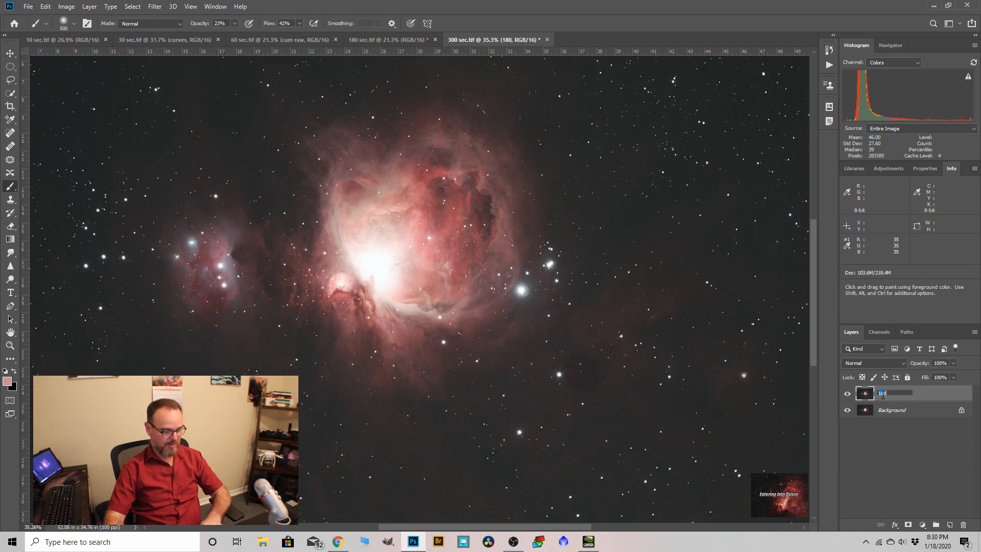
pyautogui.write('combined')
pyautogui.press('Return')
# Step: Save the layered document as a TIFF named orion combined with ZIP image compression, and close 180 sec.tif without saving its changes
pyautogui.click(26, 7)
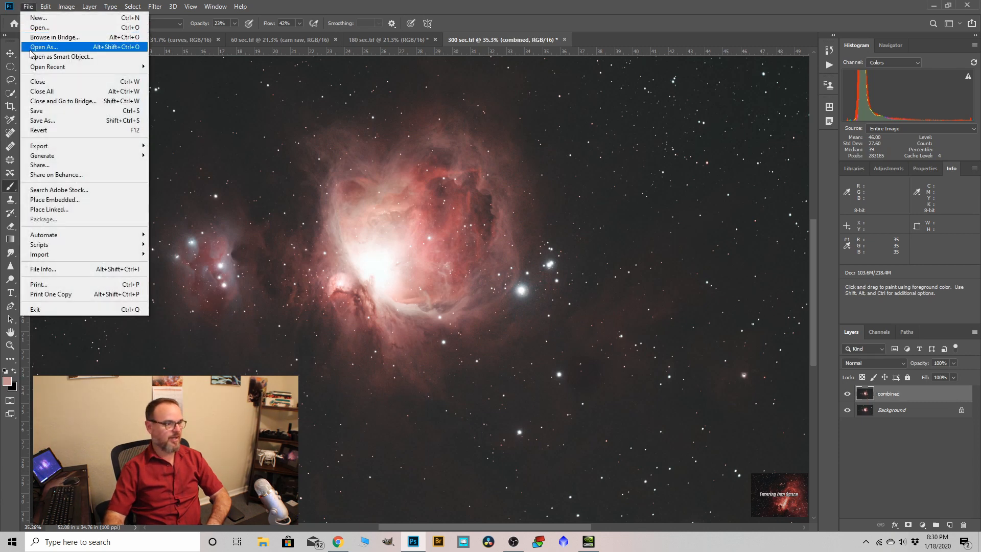
pyautogui.click(42, 113)
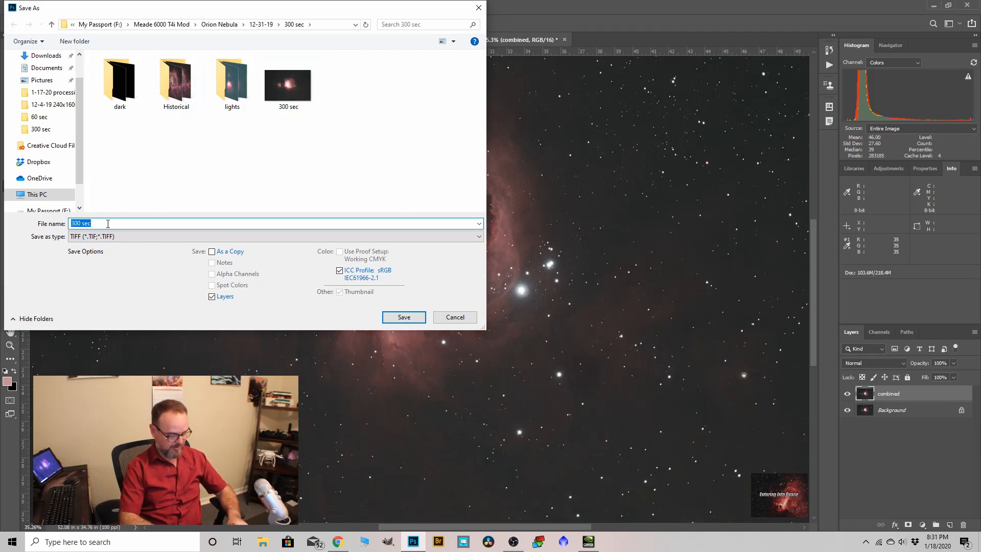
pyautogui.write('orion')
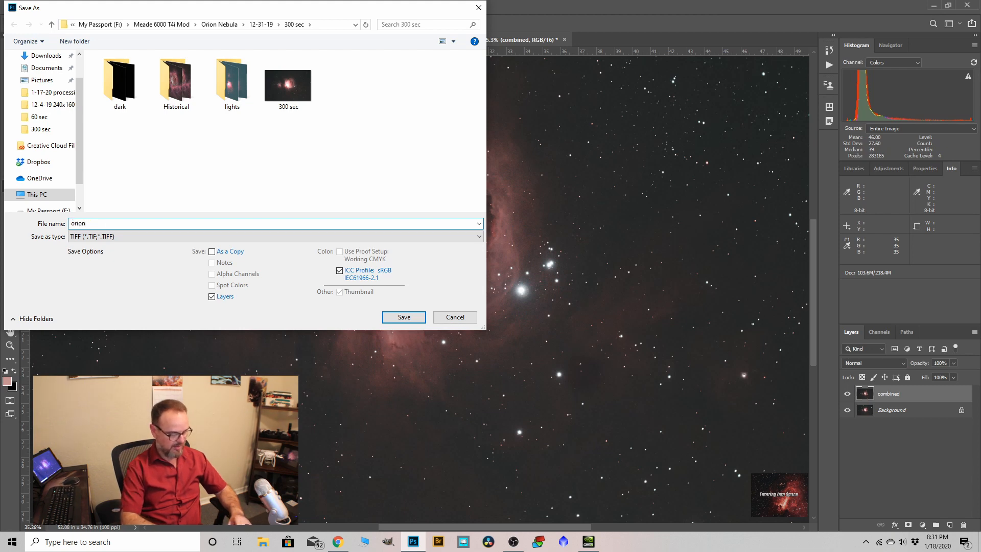
pyautogui.write(' combined')
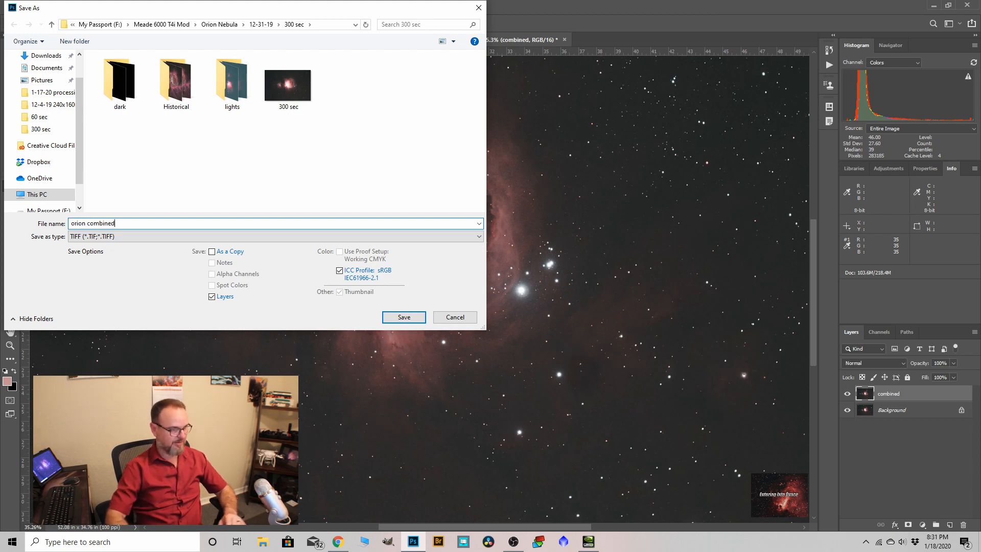
pyautogui.click(402, 317)
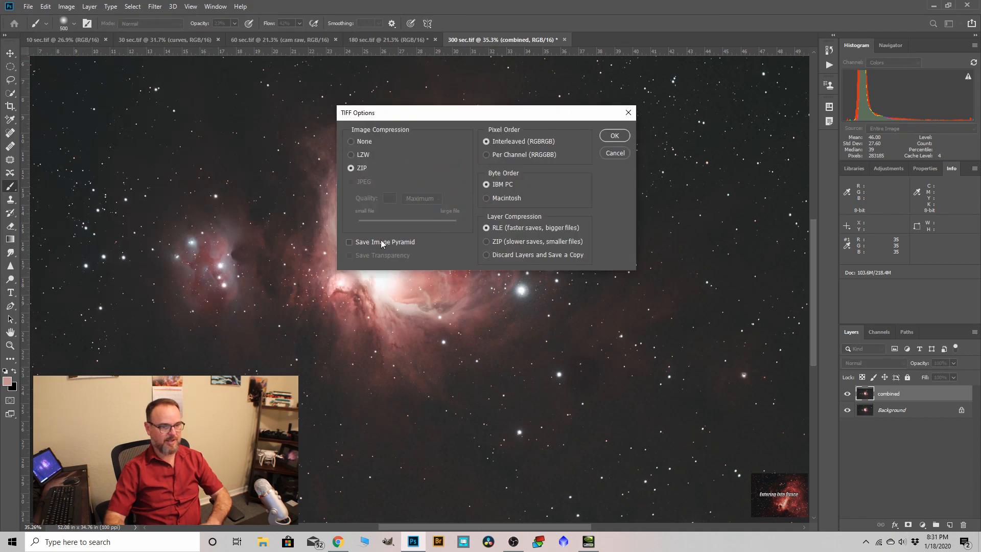
pyautogui.press('Return')
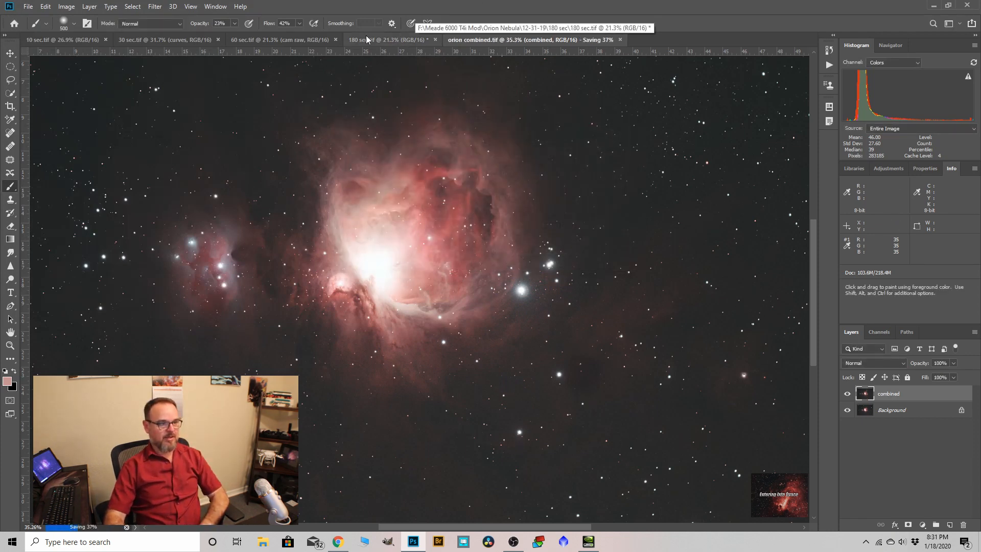
pyautogui.click(434, 40)
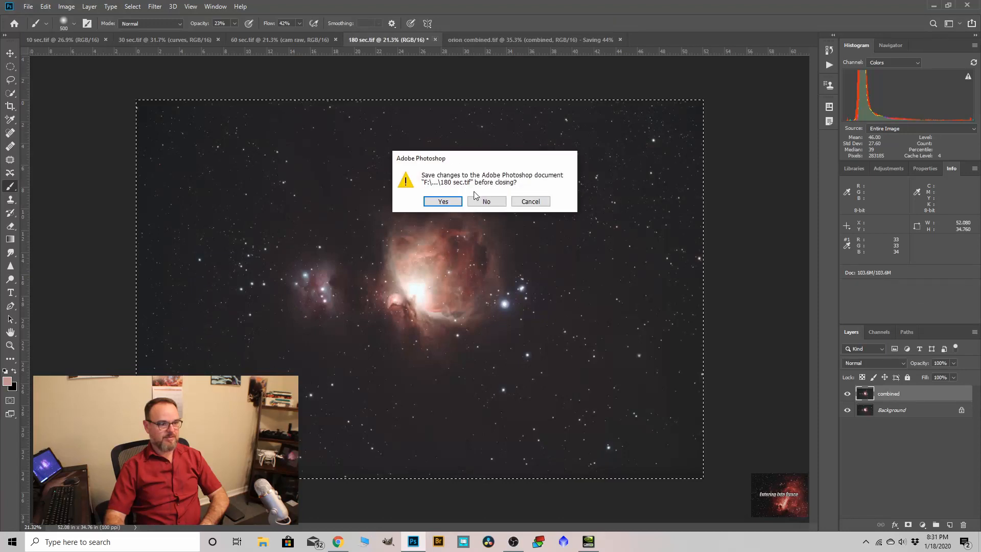
pyautogui.click(480, 201)
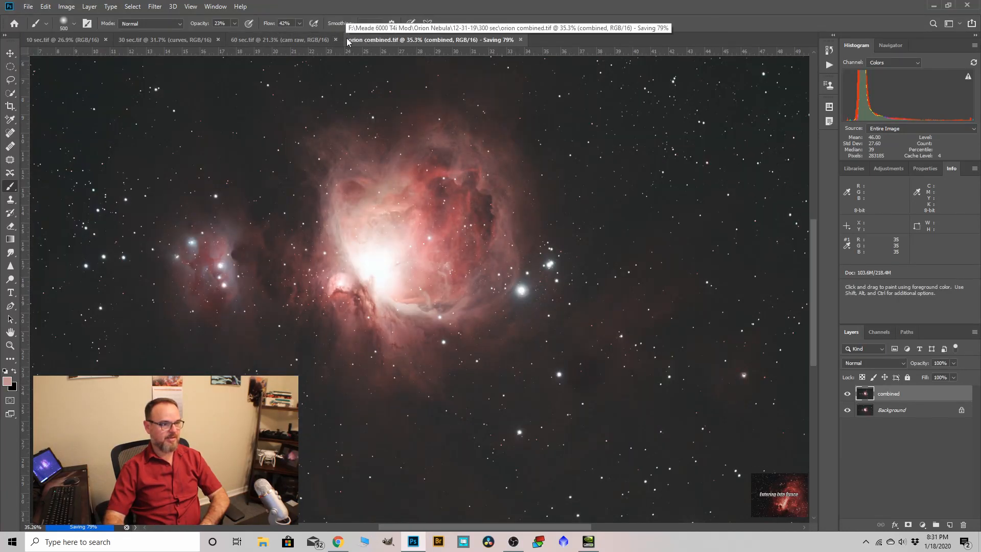
# Step: Copy the whole cam raw layer of 60 sec.tif into orion combined.tif as a new layer and name it 60
pyautogui.click(289, 40)
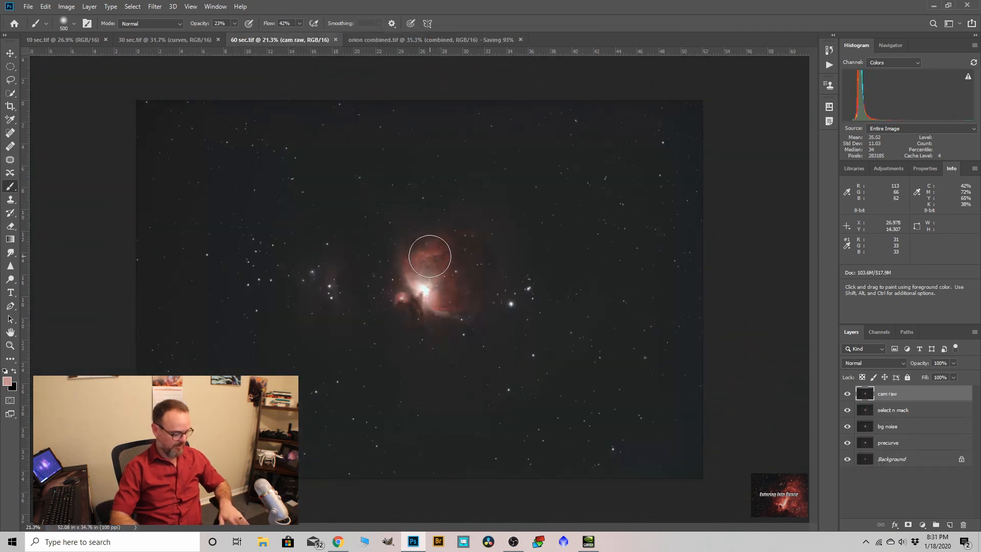
pyautogui.hotkey('ctrl', 'a')
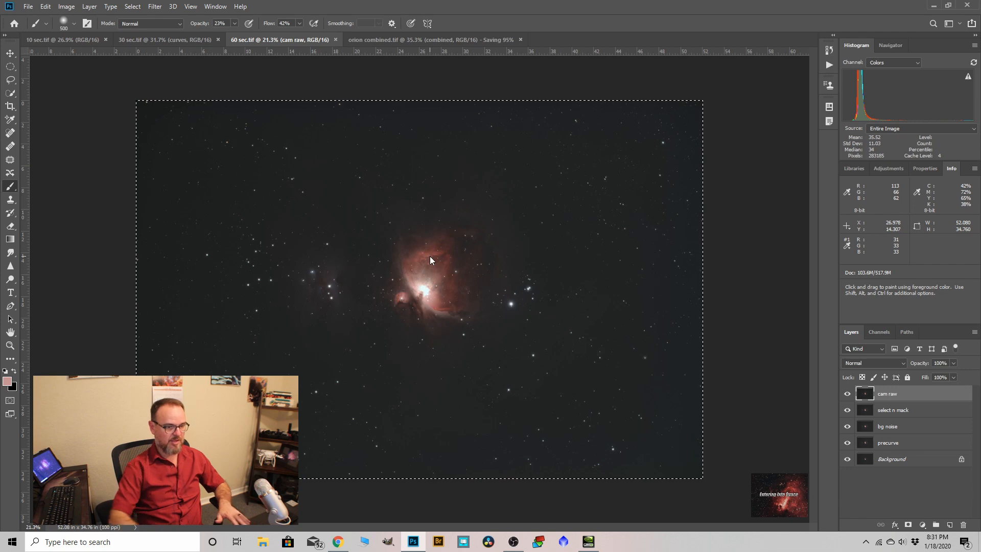
pyautogui.click(378, 44)
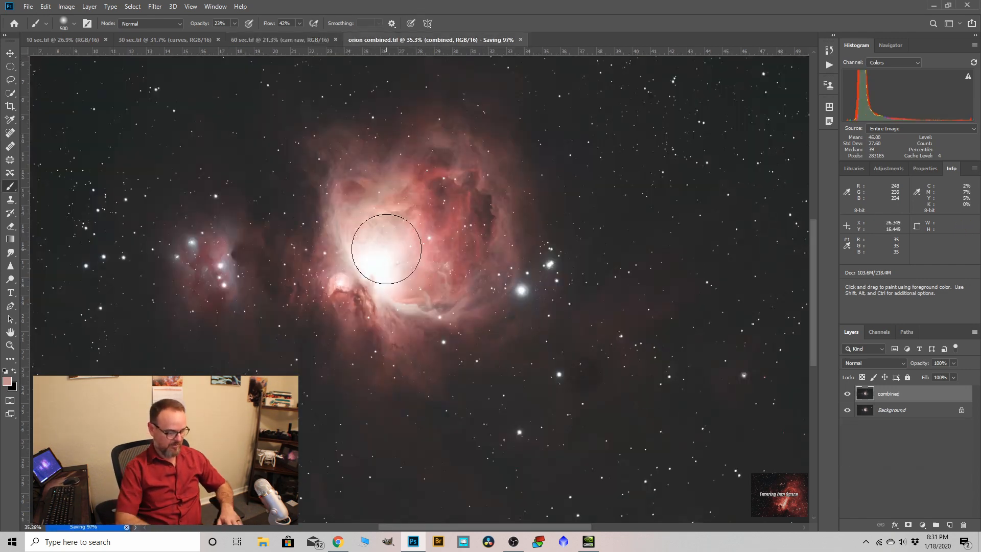
pyautogui.moveTo(387, 250); pyautogui.dragTo(387, 250)
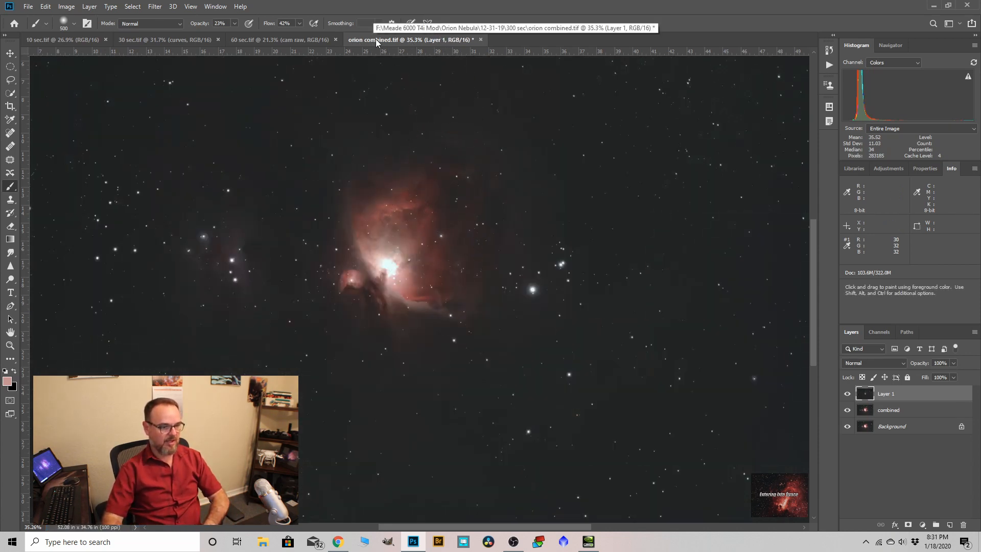
pyautogui.doubleClick(887, 394)
pyautogui.write('60')
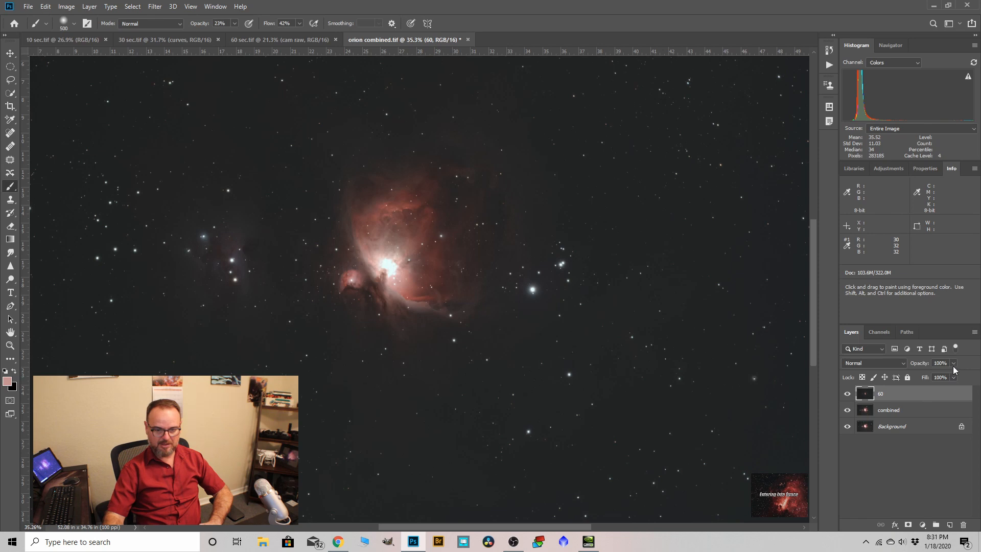
# Step: Set the 60 layer's opacity to 50% and move it until its nebula and stars roughly overlap the combined layer
pyautogui.moveTo(932, 377); pyautogui.dragTo(930, 378)
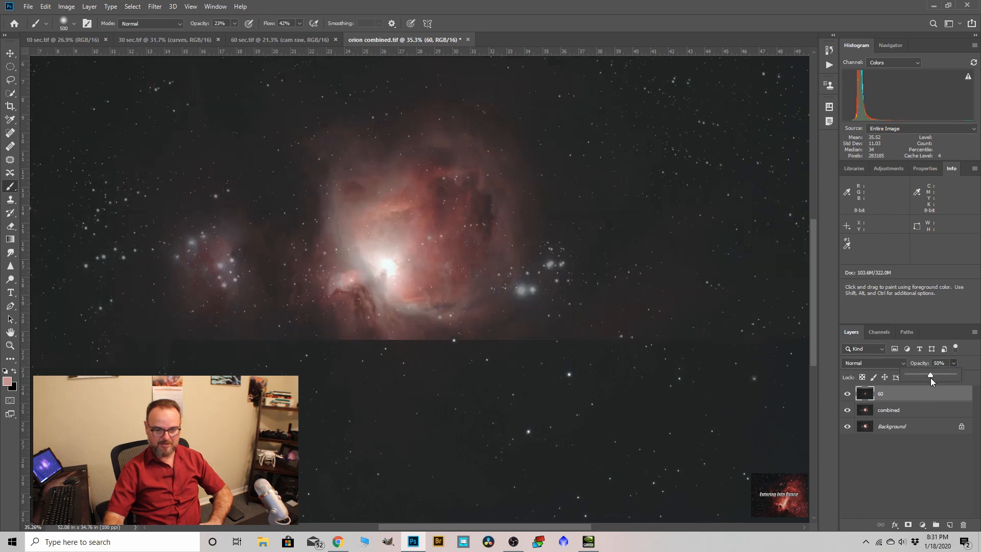
pyautogui.scroll(2, 477, 254)
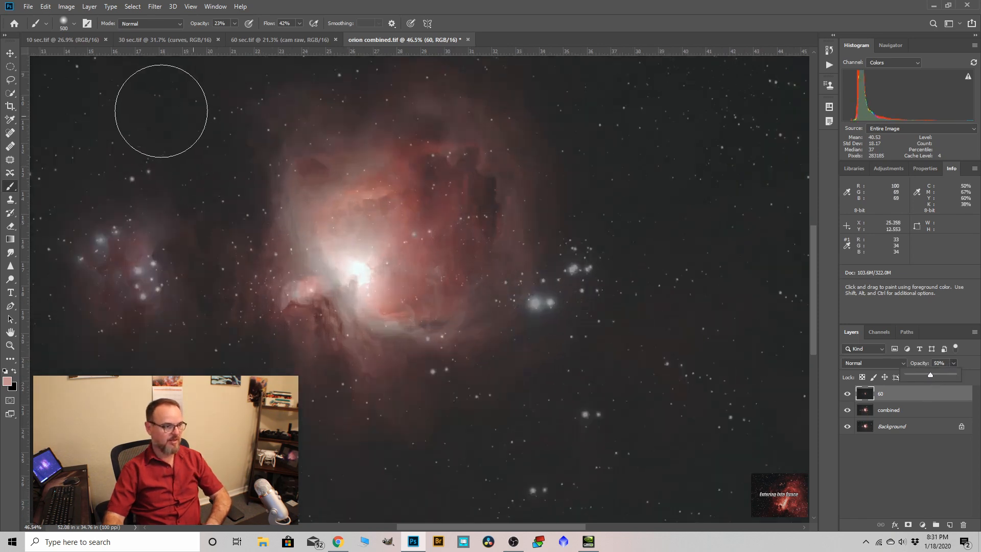
pyautogui.click(10, 53)
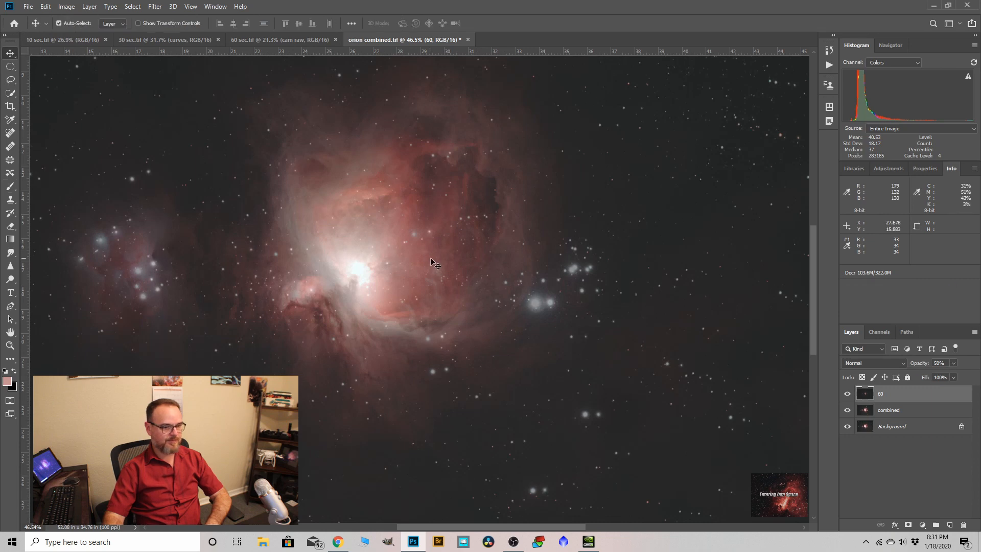
pyautogui.moveTo(505, 259)
pyautogui.mouseDown()
pyautogui.moveTo(516, 252)
pyautogui.moveTo(490, 262)
pyautogui.mouseUp()
pyautogui.scroll(5, 543, 266)
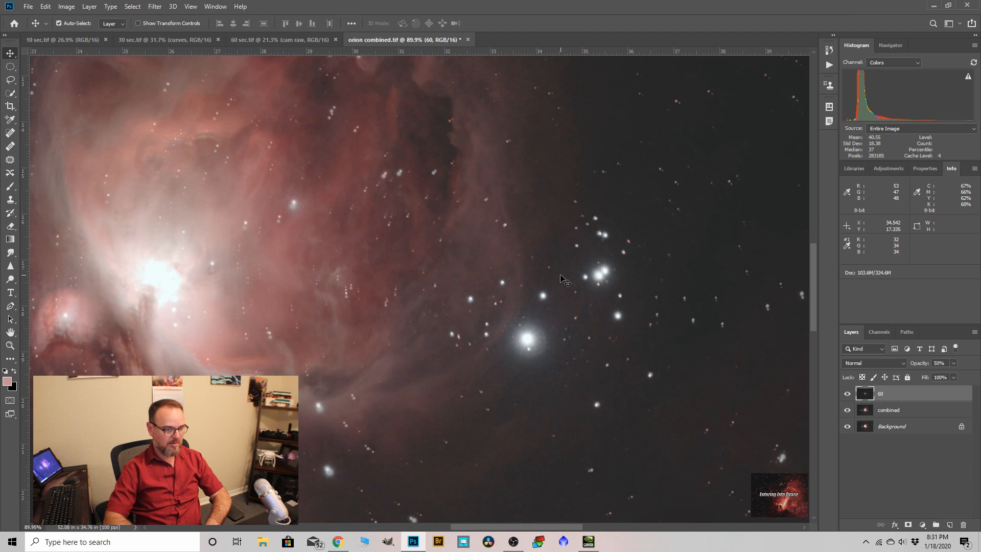
pyautogui.scroll(-1, 554, 239)
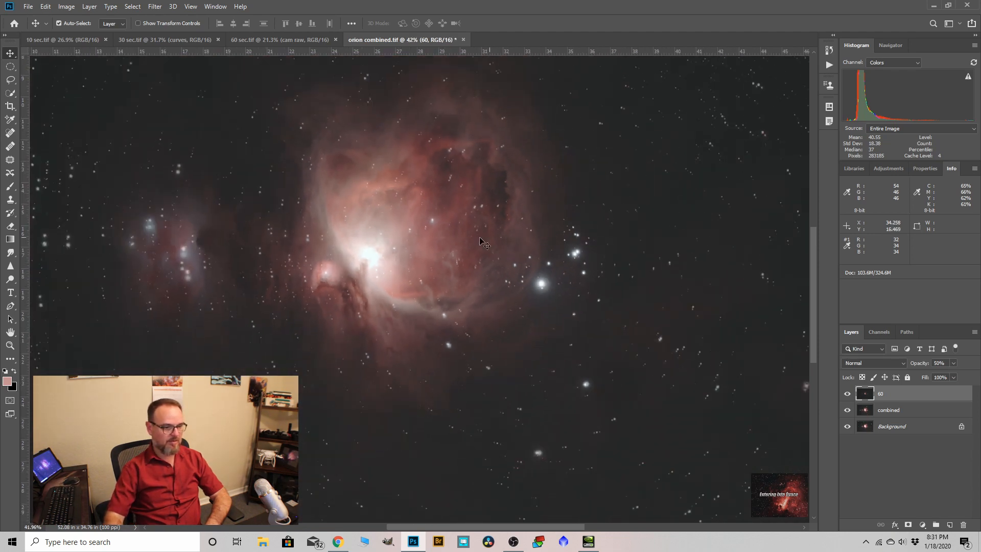
pyautogui.scroll(5, 408, 258)
pyautogui.moveTo(406, 252); pyautogui.dragTo(404, 259)
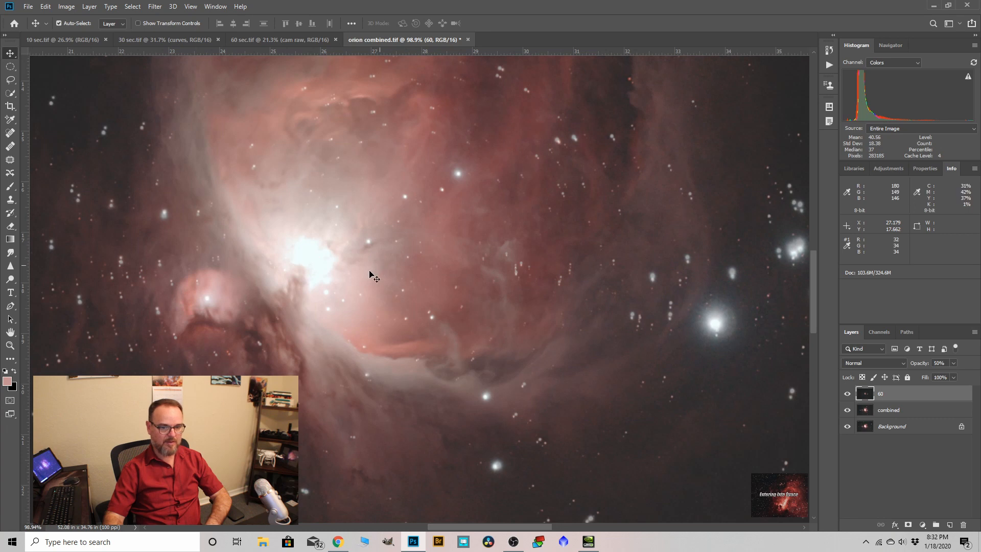
pyautogui.scroll(-5, 370, 271)
pyautogui.scroll(-1, 452, 236)
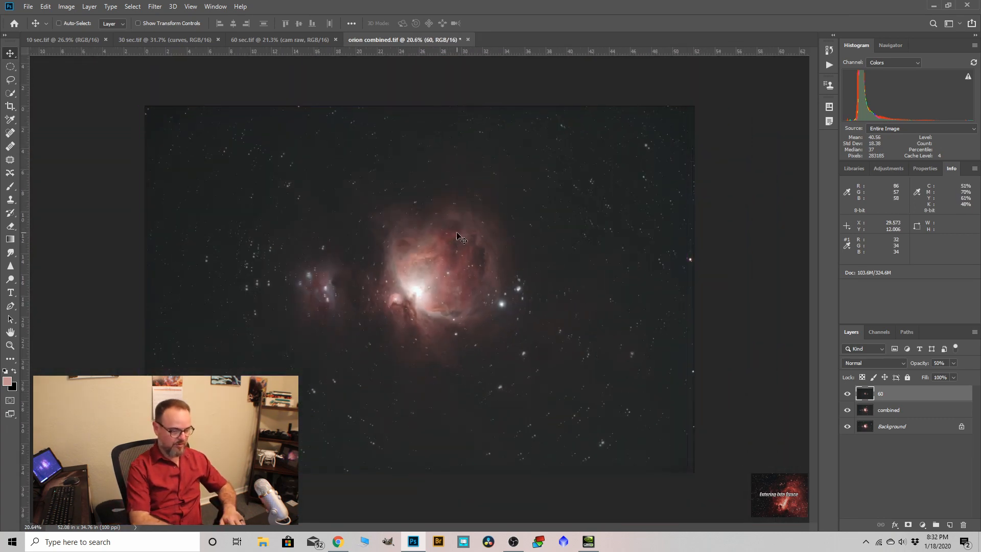
# Step: Rotate the 60 layer to -0.85° with Free Transform and nudge it 5 px to the left to match the outer stars
pyautogui.hotkey('ctrl', 't')
pyautogui.scroll(5, 725, 282)
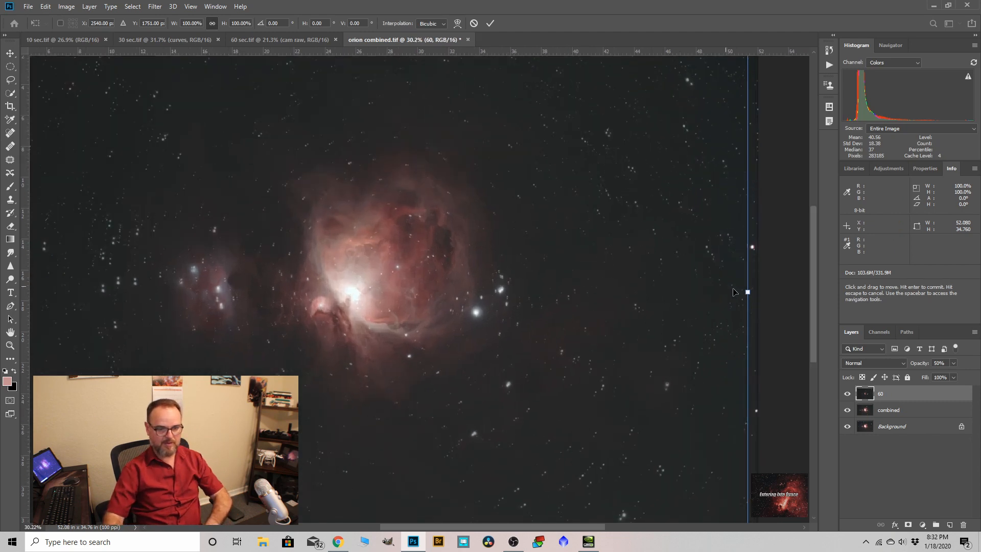
pyautogui.moveTo(752, 294); pyautogui.dragTo(751, 281)
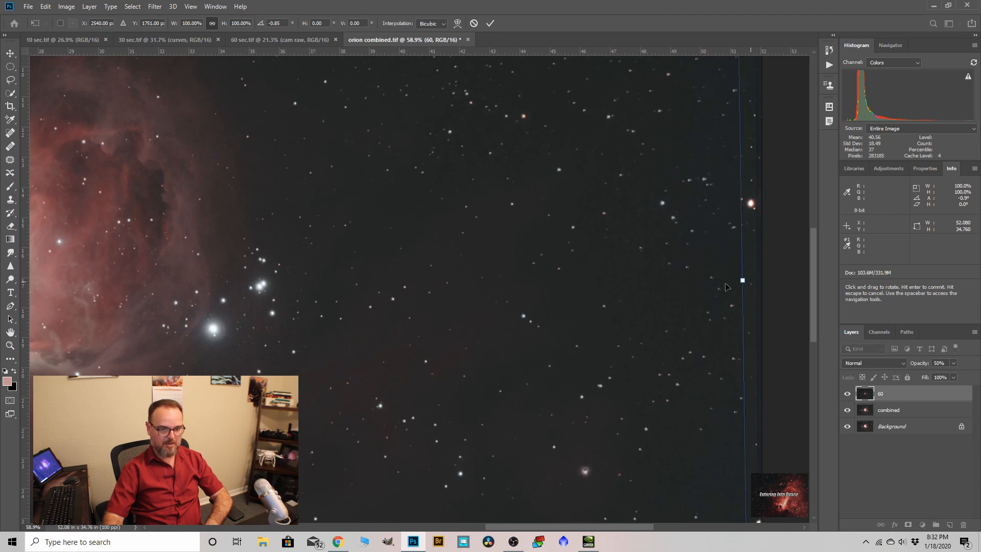
pyautogui.scroll(3, 725, 284)
pyautogui.press('Left')
pyautogui.press('Left')
pyautogui.press('Left')
pyautogui.press('Left')
pyautogui.press('Left')
pyautogui.scroll(-4, 723, 281)
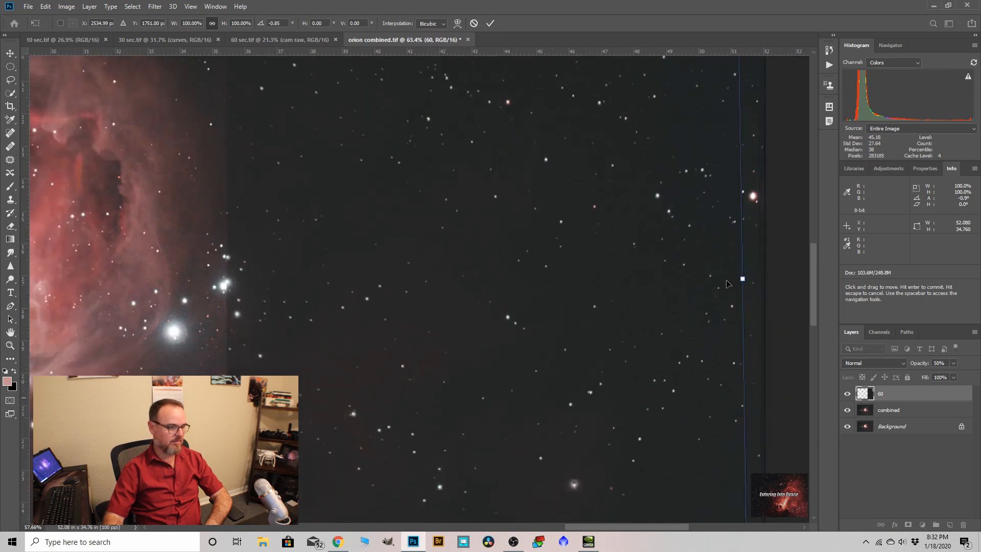
# Step: Shift the 60 layer to X 2539.63 px, Y 1753 px so the stars around the nebula core overlap
pyautogui.scroll(5, 194, 232)
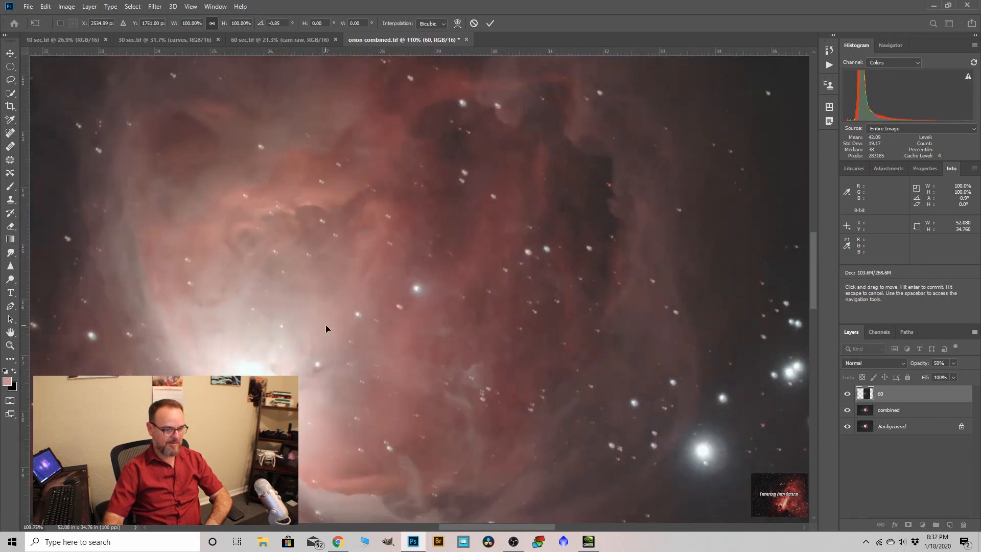
pyautogui.moveTo(328, 326); pyautogui.dragTo(328, 328)
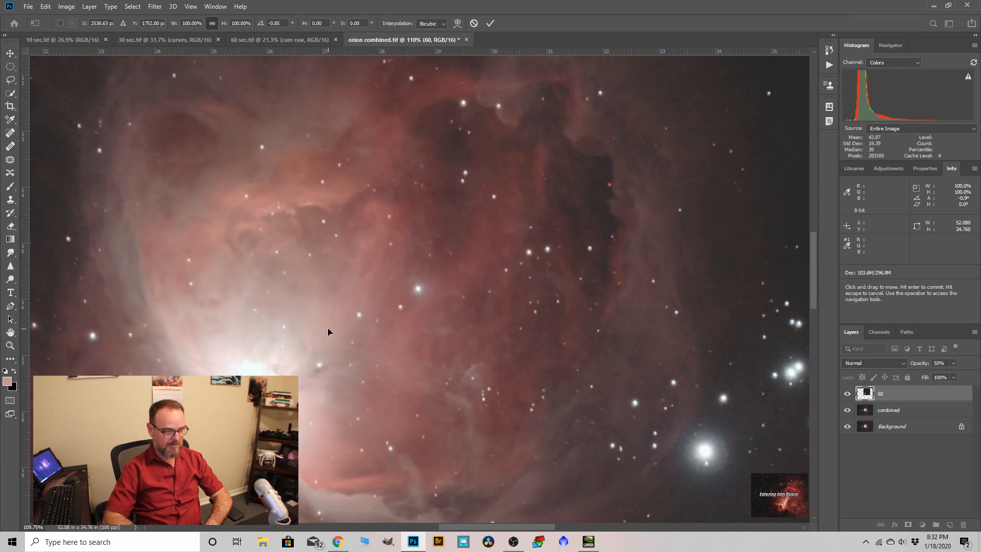
pyautogui.press('Right')
pyautogui.scroll(-5, 371, 331)
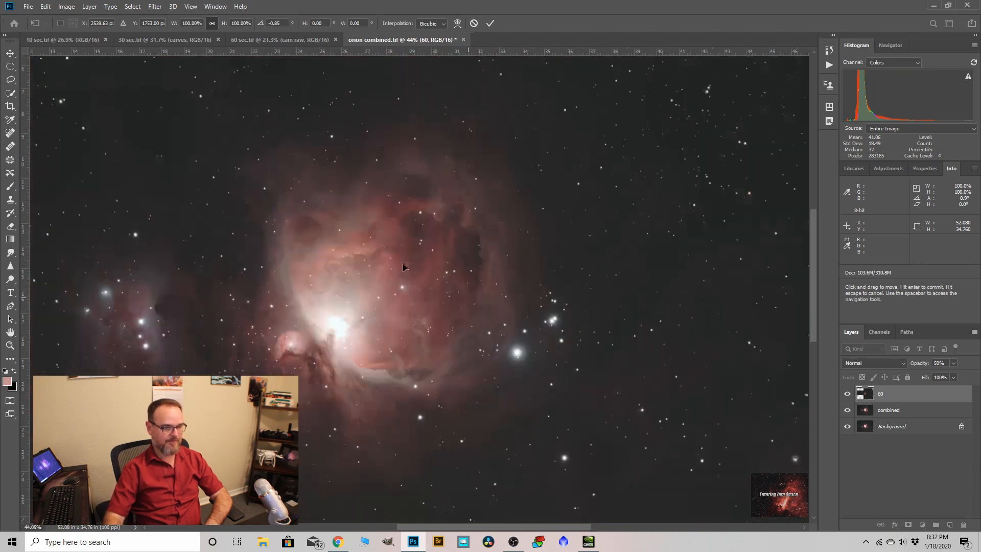
pyautogui.scroll(-3, 403, 264)
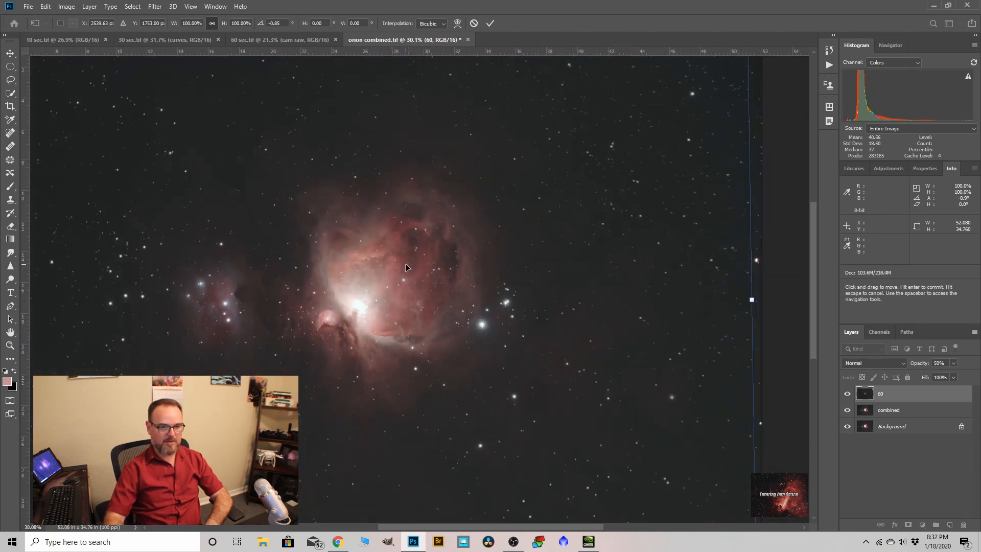
pyautogui.scroll(-2, 405, 266)
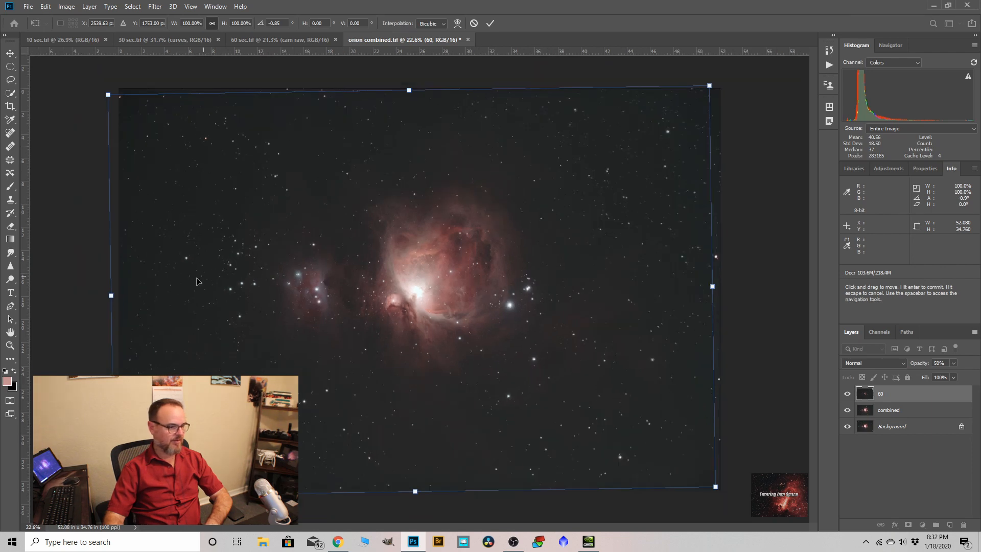
# Step: Fine-tune the 60 layer's rotation to -0.94° against the stars near the left edge and check the alignment across the image
pyautogui.scroll(5, 197, 281)
pyautogui.scroll(4, 134, 290)
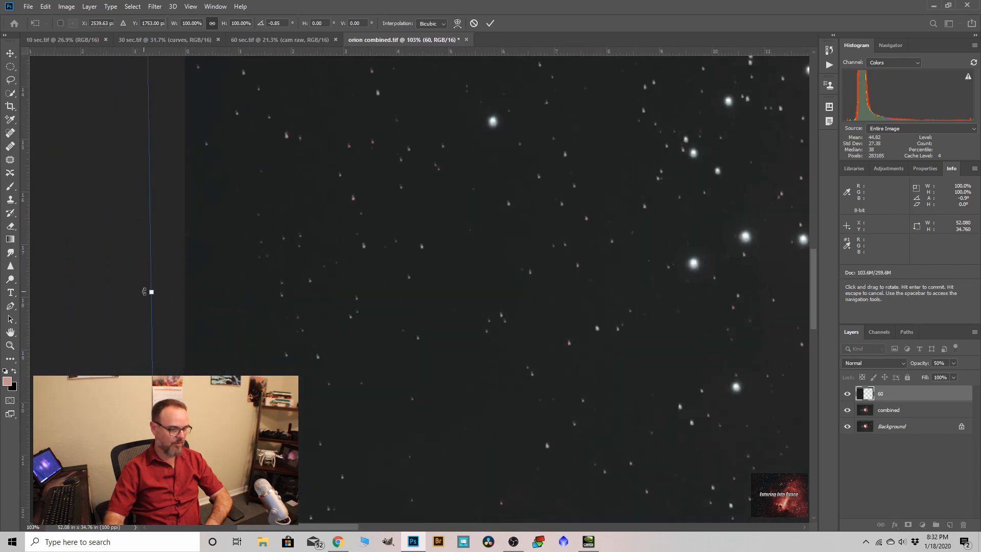
pyautogui.moveTo(144, 289); pyautogui.dragTo(146, 295)
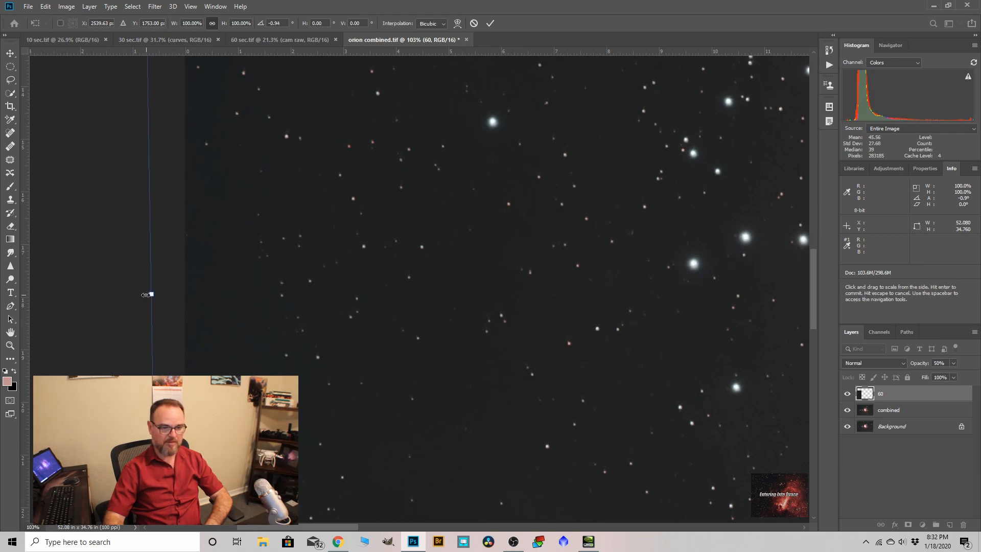
pyautogui.scroll(-4, 146, 294)
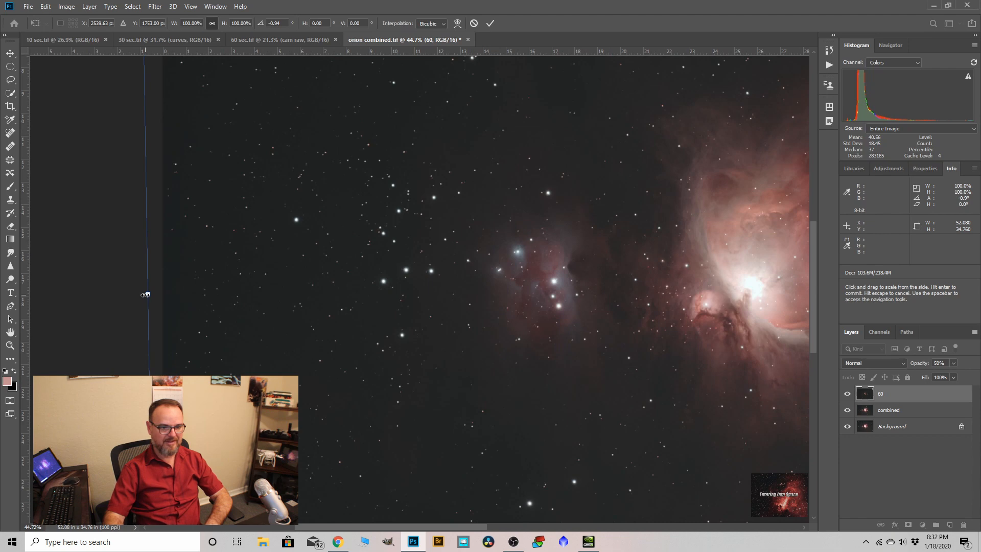
pyautogui.scroll(-3, 146, 295)
pyautogui.scroll(3, 579, 267)
pyautogui.scroll(4, 578, 267)
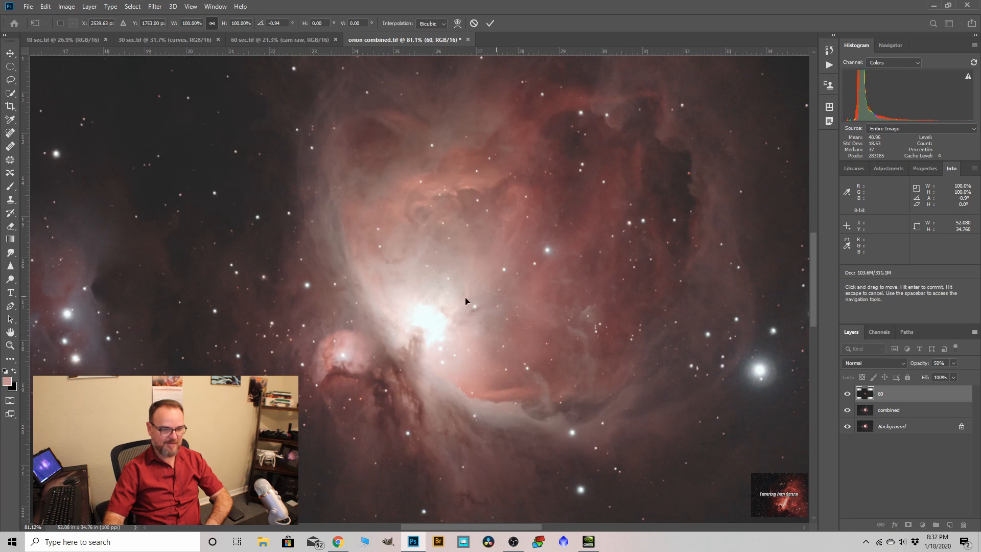
pyautogui.scroll(-6, 415, 309)
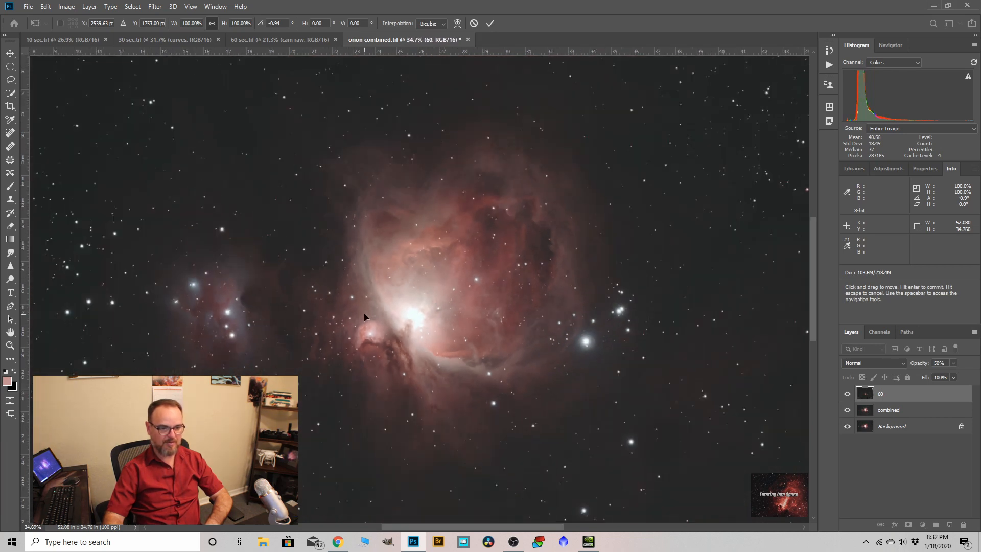
pyautogui.scroll(5, 733, 250)
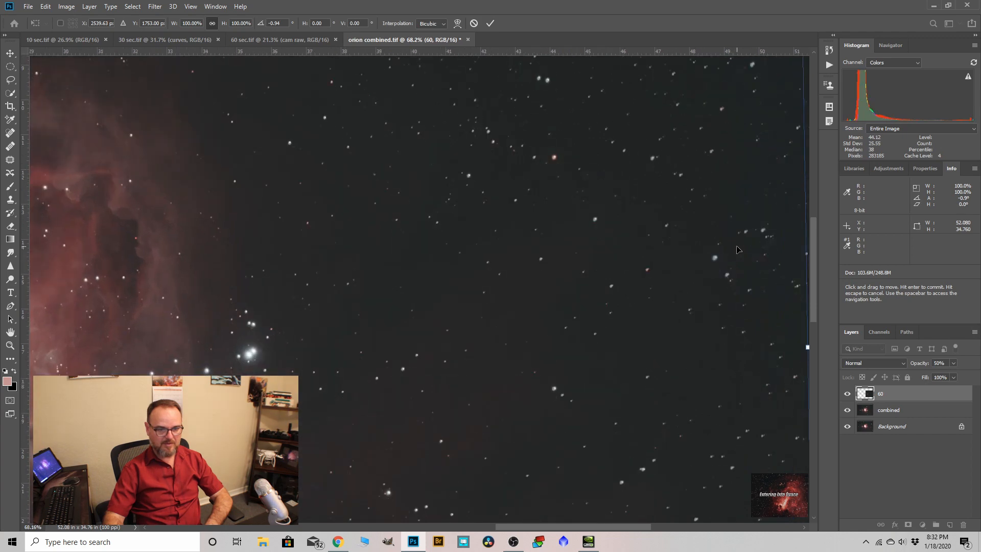
# Step: Warp the 60 layer, nudging the upper point of its right edge and its upper-right corner slightly until the stars overlap
pyautogui.scroll(-2, 328, 262)
pyautogui.rightClick(418, 262)
pyautogui.click(440, 321)
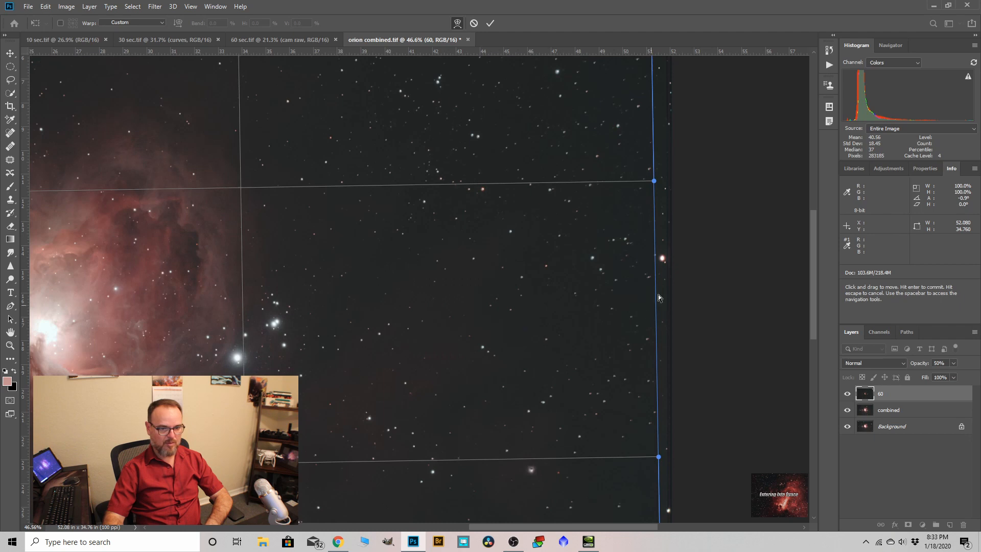
pyautogui.scroll(4, 669, 166)
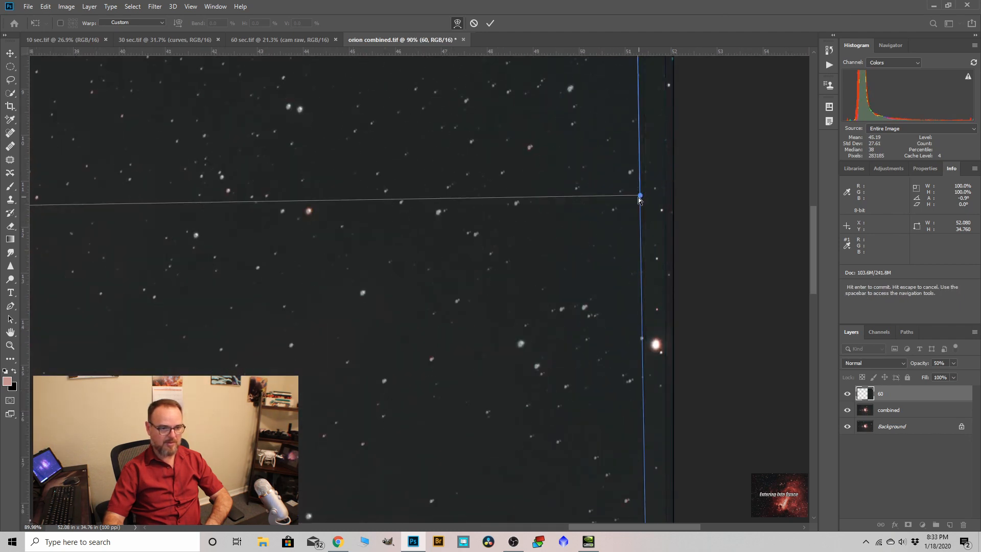
pyautogui.moveTo(637, 197); pyautogui.dragTo(637, 200)
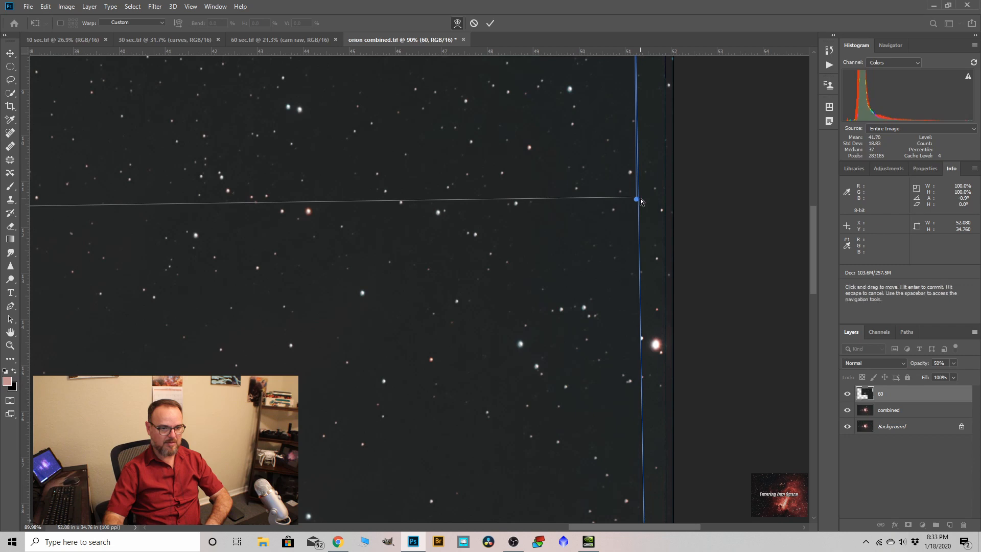
pyautogui.moveTo(637, 198); pyautogui.dragTo(635, 199)
pyautogui.scroll(-5, 531, 318)
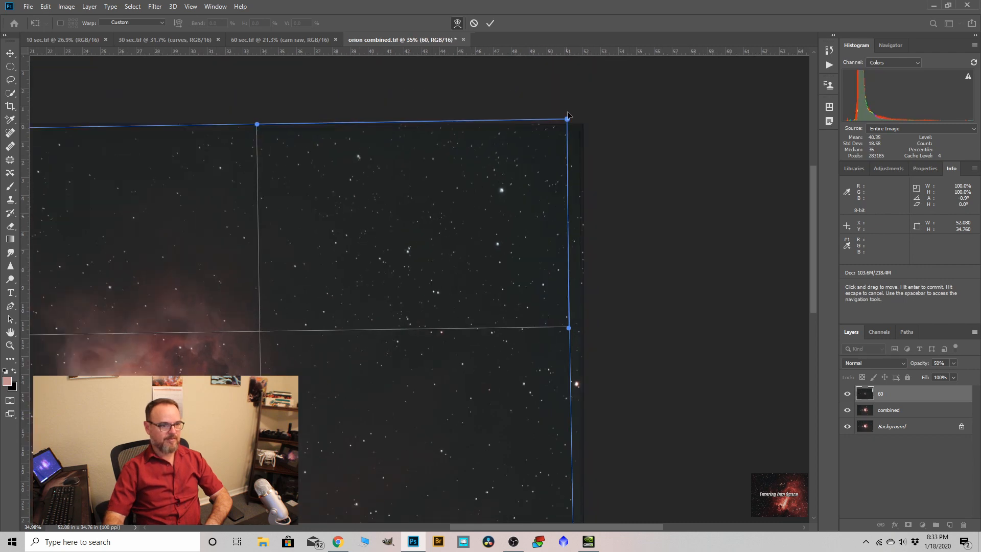
pyautogui.scroll(3, 568, 114)
pyautogui.moveTo(566, 126); pyautogui.dragTo(565, 127)
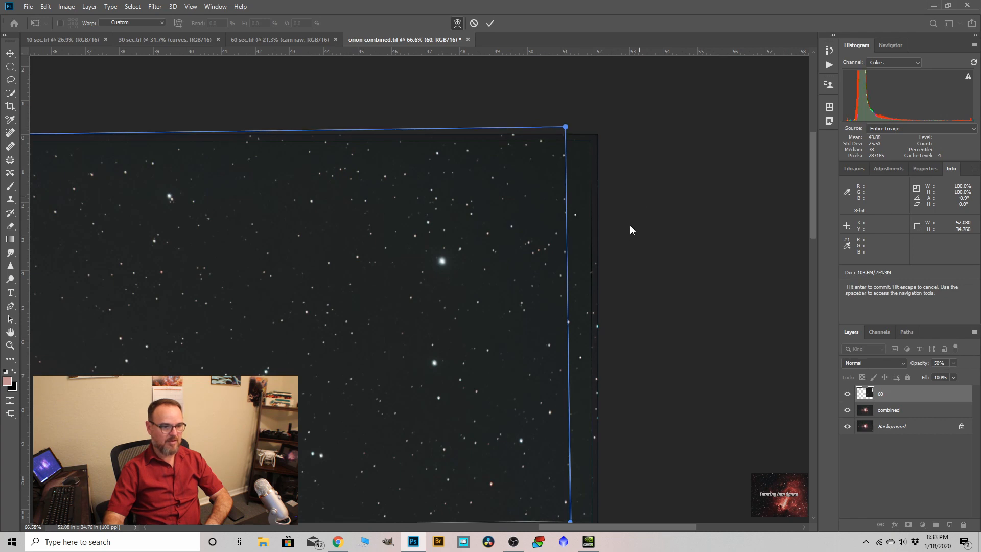
pyautogui.scroll(-5, 607, 235)
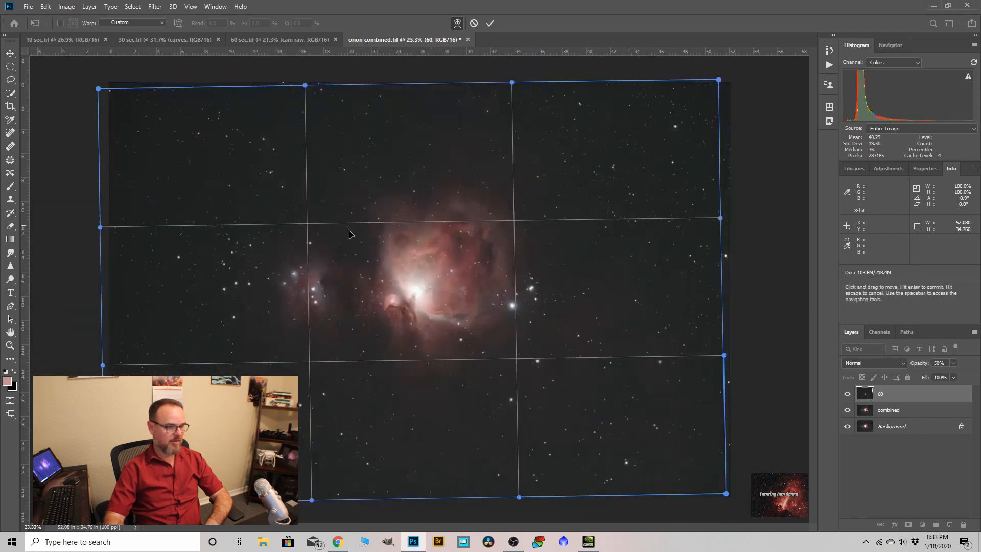
# Step: Shift the left warp point on the 60 layer's top edge and its upper-left corner slightly to match the stars
pyautogui.scroll(3, 289, 91)
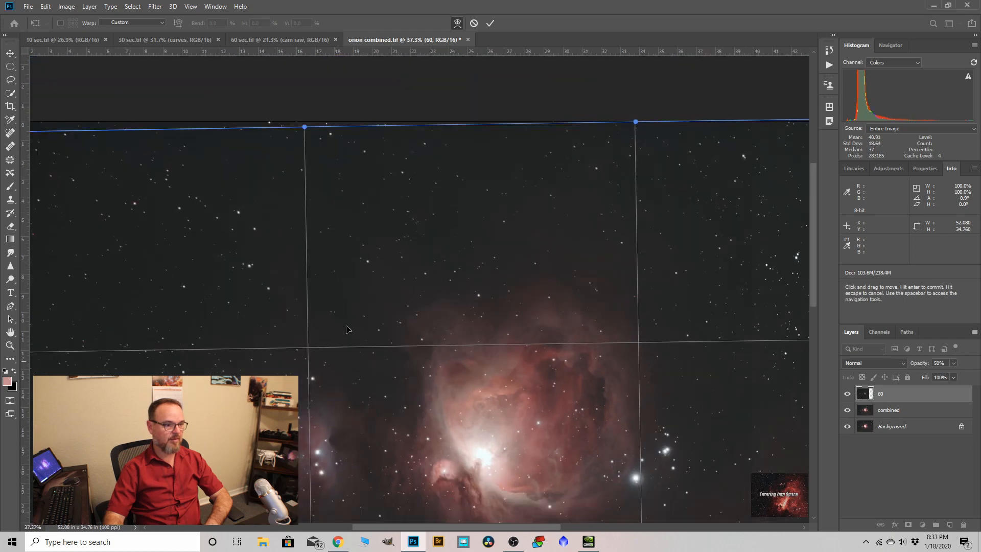
pyautogui.scroll(2, 303, 115)
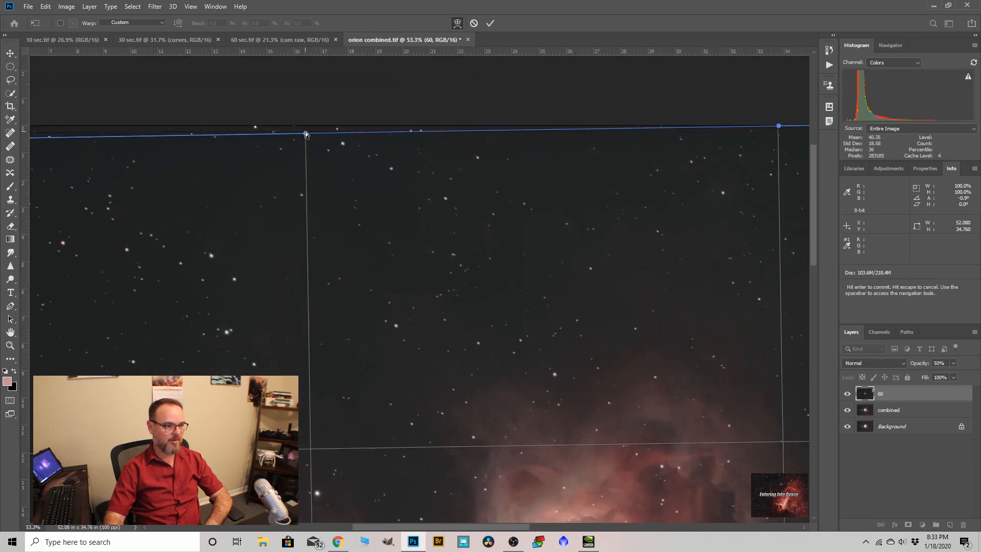
pyautogui.moveTo(306, 134); pyautogui.dragTo(308, 137)
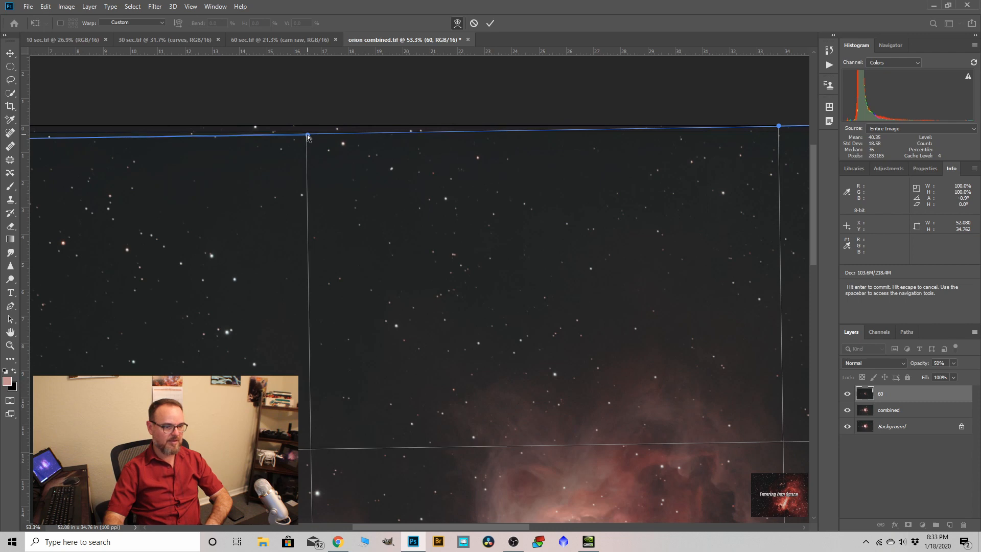
pyautogui.scroll(-2, 688, 255)
pyautogui.scroll(3, 161, 197)
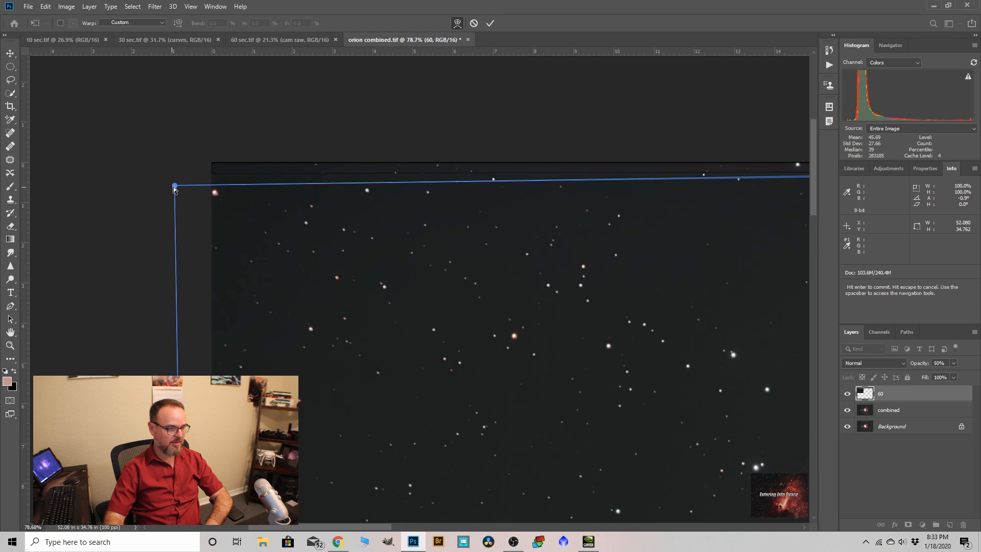
pyautogui.moveTo(175, 187); pyautogui.dragTo(176, 188)
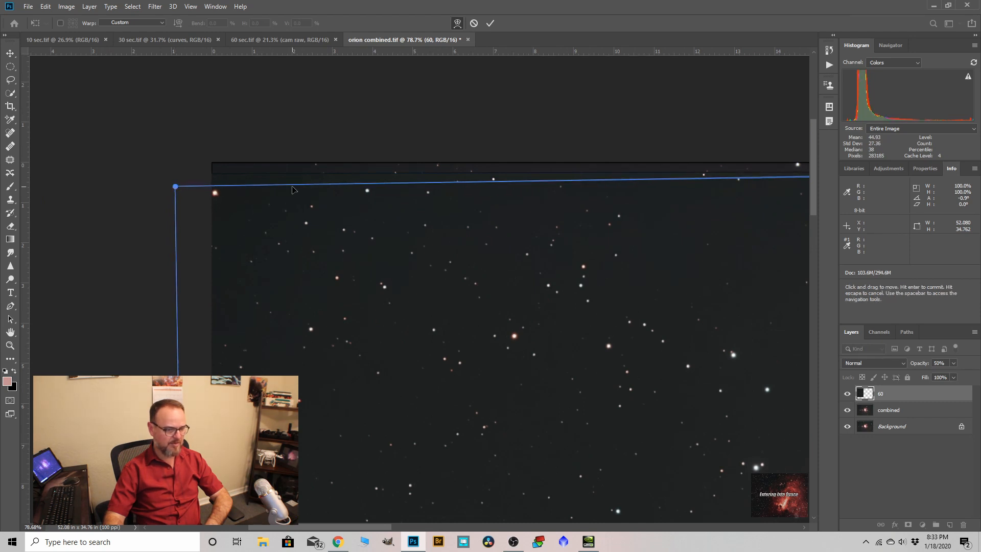
# Step: Inspect the star alignment along the lower part of the image and apply the warp to the 60 layer
pyautogui.scroll(-6, 292, 173)
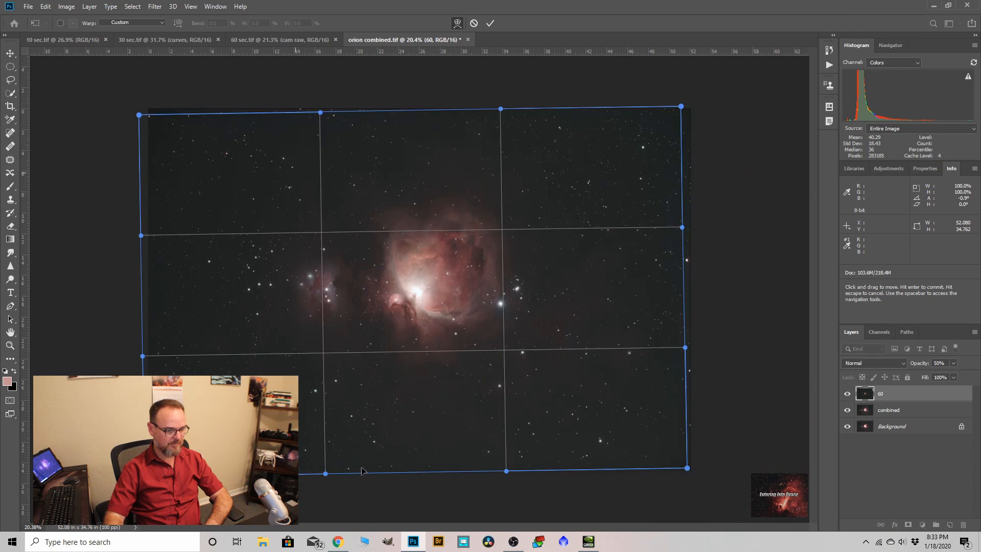
pyautogui.scroll(3, 349, 359)
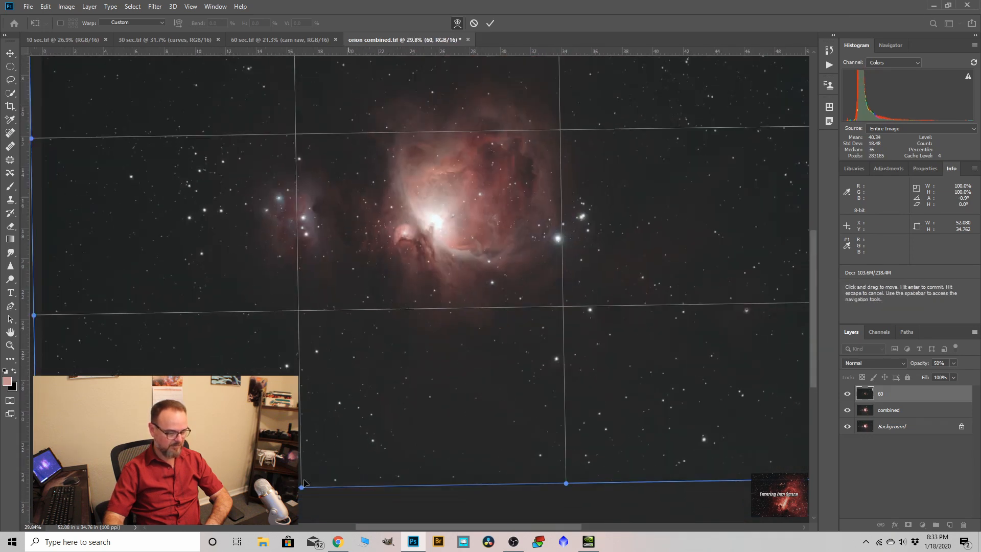
pyautogui.scroll(3, 302, 488)
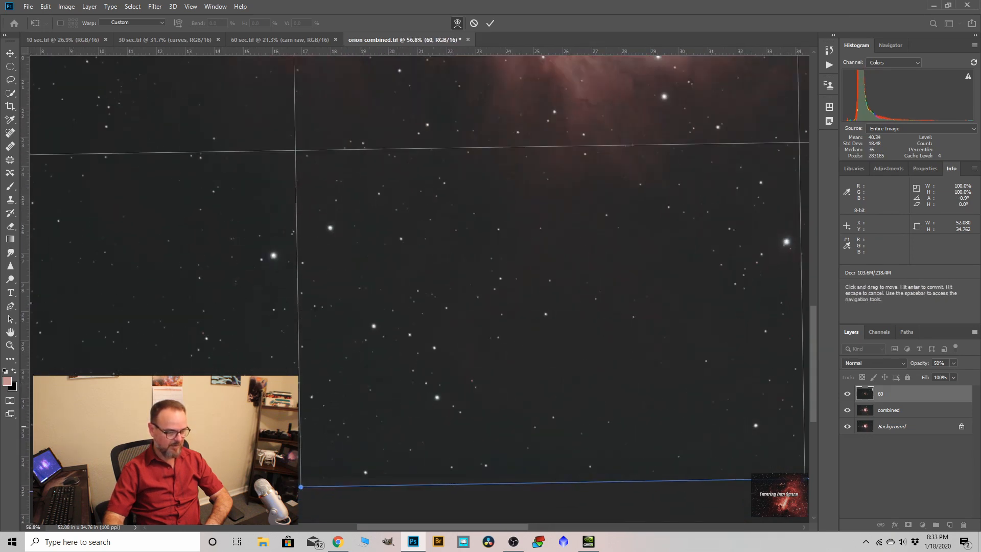
pyautogui.scroll(-2, 302, 488)
pyautogui.scroll(2, 728, 433)
pyautogui.scroll(1, 728, 433)
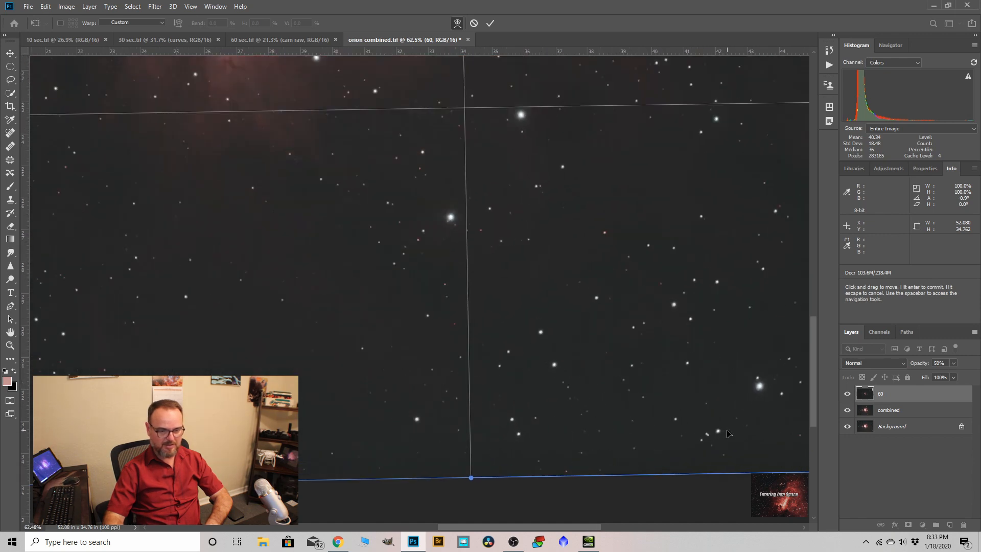
pyautogui.scroll(-3, 346, 366)
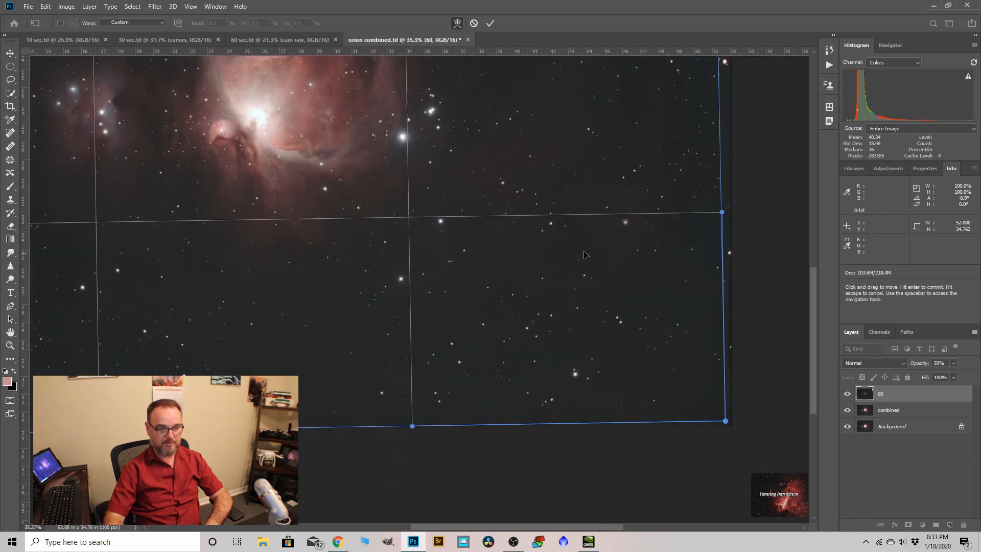
pyautogui.scroll(-2, 687, 326)
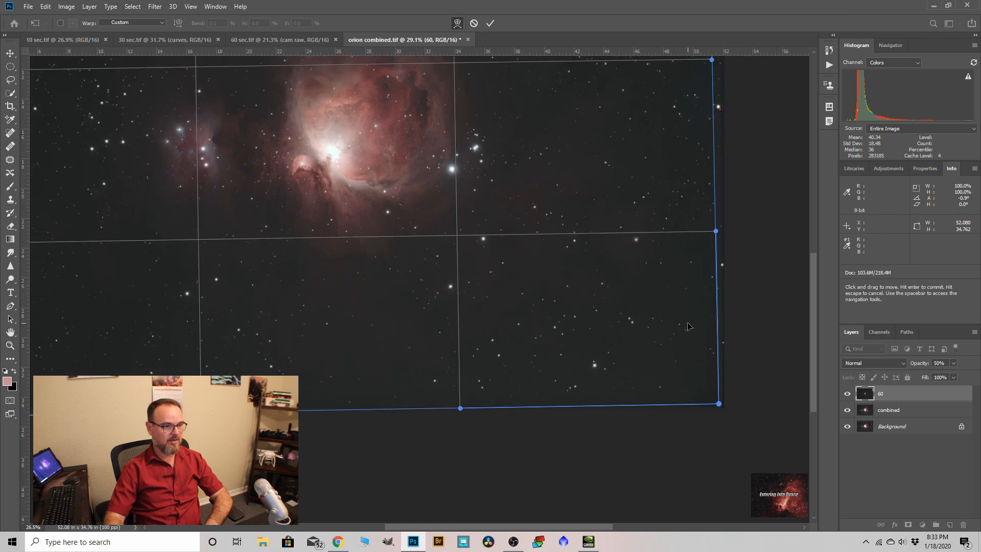
pyautogui.scroll(1, 460, 303)
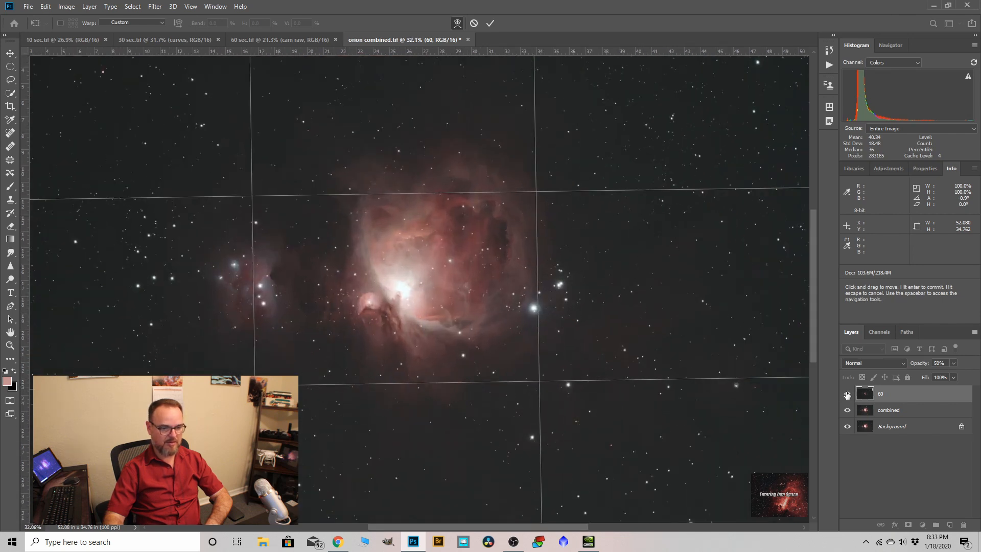
pyautogui.press('Return')
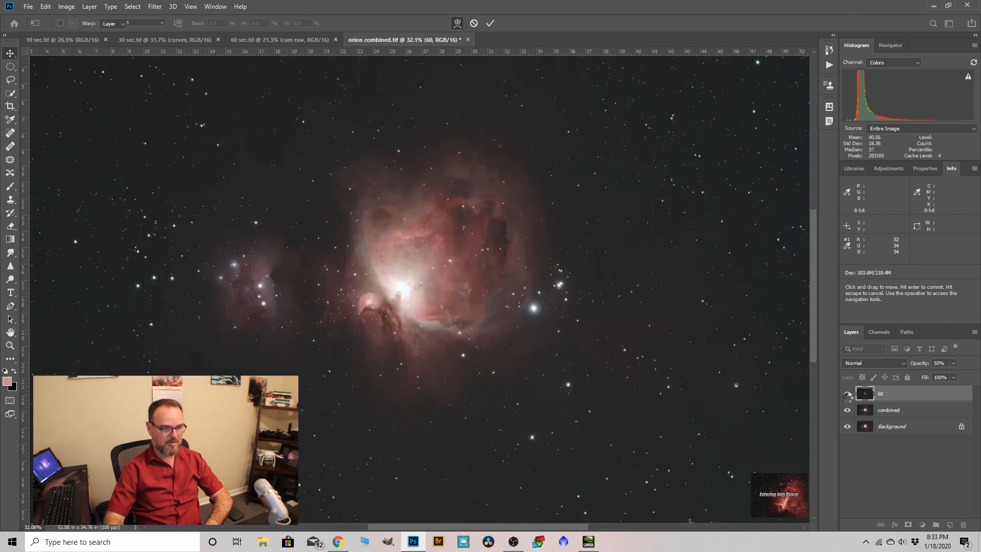
# Step: Compare the image with the 60 layer hidden and shown to check the alignment, leaving the layer visible
pyautogui.click(846, 395)
pyautogui.click(846, 395)
pyautogui.click(847, 395)
pyautogui.click(846, 395)
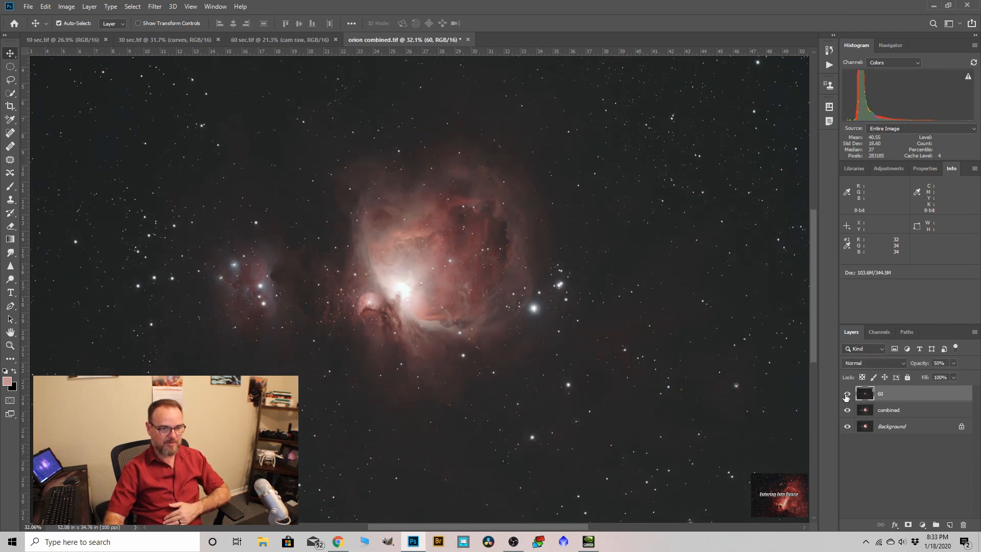
pyautogui.click(846, 395)
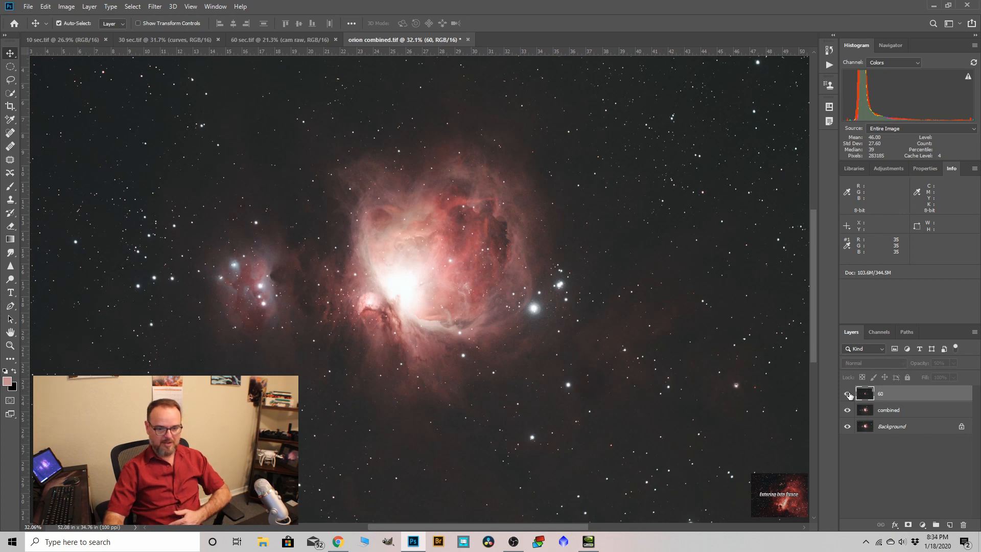
pyautogui.click(846, 395)
# Step: Set the 60 layer's opacity to 100% and place the combined layer above it with a white layer mask
pyautogui.moveTo(966, 377); pyautogui.dragTo(974, 377)
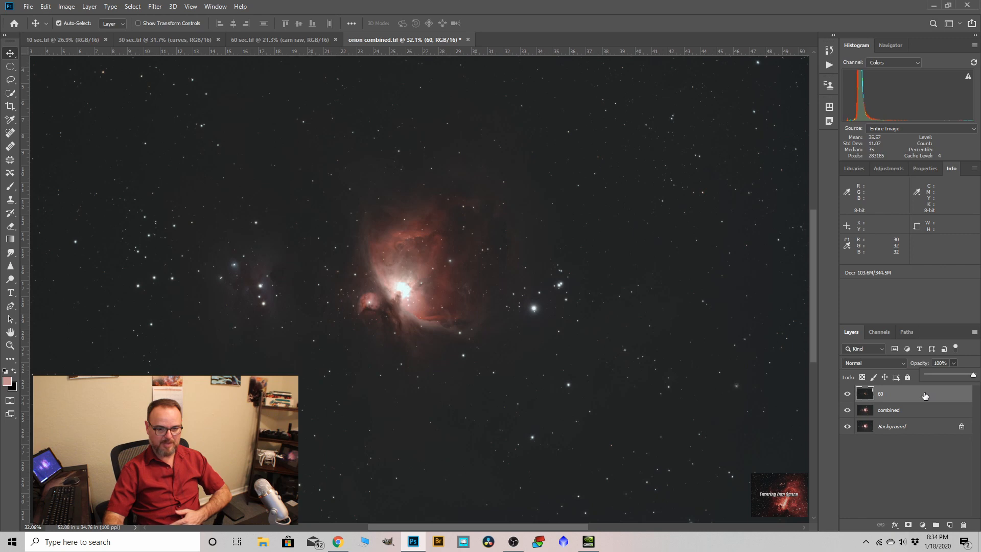
pyautogui.moveTo(885, 413); pyautogui.dragTo(890, 387)
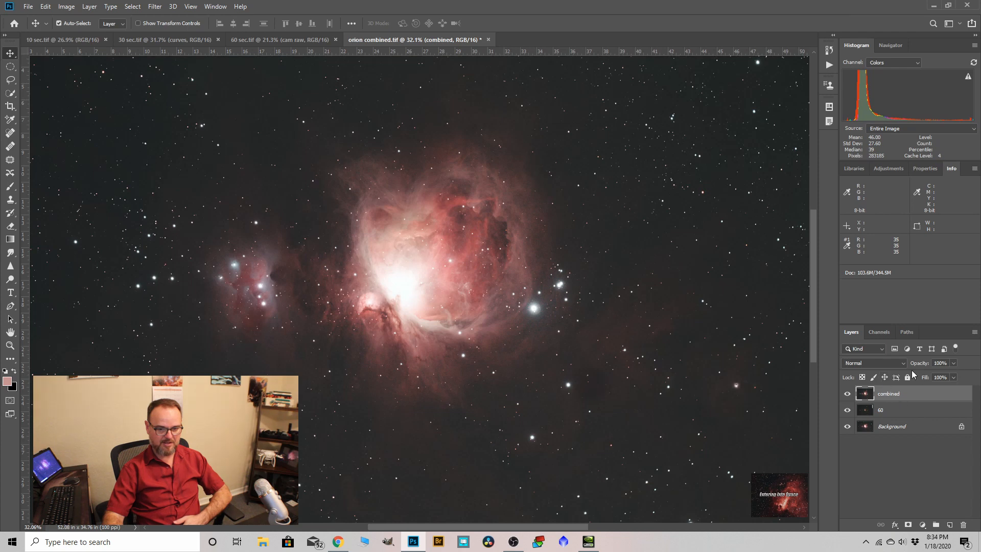
pyautogui.click(847, 395)
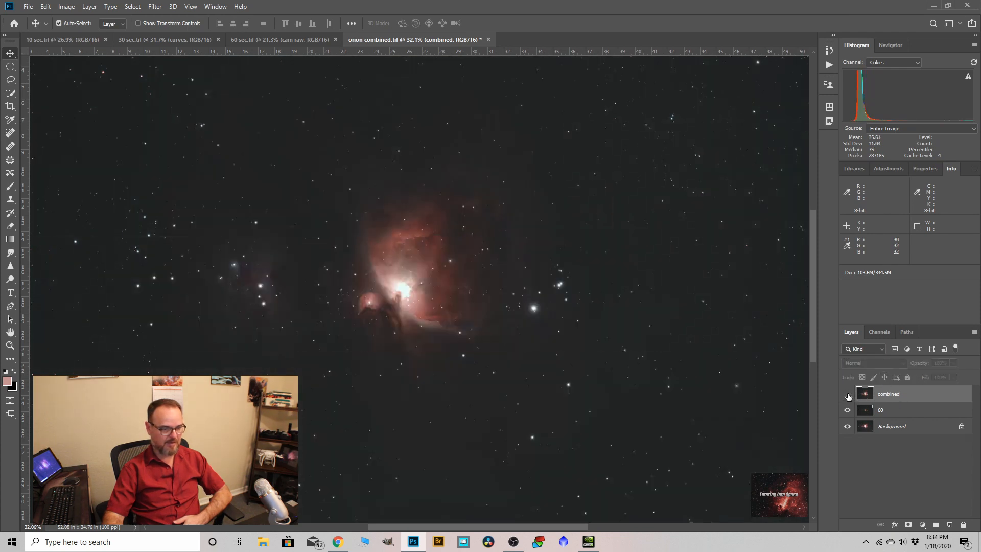
pyautogui.click(847, 395)
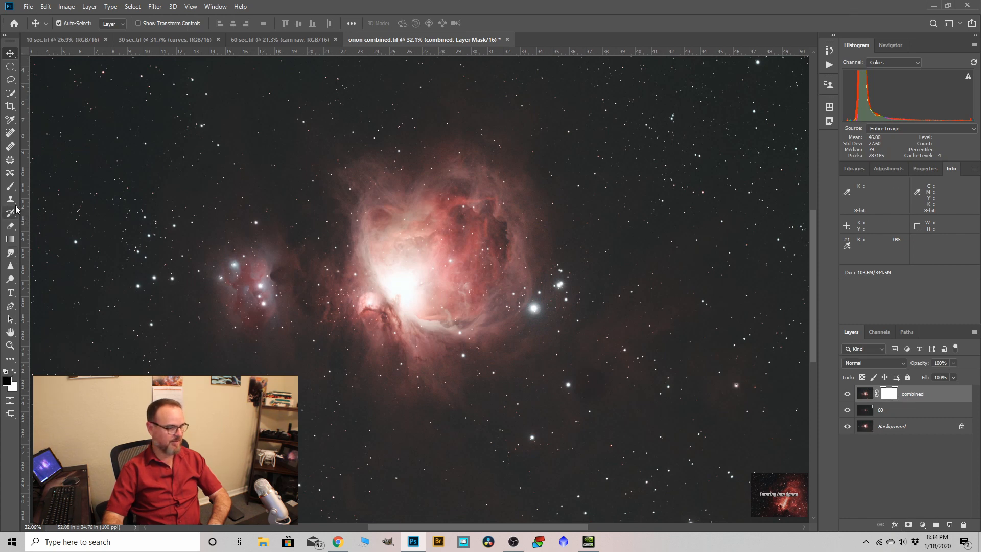
# Step: Paint black on the combined layer's mask over the overexposed nebula core with a soft 500 px brush at 23% opacity and 42% flow
pyautogui.click(11, 188)
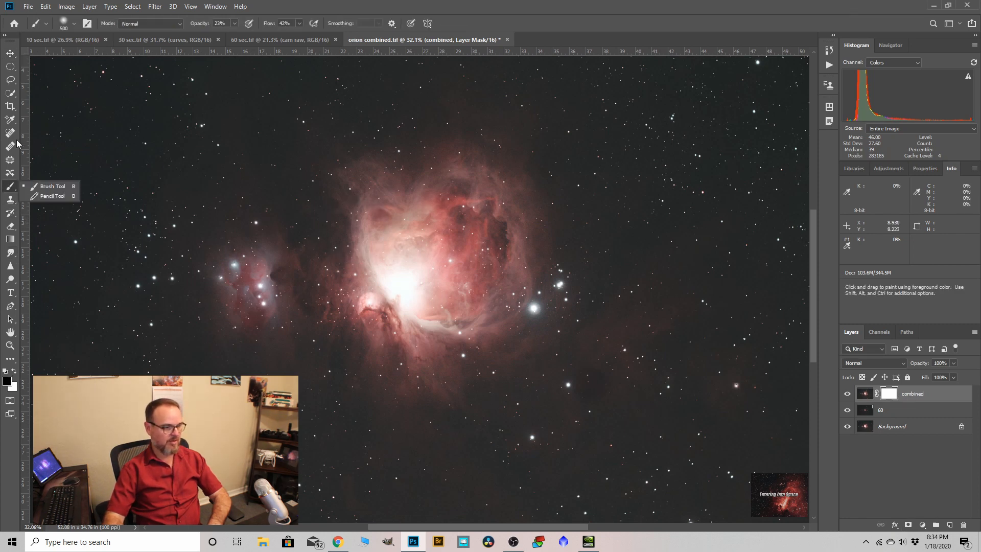
pyautogui.scroll(5, 401, 260)
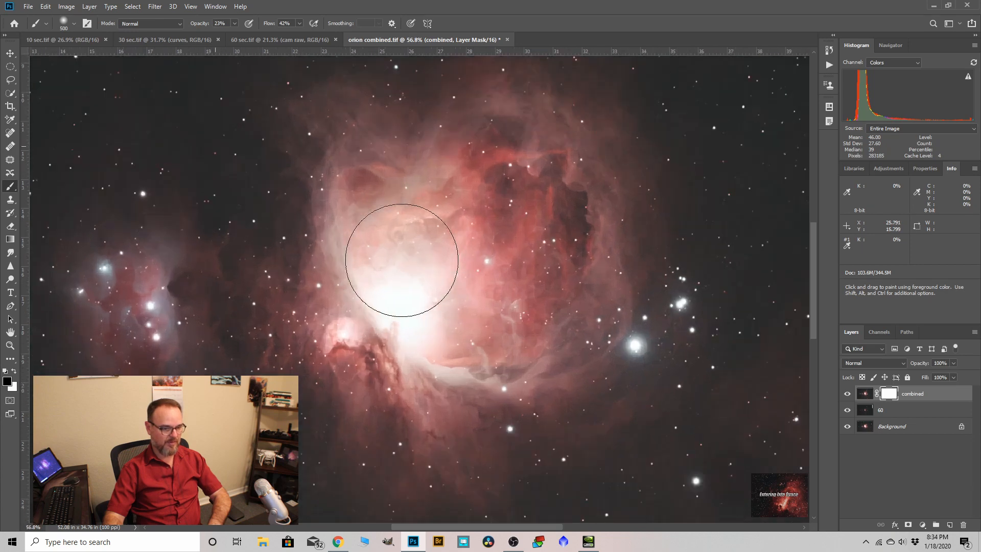
pyautogui.press('[')
pyautogui.press(']')
pyautogui.press(']')
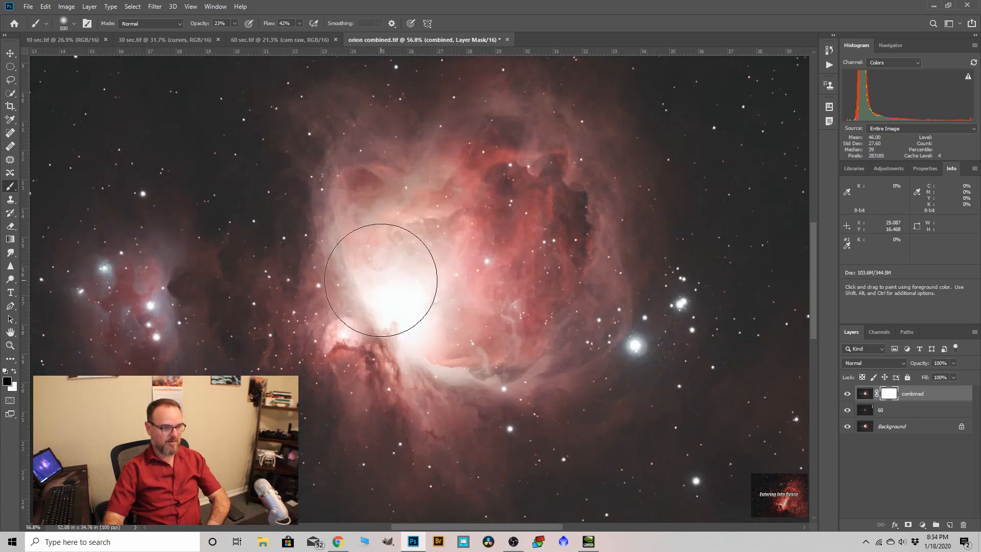
pyautogui.press('[')
pyautogui.moveTo(383, 284)
pyautogui.mouseDown()
pyautogui.moveTo(382, 257)
pyautogui.moveTo(394, 310)
pyautogui.moveTo(390, 252)
pyautogui.moveTo(414, 227)
pyautogui.moveTo(456, 223)
pyautogui.moveTo(480, 235)
pyautogui.moveTo(472, 250)
pyautogui.moveTo(496, 302)
pyautogui.moveTo(479, 346)
pyautogui.mouseUp()
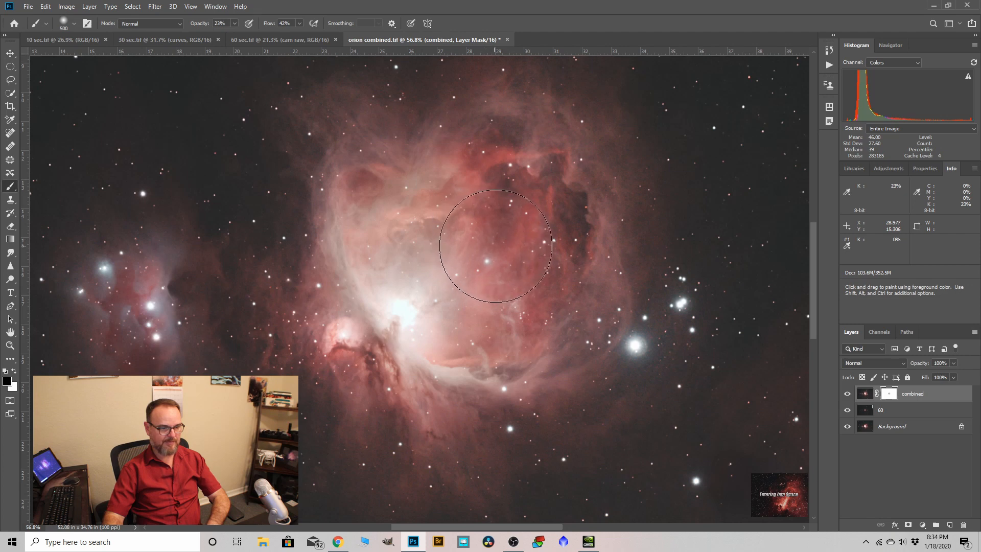
pyautogui.click(474, 304)
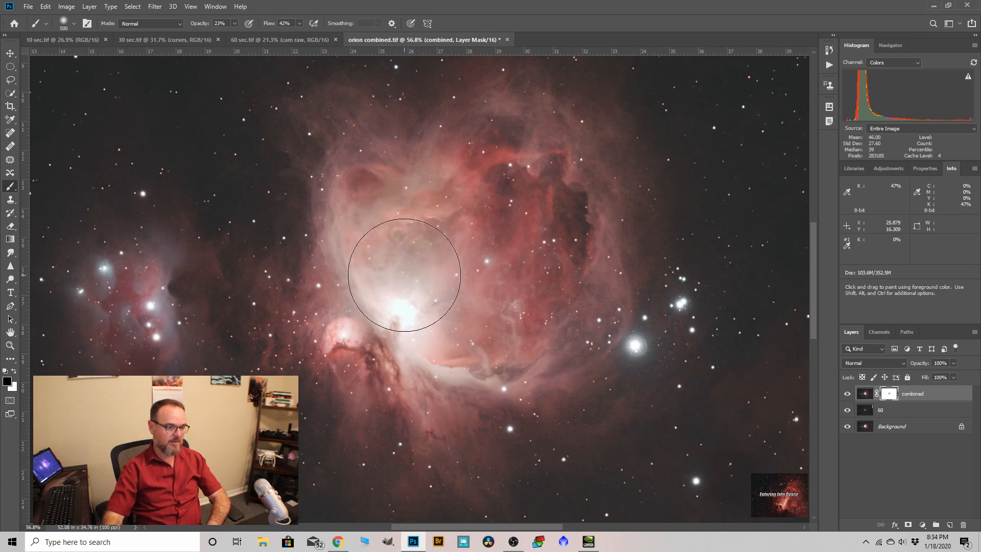
# Step: Enlarge the mask brush to 1000 px and blend the masked area more widely around the nebula core
pyautogui.press(']')
pyautogui.press(']')
pyautogui.press(']')
pyautogui.press(']')
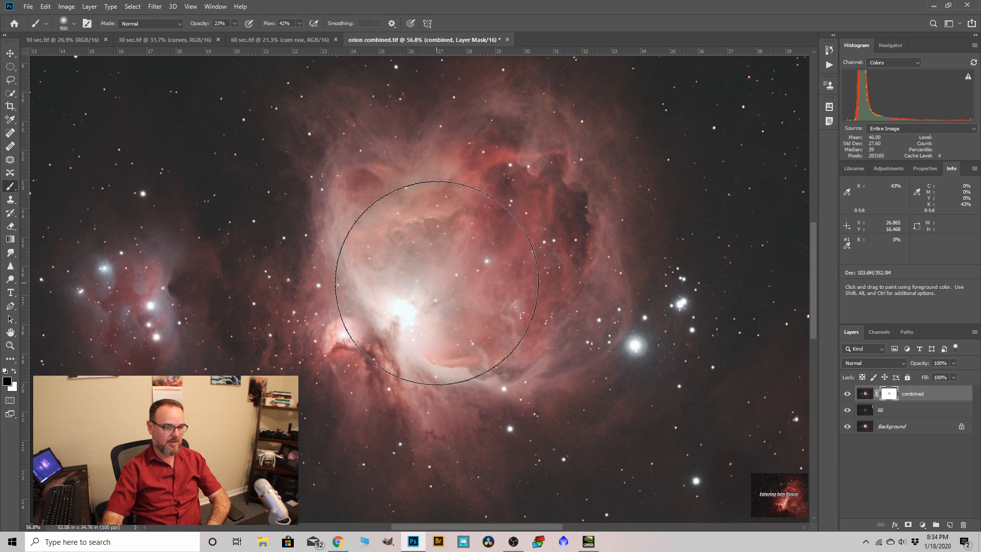
pyautogui.press(']')
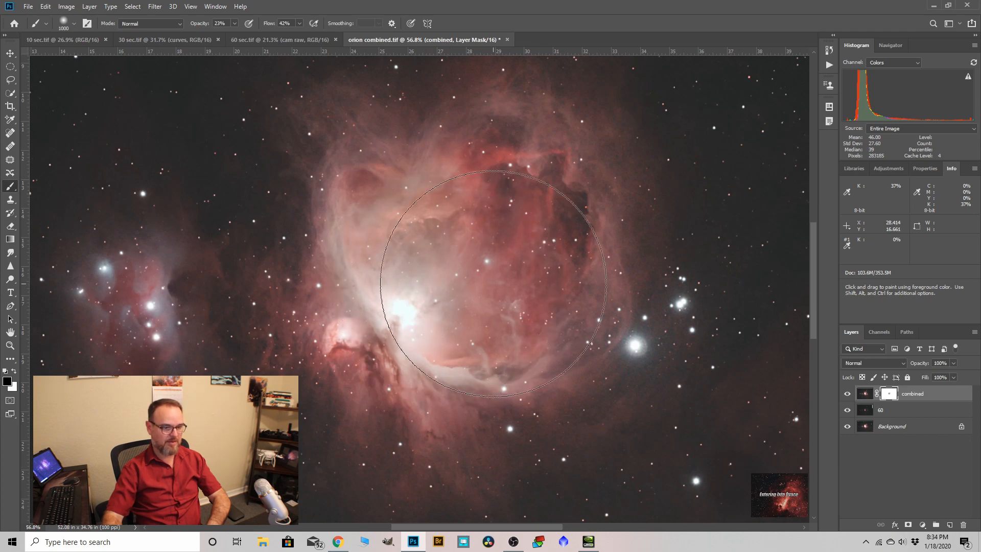
# Step: Compare the whole image with the masked combined layer hidden and shown, and examine the nebula up close
pyautogui.keyDown('alt'); pyautogui.scroll(-3, 458, 267); pyautogui.keyUp('alt')
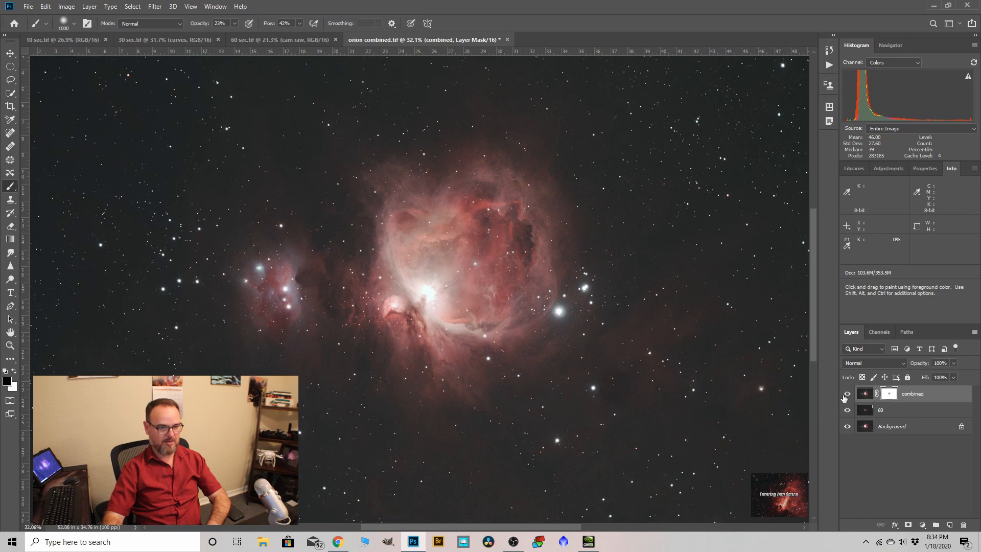
pyautogui.click(845, 394)
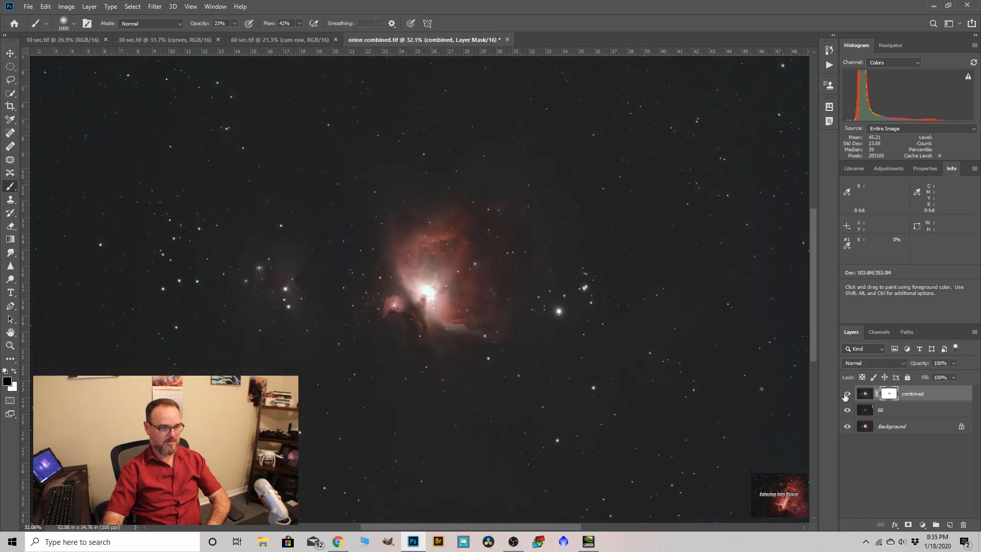
pyautogui.click(846, 394)
pyautogui.keyDown('alt'); pyautogui.scroll(3, 462, 236); pyautogui.keyUp('alt')
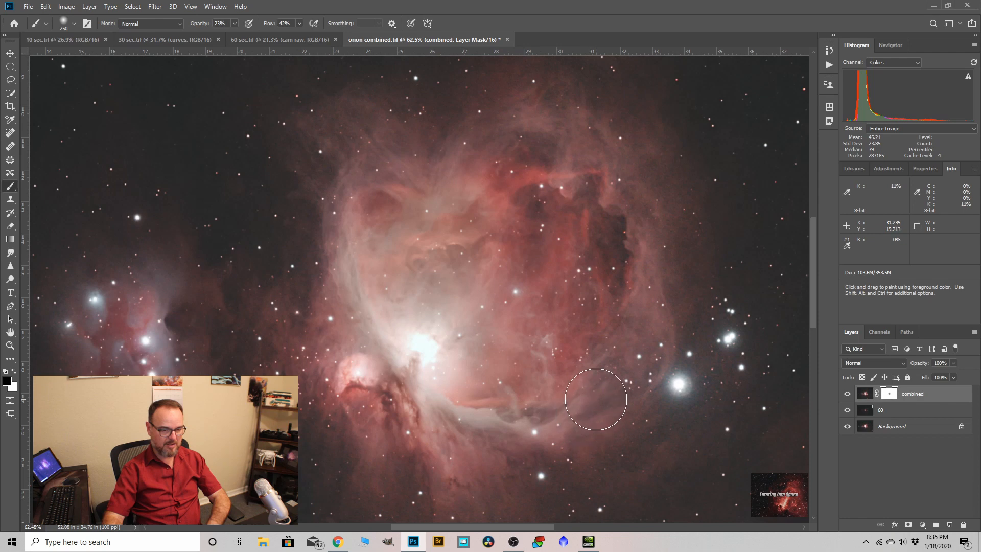
# Step: Paint black on the combined layer's mask over the small nebula beside the core and the separate bluish nebula, using the 250 px brush
pyautogui.click(848, 395)
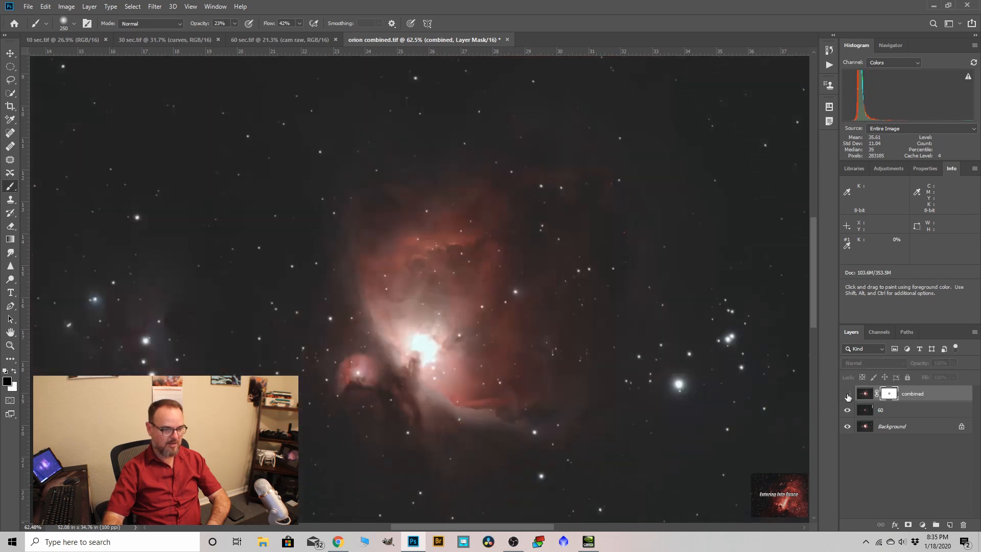
pyautogui.moveTo(364, 367)
pyautogui.mouseDown()
pyautogui.moveTo(376, 370)
pyautogui.moveTo(373, 361)
pyautogui.mouseUp()
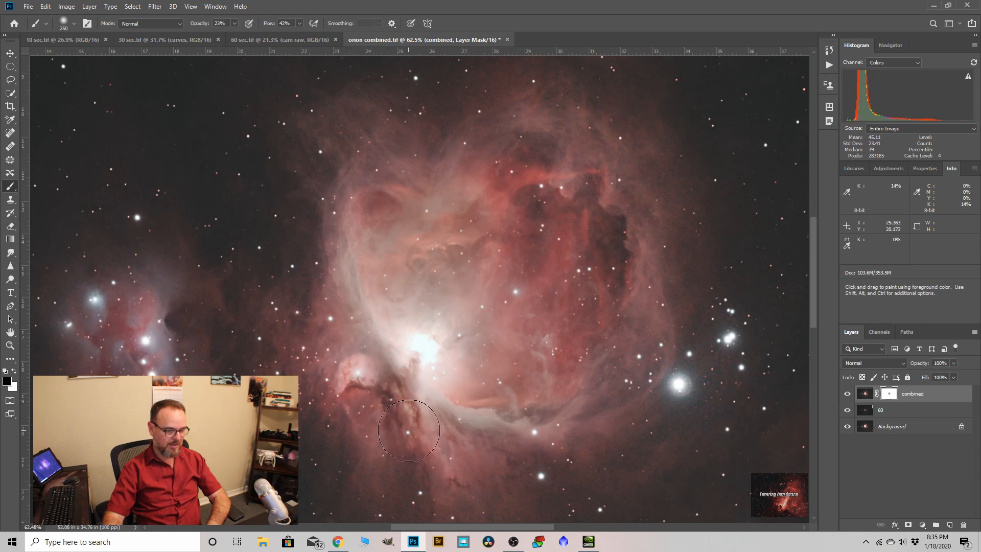
pyautogui.scroll(-4, 373, 324)
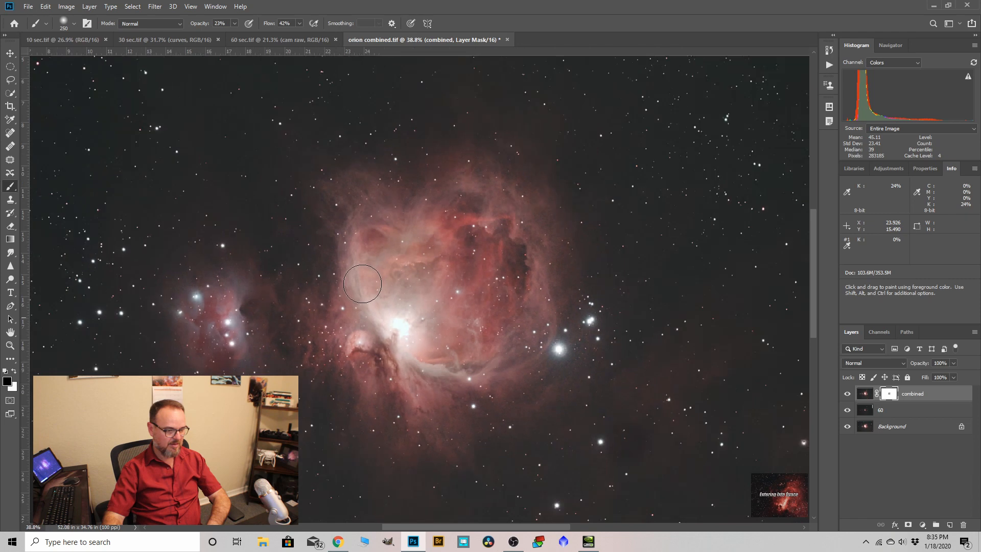
pyautogui.scroll(4, 218, 338)
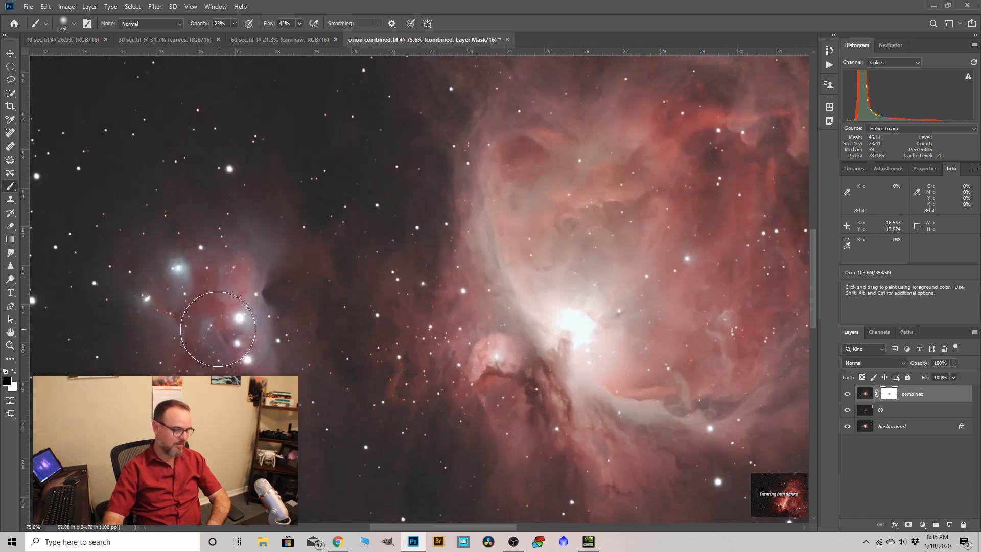
pyautogui.moveTo(215, 302)
pyautogui.mouseDown()
pyautogui.moveTo(208, 281)
pyautogui.moveTo(244, 265)
pyautogui.mouseUp()
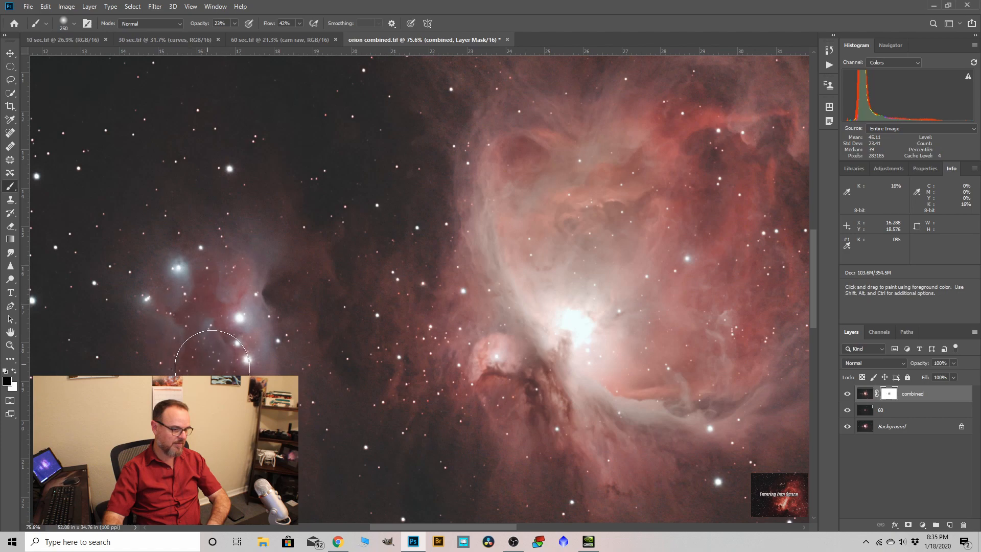
pyautogui.scroll(-2, 266, 254)
pyautogui.scroll(-2, 260, 254)
pyautogui.scroll(-2, 490, 317)
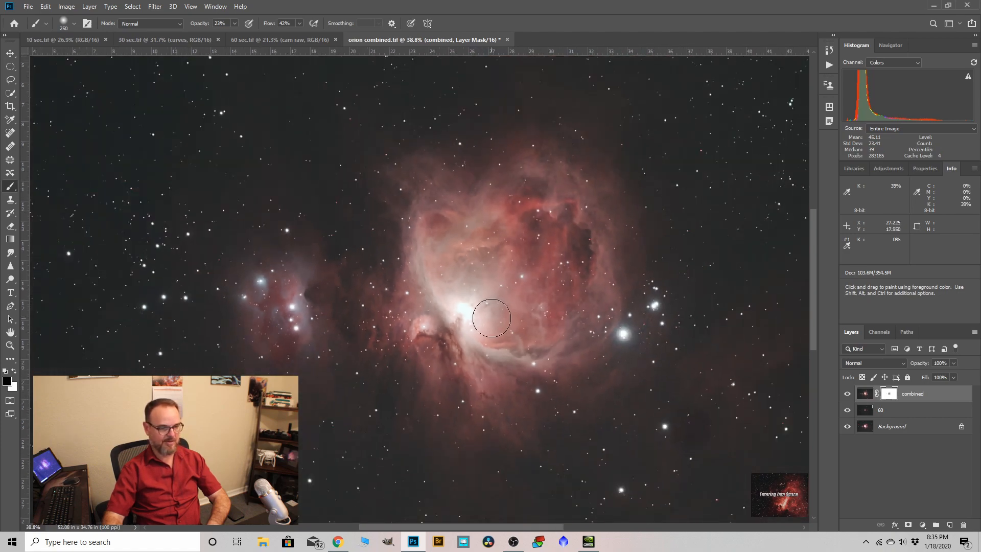
# Step: Merge the masked combined layer down into the 60 layer and rename the merged layer combined
pyautogui.rightClick(909, 397)
pyautogui.click(823, 401)
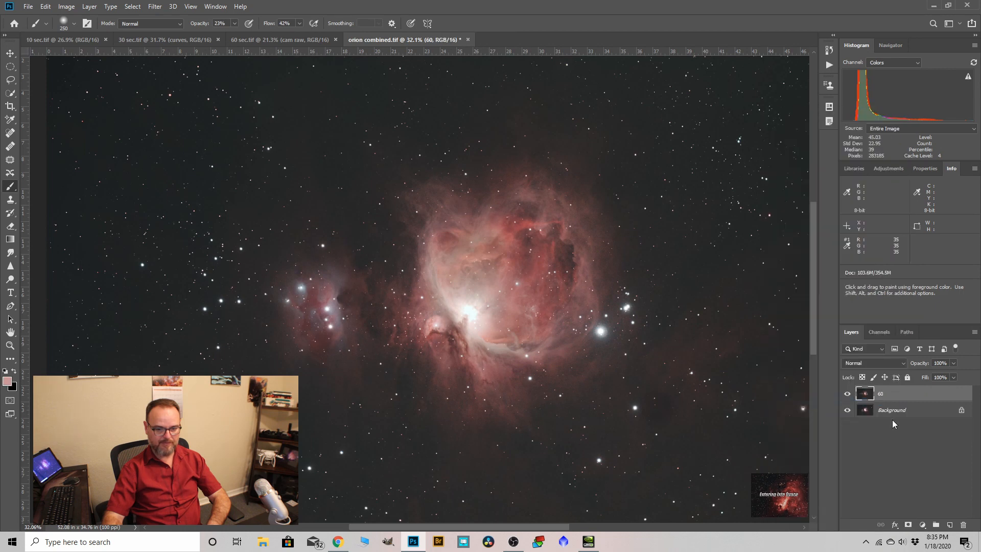
pyautogui.doubleClick(881, 394)
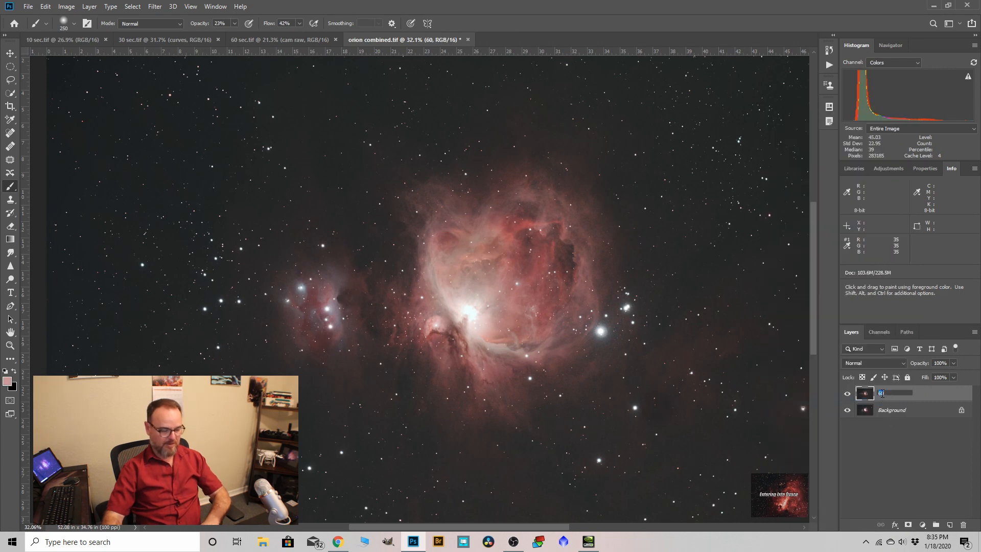
pyautogui.write('combined')
pyautogui.press('Return')
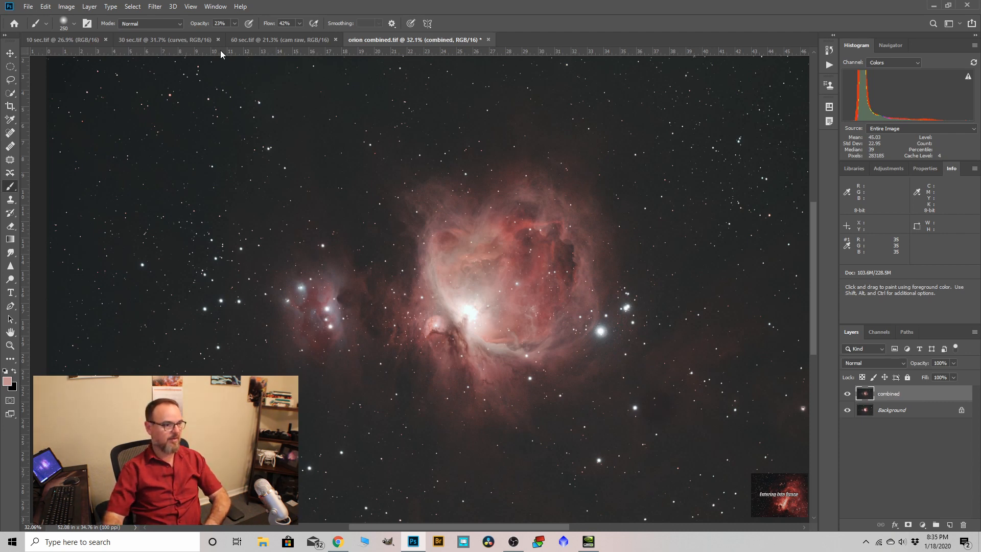
# Step: Close 60 sec.tif and copy the full curves layer of 30 sec.tif into orion combined.tif as a layer named 30
pyautogui.click(335, 39)
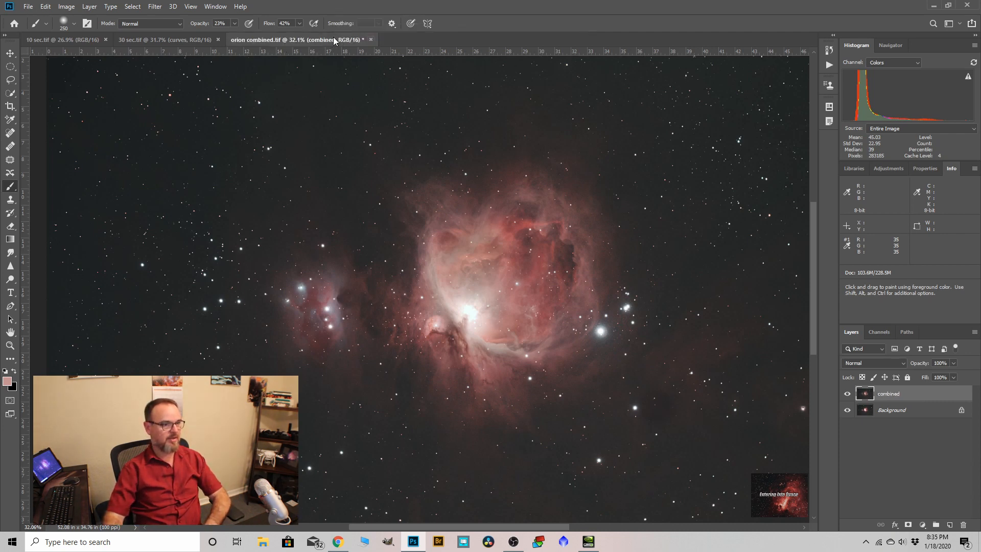
pyautogui.click(185, 39)
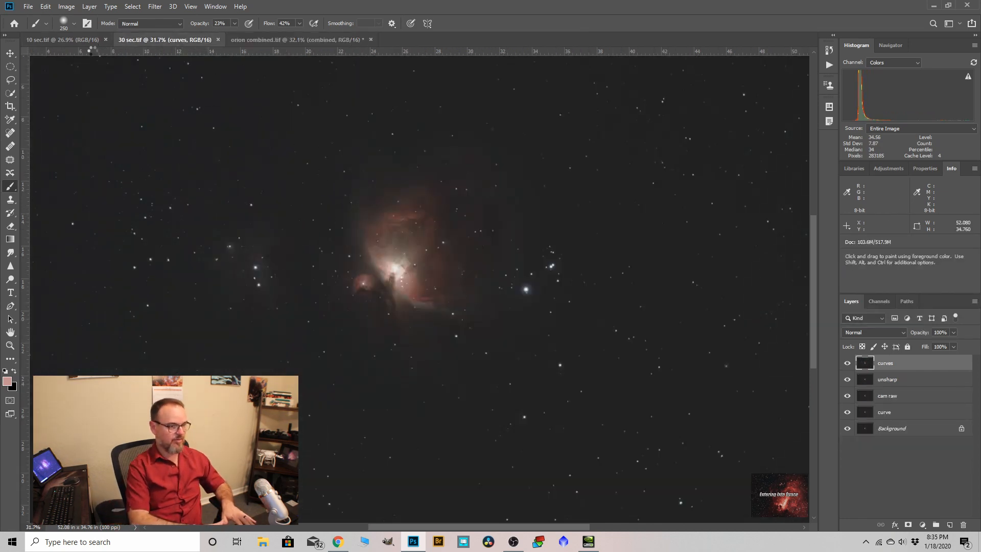
pyautogui.click(294, 40)
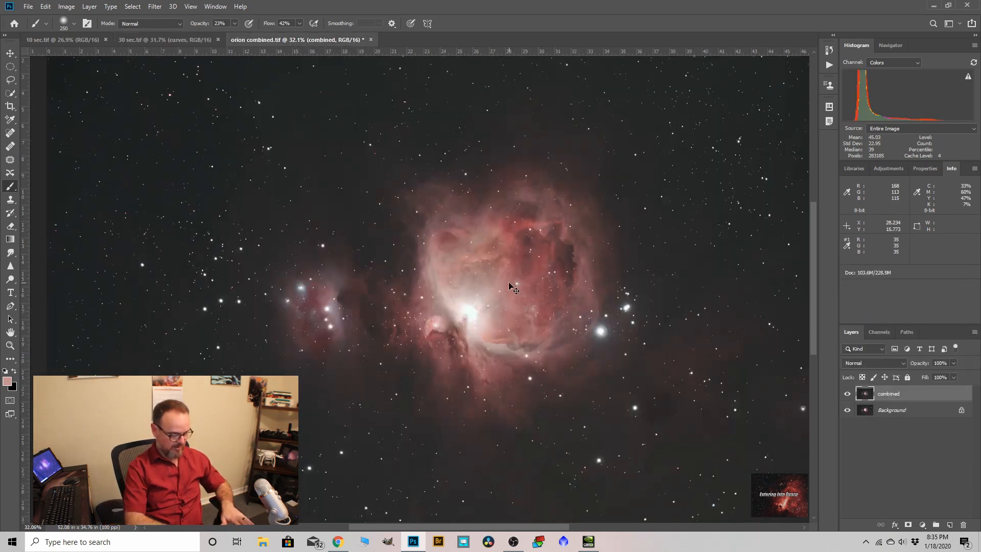
pyautogui.hotkey('ctrl', 'v')
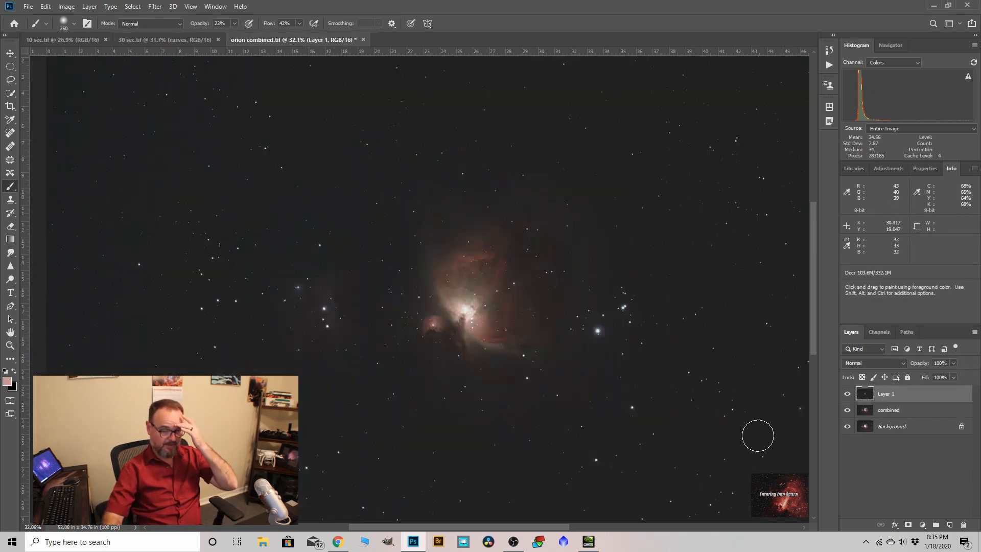
pyautogui.doubleClick(889, 400)
pyautogui.write('30')
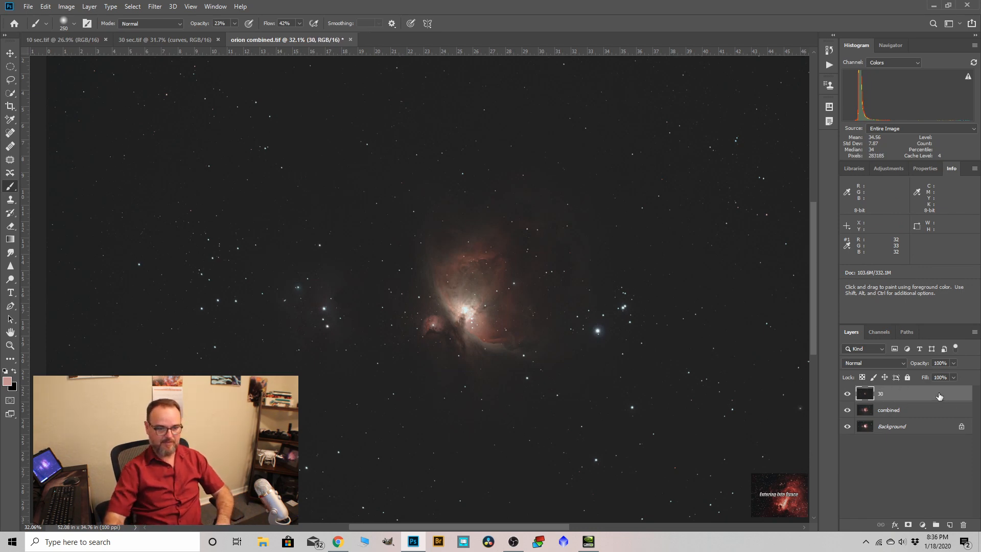
# Step: Lower the 30 layer's opacity to 61% and move the layer so its stars align with the combined layer
pyautogui.click(953, 363)
pyautogui.moveTo(942, 377); pyautogui.dragTo(936, 376)
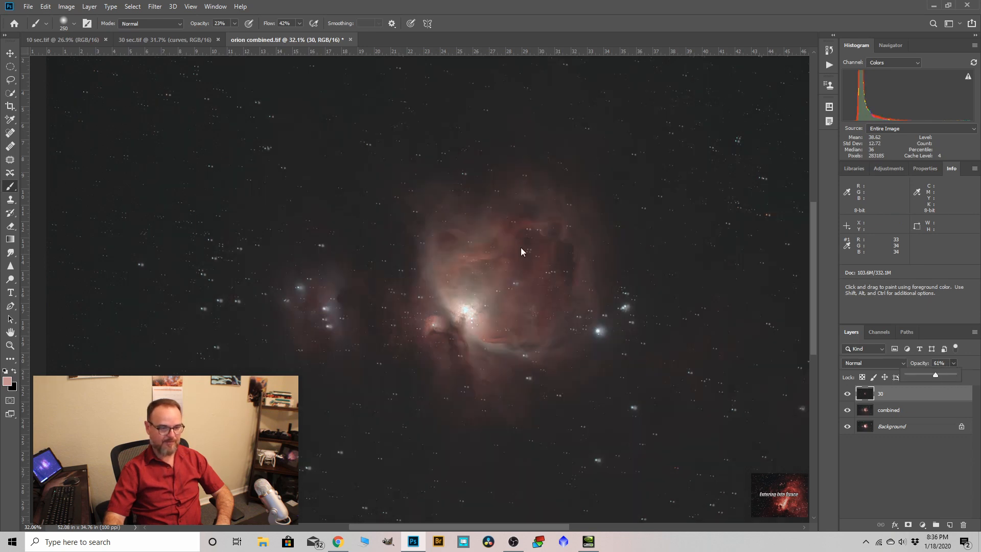
pyautogui.click(13, 55)
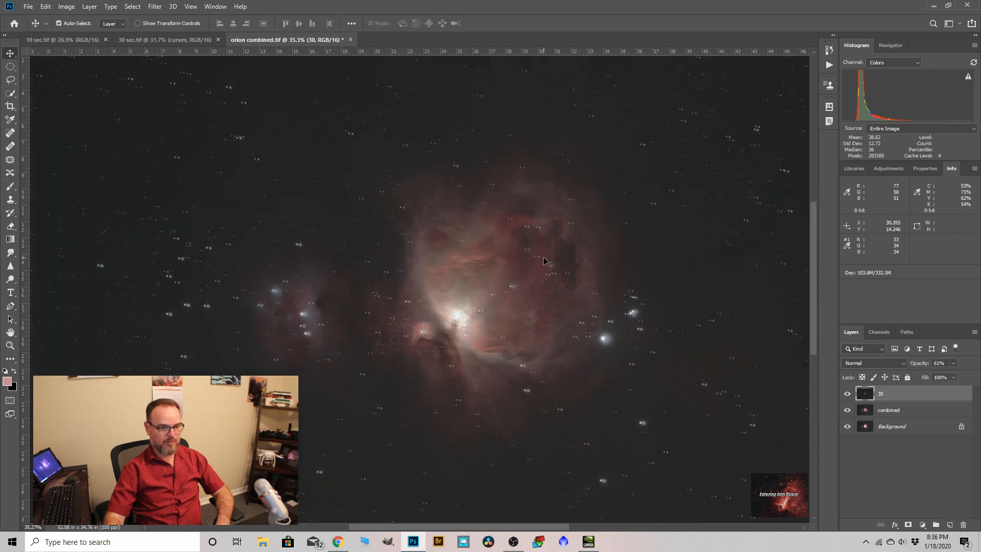
pyautogui.scroll(3, 547, 256)
pyautogui.scroll(2, 516, 331)
pyautogui.moveTo(452, 346); pyautogui.dragTo(458, 346)
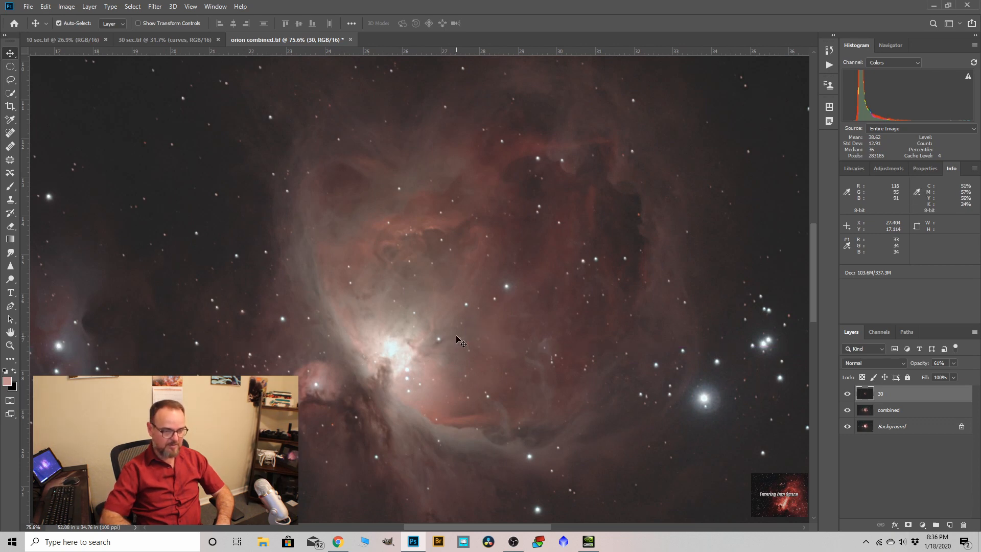
# Step: Examine the star alignment between the 30 and combined layers across the nebula, the image edges and the smaller nebula
pyautogui.scroll(-8, 322, 289)
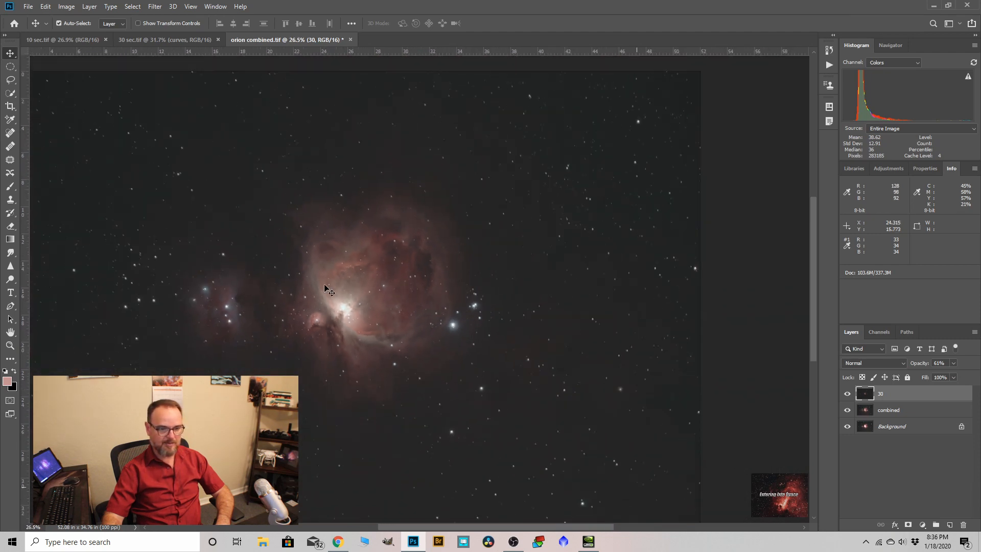
pyautogui.scroll(5, 327, 288)
pyautogui.scroll(-8, 661, 225)
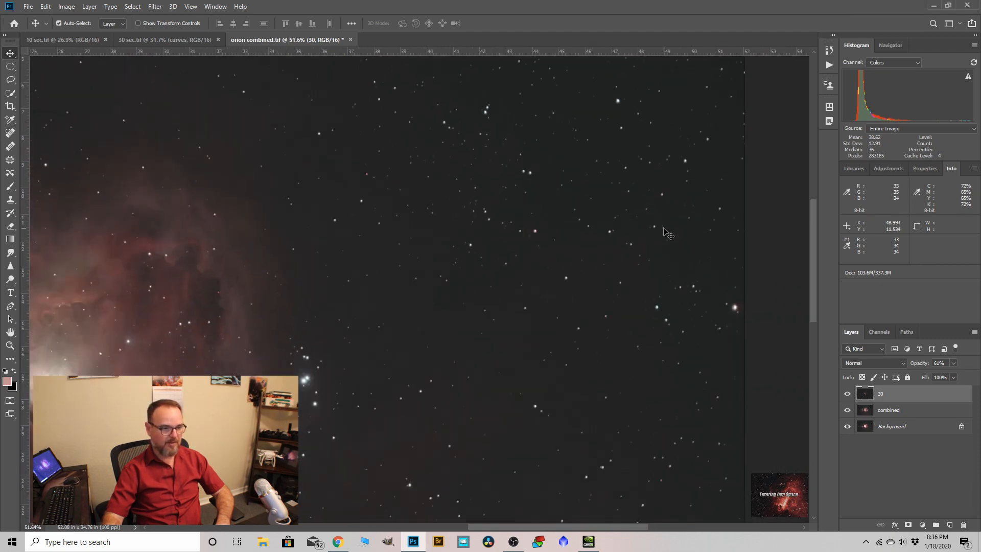
pyautogui.scroll(4, 262, 215)
pyautogui.scroll(2, 261, 215)
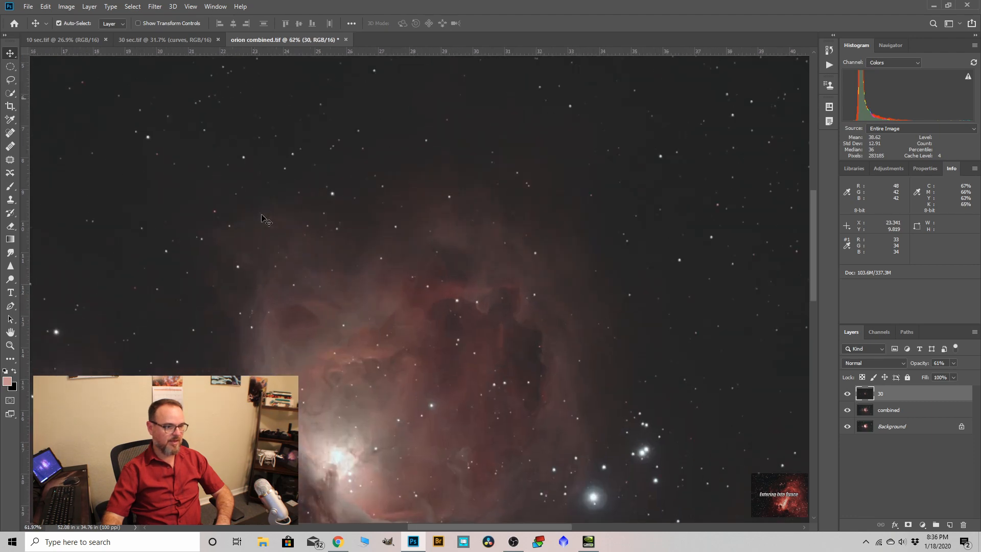
pyautogui.scroll(2, 398, 415)
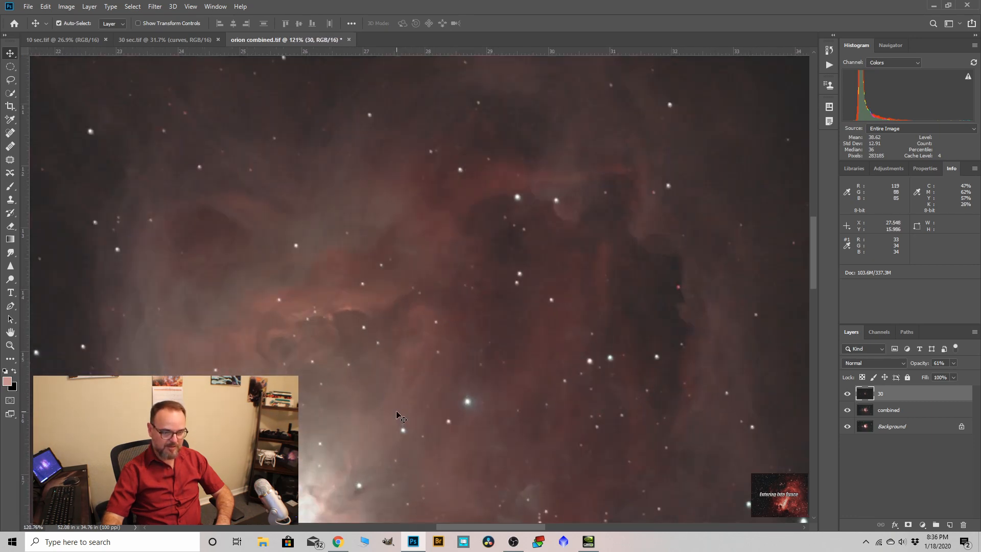
pyautogui.scroll(-6, 425, 228)
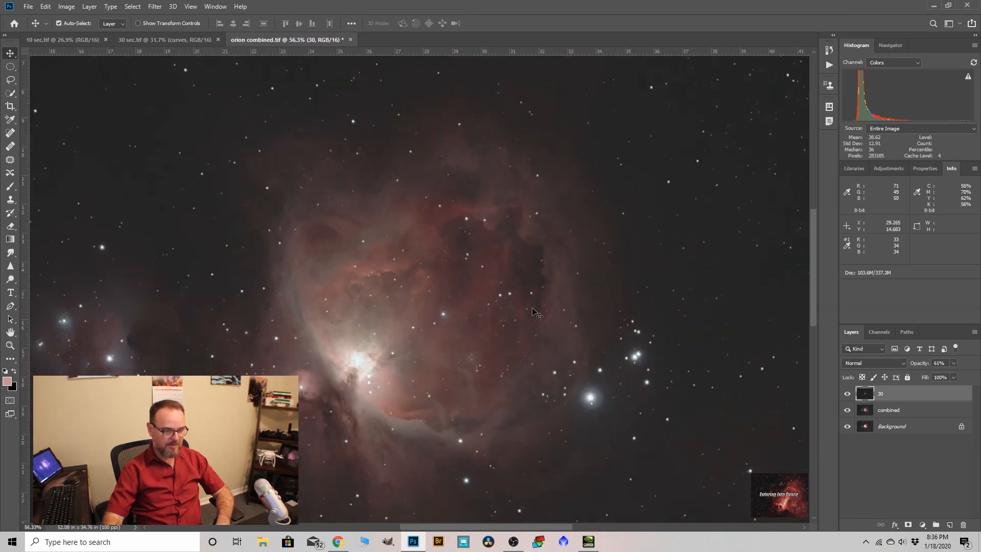
pyautogui.scroll(6, 521, 283)
pyautogui.scroll(1, 517, 278)
pyautogui.moveTo(506, 278)
pyautogui.mouseDown()
pyautogui.moveTo(506, 269)
pyautogui.moveTo(506, 282)
pyautogui.mouseUp()
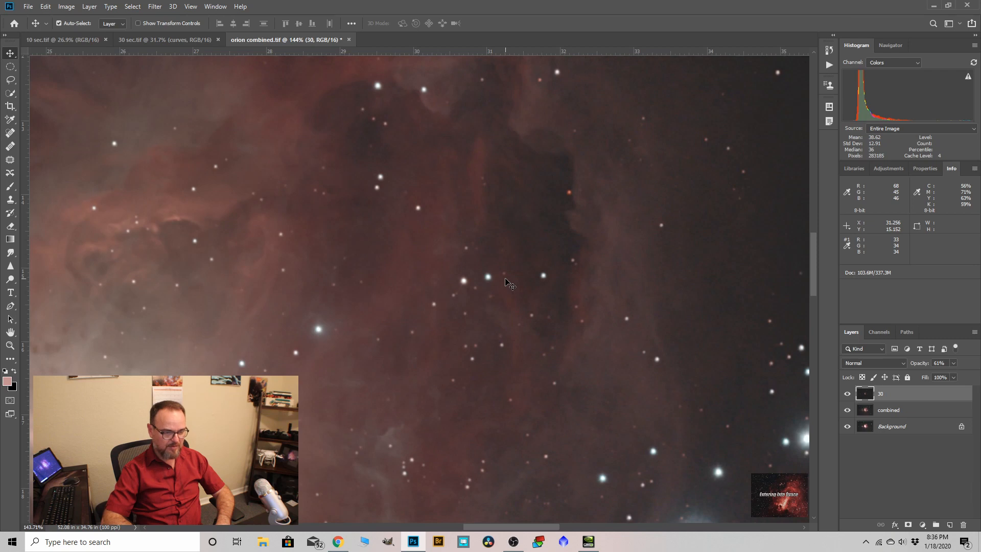
pyautogui.scroll(-8, 509, 282)
pyautogui.scroll(-2, 526, 233)
pyautogui.scroll(5, 296, 260)
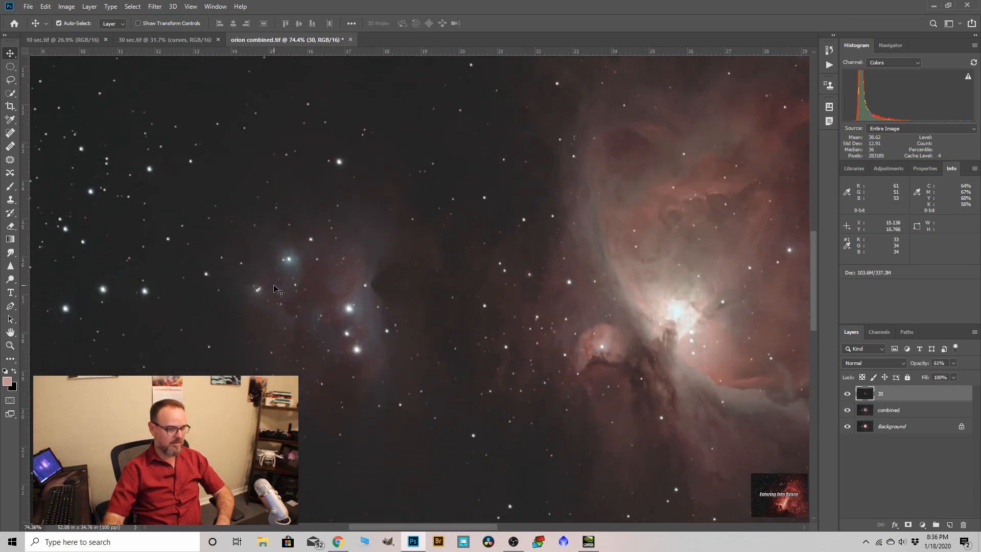
pyautogui.scroll(-5, 292, 275)
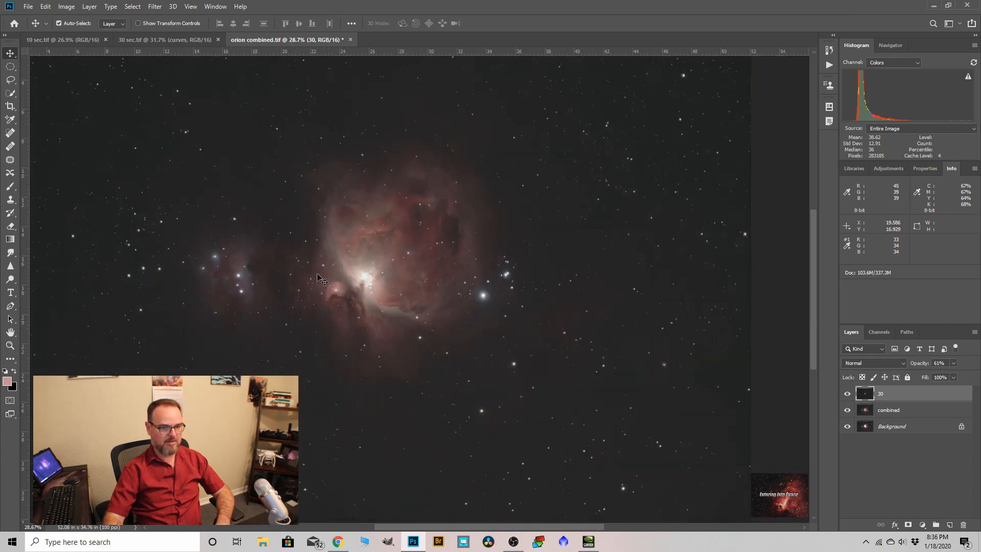
pyautogui.scroll(-1, 580, 289)
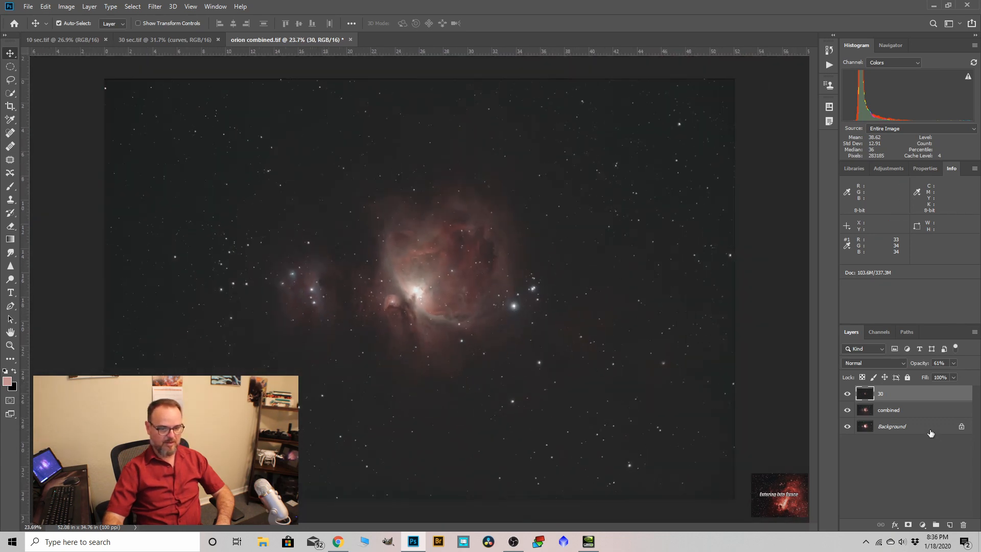
# Step: Set the 30 layer's opacity to 100% and place the combined layer above it with a new white layer mask
pyautogui.click(848, 396)
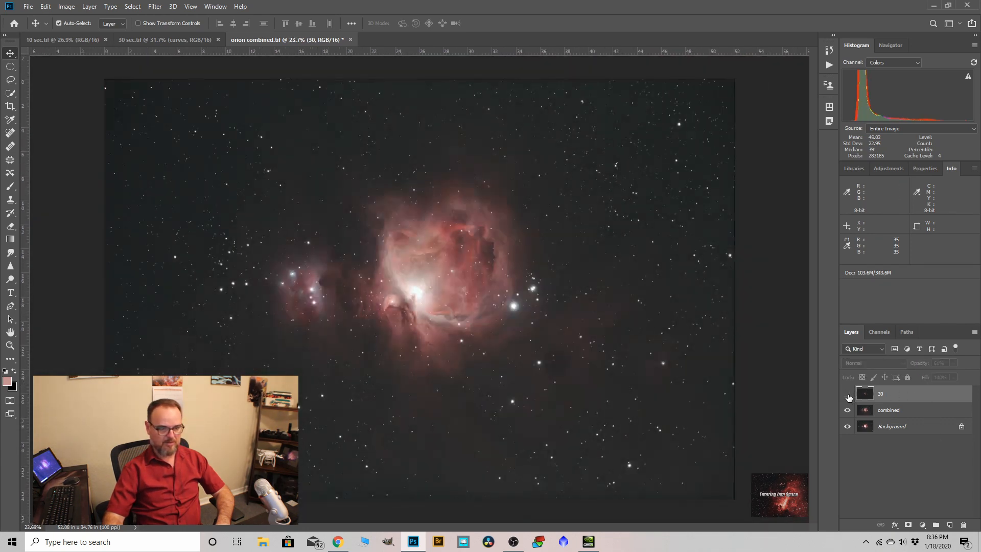
pyautogui.click(848, 394)
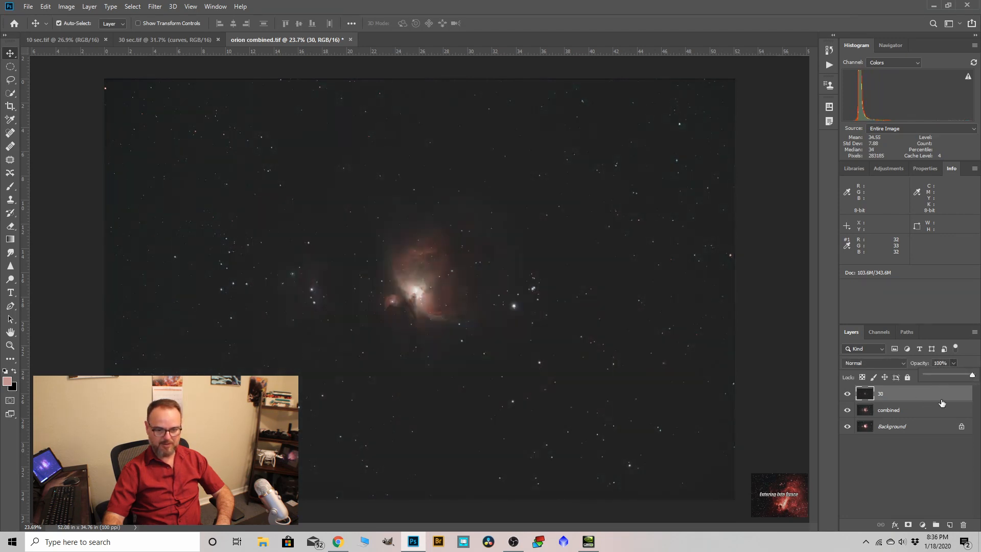
pyautogui.moveTo(891, 412); pyautogui.dragTo(890, 392)
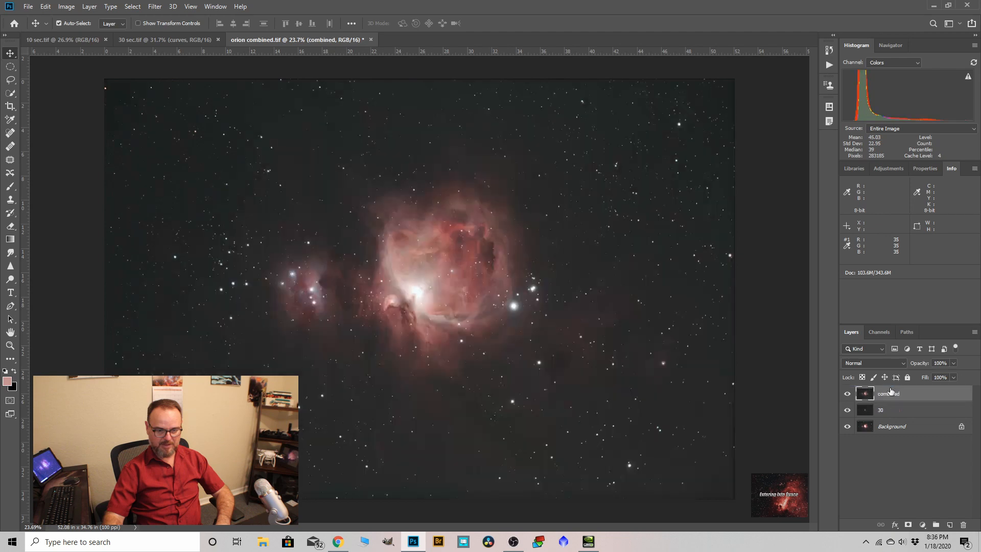
pyautogui.click(908, 524)
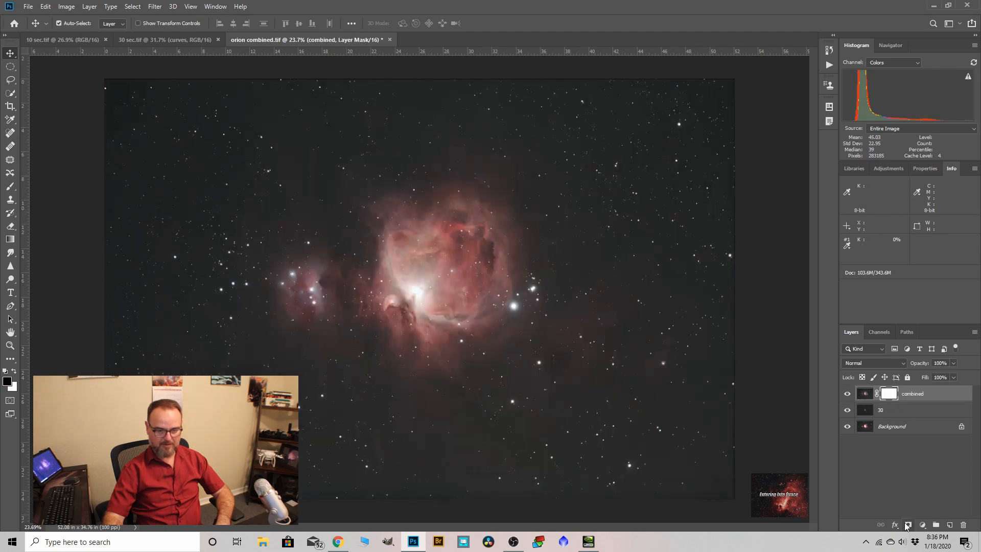
# Step: Choose the Brush tool for the combined layer's mask and set its opacity to 16%
pyautogui.click(13, 187)
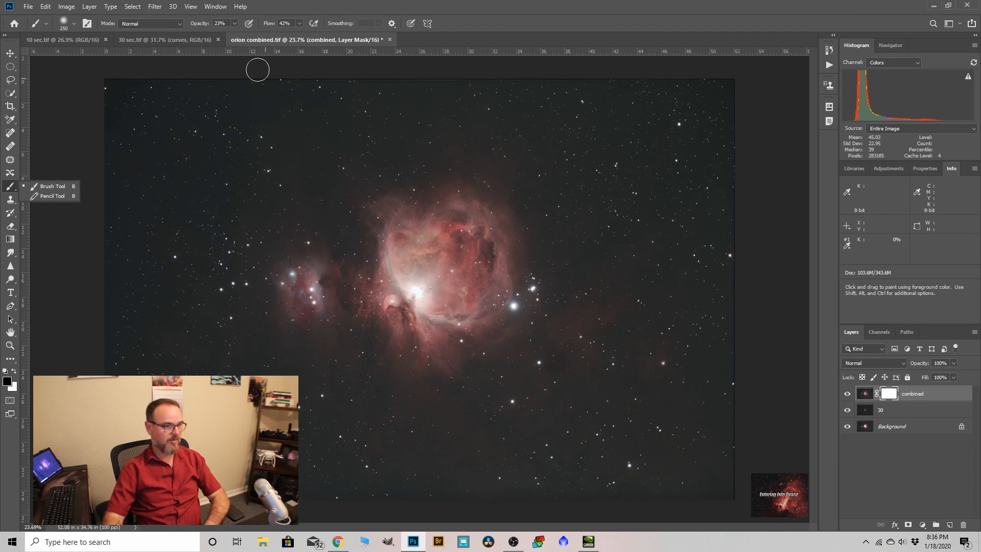
pyautogui.click(234, 23)
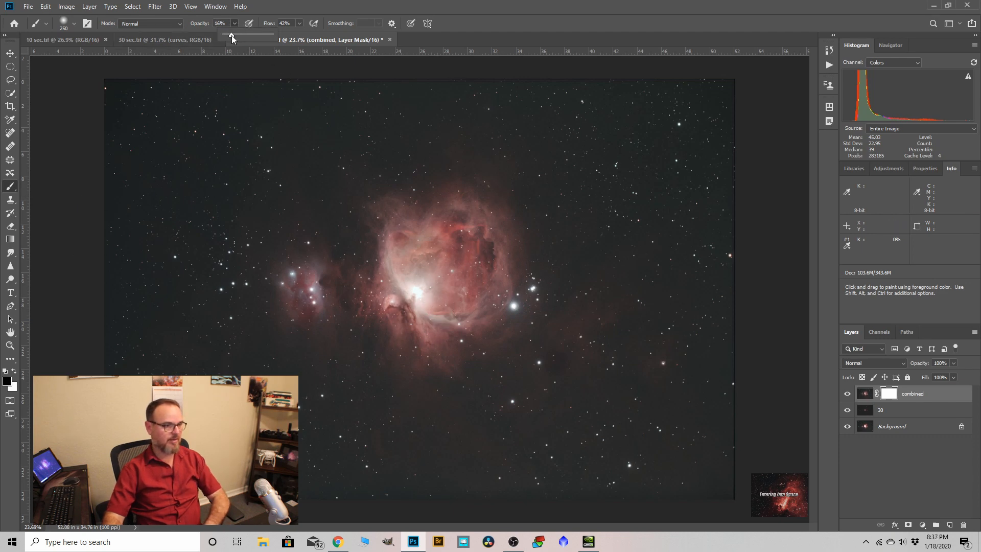
# Step: Compare the nebula core up close with the combined layer hidden and shown over the 30 layer
pyautogui.scroll(2, 418, 297)
pyautogui.scroll(5, 418, 297)
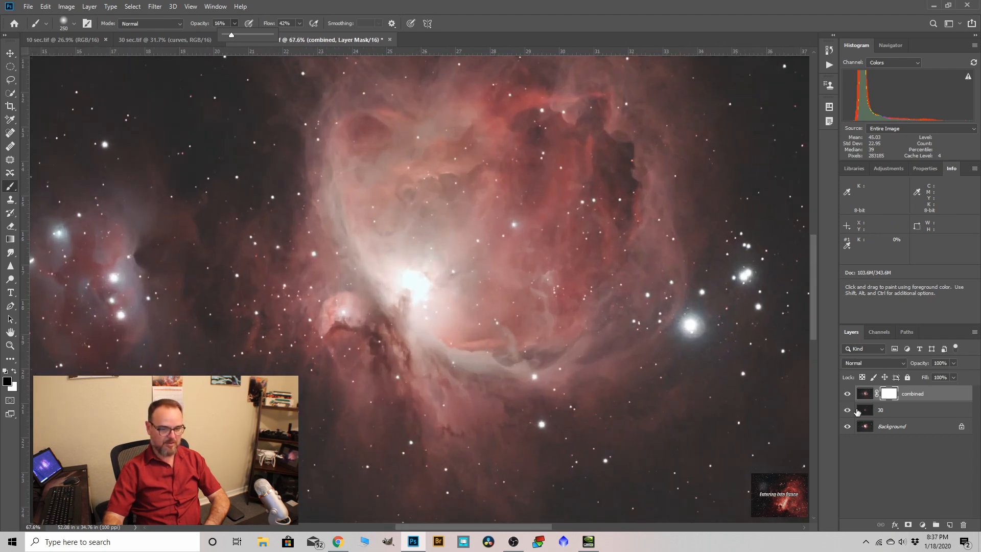
pyautogui.click(848, 394)
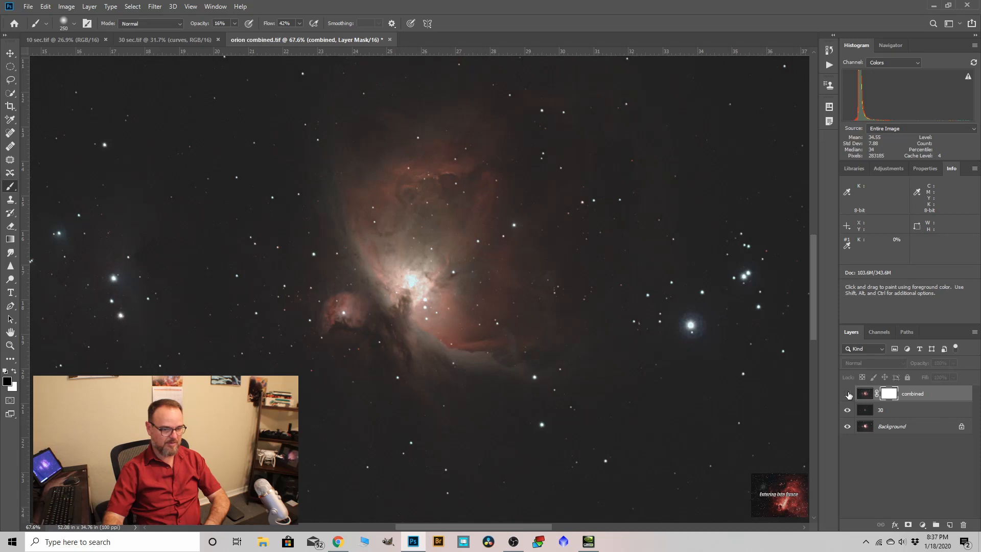
pyautogui.click(848, 394)
pyautogui.click(848, 394)
pyautogui.click(848, 393)
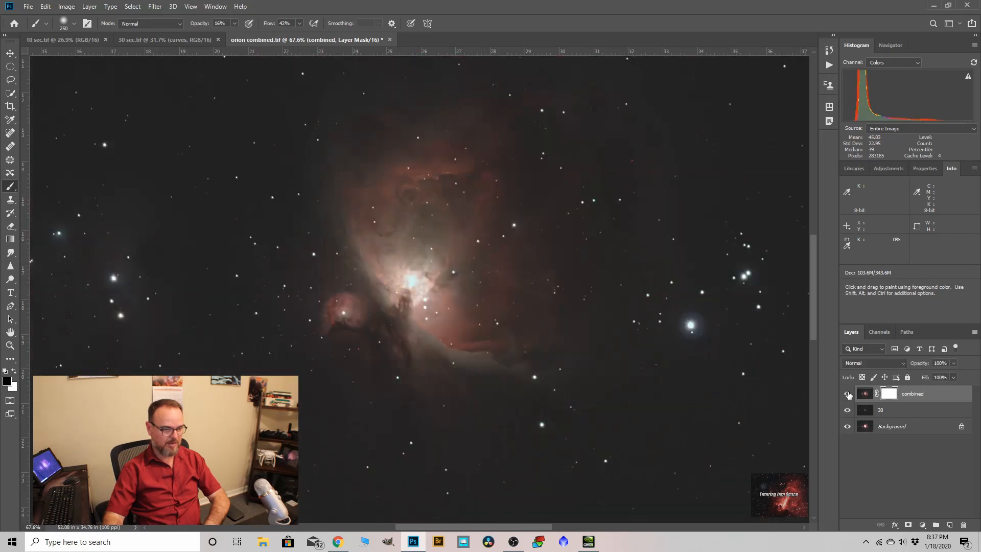
# Step: Show the combined layer and paint black on its mask over the bright nebula core with the 250 px brush at 16% opacity
pyautogui.click(848, 394)
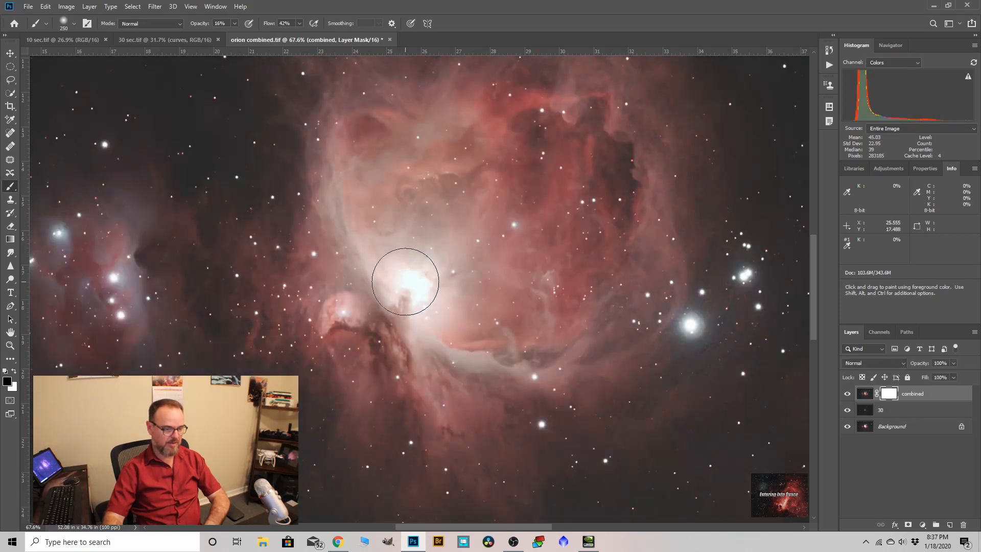
pyautogui.moveTo(400, 281)
pyautogui.mouseDown()
pyautogui.moveTo(397, 252)
pyautogui.moveTo(410, 280)
pyautogui.mouseUp()
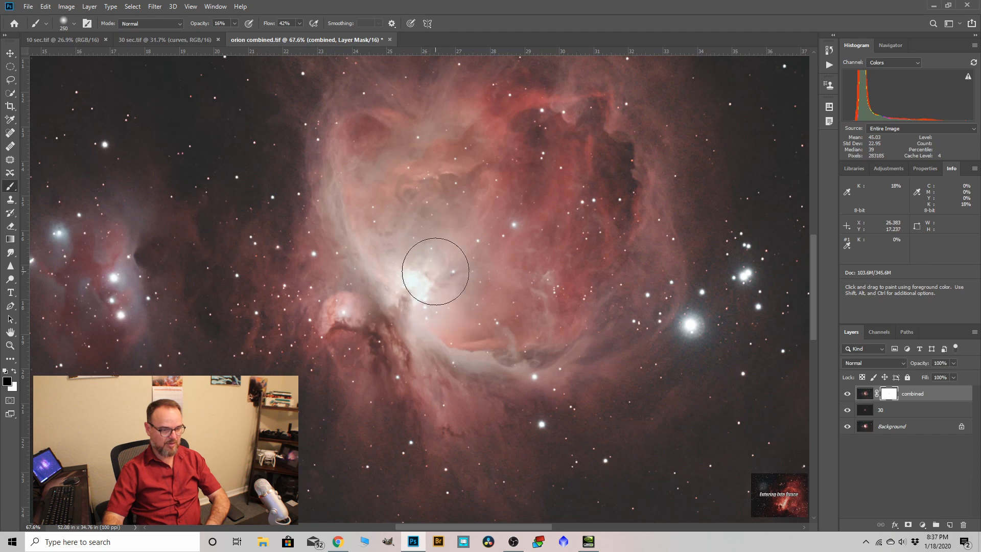
pyautogui.press(']')
pyautogui.moveTo(402, 248)
pyautogui.mouseDown()
pyautogui.moveTo(413, 274)
pyautogui.moveTo(431, 276)
pyautogui.moveTo(429, 296)
pyautogui.moveTo(499, 284)
pyautogui.moveTo(442, 226)
pyautogui.mouseUp()
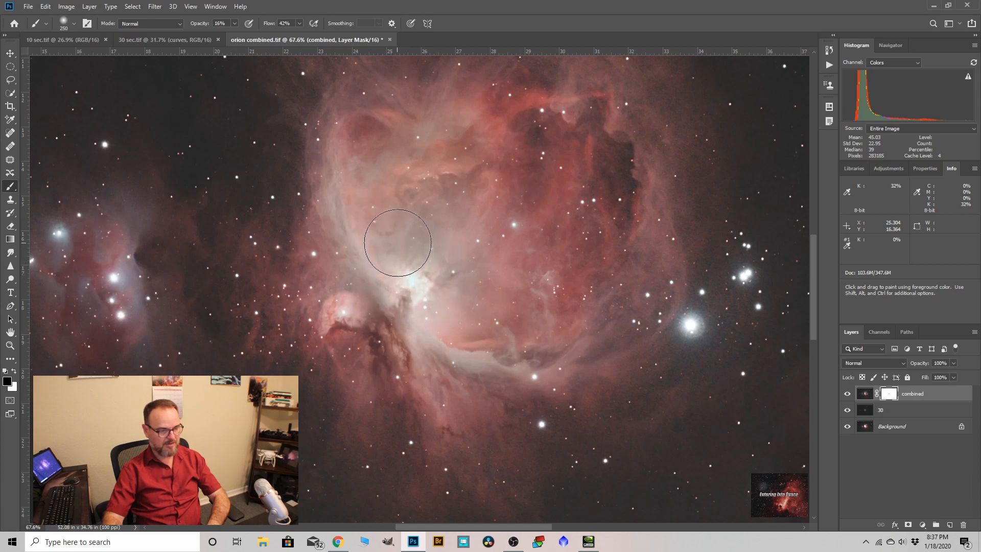
pyautogui.scroll(3, 397, 243)
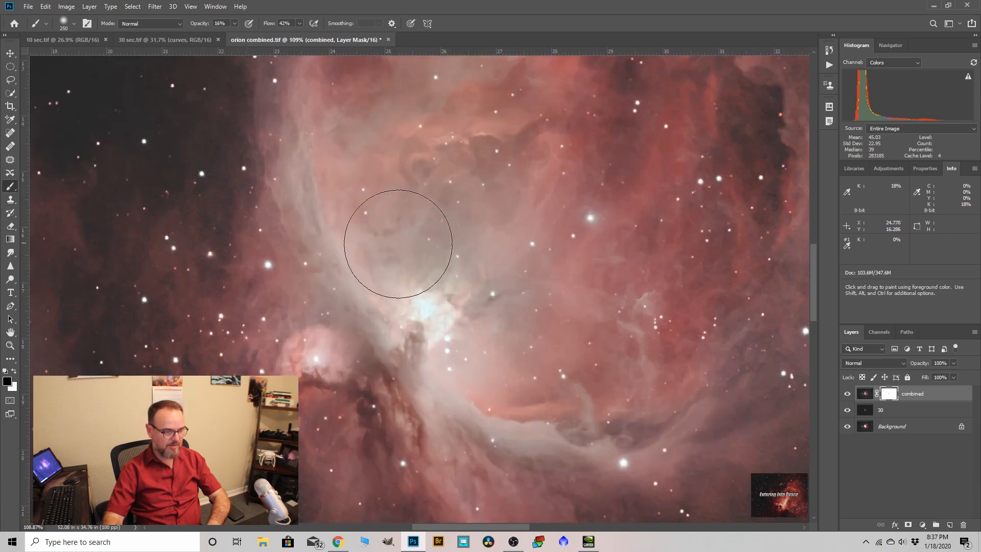
pyautogui.scroll(-3, 398, 244)
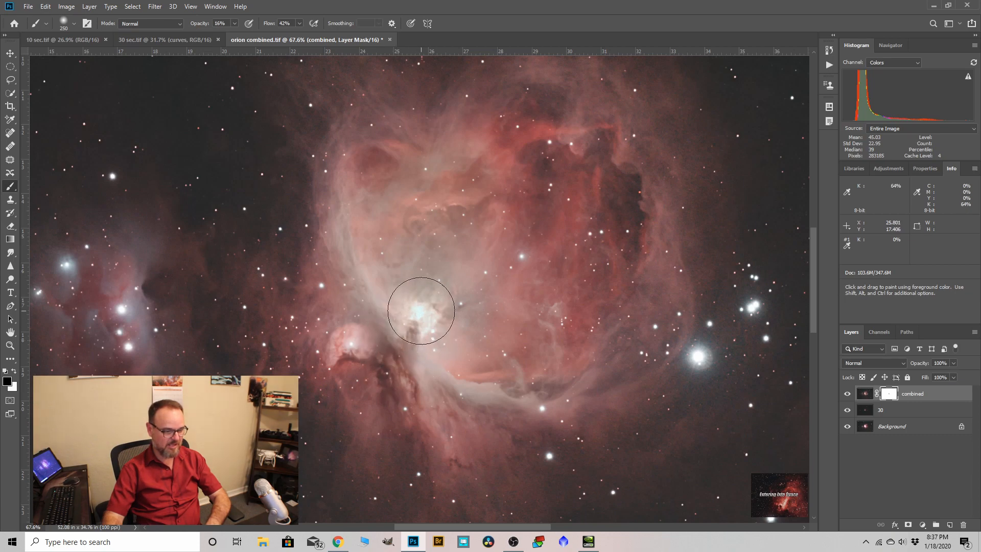
# Step: Compare the nebula with the combined layer hidden and shown, and examine the blended core up close and across the whole image
pyautogui.scroll(-5, 421, 310)
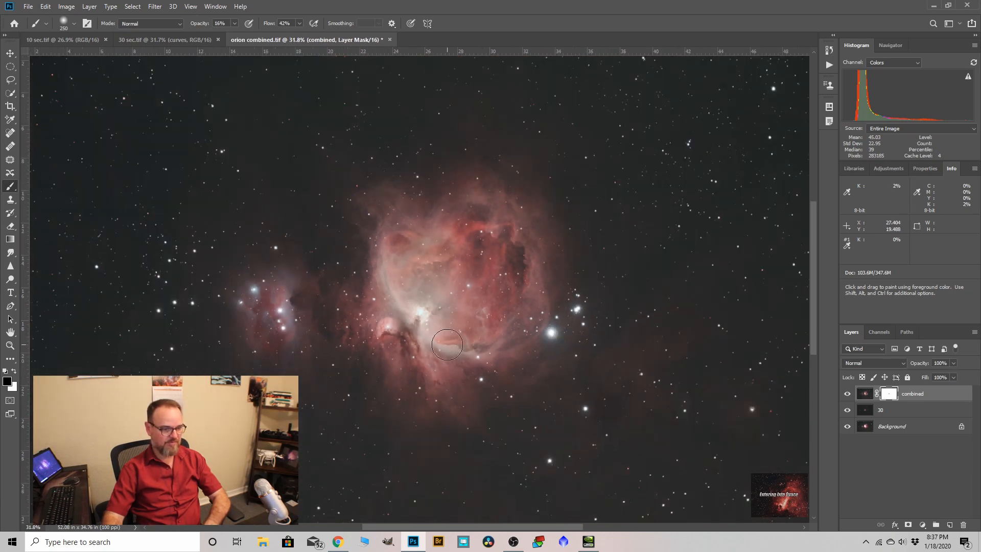
pyautogui.scroll(-2, 450, 311)
pyautogui.scroll(5, 416, 281)
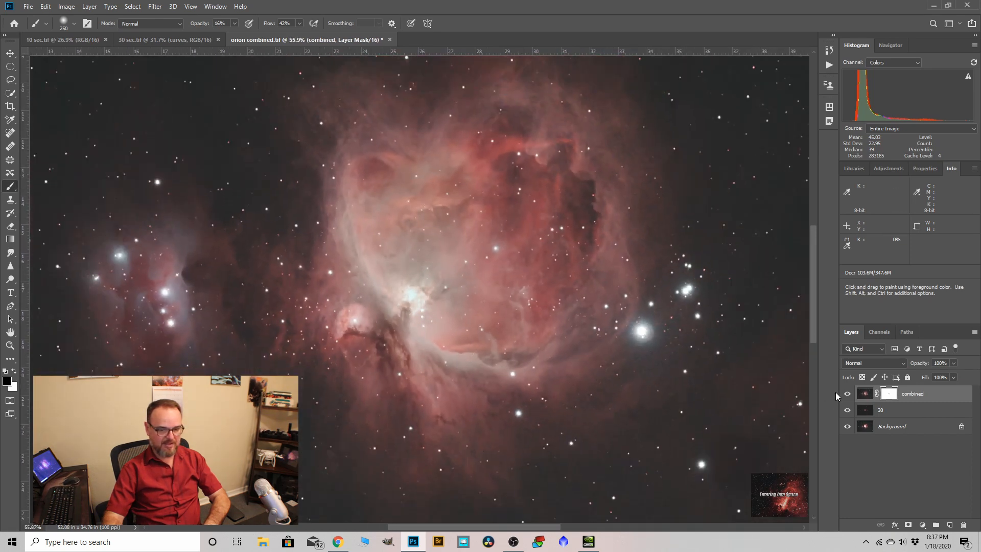
pyautogui.click(847, 394)
pyautogui.click(843, 395)
pyautogui.click(842, 394)
pyautogui.click(844, 394)
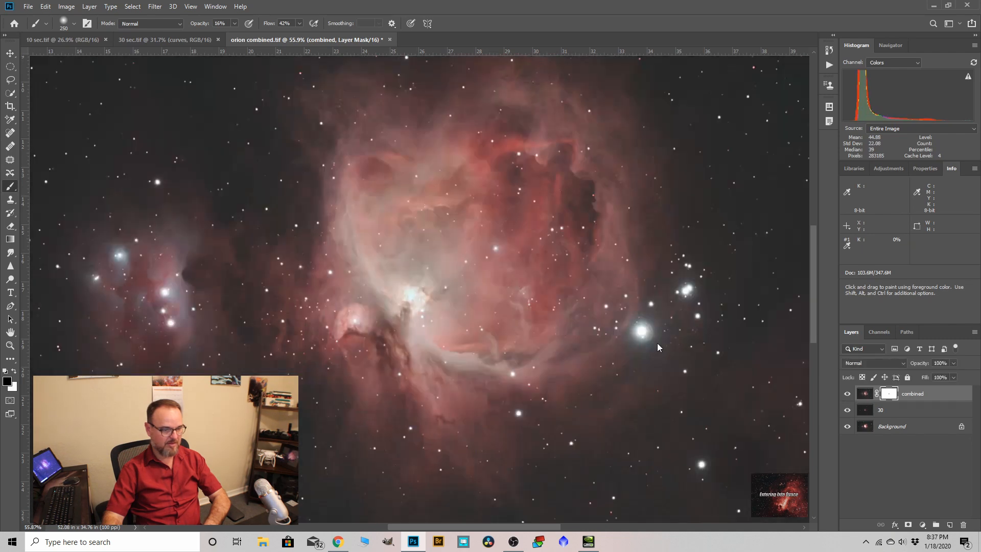
pyautogui.scroll(5, 404, 277)
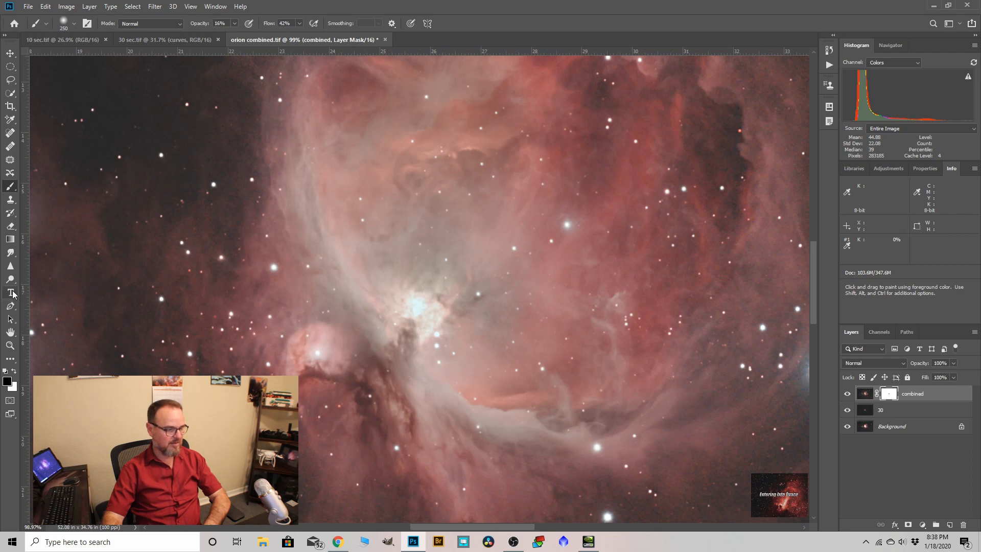
pyautogui.click(11, 319)
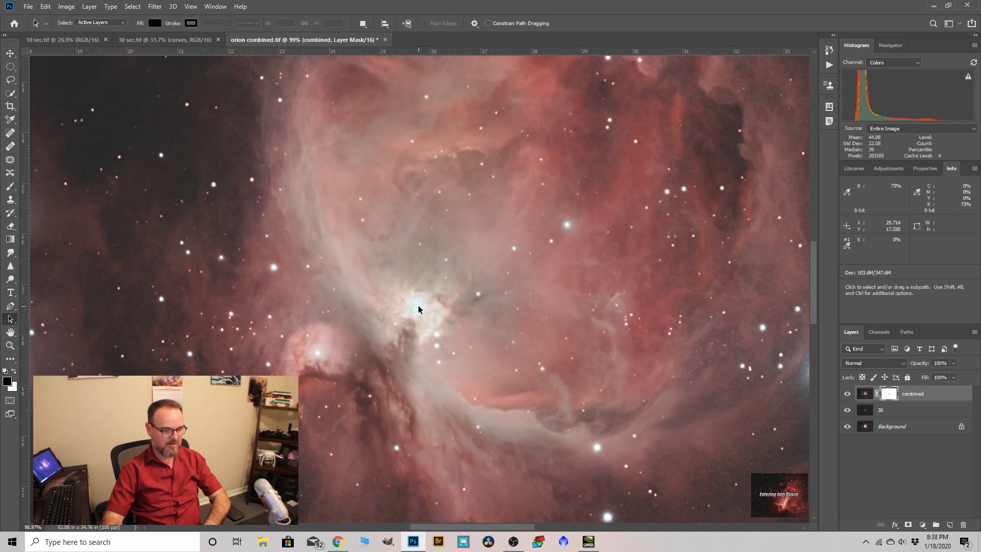
pyautogui.scroll(-5, 395, 262)
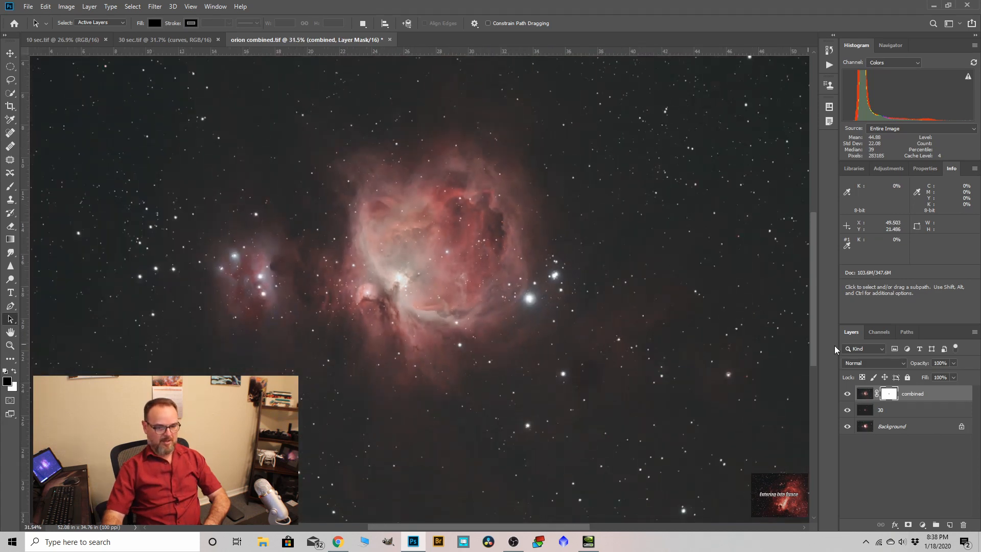
# Step: Merge the masked combined layer down into the 30 layer and rename the merged layer as combined
pyautogui.rightClick(911, 393)
pyautogui.click(818, 402)
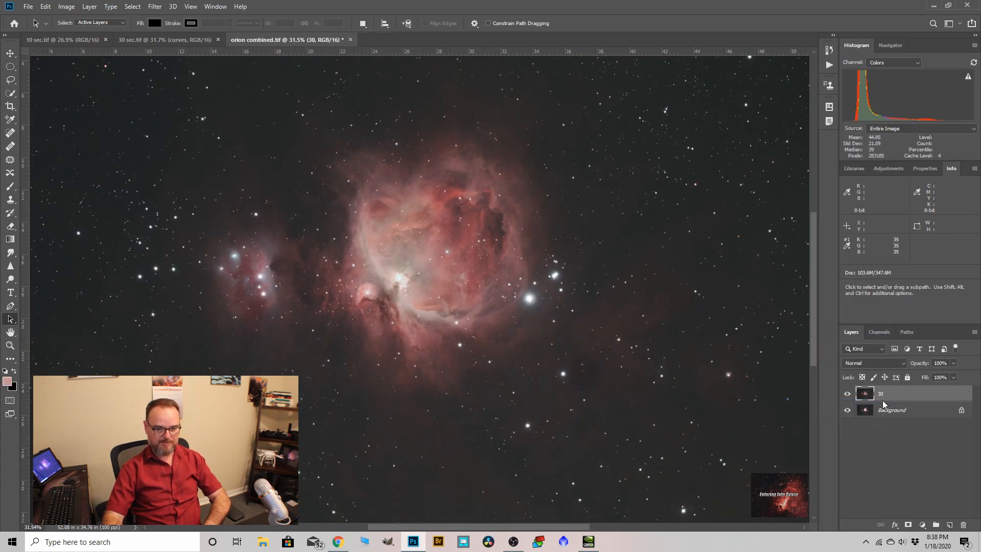
pyautogui.doubleClick(884, 394)
pyautogui.write('co')
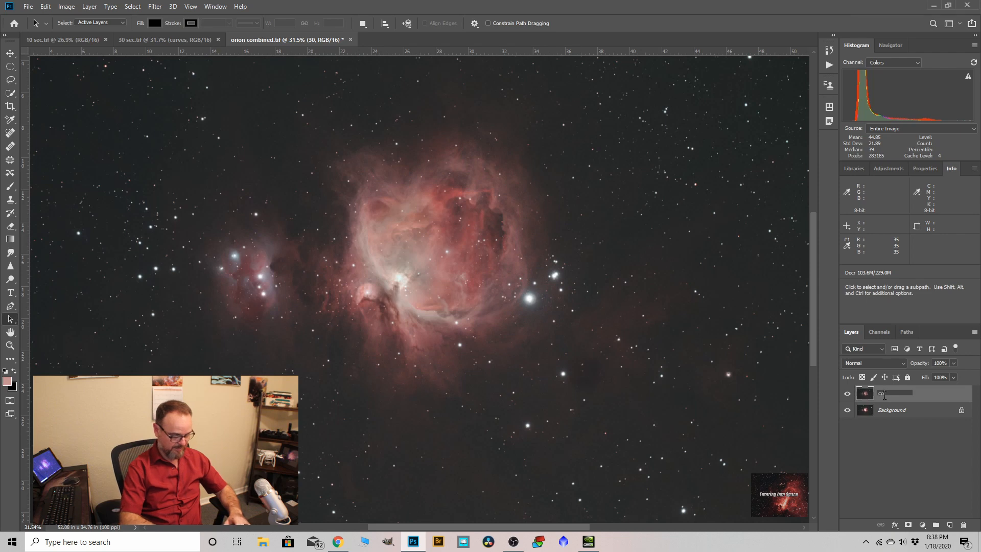
pyautogui.write('mbined')
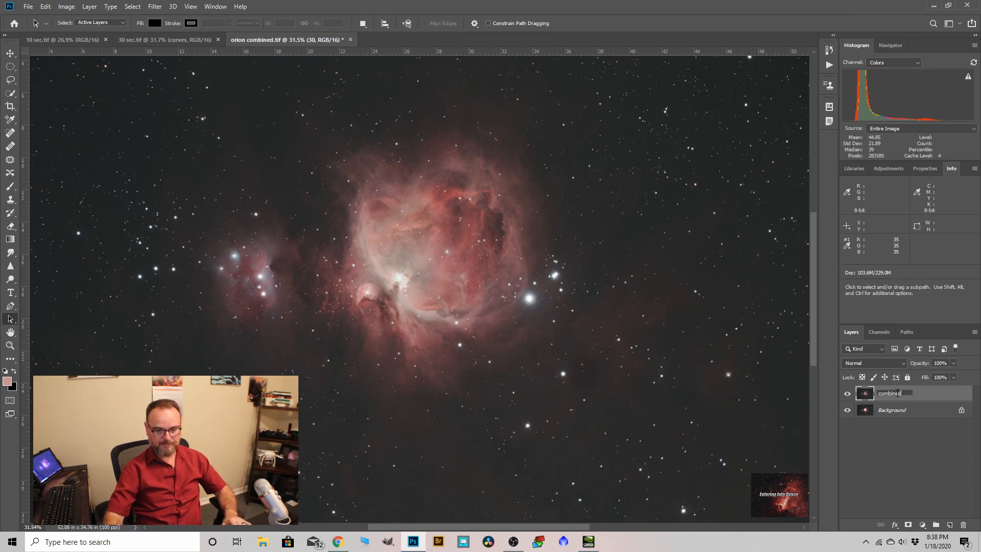
pyautogui.press('Return')
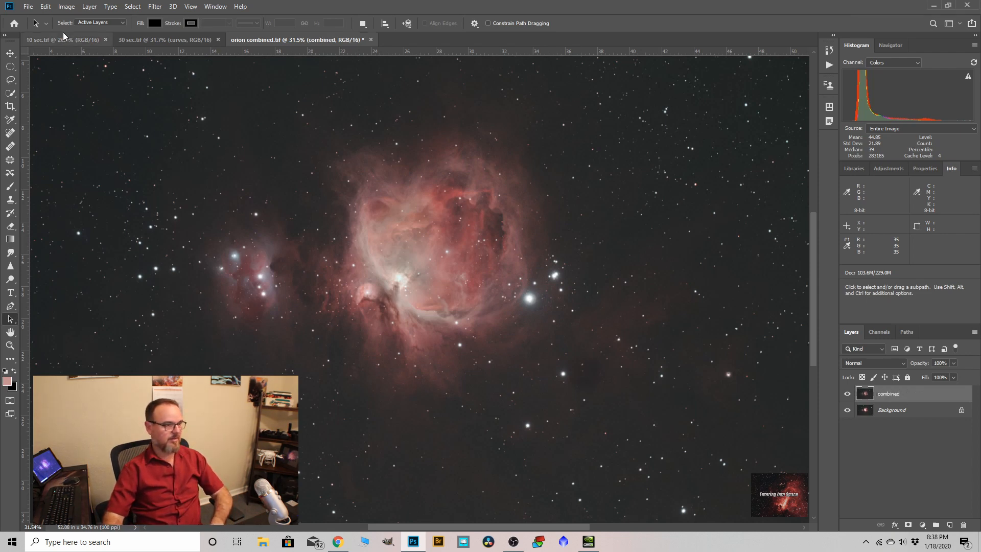
# Step: Close 30 sec.tif and copy the entire 10 sec.tif image into orion combined.tif as a new layer
pyautogui.click(217, 40)
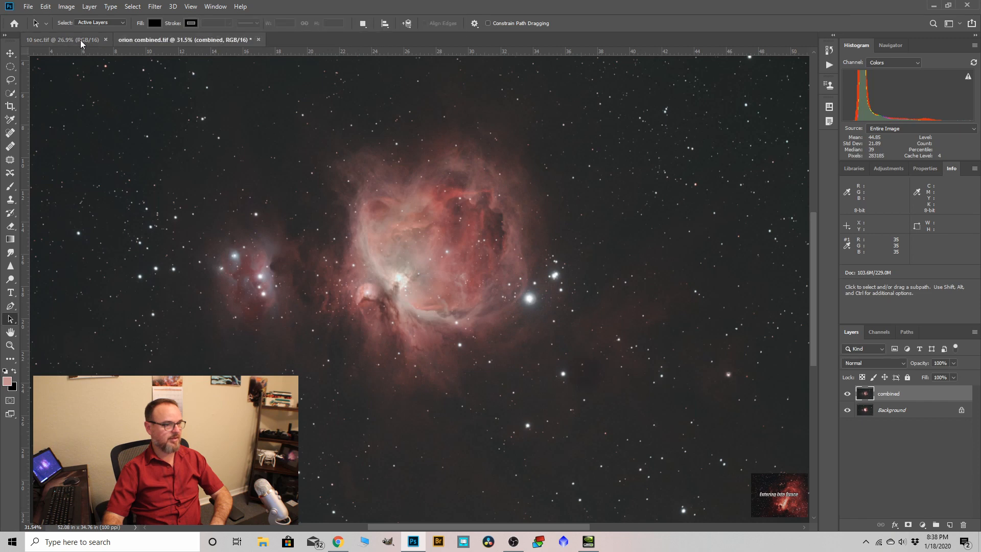
pyautogui.click(66, 41)
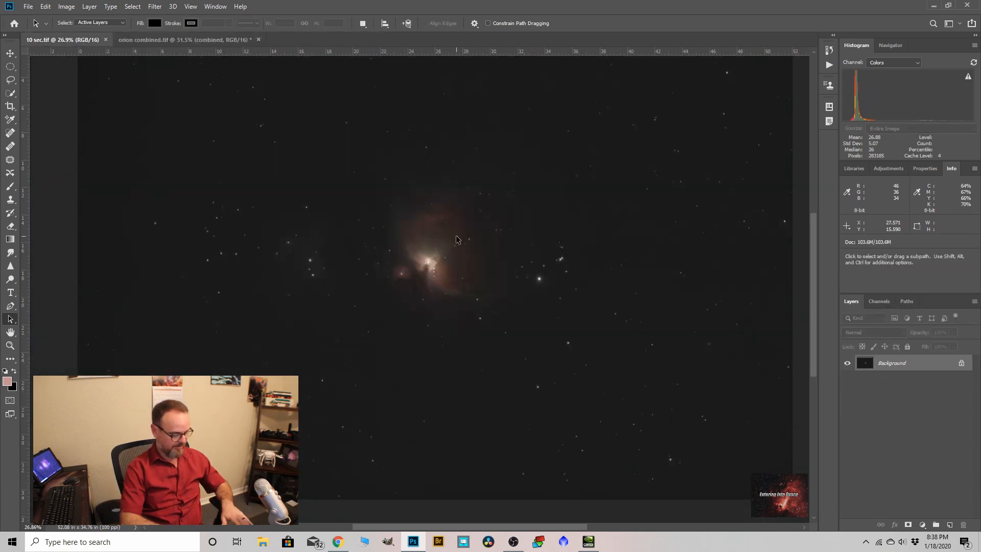
pyautogui.hotkey('ctrl', 'a')
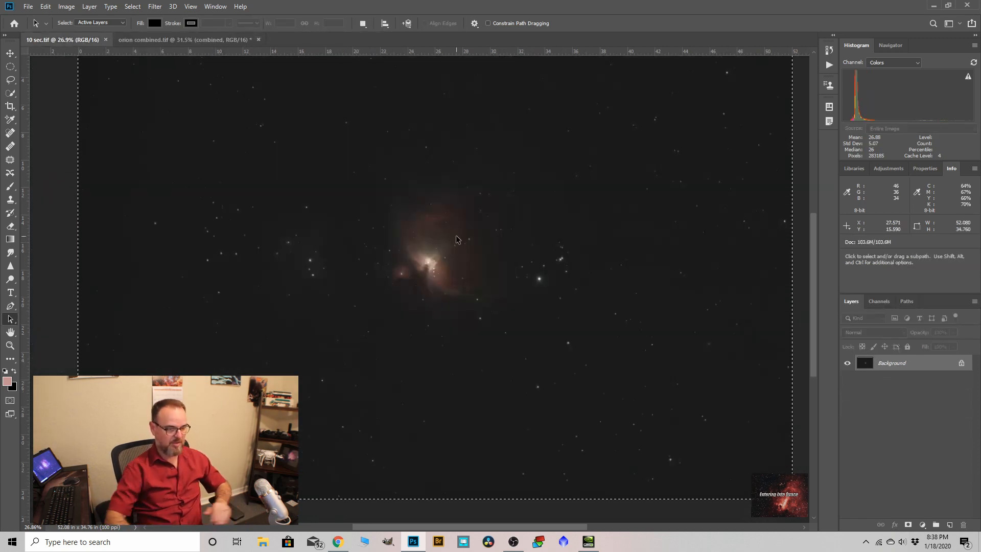
pyautogui.click(200, 40)
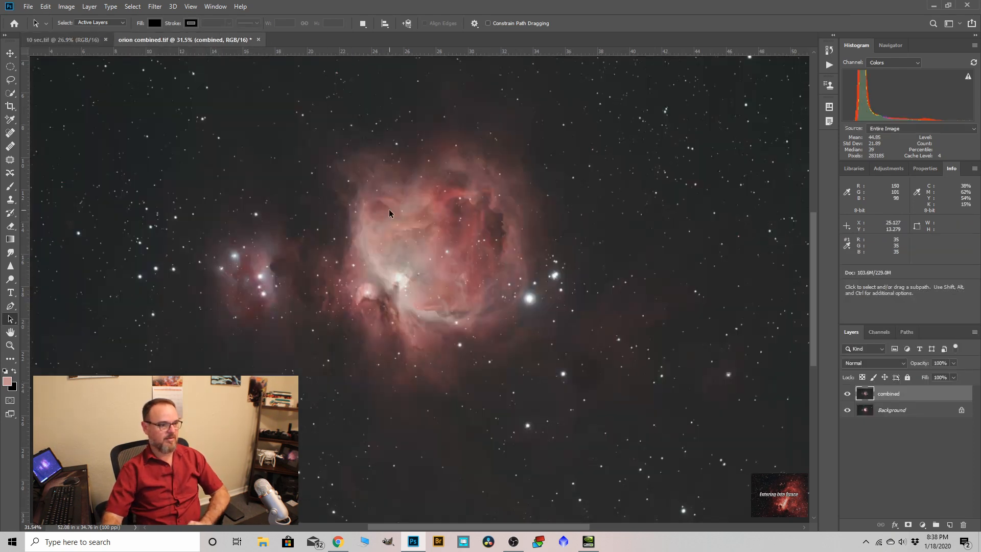
pyautogui.hotkey('ctrl', 'shift', 'alt', 'n')
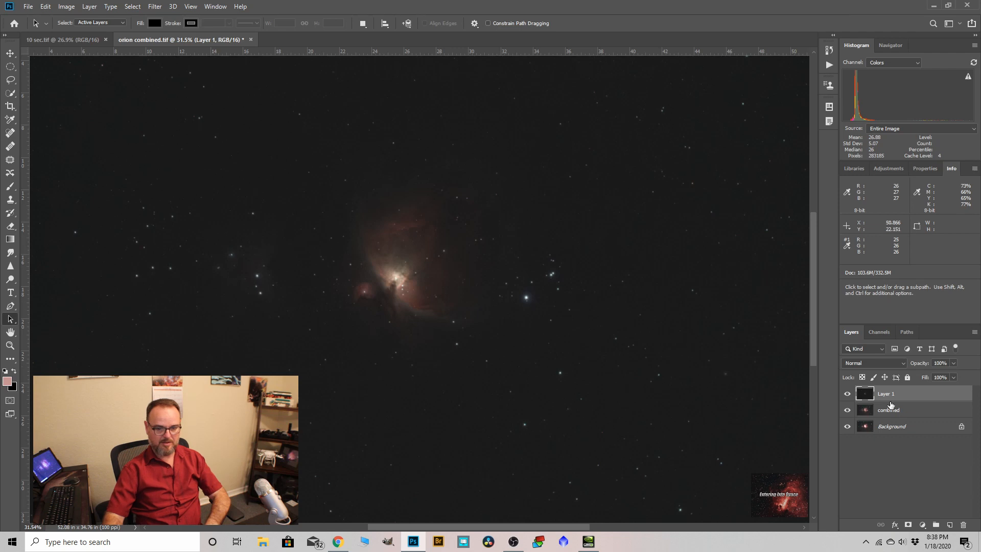
# Step: Lower Layer 1's opacity to 57% and move it until its stars line up with those of the combined layer
pyautogui.click(953, 363)
pyautogui.moveTo(933, 378); pyautogui.dragTo(933, 378)
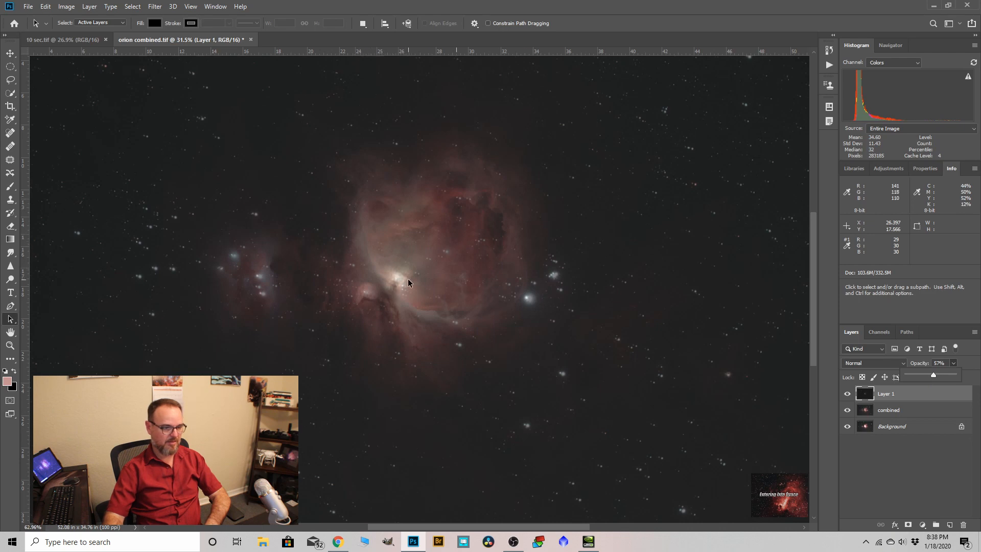
pyautogui.scroll(8, 408, 279)
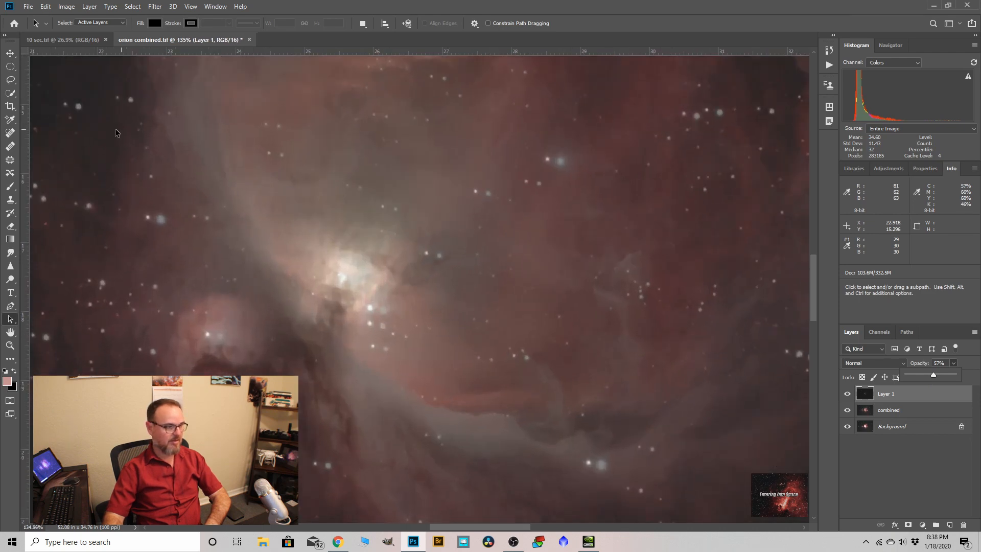
pyautogui.click(15, 54)
pyautogui.moveTo(455, 289); pyautogui.dragTo(466, 291)
pyautogui.moveTo(469, 291); pyautogui.dragTo(469, 291)
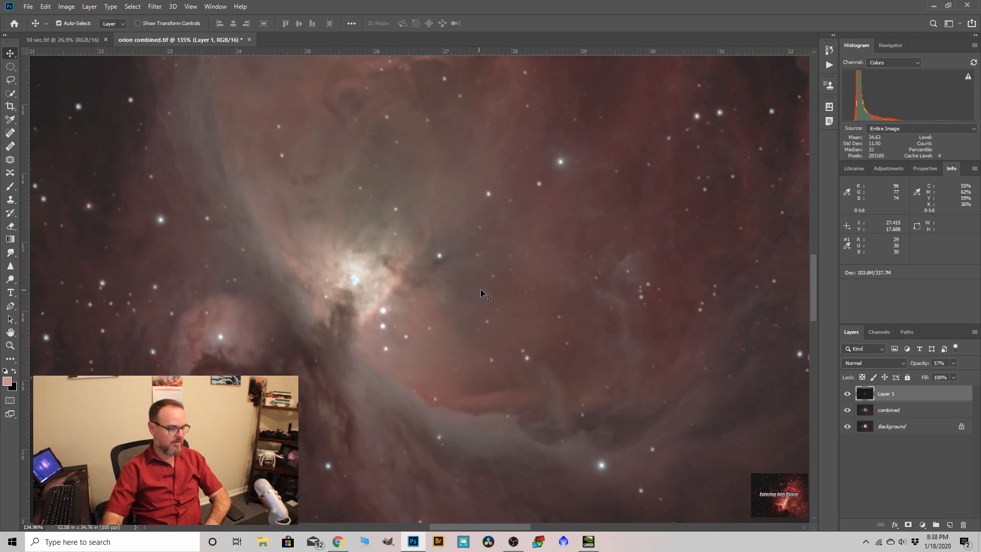
pyautogui.scroll(-3, 516, 289)
pyautogui.scroll(-5, 462, 271)
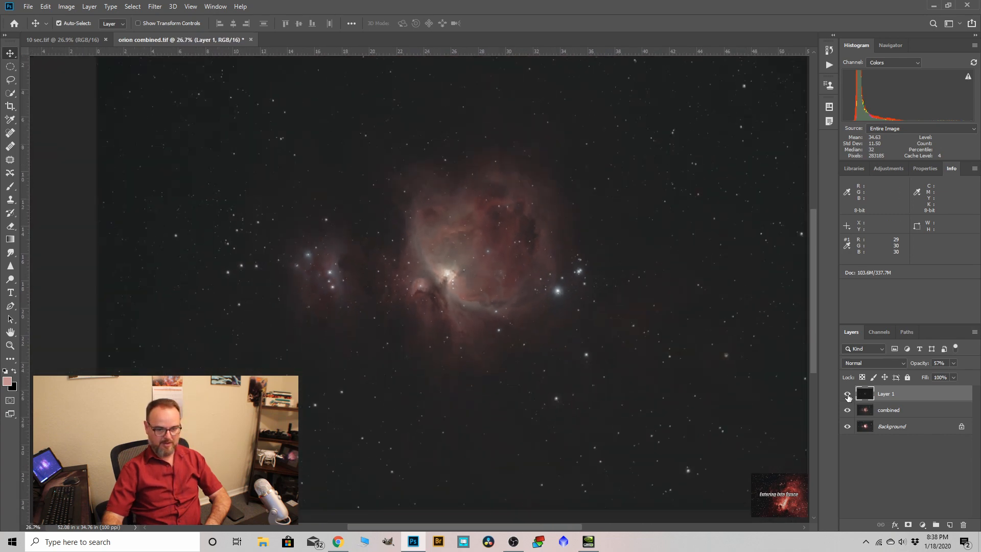
# Step: Set Layer 1's opacity to 100% and place the combined layer above it, comparing the two by toggling the combined layer's visibility
pyautogui.moveTo(952, 374); pyautogui.dragTo(974, 377)
pyautogui.moveTo(879, 406); pyautogui.dragTo(920, 401)
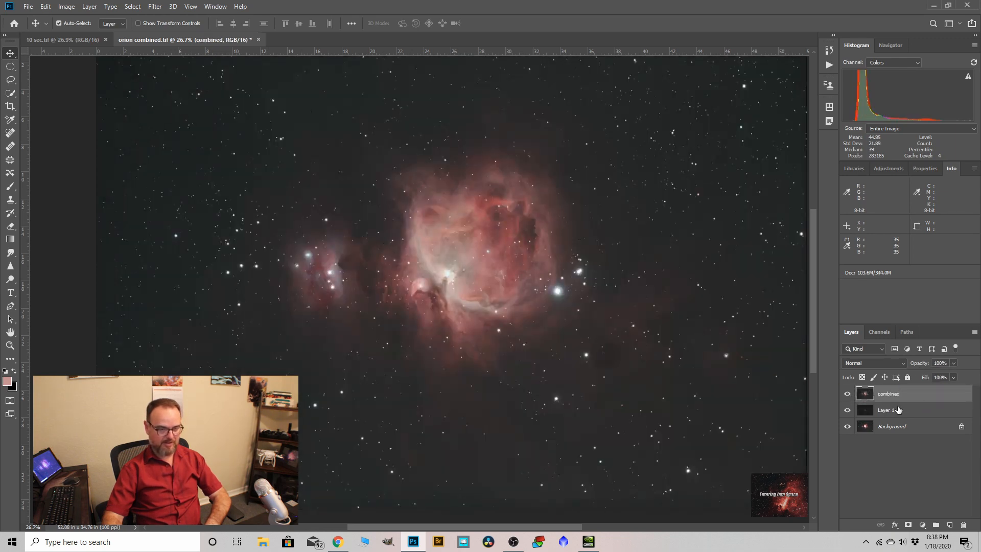
pyautogui.click(848, 394)
pyautogui.click(847, 395)
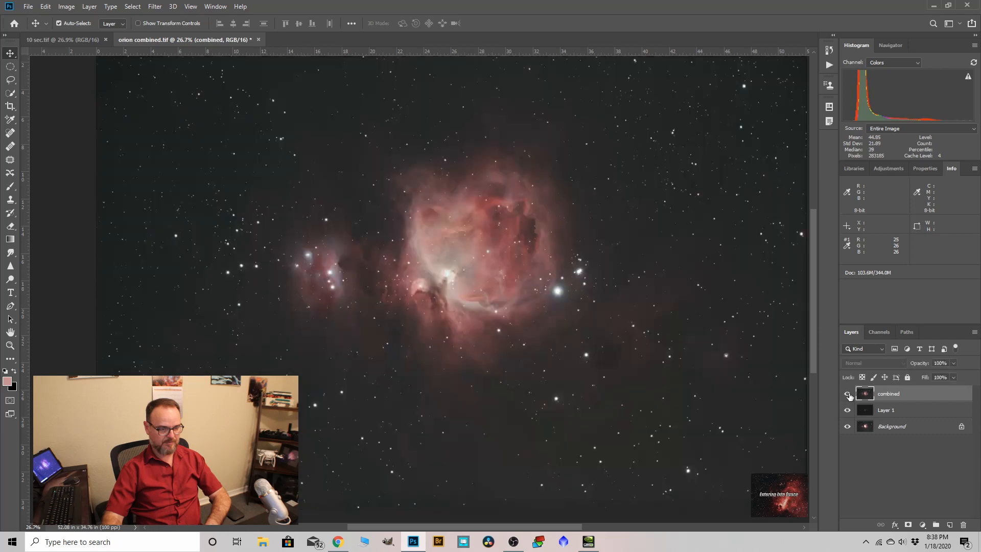
pyautogui.click(848, 394)
pyautogui.scroll(4, 462, 284)
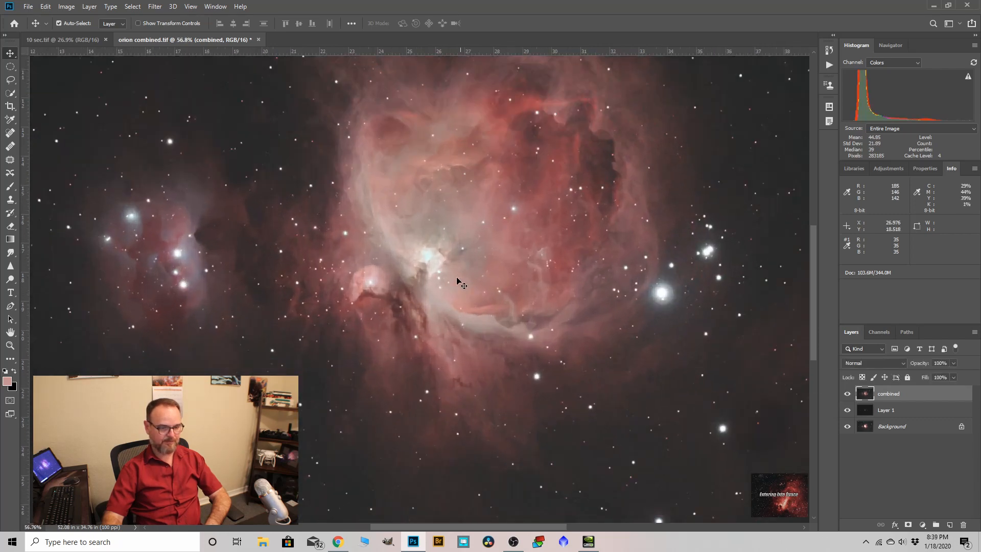
# Step: Add a white layer mask to the combined layer and paint black over the bright core with a 150 px brush
pyautogui.click(908, 525)
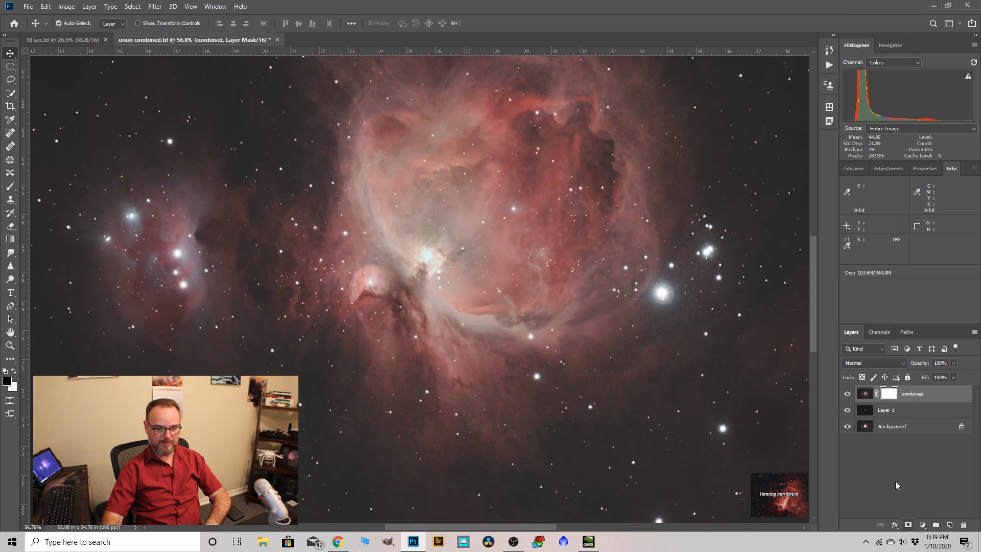
pyautogui.click(13, 187)
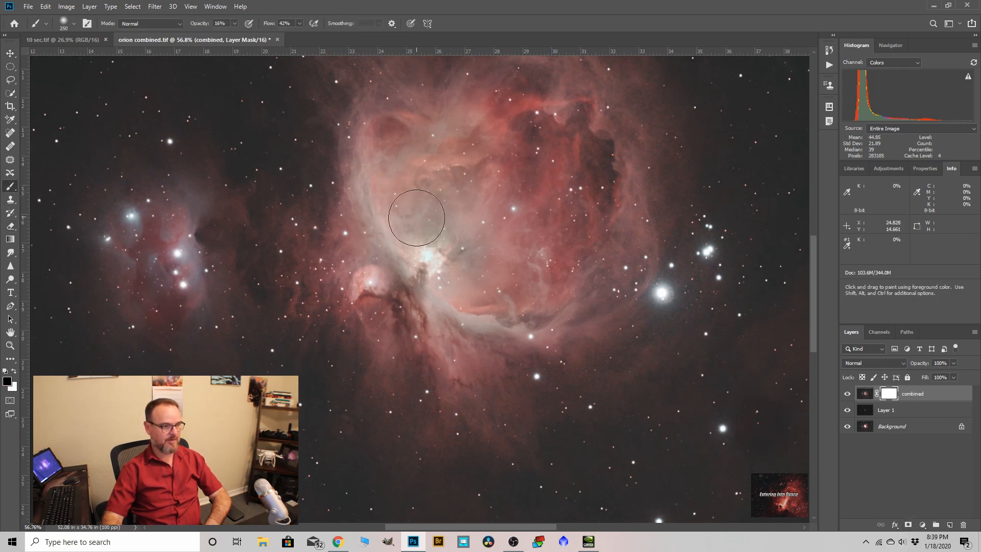
pyautogui.scroll(1, 429, 262)
pyautogui.scroll(1, 429, 261)
pyautogui.press('[')
pyautogui.press('[')
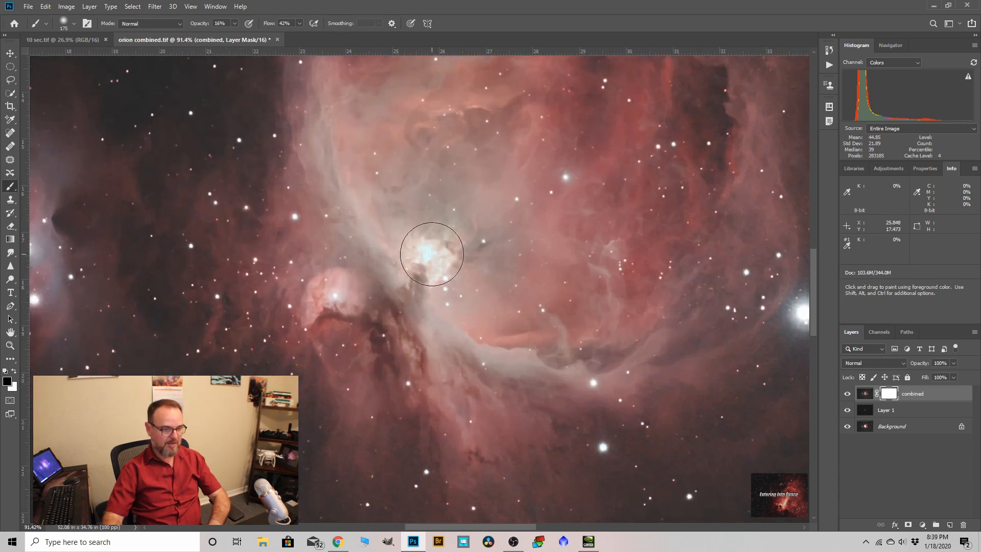
pyautogui.press('[')
pyautogui.moveTo(431, 257)
pyautogui.mouseDown()
pyautogui.moveTo(442, 250)
pyautogui.moveTo(450, 268)
pyautogui.moveTo(424, 267)
pyautogui.moveTo(422, 242)
pyautogui.moveTo(439, 252)
pyautogui.mouseUp()
# Step: Refine the combined layer's mask around the brightest central stars, painting with the brush reduced to 50 px and enlarged to 70 px
pyautogui.scroll(3, 439, 252)
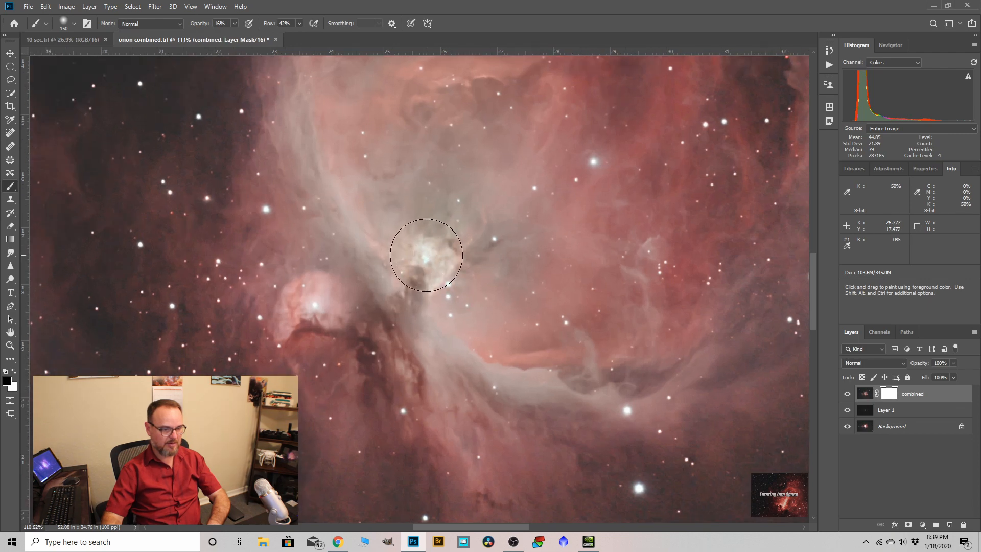
pyautogui.press('[')
pyautogui.press('[')
pyautogui.press('[')
pyautogui.press('[')
pyautogui.press('[')
pyautogui.press('[')
pyautogui.press('[')
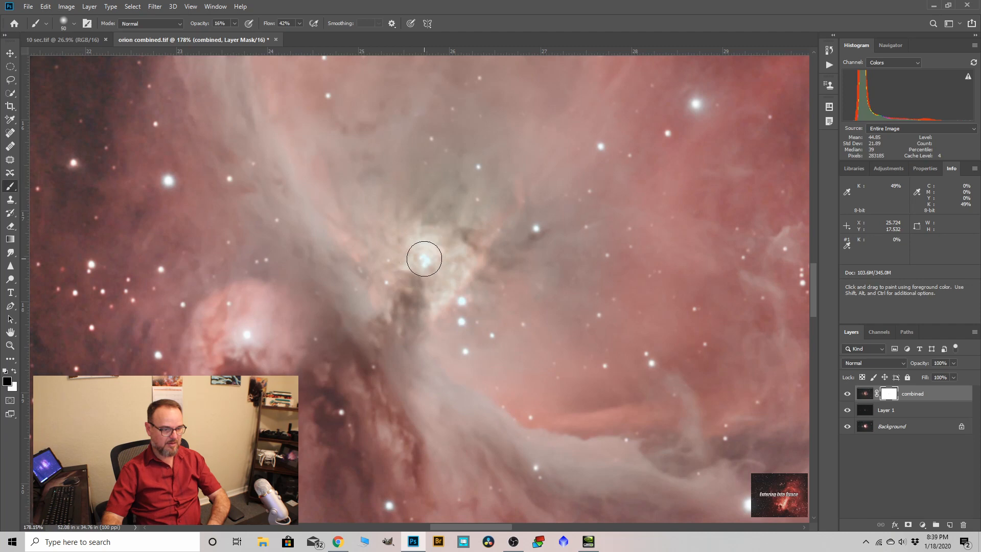
pyautogui.moveTo(424, 258)
pyautogui.mouseDown()
pyautogui.moveTo(427, 267)
pyautogui.moveTo(418, 253)
pyautogui.moveTo(436, 271)
pyautogui.moveTo(414, 276)
pyautogui.moveTo(407, 266)
pyautogui.moveTo(422, 251)
pyautogui.mouseUp()
pyautogui.press(']')
pyautogui.press(']')
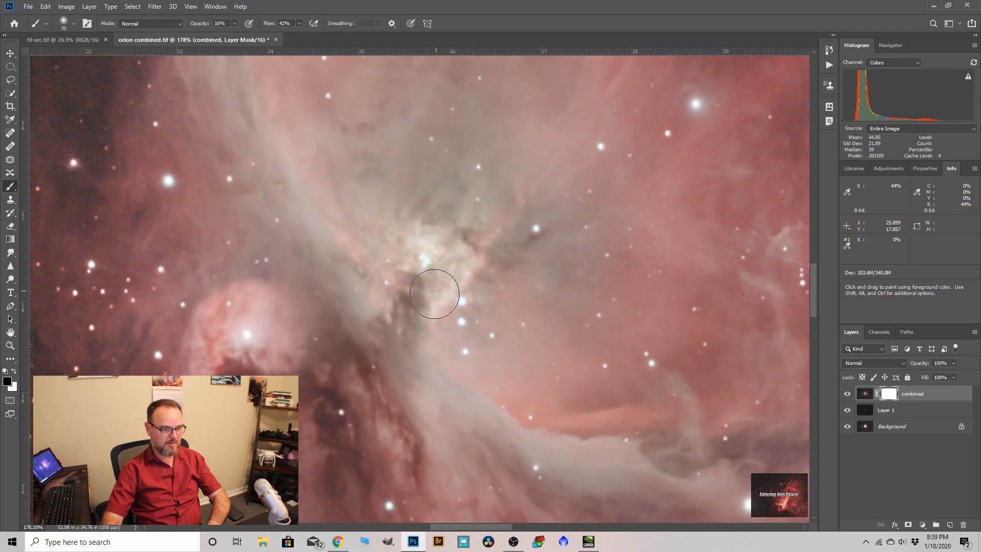
pyautogui.scroll(-4, 393, 266)
pyautogui.scroll(-2, 396, 261)
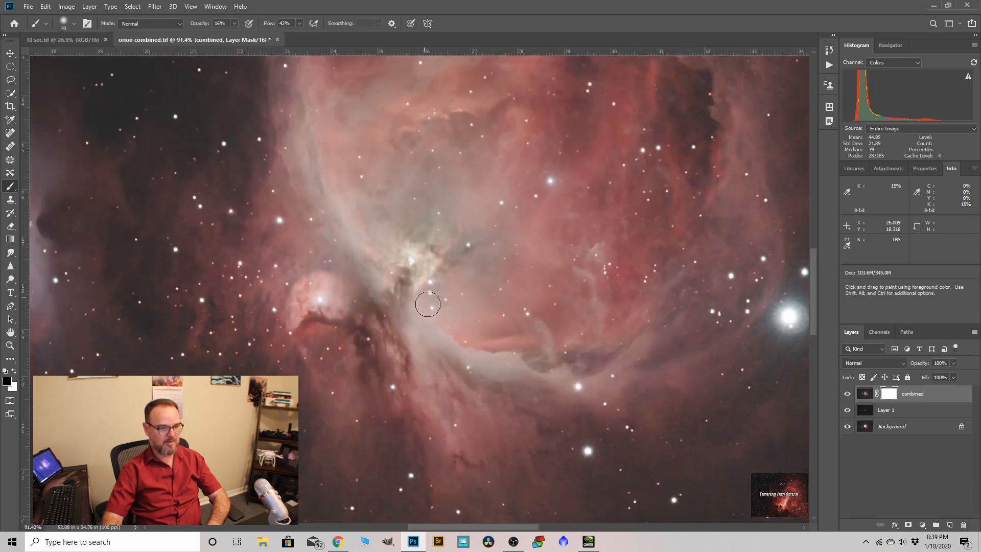
pyautogui.scroll(-5, 418, 266)
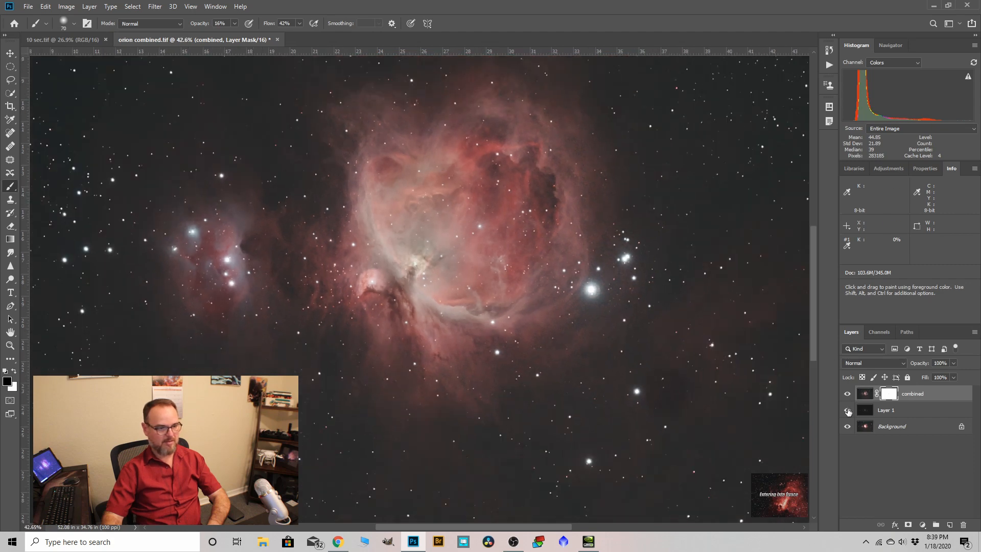
# Step: Compare the nebula core with and without Layer 1 by toggling that layer's visibility
pyautogui.click(848, 410)
pyautogui.click(847, 410)
pyautogui.scroll(3, 451, 269)
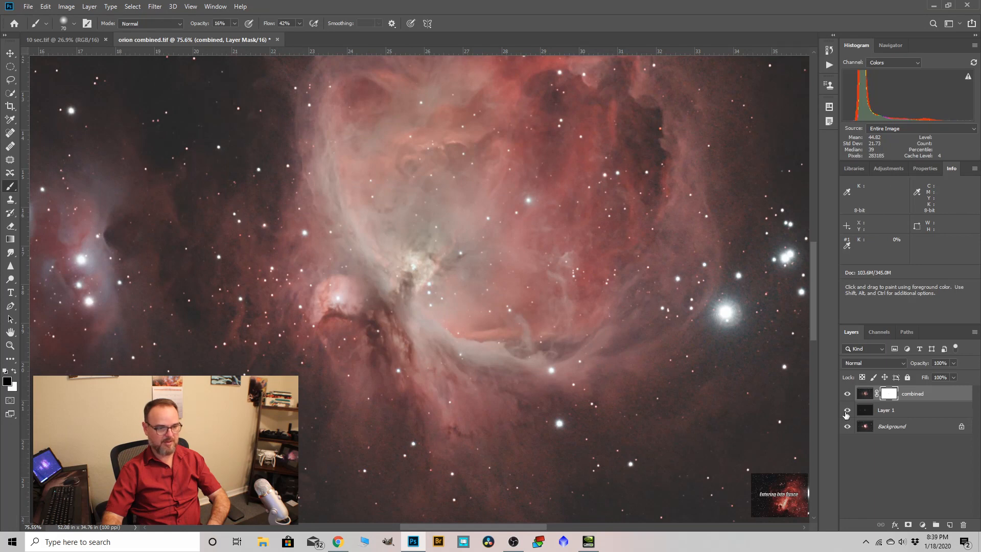
pyautogui.click(847, 410)
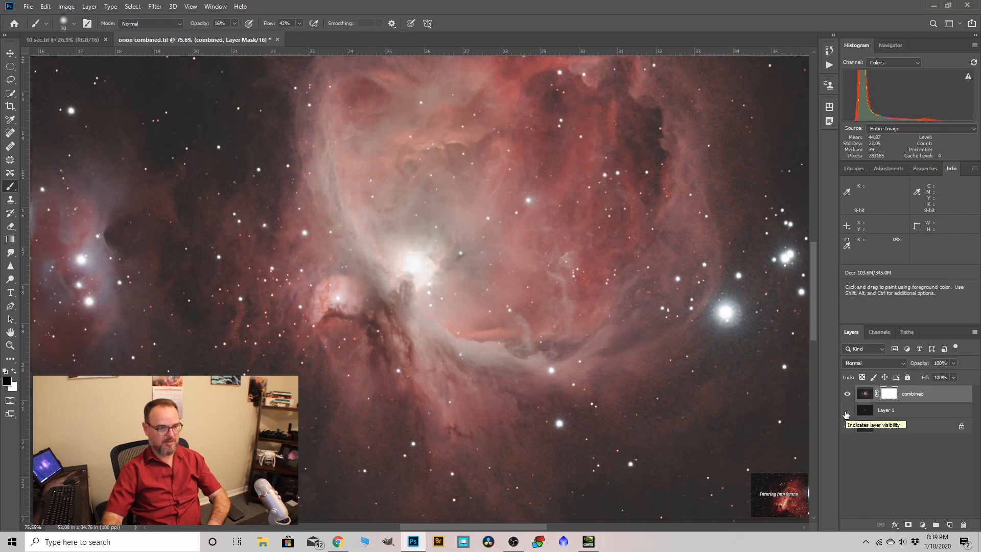
pyautogui.click(846, 410)
pyautogui.scroll(-4, 418, 260)
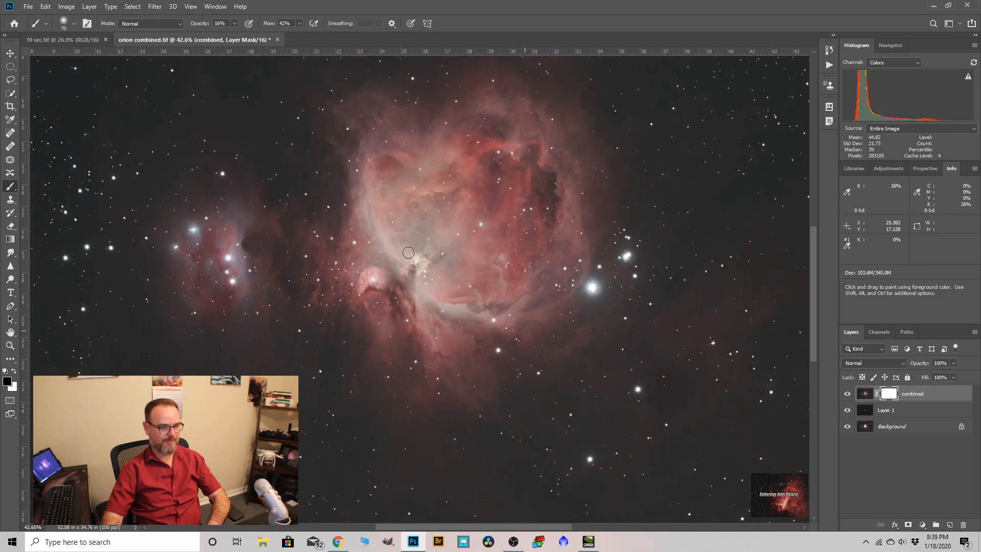
# Step: Merge the masked combined layer down into Layer 1 and close the 10 sec.tif document
pyautogui.rightClick(910, 397)
pyautogui.click(870, 401)
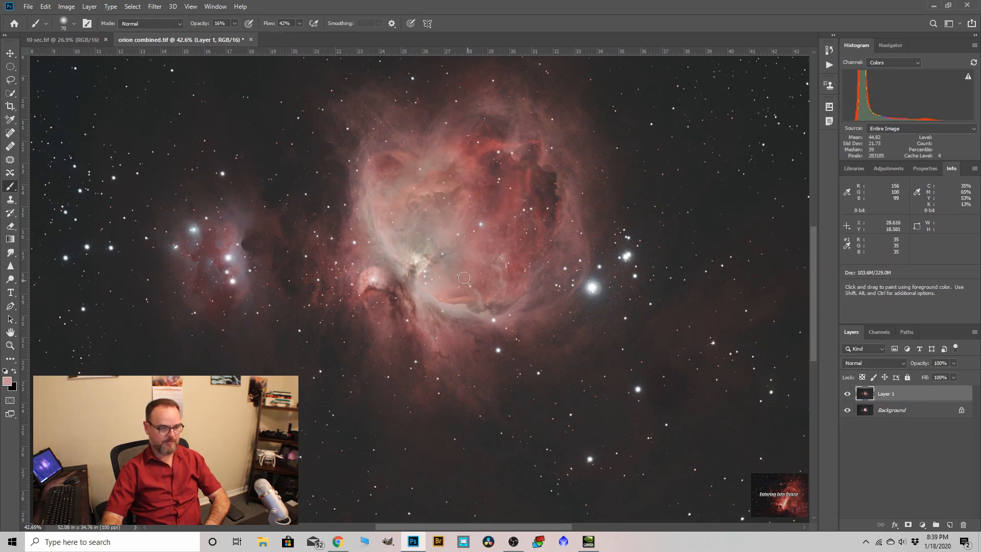
pyautogui.scroll(-2, 450, 281)
pyautogui.click(105, 40)
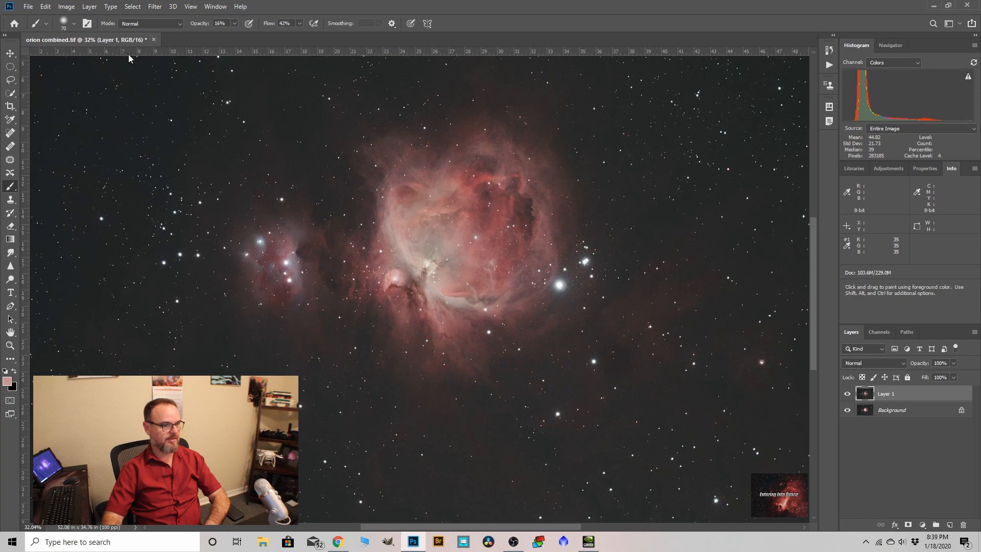
# Step: Examine the merged nebula image up close and as a whole frame
pyautogui.scroll(-1, 478, 235)
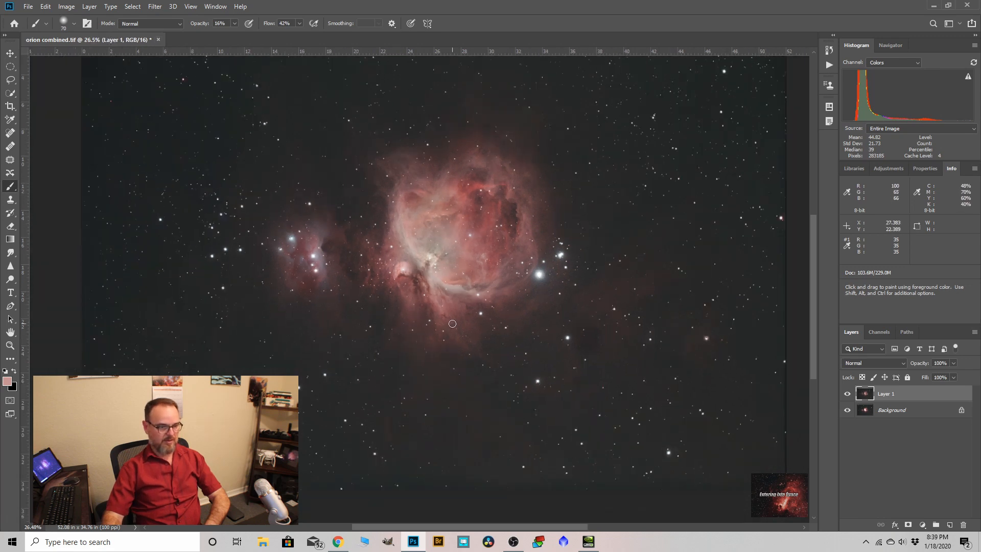
pyautogui.scroll(2, 412, 256)
pyautogui.scroll(-1, 412, 256)
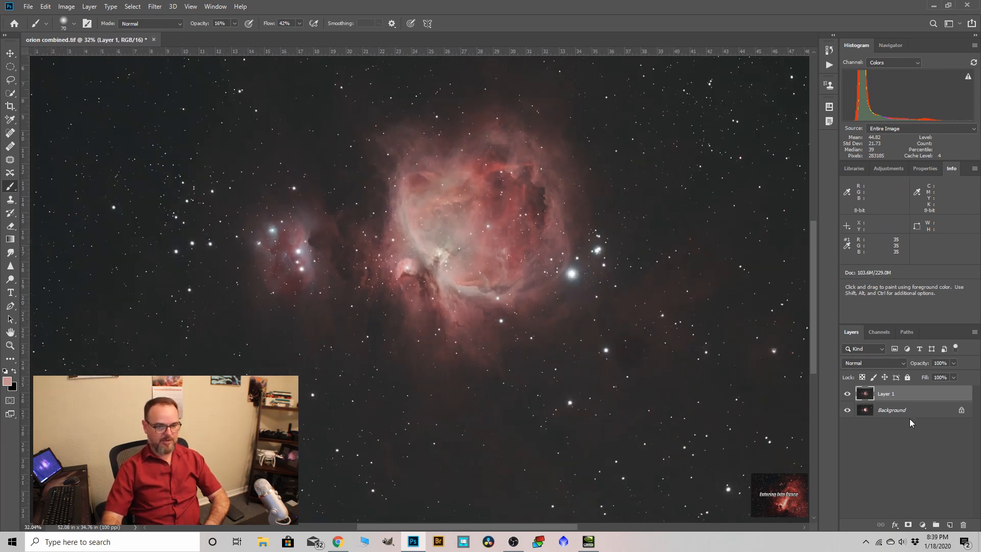
pyautogui.scroll(-1, 447, 261)
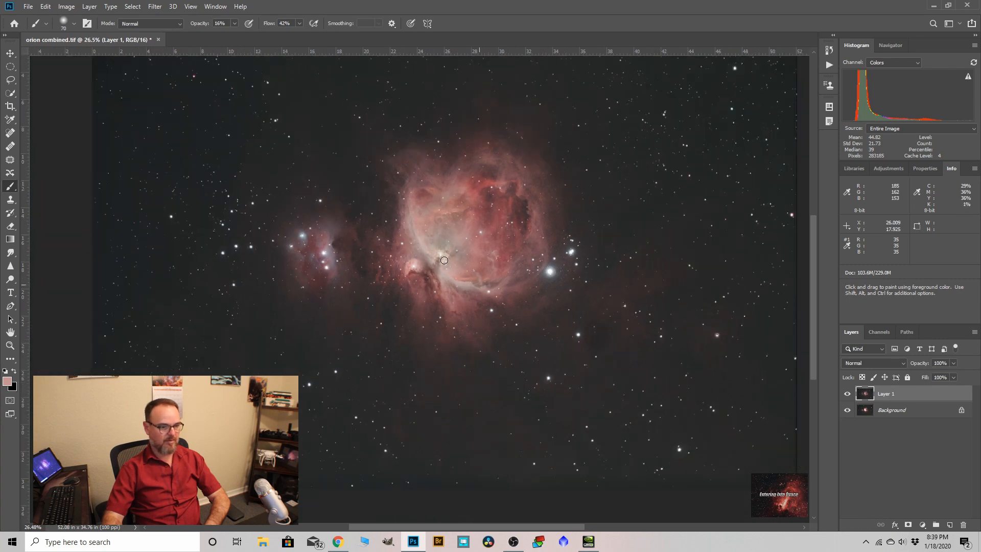
pyautogui.scroll(1, 460, 264)
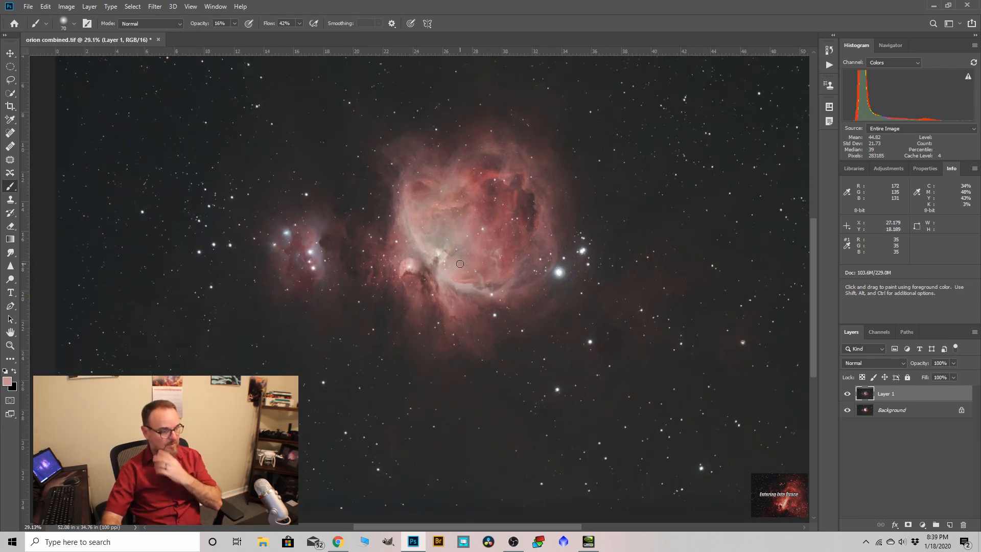
pyautogui.scroll(-1, 431, 172)
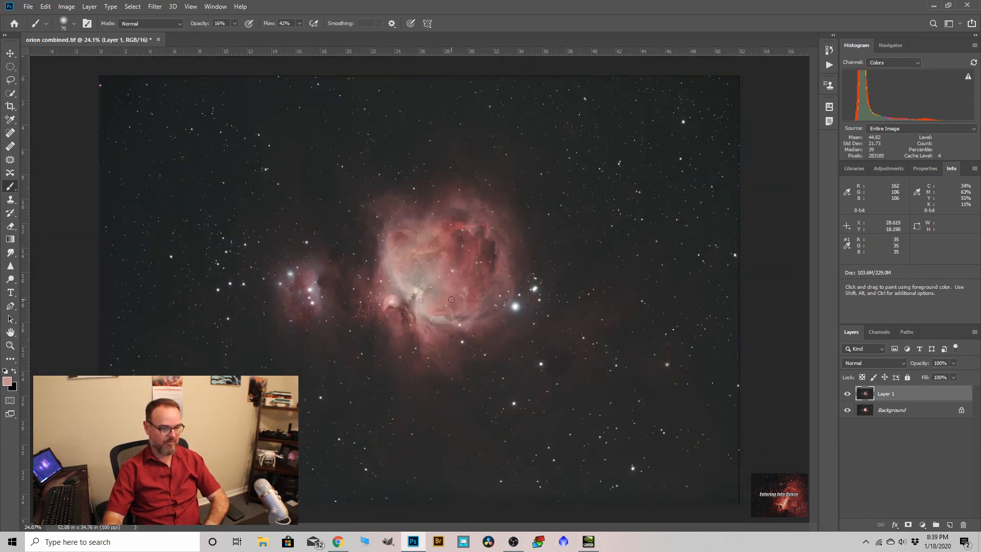
pyautogui.scroll(1, 434, 246)
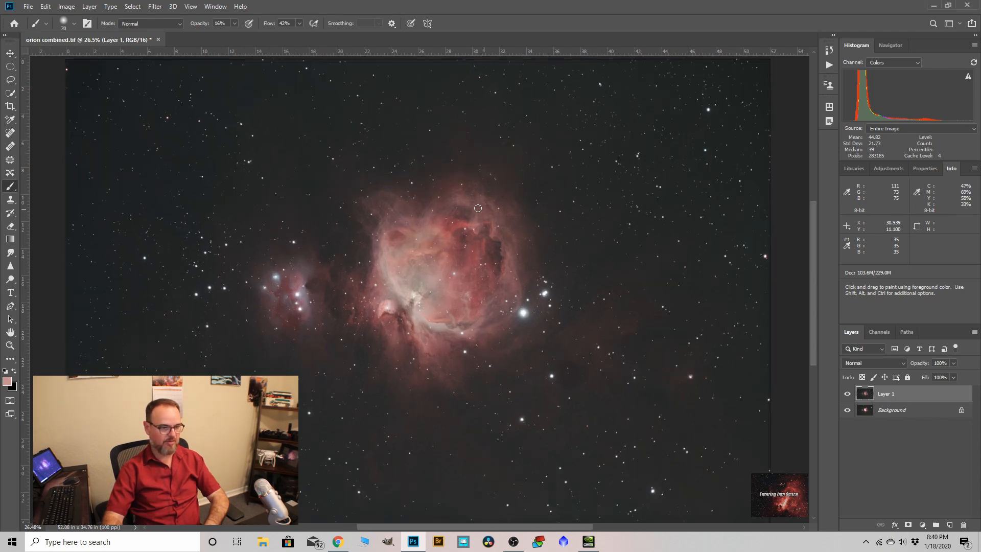
# Step: Open Layer 1 in the Camera Raw Filter, set Clarity +23, Vibrance +9 and Saturation +8, and raise Contrast slightly
pyautogui.click(156, 8)
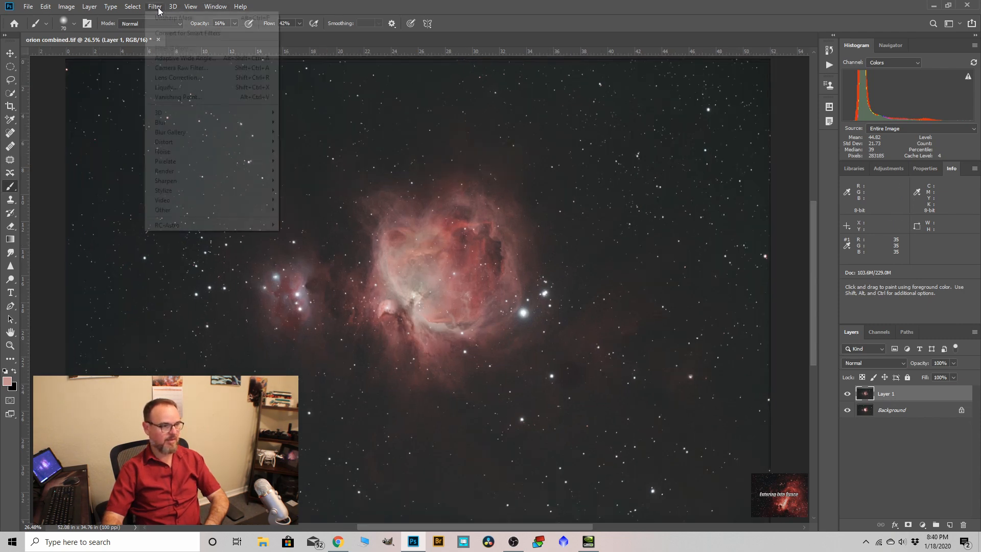
pyautogui.click(171, 69)
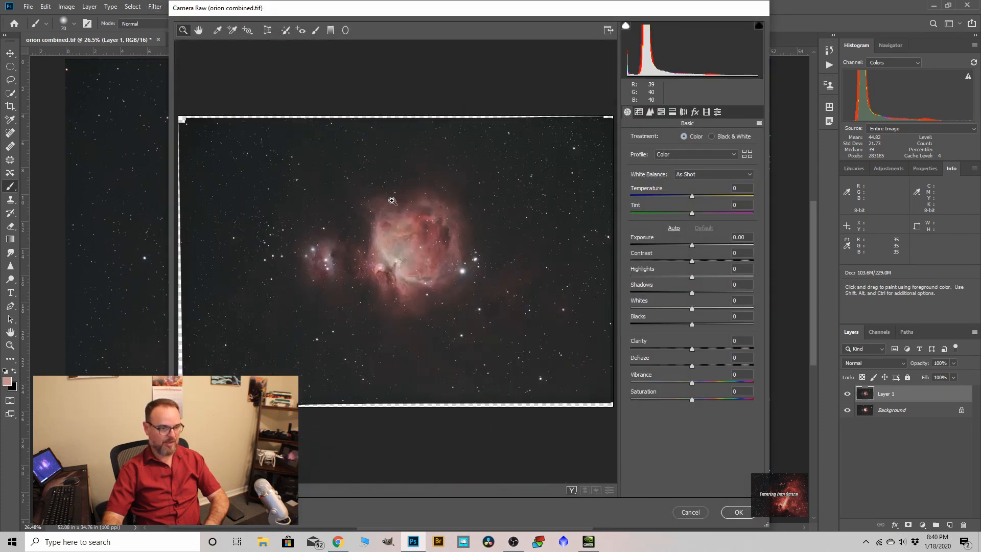
pyautogui.click(361, 254)
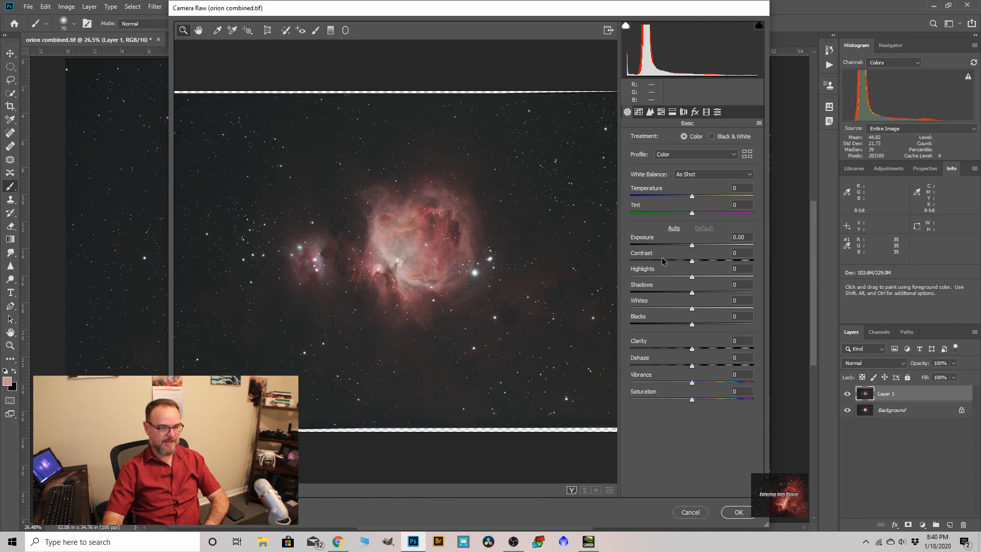
pyautogui.moveTo(692, 353); pyautogui.dragTo(706, 353)
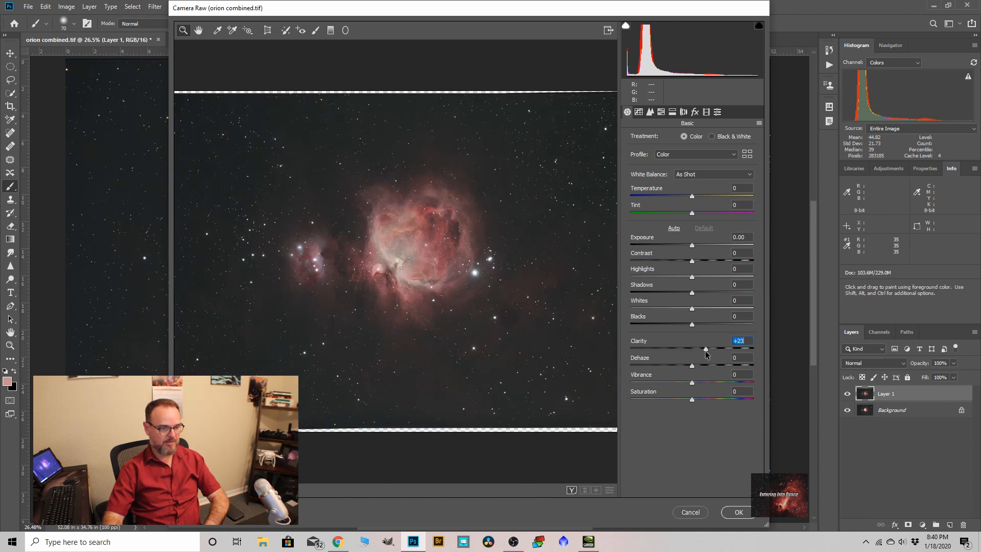
pyautogui.moveTo(692, 386); pyautogui.dragTo(698, 402)
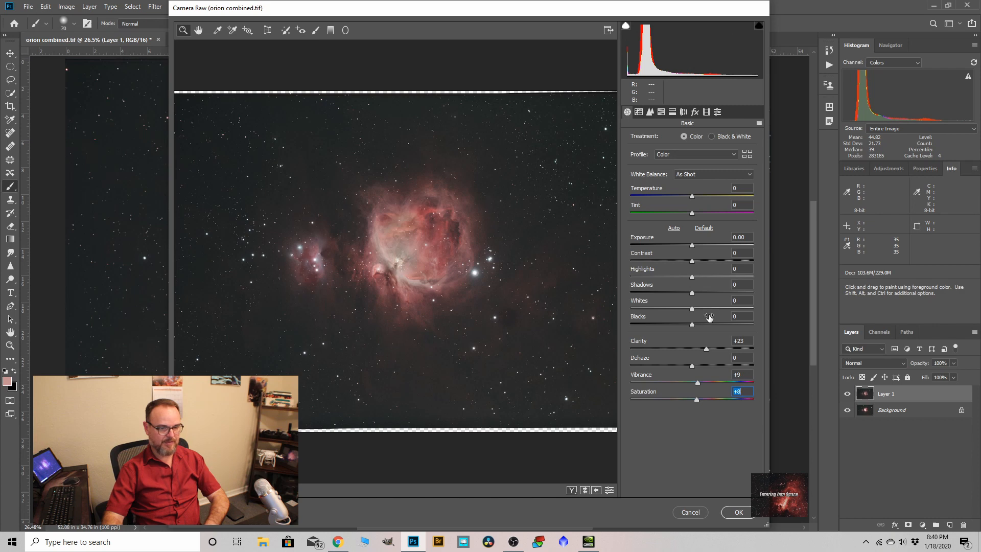
pyautogui.moveTo(693, 263); pyautogui.dragTo(695, 265)
# Step: Set Camera Raw noise reduction to Luminance 8 and Color 13, and apply the filter to Layer 1
pyautogui.click(649, 112)
pyautogui.moveTo(630, 240); pyautogui.dragTo(638, 242)
pyautogui.moveTo(632, 290); pyautogui.dragTo(650, 299)
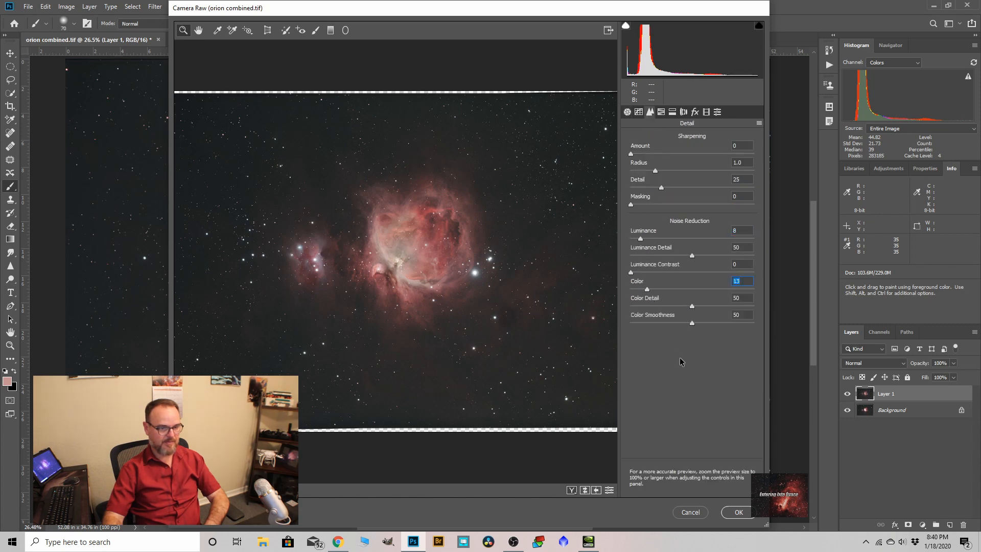
pyautogui.click(738, 512)
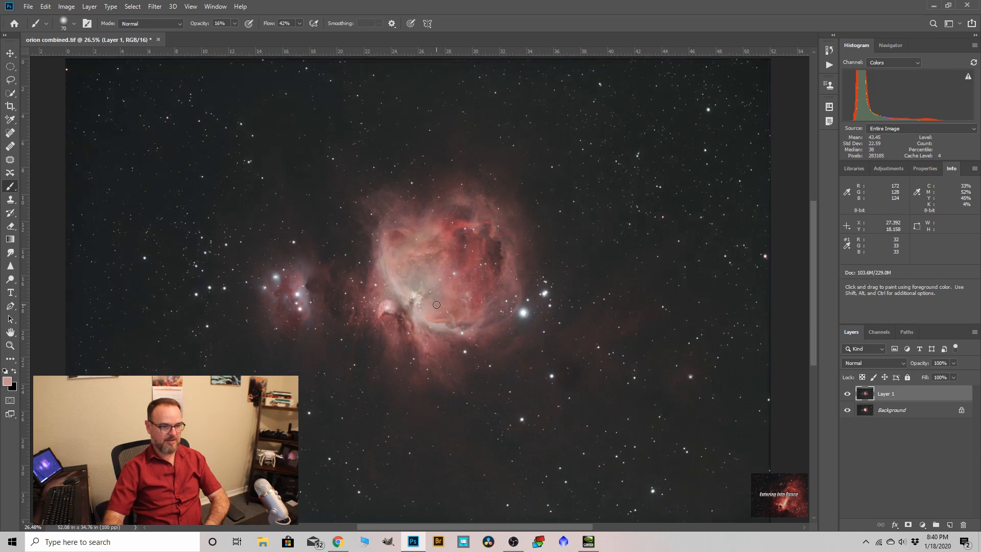
# Step: Duplicate the filtered Layer 1
pyautogui.scroll(-2, 436, 305)
pyautogui.scroll(3, 395, 268)
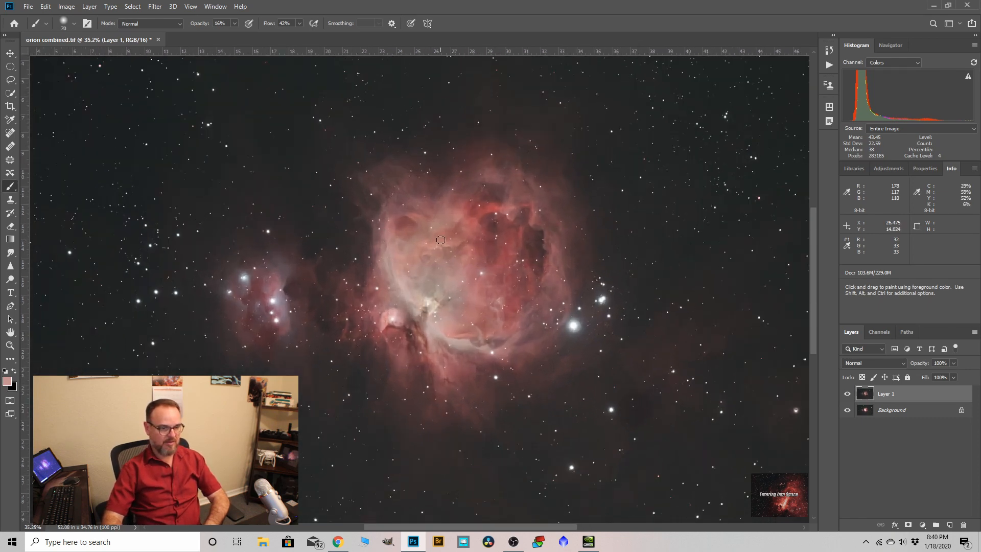
pyautogui.scroll(-1, 440, 240)
pyautogui.moveTo(889, 401); pyautogui.dragTo(952, 523)
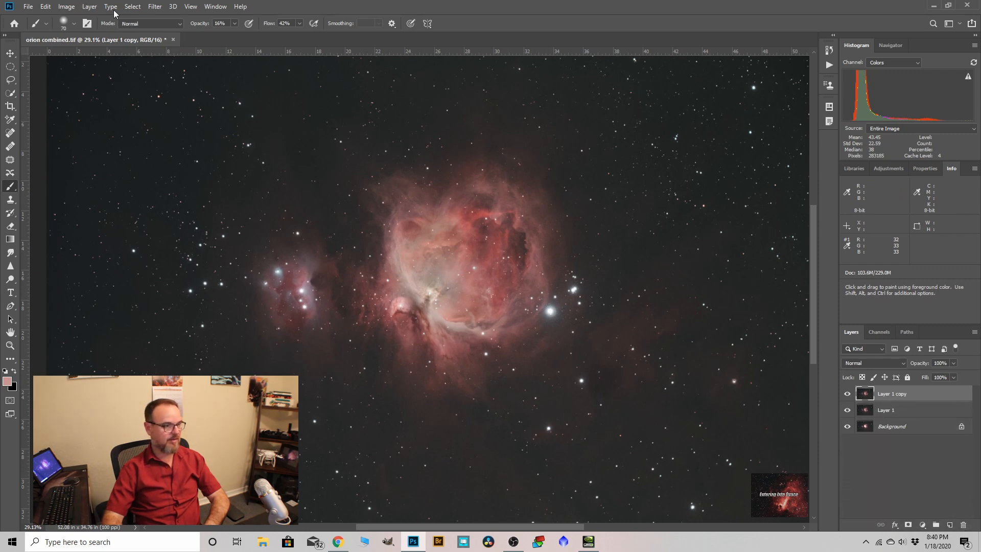
pyautogui.click(133, 6)
pyautogui.click(153, 141)
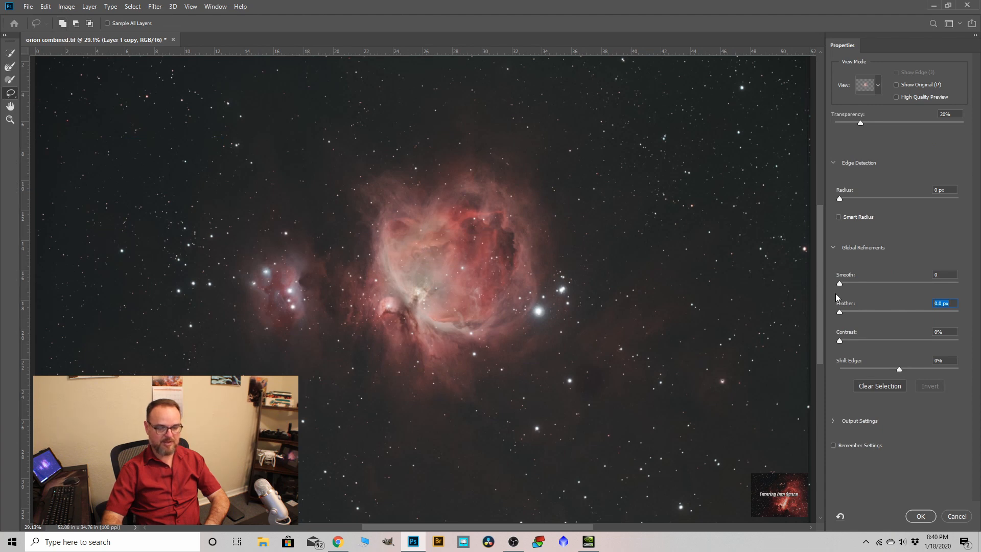
pyautogui.click(954, 516)
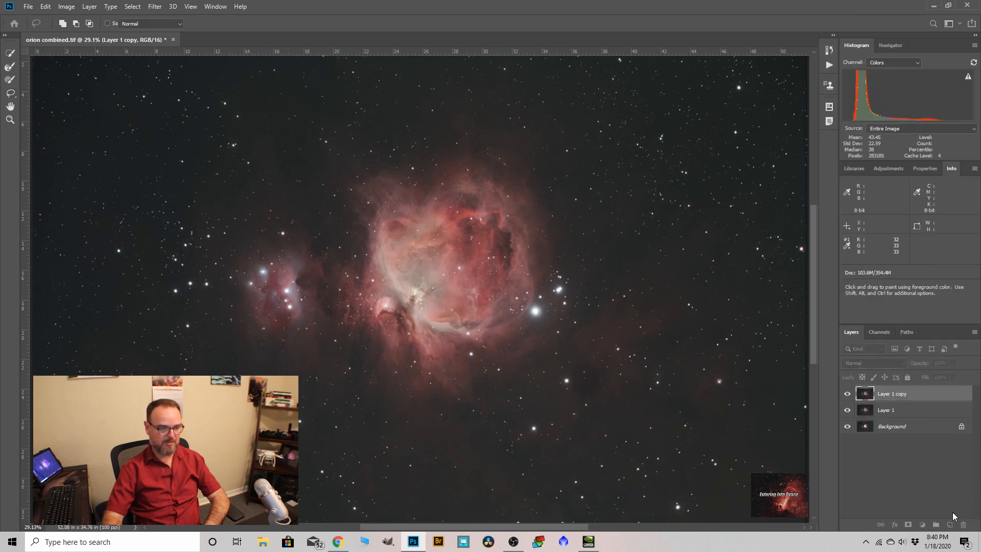
# Step: Select the bright nebula areas of the duplicated layer with Color Range, using sampled colors and Fuzziness 118
pyautogui.click(131, 8)
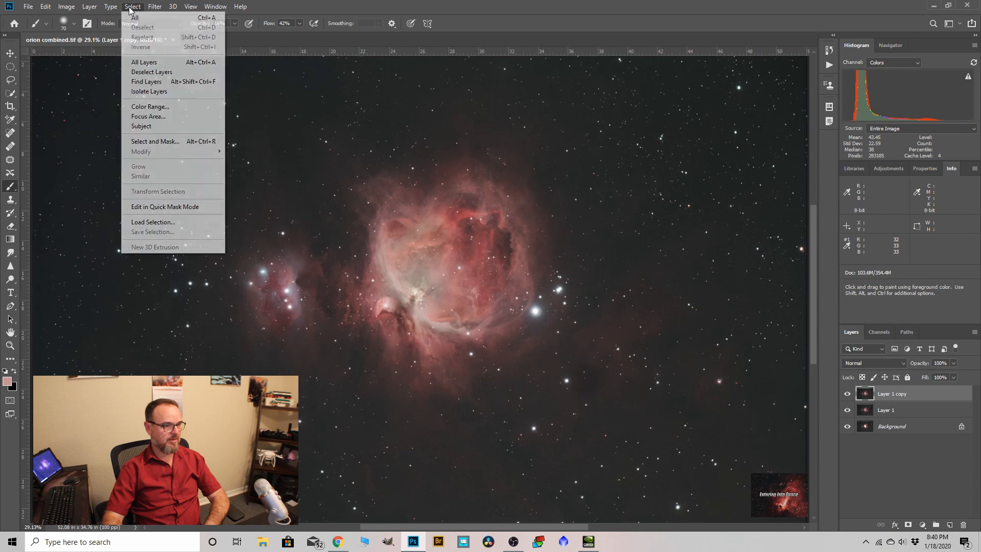
pyautogui.click(152, 109)
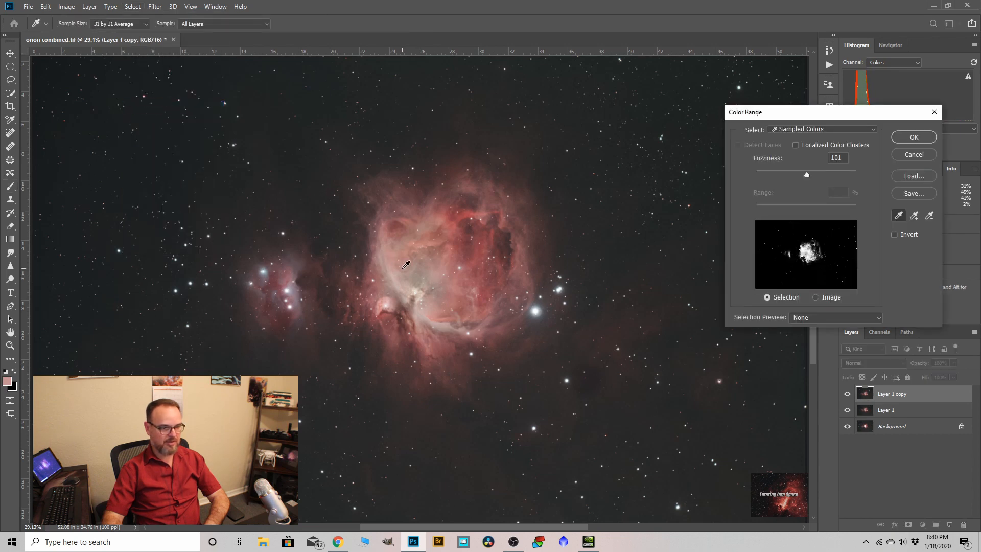
pyautogui.moveTo(808, 174); pyautogui.dragTo(816, 174)
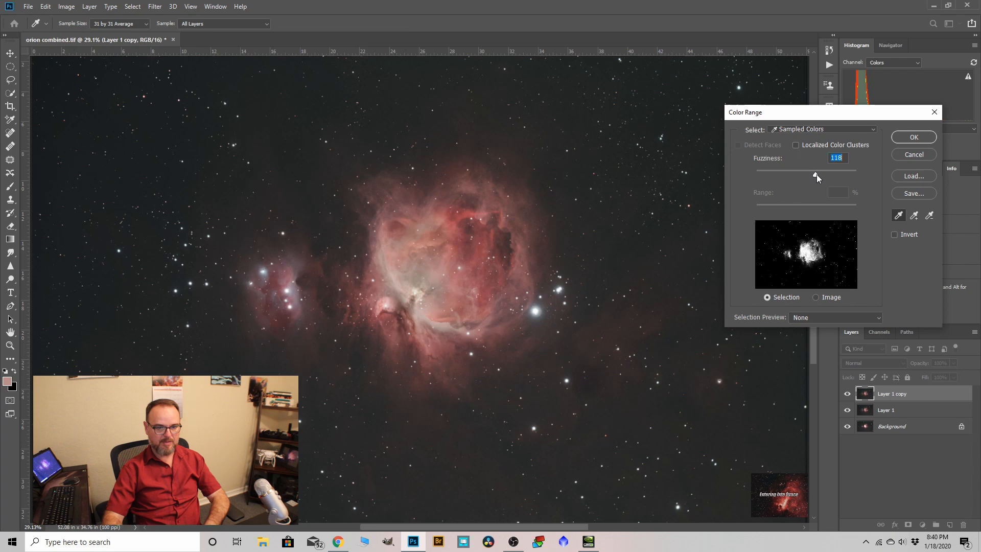
pyautogui.click(908, 138)
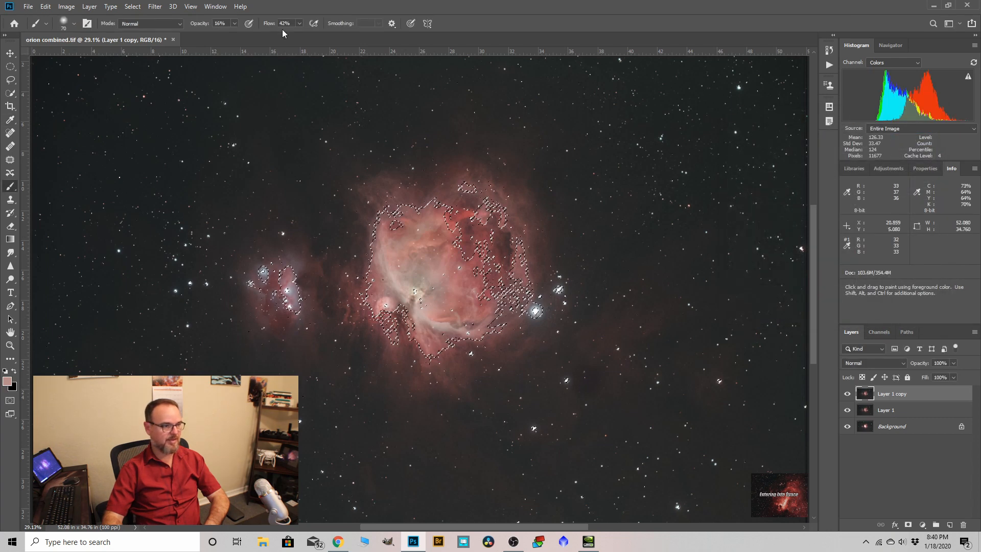
# Step: Smooth the nebula selection's edges with Select and Mask, and copy the selected area to a new layer
pyautogui.click(133, 7)
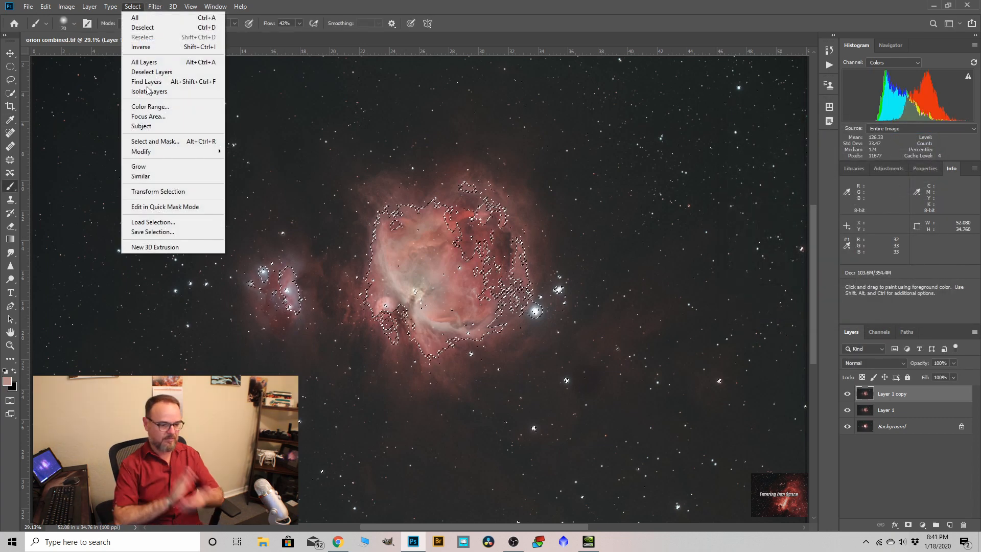
pyautogui.click(154, 142)
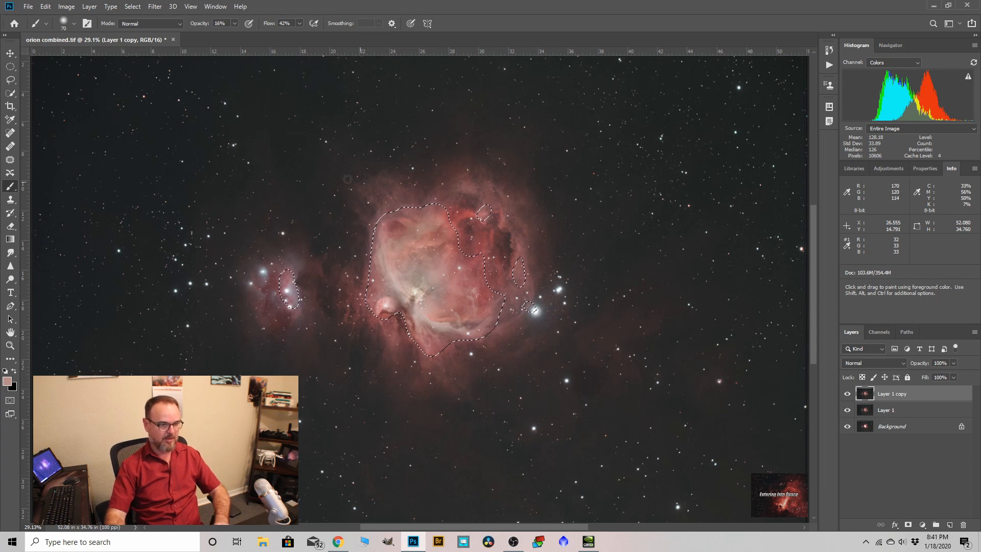
pyautogui.hotkey('ctrl', 'j')
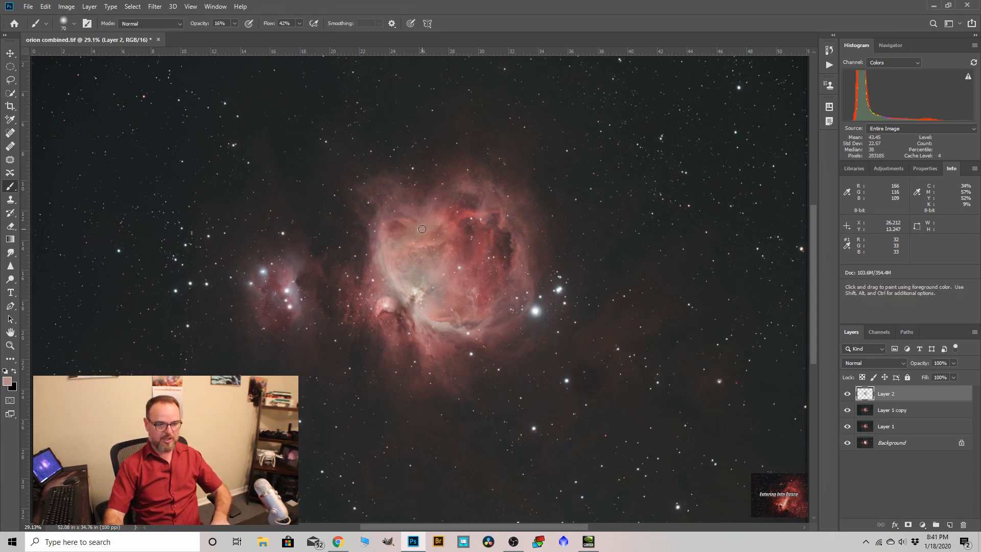
# Step: Apply Selective Color to the Neutrals of Layer 2 with Cyan +22, Magenta +4, Yellow +1 and Black +6, comparing before and after
pyautogui.click(68, 7)
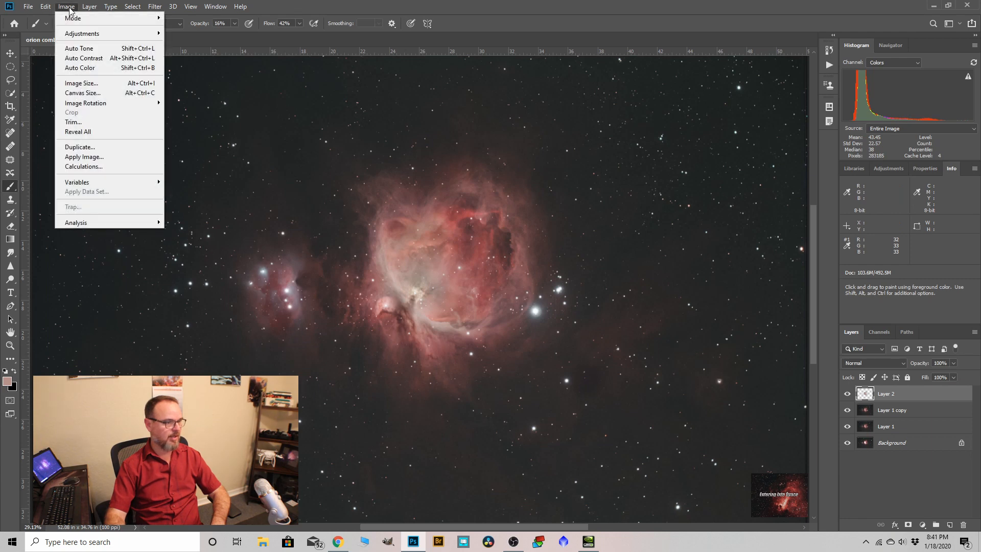
pyautogui.moveTo(143, 35)
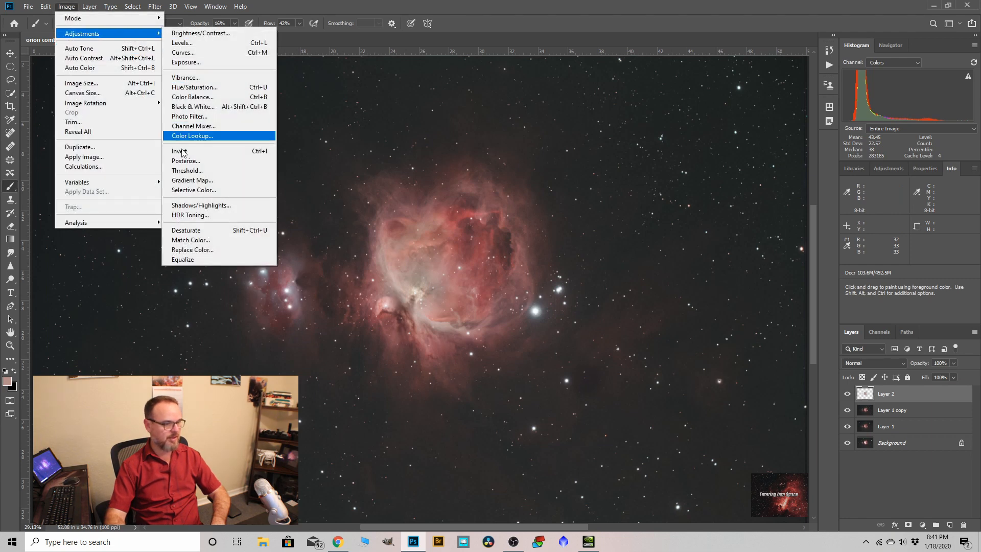
pyautogui.click(190, 190)
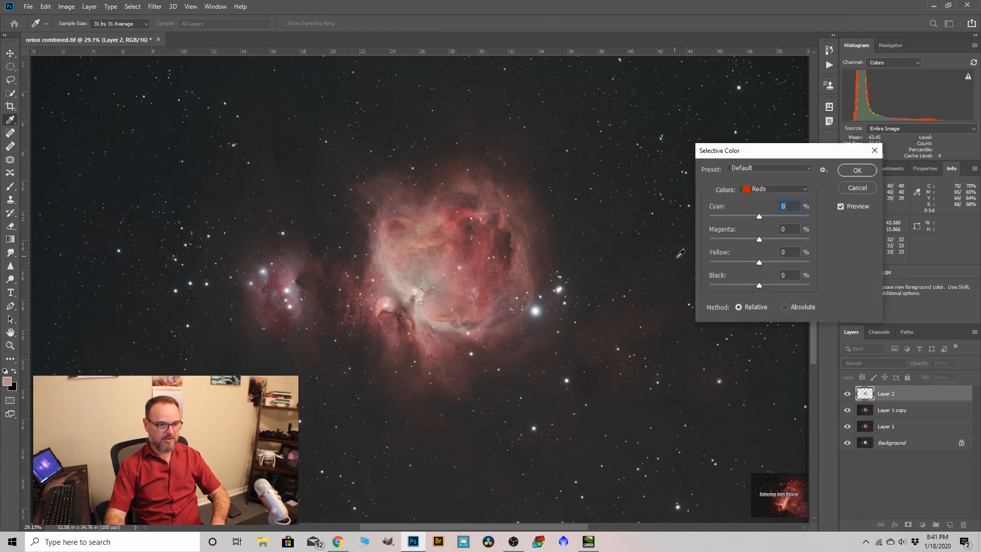
pyautogui.click(806, 189)
pyautogui.click(772, 268)
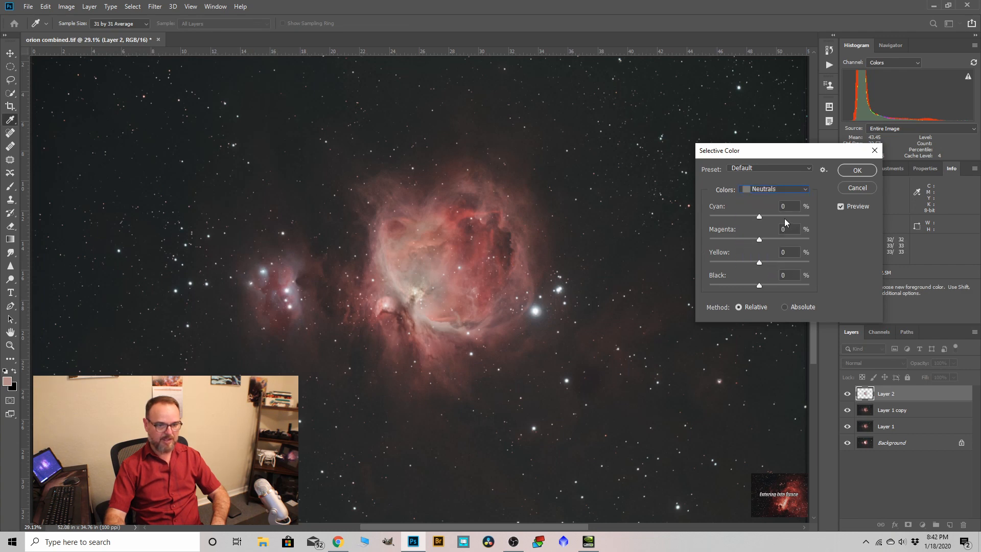
pyautogui.moveTo(758, 217); pyautogui.dragTo(753, 218)
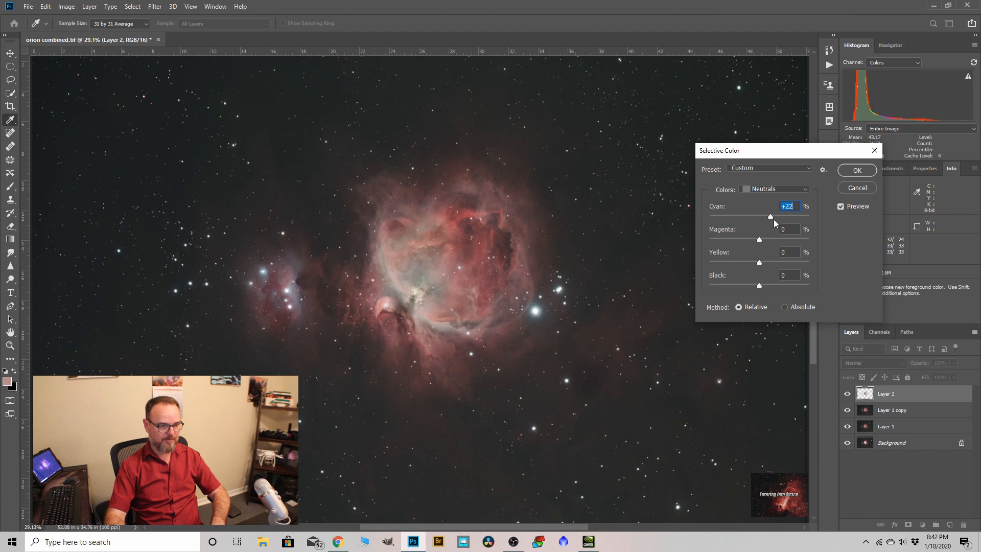
pyautogui.moveTo(758, 238); pyautogui.dragTo(761, 238)
pyautogui.moveTo(760, 262); pyautogui.dragTo(760, 284)
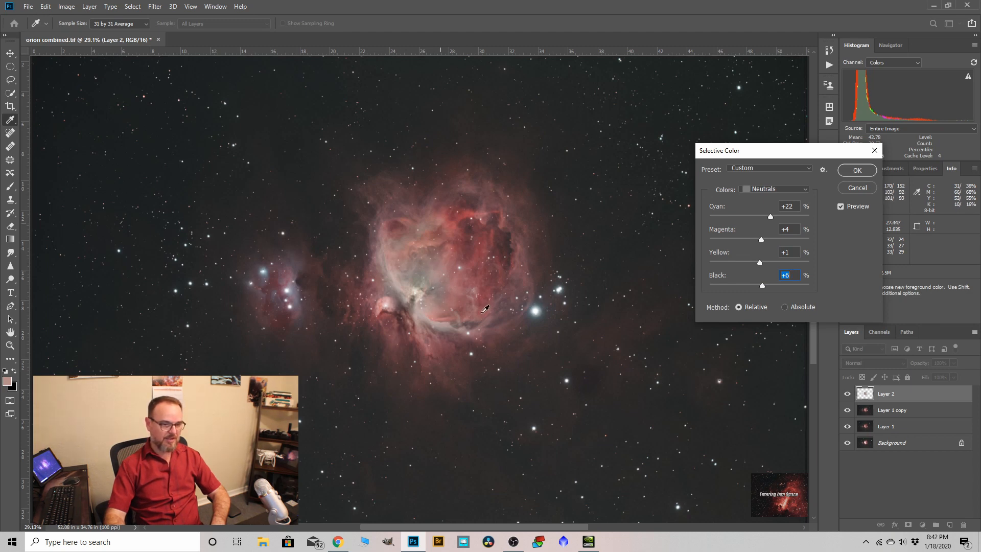
pyautogui.click(839, 209)
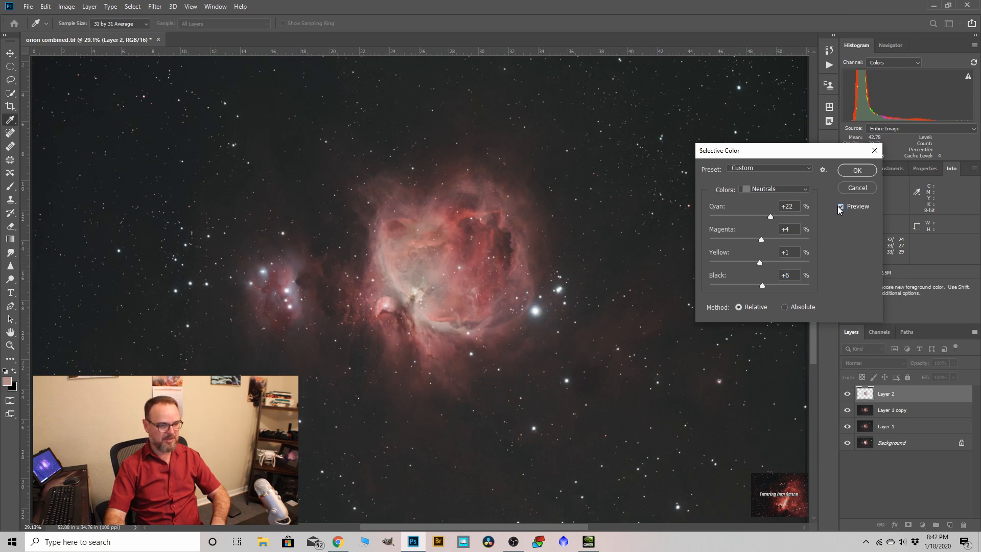
pyautogui.click(839, 207)
pyautogui.click(865, 172)
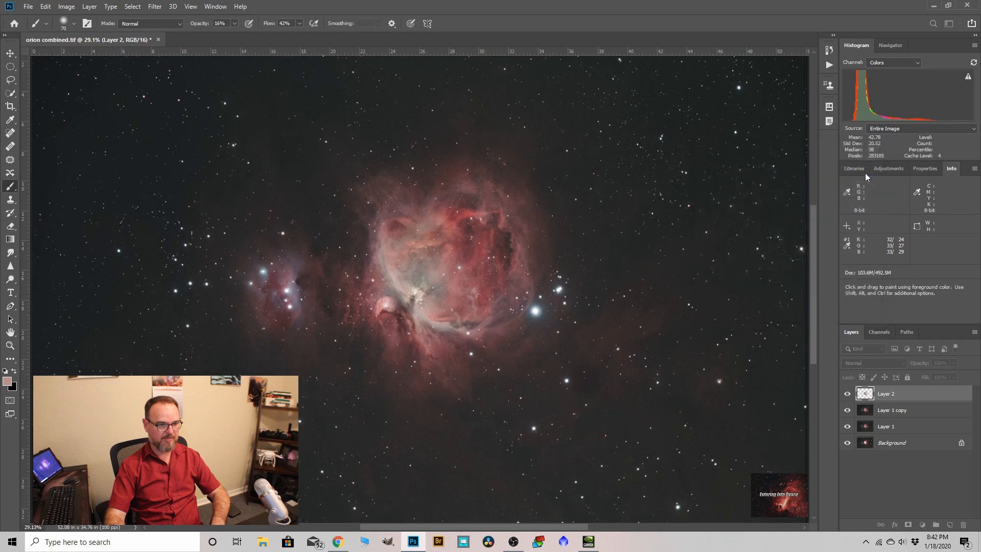
# Step: Merge Layer 2 down into Layer 1 copy
pyautogui.hotkey('ctrl', '-')
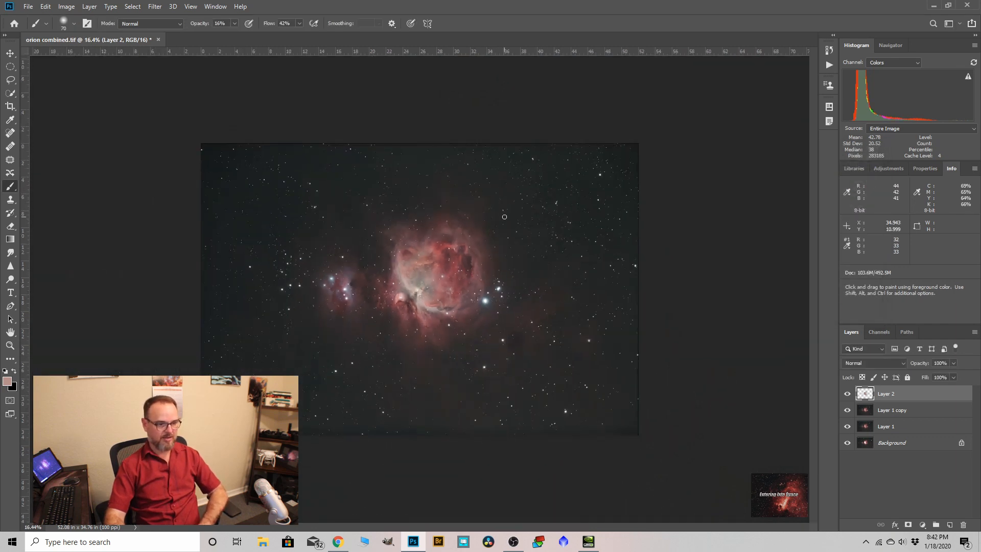
pyautogui.rightClick(890, 397)
pyautogui.click(822, 402)
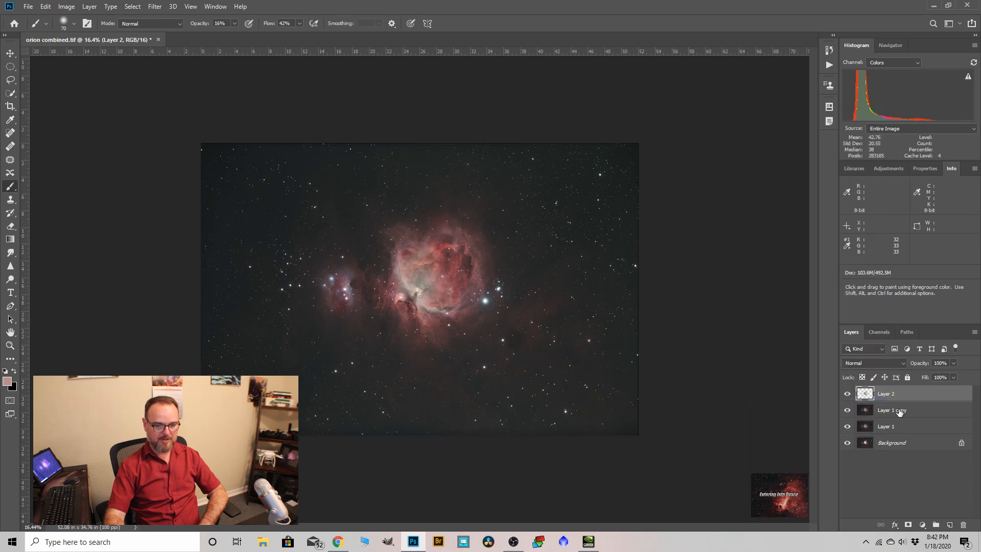
# Step: Crop the uneven outer edges off the image, leaving about 50.69 by 33.68 in
pyautogui.click(12, 106)
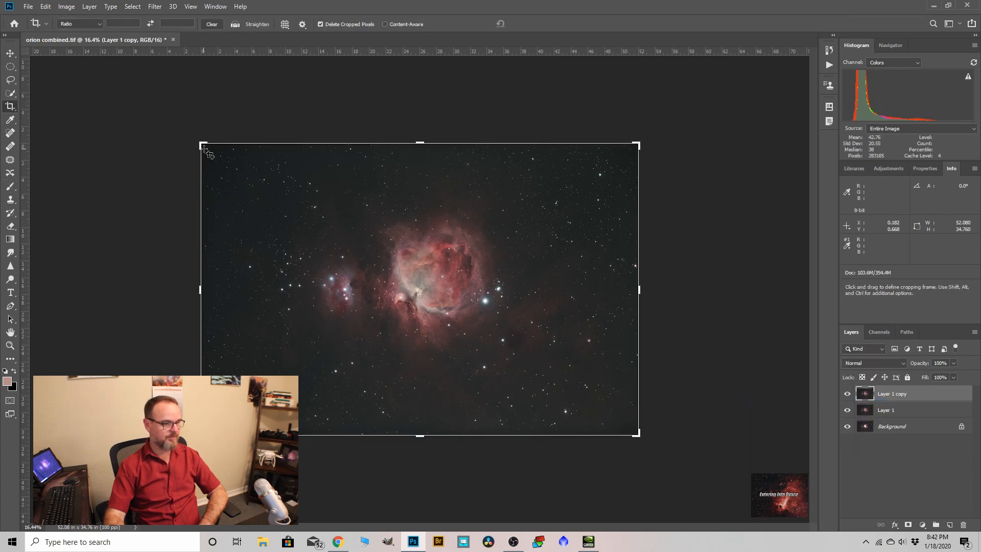
pyautogui.moveTo(204, 147); pyautogui.dragTo(636, 433)
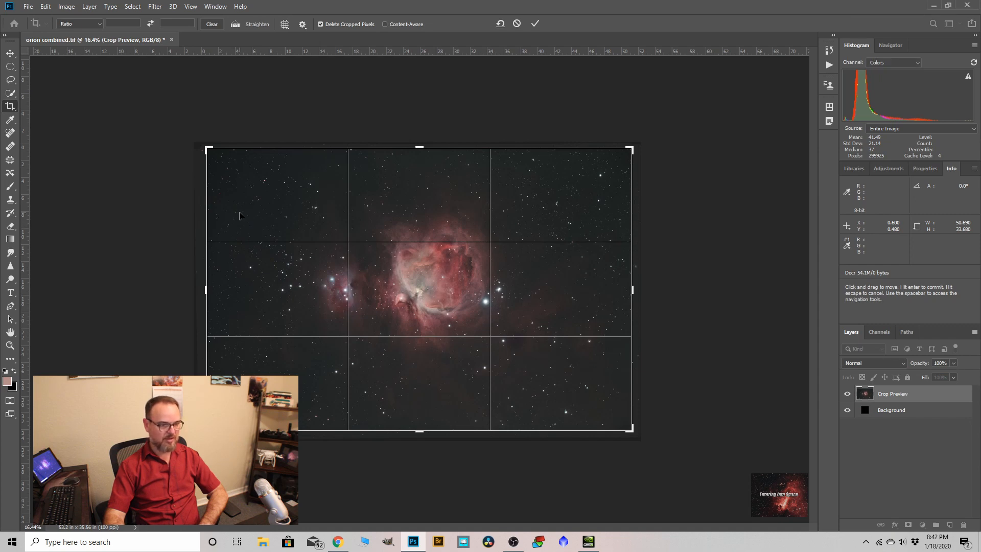
pyautogui.click(66, 6)
pyautogui.click(73, 112)
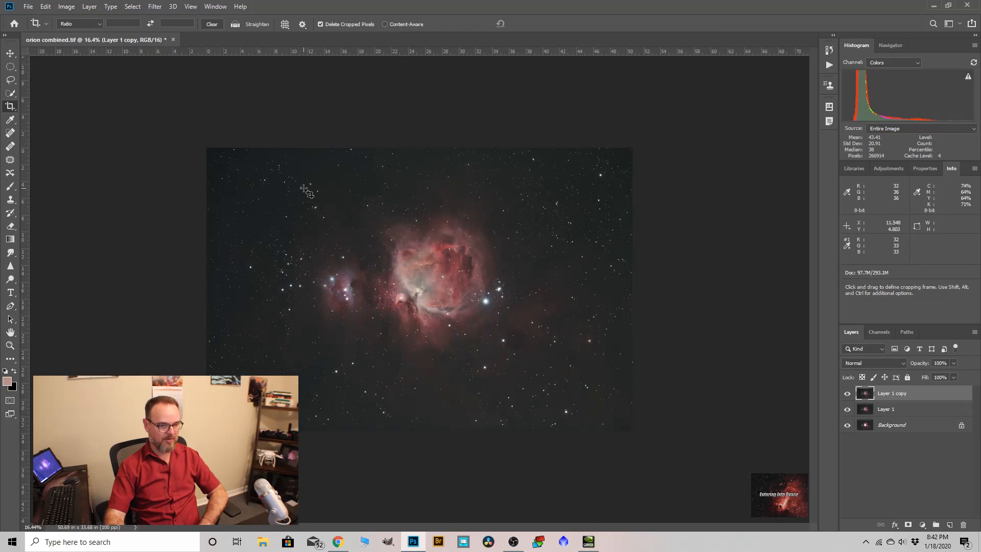
# Step: Apply Levels to Layer 1 copy with the RGB shadow input level set to 1
pyautogui.hotkey('ctrl', '+')
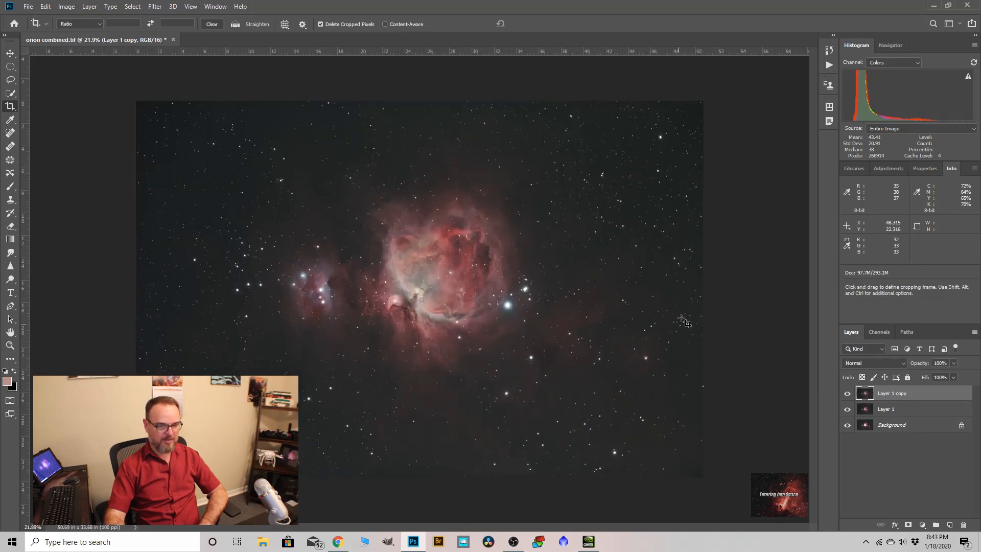
pyautogui.hotkey('ctrl', '+')
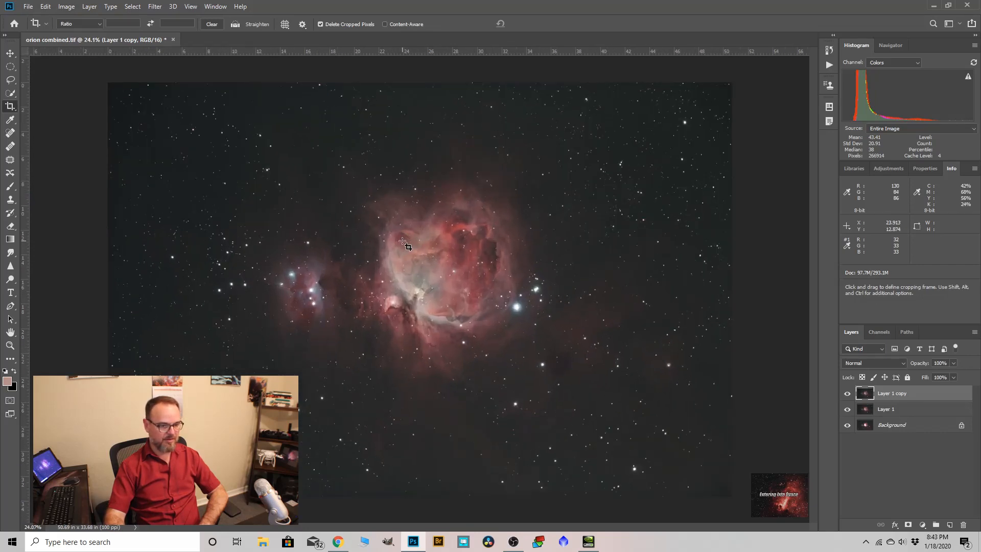
pyautogui.hotkey('ctrl', '-')
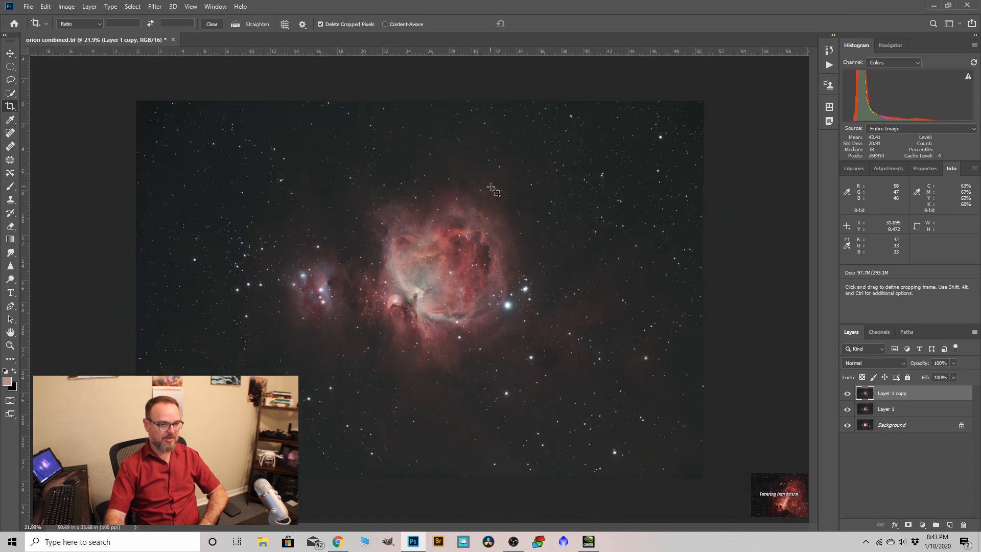
pyautogui.click(66, 7)
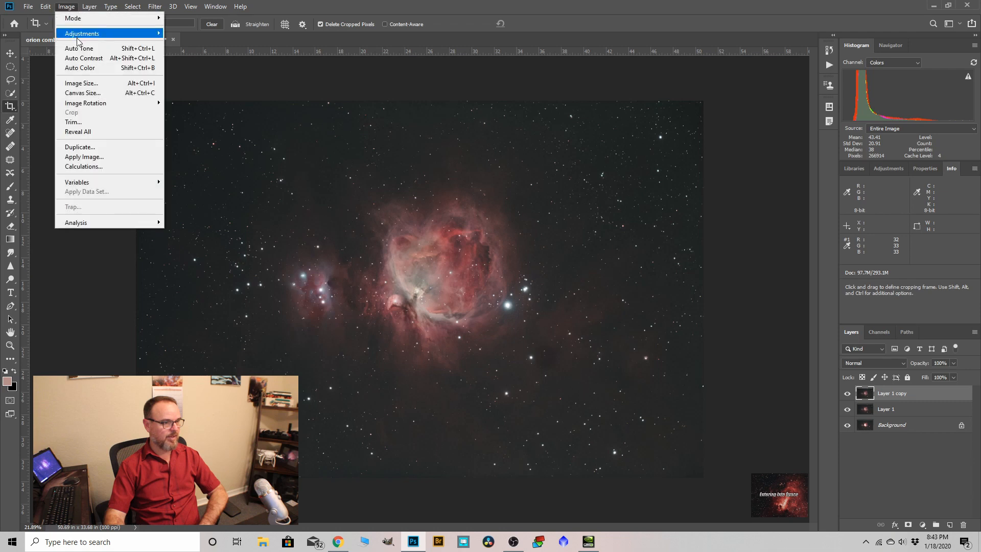
pyautogui.moveTo(78, 41)
pyautogui.click(179, 43)
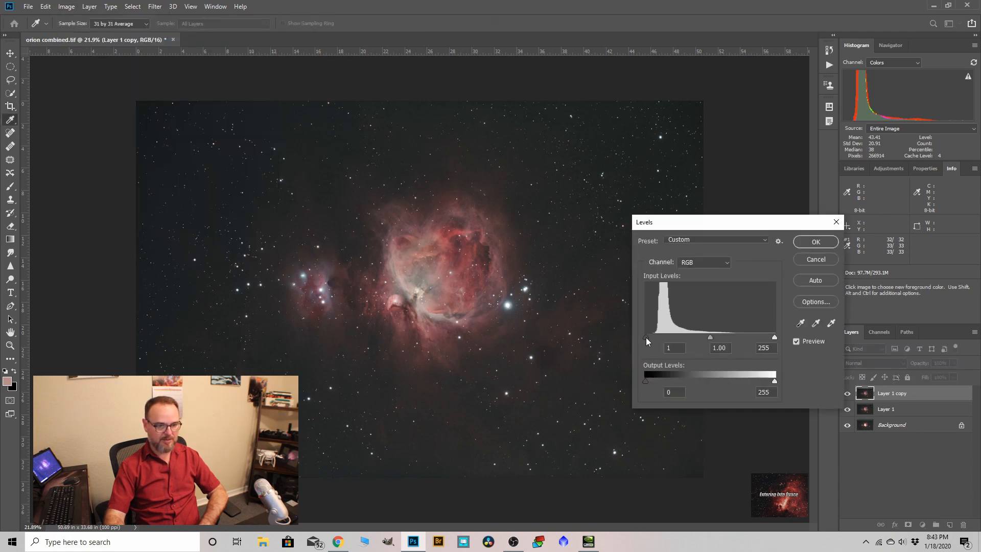
pyautogui.click(815, 242)
pyautogui.press('c')
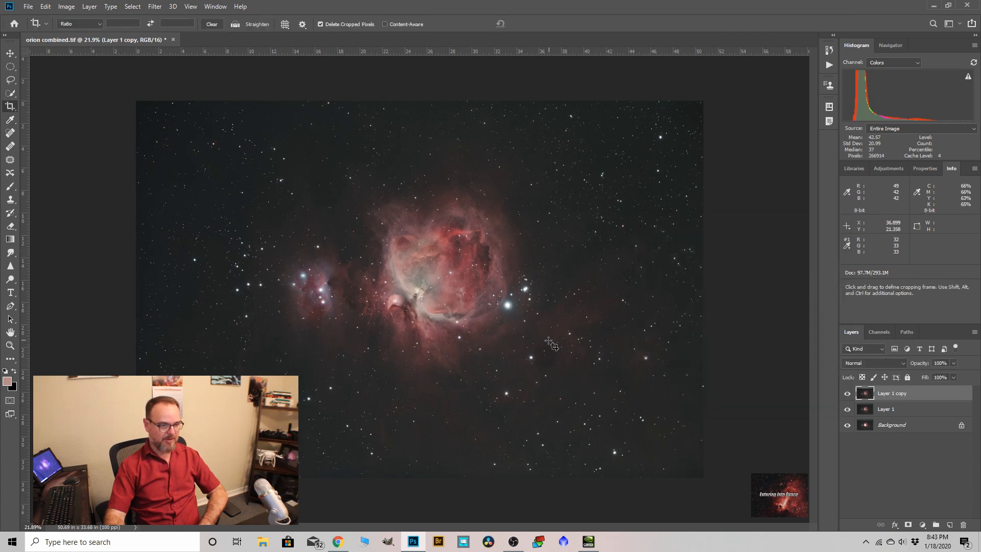
# Step: Examine the nebula's core, dark structures and surrounding star field up close and in the whole frame
pyautogui.scroll(4, 549, 351)
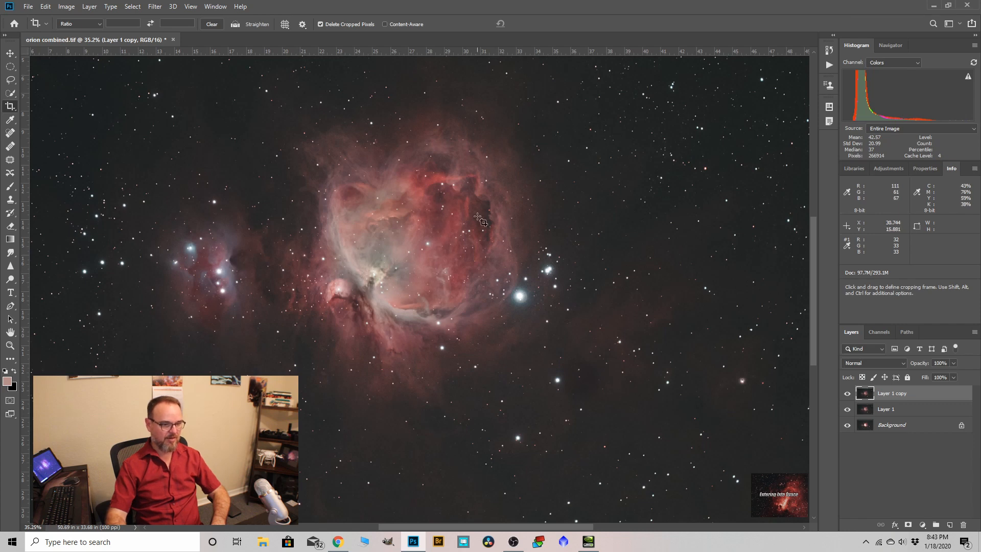
pyautogui.scroll(2, 444, 143)
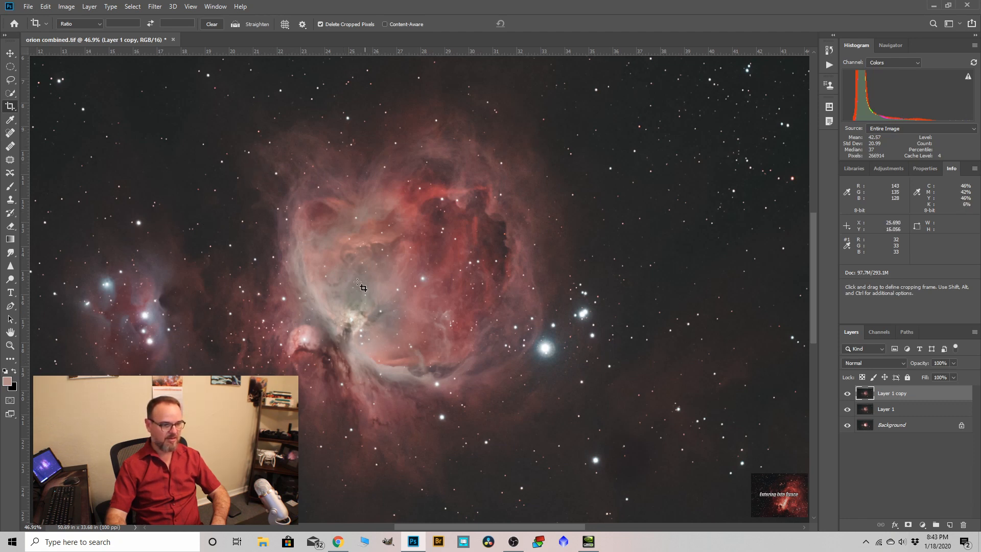
pyautogui.scroll(-2, 471, 250)
pyautogui.scroll(-1, 433, 244)
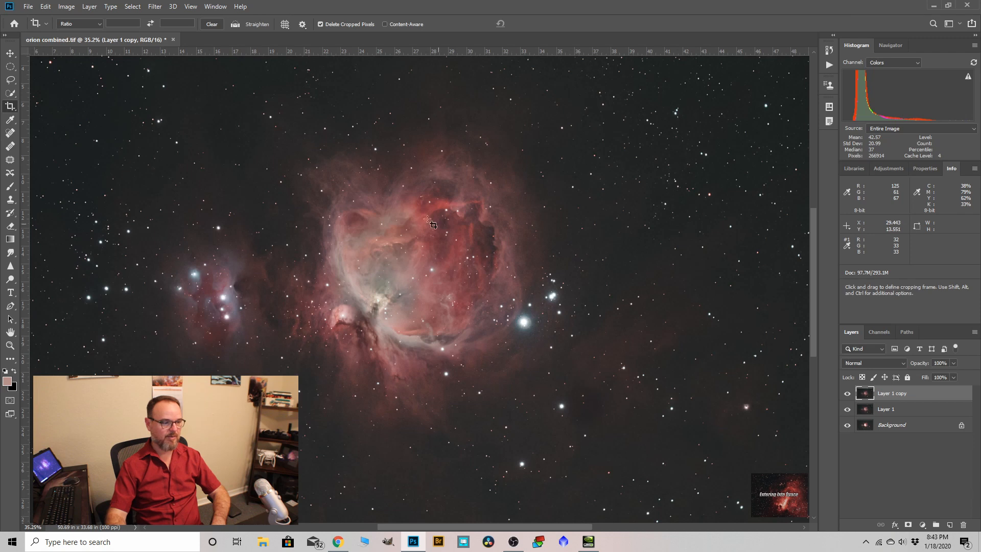
pyautogui.scroll(-2, 405, 248)
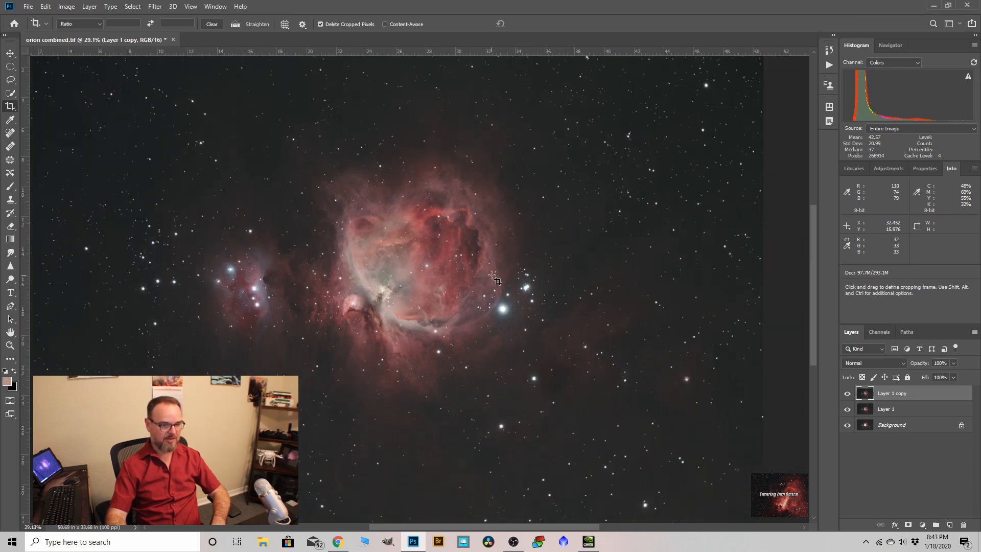
pyautogui.scroll(-3, 457, 222)
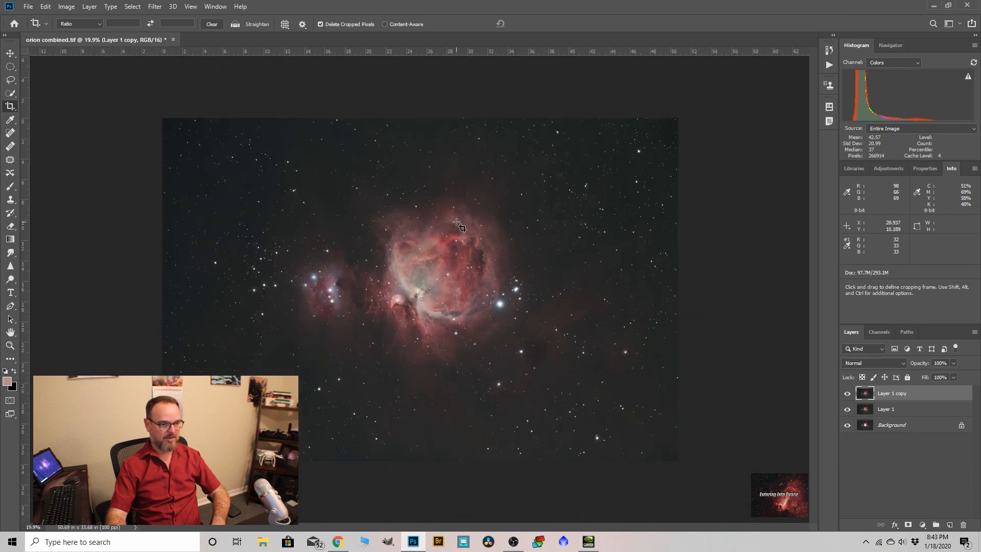
pyautogui.scroll(1, 466, 259)
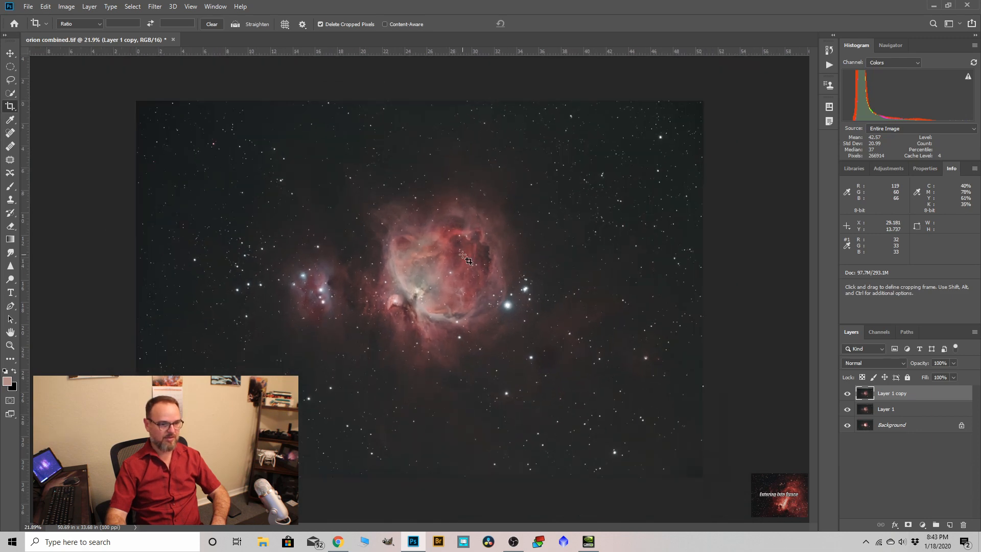
pyautogui.scroll(3, 466, 259)
pyautogui.scroll(-1, 467, 263)
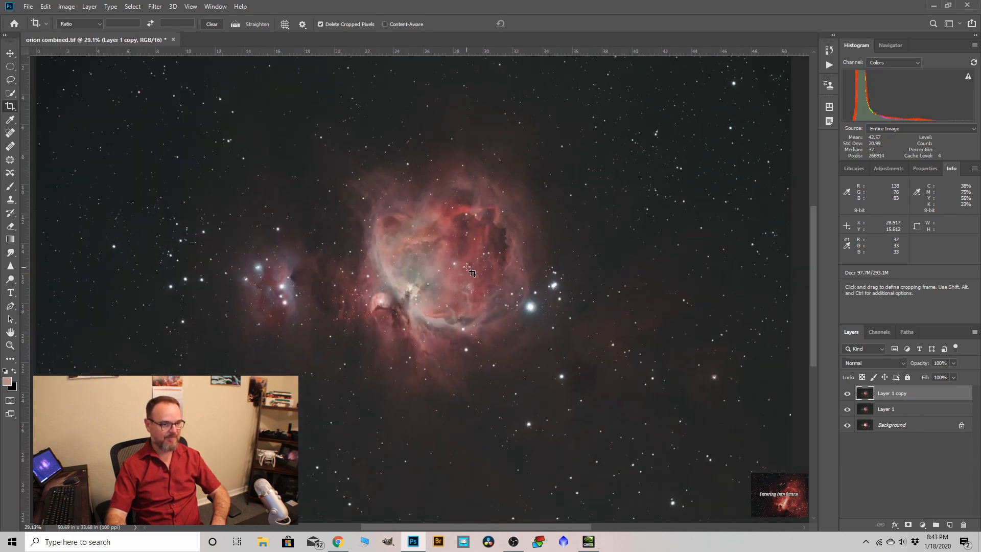
pyautogui.scroll(-2, 457, 254)
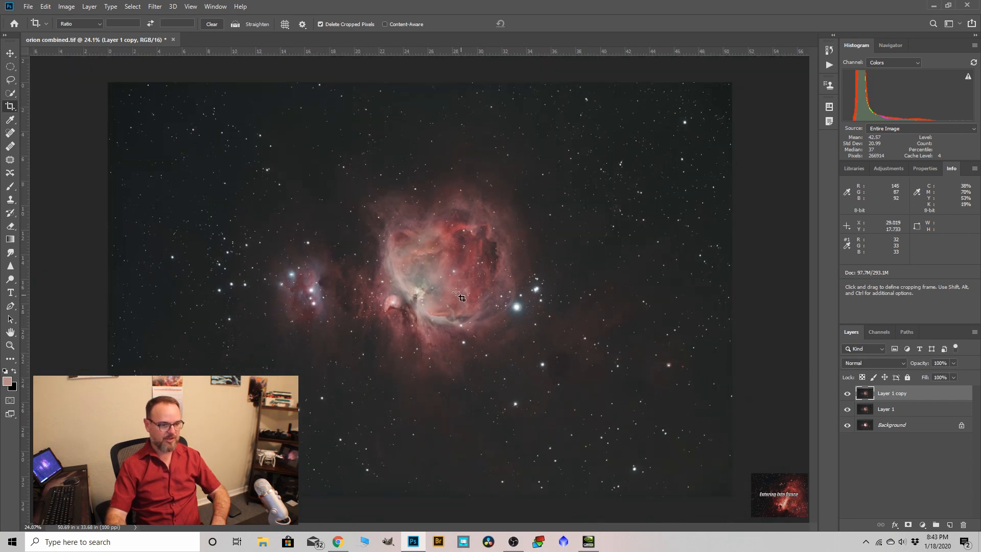
pyautogui.scroll(2, 456, 295)
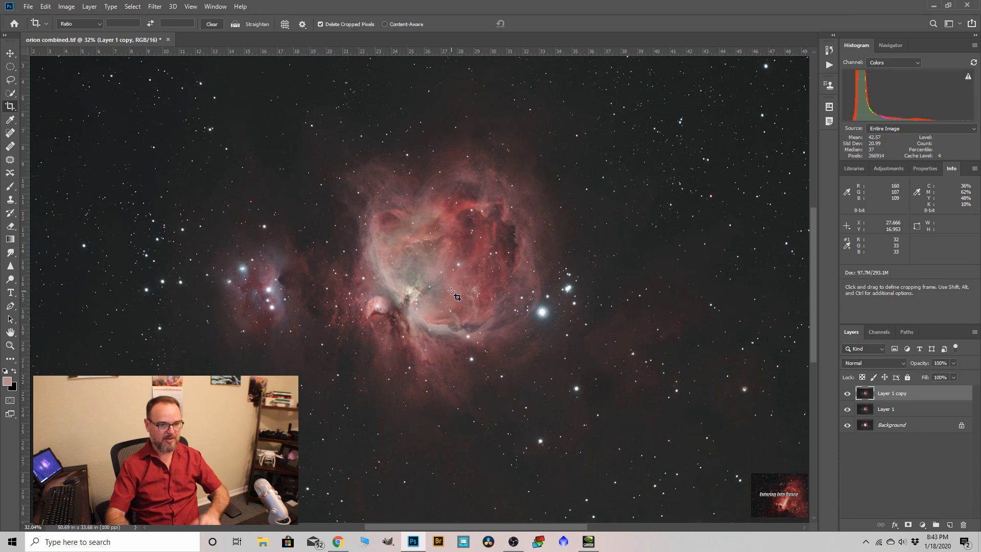